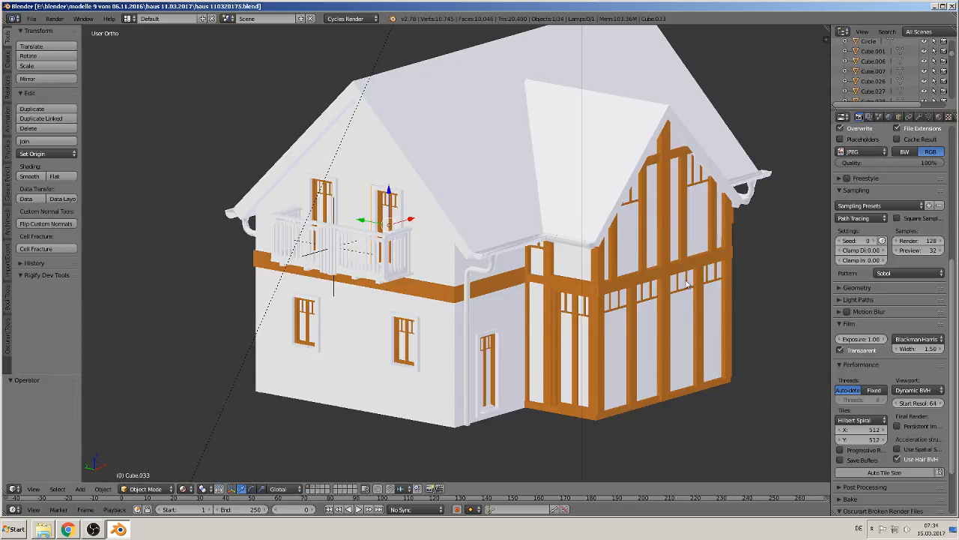
- Show the selected object's material settings and turn on the Screencast Keys display
shift+middle_drag(686, 284, 531, 341)
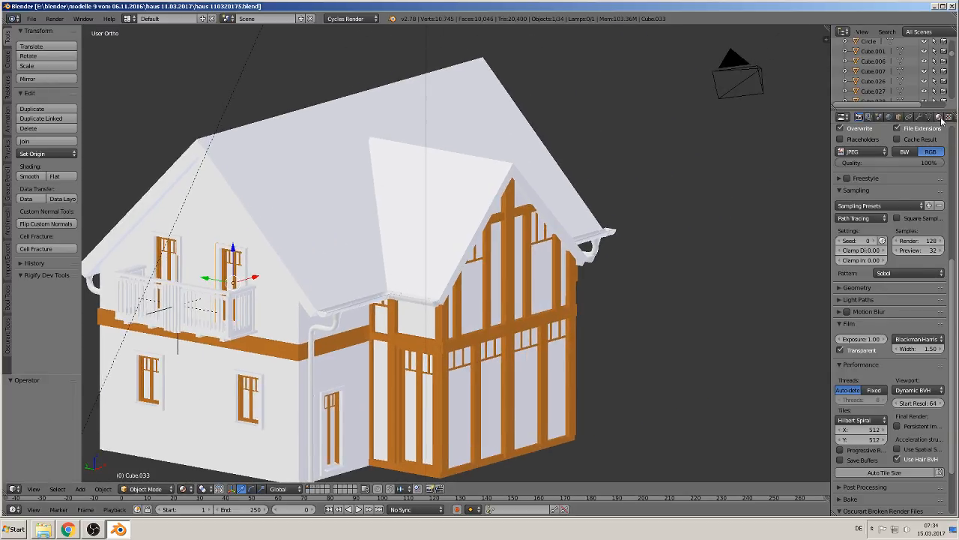
click(939, 118)
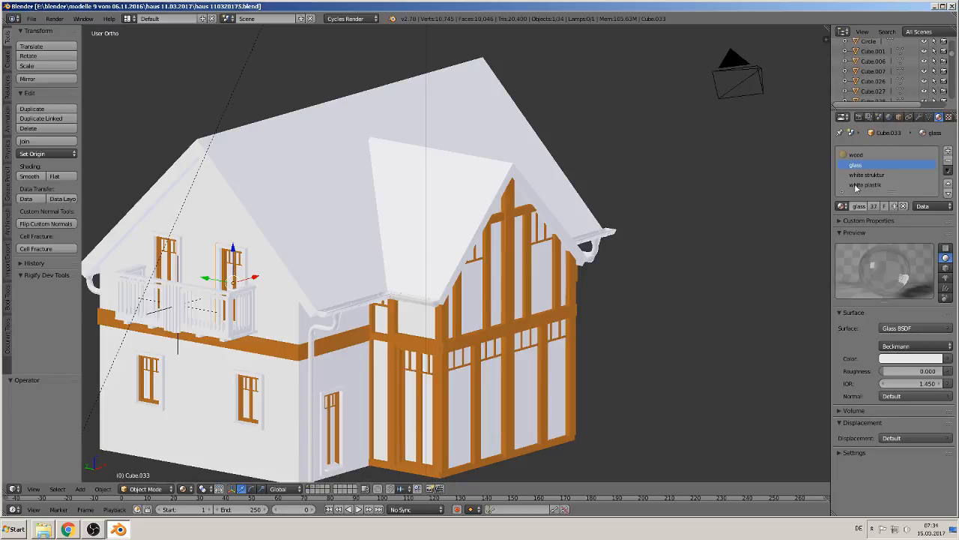
key(n)
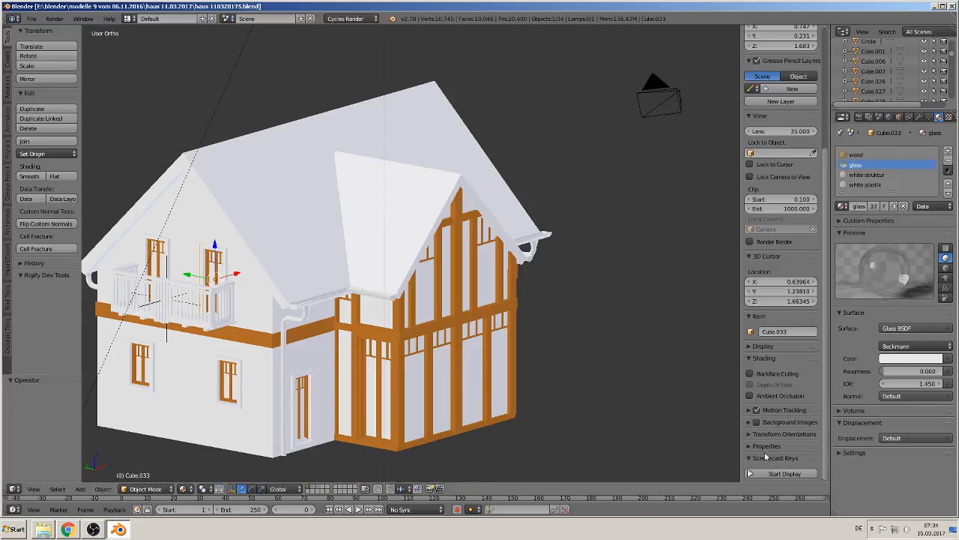
click(780, 475)
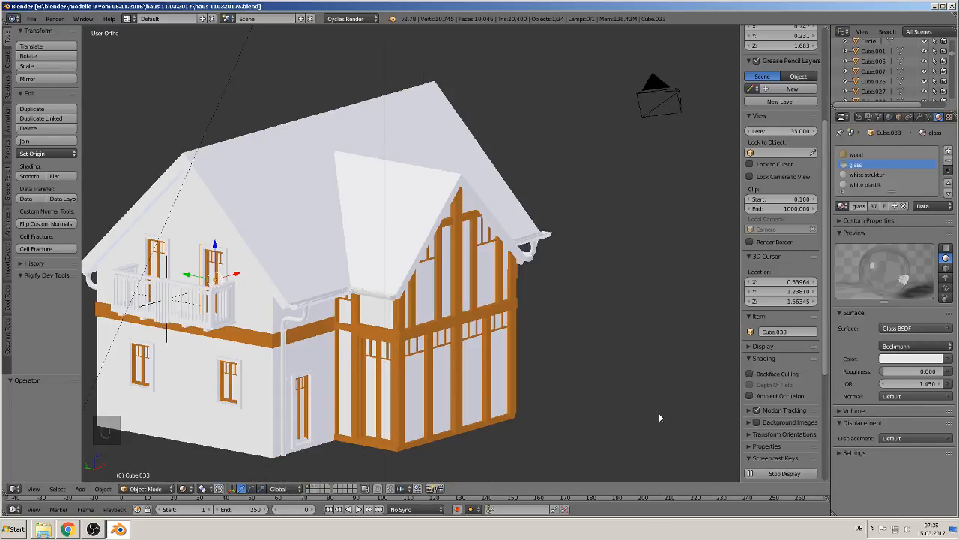
key(n)
shift+middle_drag(540, 347, 577, 312)
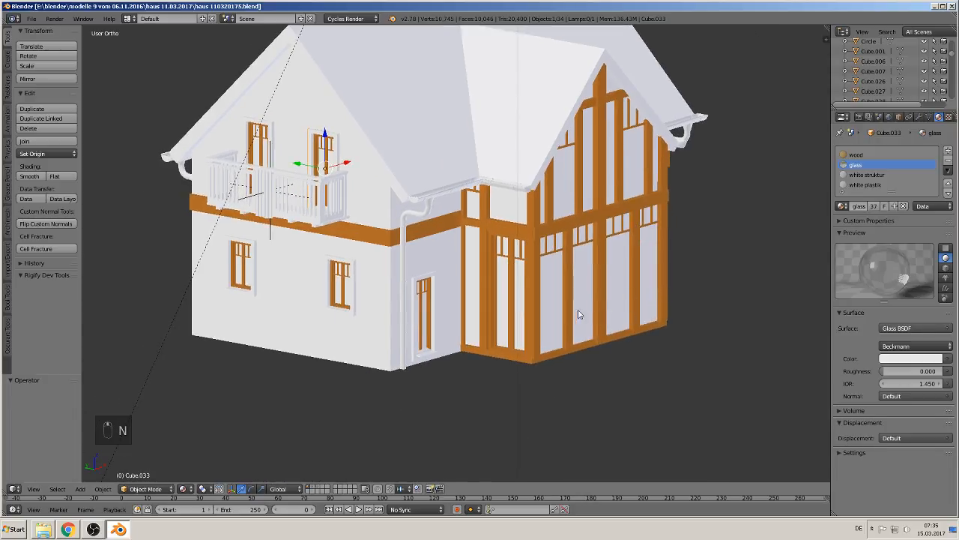
- Add a text object to the scene and rotate it 90° about the global X axis
shift+middle_drag(379, 363, 288, 485)
shift+middle_drag(348, 72, 310, 222)
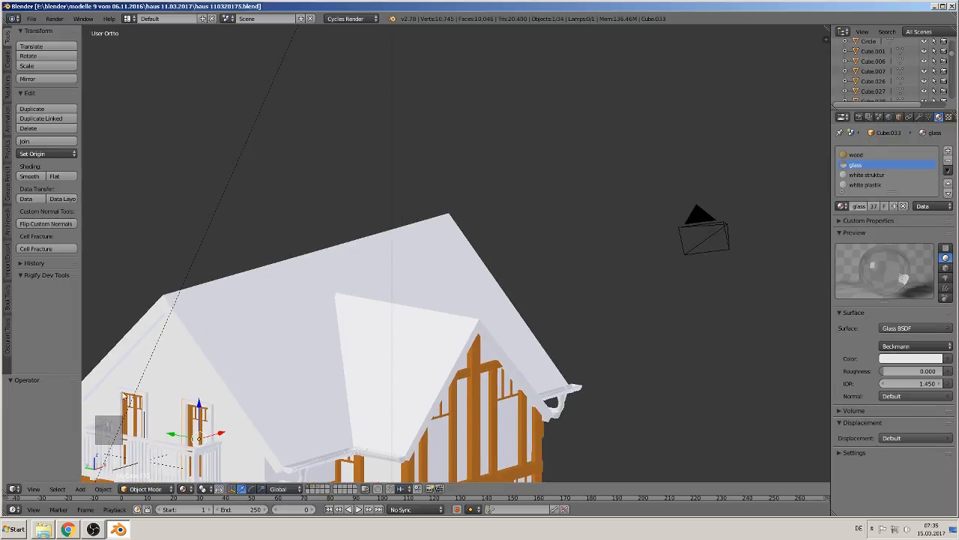
click(80, 488)
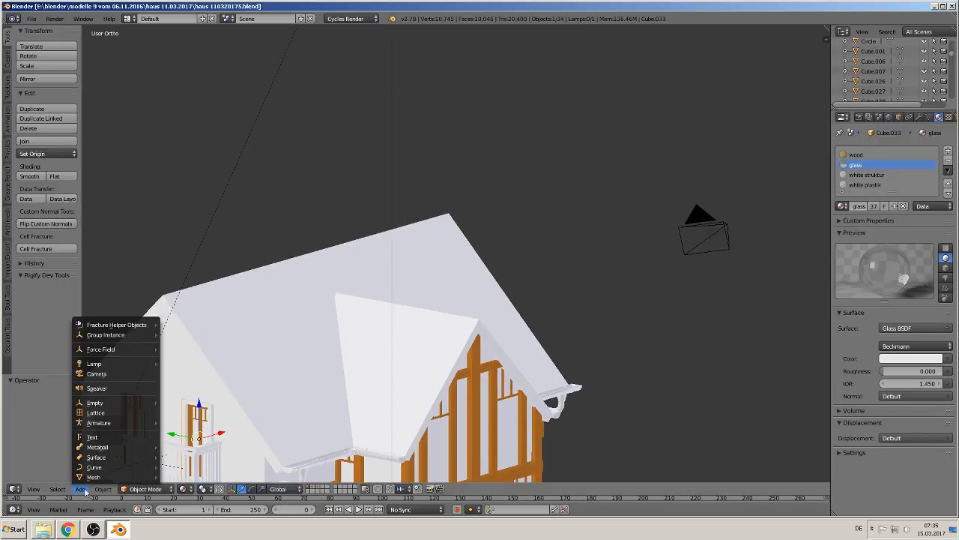
click(90, 437)
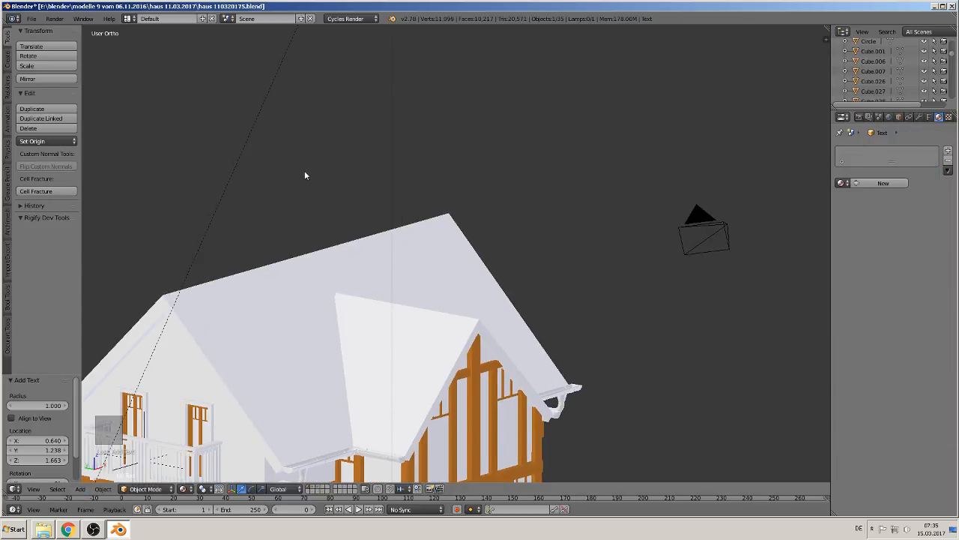
scroll(398, 317, down, 5)
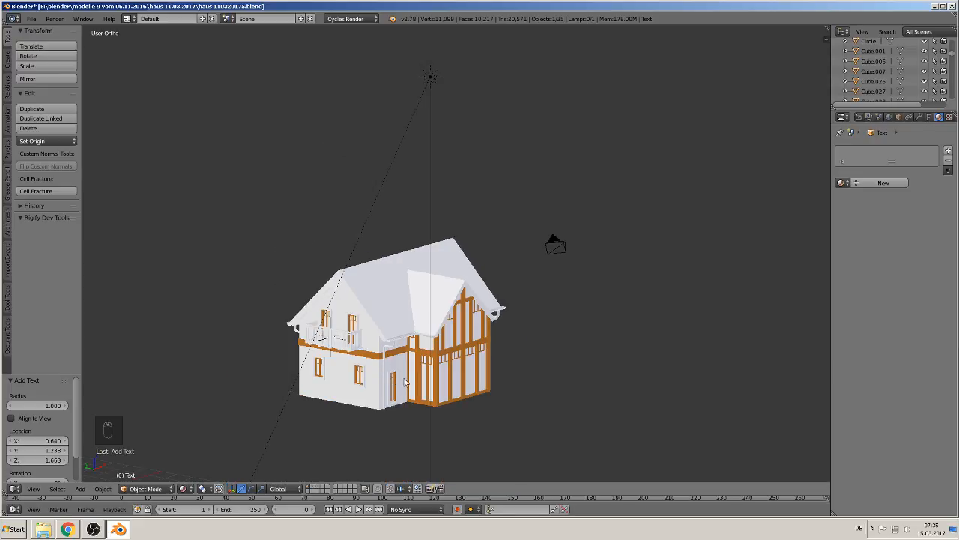
text(rx90)
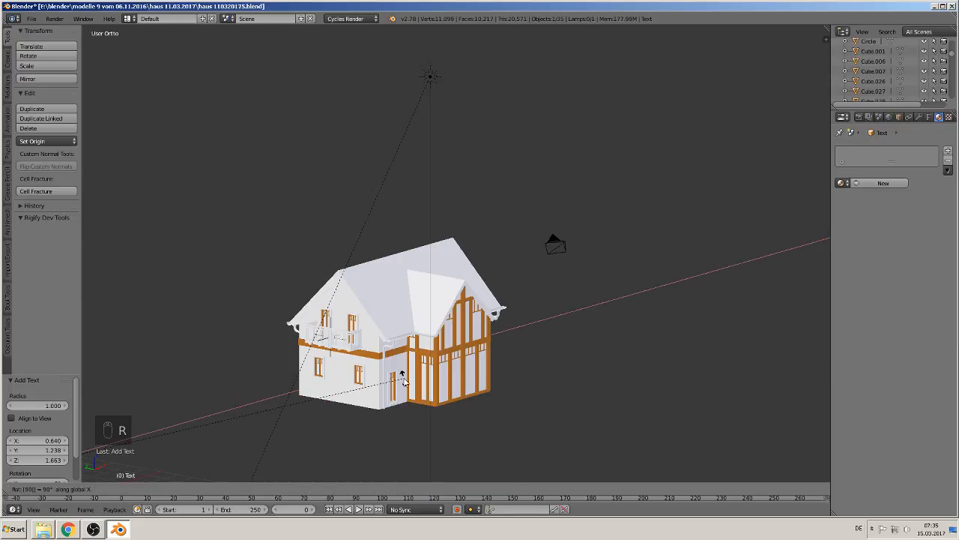
key(Return)
- Replace the text object's default content with "Textures.com" and return to Object Mode
scroll(389, 383, down, 3)
shift+middle_drag(299, 346, 459, 250)
scroll(405, 309, up, 5)
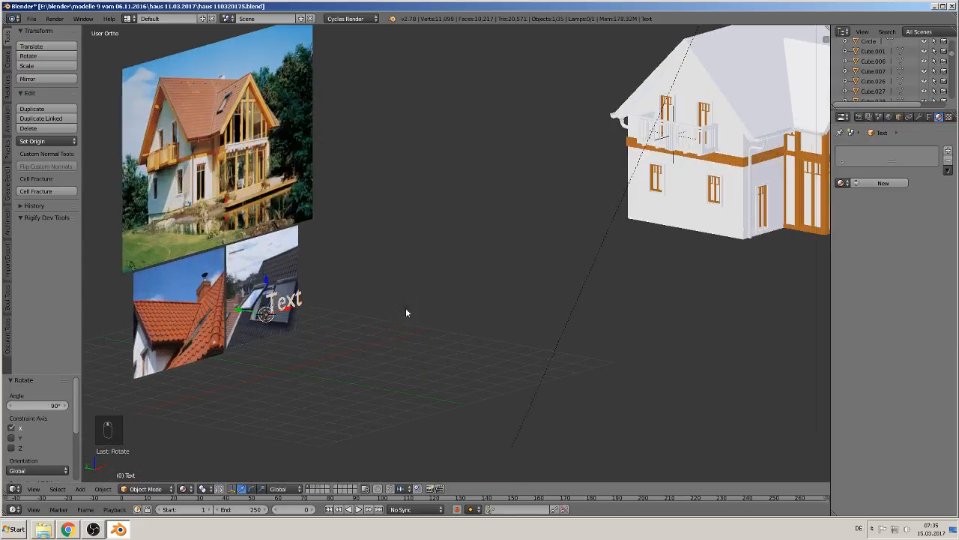
key(Tab)
key(BackSpace)
key(BackSpace)
key(BackSpace)
key(BackSpace)
key(BackSpace)
key(BackSpace)
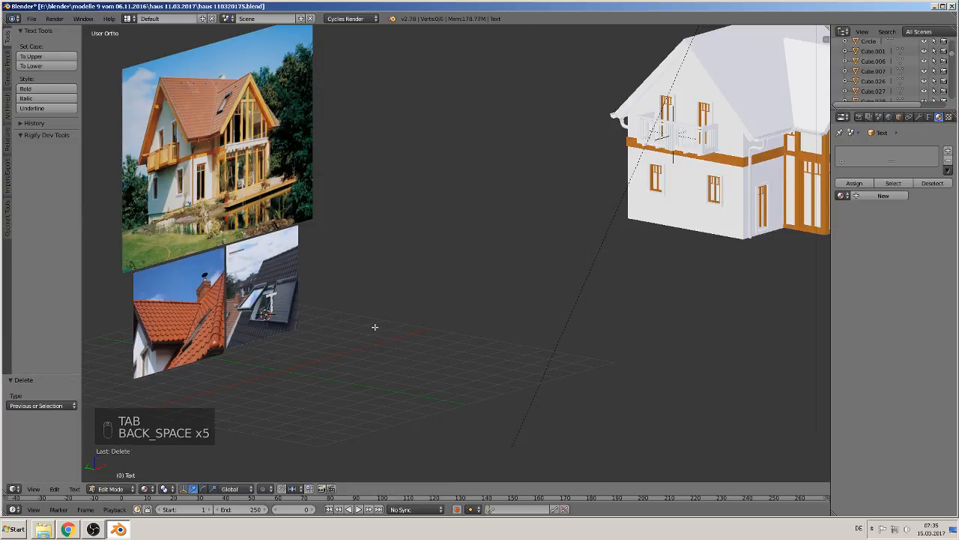
text(Textur)
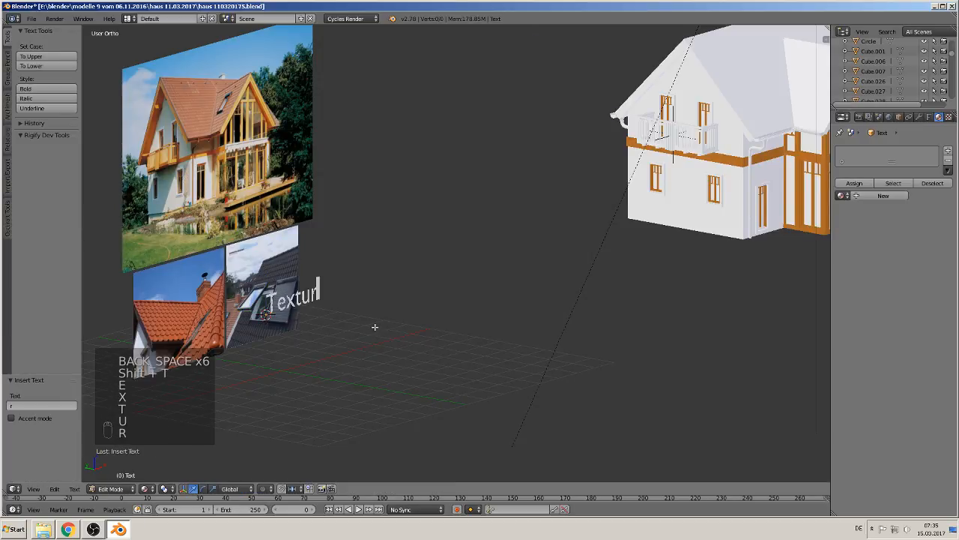
text(es.com)
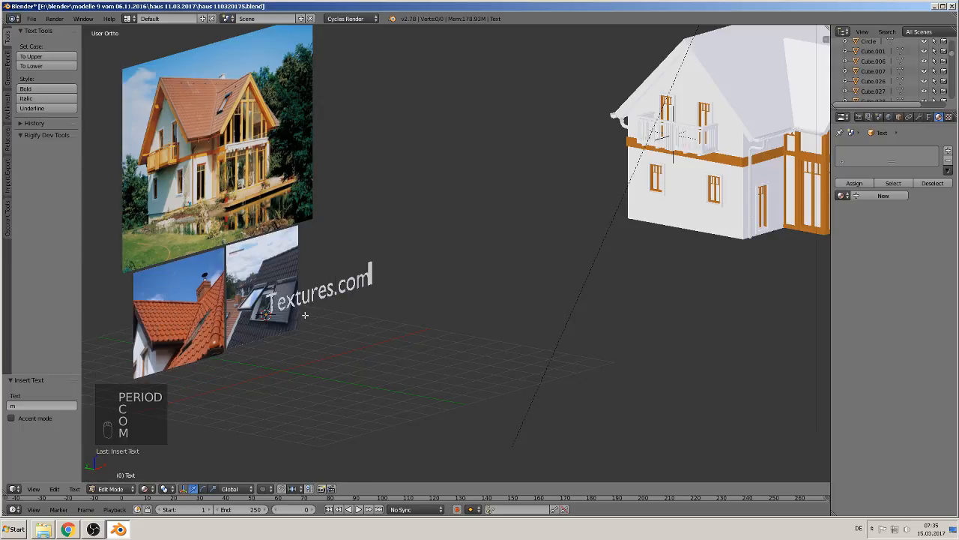
middle_drag(296, 304, 232, 294)
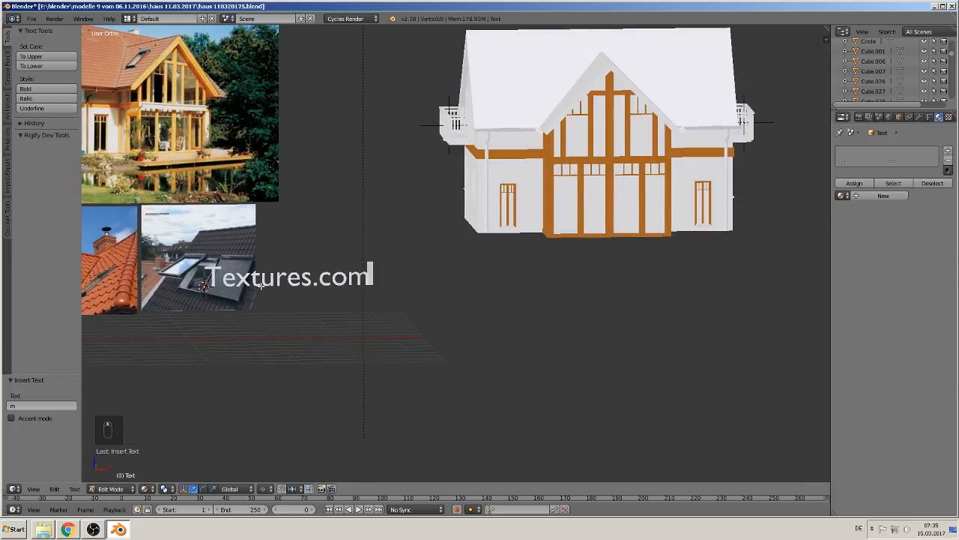
key(Tab)
- Examine the materials assigned to the timber frame on the front of the house
shift+middle_drag(760, 226, 468, 345)
scroll(415, 355, up, 2)
scroll(468, 350, up, 5)
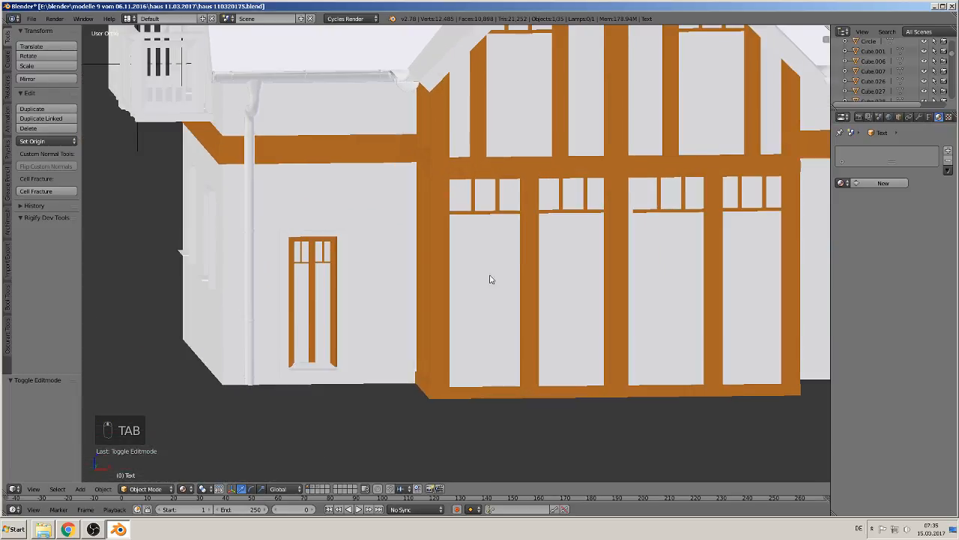
right_click(449, 210)
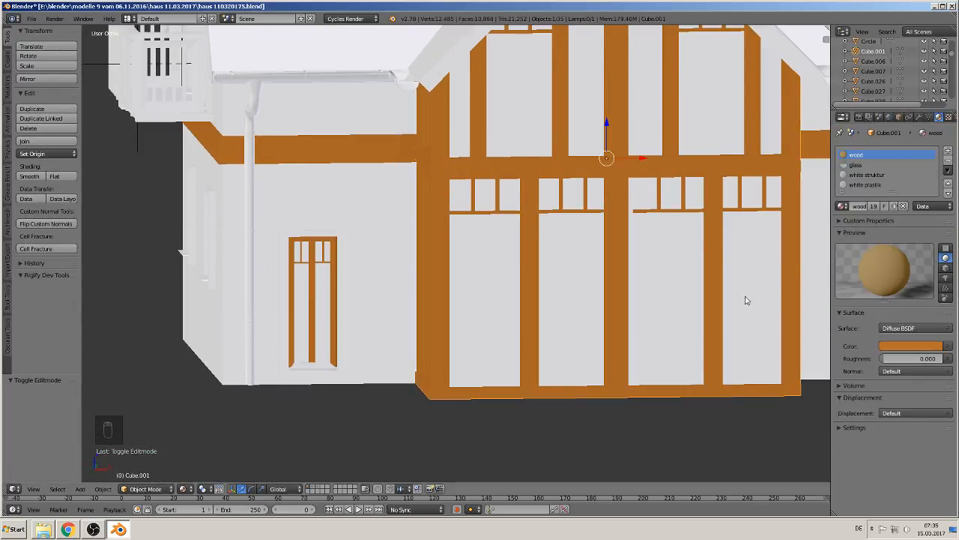
scroll(645, 367, down, 4)
scroll(326, 337, down, 3)
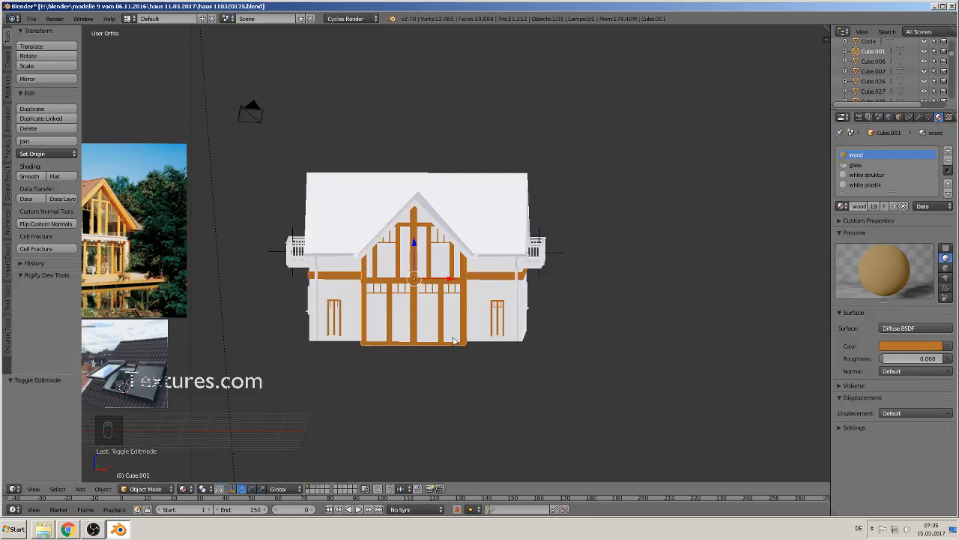
- Delete the large house reference picture and the red roof tile reference picture
shift+middle_drag(389, 347, 652, 288)
scroll(649, 290, down, 2)
right_click(347, 208)
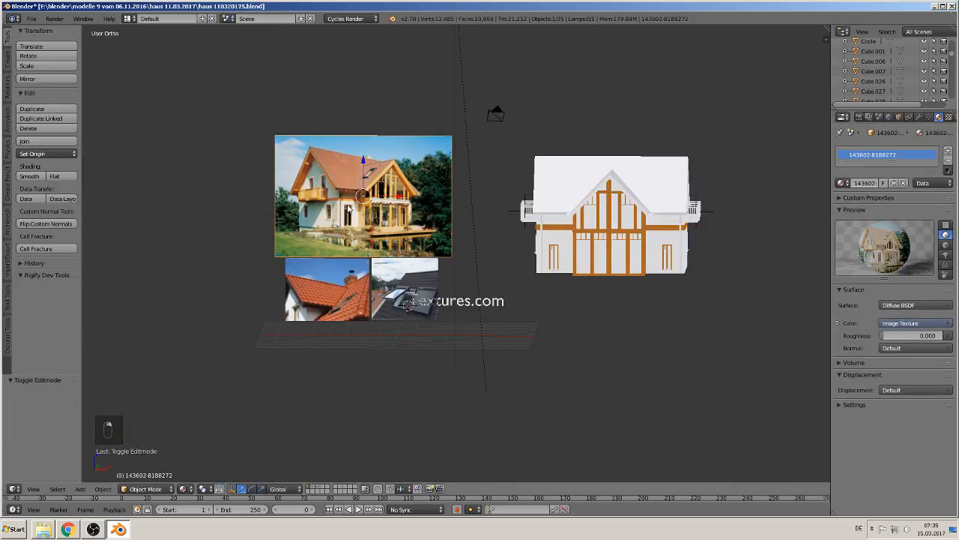
key(x)
click(348, 210)
right_click(351, 294)
key(x)
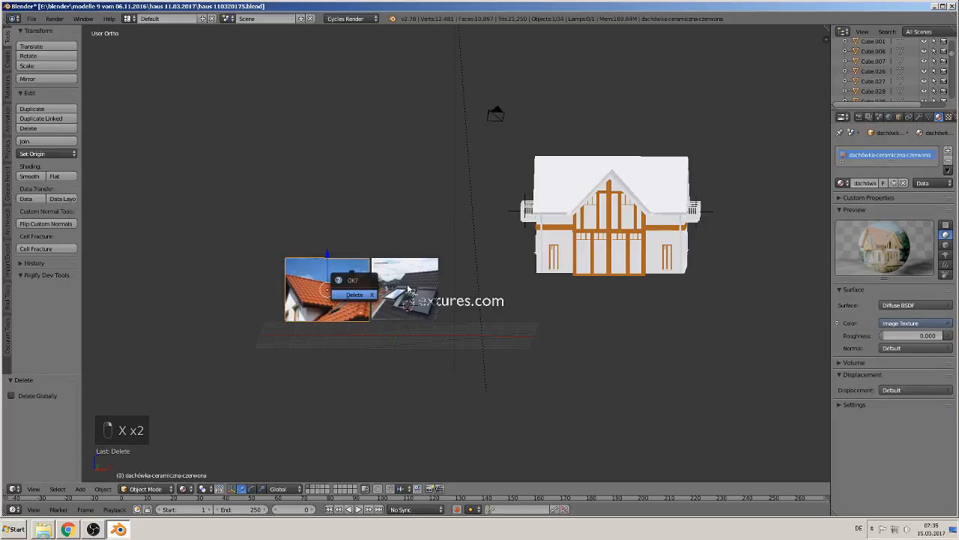
key(x)
click(341, 292)
- Delete the remaining roof window reference picture and the "Textures.com" text object
right_click(438, 279)
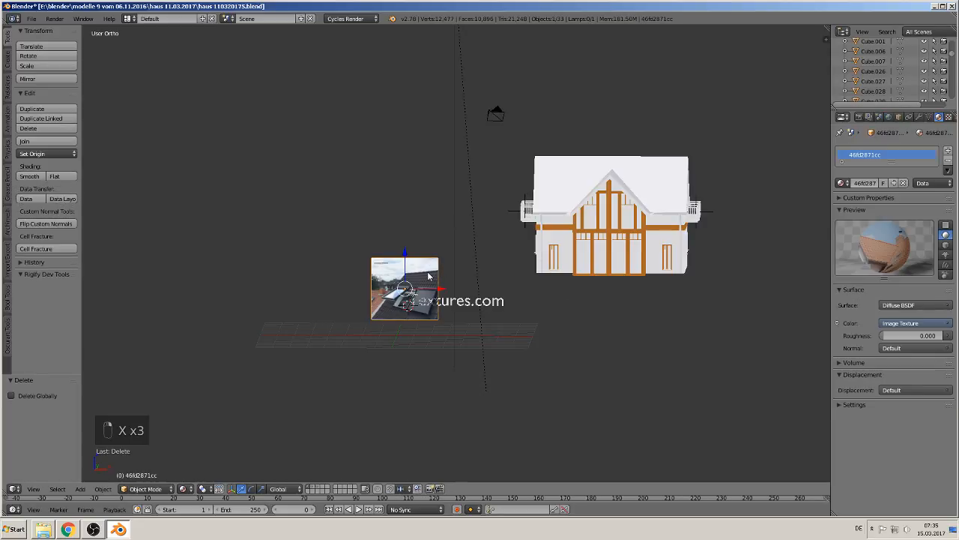
key(x)
click(431, 277)
right_click(439, 303)
key(x)
click(425, 303)
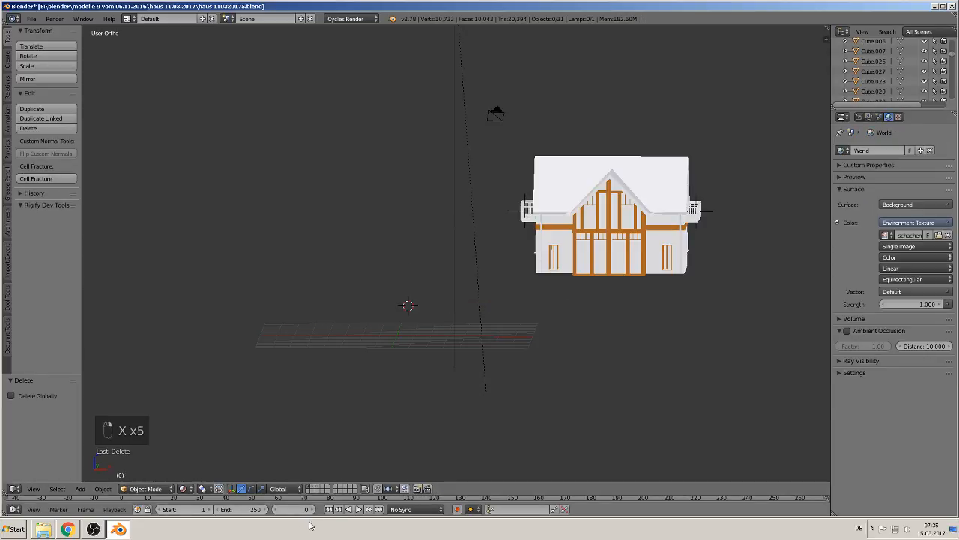
- On the layer holding the leftover parts, globally delete the white slab, the wavy tile shapes, the thin dotted strip and the small cylinder
click(319, 488)
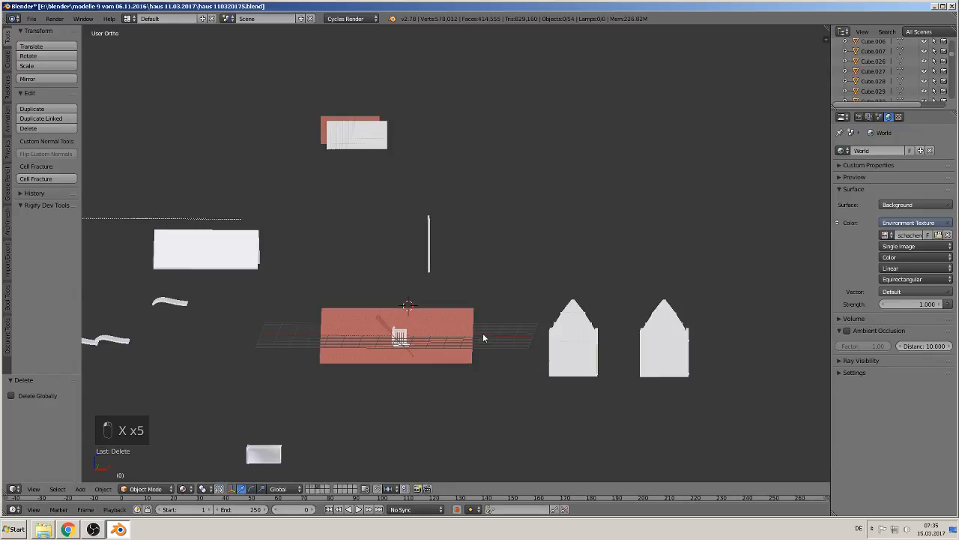
key(x)
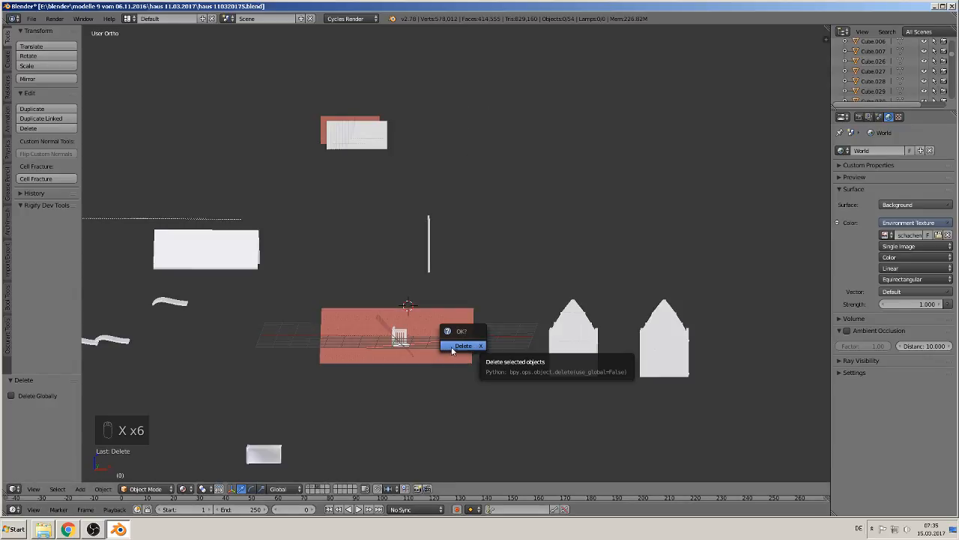
right_click(233, 255)
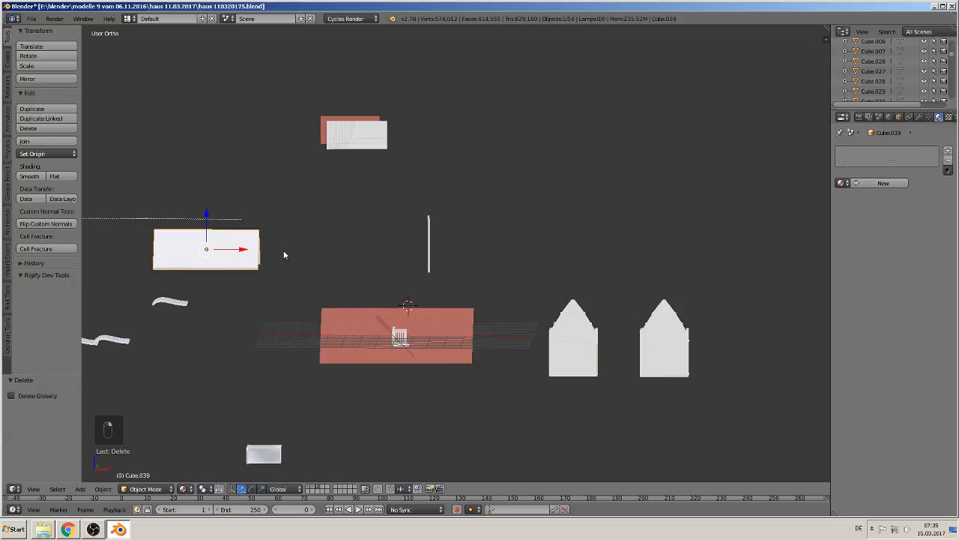
shift+middle_drag(284, 253, 545, 218)
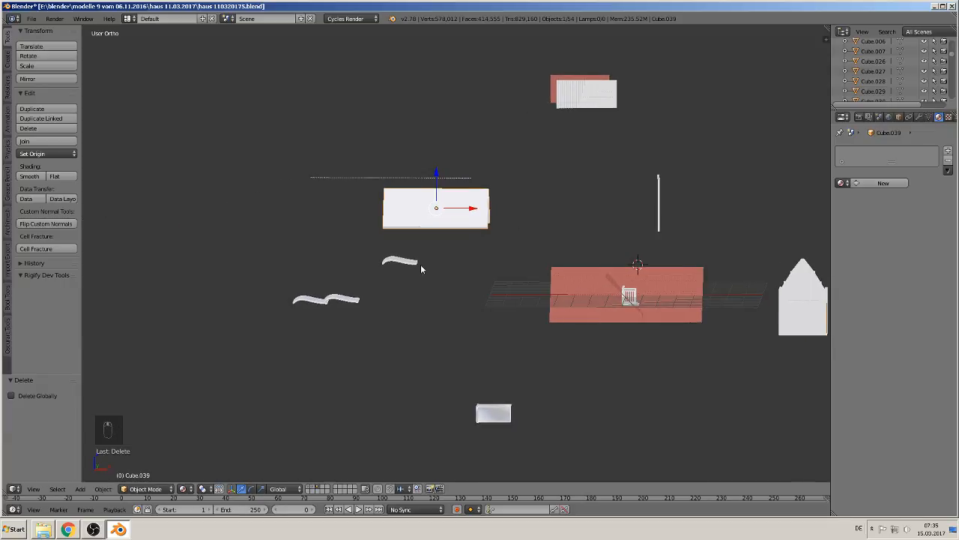
right_click(401, 262)
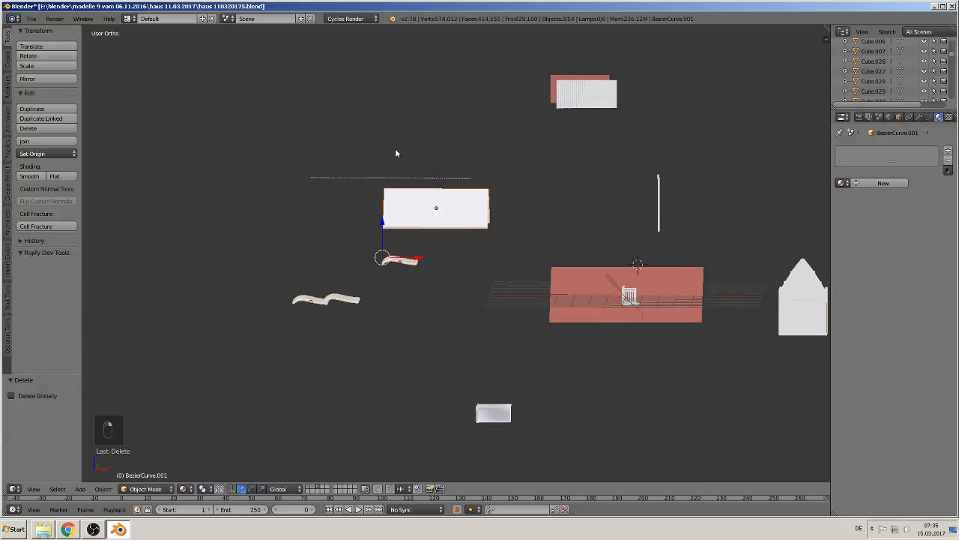
shift+right_click(384, 177)
shift+right_click(491, 414)
key(shift+x)
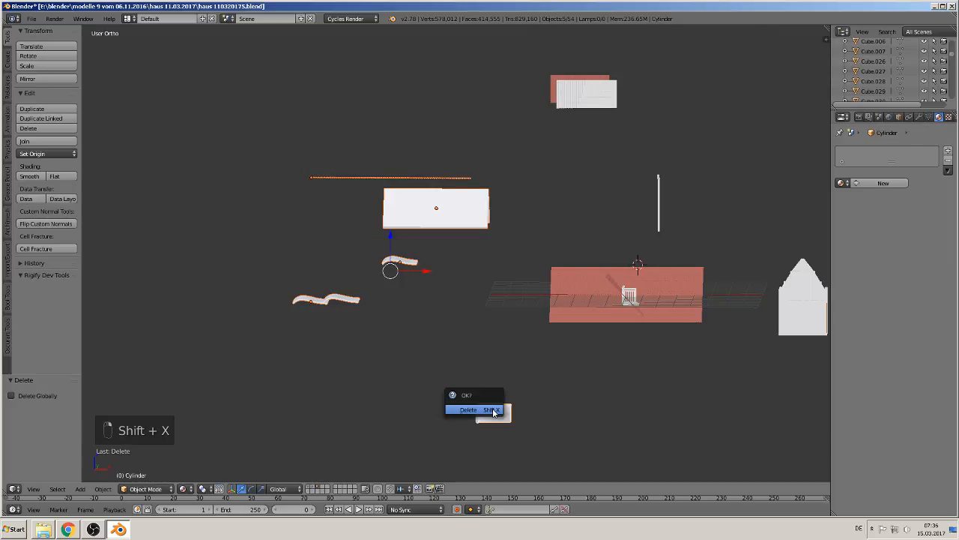
click(493, 412)
- Delete the two overlapping panels, the vertical pole, the gable's timber frame and the narrow edge piece of the other gable
shift+middle_drag(617, 225, 361, 296)
right_click(345, 167)
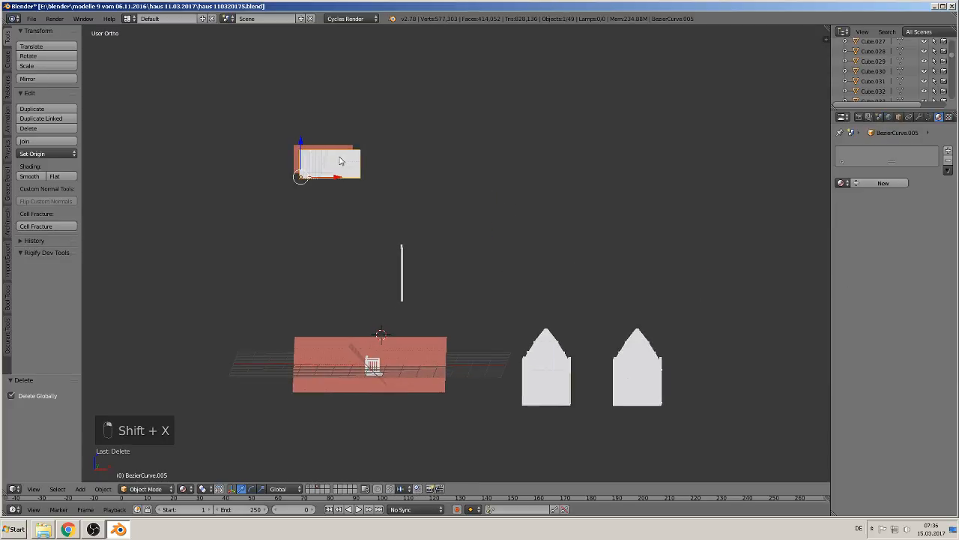
shift+right_click(338, 147)
shift+right_click(402, 266)
shift+right_click(547, 375)
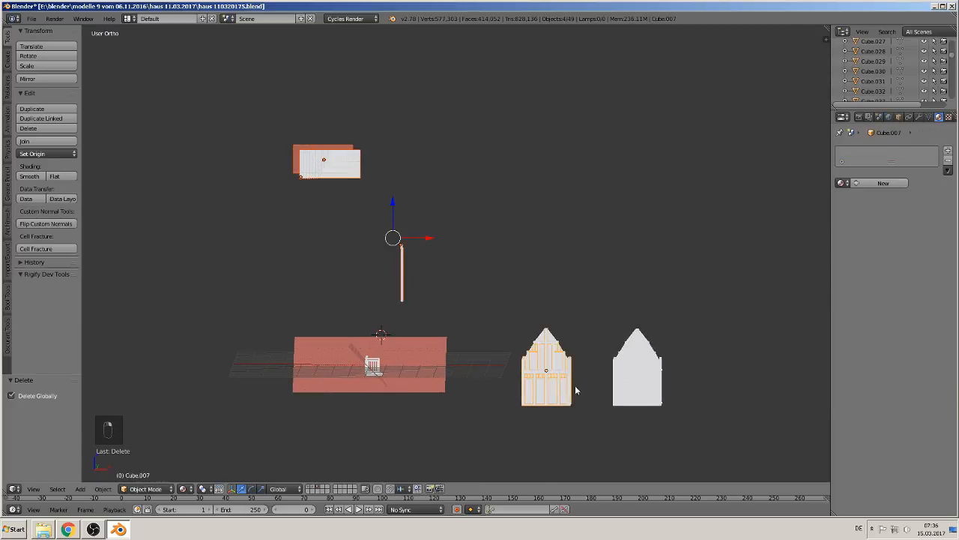
shift+right_click(658, 380)
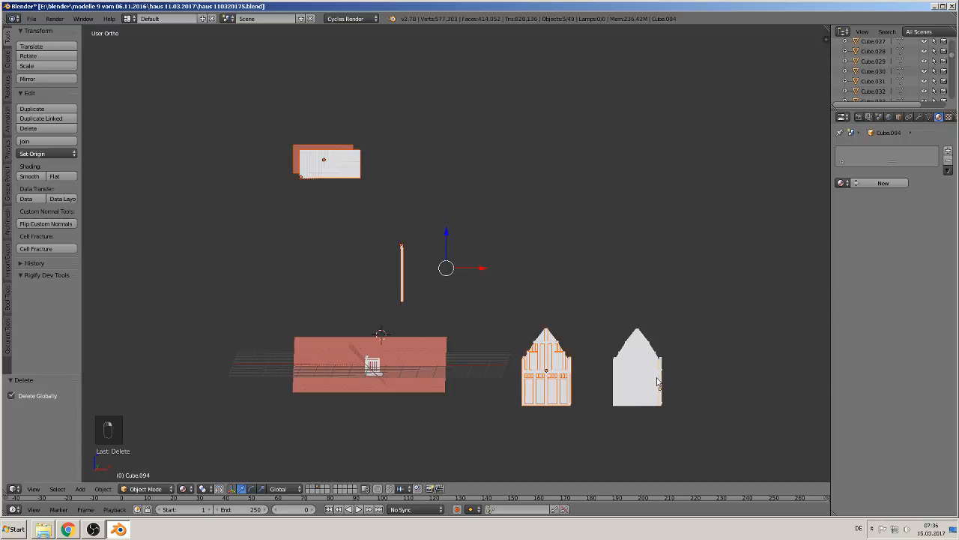
key(x)
click(658, 384)
- Box-select all remaining parts of the two gable fronts and delete them
key(b)
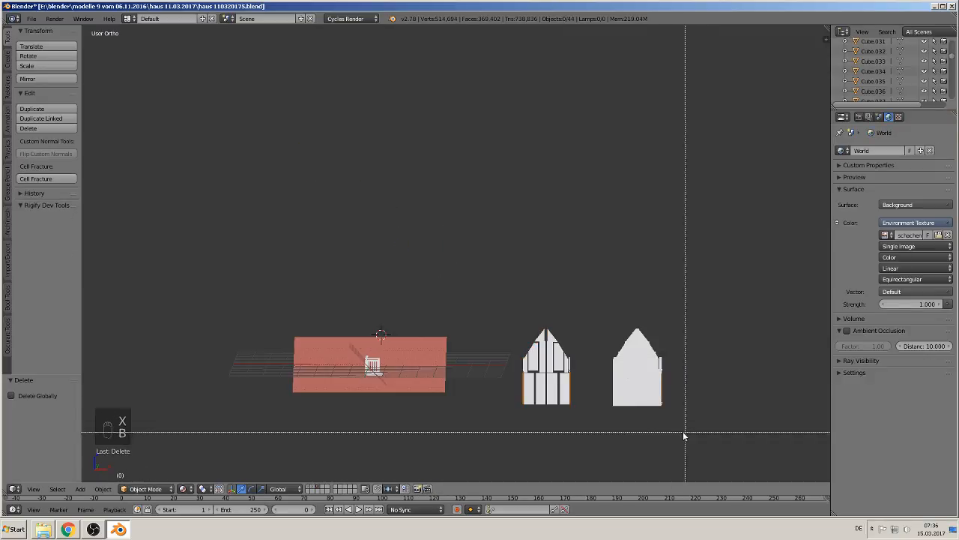
drag(684, 432, 484, 294)
key(x)
click(486, 301)
middle_drag(486, 304, 499, 355)
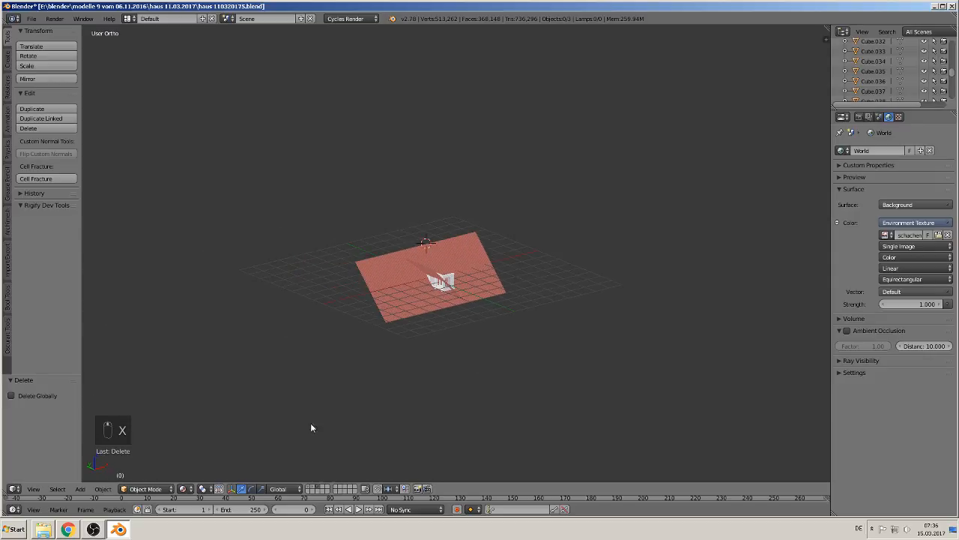
- Check the layers holding the tiled roof surfaces for leftover parts and leave nothing selected
click(314, 491)
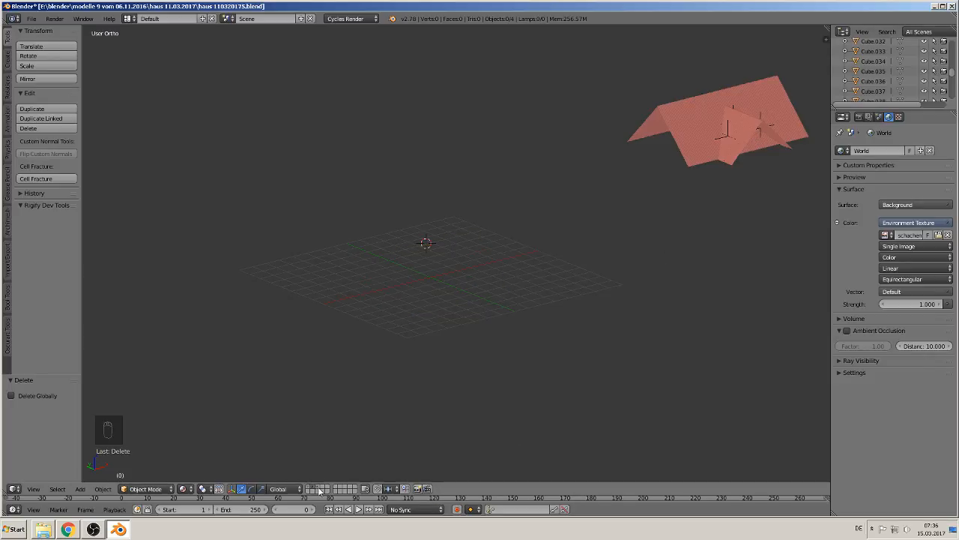
click(320, 490)
right_click(452, 263)
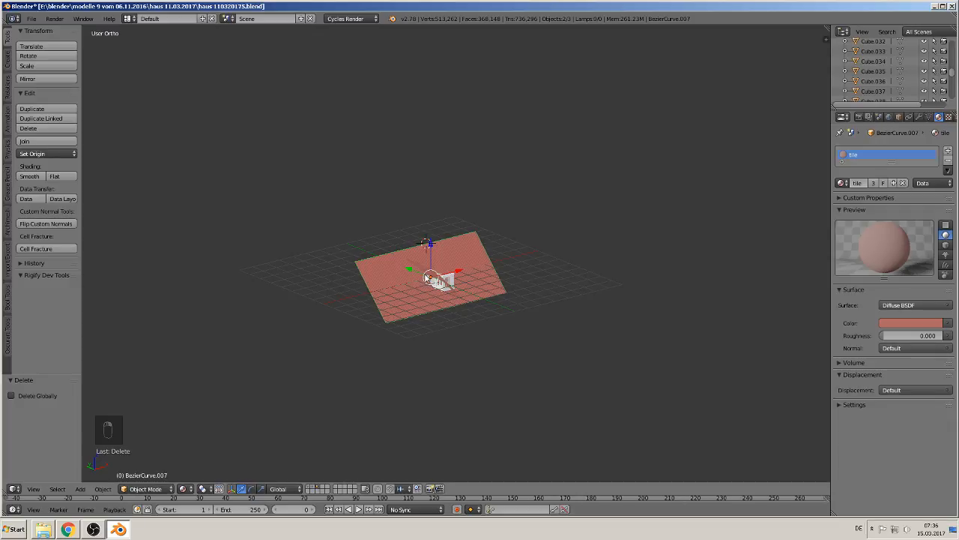
key(a)
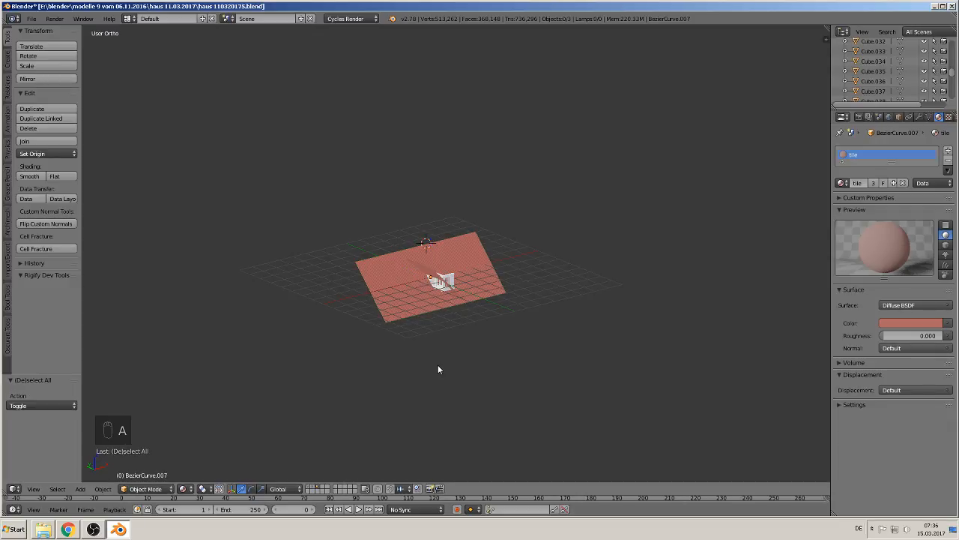
scroll(433, 372, down, 3)
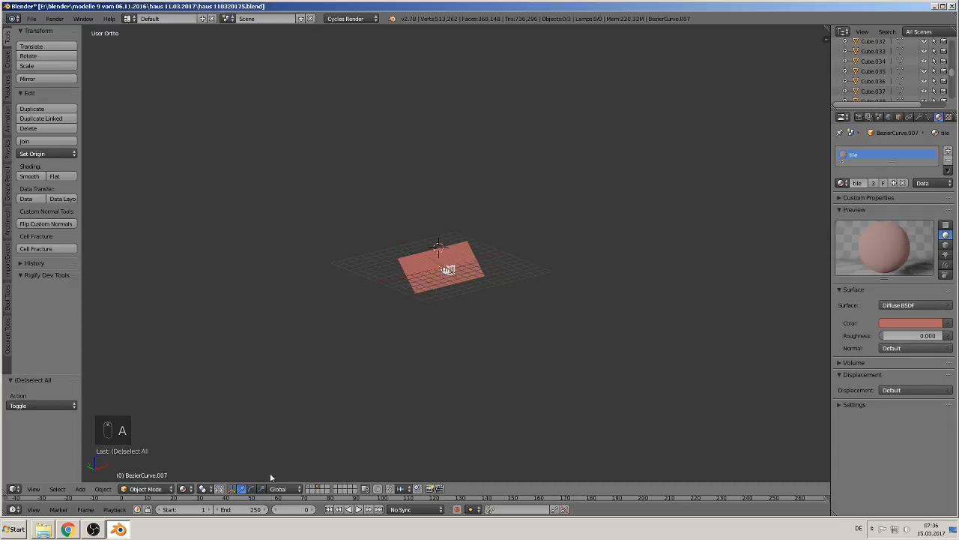
- On the house layer, box-select the complete house in front view without the lamp and camera, and copy it
click(309, 488)
scroll(569, 306, down, 3)
middle_drag(568, 306, 438, 275)
scroll(610, 281, up, 3)
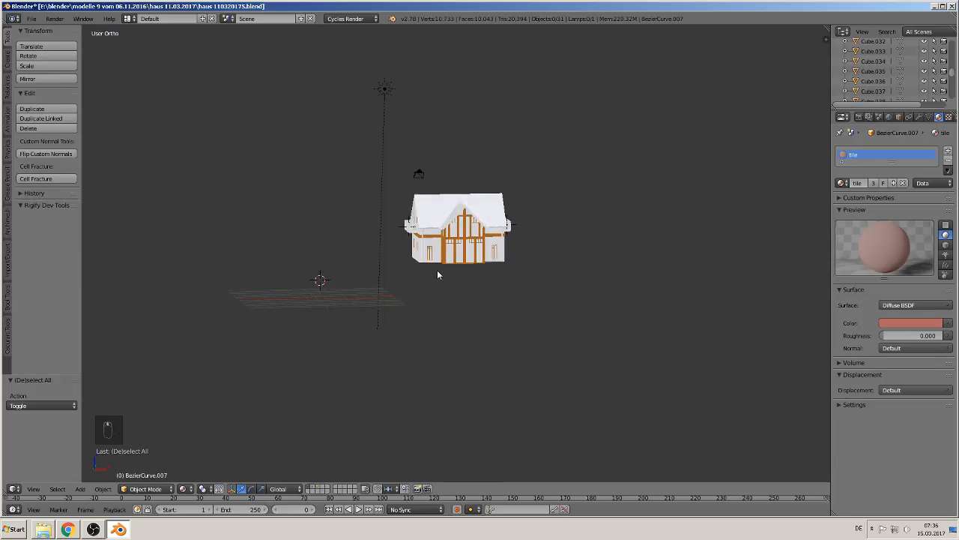
key(KP_1)
scroll(525, 261, up, 1)
key(b)
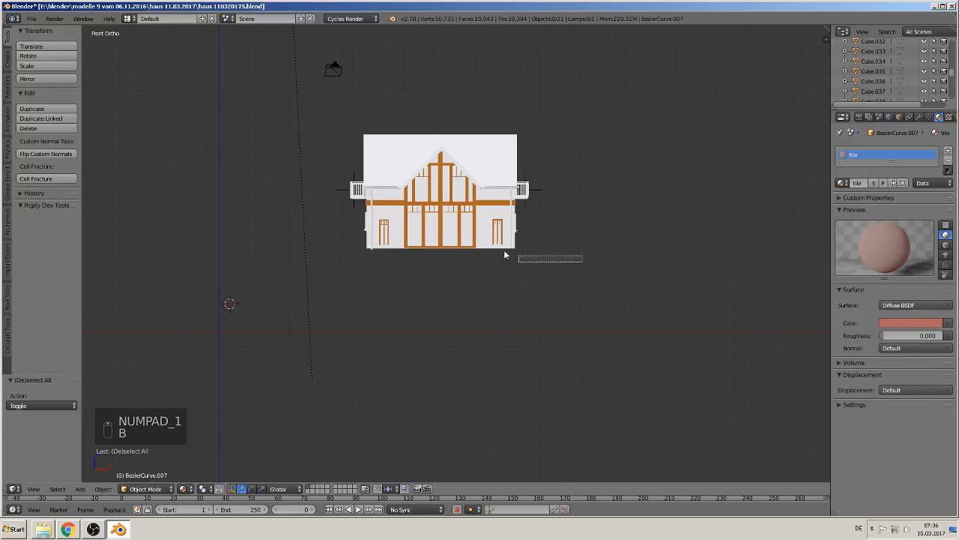
drag(582, 262, 333, 118)
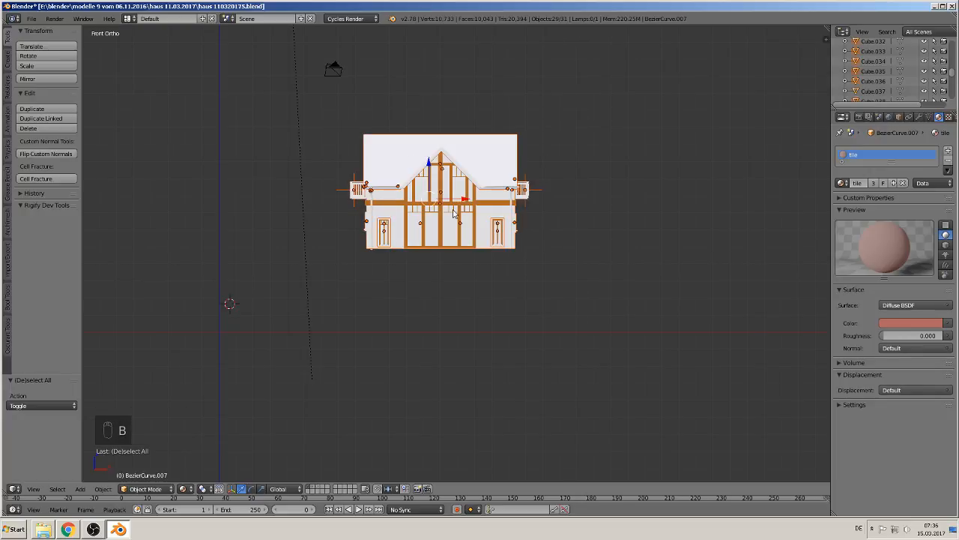
key(ctrl+c)
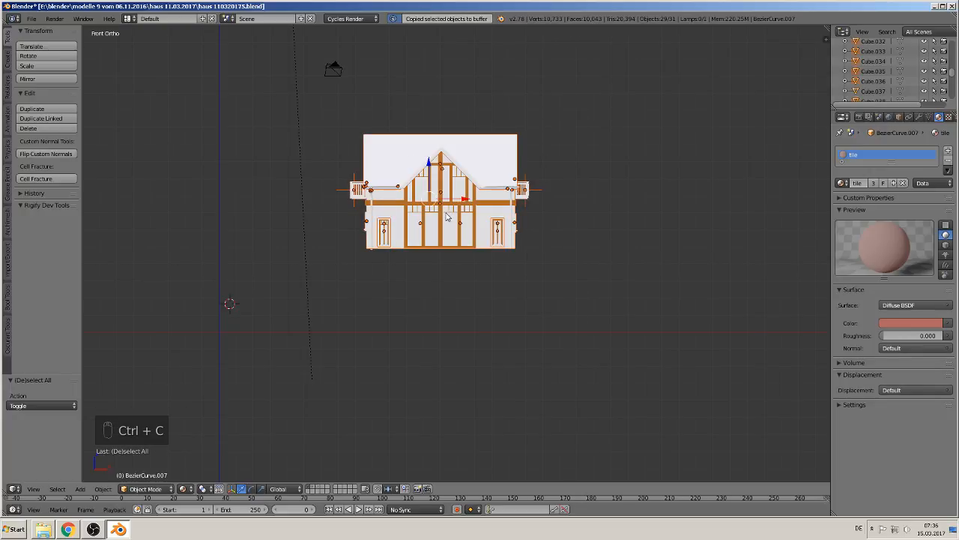
- Start a second Blender session and paste the copied house into its empty scene
click(934, 6)
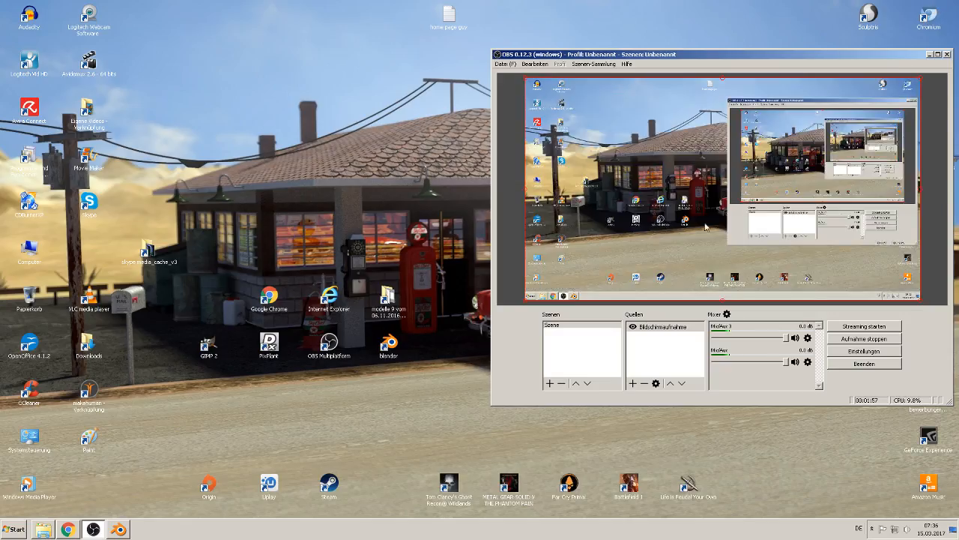
double_click(389, 345)
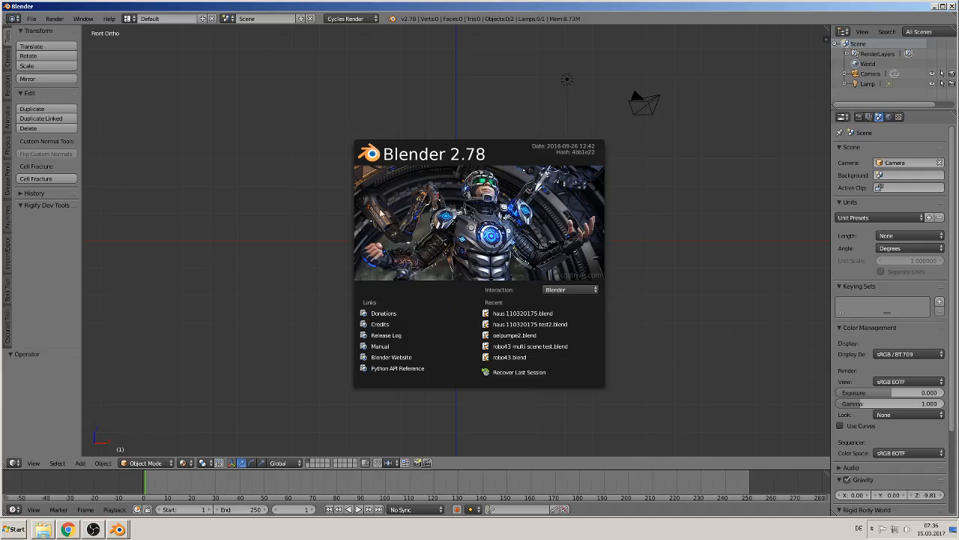
click(382, 219)
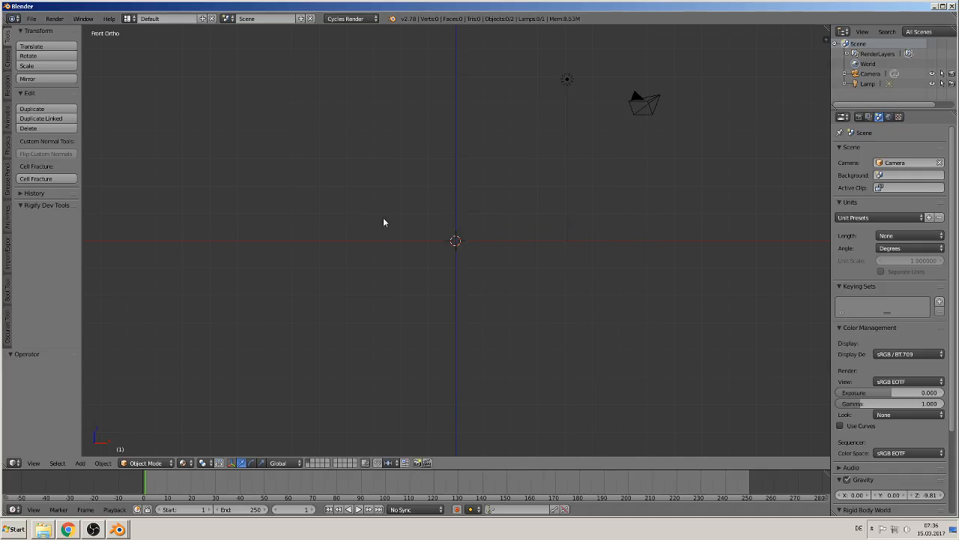
key(ctrl+v)
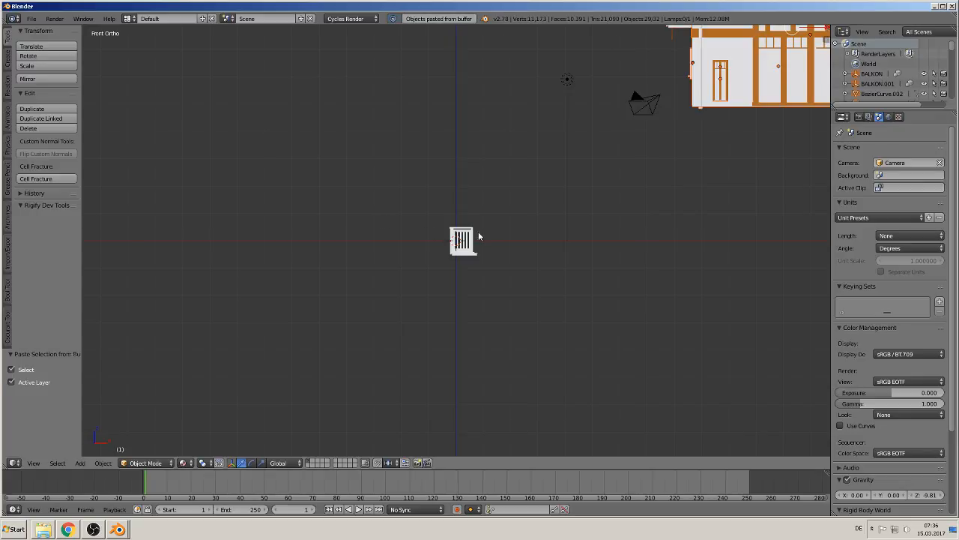
shift+middle_drag(778, 204, 405, 343)
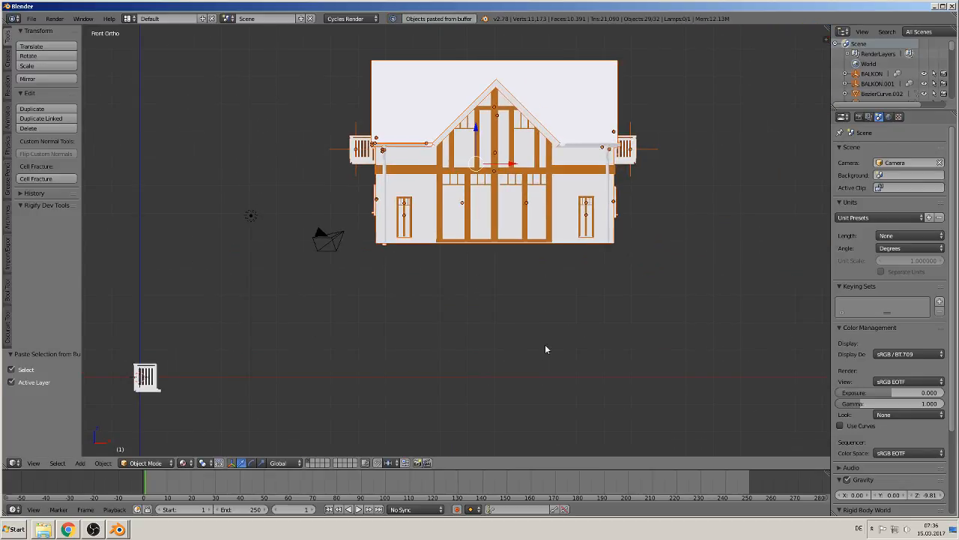
- Start the Screencast Keys display for the new session
key(n)
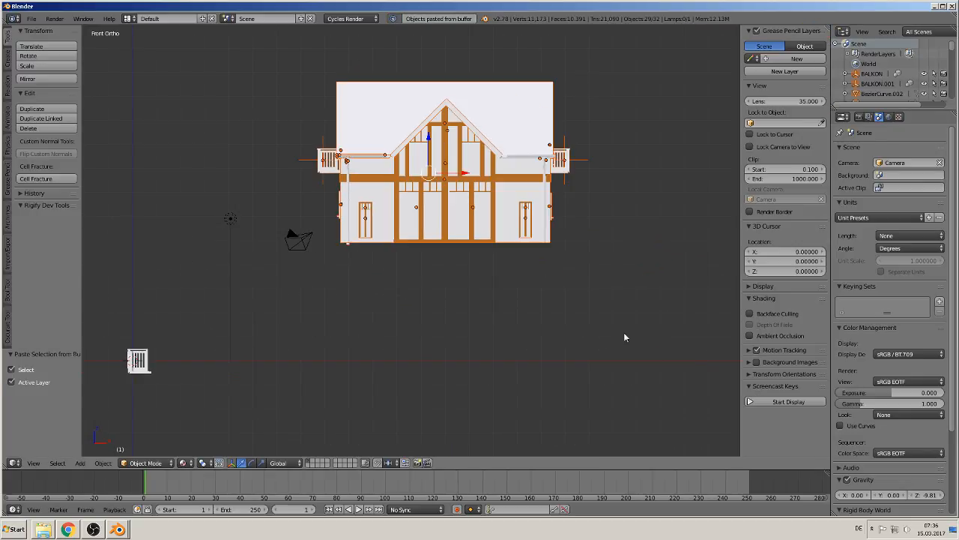
click(787, 403)
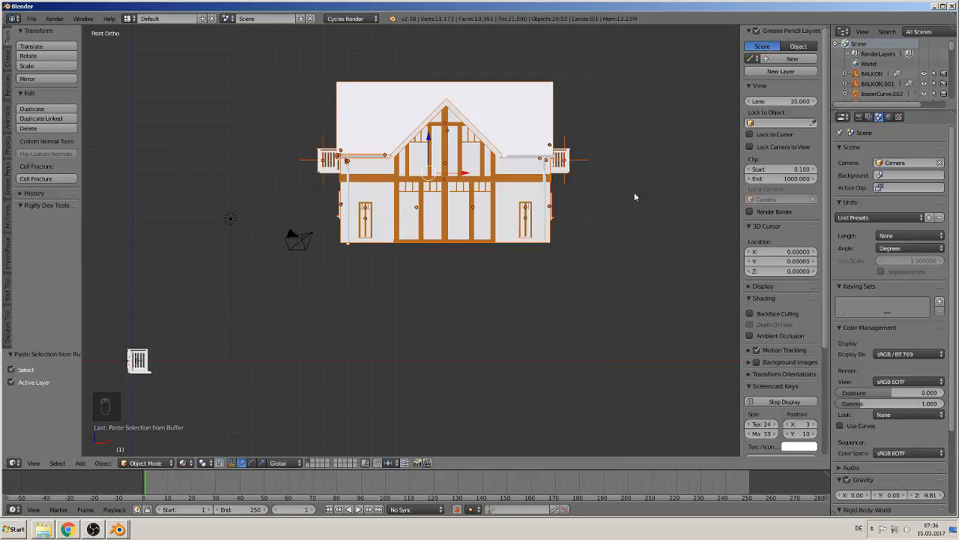
key(n)
key(Tab)
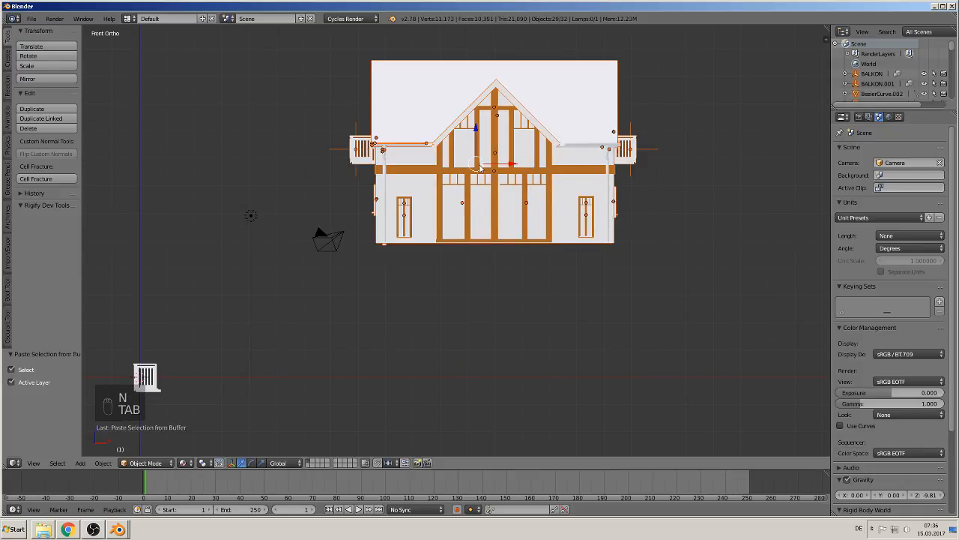
- Select the front gable's timber frame and display its material settings
right_click(478, 180)
middle_drag(524, 224, 559, 240)
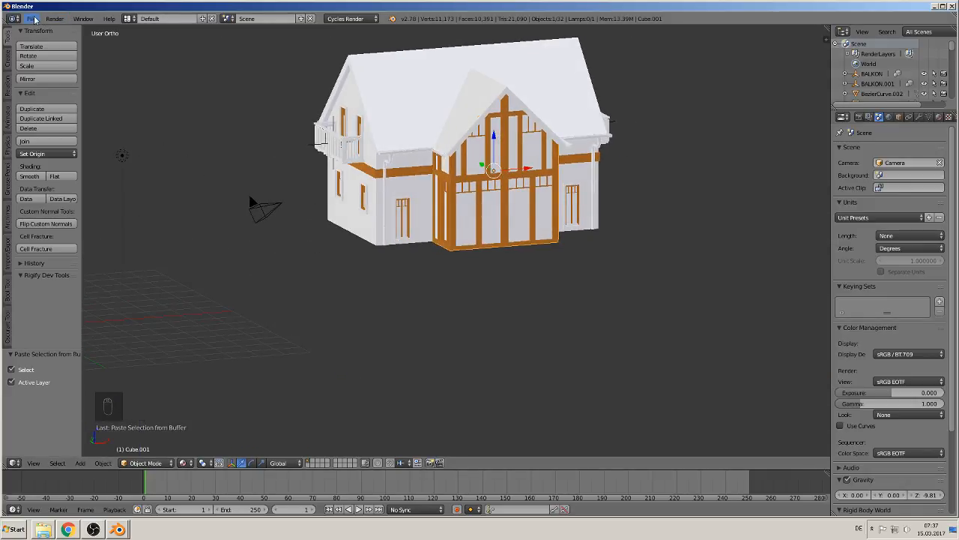
click(940, 117)
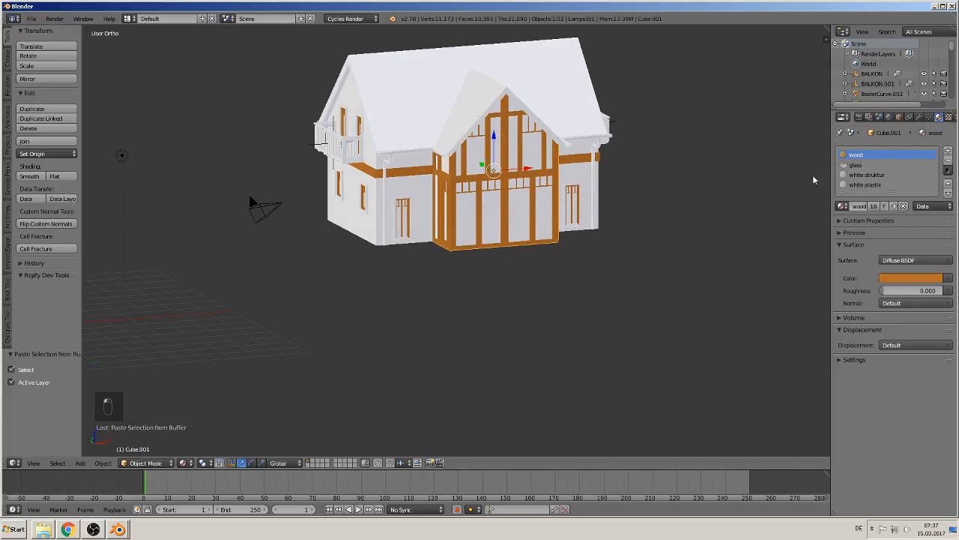
shift+middle_drag(555, 208, 488, 264)
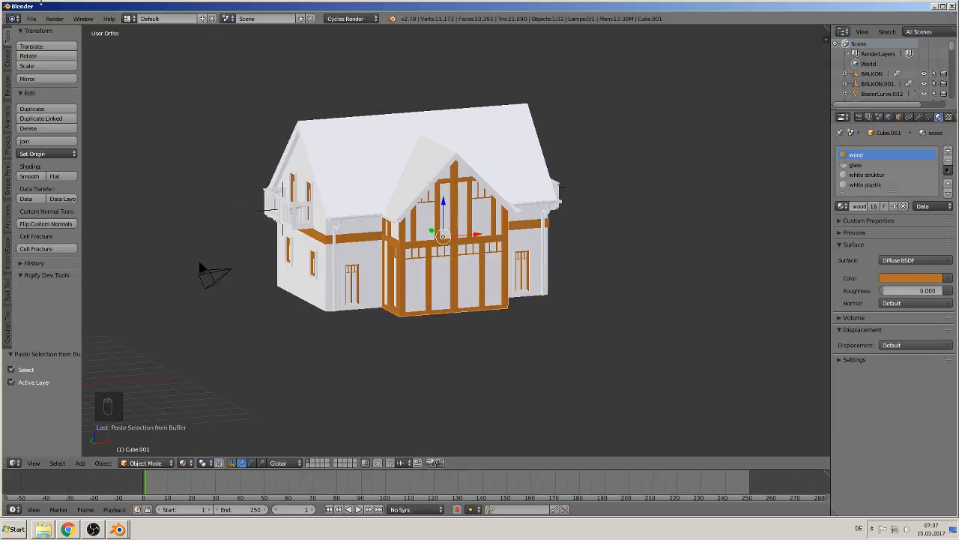
- Save the scene in the folder "haus 11.03.2017" as "haus 13 test tutrial 2"
click(30, 19)
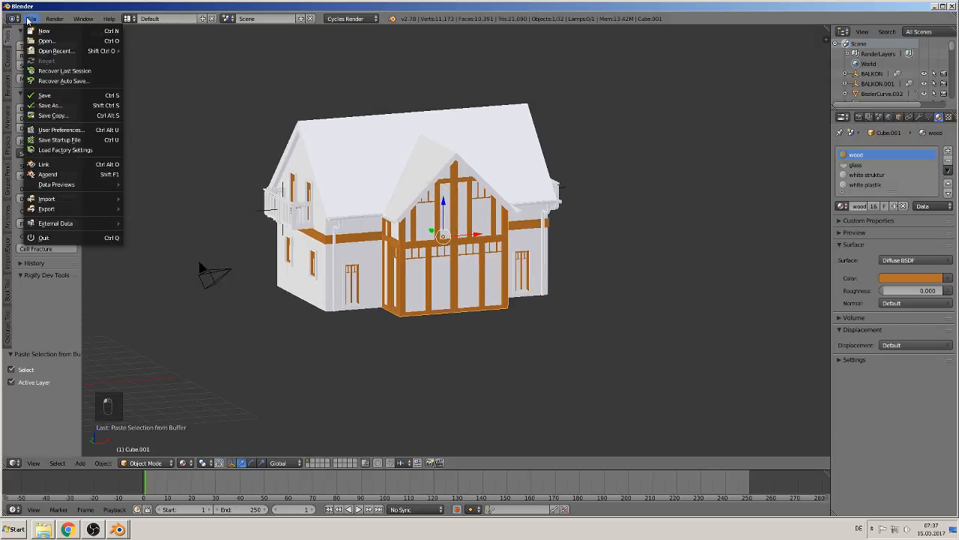
click(48, 105)
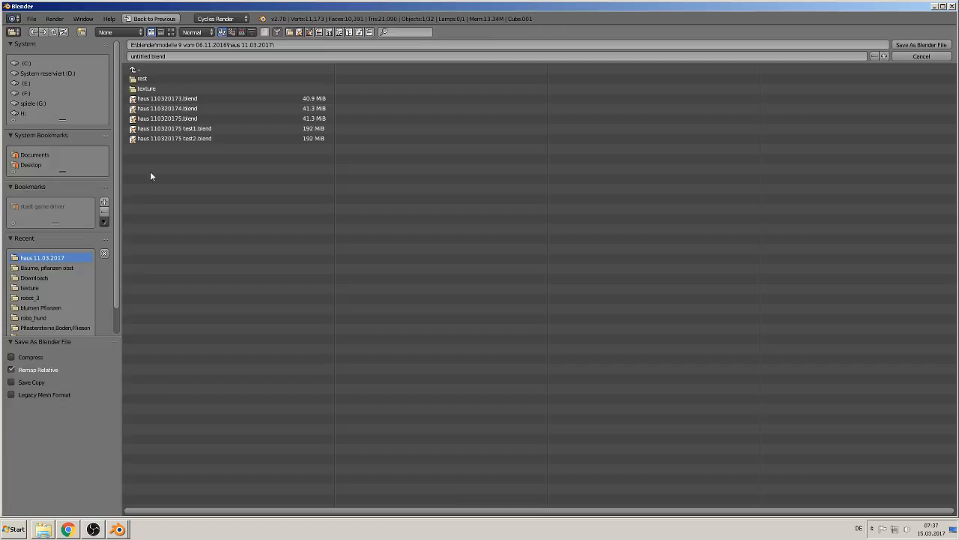
click(148, 57)
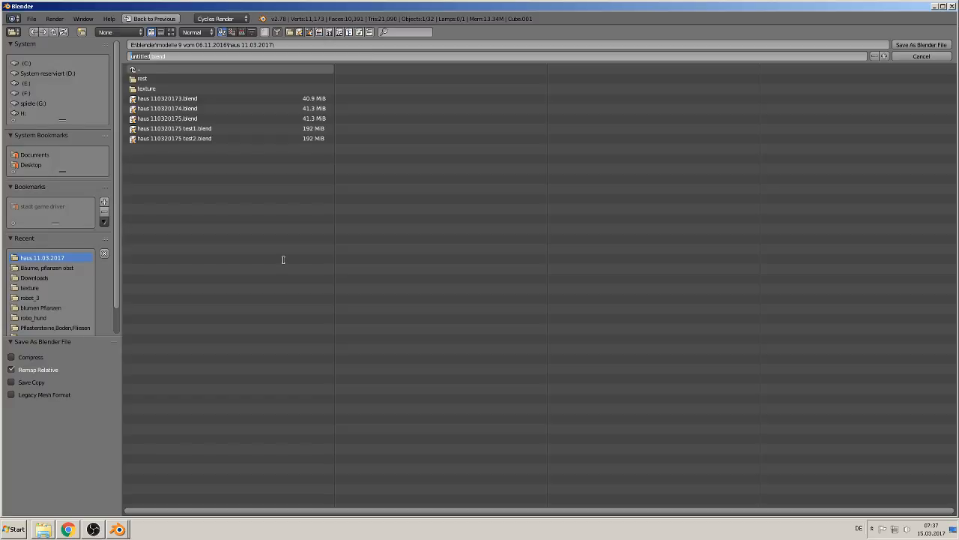
text(haus 13 test tutrial 2)
click(942, 44)
click(940, 45)
- Examine the front gable's timber frame mesh in Edit Mode, including the narrow side window at its corner
scroll(569, 226, up, 5)
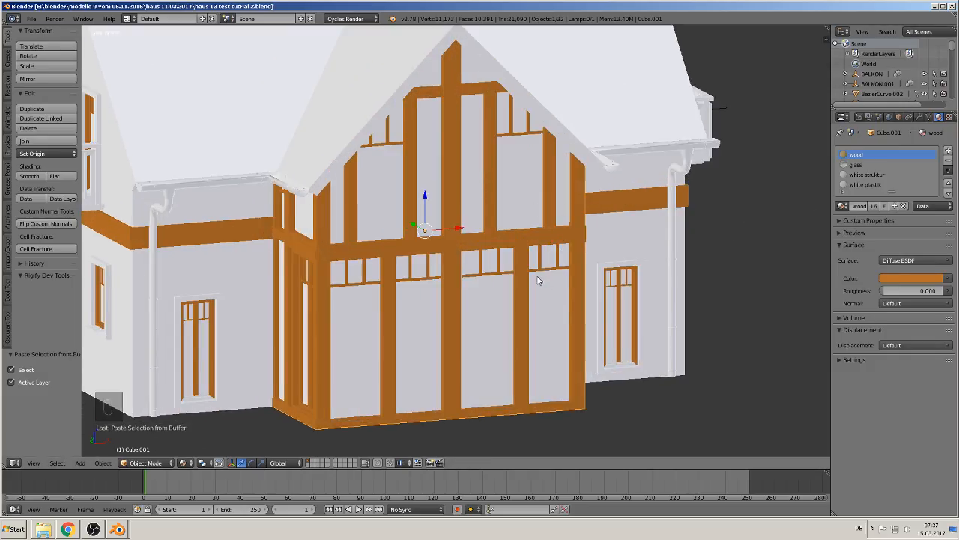
middle_drag(538, 279, 549, 285)
key(Tab)
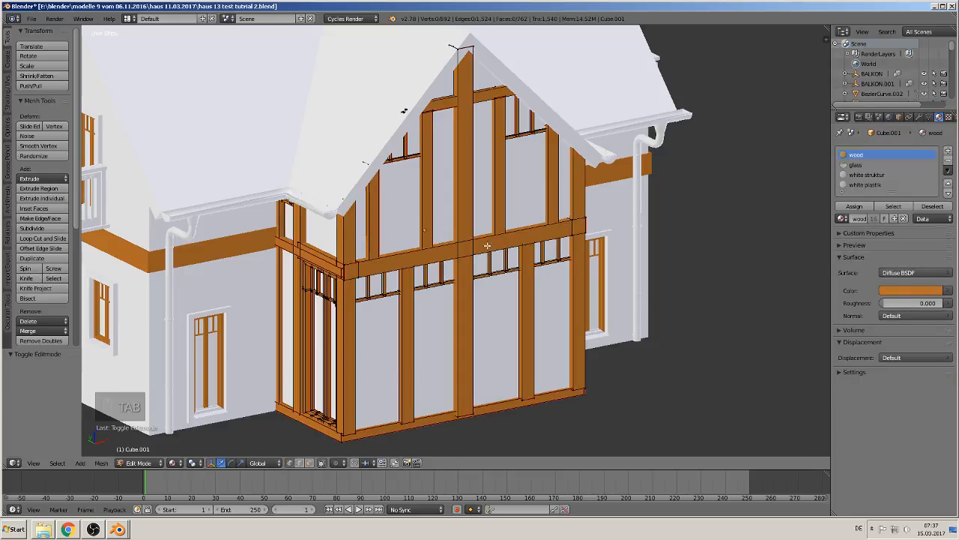
middle_drag(525, 234, 605, 250)
scroll(605, 249, up, 4)
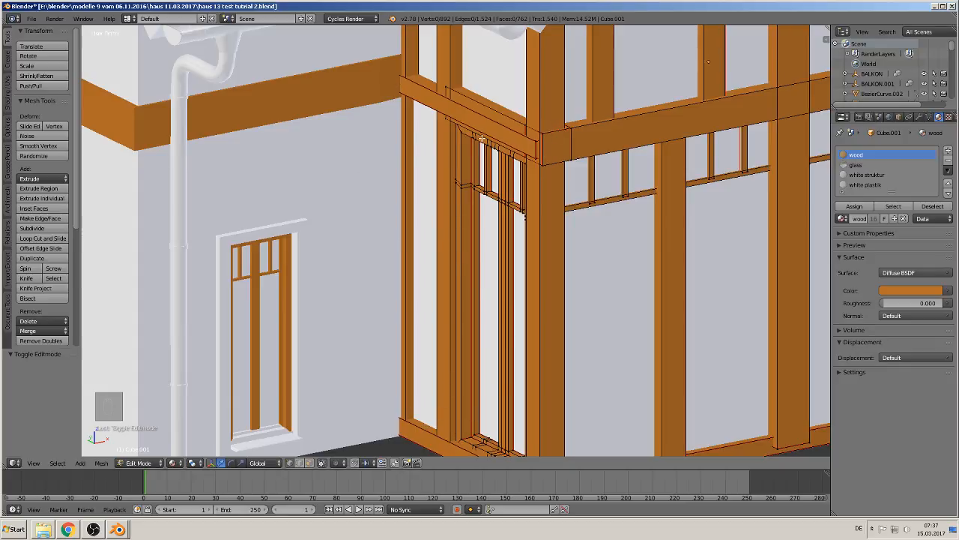
scroll(480, 143, down, 3)
shift+middle_drag(464, 185, 448, 238)
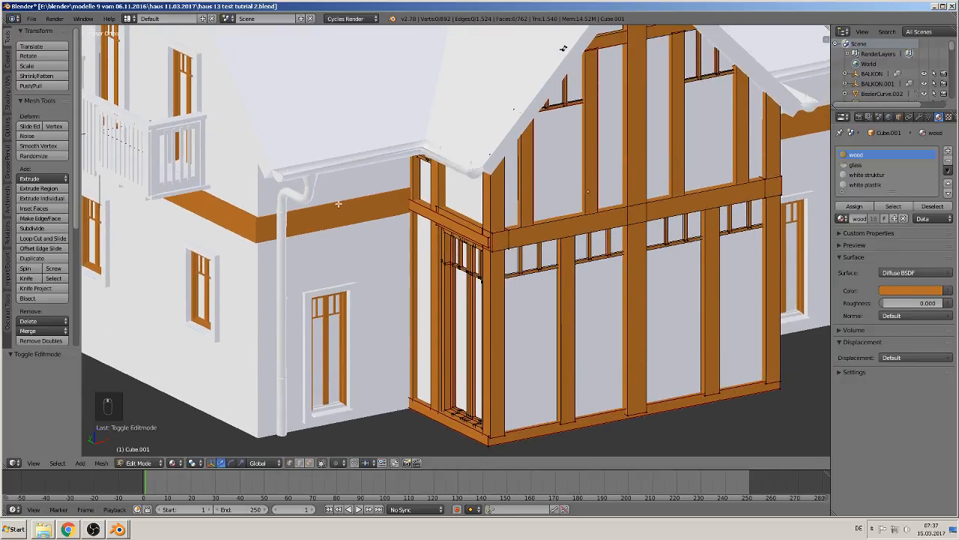
key(Tab)
- Select the downpipe at the house corner beside the gable and examine its mesh and upper bend in Edit Mode
right_click(304, 191)
key(Tab)
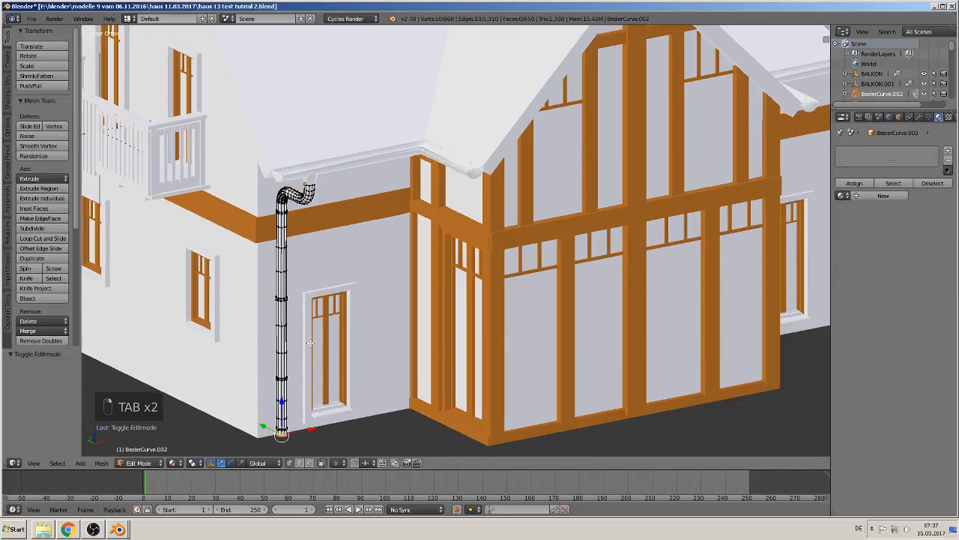
middle_drag(301, 208, 396, 242)
scroll(395, 242, up, 4)
scroll(395, 241, up, 4)
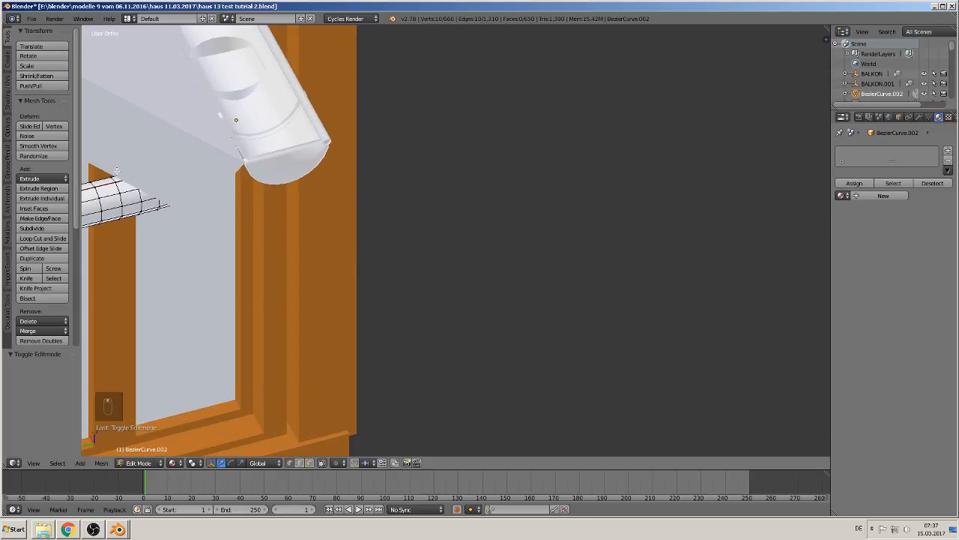
shift+middle_drag(104, 185, 376, 111)
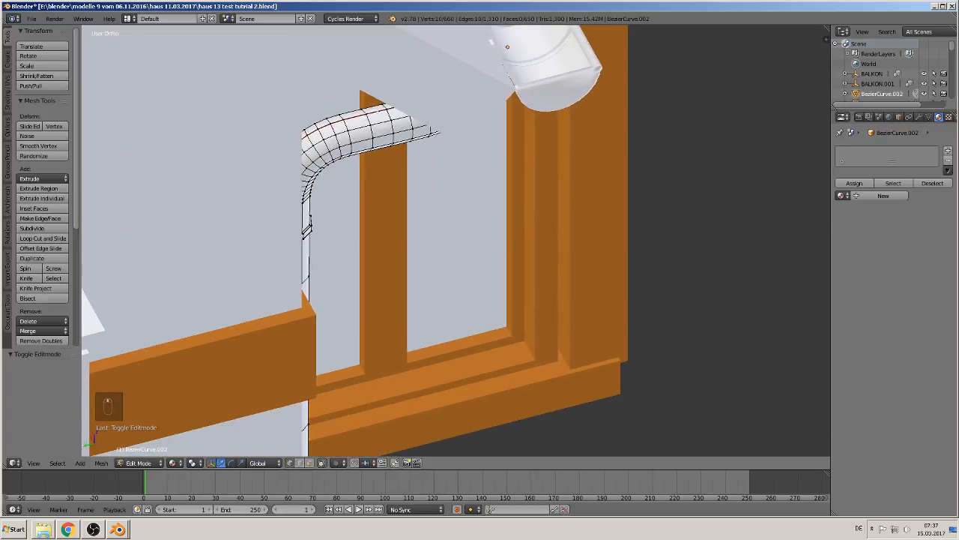
middle_drag(274, 227, 236, 192)
scroll(236, 192, down, 4)
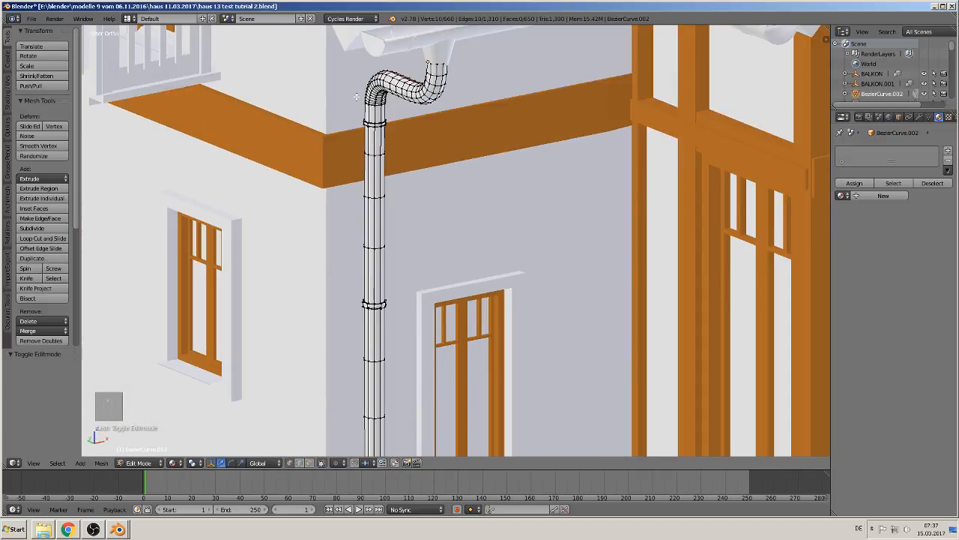
scroll(383, 156, down, 6)
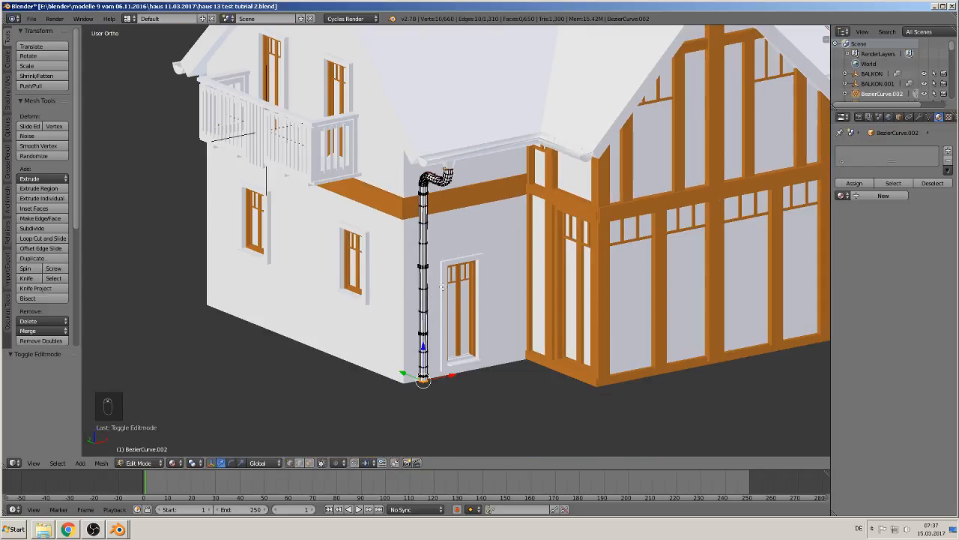
key(Tab)
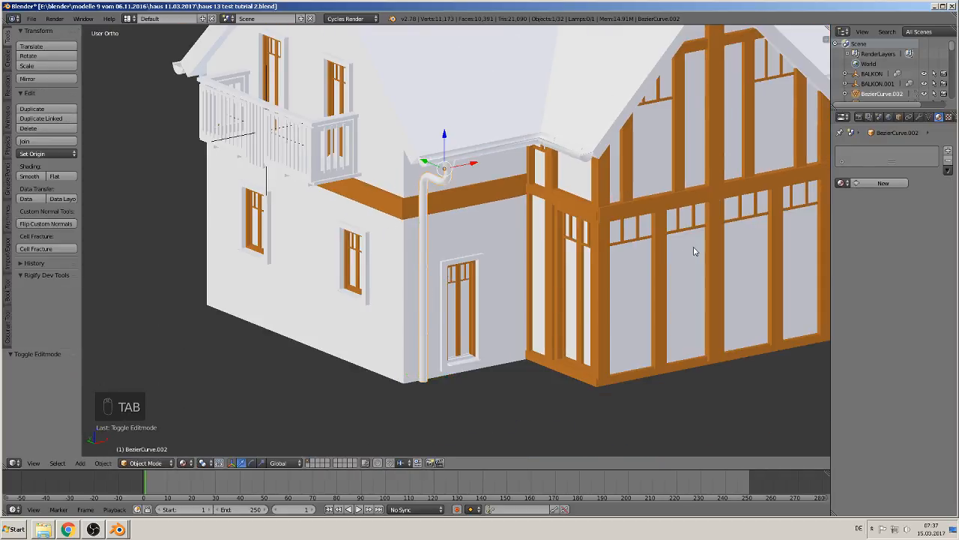
- Select the front gable's timber frame and assign an Image Texture to the colour of its wood material
shift+middle_drag(694, 248, 357, 274)
middle_drag(460, 228, 411, 220)
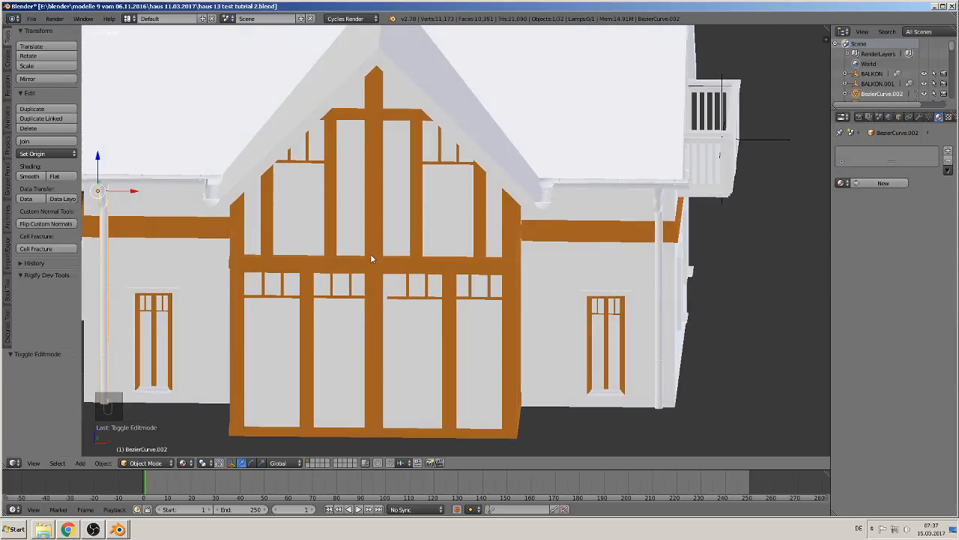
right_click(377, 256)
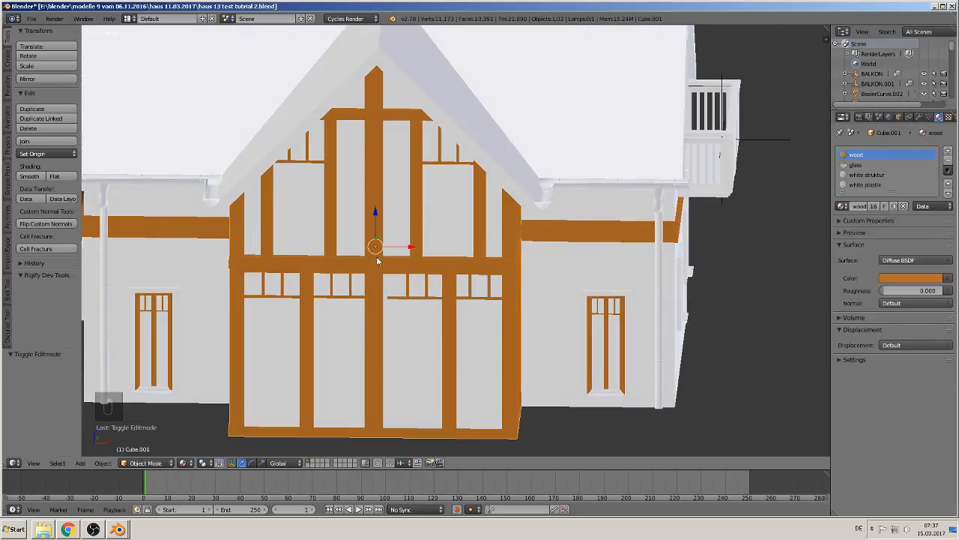
click(949, 284)
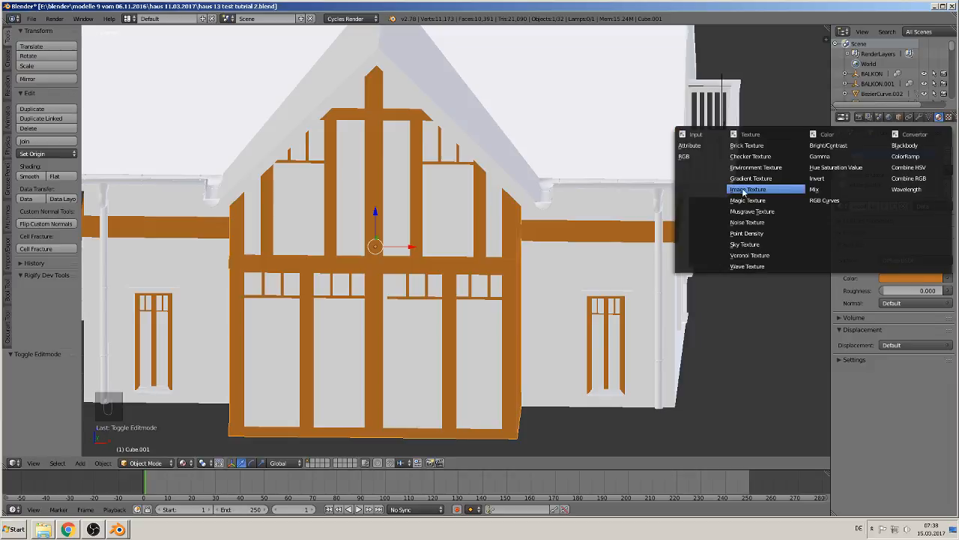
click(746, 190)
- Load Cherry_Diffuse.png from the Holz folder of the texture collection into the wood material and show the material preview
click(917, 292)
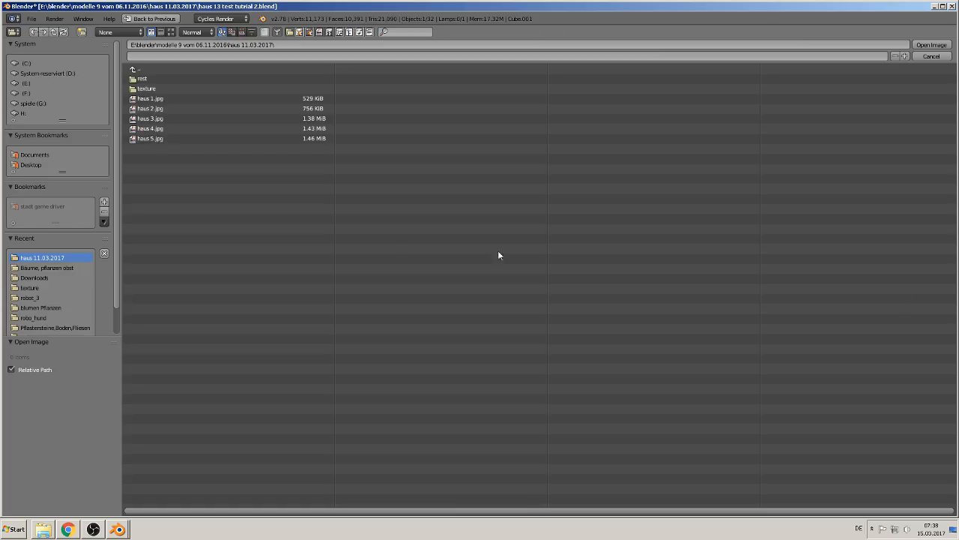
click(146, 88)
click(171, 32)
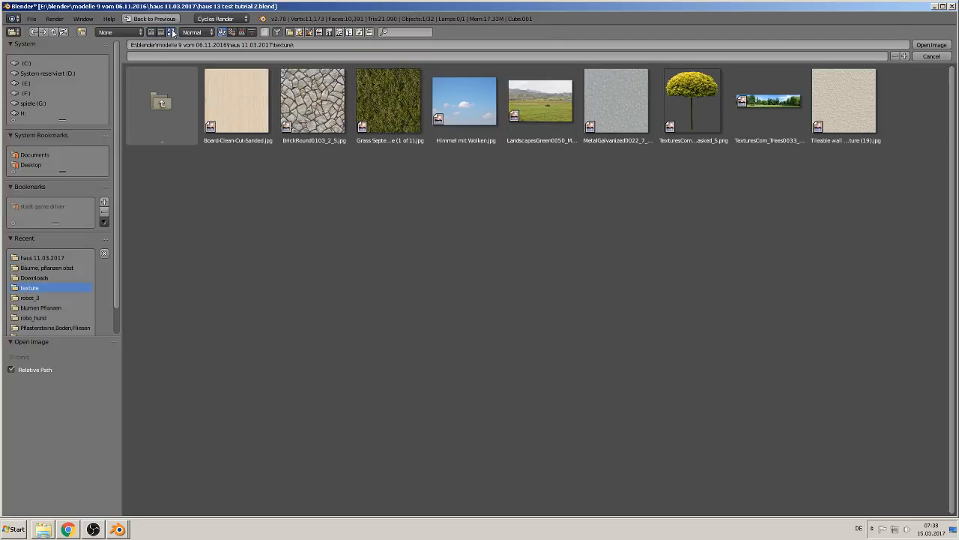
click(48, 268)
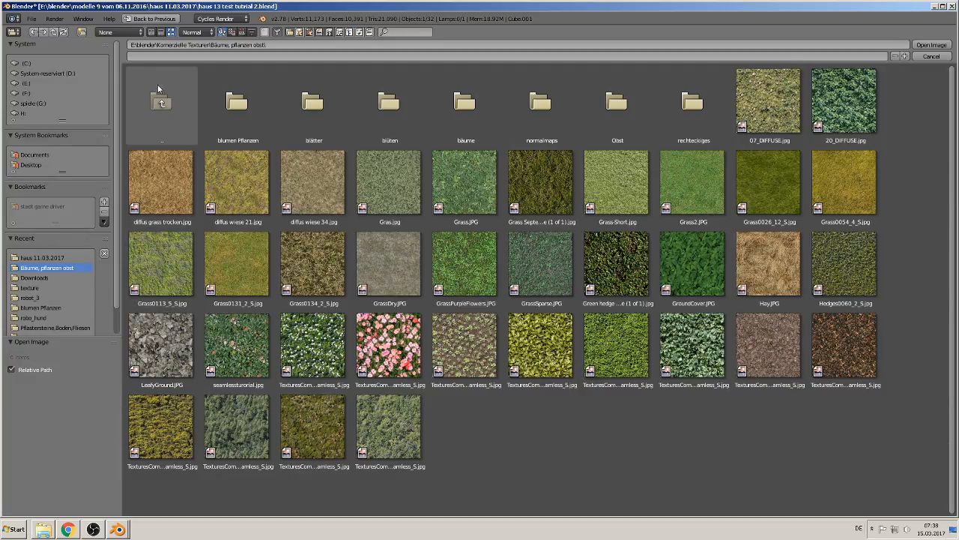
click(156, 113)
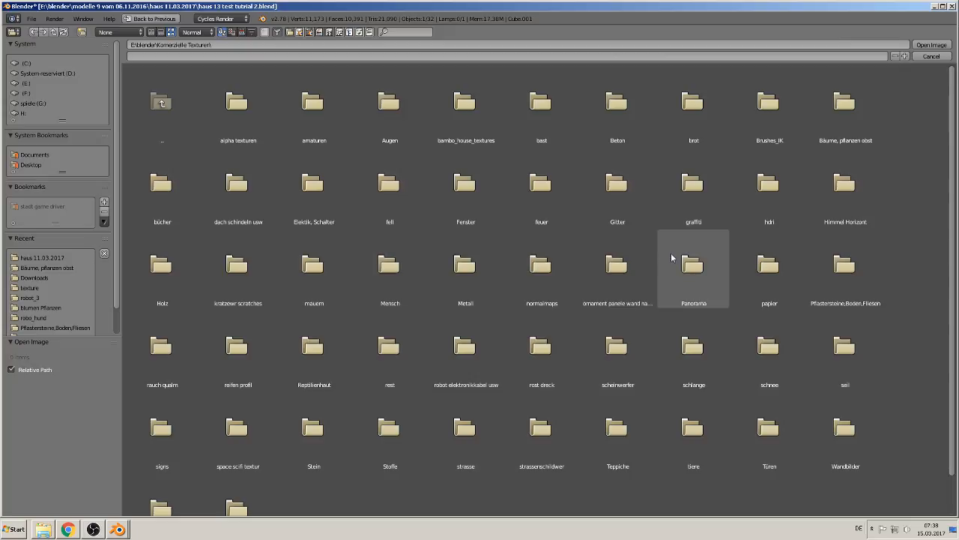
click(157, 303)
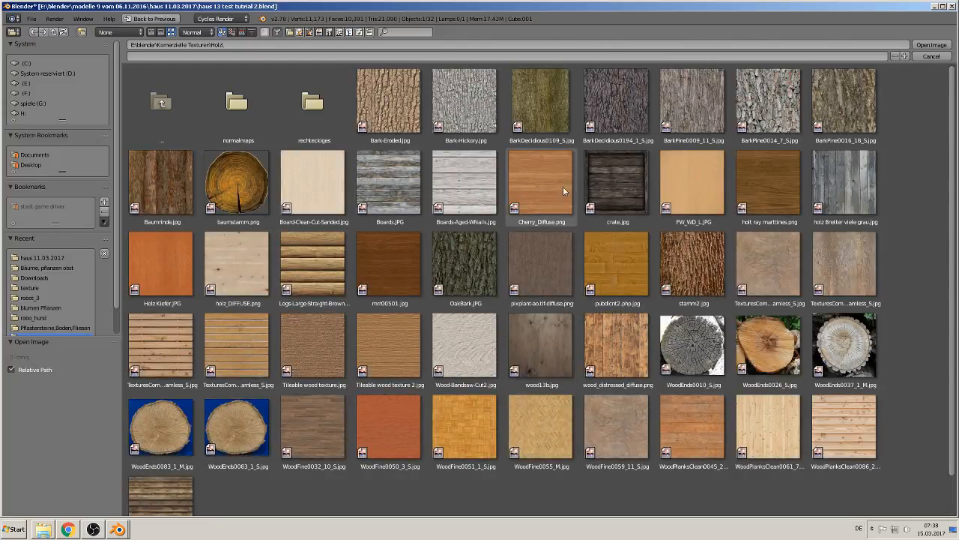
double_click(544, 187)
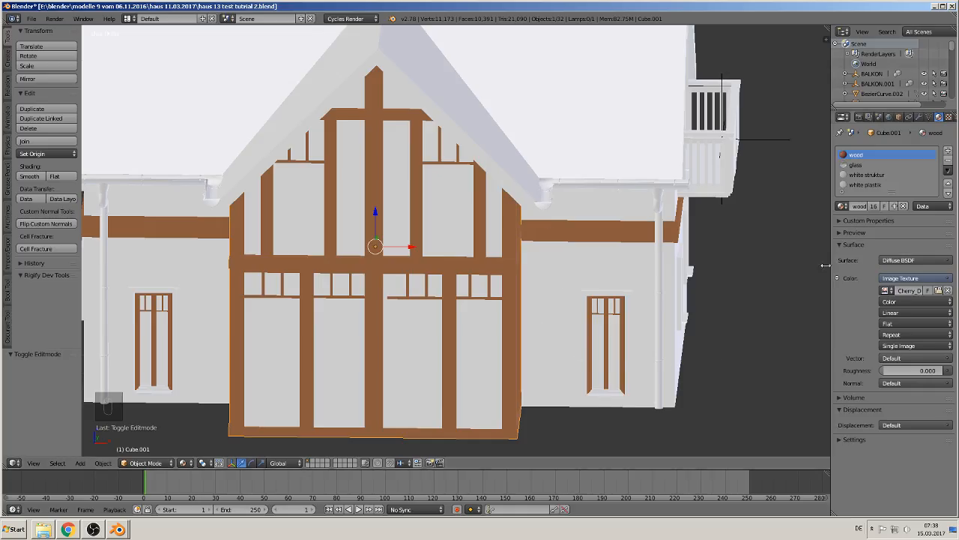
click(847, 233)
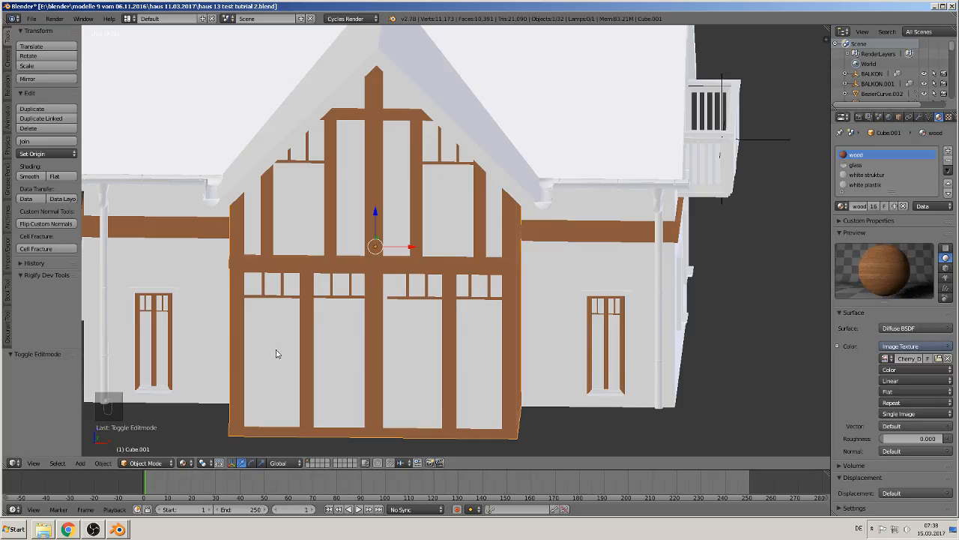
- Unwrap the gable frame's entire mesh with Smart UV Project at the 66 degree angle limit, working in front view
middle_drag(367, 304, 443, 246)
key(KP_1)
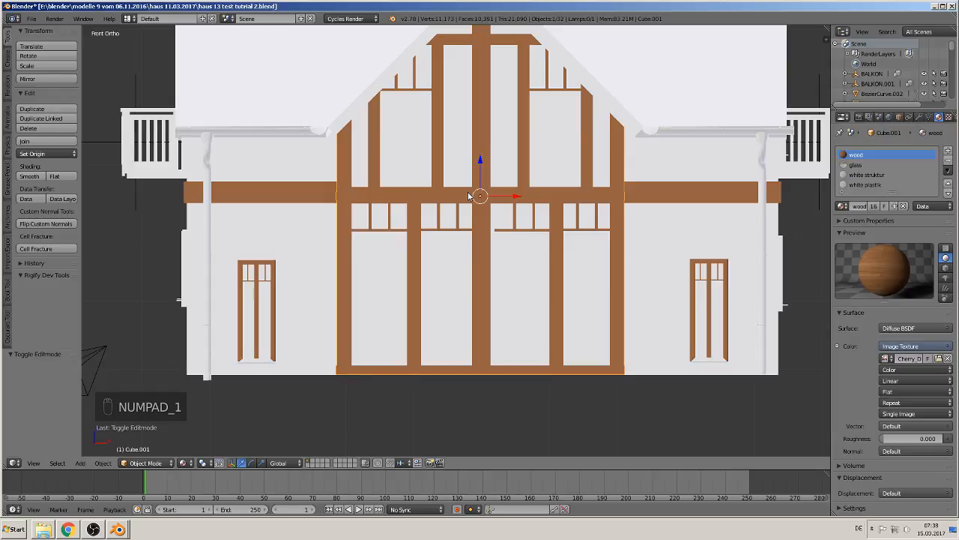
key(Tab)
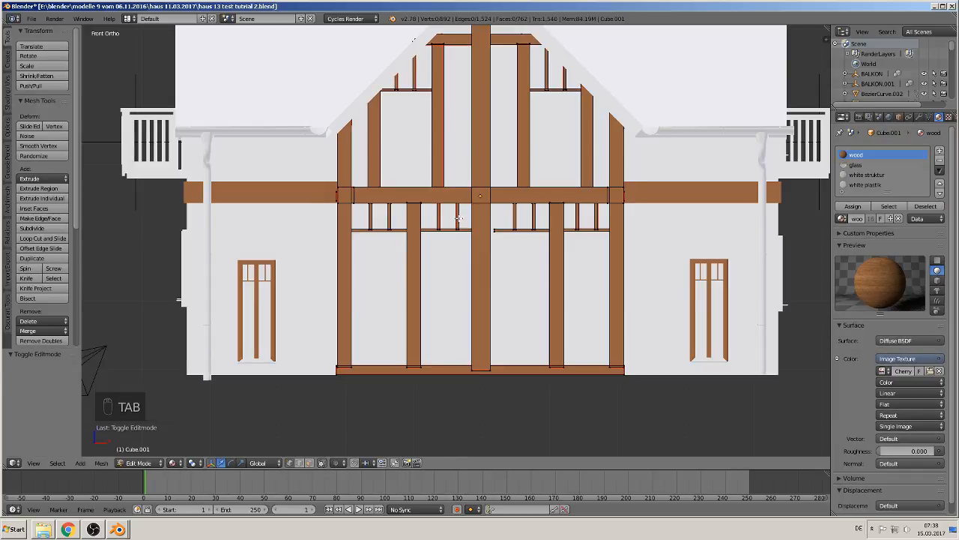
key(a)
key(a)
key(u)
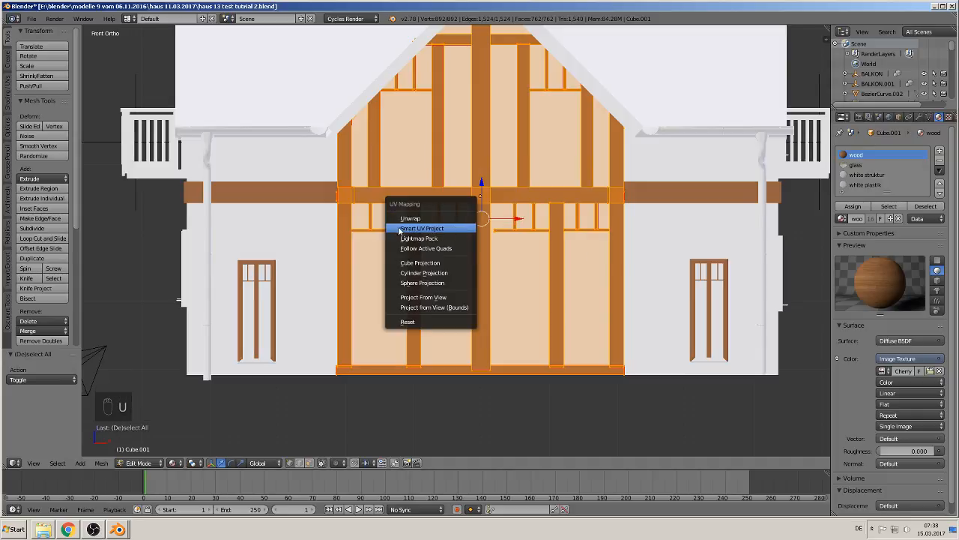
click(448, 229)
click(464, 302)
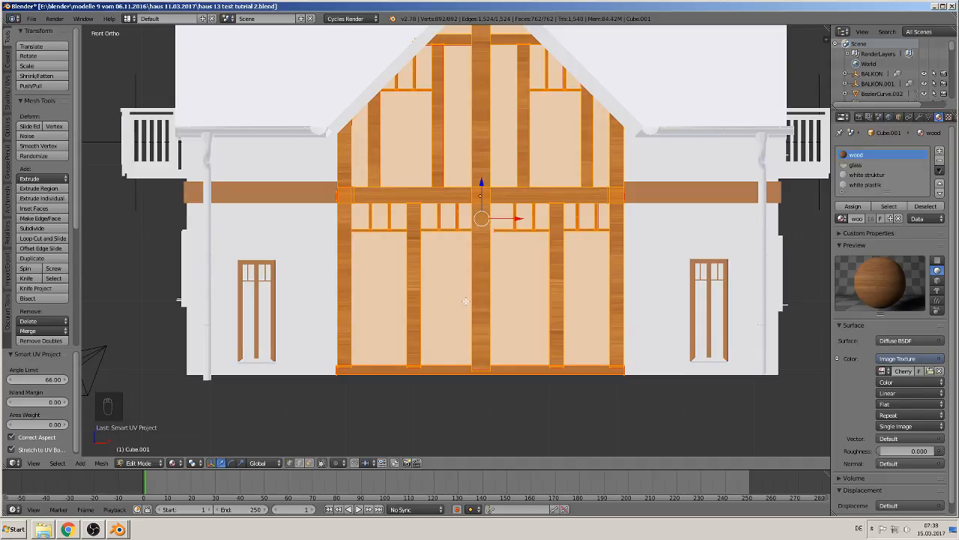
scroll(495, 141, up, 3)
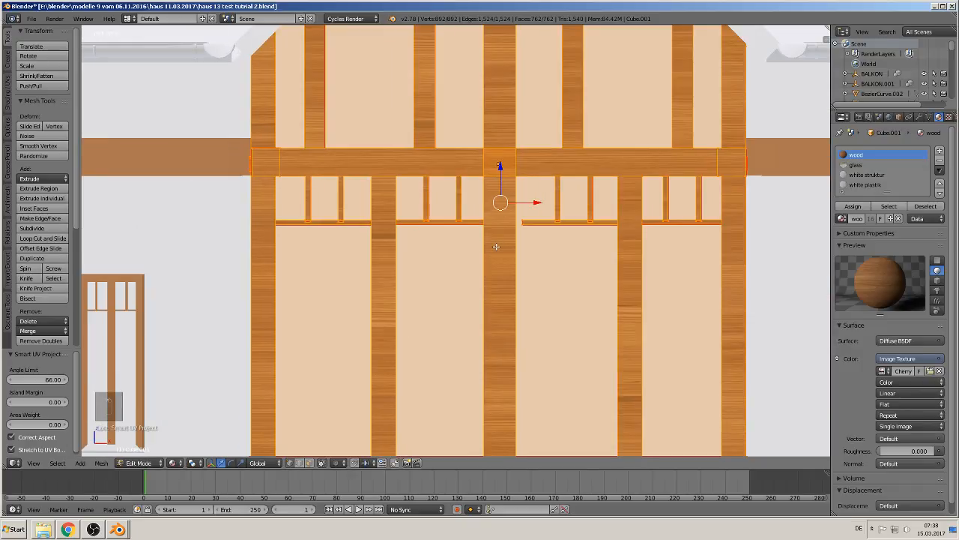
- Enlarge the timeline area below the 3D view, turn it into a Node Editor and hide its properties sidebar
drag(450, 466, 450, 309)
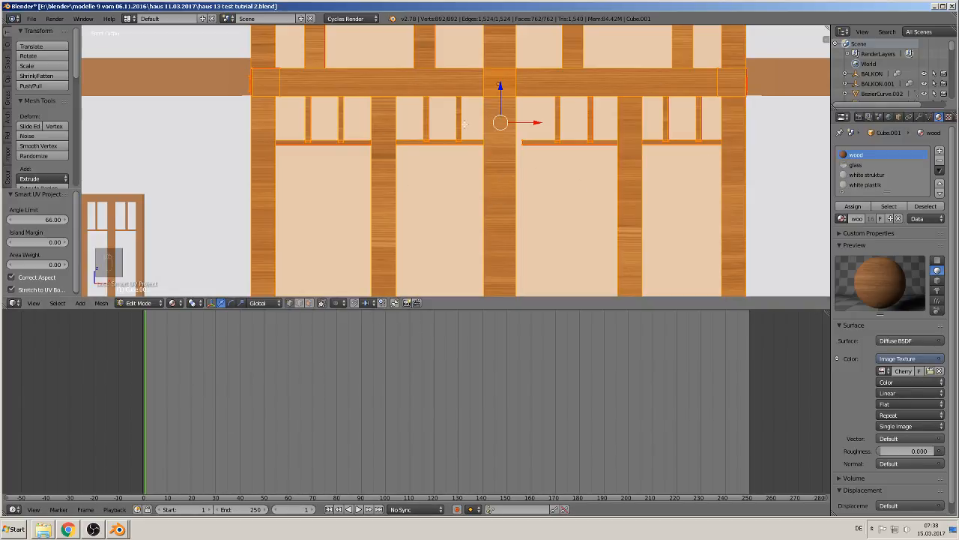
click(14, 509)
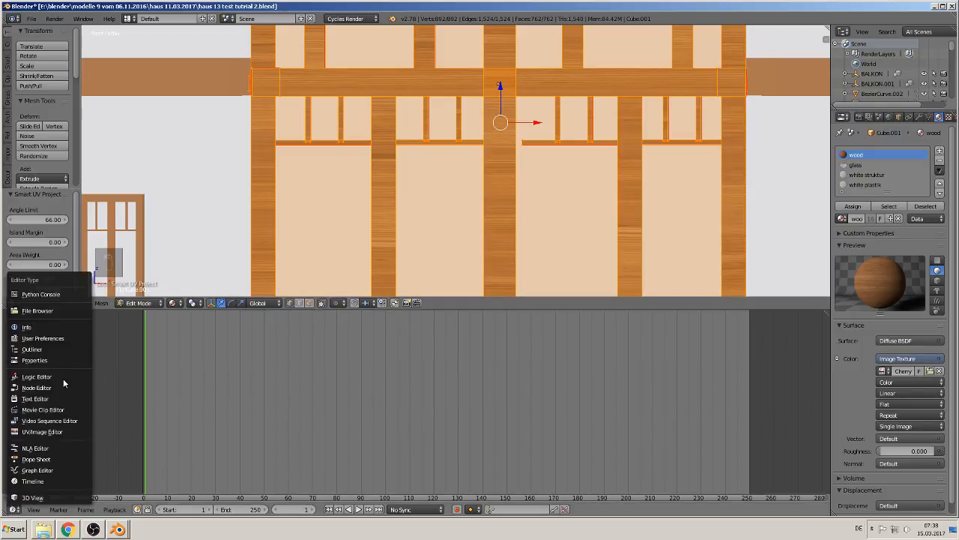
click(48, 387)
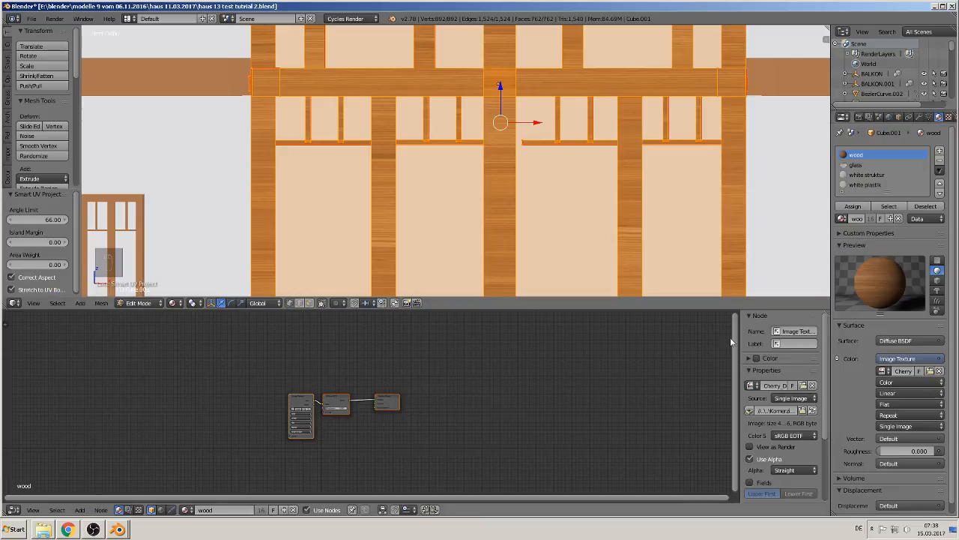
key(n)
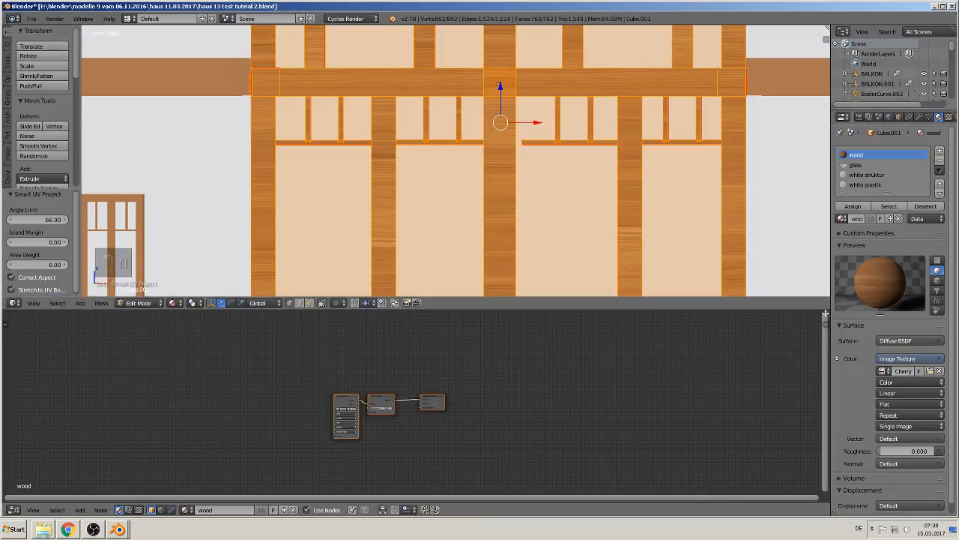
- Split the Node Editor area in half and turn the second half into a UV/Image Editor
drag(825, 314, 421, 326)
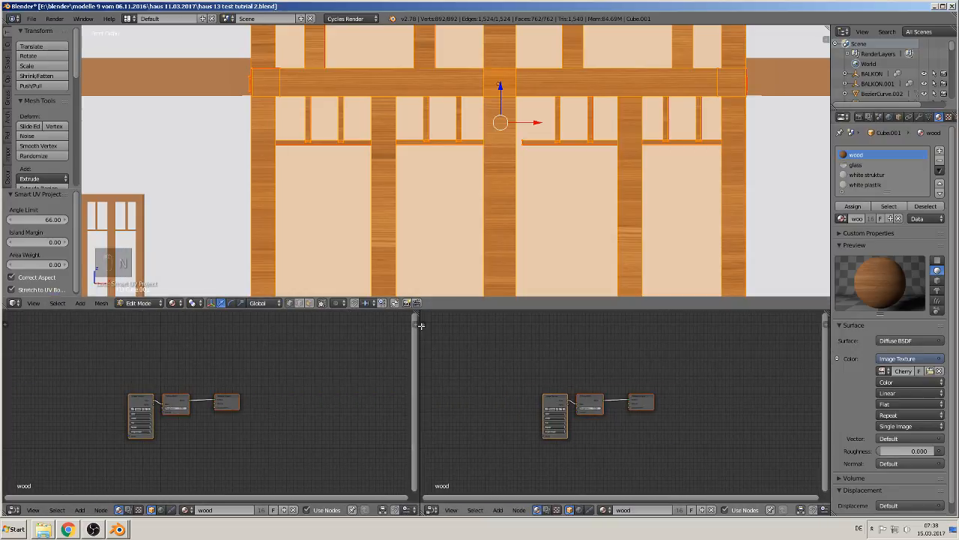
click(433, 510)
click(468, 431)
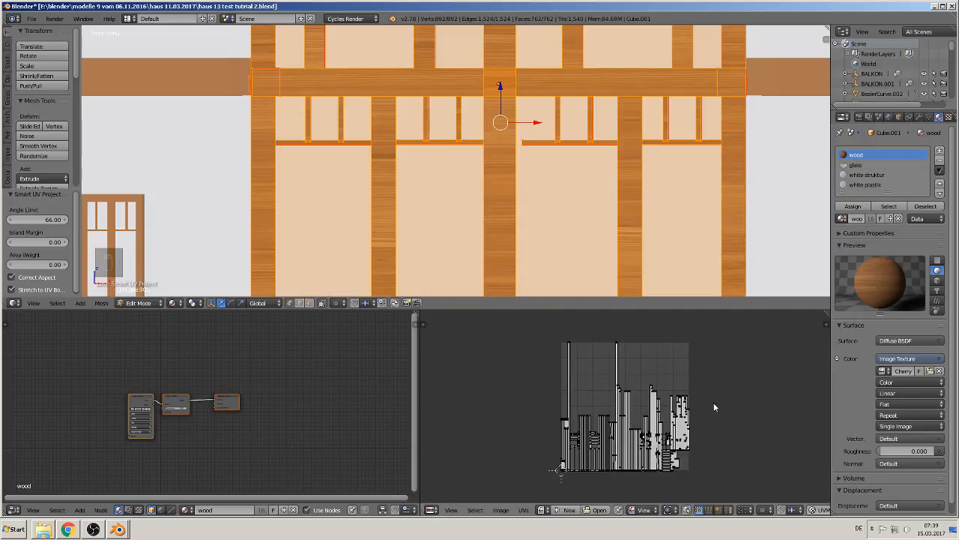
- Rotate all of the timber frame's UV islands by 90 degrees and return to Object Mode
key(a)
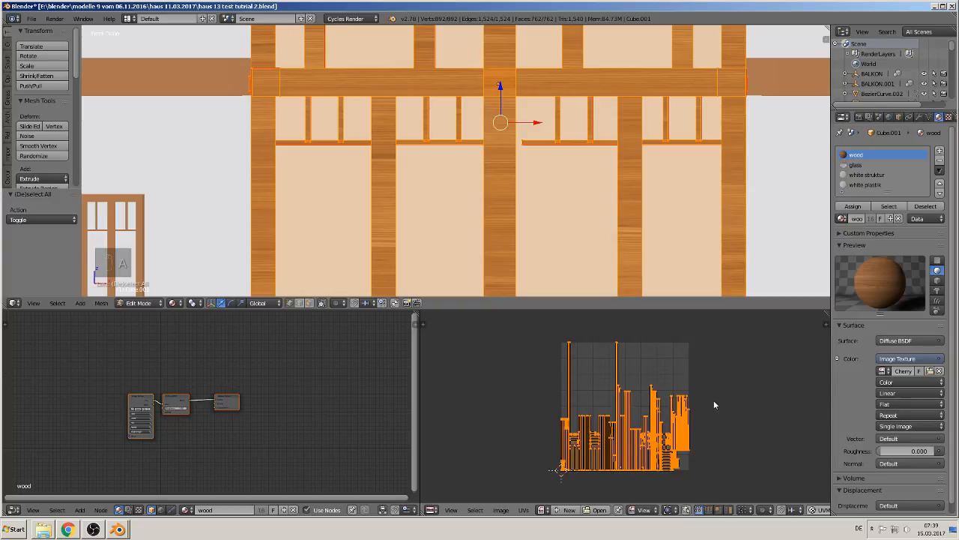
text(r90)
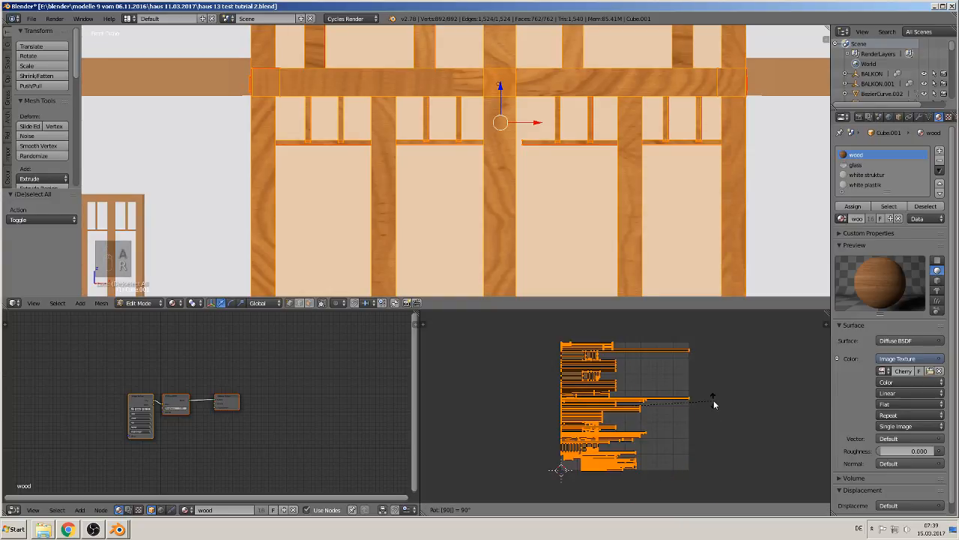
key(Return)
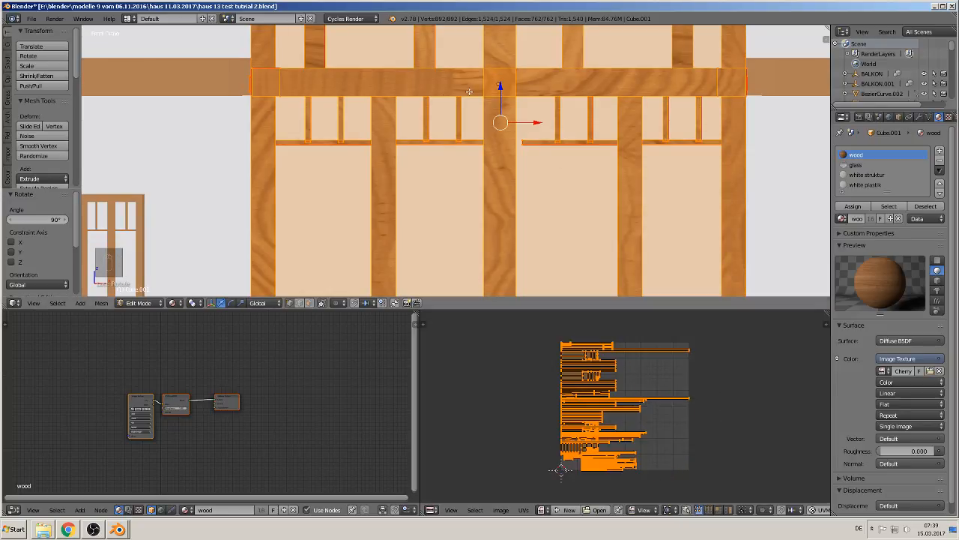
scroll(411, 184, down, 5)
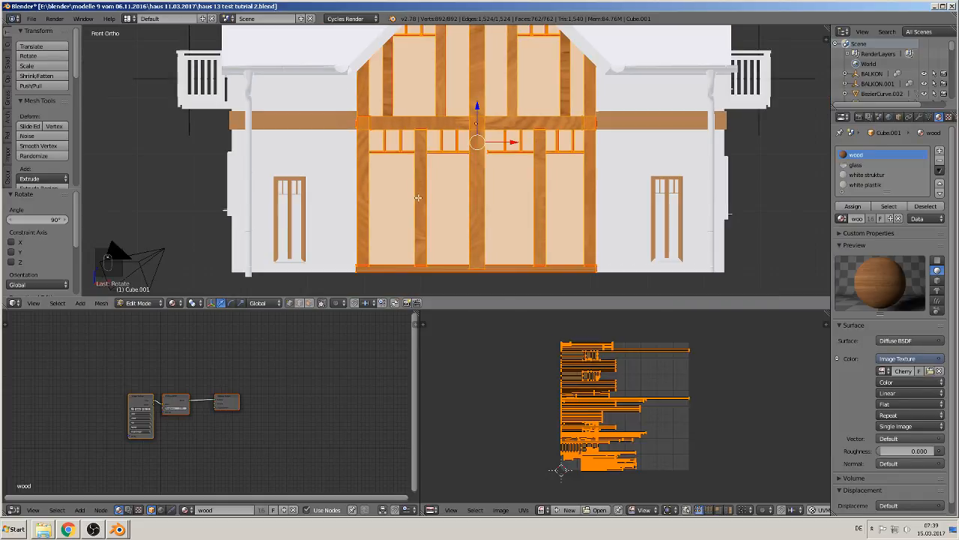
scroll(412, 187, up, 4)
scroll(318, 397, up, 1)
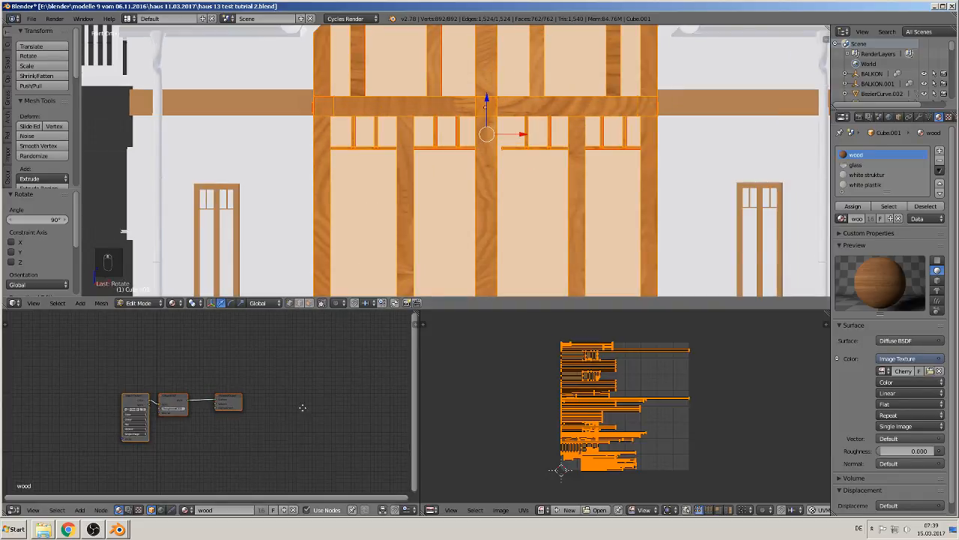
middle_drag(302, 407, 432, 396)
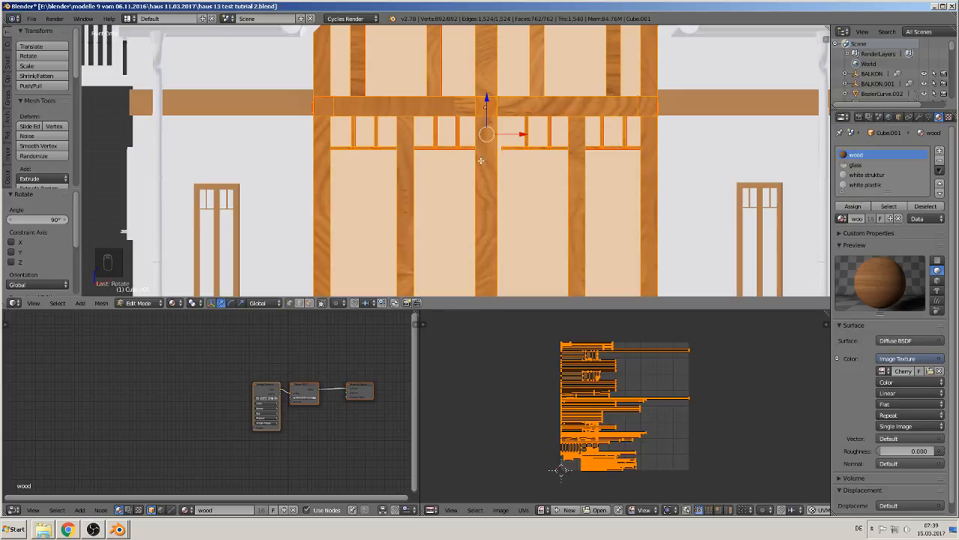
middle_drag(269, 432, 301, 430)
scroll(298, 432, up, 1)
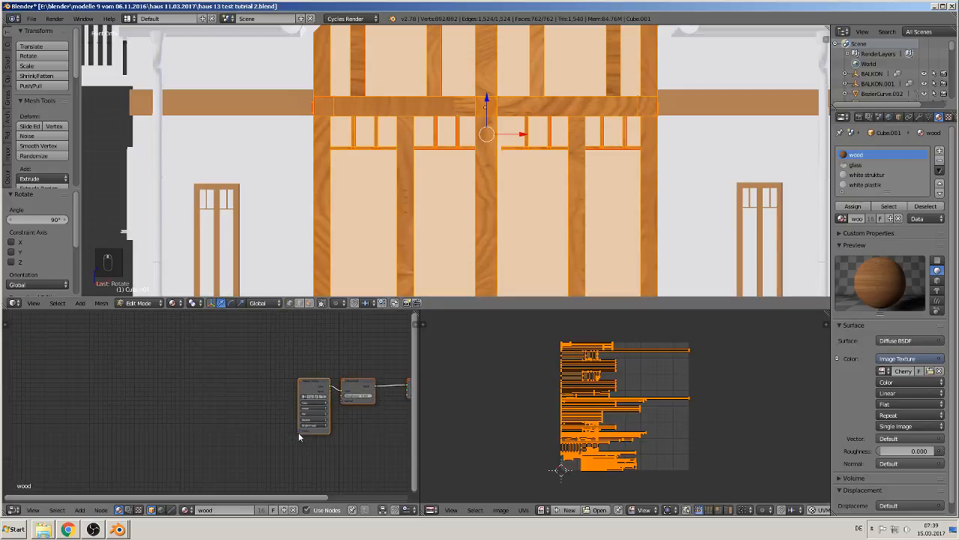
key(Tab)
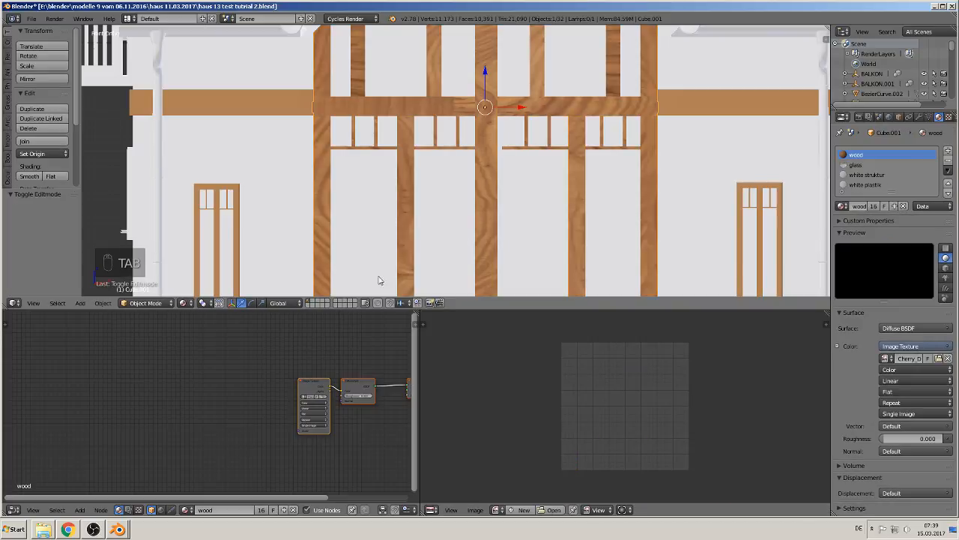
- Widen the Node Editor area so the wood material's whole node chain fits inside it
middle_drag(313, 415, 241, 411)
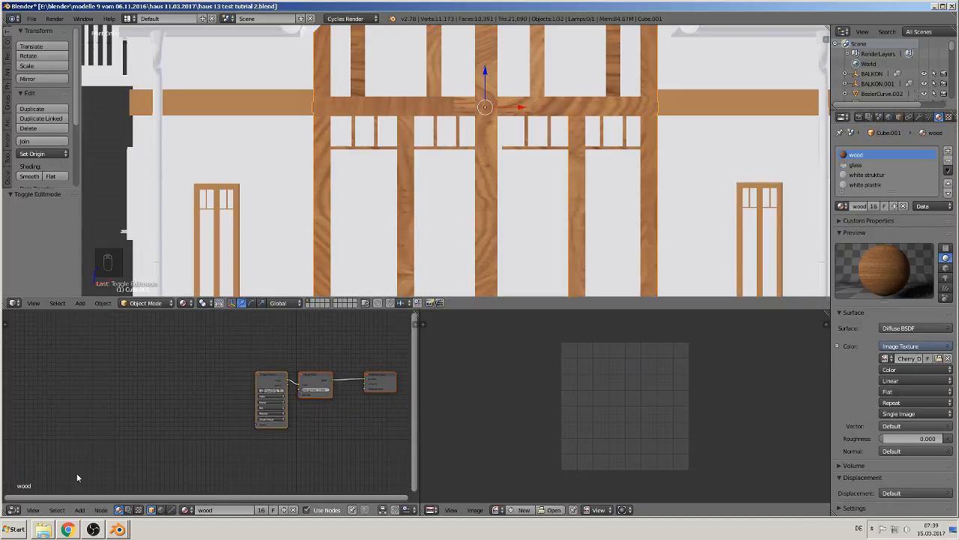
click(11, 509)
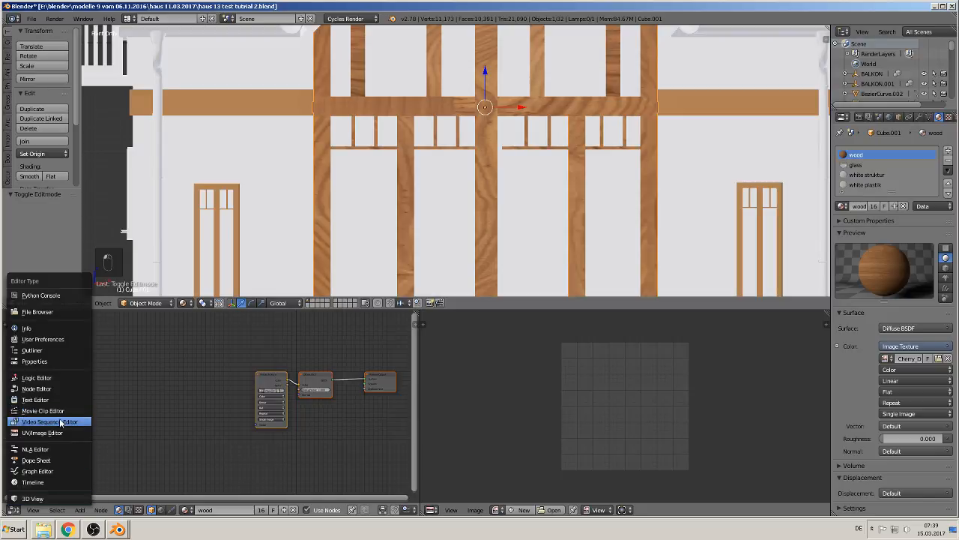
click(29, 388)
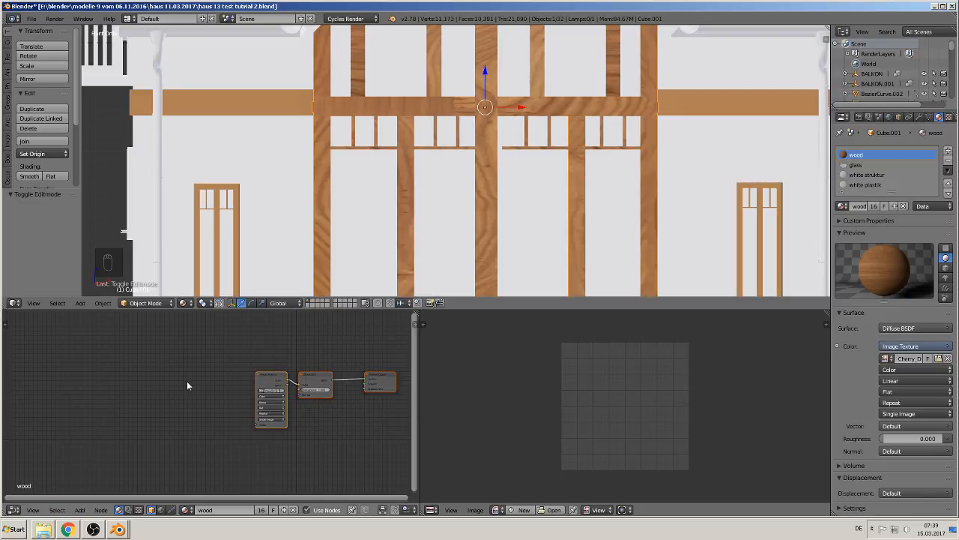
scroll(277, 398, up, 2)
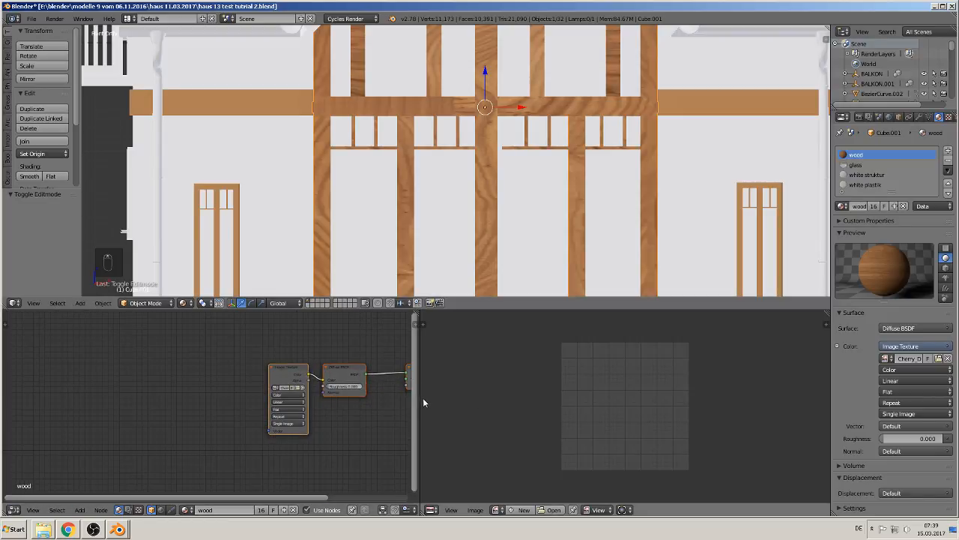
drag(417, 401, 534, 401)
- Add a Texture Coordinate node and a Mapping node ahead of the wood material's Image Texture node
click(80, 510)
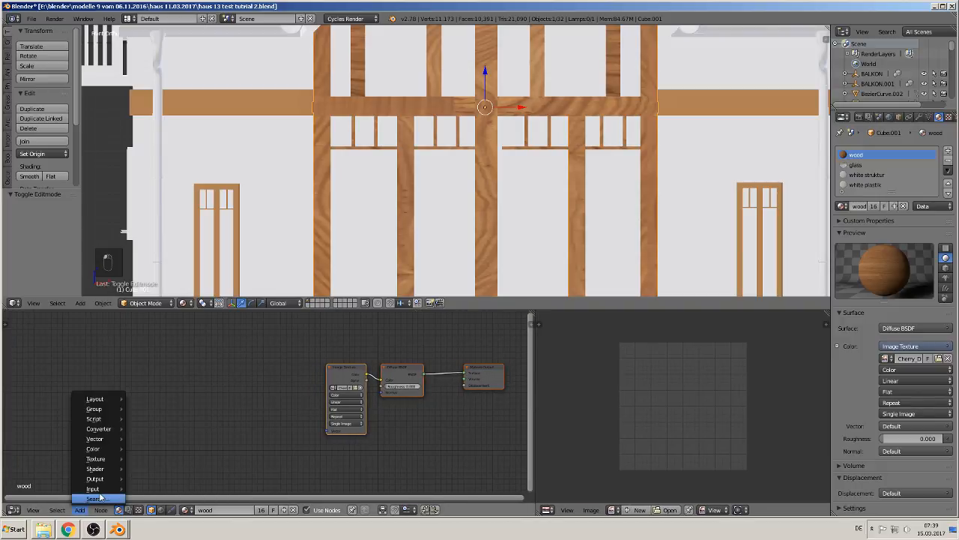
mouse_move(89, 491)
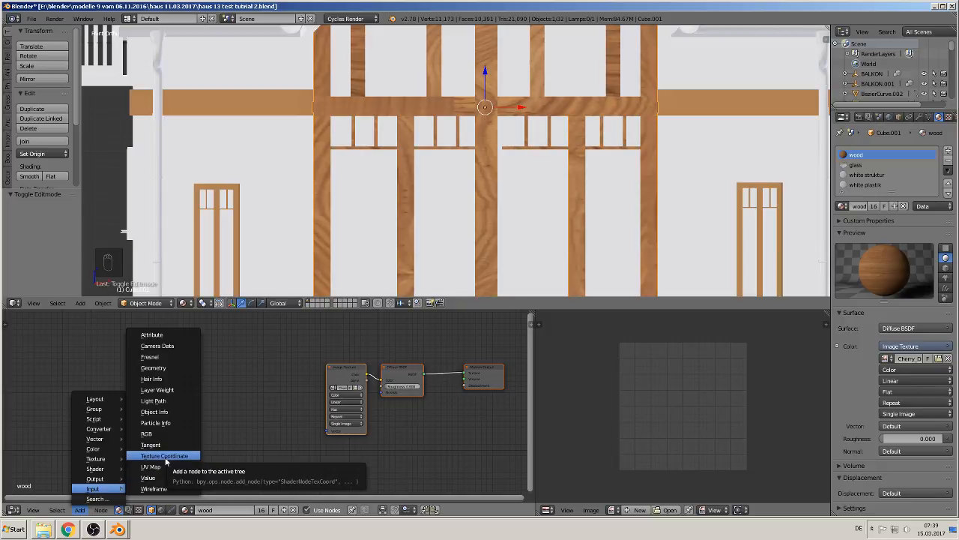
click(166, 455)
click(125, 387)
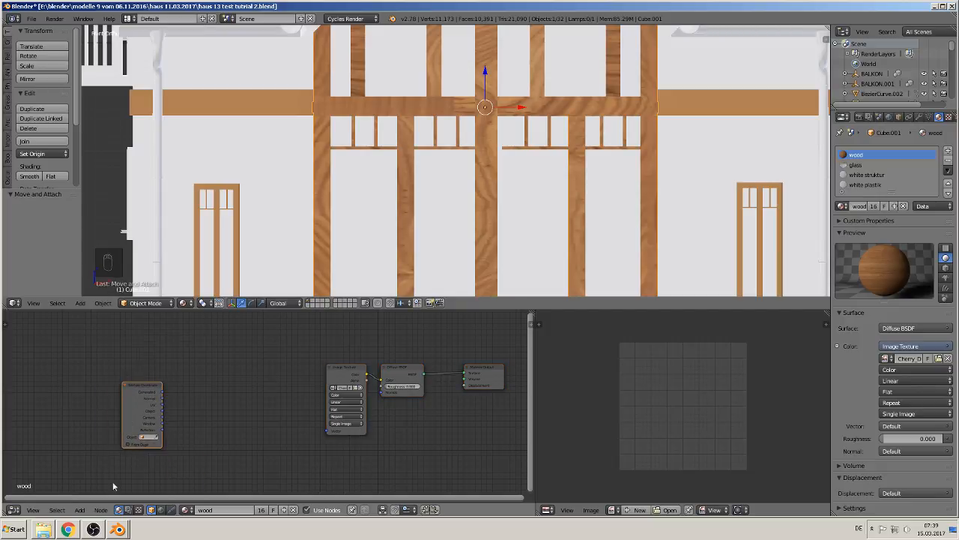
click(81, 510)
mouse_move(106, 445)
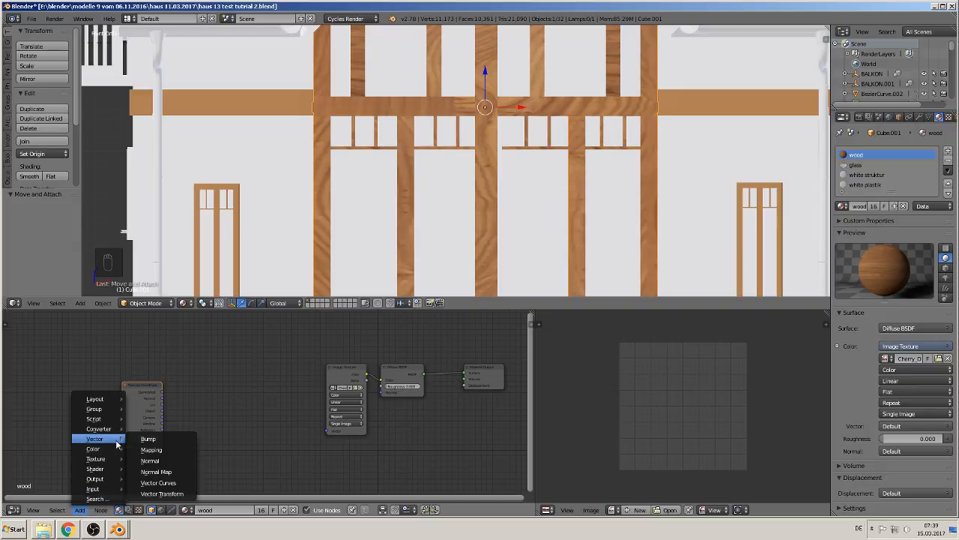
click(153, 450)
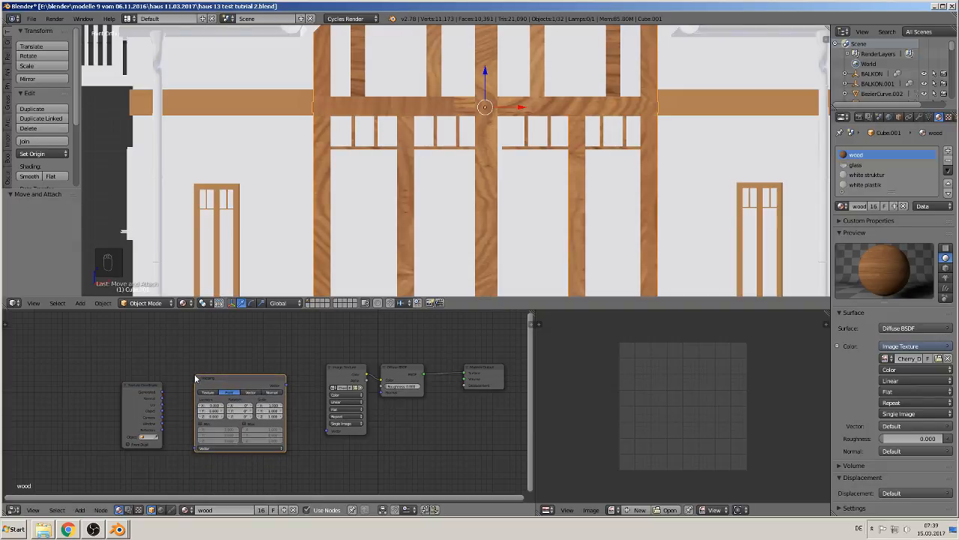
click(232, 439)
- Link the UV coordinate output through the Mapping node, set to Texture type, into the Image Texture's Vector input
scroll(237, 438, up, 2)
mouse_move(237, 438)
middle_down()
mouse_move(240, 455)
mouse_move(247, 422)
middle_up()
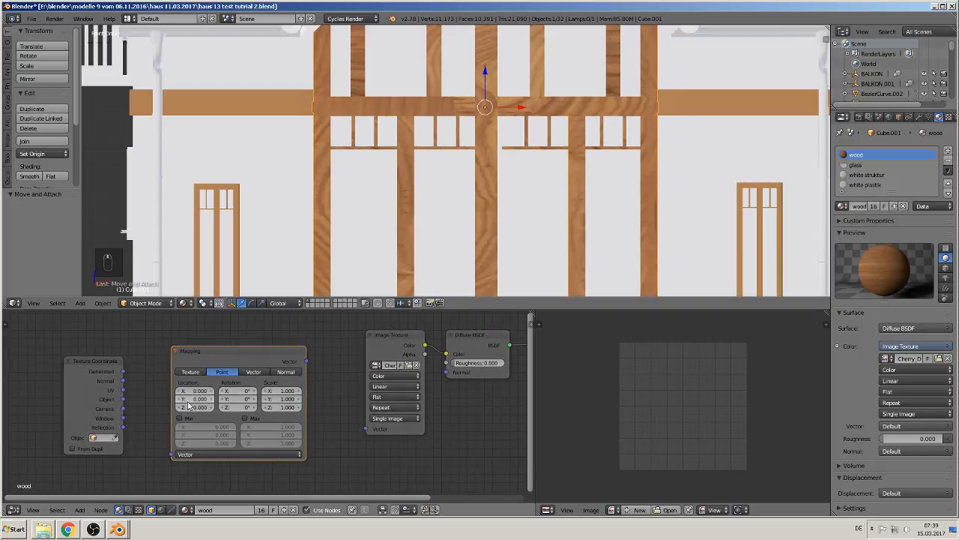
drag(123, 391, 172, 454)
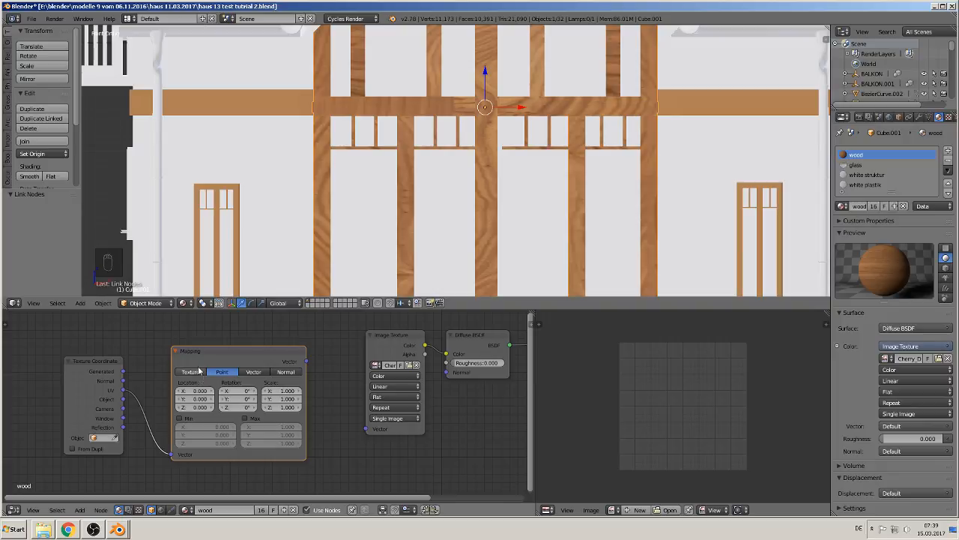
click(191, 372)
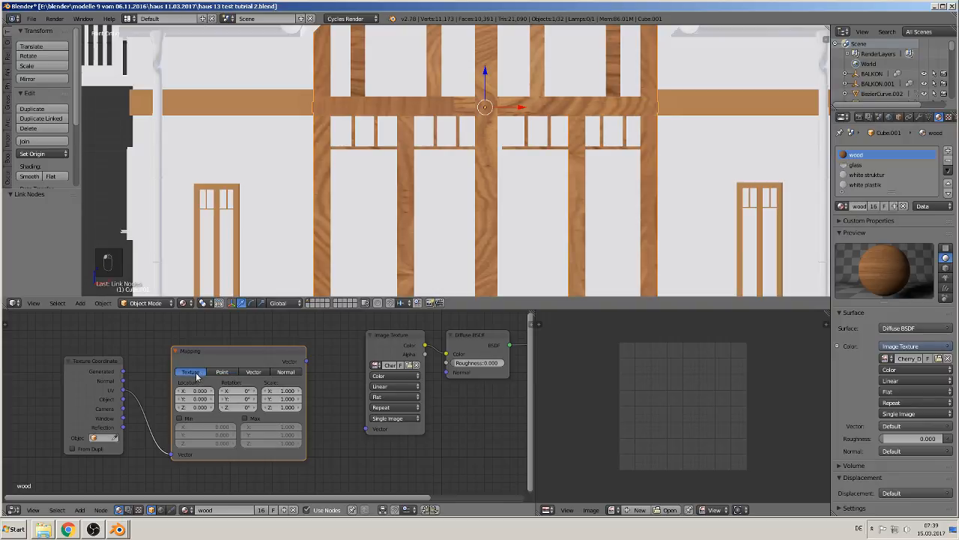
drag(306, 362, 368, 429)
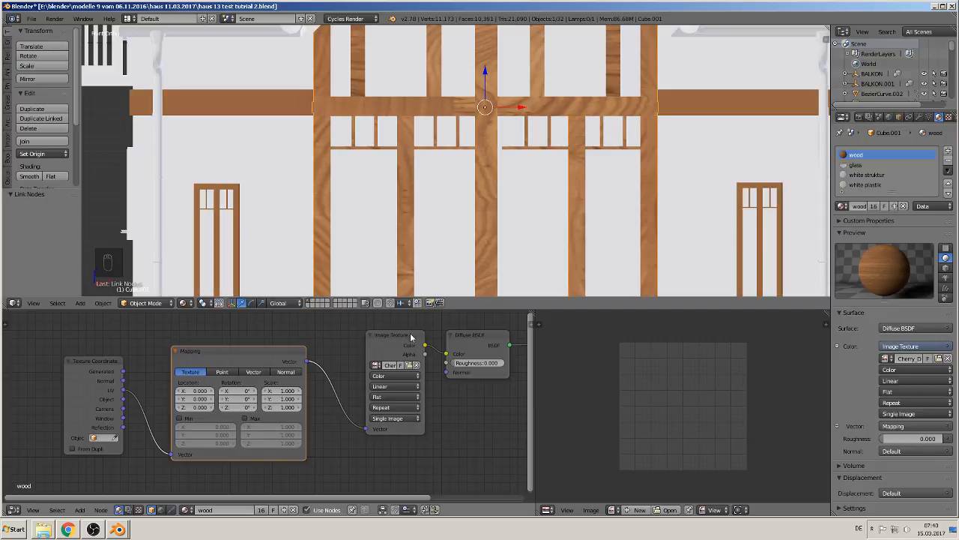
- Set the Mapping node's X and Y scale to 0.1 each
scroll(498, 187, up, 1)
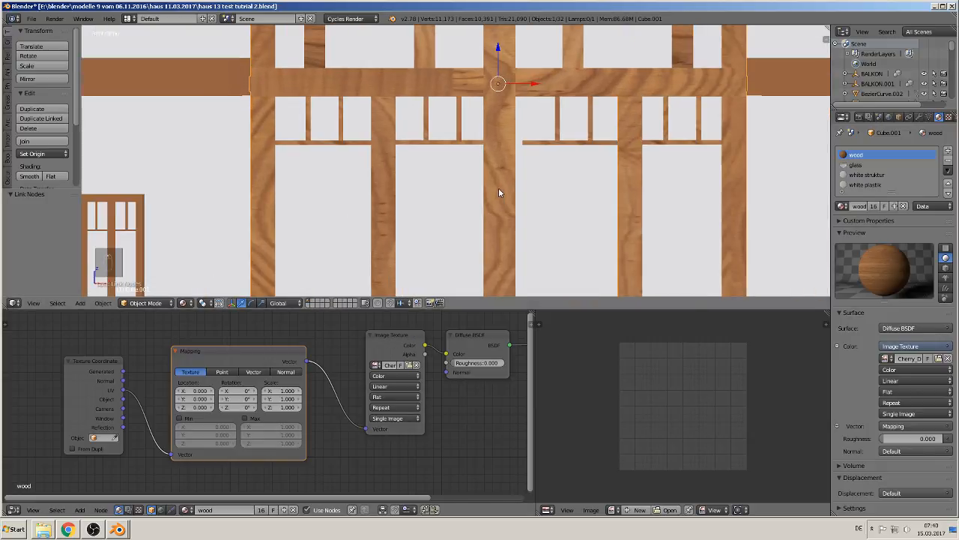
scroll(493, 217, up, 1)
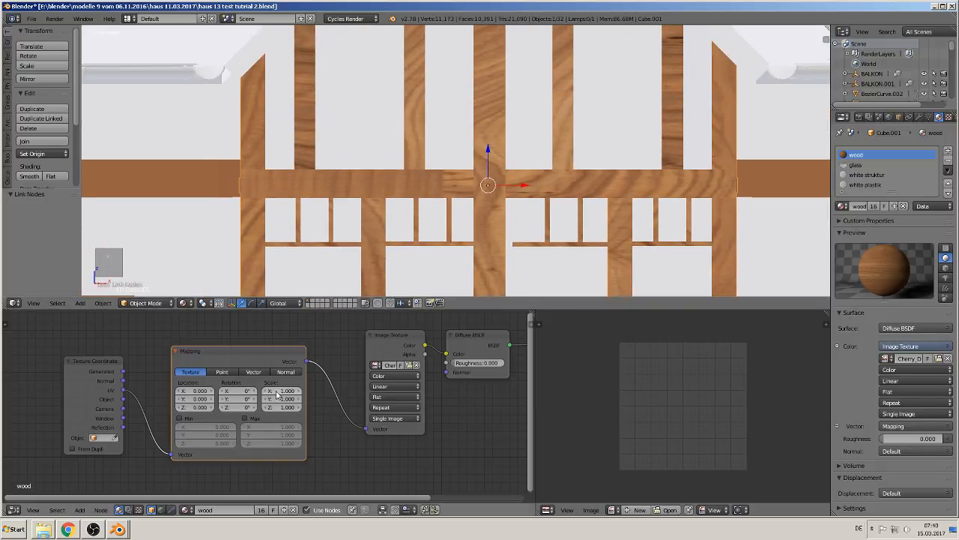
scroll(263, 398, up, 2)
click(311, 384)
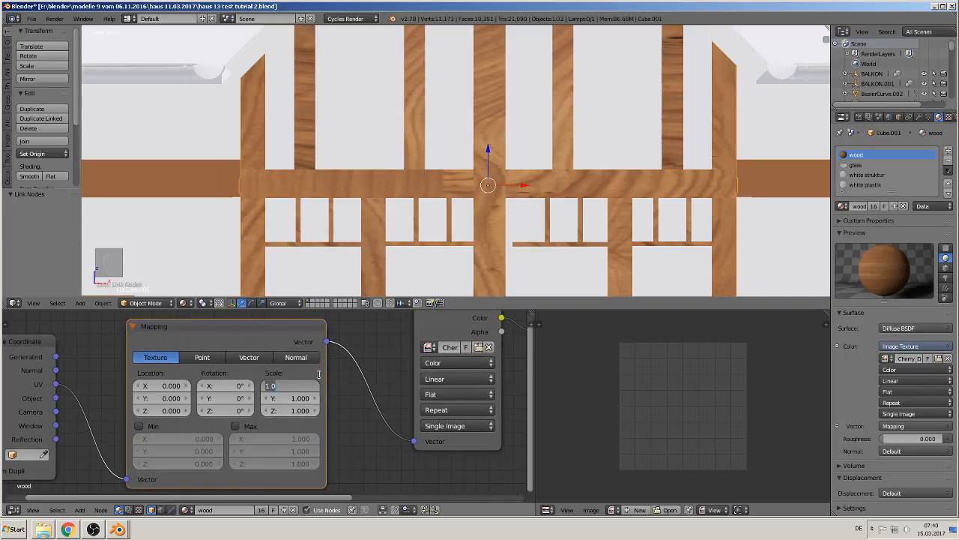
text(0.1)
key(Return)
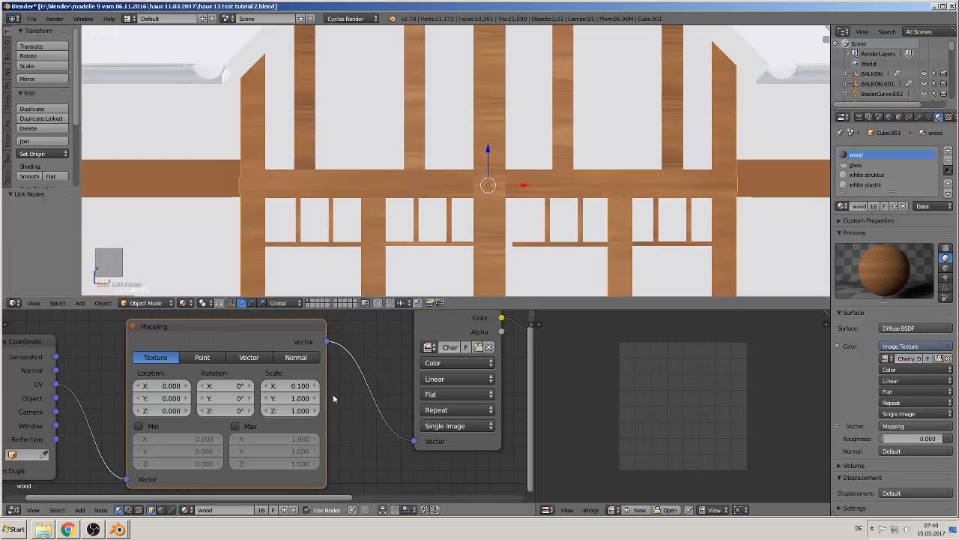
click(301, 397)
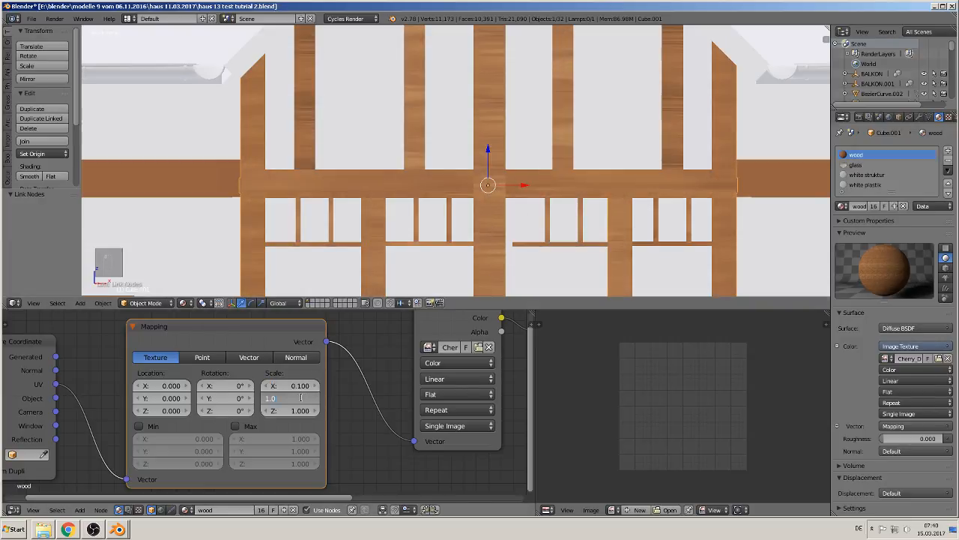
text(0.1)
key(Return)
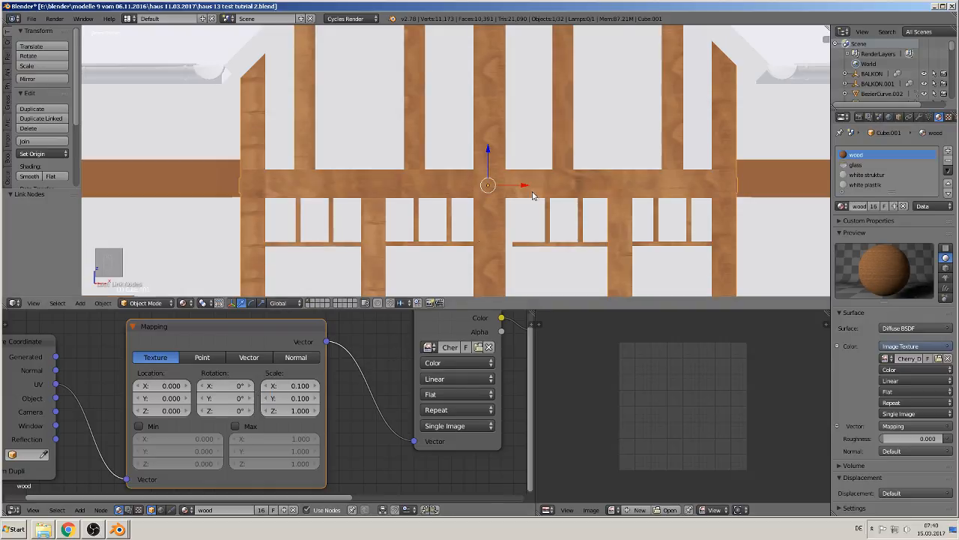
- Unwrap the timber frame's whole mesh again with Smart UV Project at the 66 degree angle limit
scroll(525, 195, up, 5)
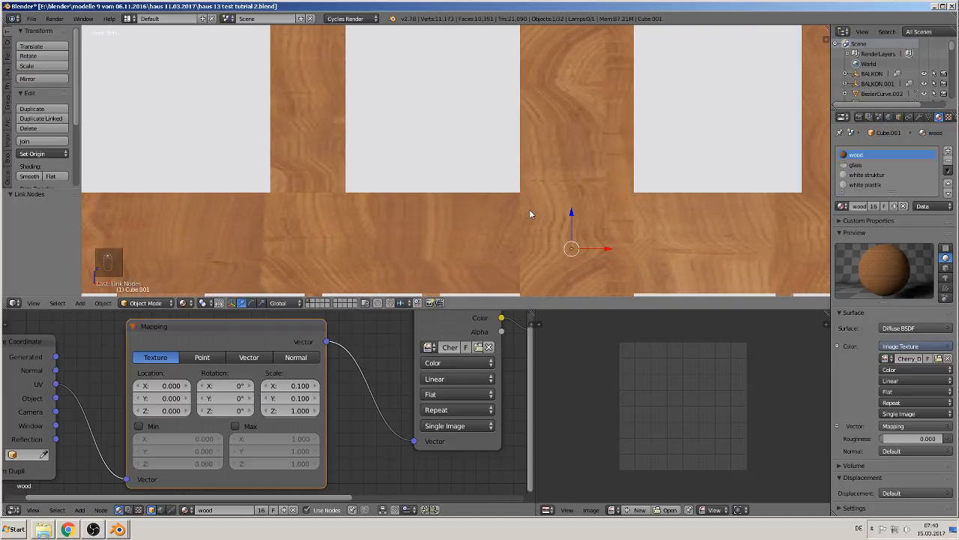
scroll(531, 218, down, 6)
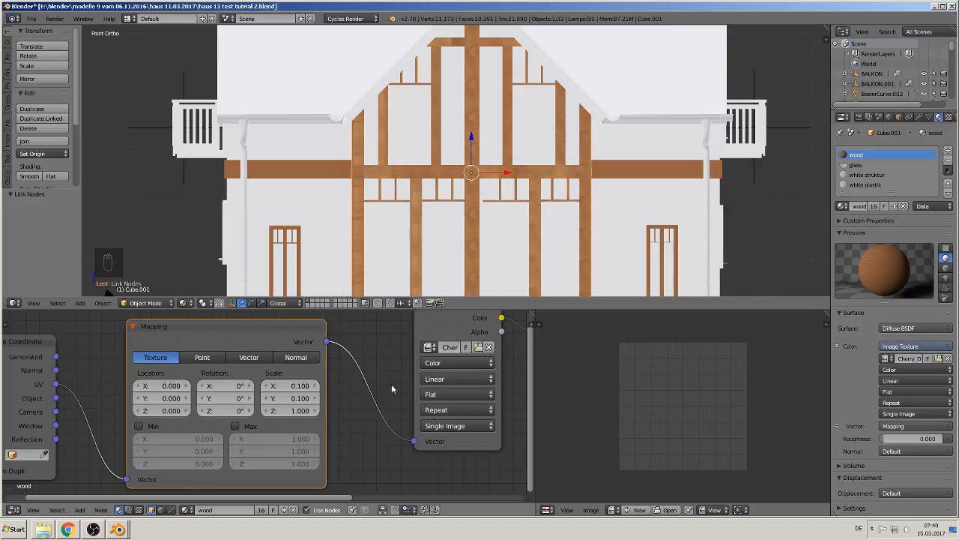
key(Tab)
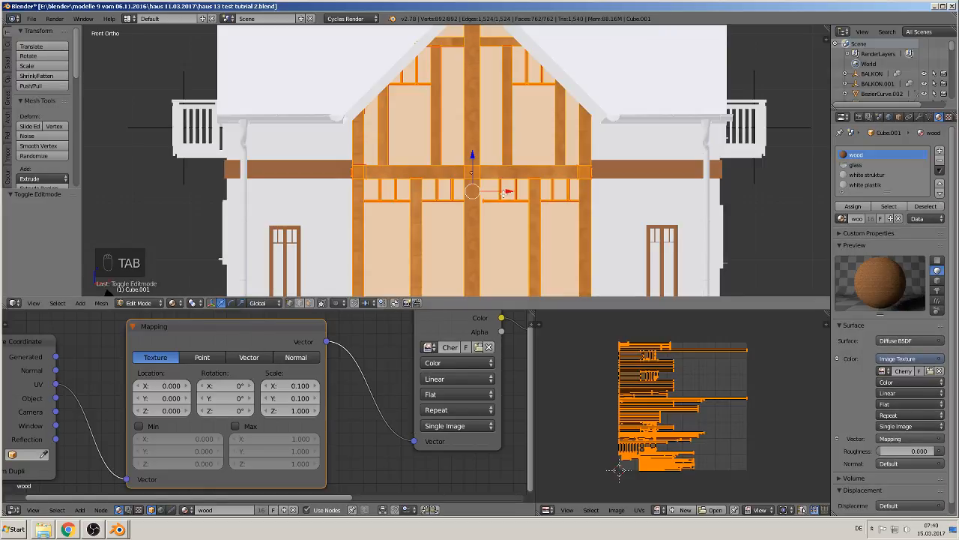
key(u)
click(501, 193)
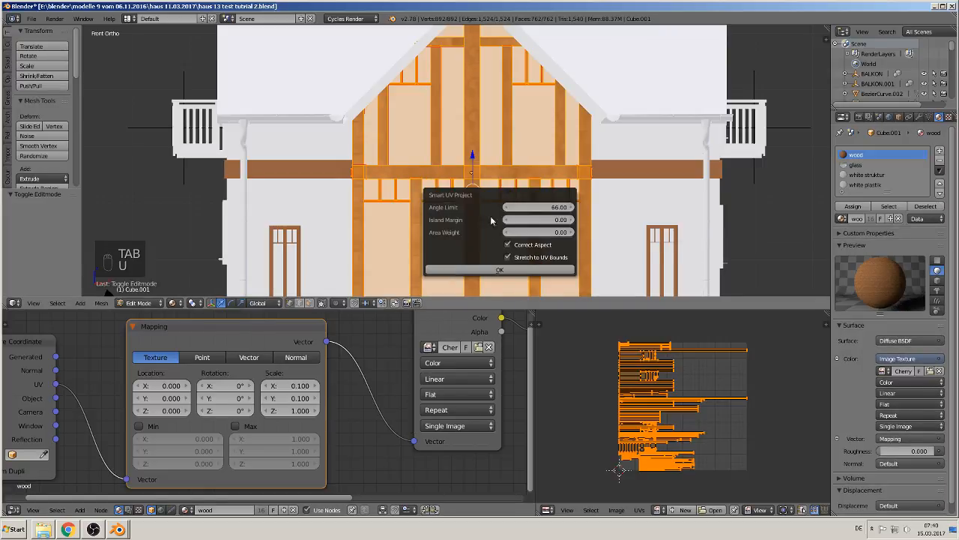
click(478, 270)
- Rotate the Smart UV Project islands by 90 degrees and try enlarging them, ending in Object Mode
scroll(495, 255, up, 4)
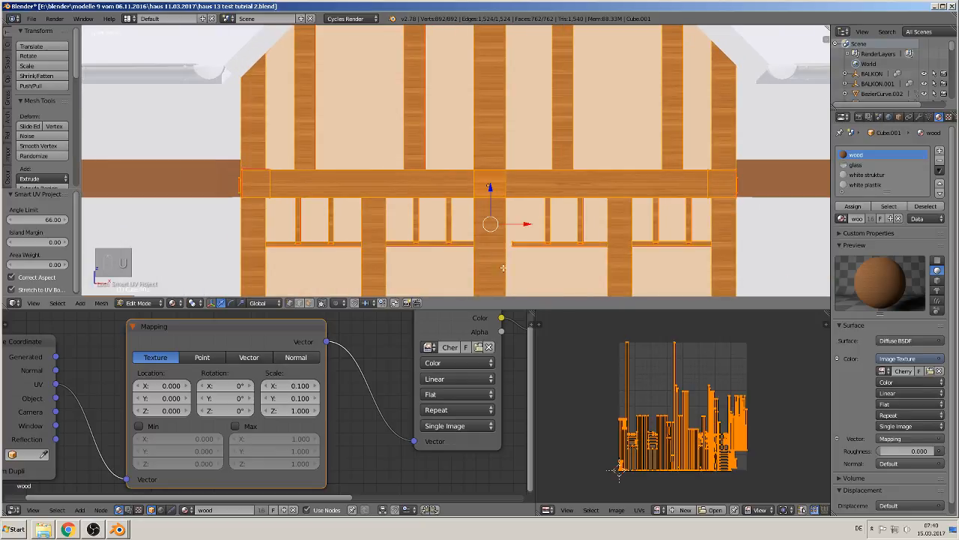
text(r)
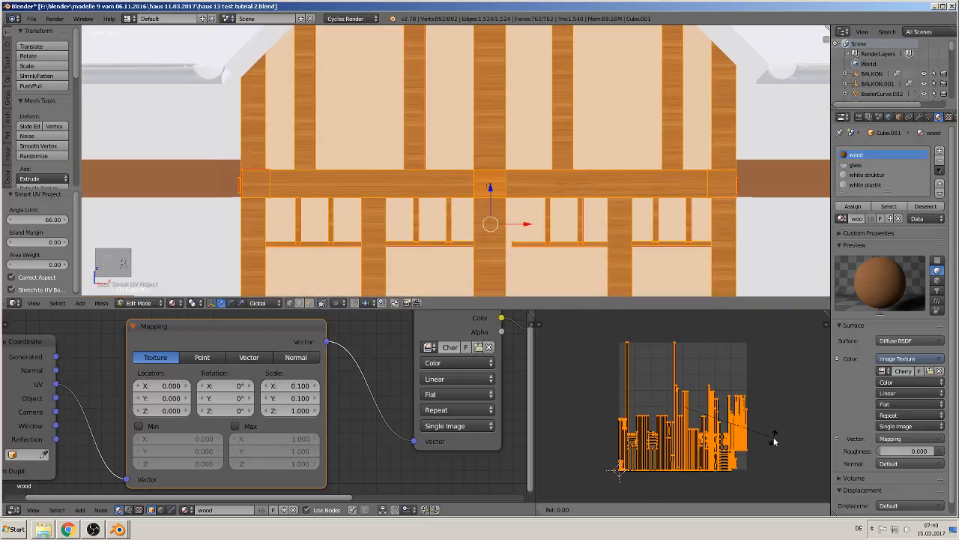
text(90)
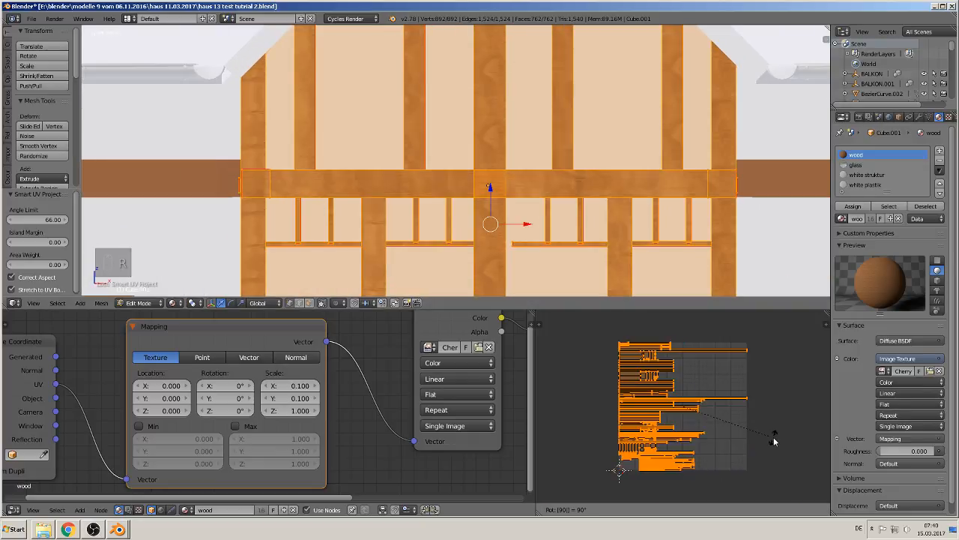
key(Return)
key(s)
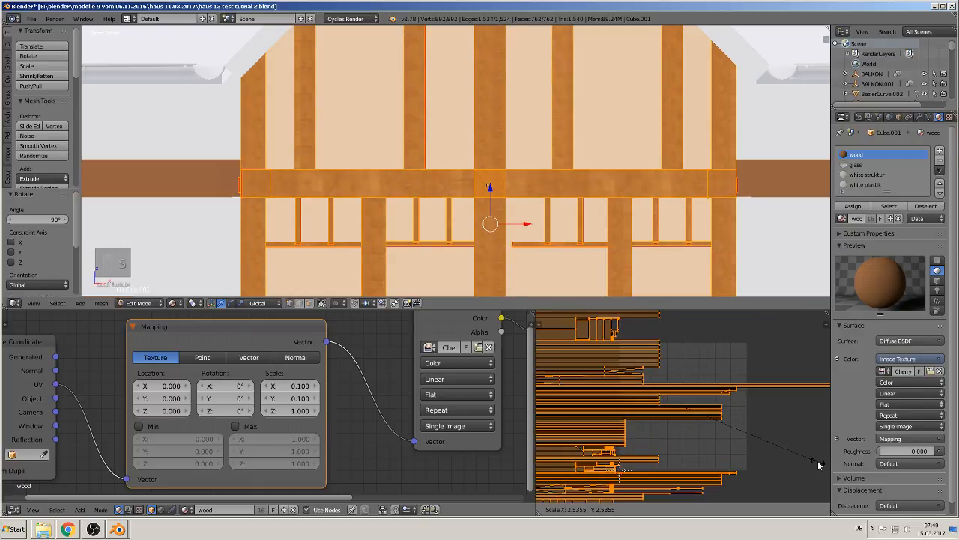
click(735, 405)
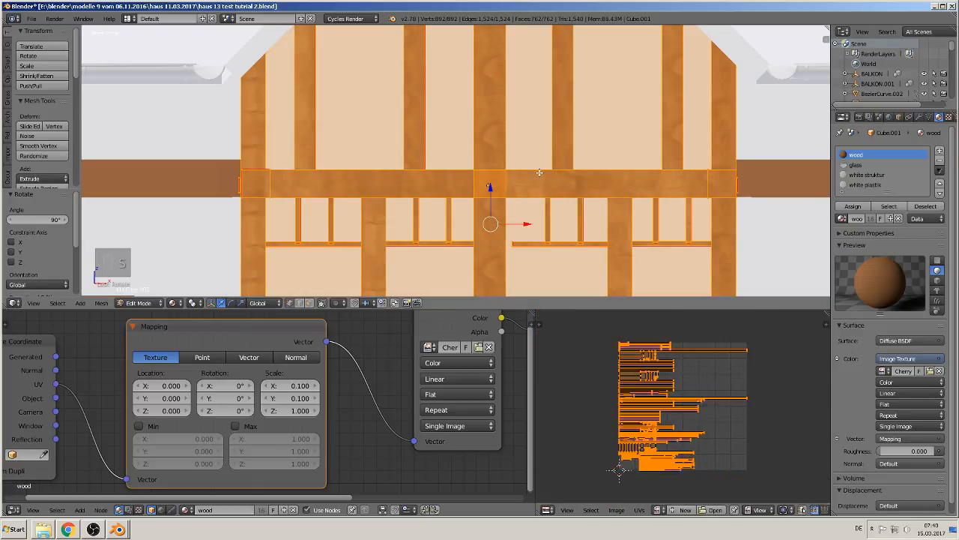
key(Tab)
- Unwrap the timber frame's whole mesh with the standard Unwrap method
scroll(540, 179, up, 4)
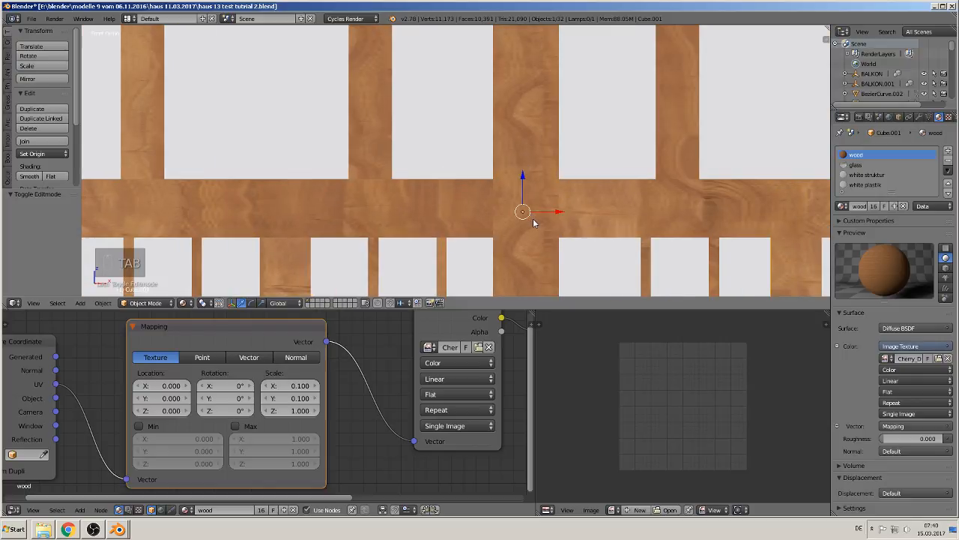
scroll(534, 223, down, 5)
middle_drag(552, 230, 592, 236)
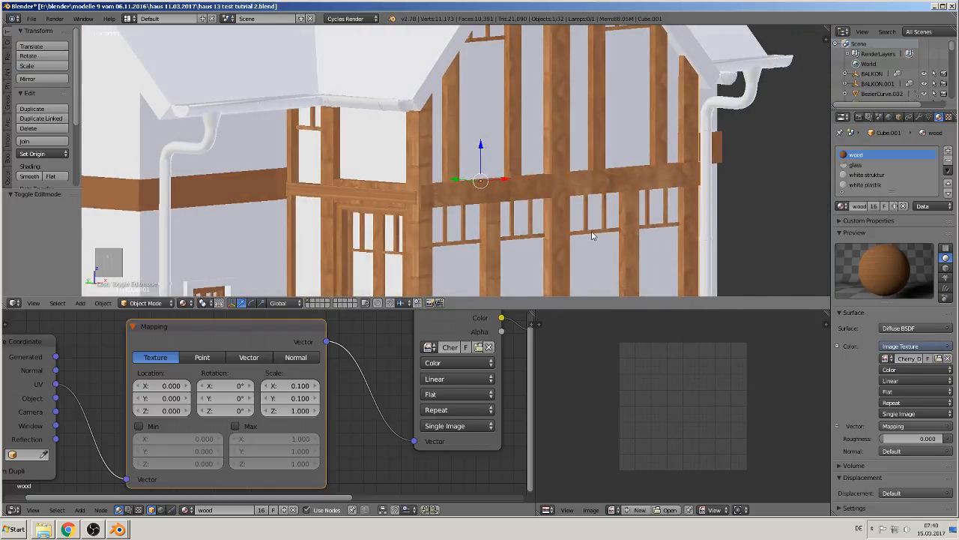
scroll(563, 225, up, 4)
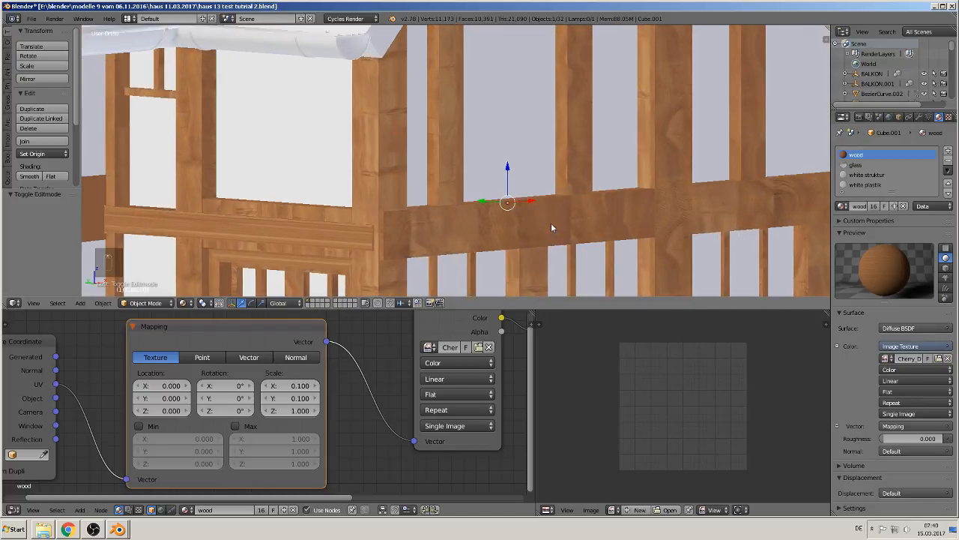
middle_drag(551, 222, 514, 225)
key(a)
key(Tab)
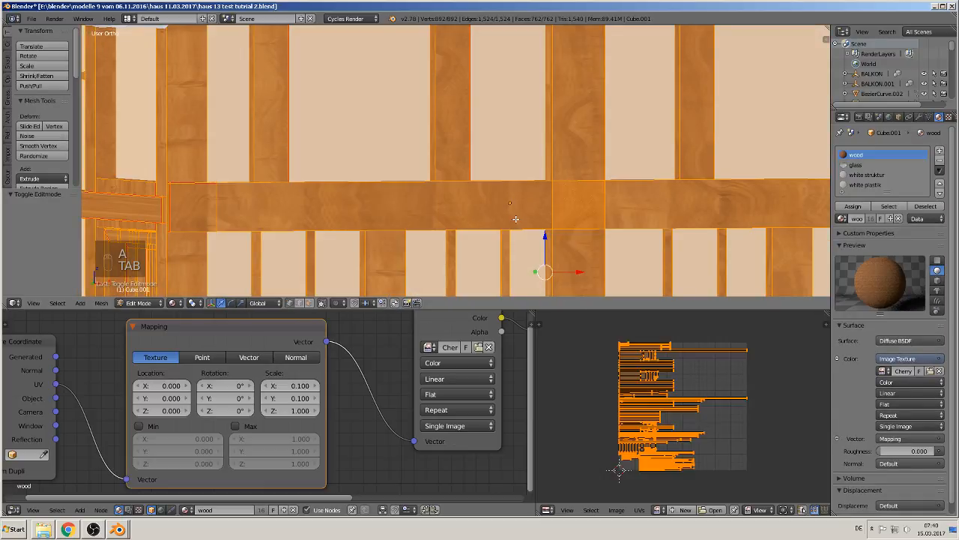
key(u)
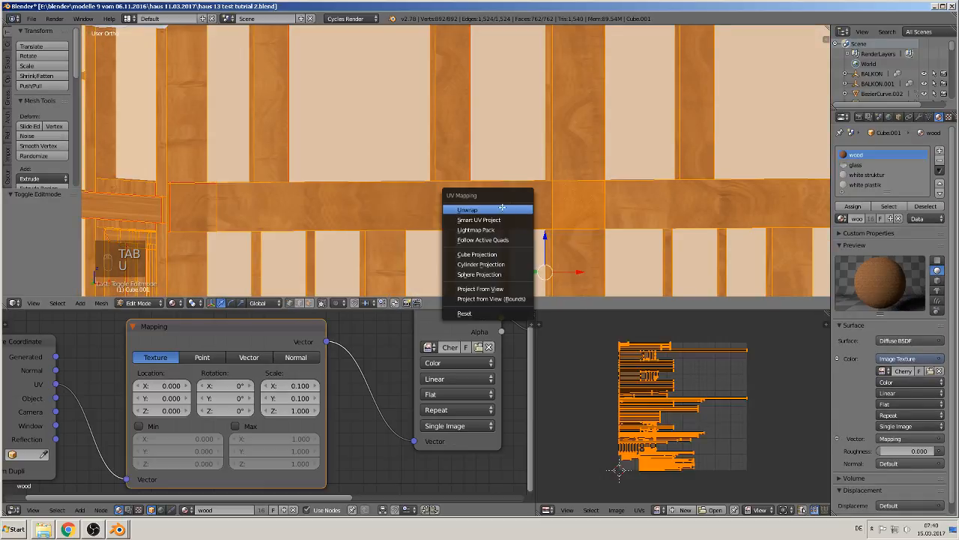
click(502, 207)
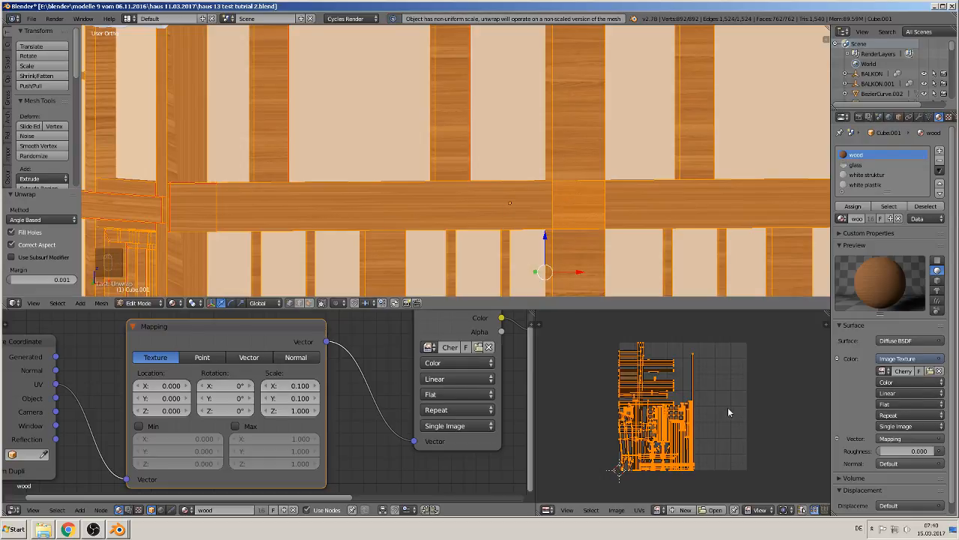
- Rotate the newly unwrapped UV islands by 90 degrees and return to Object Mode
text(r90)
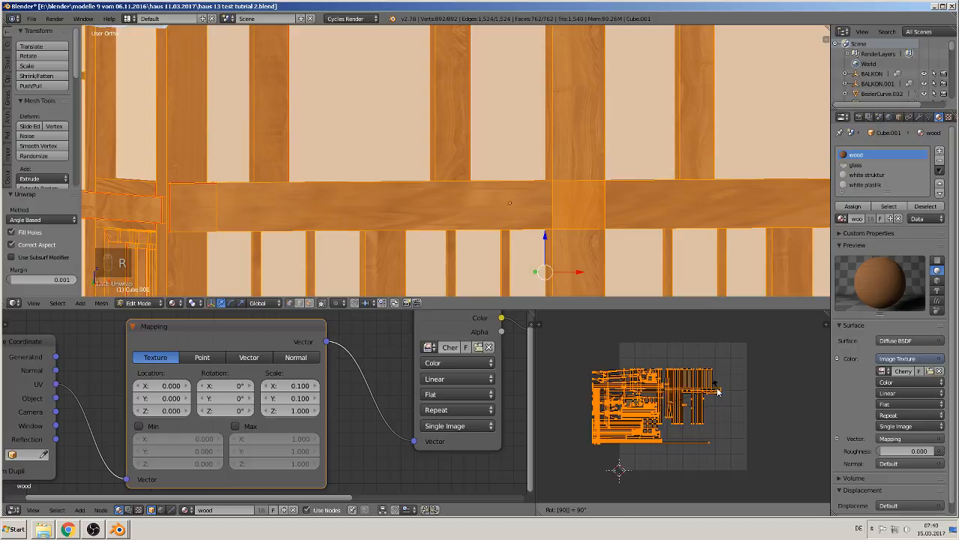
click(717, 391)
middle_drag(637, 143, 475, 237)
key(Tab)
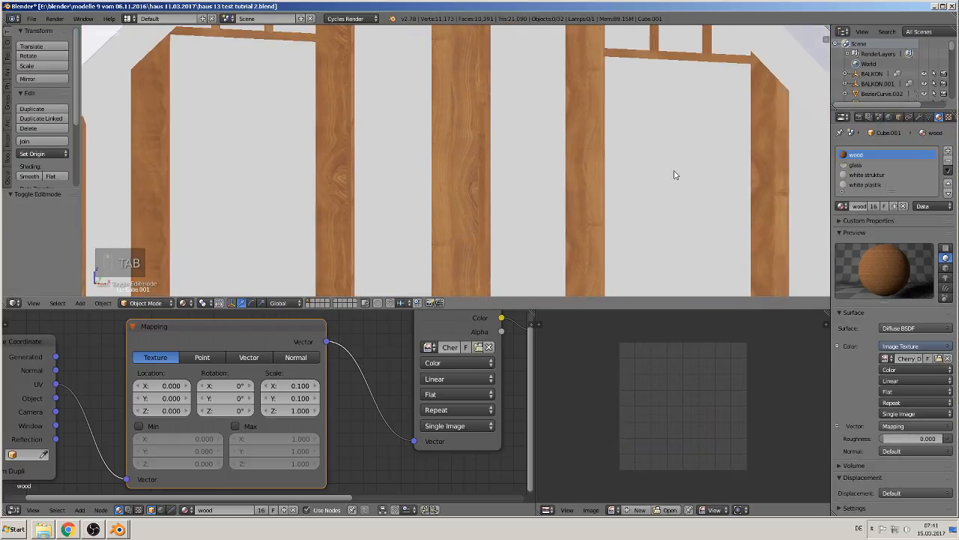
- Examine the wood grain direction on the gable frame's posts and beams from several angles, from the gable down to the base
middle_drag(598, 171, 651, 160)
scroll(637, 178, down, 3)
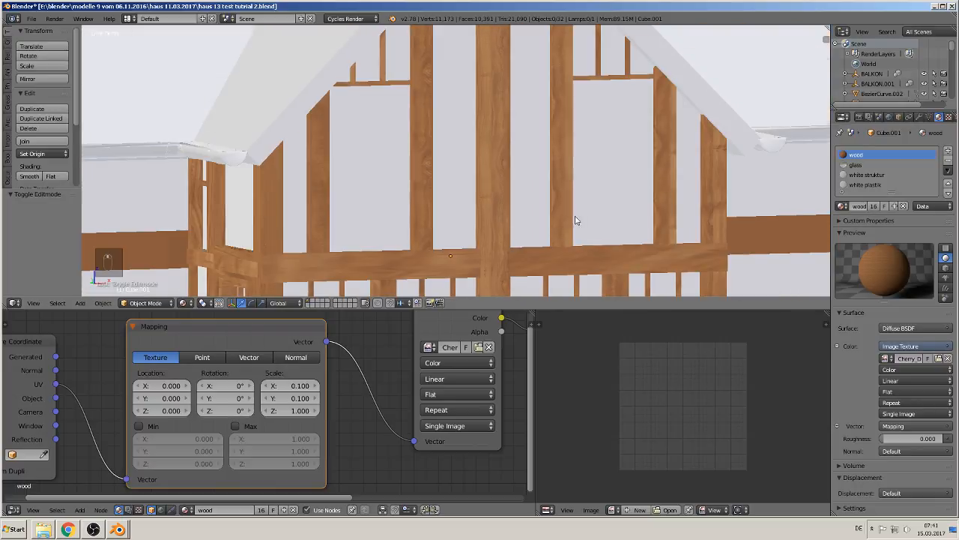
shift+middle_drag(569, 227, 580, 133)
shift+middle_drag(563, 189, 574, 85)
shift+middle_drag(569, 167, 602, 92)
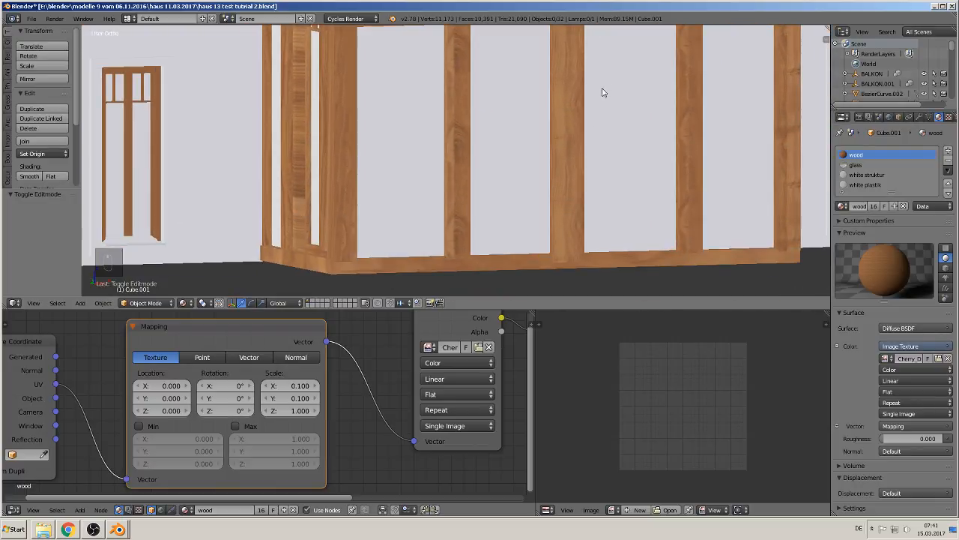
shift+middle_drag(420, 129, 424, 199)
middle_drag(368, 166, 473, 178)
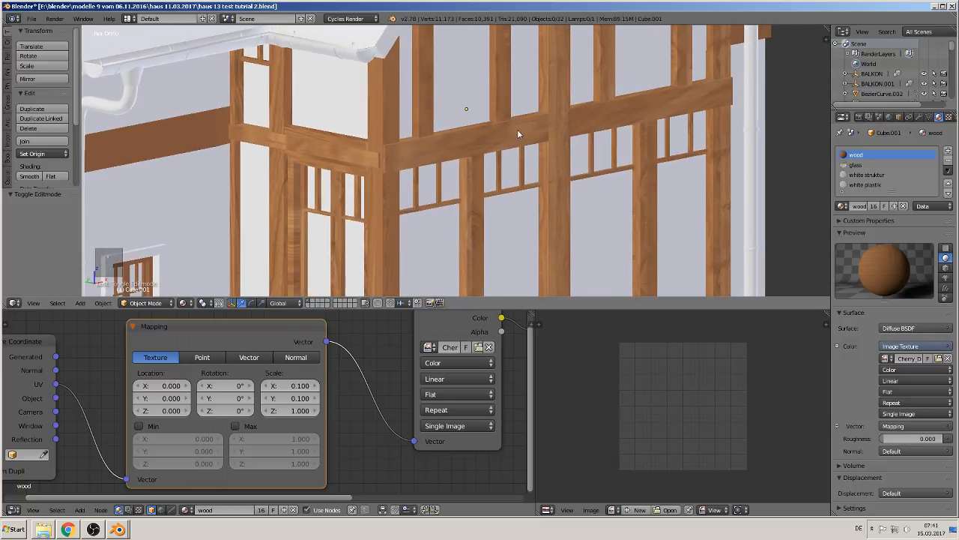
middle_drag(517, 129, 448, 177)
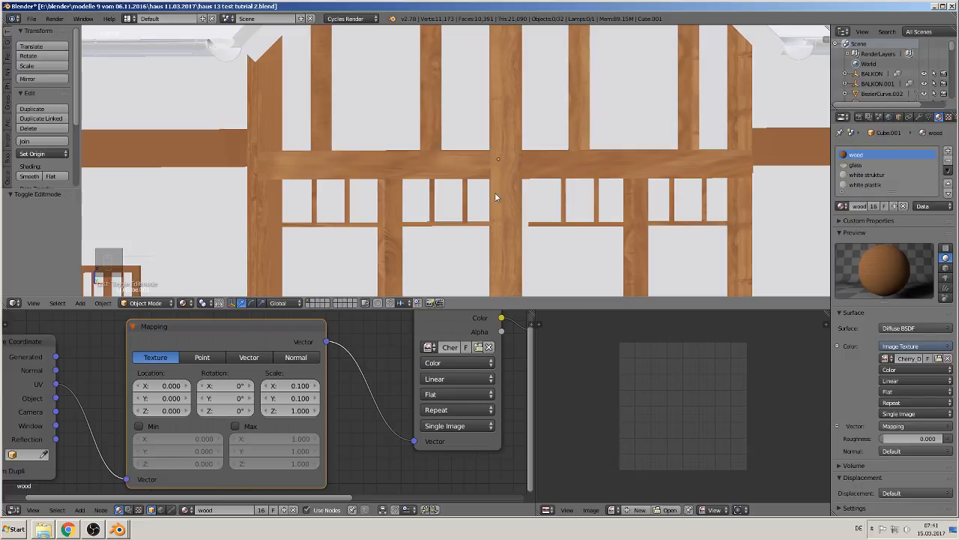
scroll(520, 155, up, 3)
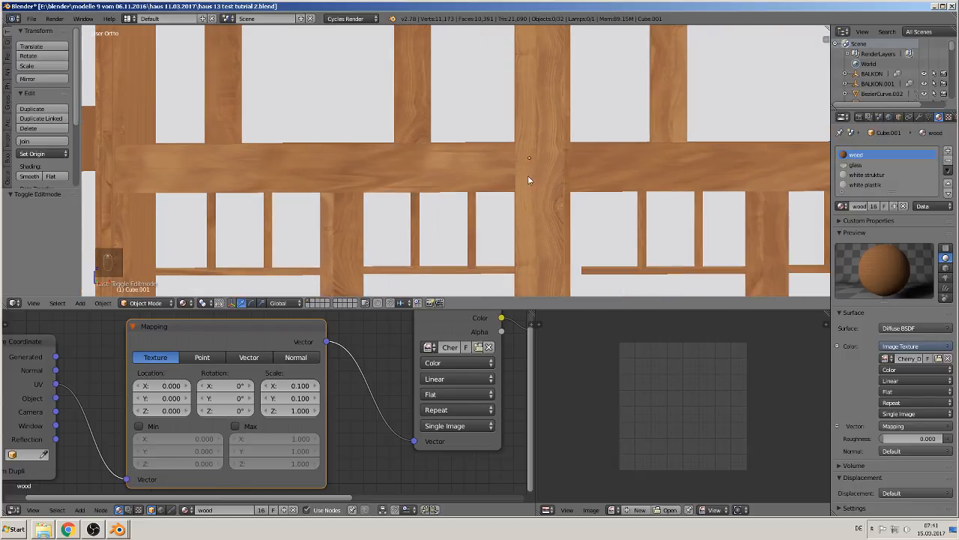
scroll(553, 210, down, 2)
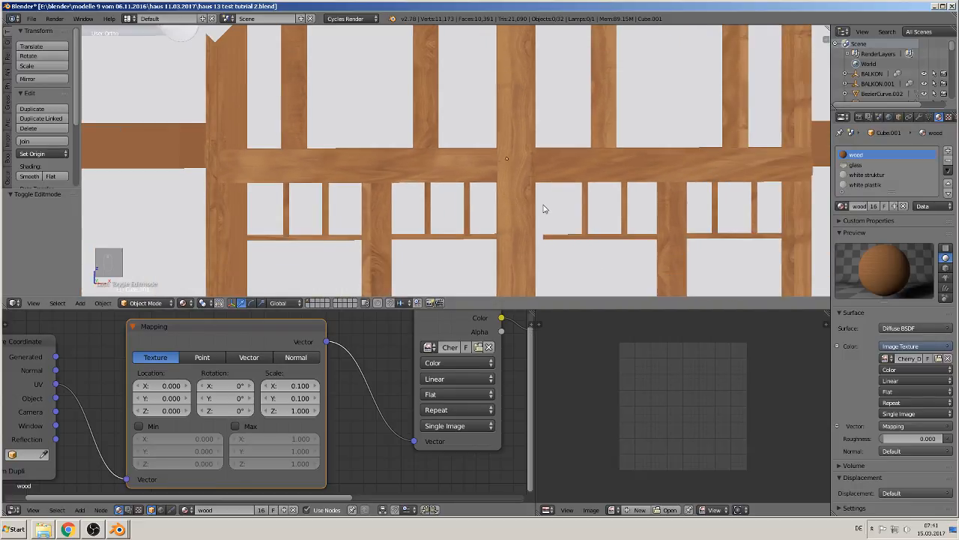
key(KP_5)
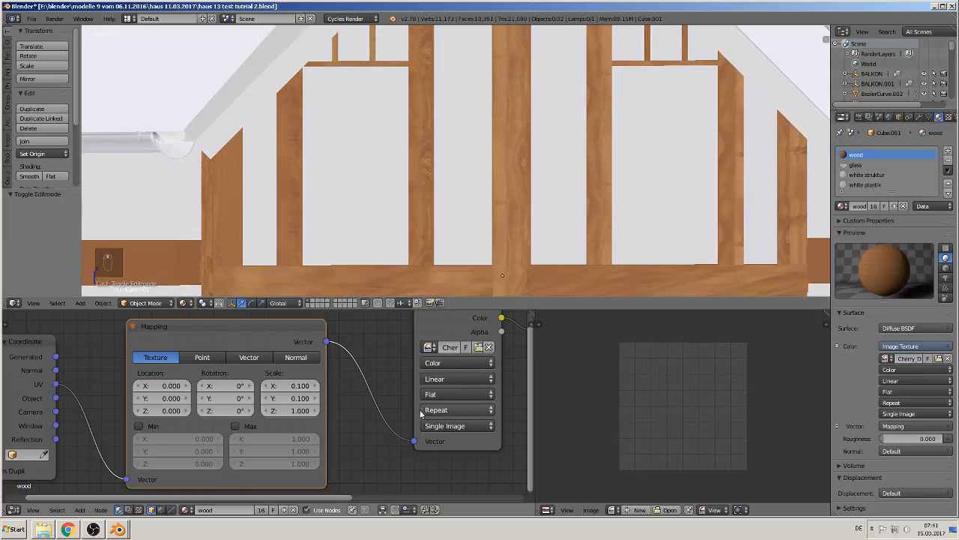
- Spread the wood material's Image Texture, Diffuse BSDF and Material Output nodes apart, leaving room before the output
middle_drag(391, 415, 188, 473)
scroll(357, 440, down, 6)
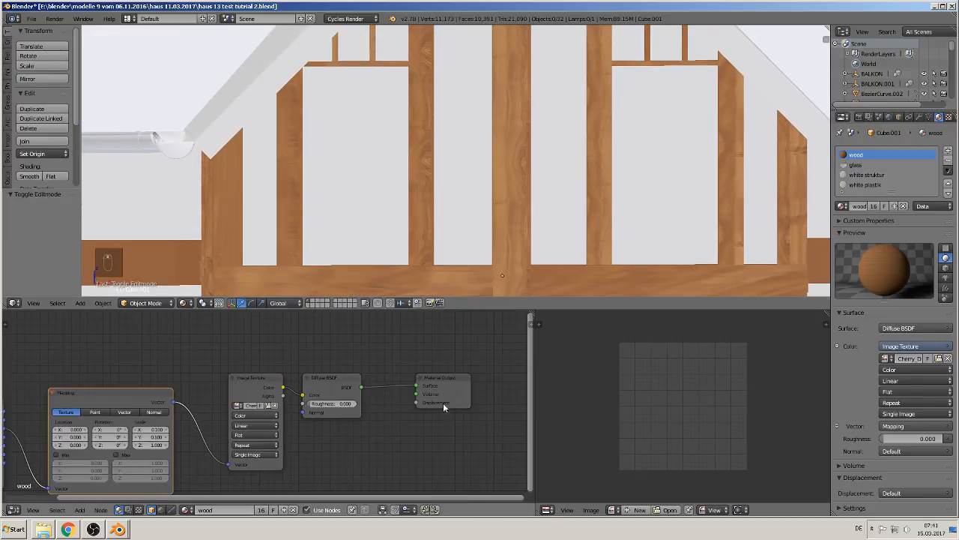
drag(446, 383, 514, 361)
drag(275, 389, 256, 386)
drag(328, 385, 330, 342)
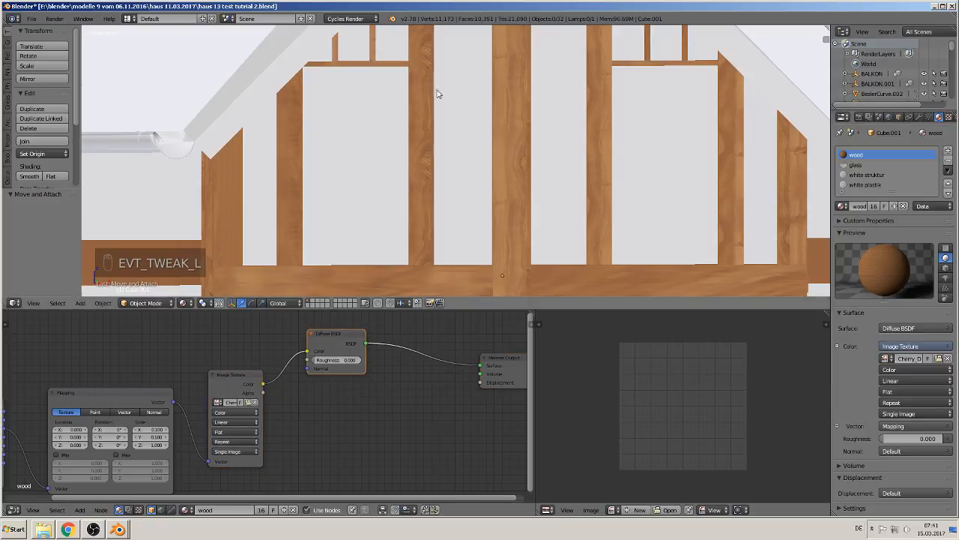
middle_drag(378, 403, 231, 456)
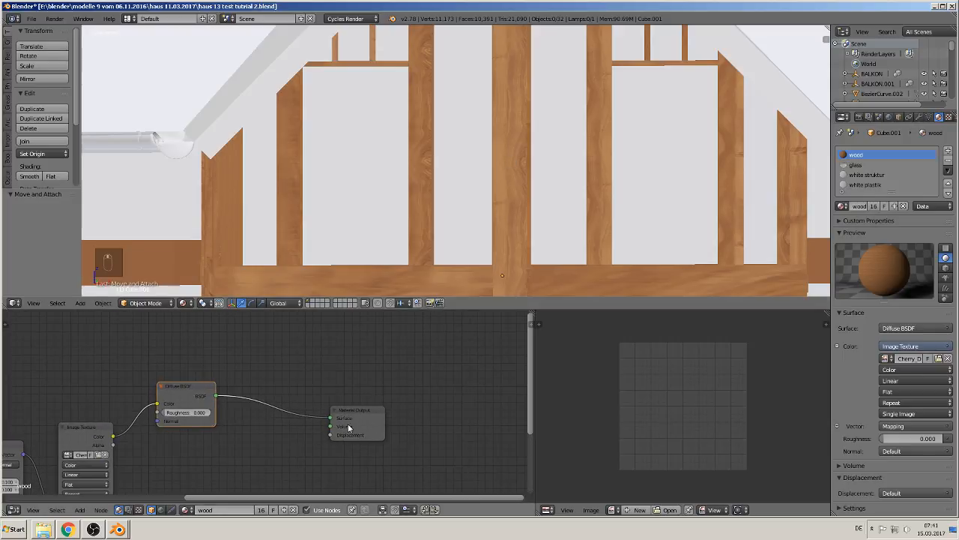
drag(363, 419, 440, 416)
- Add a Glossy BSDF node directly below the Diffuse BSDF
click(80, 510)
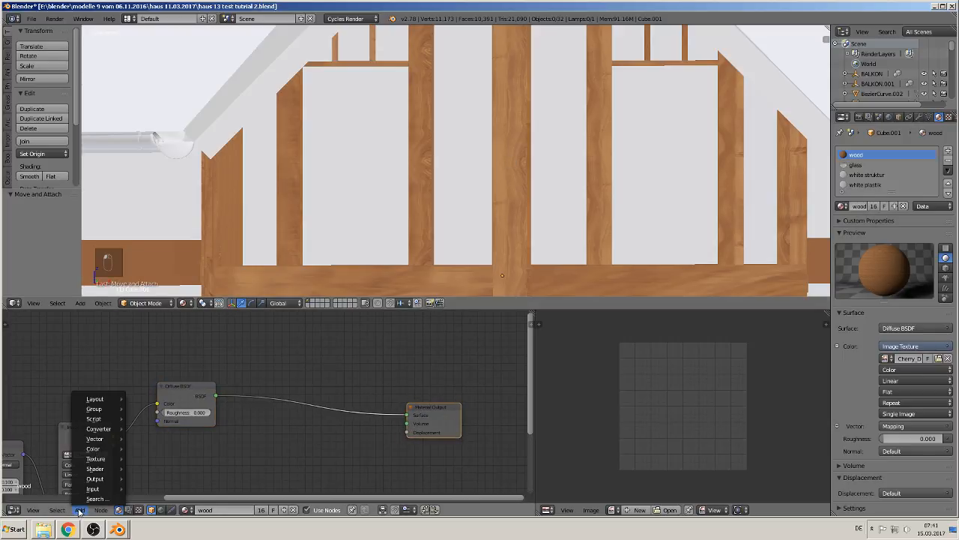
mouse_move(92, 470)
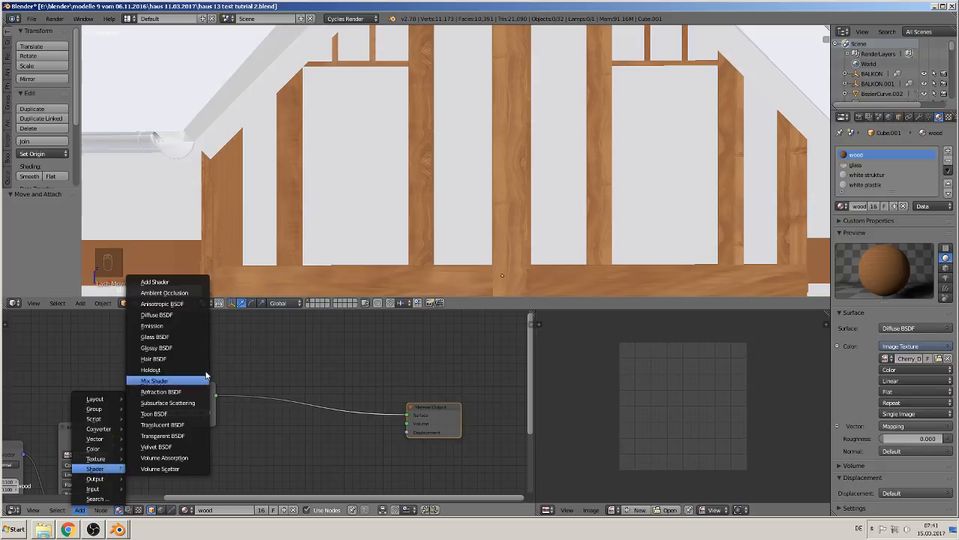
click(200, 348)
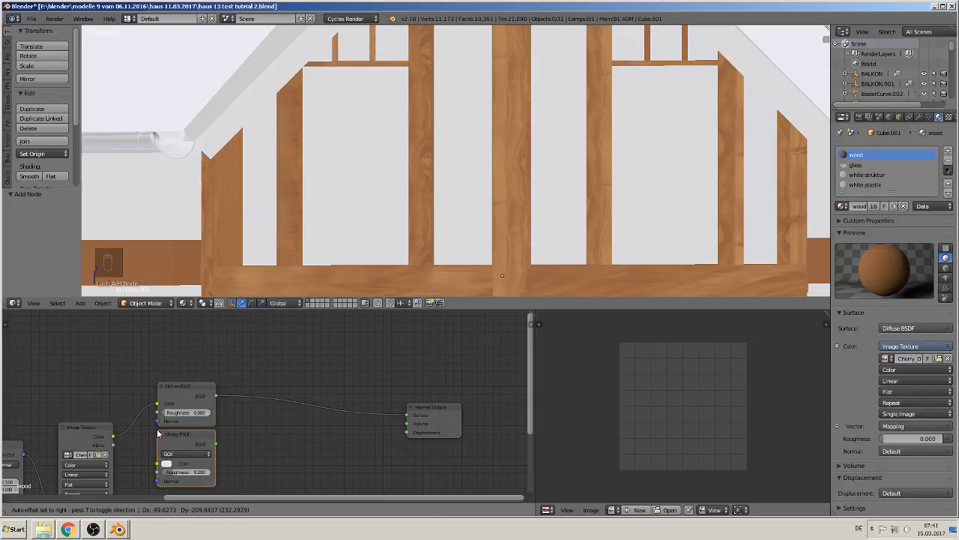
click(157, 433)
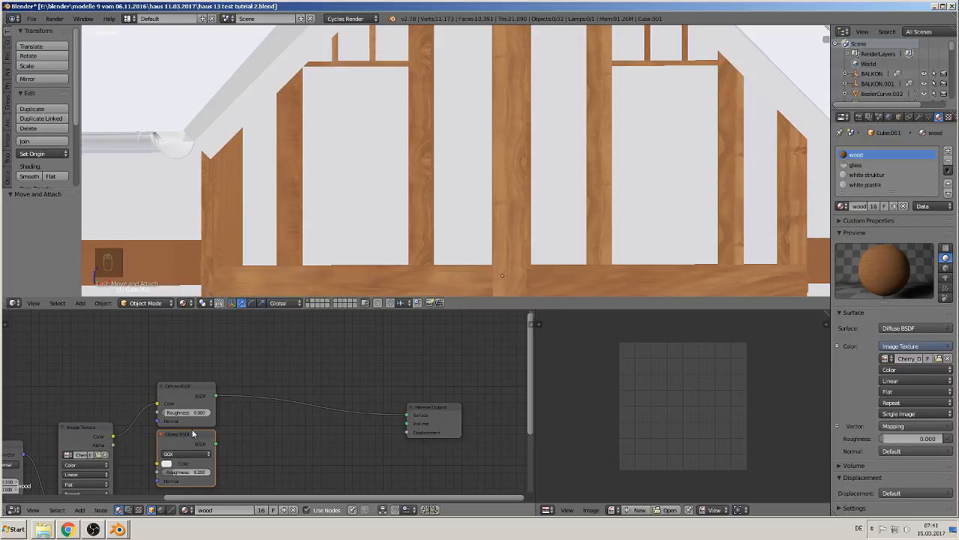
- Insert a Mix Shader between the Diffuse BSDF and Material Output, and link the Glossy BSDF into its second Shader input
click(78, 510)
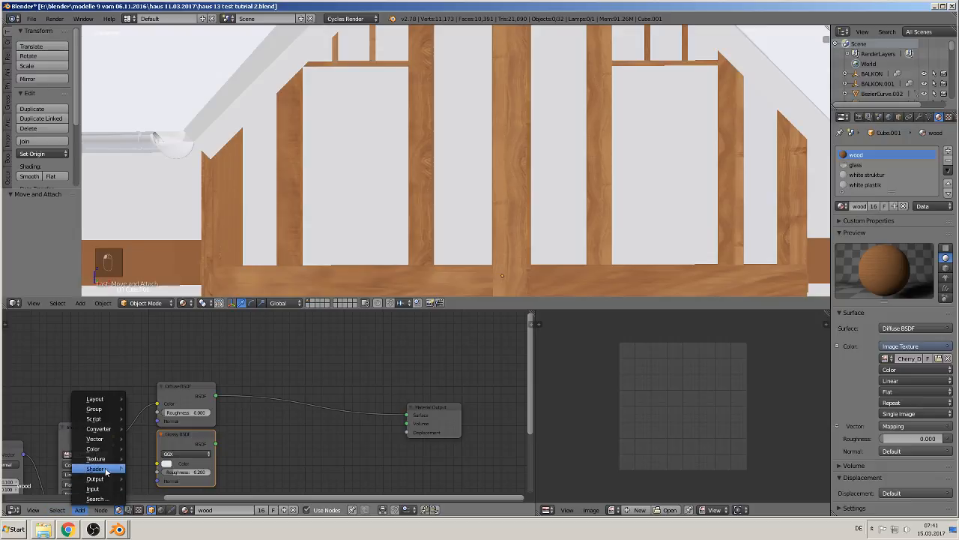
mouse_move(104, 470)
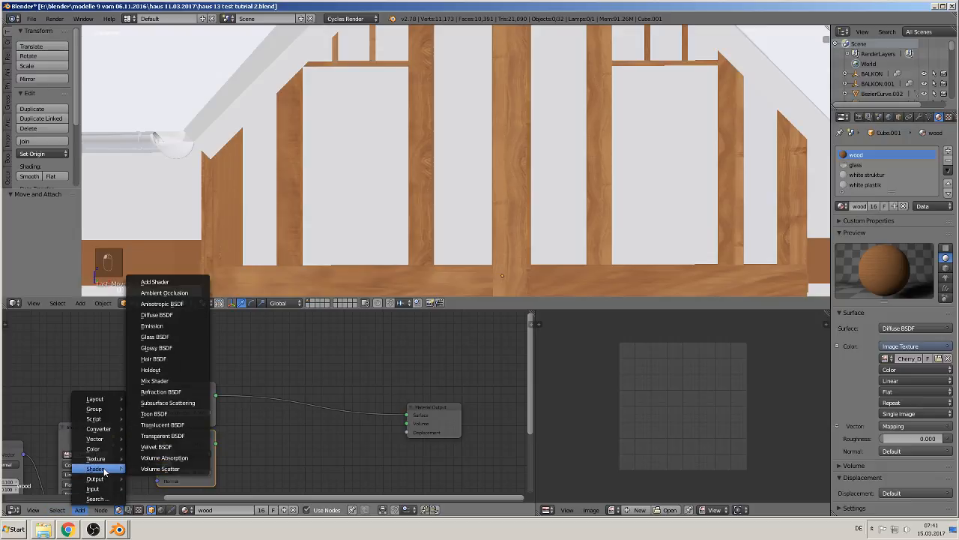
click(191, 379)
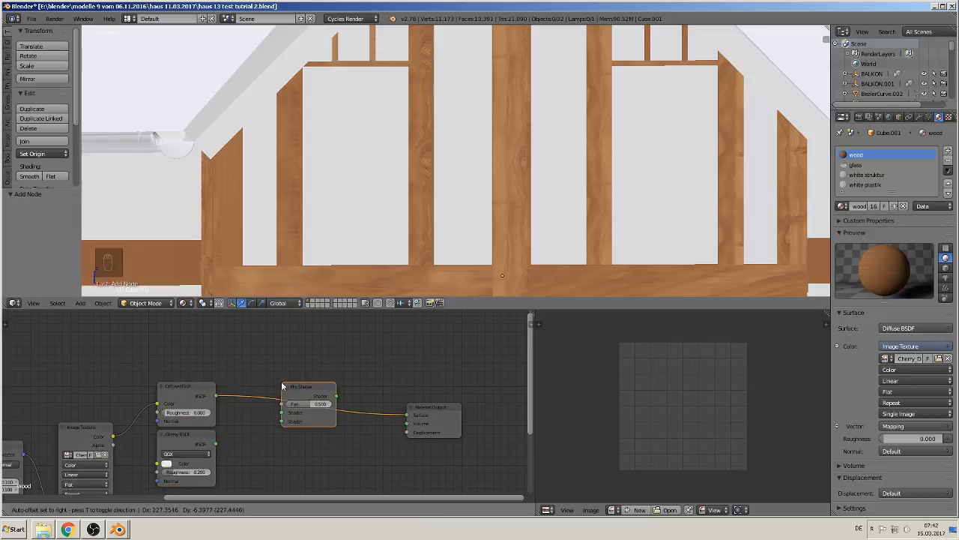
click(281, 382)
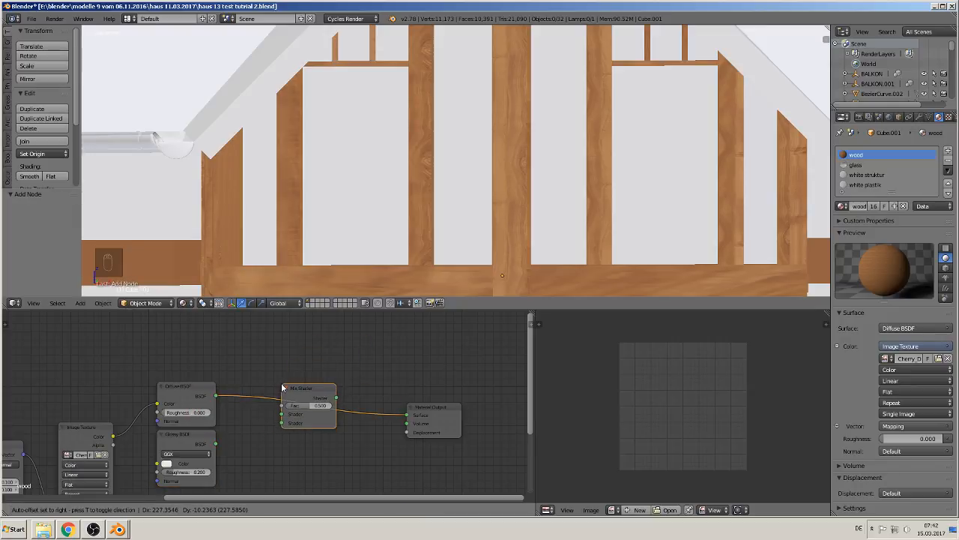
drag(217, 444, 281, 424)
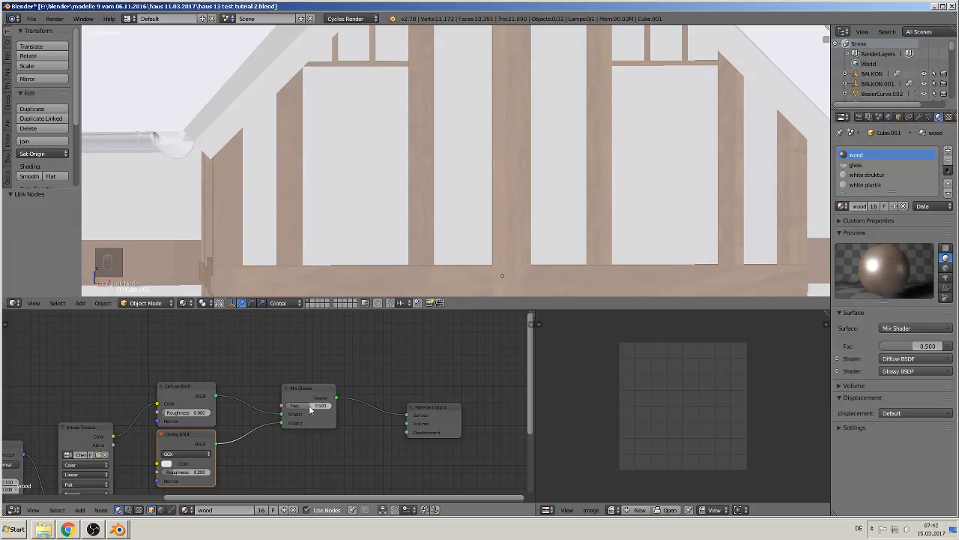
- Try a Mix Shader factor of 0.418 and different Glossy BSDF roughness values, ending at 0.642
drag(310, 407, 332, 407)
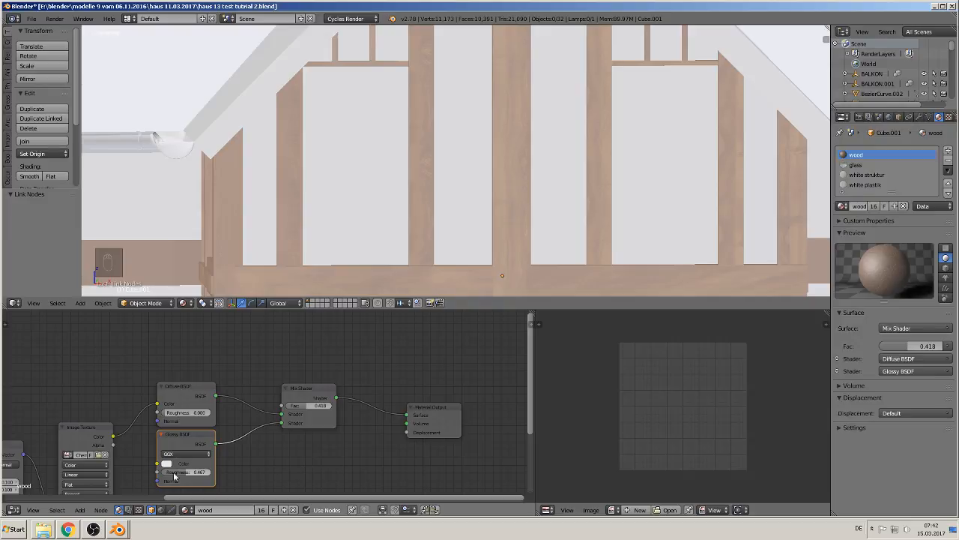
drag(193, 473, 165, 472)
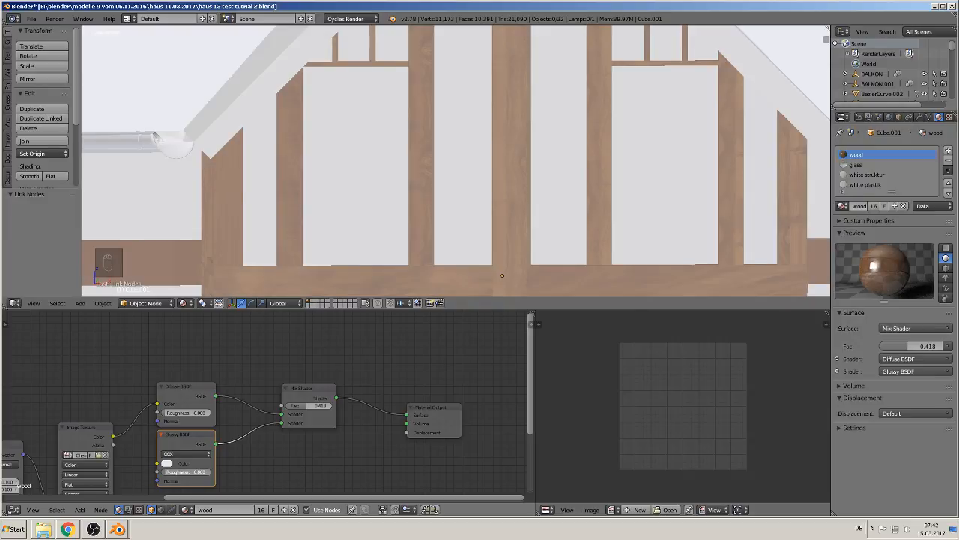
mouse_move(165, 472)
mouse_down()
mouse_move(212, 472)
mouse_move(183, 473)
mouse_move(196, 473)
mouse_up()
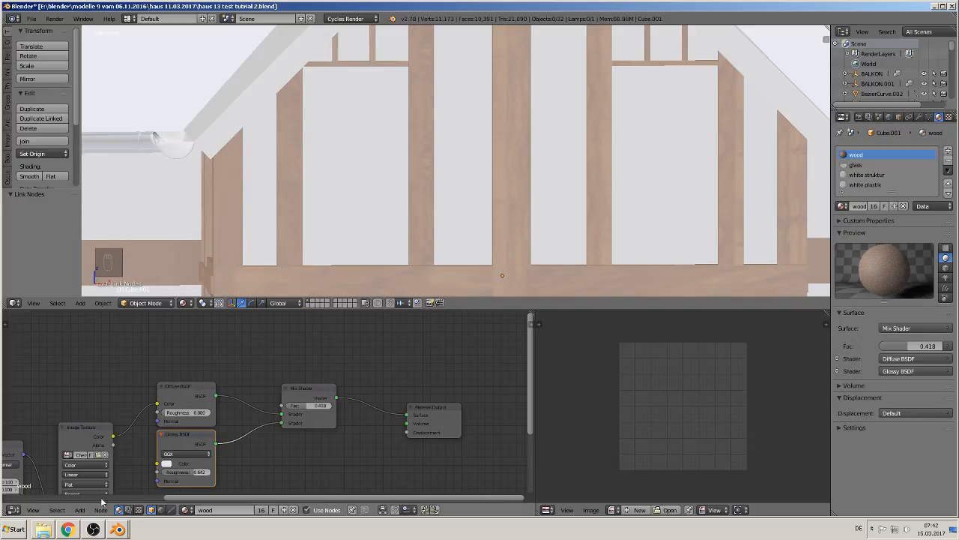
- Link the Image Texture's Color to the Mix Shader's Fac input and set the Glossy BSDF roughness to 0.533
drag(113, 440, 286, 405)
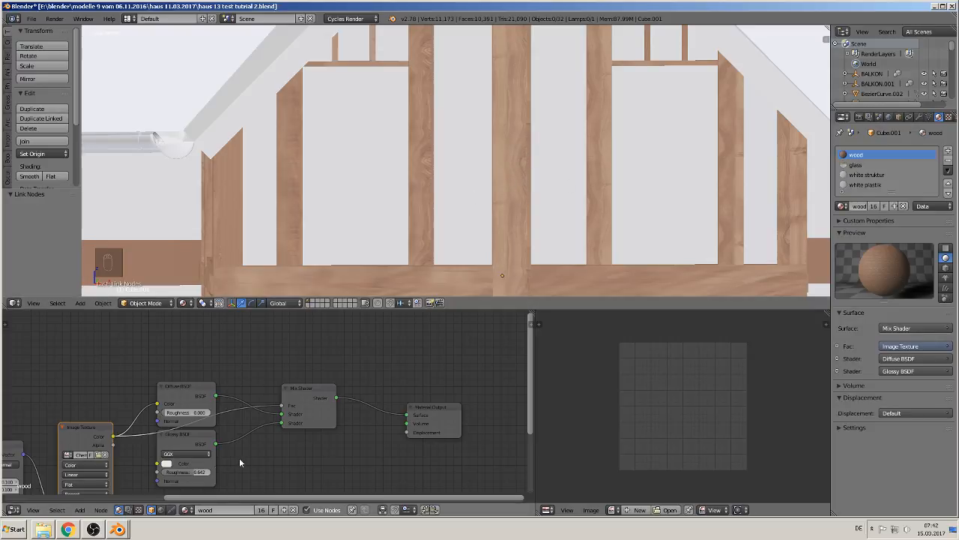
drag(190, 473, 192, 473)
click(187, 471)
key(Return)
- Move the Material Output farther from the Mix Shader and link the Image Texture's Color into its Displacement input
scroll(487, 450, down, 1)
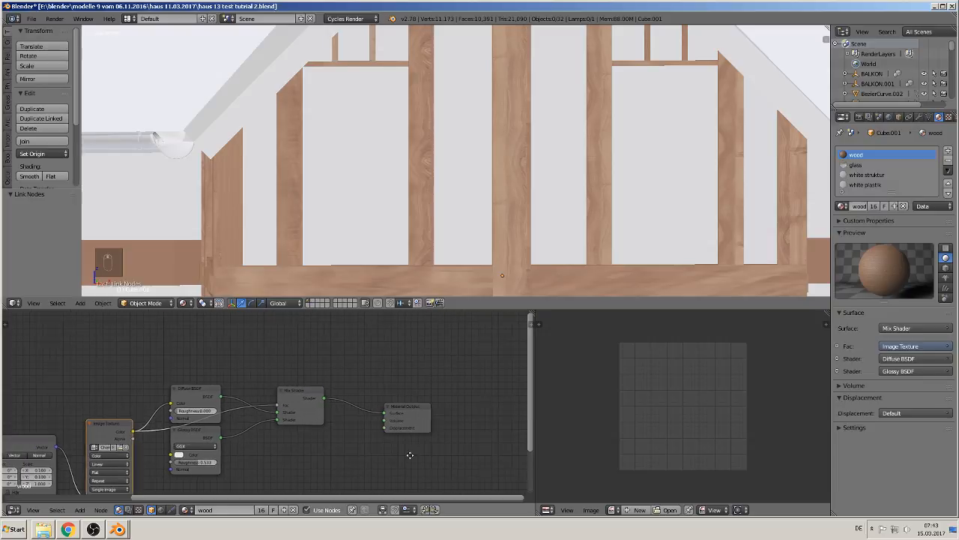
middle_drag(409, 455, 453, 393)
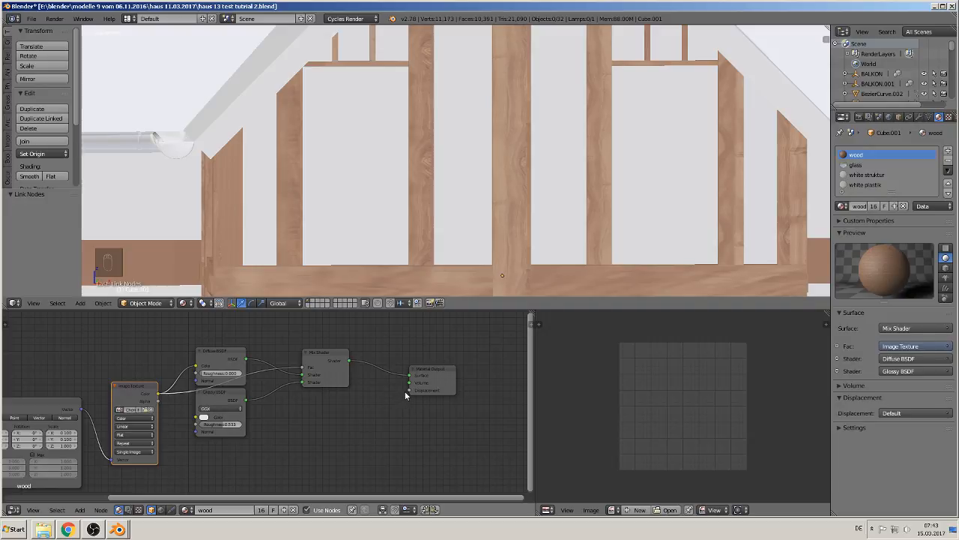
drag(447, 370, 493, 364)
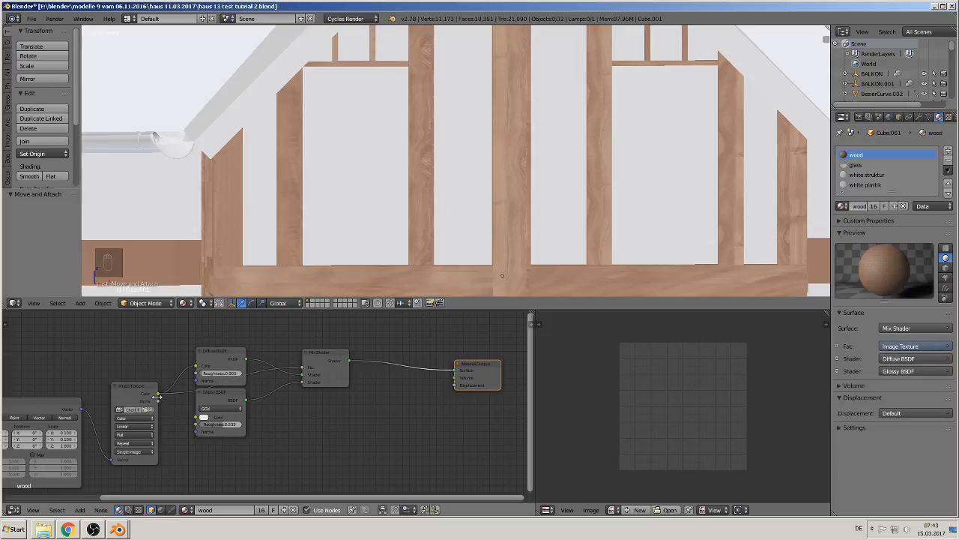
drag(158, 395, 459, 386)
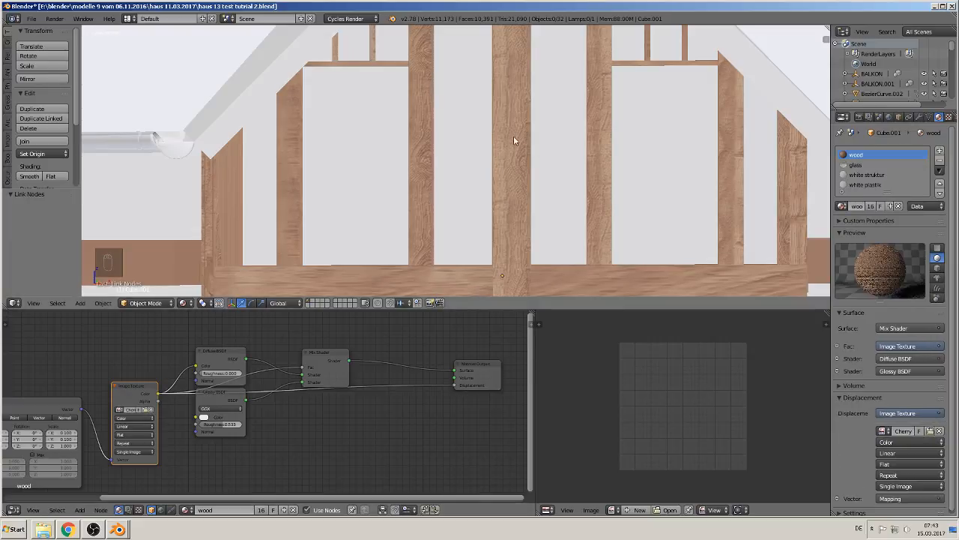
- Insert a Math node into the link between the Image Texture's Color and the Material Output's Displacement, placed below the Mix Shader
scroll(532, 209, up, 4)
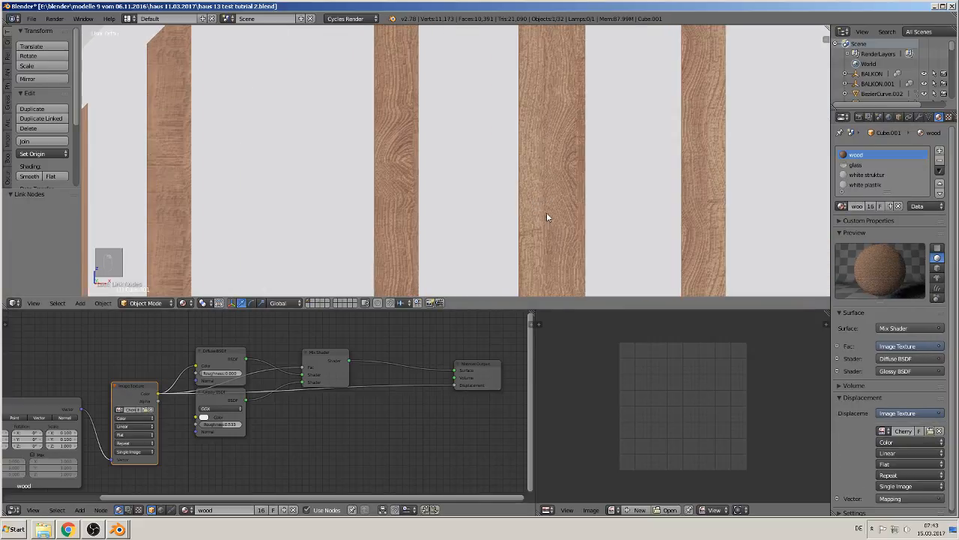
middle_drag(547, 214, 623, 240)
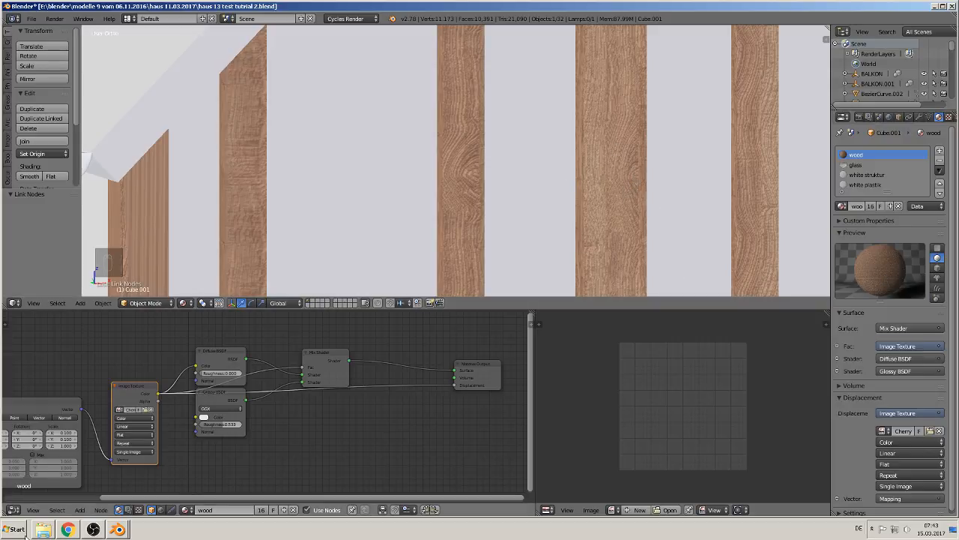
click(81, 510)
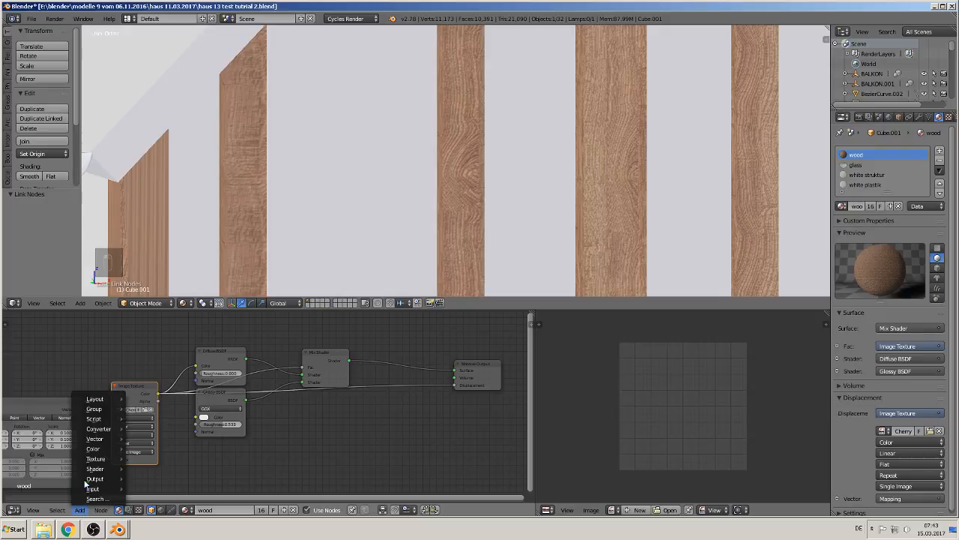
mouse_move(107, 429)
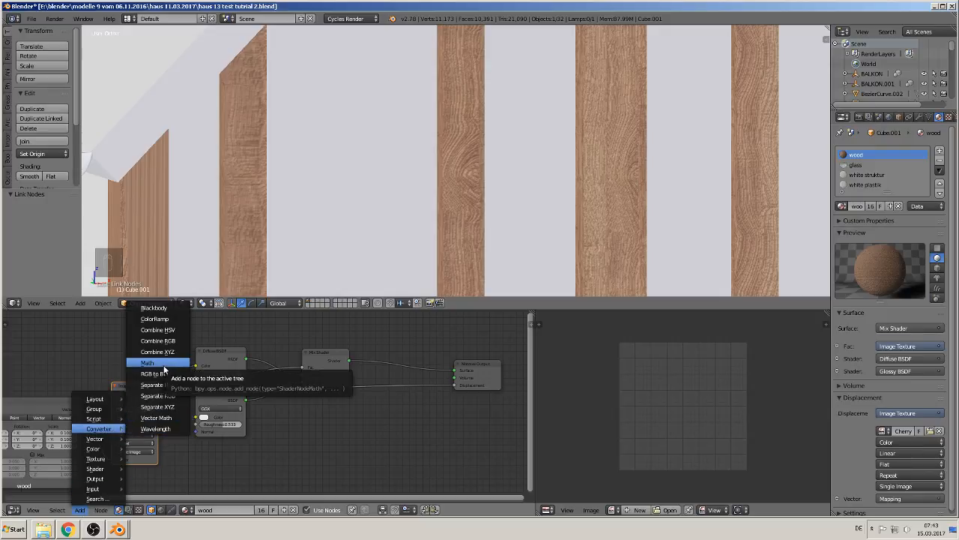
click(164, 369)
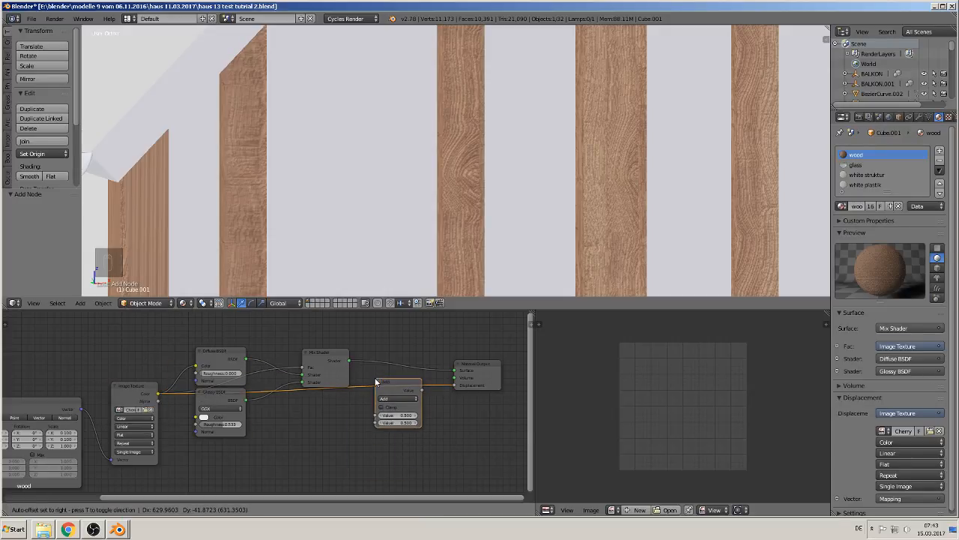
click(403, 388)
drag(402, 388, 356, 410)
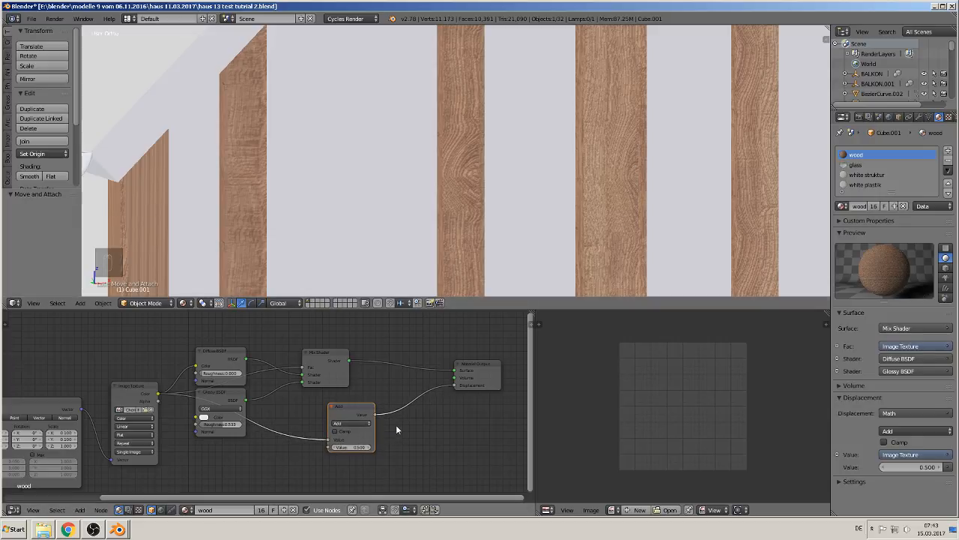
- Set the Math node's operation to Multiply and its second value to 0.100
scroll(396, 431, up, 1)
scroll(389, 462, up, 1)
click(369, 429)
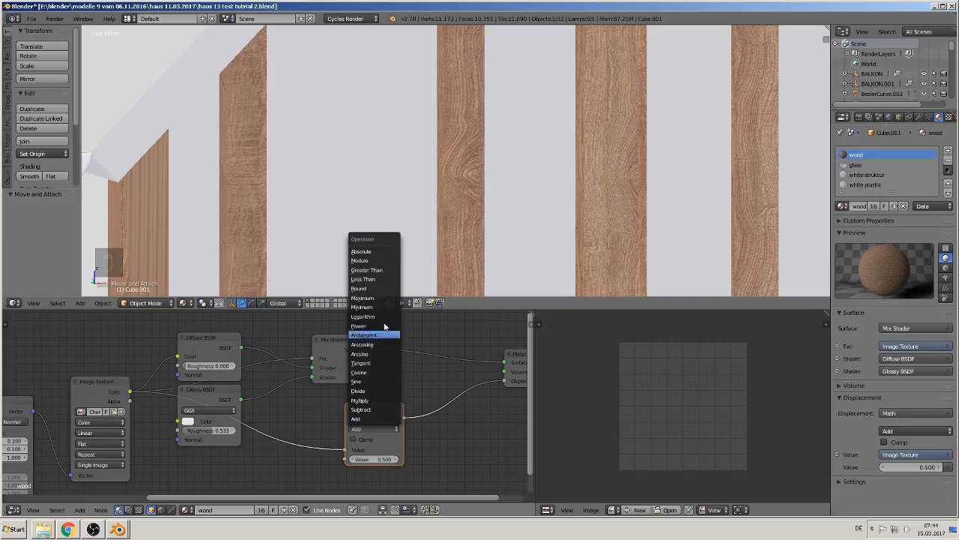
click(373, 401)
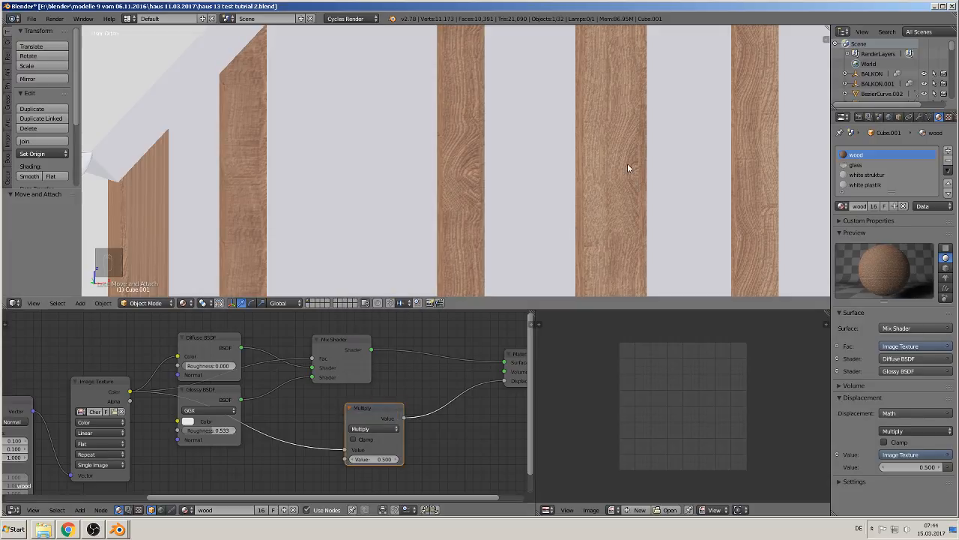
click(369, 458)
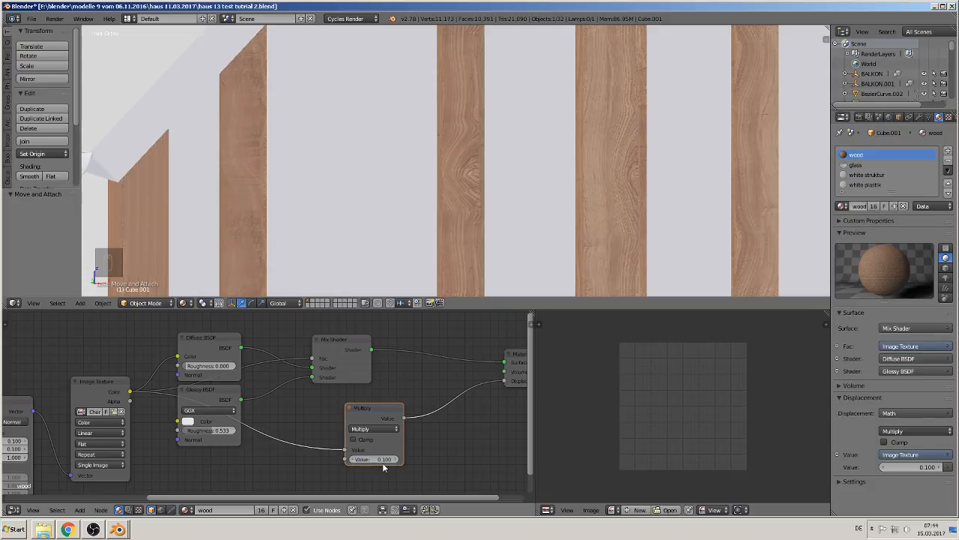
key(Return)
- Check the softened wood relief on the gable beams and save the Blender file
scroll(559, 195, up, 3)
scroll(614, 206, down, 1)
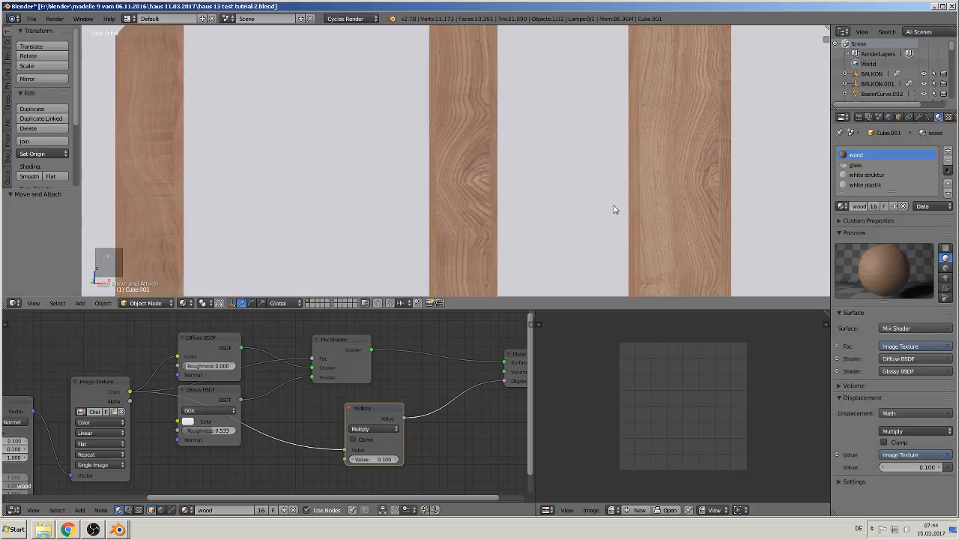
middle_drag(615, 206, 351, 204)
scroll(433, 204, up, 2)
scroll(432, 195, down, 3)
scroll(425, 201, down, 5)
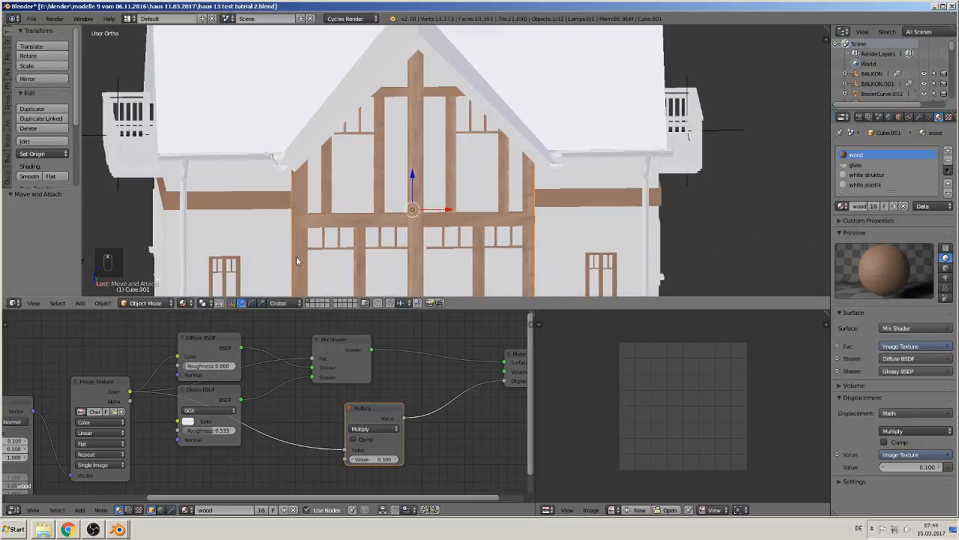
click(31, 18)
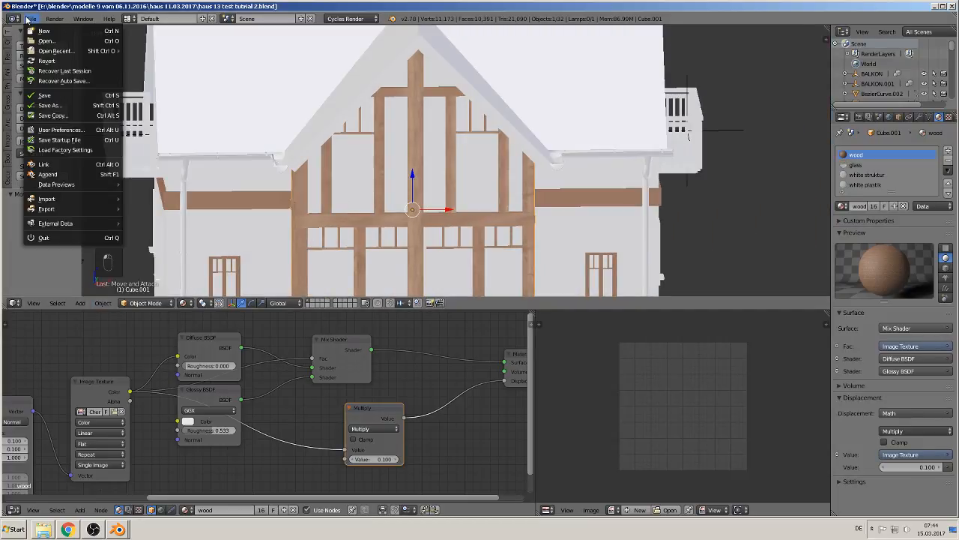
click(41, 93)
- Unwrap the entire mesh of the ground-floor window on the front wall beside the gable frame, using the standard Unwrap method
shift+middle_drag(321, 158, 548, 89)
scroll(483, 142, up, 2)
middle_drag(484, 142, 513, 148)
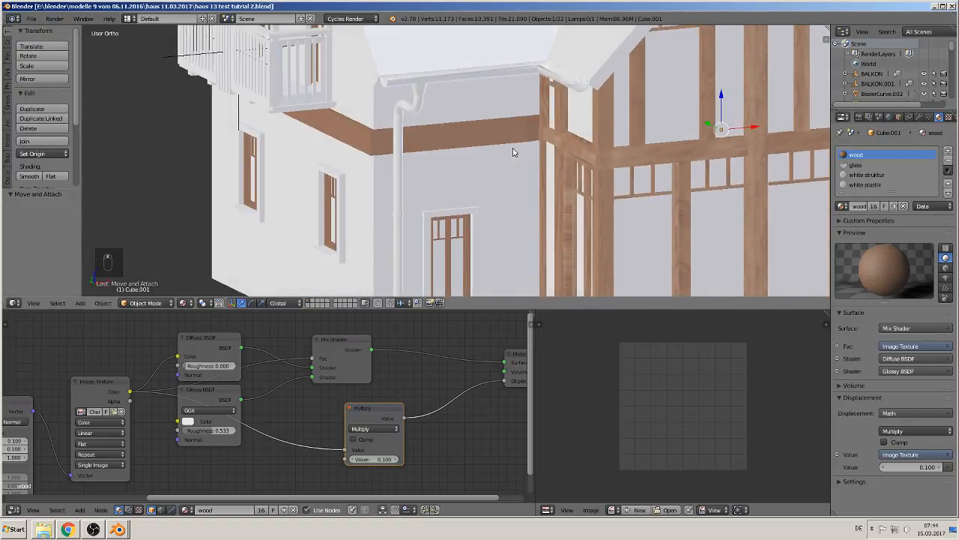
right_click(450, 248)
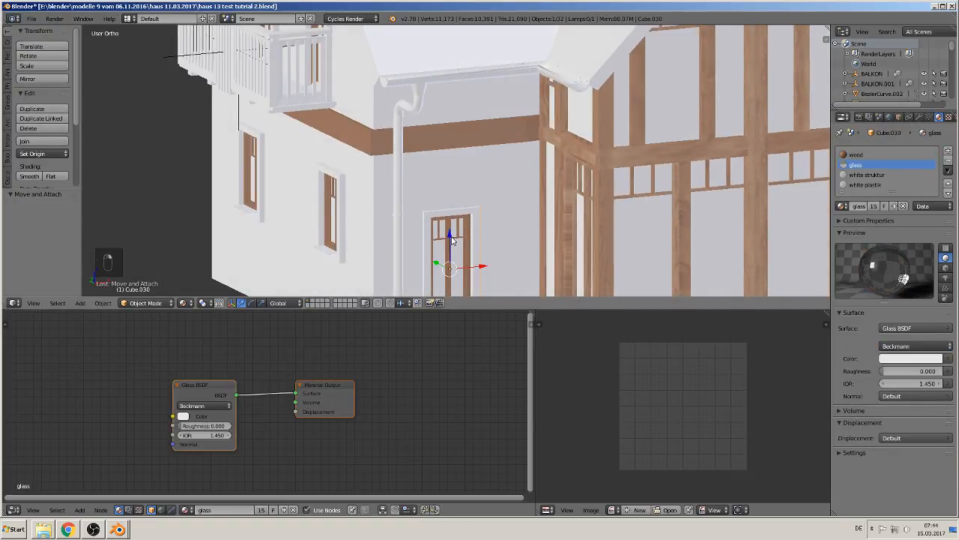
scroll(462, 234, up, 1)
scroll(449, 146, up, 1)
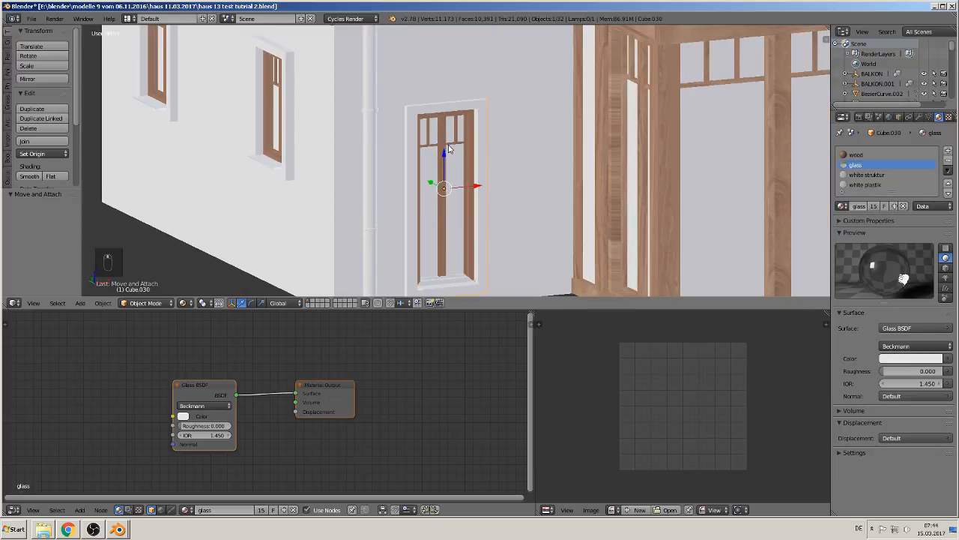
scroll(451, 146, up, 6)
middle_drag(452, 146, 412, 136)
key(Tab)
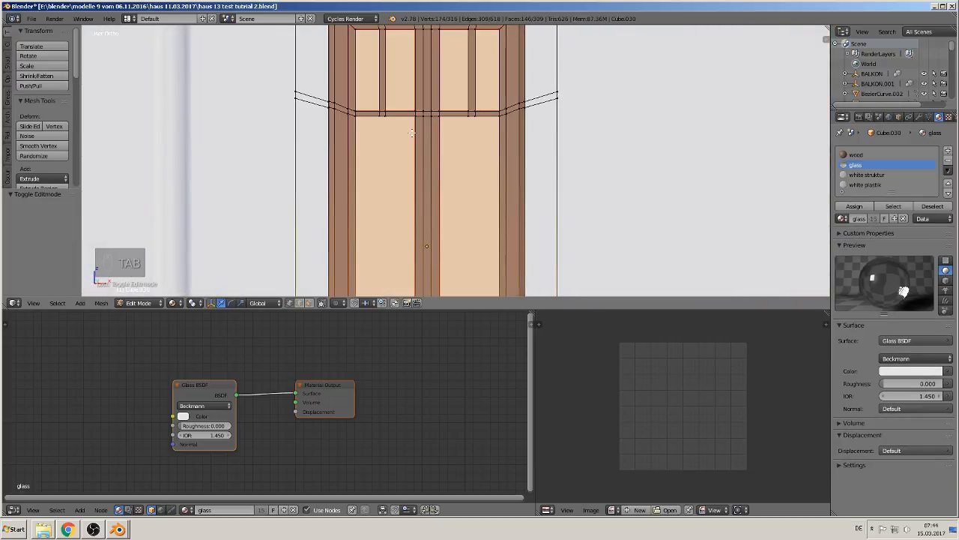
key(a)
key(a)
key(a)
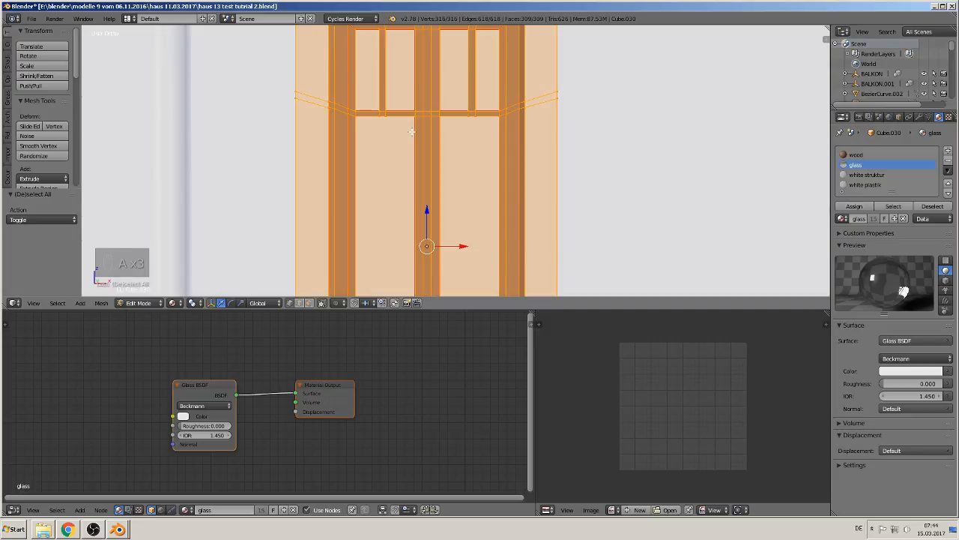
key(u)
click(413, 132)
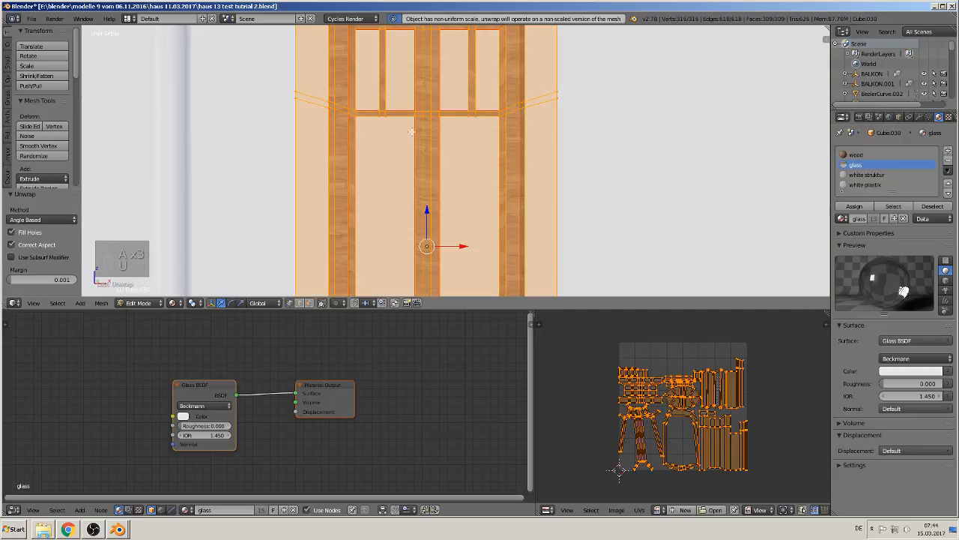
- Rotate the front window's UVs by 90° so the wood grain runs vertically, and return to Object Mode
scroll(443, 241, up, 3)
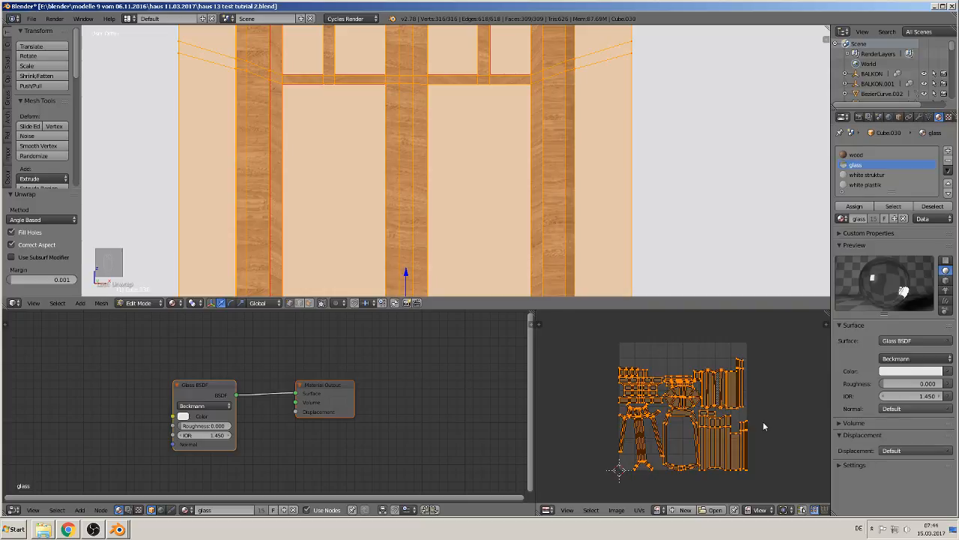
text(r90)
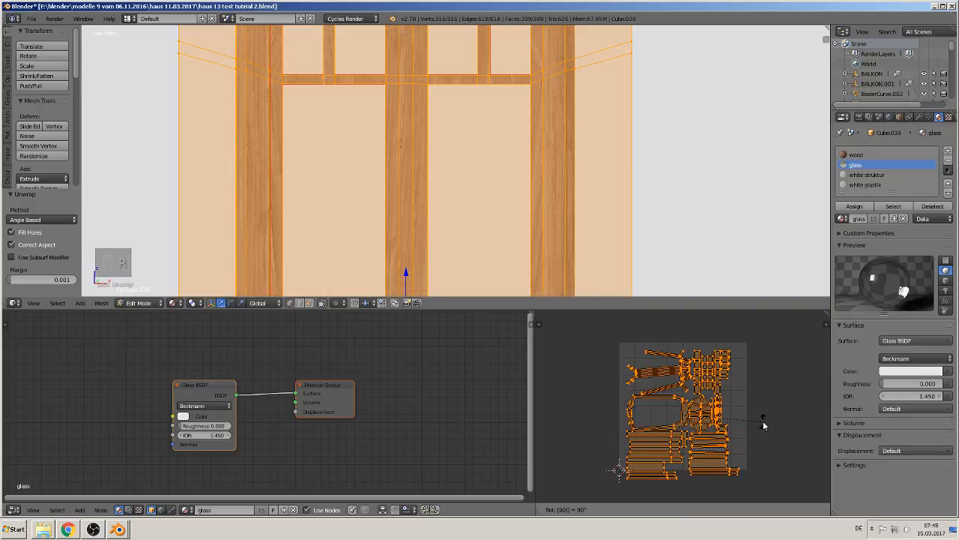
key(Return)
key(Tab)
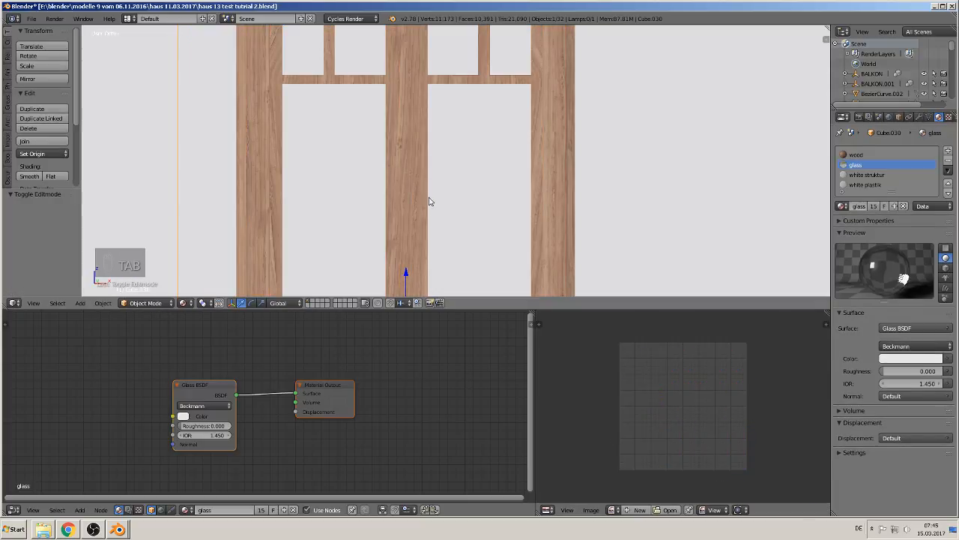
- Select the nearest window on the adjoining side wall and unwrap its entire mesh with the standard Unwrap method
scroll(450, 240, down, 5)
middle_drag(456, 244, 470, 241)
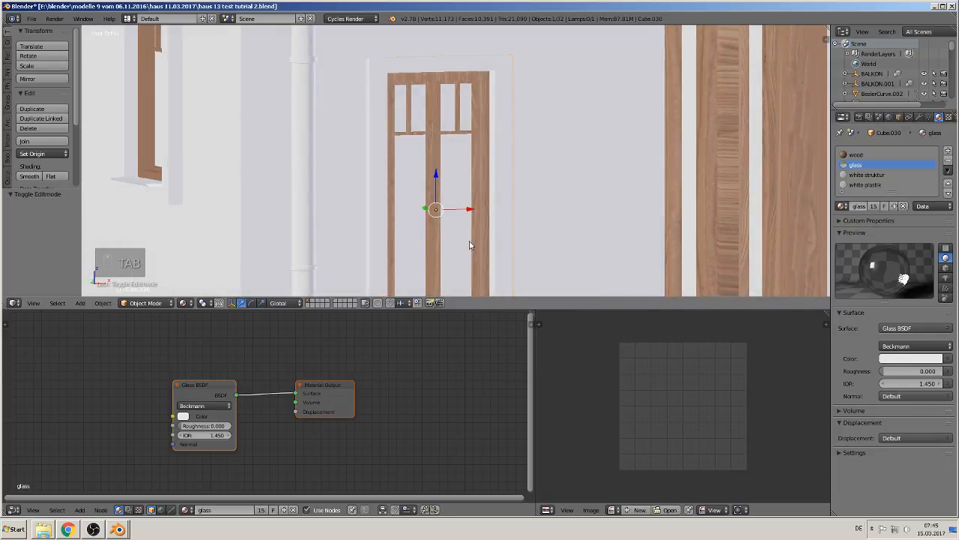
scroll(453, 243, down, 3)
middle_drag(383, 204, 498, 199)
right_click(498, 152)
key(Tab)
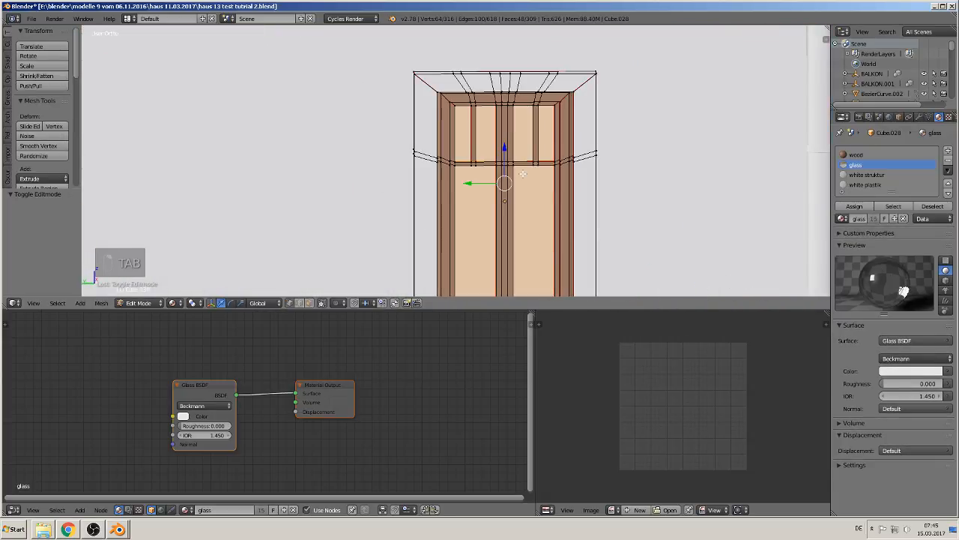
key(a)
key(a)
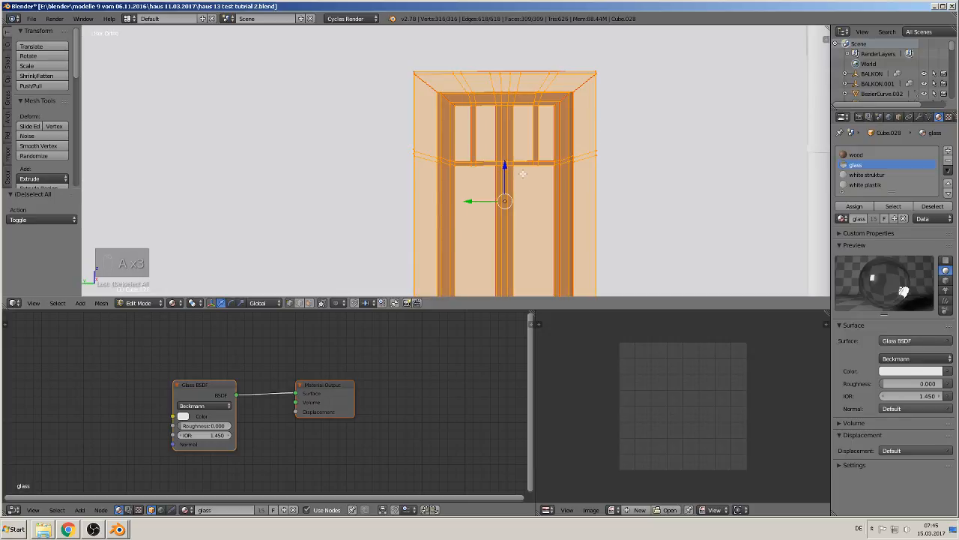
key(u)
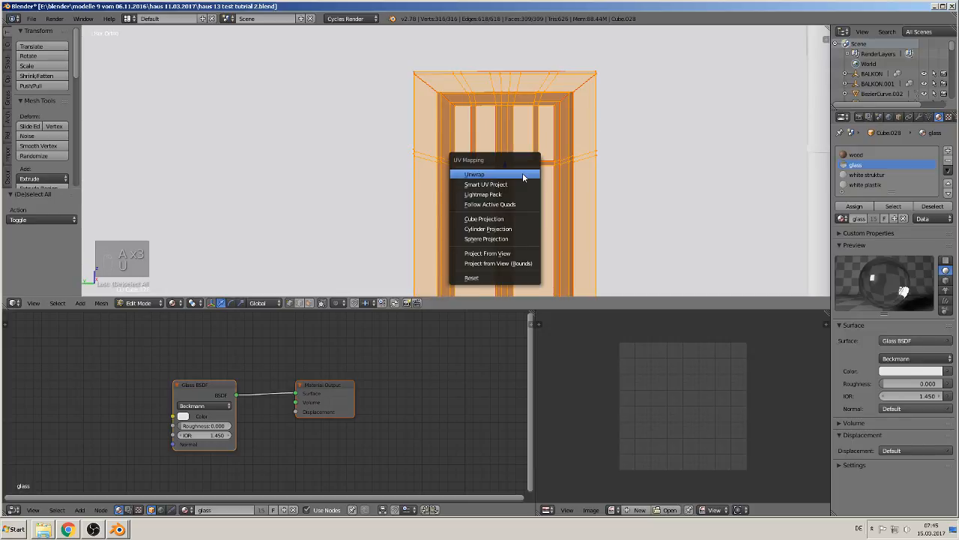
click(523, 174)
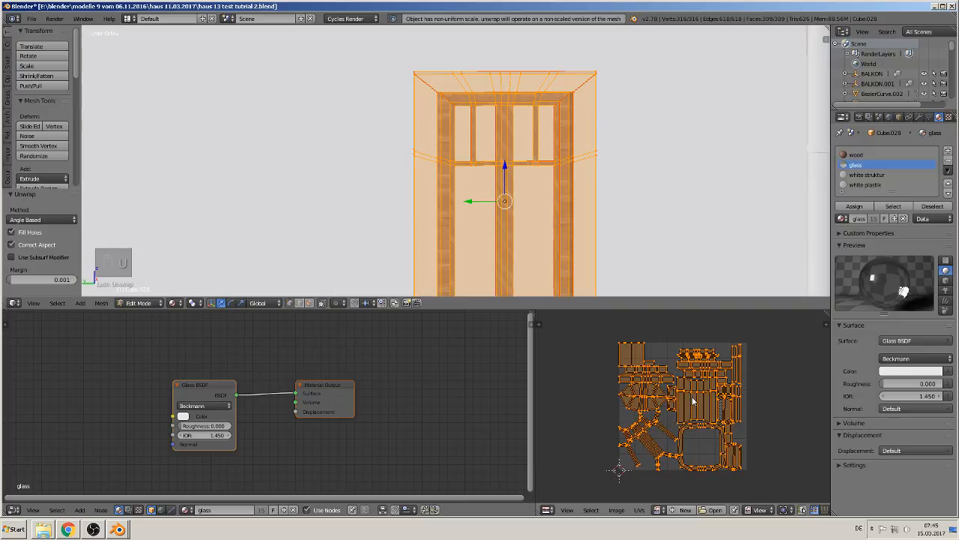
- Rotate the side-wall window's UVs by 90° and return to Object Mode
text(r90)
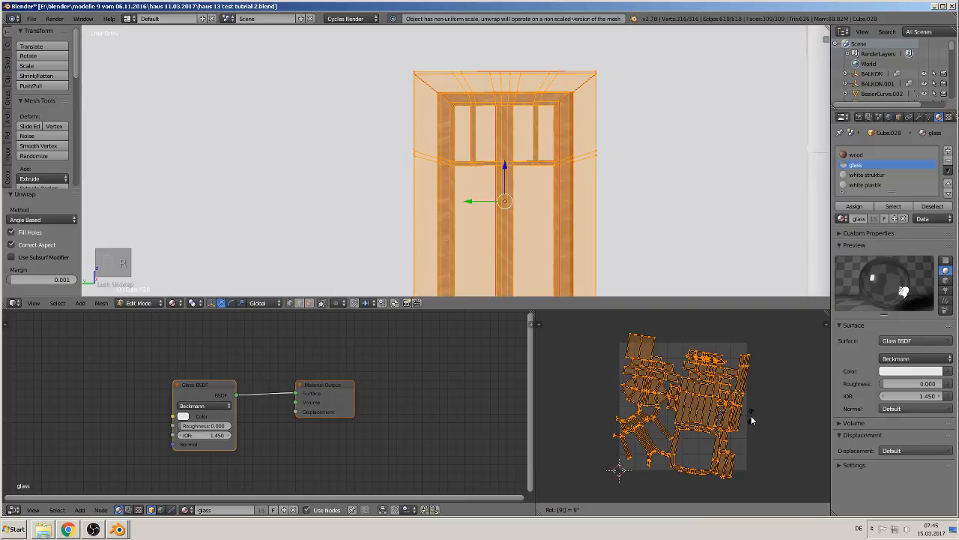
key(Return)
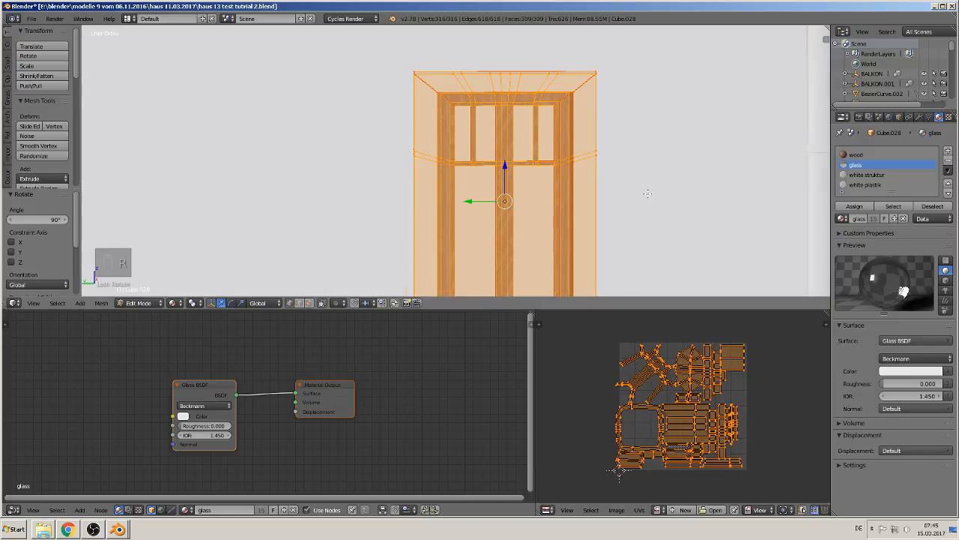
scroll(642, 198, up, 4)
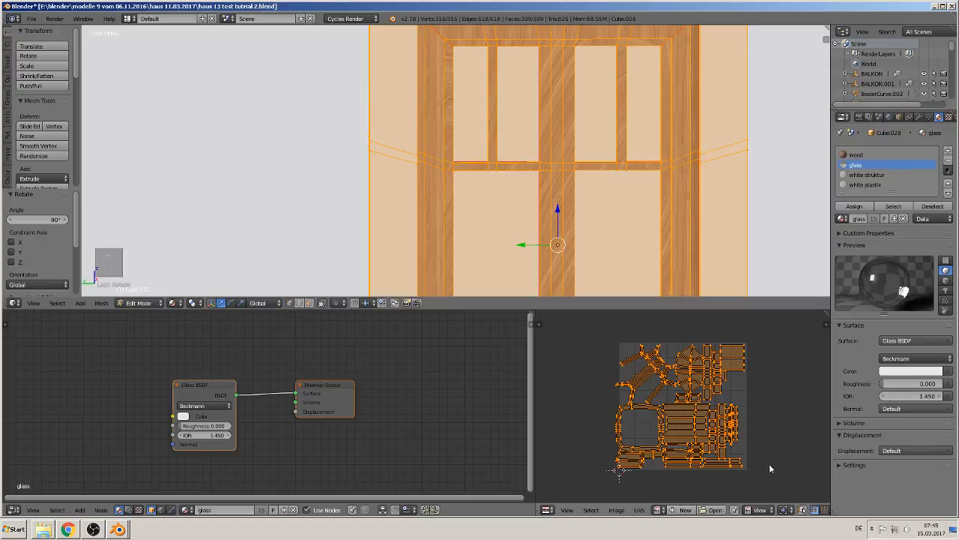
scroll(647, 293, down, 5)
key(Tab)
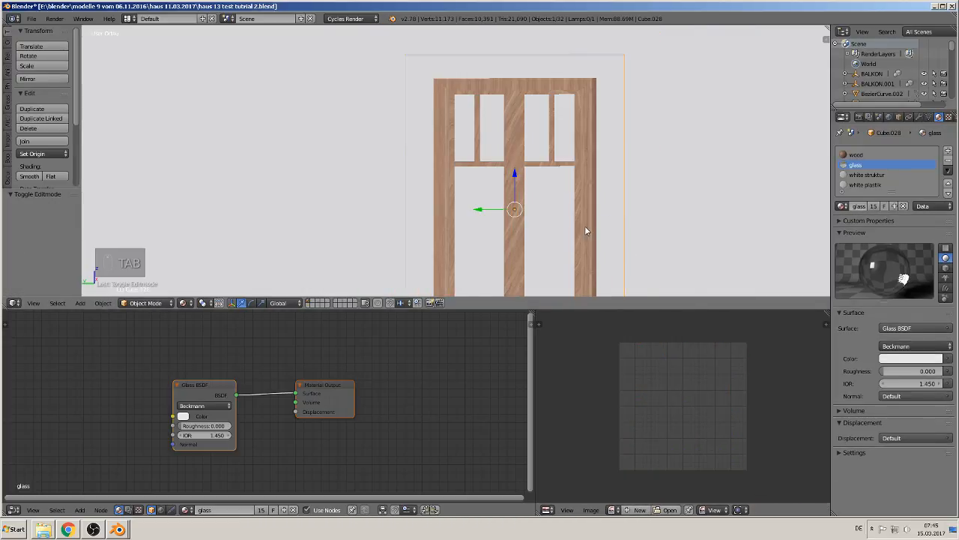
- Select the remaining window on the same side wall and unwrap its entire mesh with Smart UV Project at a 66 angle limit
shift+middle_drag(587, 231, 703, 144)
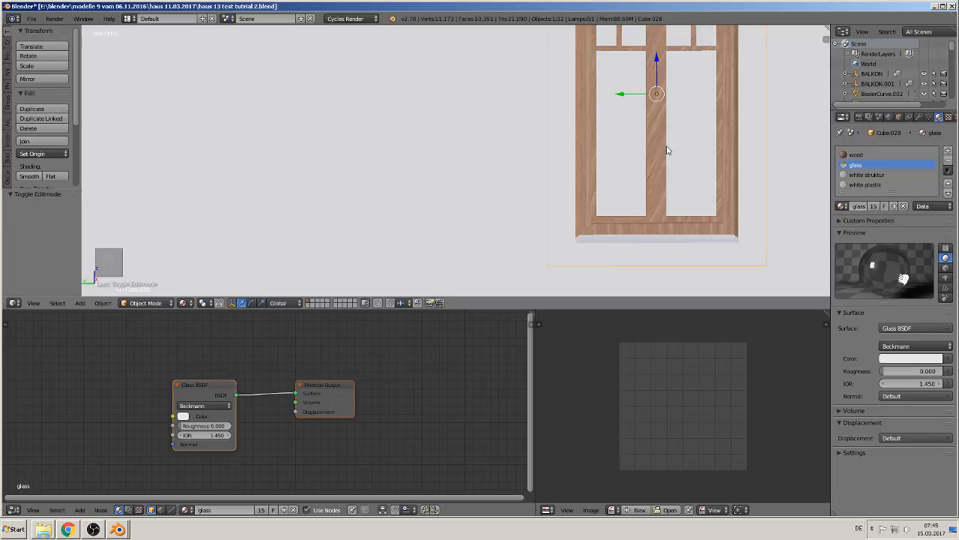
shift+middle_drag(654, 165, 645, 210)
scroll(646, 210, down, 6)
shift+middle_drag(362, 198, 542, 192)
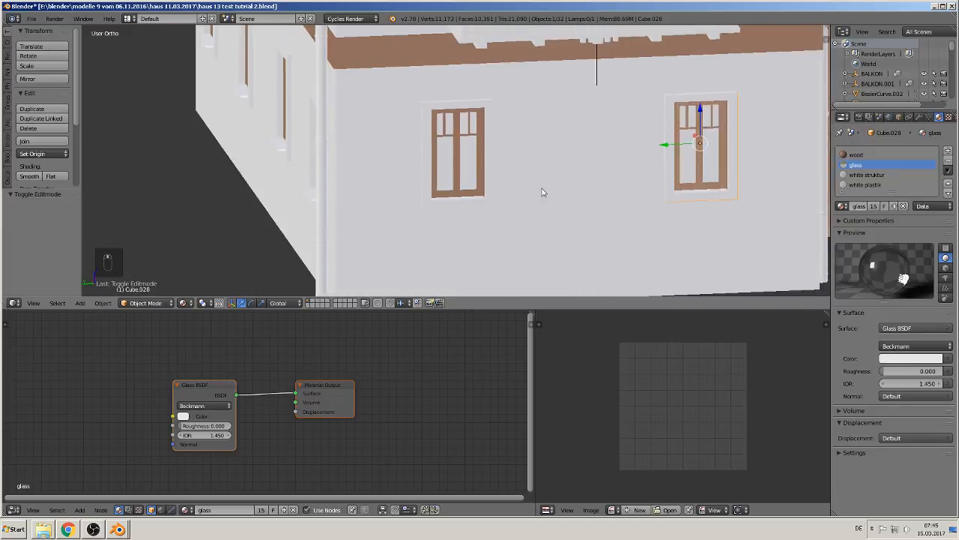
scroll(537, 194, up, 2)
middle_drag(476, 151, 473, 154)
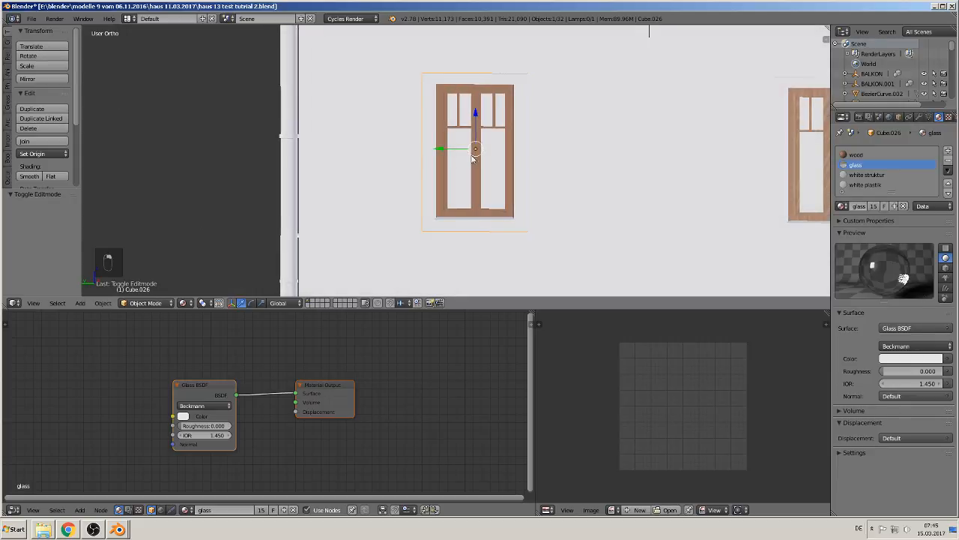
key(Tab)
scroll(483, 156, up, 3)
key(a)
key(a)
key(a)
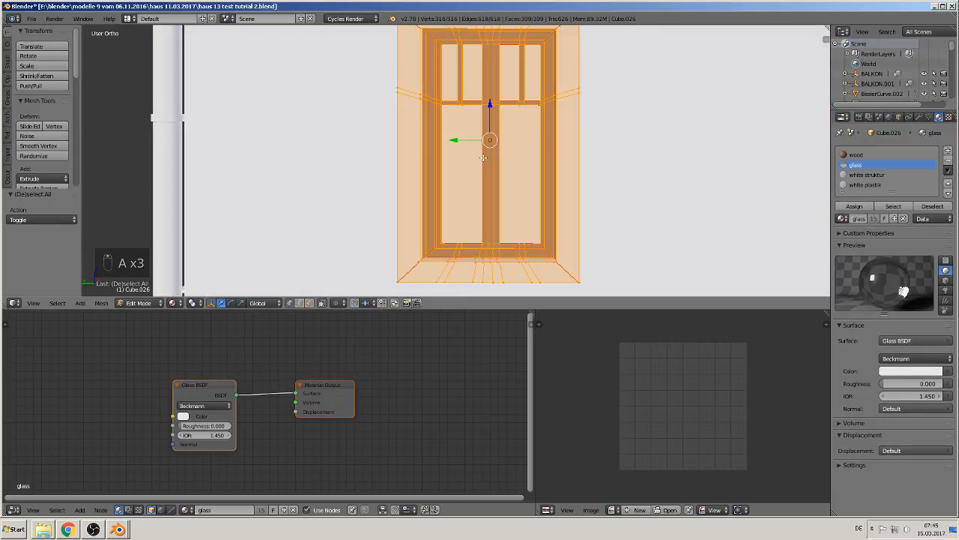
key(u)
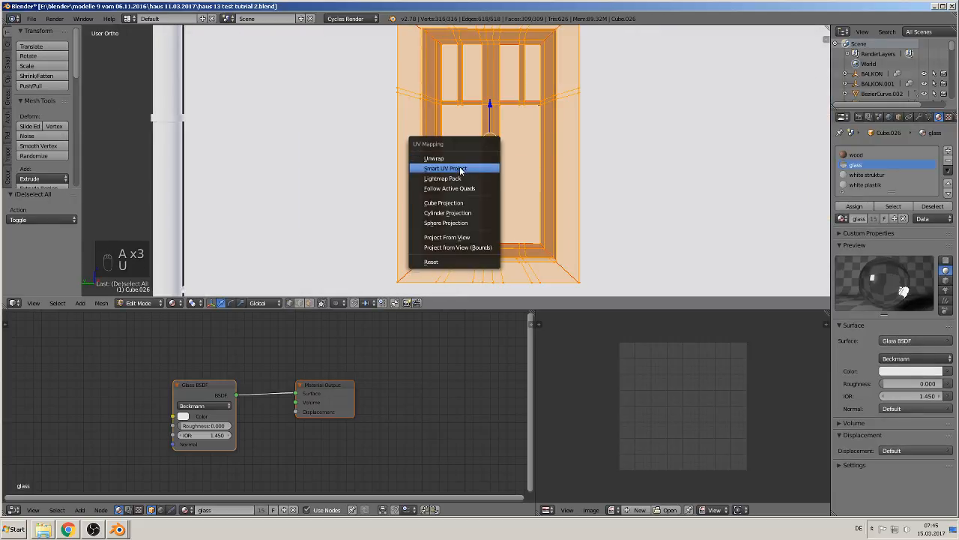
click(461, 169)
click(459, 241)
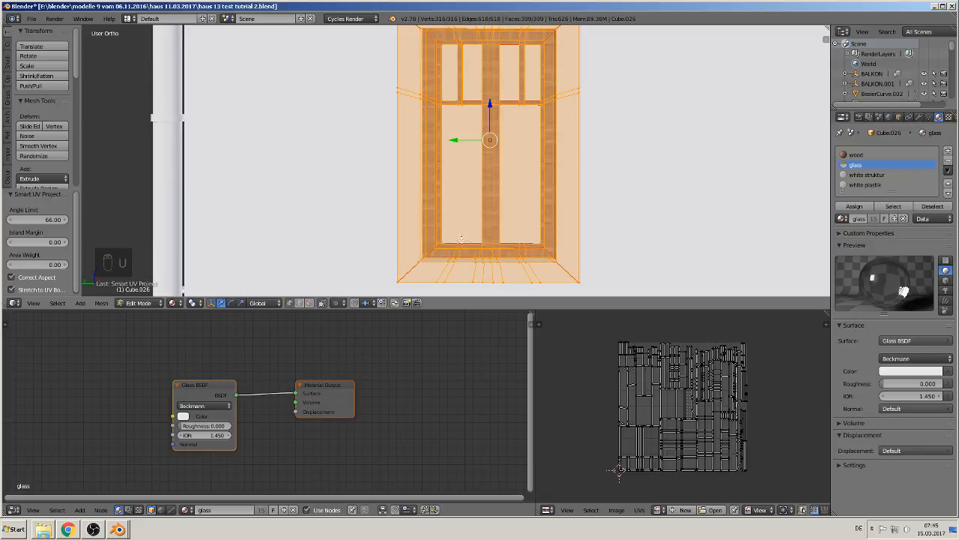
- Rotate all of this side-wall window's UVs by 90° so the grain runs vertically, and return to Object Mode
scroll(465, 236, up, 3)
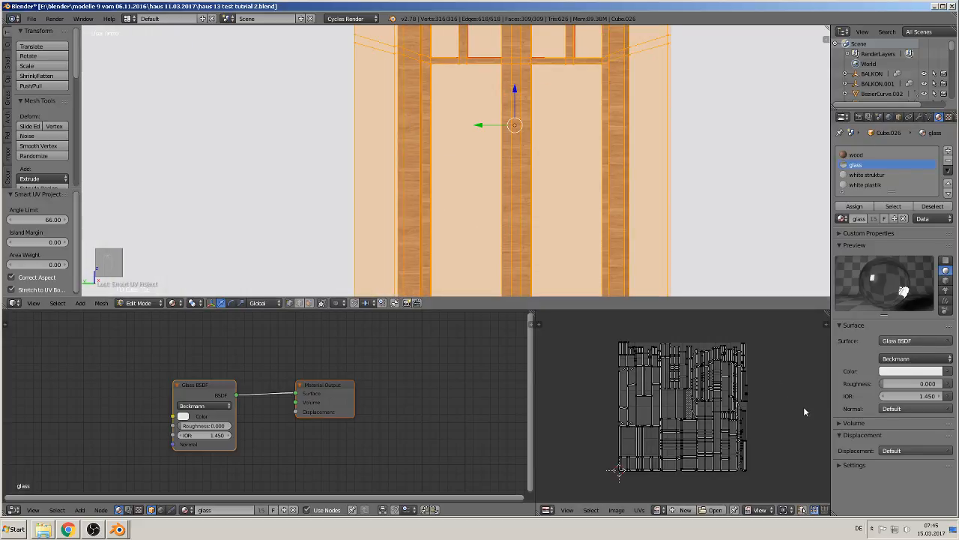
key(a)
key(r)
key(9)
key(0)
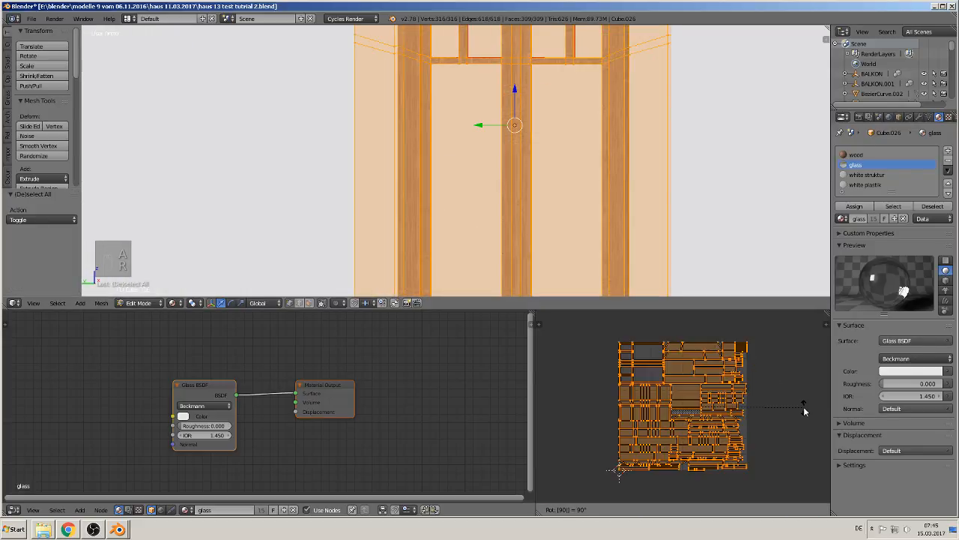
key(Return)
key(Tab)
scroll(697, 161, up, 4)
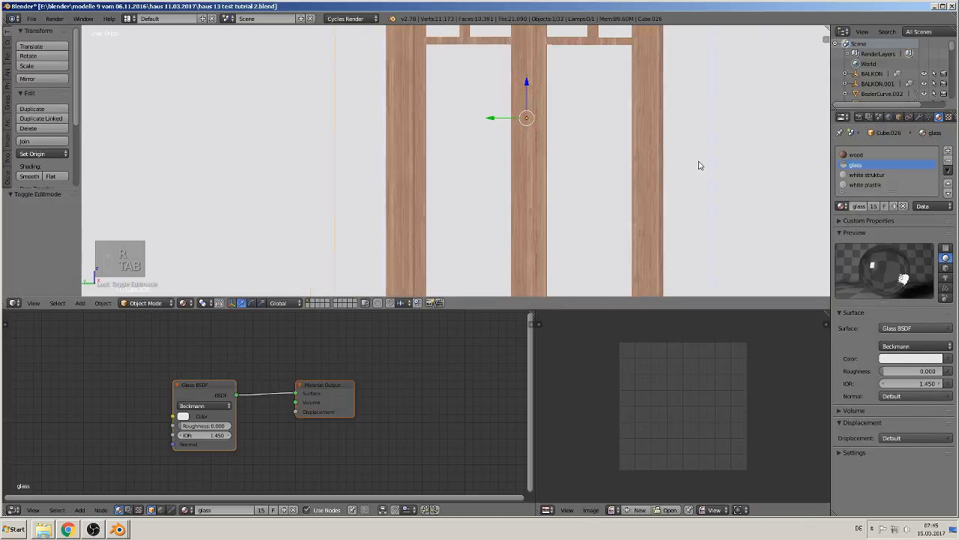
scroll(580, 272, down, 3)
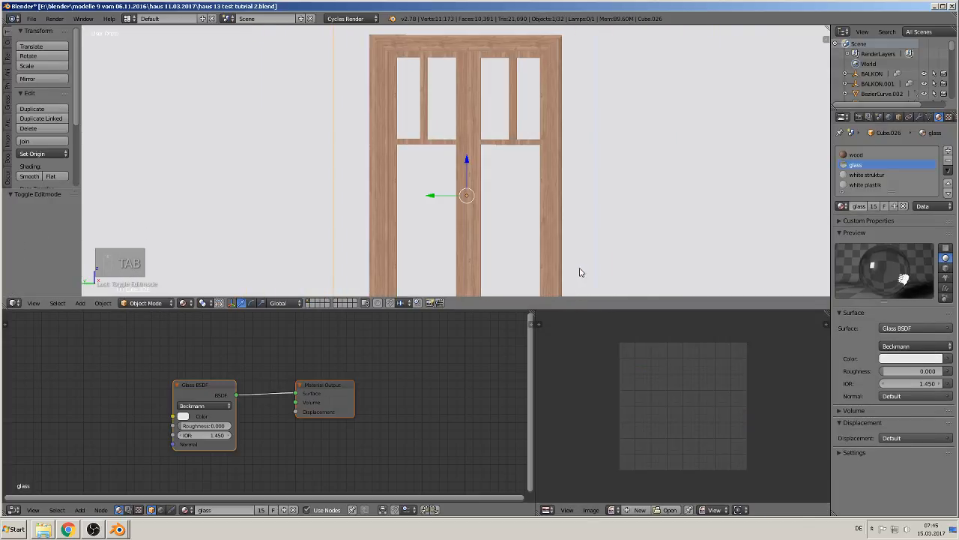
- Select the window nearest the downpipe on the wall around the corner and unwrap its whole mesh with Smart UV Project, angle limit 66
scroll(570, 271, down, 6)
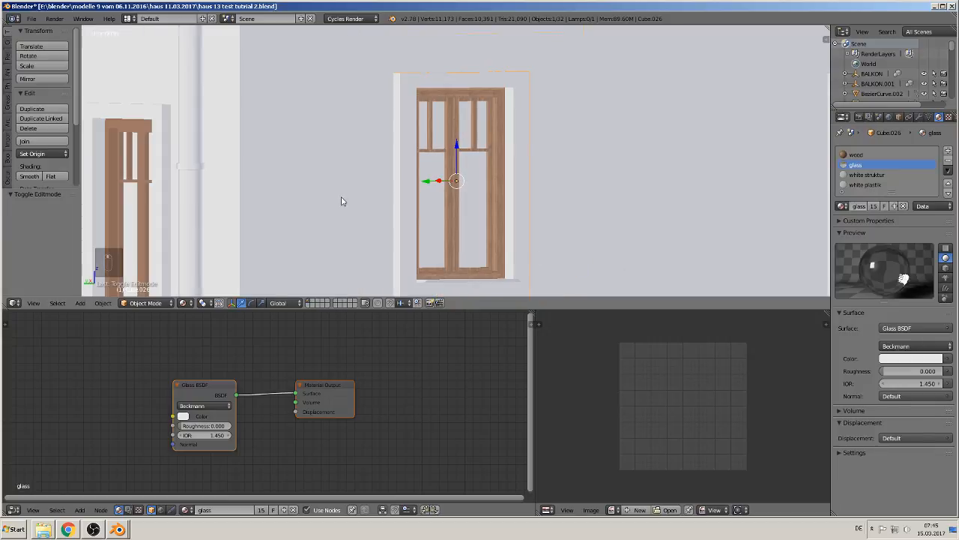
middle_drag(343, 203, 563, 189)
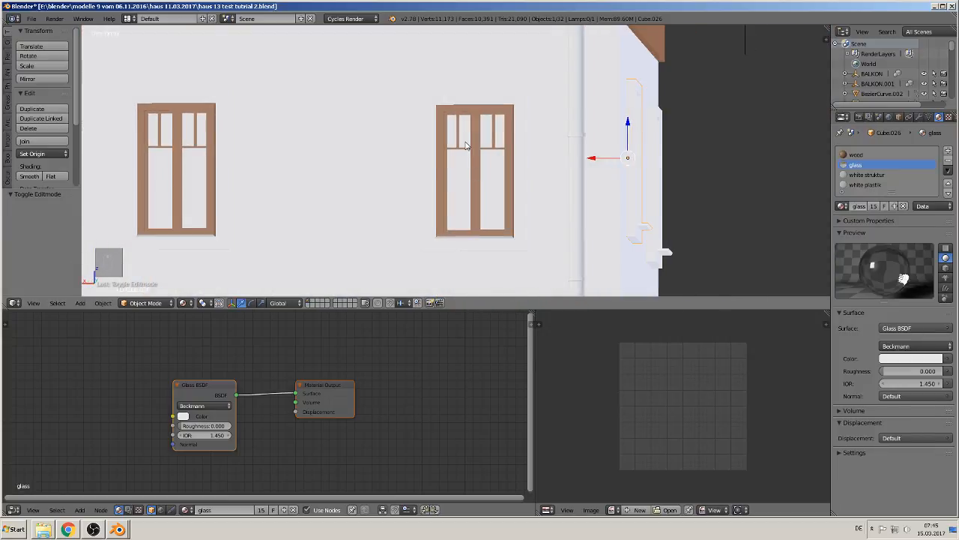
right_click(469, 146)
scroll(482, 160, up, 3)
key(Tab)
key(a)
key(a)
key(a)
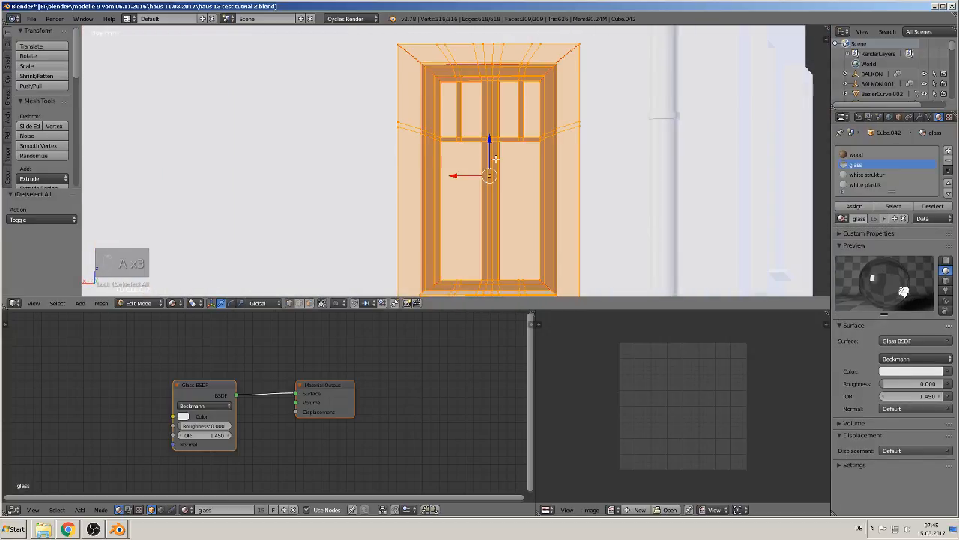
key(u)
click(495, 160)
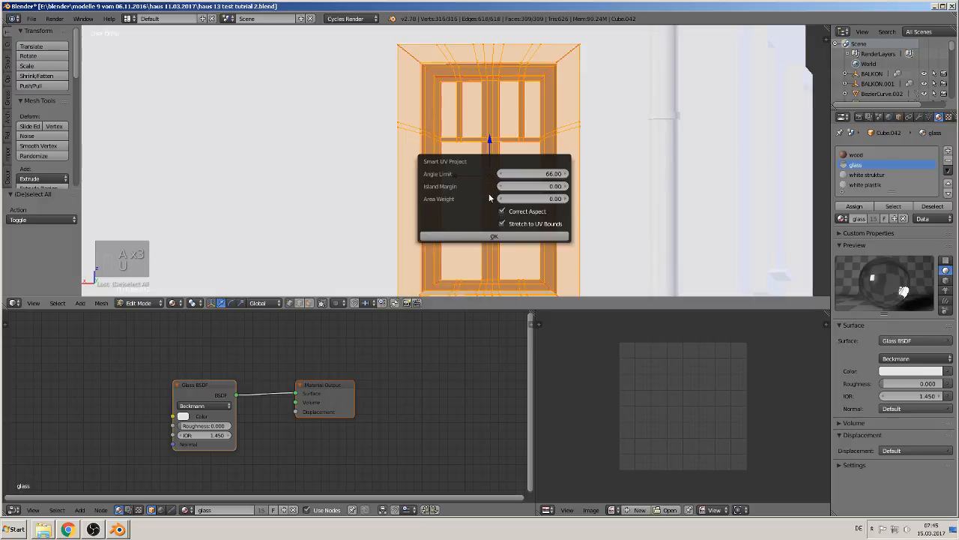
click(489, 236)
- Rotate the UVs of the window beside the downpipe by 90° and return to Object Mode
key(a)
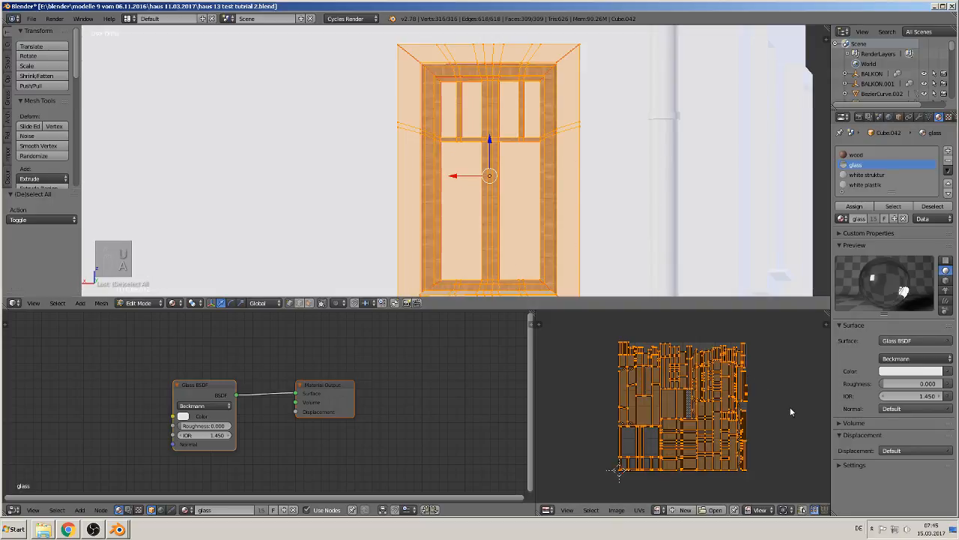
key(r)
key(9)
key(0)
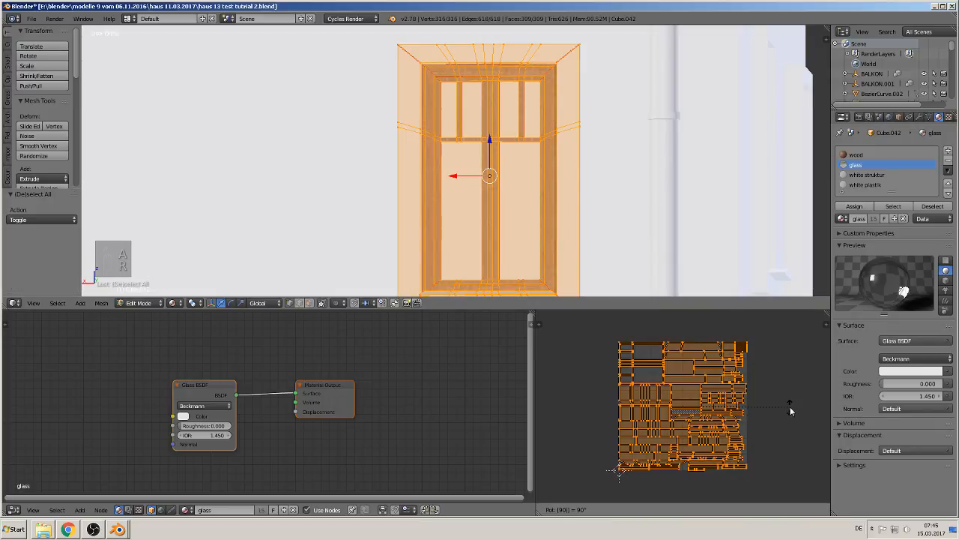
key(Return)
key(Tab)
scroll(598, 159, up, 4)
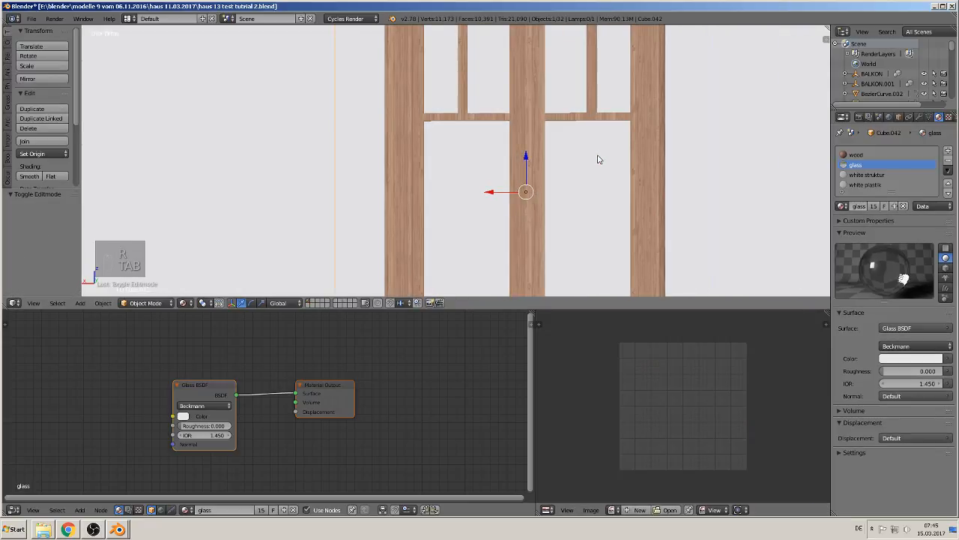
- Select the second window from the downpipe and unwrap its entire mesh with Smart UV Project at a 66 angle limit
scroll(472, 164, down, 7)
shift+middle_drag(435, 209, 644, 216)
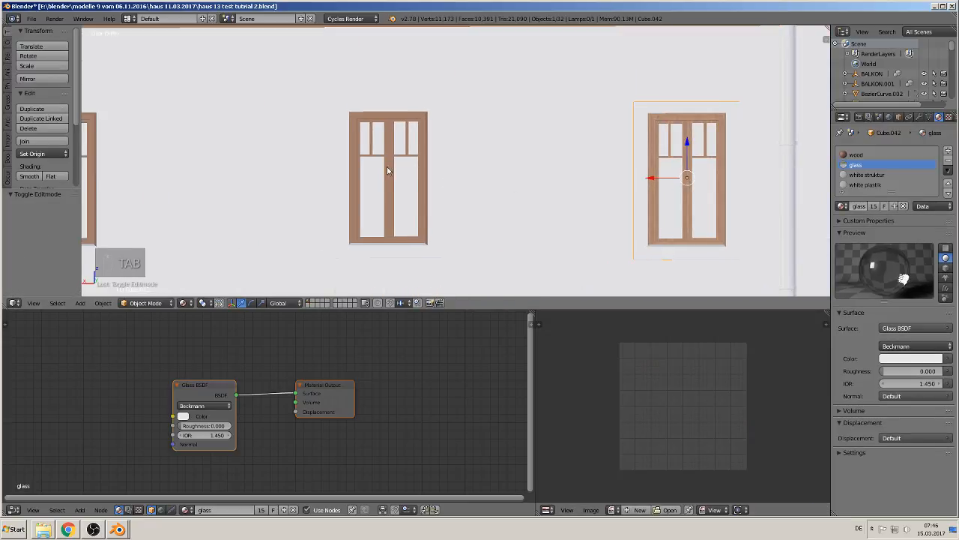
right_drag(391, 156, 392, 172)
key(Tab)
key(a)
key(a)
key(a)
key(a)
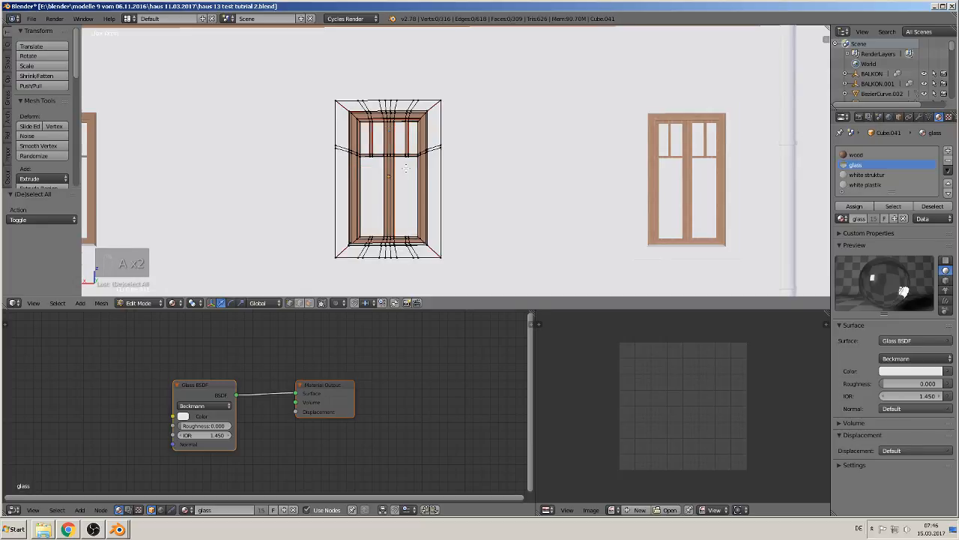
key(u)
click(405, 167)
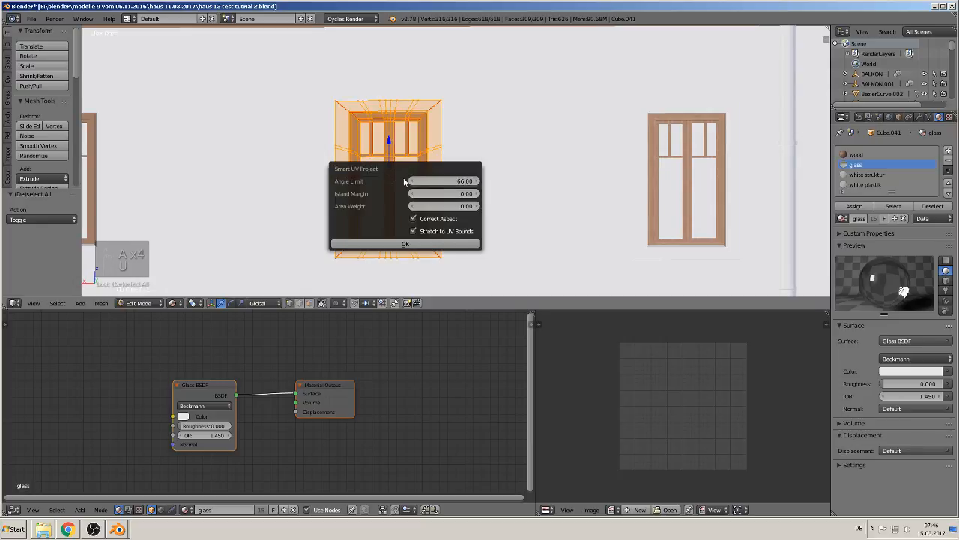
click(402, 245)
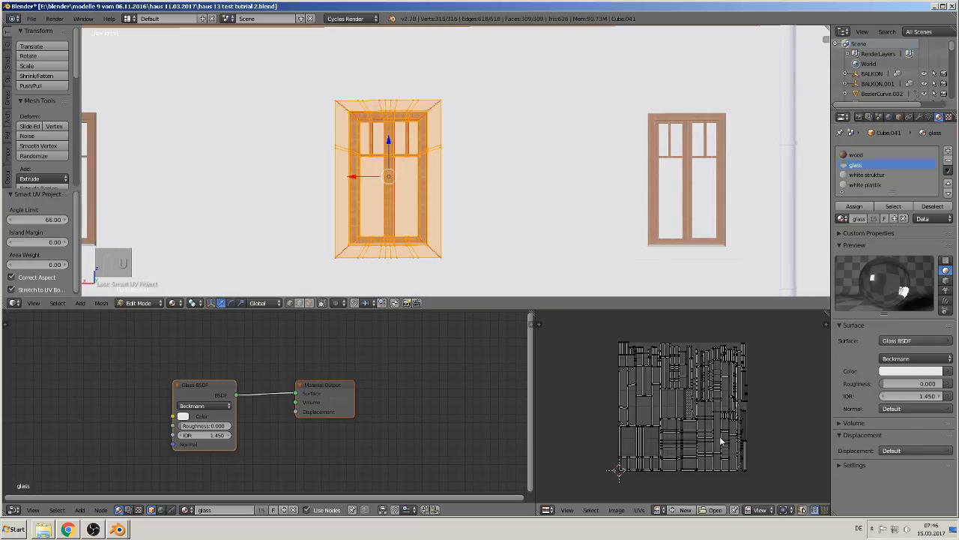
- Rotate all UVs of the second window by 90° and leave Edit Mode
text(ar90)
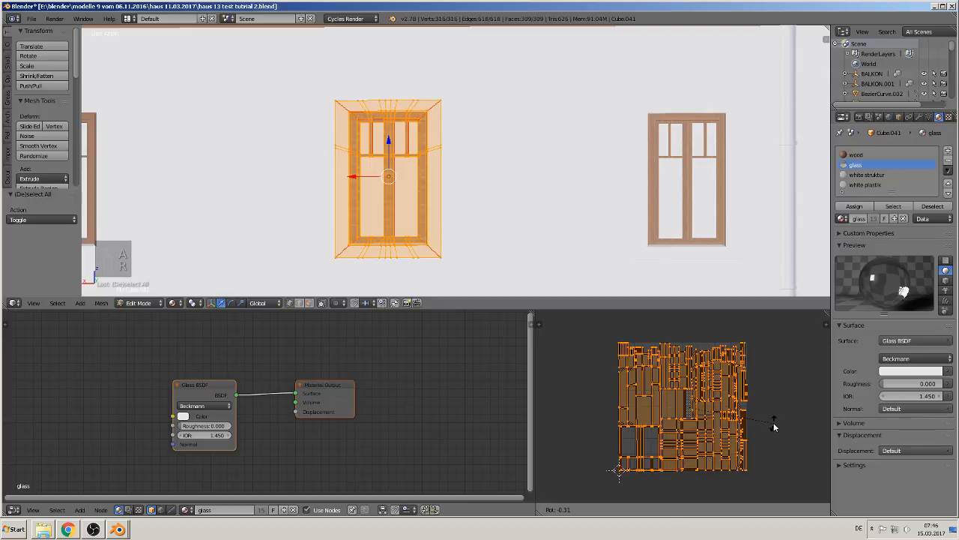
key(Return)
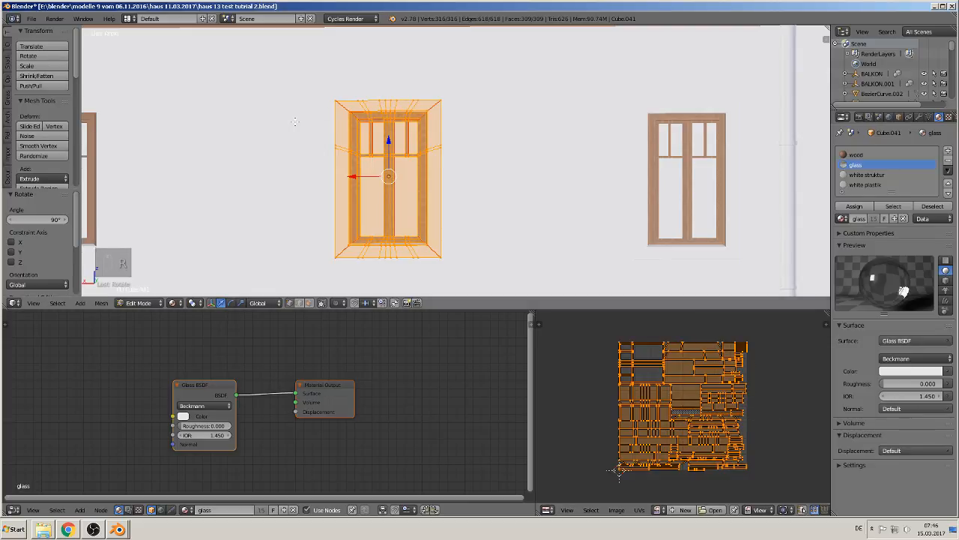
shift+middle_drag(222, 147, 672, 132)
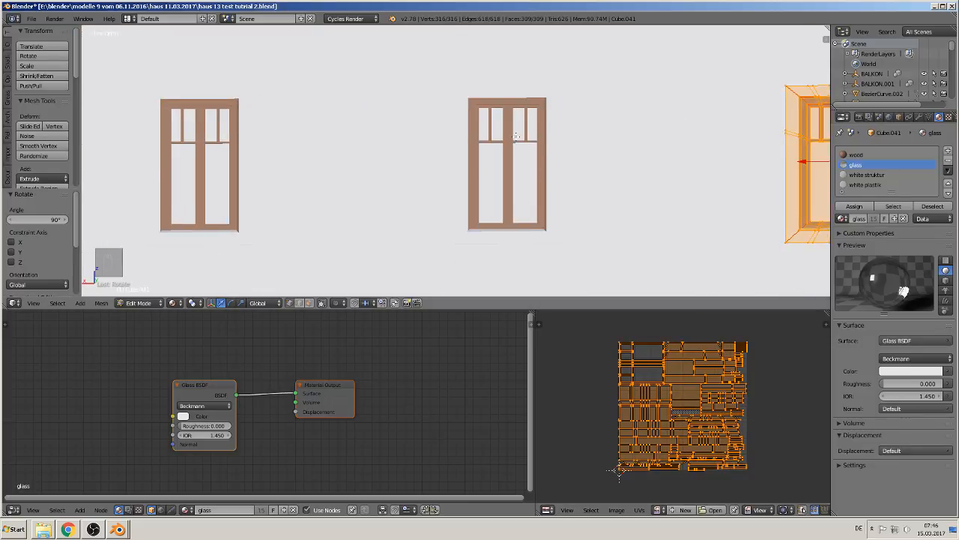
key(Tab)
- Unwrap the entire mesh of the third window along this wall with Smart UV Project, angle limit 66
key(Tab)
key(a)
key(a)
key(a)
key(a)
key(a)
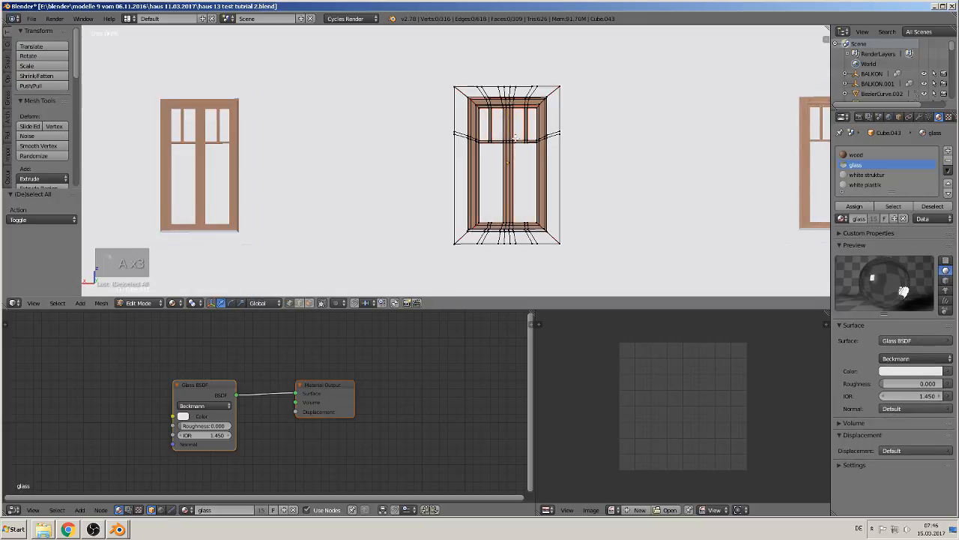
key(u)
click(515, 140)
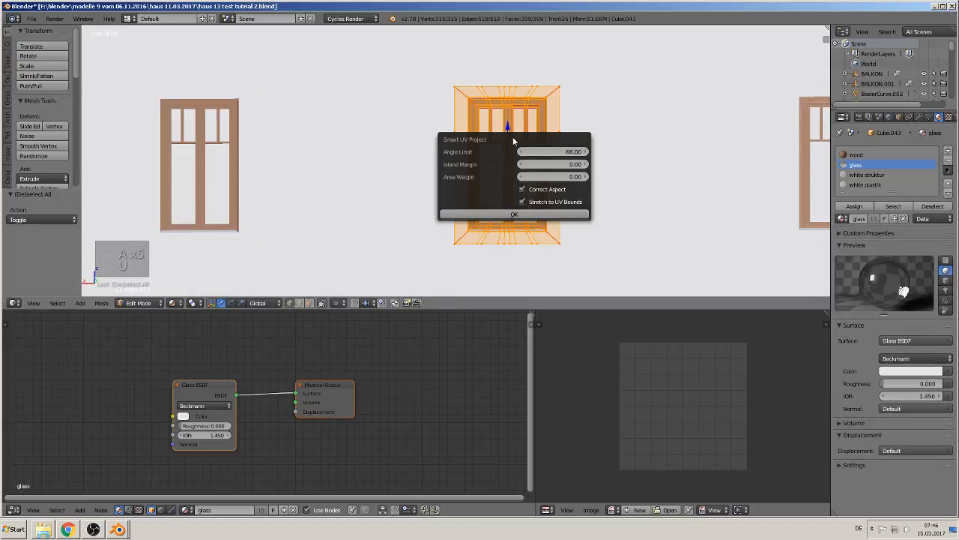
click(514, 218)
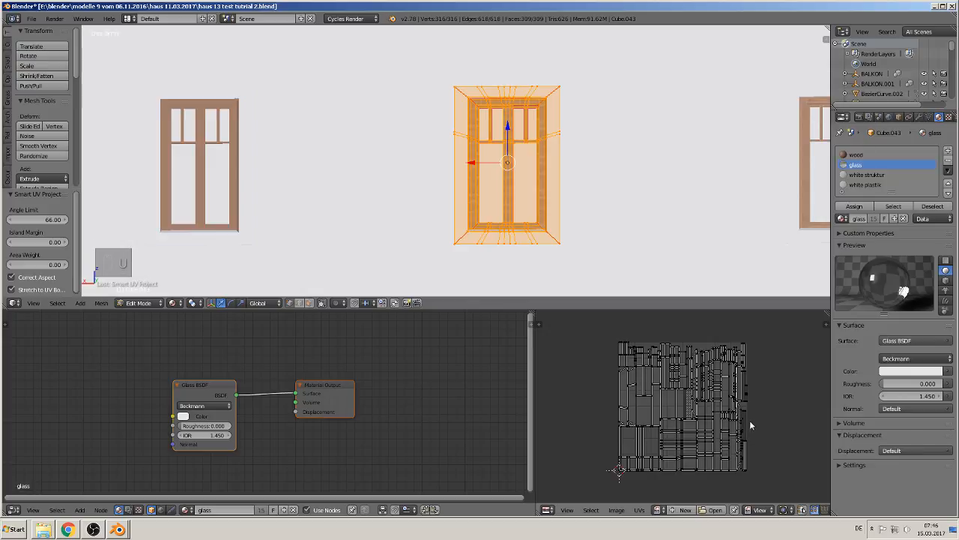
- Rotate the third window's UVs by 90° and return to Object Mode
text(ar90)
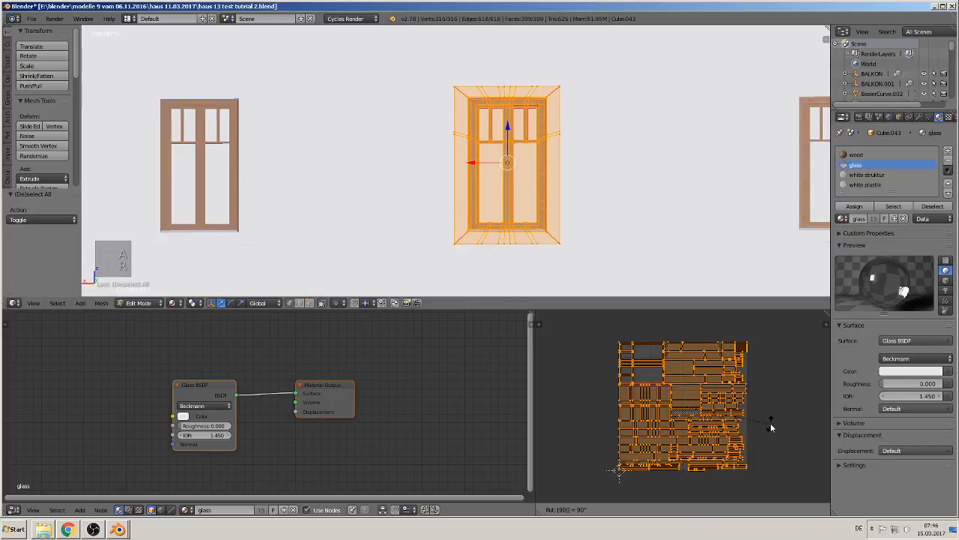
click(774, 422)
key(Tab)
- Select the last window at the far end of this wall and unwrap its whole mesh with Smart UV Project, angle limit 66
scroll(482, 149, up, 2)
shift+middle_drag(469, 149, 677, 159)
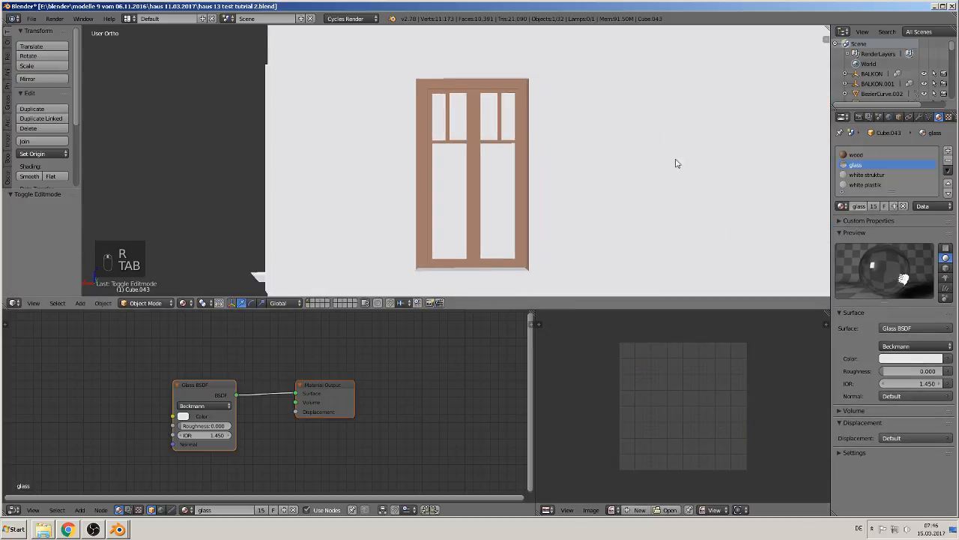
right_click(490, 115)
key(Tab)
key(a)
key(a)
key(a)
key(a)
key(a)
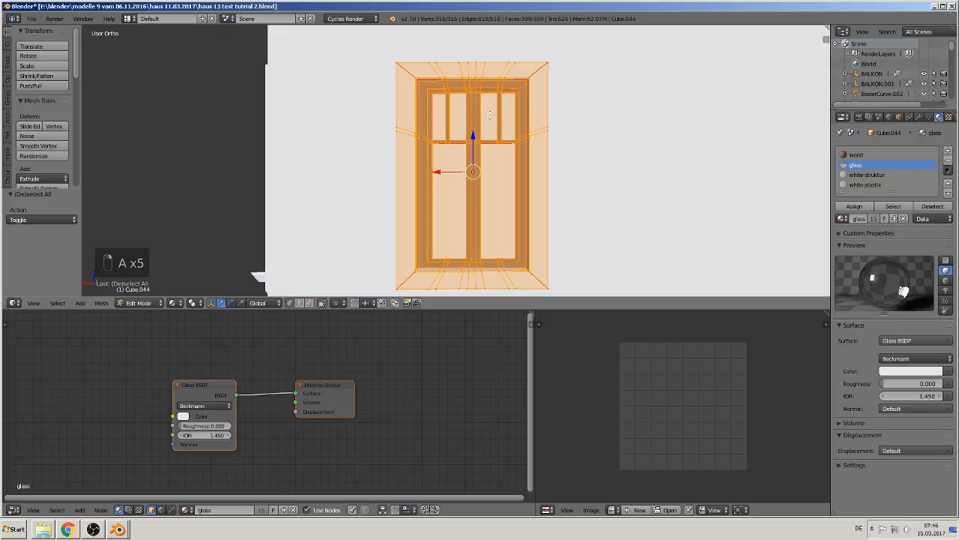
key(u)
click(490, 123)
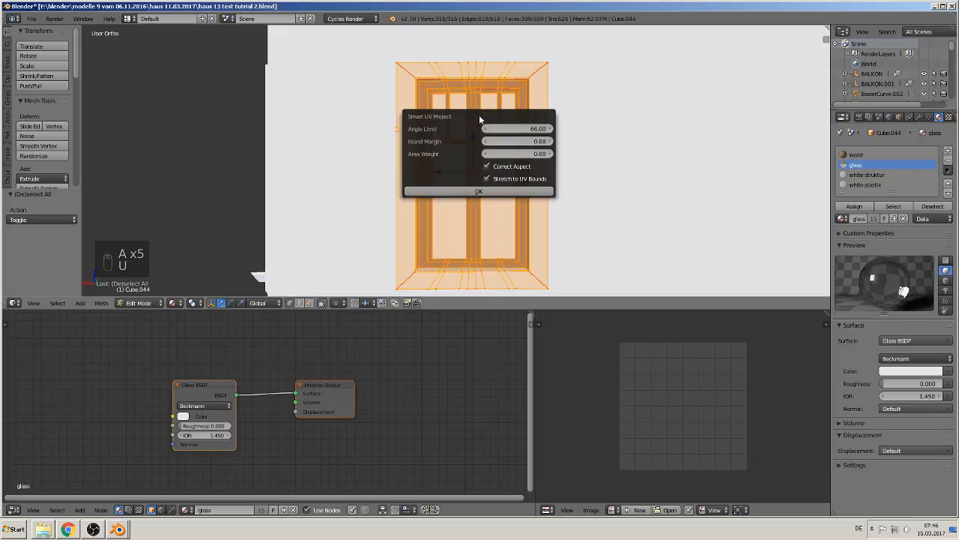
click(477, 194)
- Rotate all UVs of the far-end window by 90° and return to Object Mode
text(a)
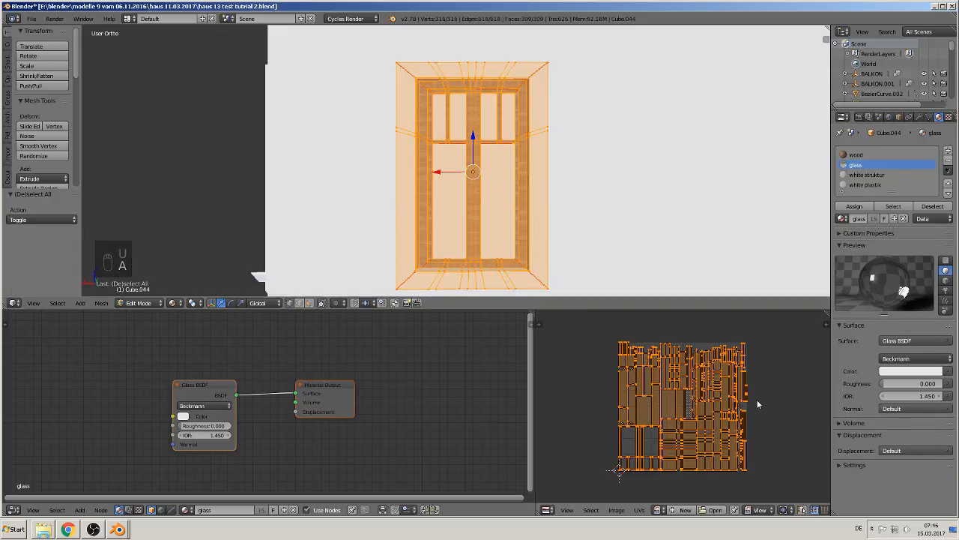
text(r90)
key(Return)
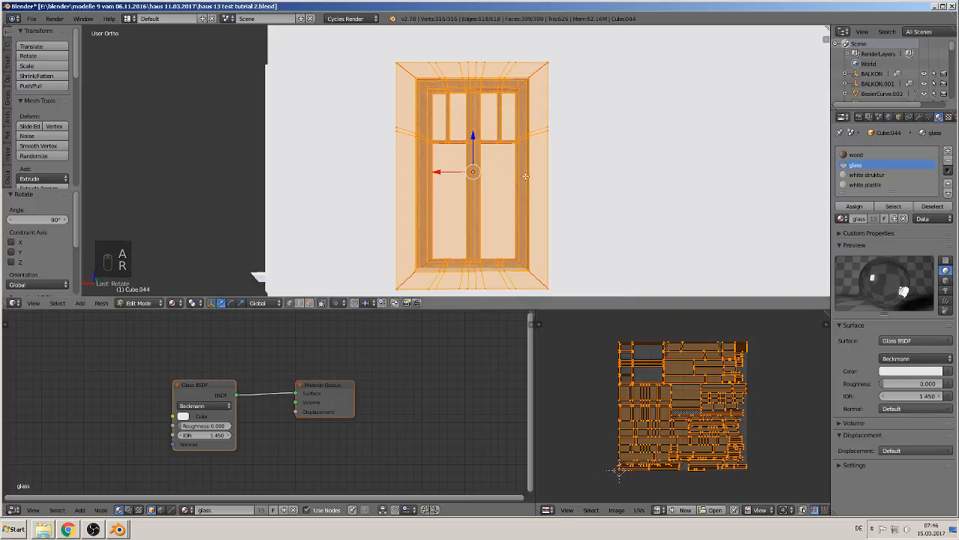
key(a)
middle_drag(381, 170, 604, 173)
key(Tab)
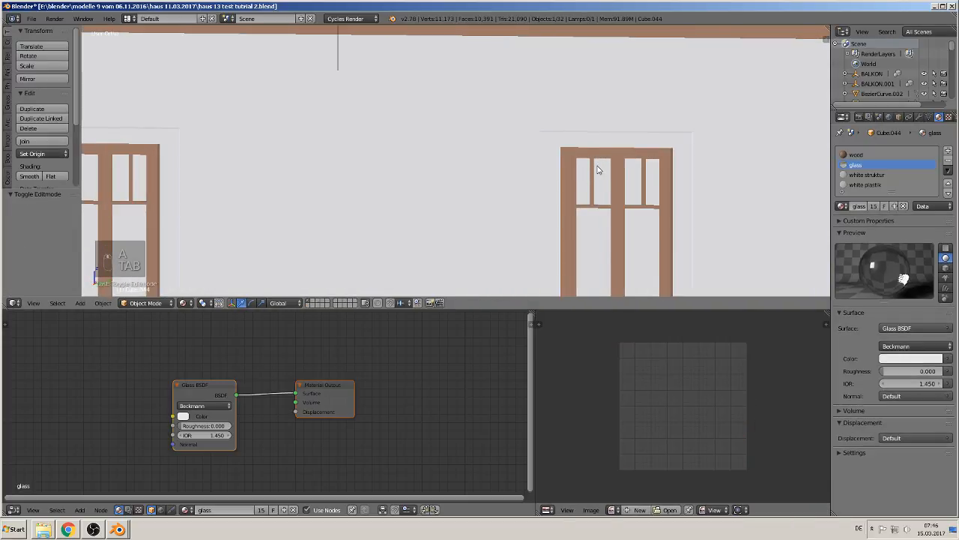
- Unwrap the whole mesh of the window nearest the house corner on this wall with Smart UV Project, angle limit 66
scroll(599, 166, down, 2)
key(Tab)
key(a)
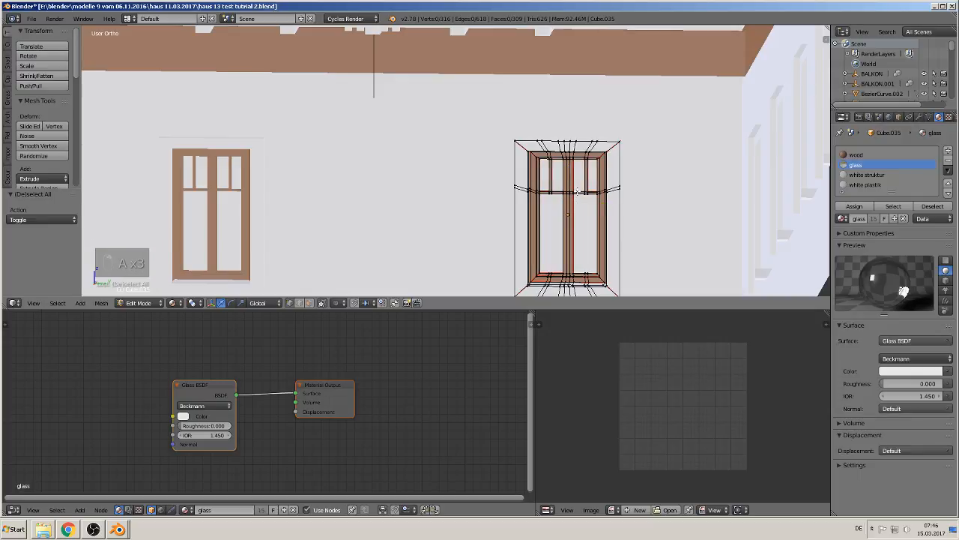
key(a)
key(u)
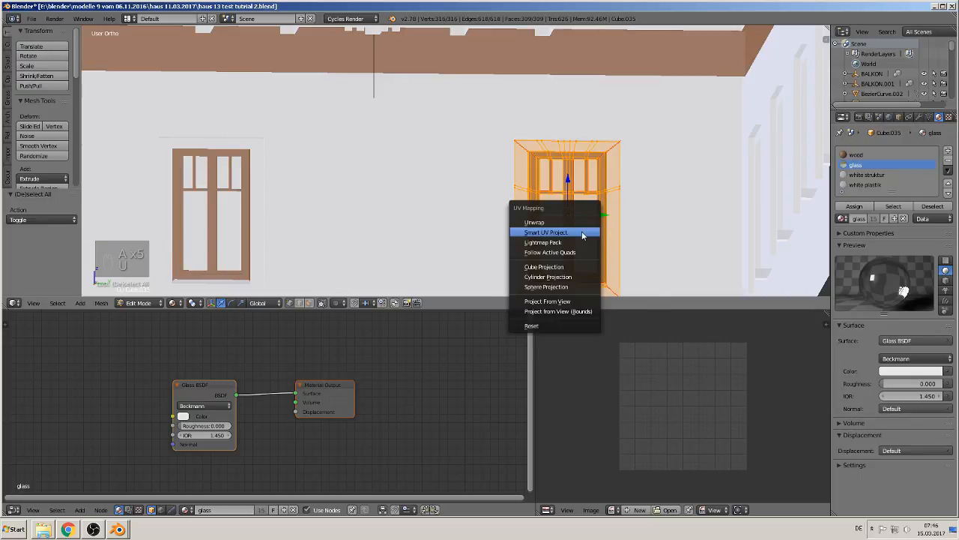
click(583, 235)
click(578, 306)
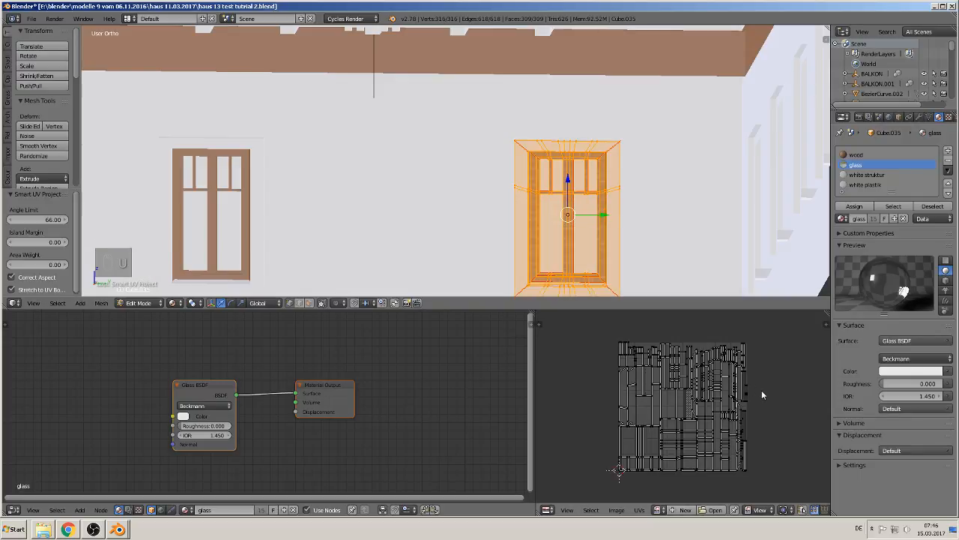
- Rotate all UVs of the corner-side window by 90° and return to Object Mode
text(ar90)
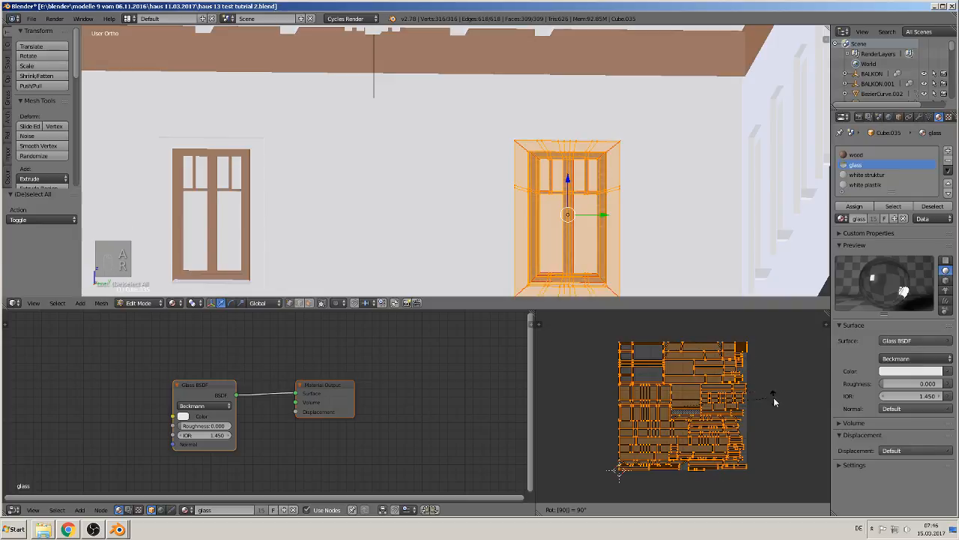
key(Return)
shift+middle_drag(215, 87, 426, 54)
key(Tab)
- Select the neighbouring untextured window on the same wall and unwrap its whole mesh with Smart UV Project, angle limit 66
right_click(410, 156)
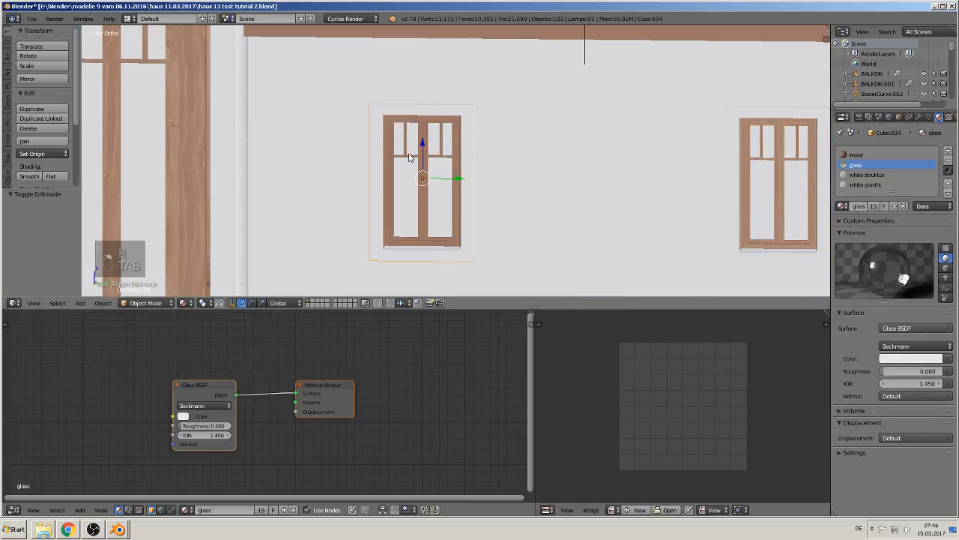
key(Tab)
key(a)
key(a)
key(a)
key(a)
key(a)
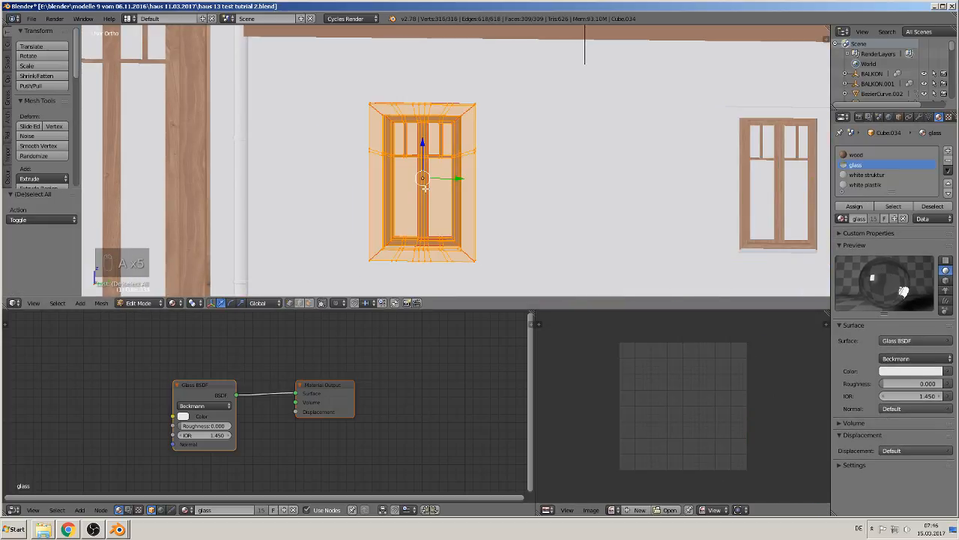
key(u)
click(428, 188)
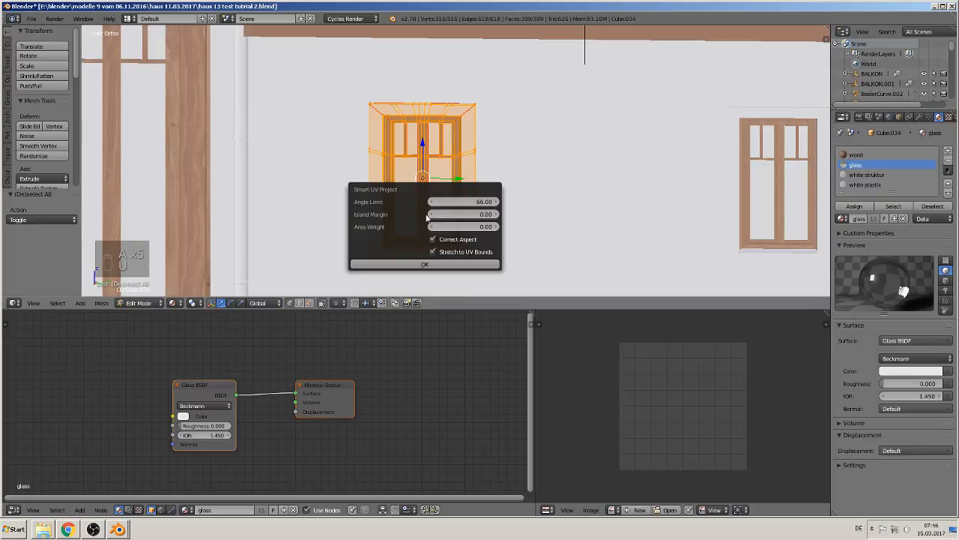
click(420, 264)
- Rotate all UVs of this neighbouring window by 90°, deselect its mesh and return to Object Mode
text(a)
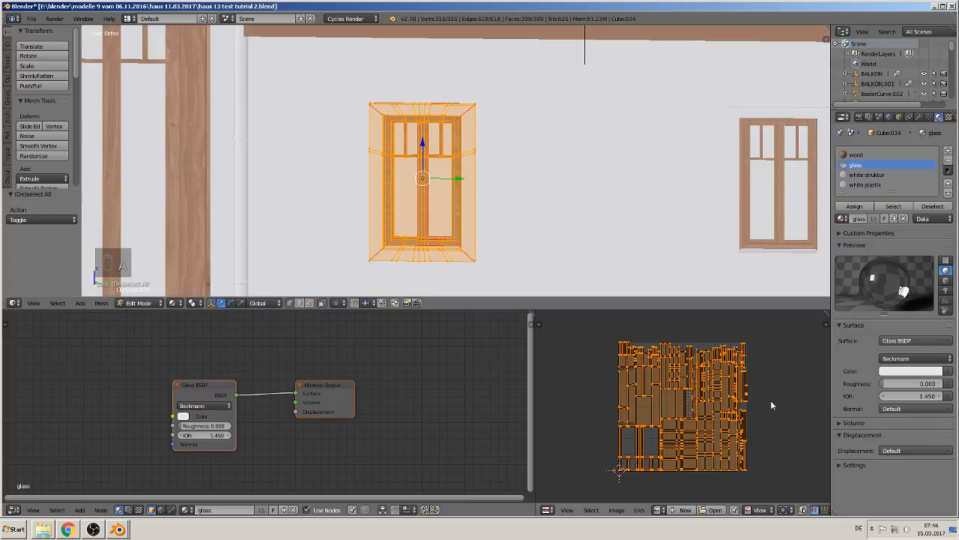
text(r90)
click(771, 403)
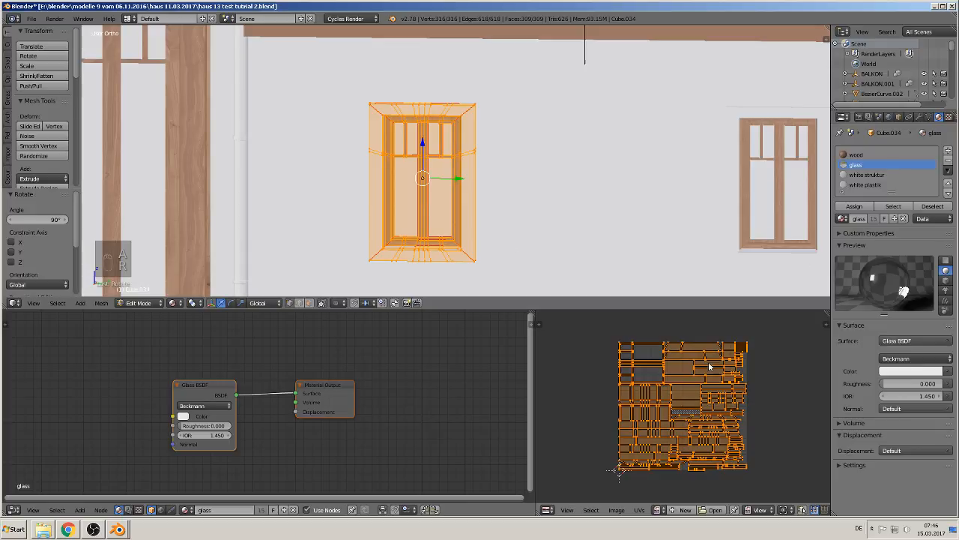
key(a)
scroll(402, 218, down, 5)
scroll(403, 218, up, 5)
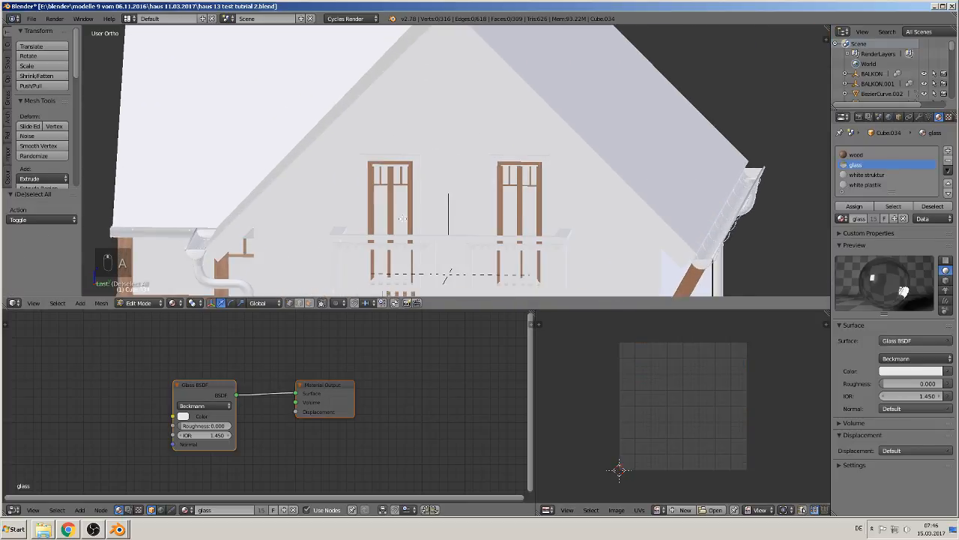
scroll(403, 218, up, 1)
key(Tab)
- Select the left of the two gable windows above the balconies and unwrap its whole mesh with Smart UV Project, angle limit 66
right_click(389, 190)
scroll(400, 221, up, 4)
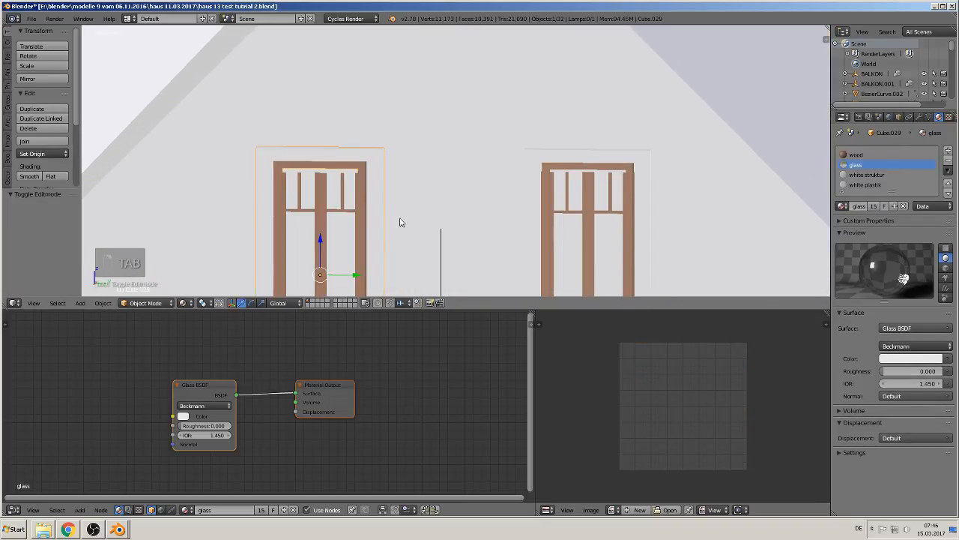
scroll(400, 221, down, 2)
scroll(448, 158, up, 3)
key(Tab)
key(a)
key(a)
key(a)
key(a)
key(a)
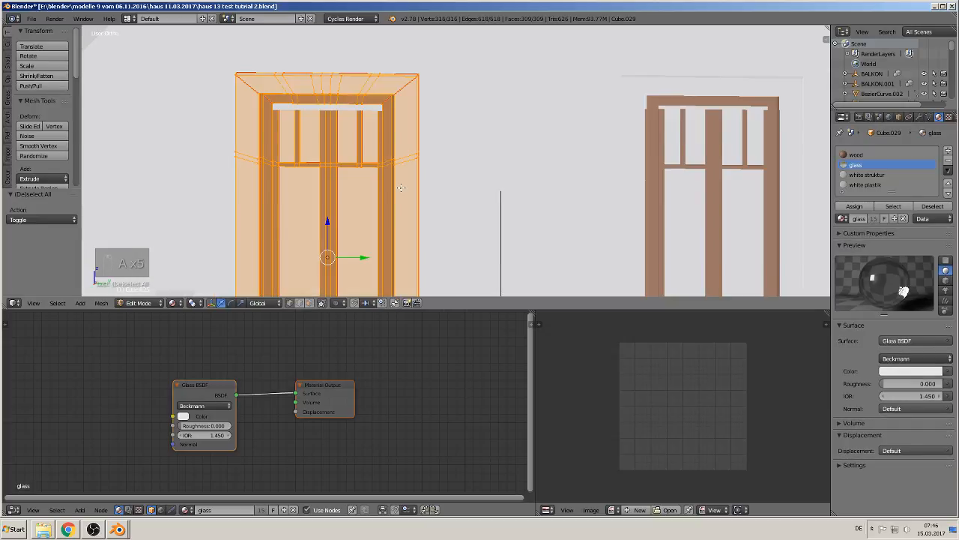
key(u)
click(406, 184)
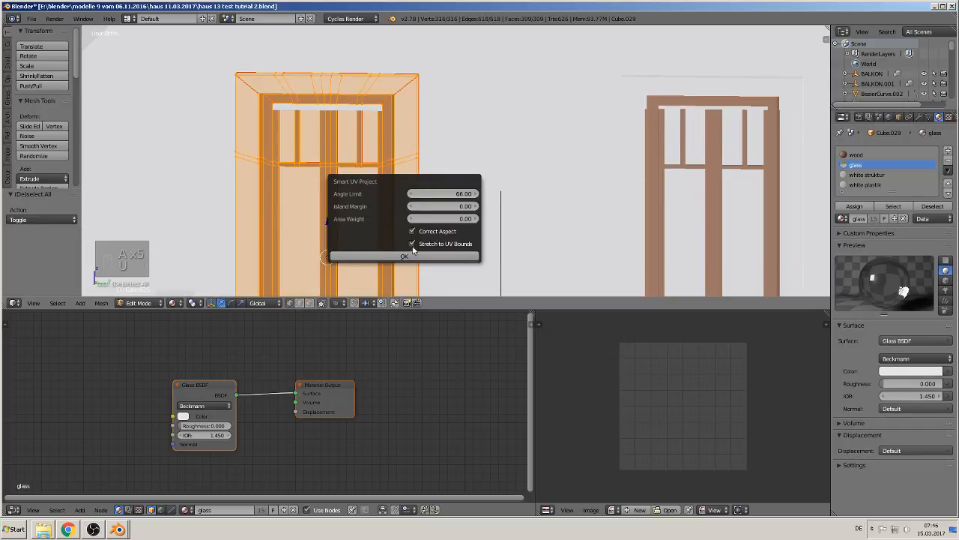
click(413, 256)
- Rotate all UVs of the left gable window by 90° and return to Object Mode
key(a)
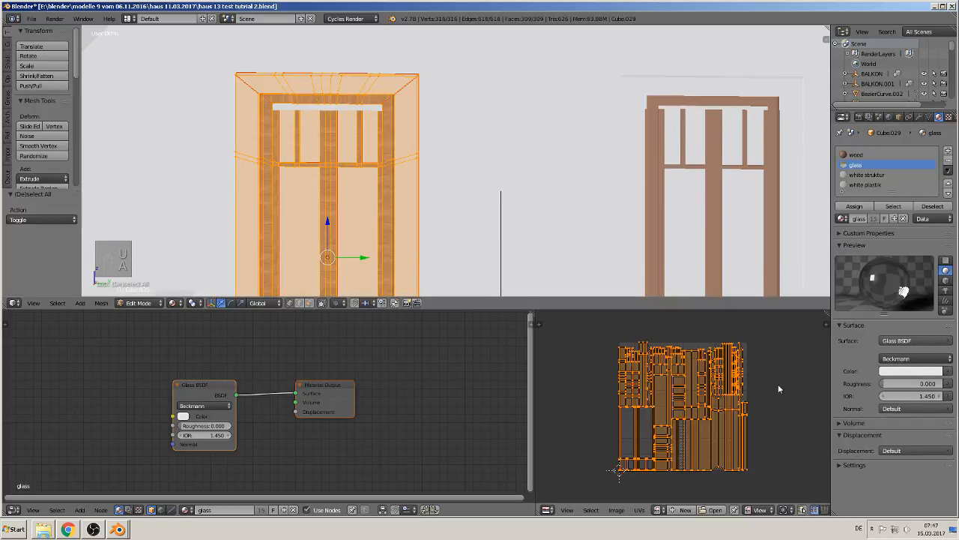
key(r)
key(9)
right_click(778, 383)
key(Tab)
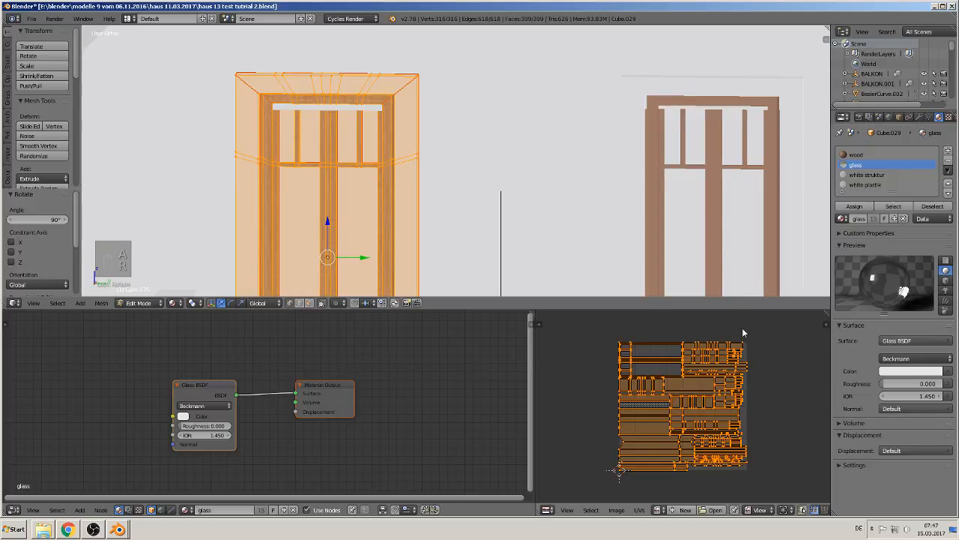
- Select the right gable window and unwrap its whole mesh with Smart UV Project, angle limit 66
right_click(717, 135)
key(Tab)
key(a)
key(a)
key(a)
key(a)
key(a)
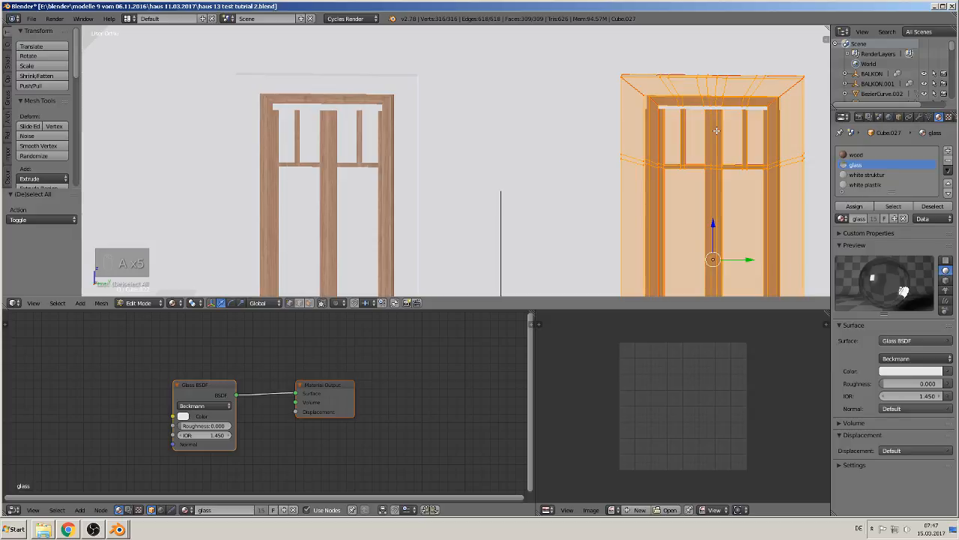
key(u)
click(716, 133)
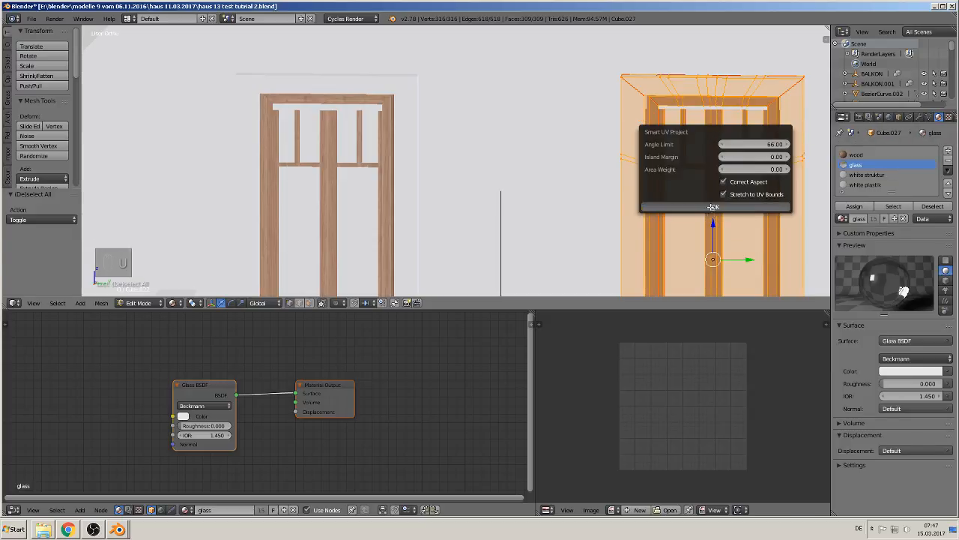
click(712, 207)
- Rotate all UVs of the right gable window by 90° and return to Object Mode
key(a)
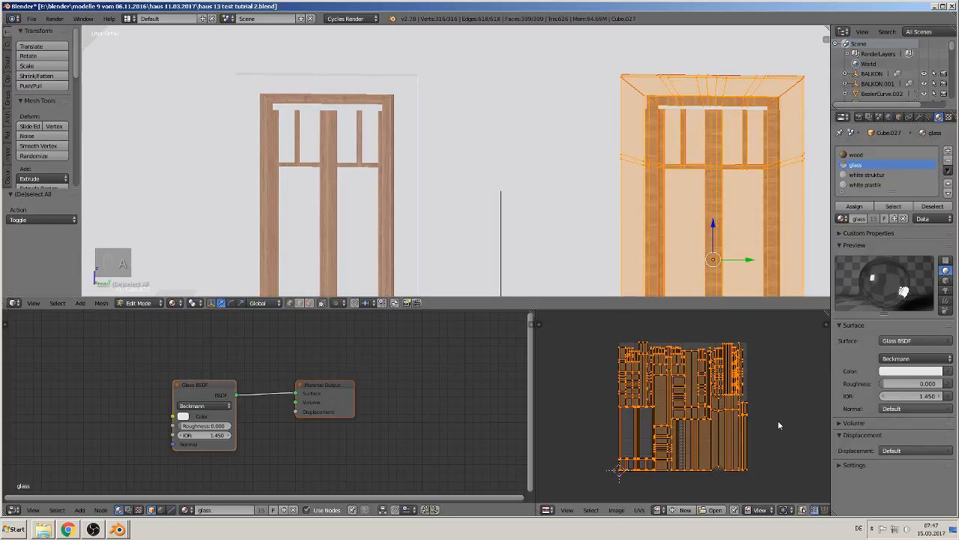
text(r90)
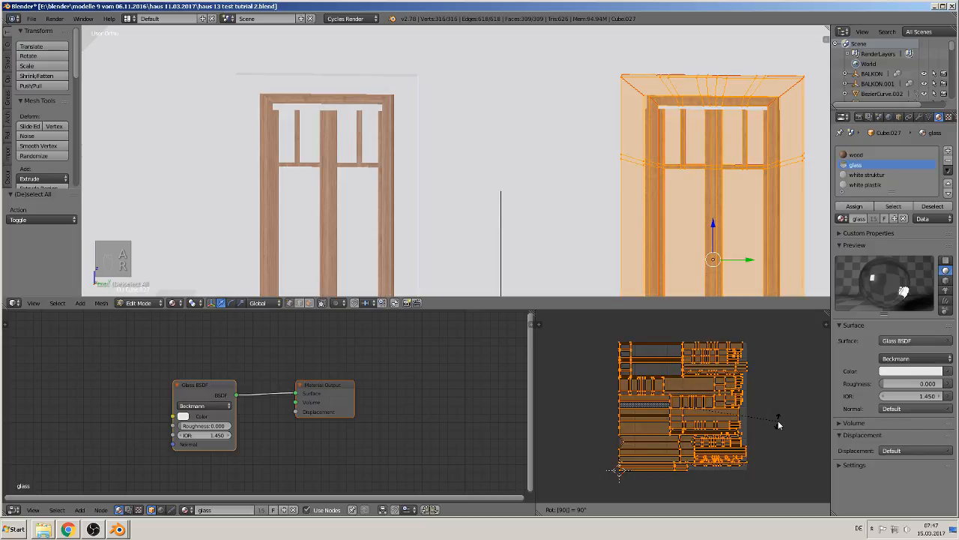
key(Return)
key(Tab)
- Select the ground-floor window to the right of the timber-framed bay and unwrap its whole mesh with Smart UV Project, angle limit 66
scroll(477, 245, down, 3)
shift+middle_drag(421, 263, 699, 109)
shift+middle_drag(633, 157, 632, 30)
shift+middle_drag(589, 419, 594, 417)
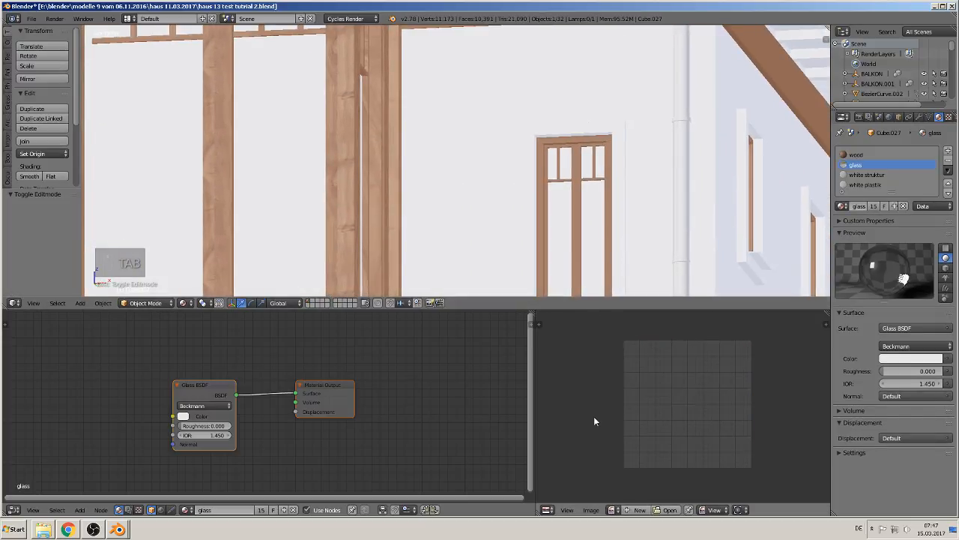
middle_drag(610, 193, 606, 109)
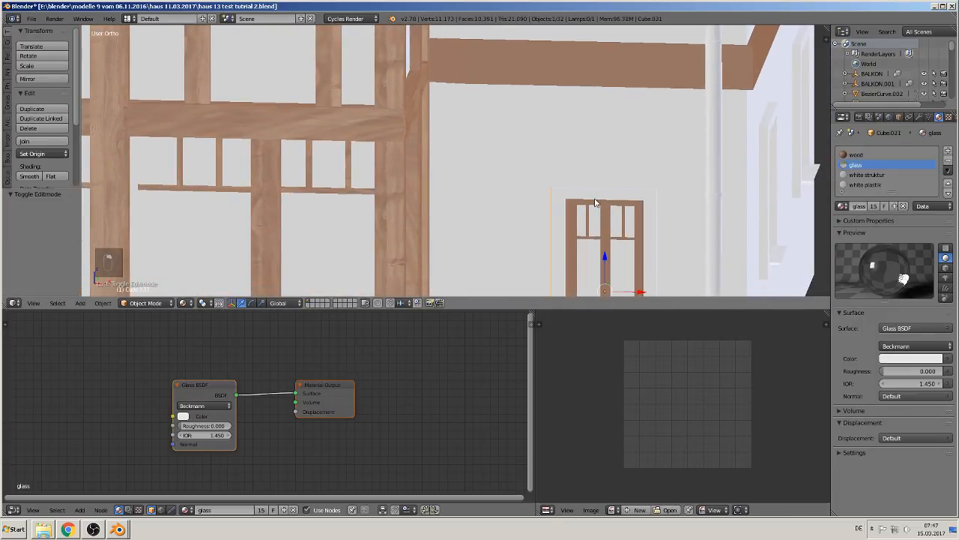
key(Tab)
key(a)
key(a)
key(a)
key(a)
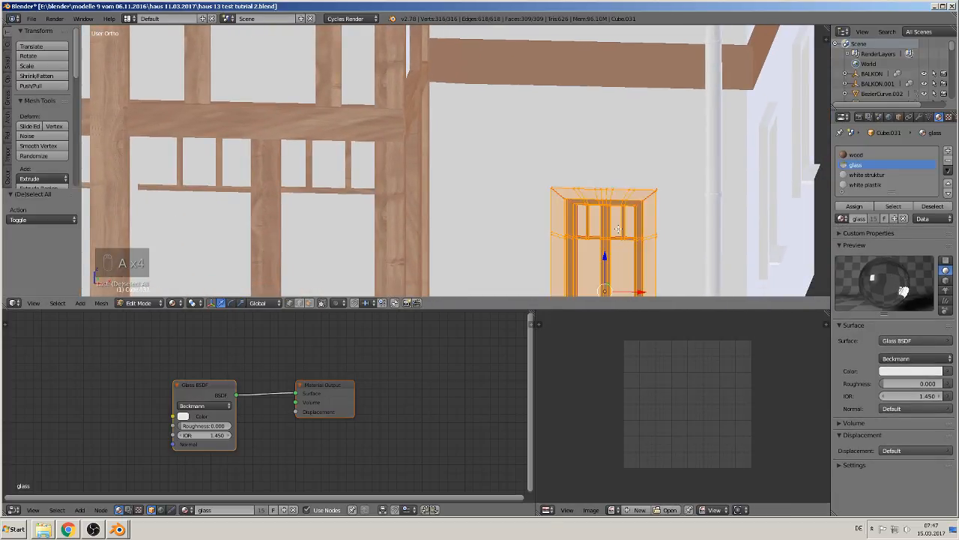
key(u)
click(617, 228)
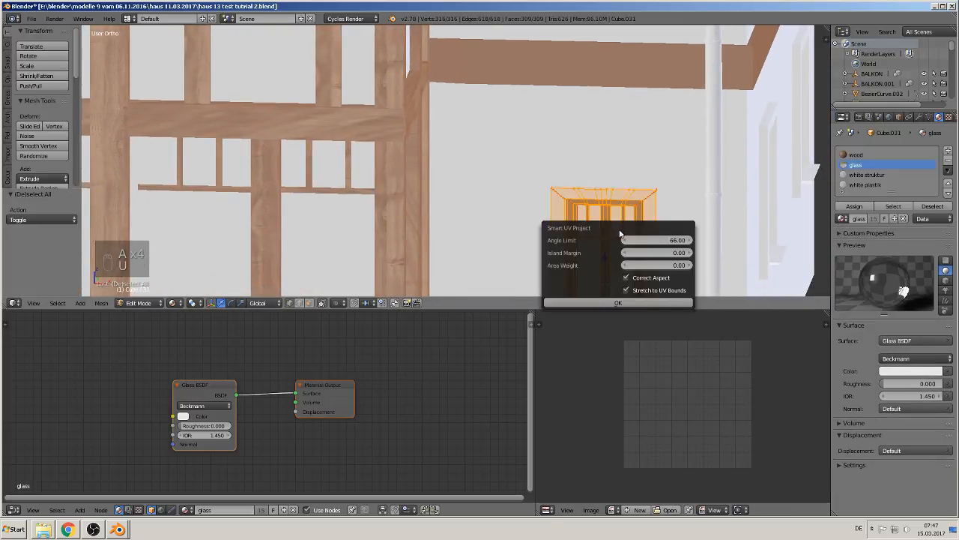
click(614, 302)
- Rotate all UVs of the ground-floor window beside the bay by 90° and return to Object Mode
text(ar)
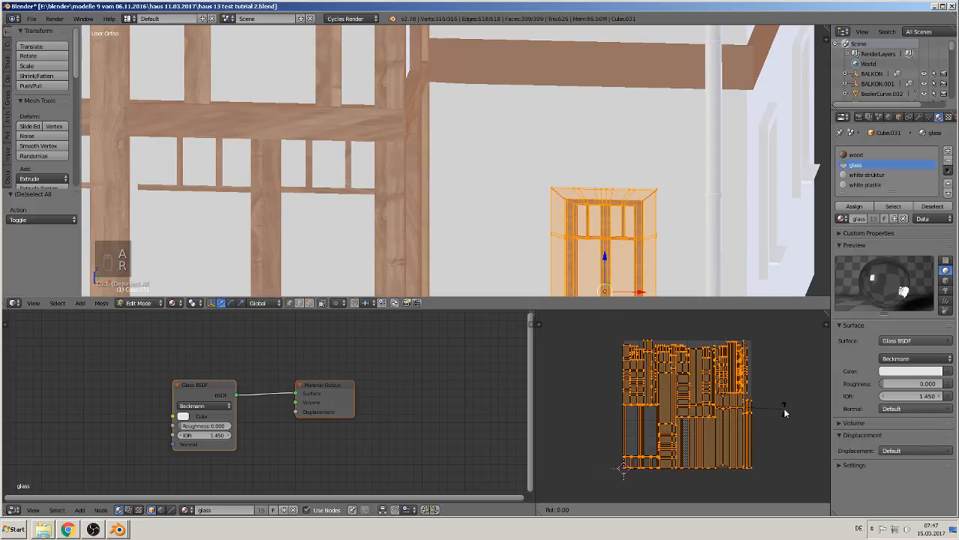
text(90)
key(Return)
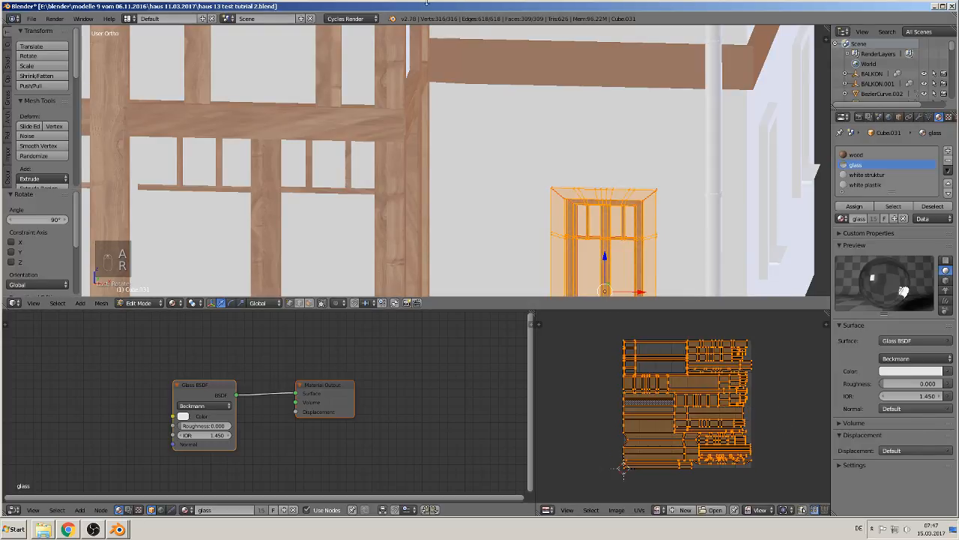
scroll(375, 180, down, 6)
shift+middle_drag(370, 194, 478, 173)
scroll(282, 143, up, 4)
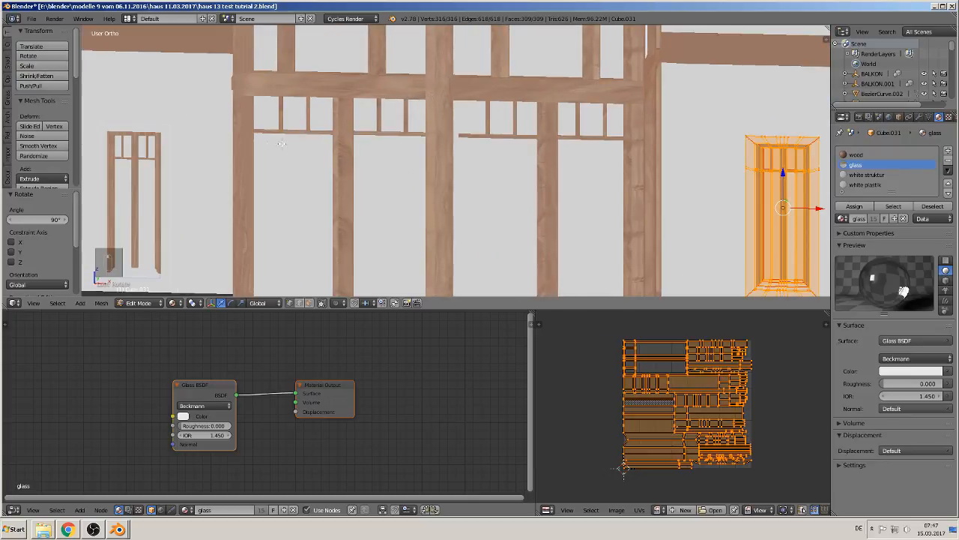
shift+middle_drag(282, 144, 543, 171)
scroll(478, 192, up, 2)
scroll(379, 198, down, 5)
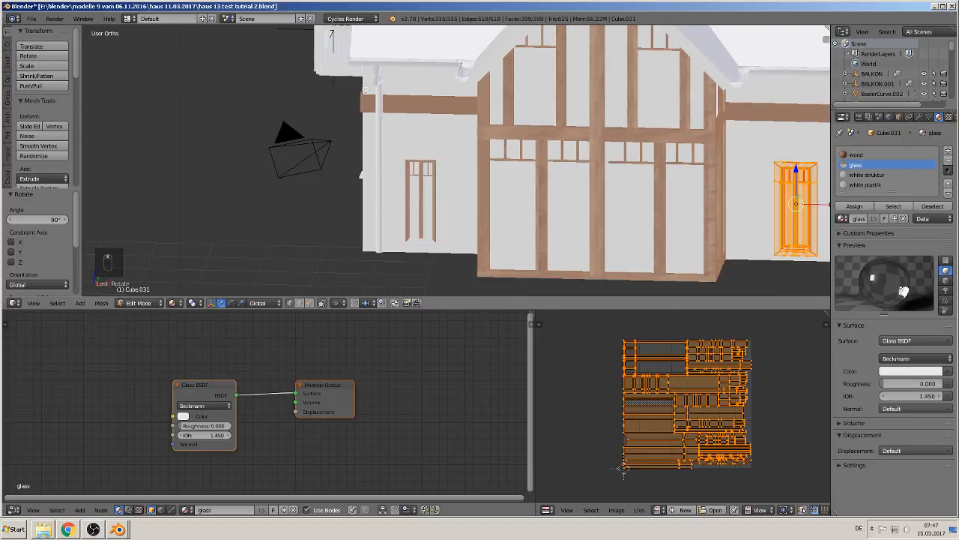
shift+middle_drag(368, 87, 498, 177)
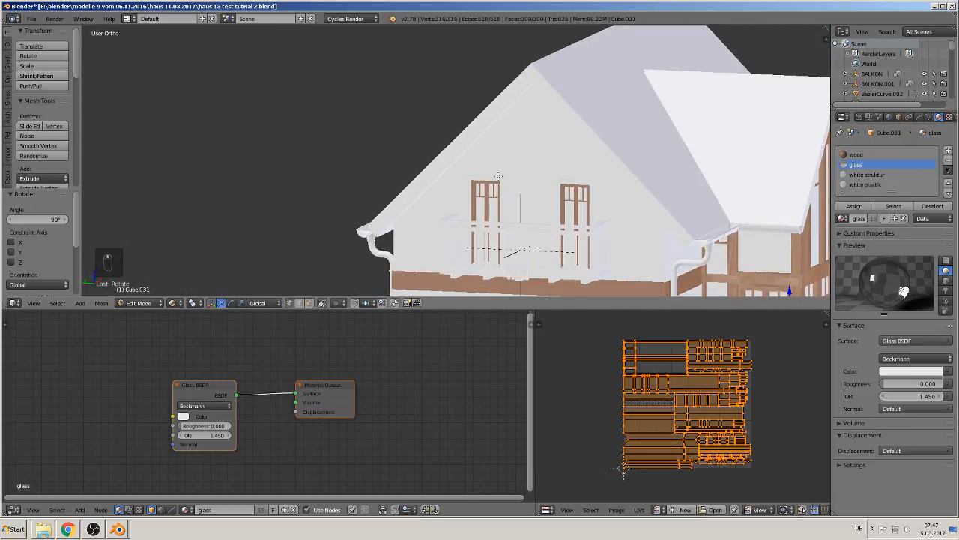
scroll(499, 177, up, 6)
key(Tab)
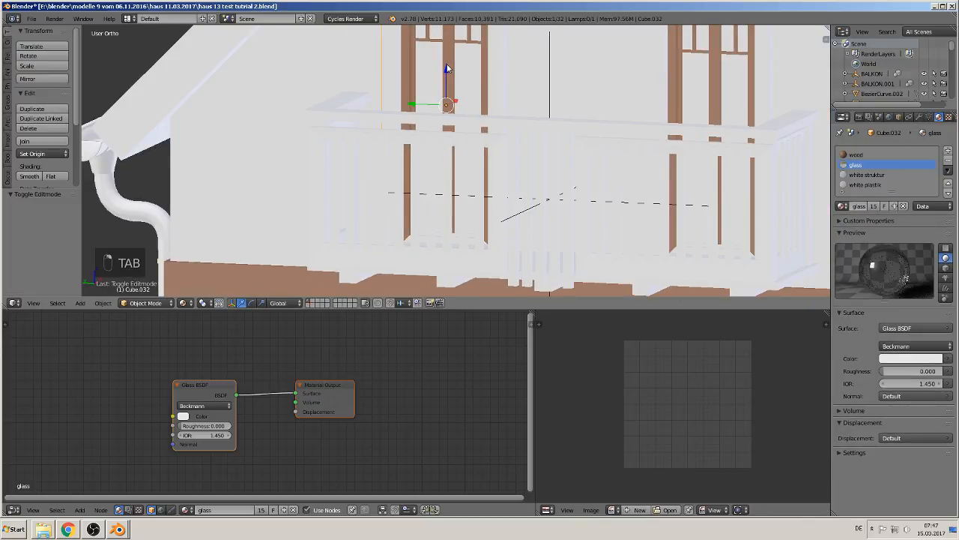
- Unwrap the whole mesh of the left window behind the balcony on the other gable with Smart UV Project, angle limit 66
shift+middle_drag(447, 69, 397, 142)
key(Tab)
key(a)
key(a)
key(a)
key(a)
key(a)
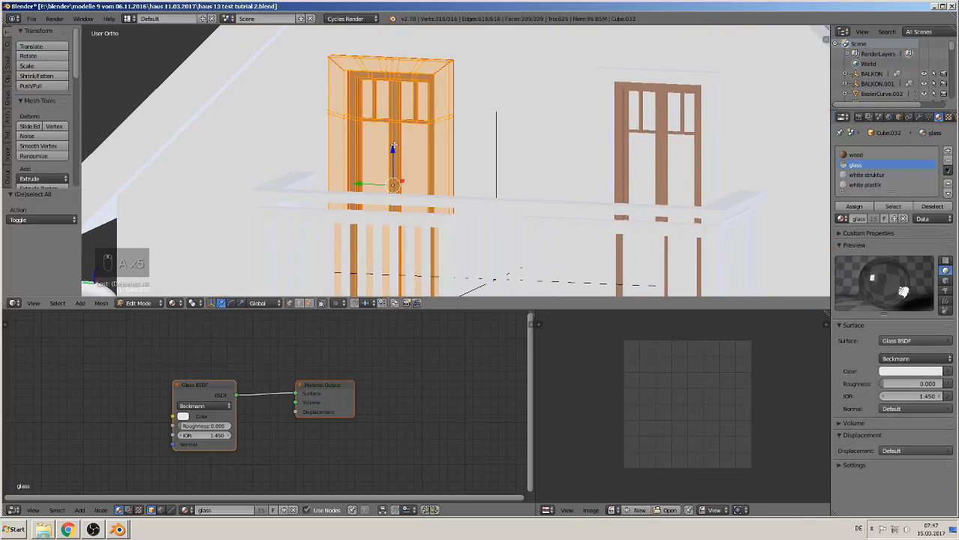
key(u)
click(395, 148)
click(390, 219)
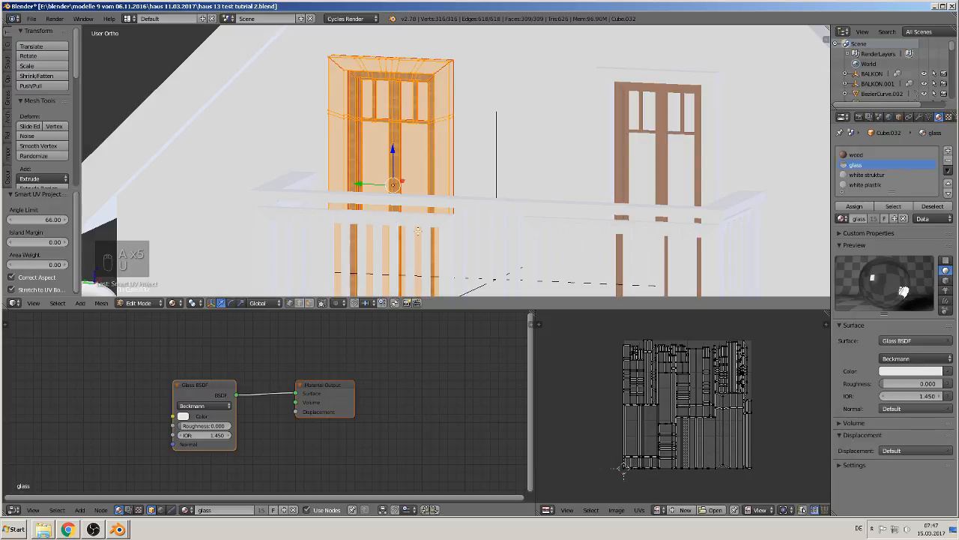
- Rotate all UVs of the left balcony window by 90° and return to Object Mode
text(ar90)
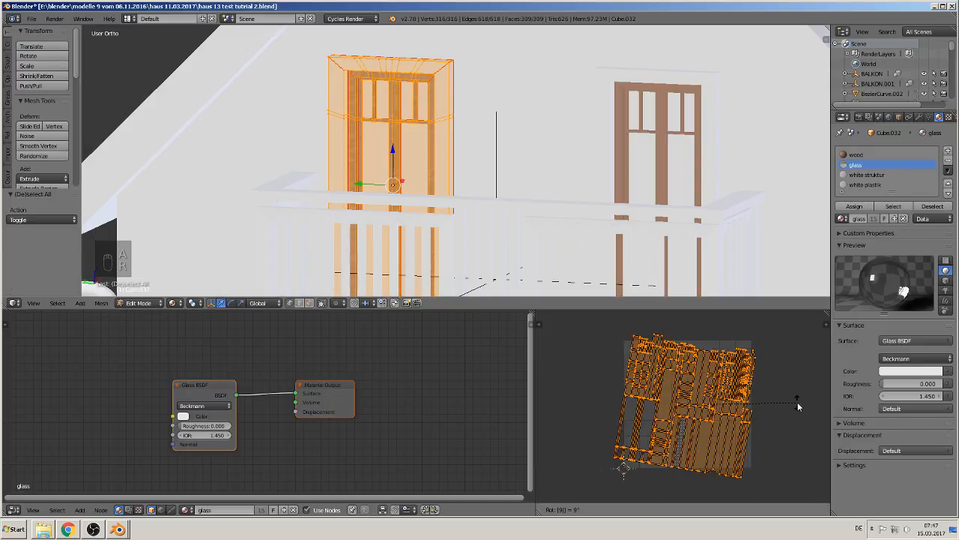
key(Return)
key(Tab)
- Select the right window behind this balcony and unwrap its whole mesh with Smart UV Project, angle limit 66
right_click(652, 137)
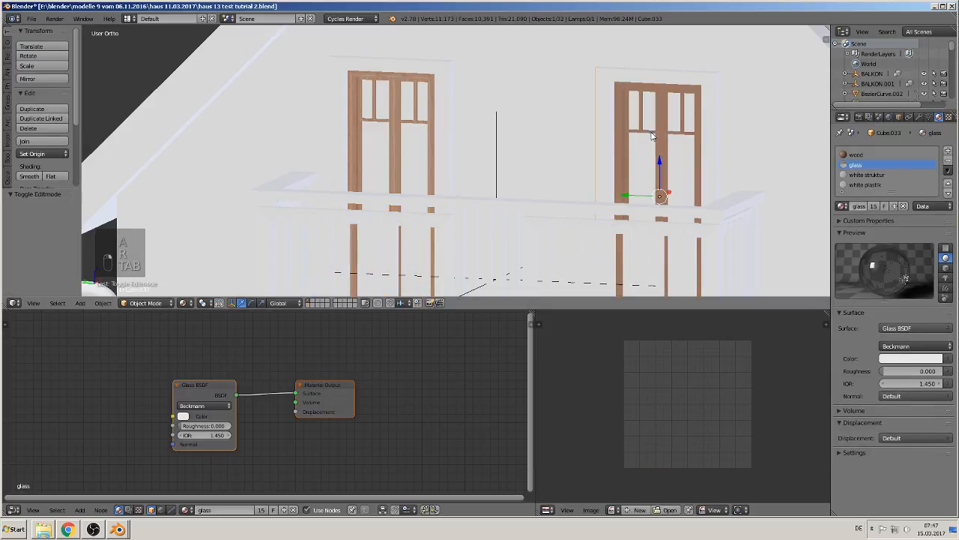
key(Tab)
key(a)
key(a)
key(u)
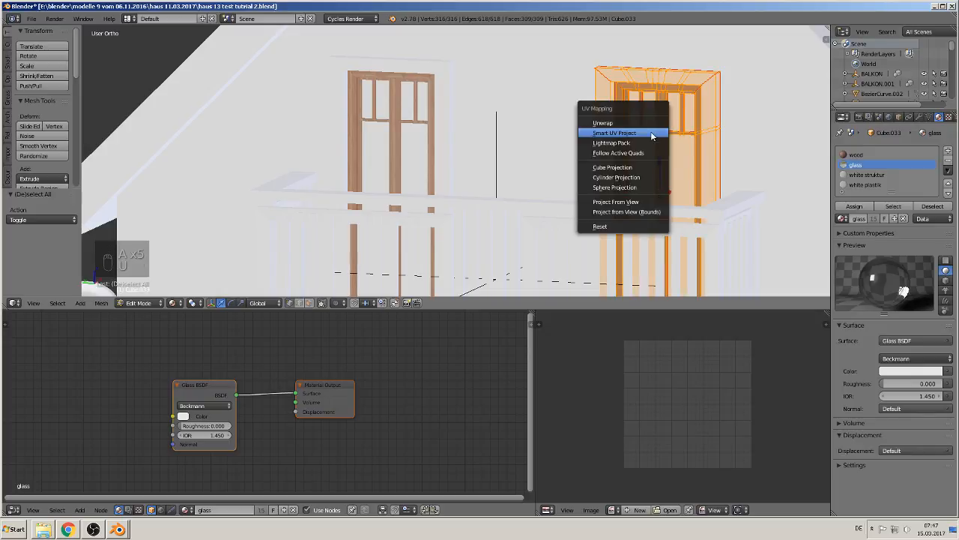
click(652, 133)
click(643, 210)
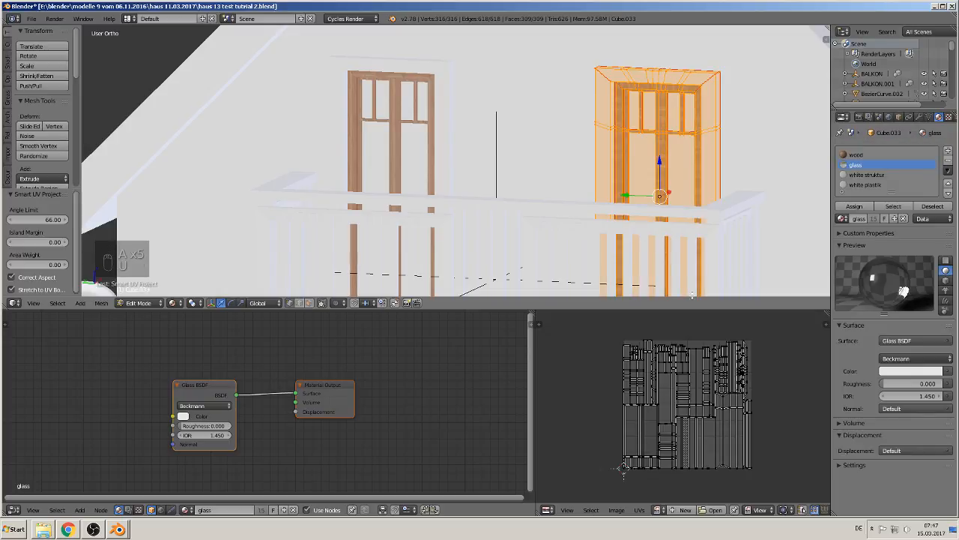
- Rotate all UVs of the right balcony window by 90° and return to Object Mode
key(a)
key(a)
key(a)
key(a)
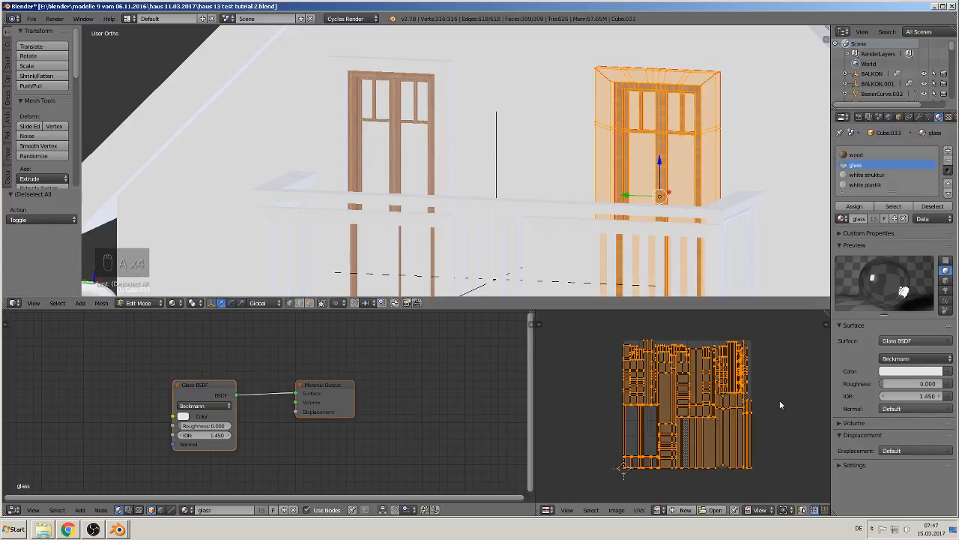
text(r90)
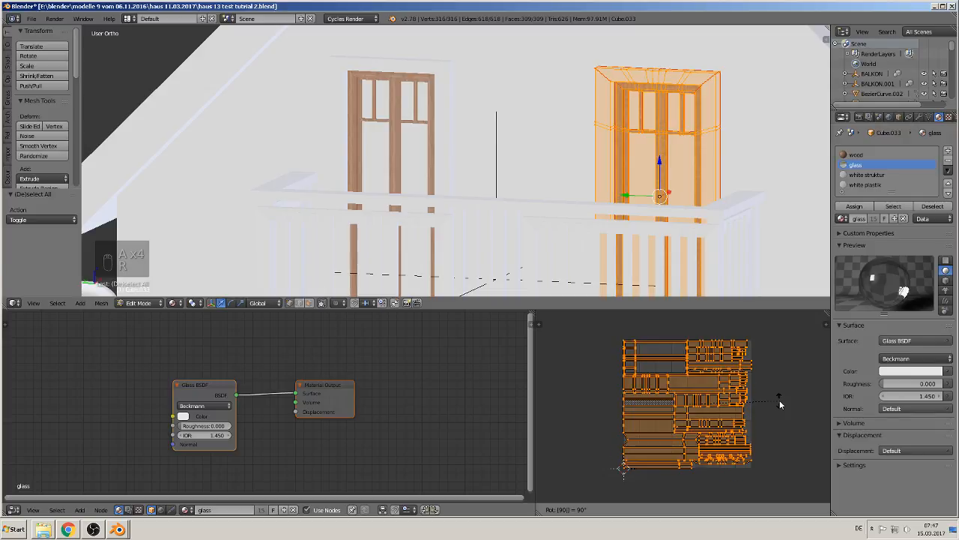
key(Return)
scroll(626, 133, down, 3)
key(Tab)
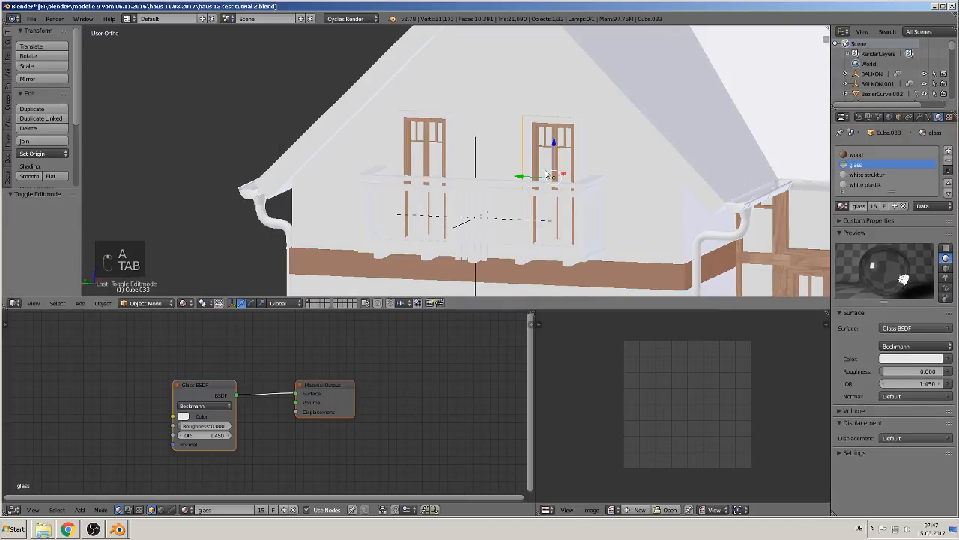
- Save the house model under its existing file name
shift+middle_drag(546, 174, 377, 135)
click(31, 18)
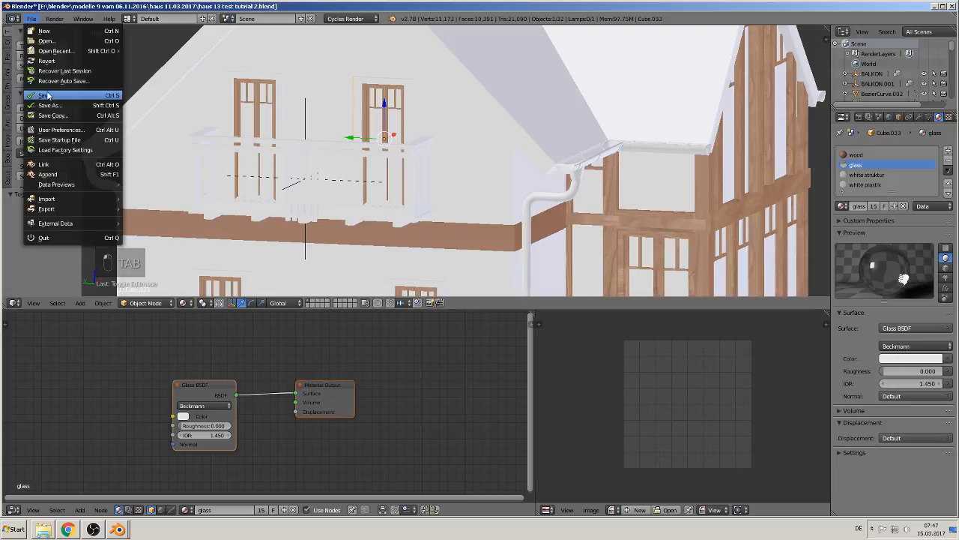
click(46, 95)
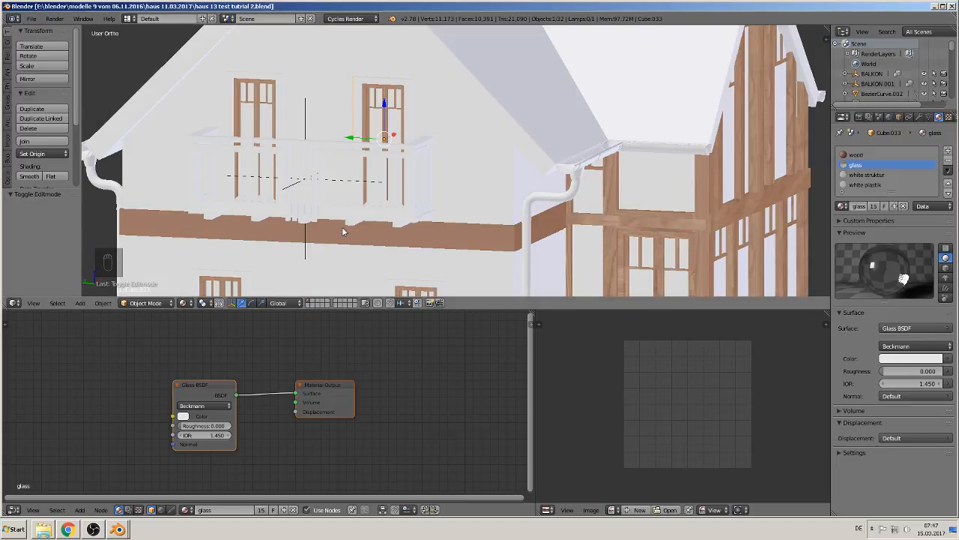
- Select the separate balcony railing standing on the grid away from the house and inspect its mesh in Edit Mode
scroll(364, 256, down, 8)
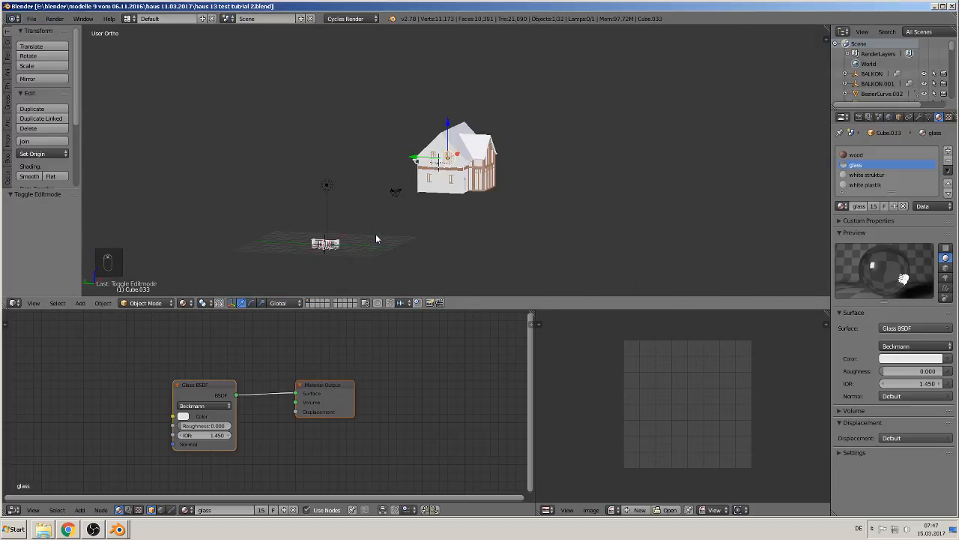
scroll(352, 236, up, 8)
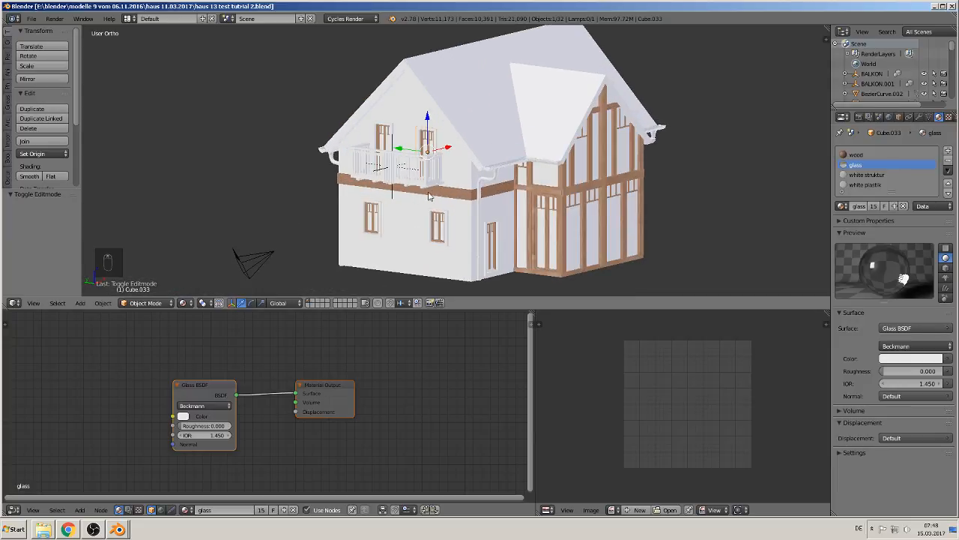
middle_drag(390, 180, 639, 271)
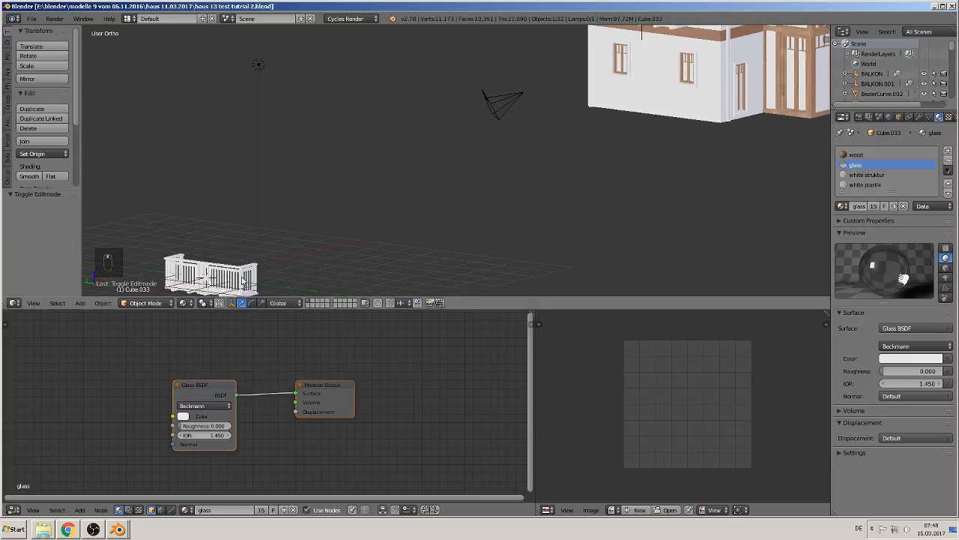
shift+middle_drag(242, 281, 239, 345)
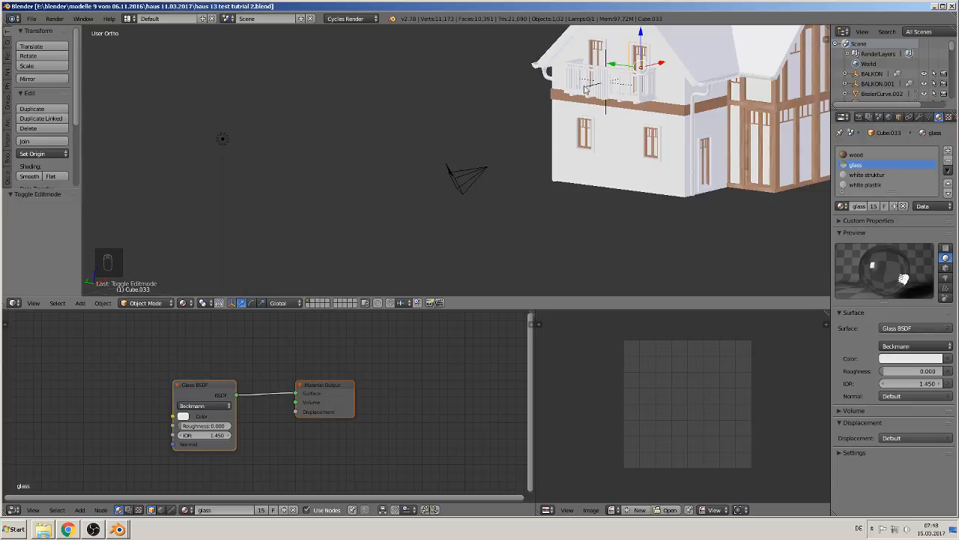
key(KP_Decimal)
right_click(422, 235)
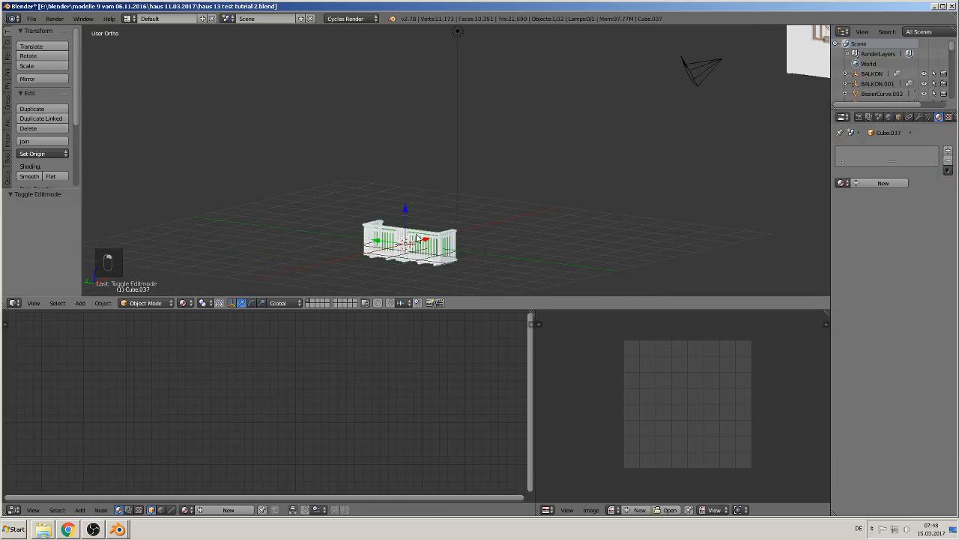
key(KP_Decimal)
key(Tab)
scroll(568, 139, up, 2)
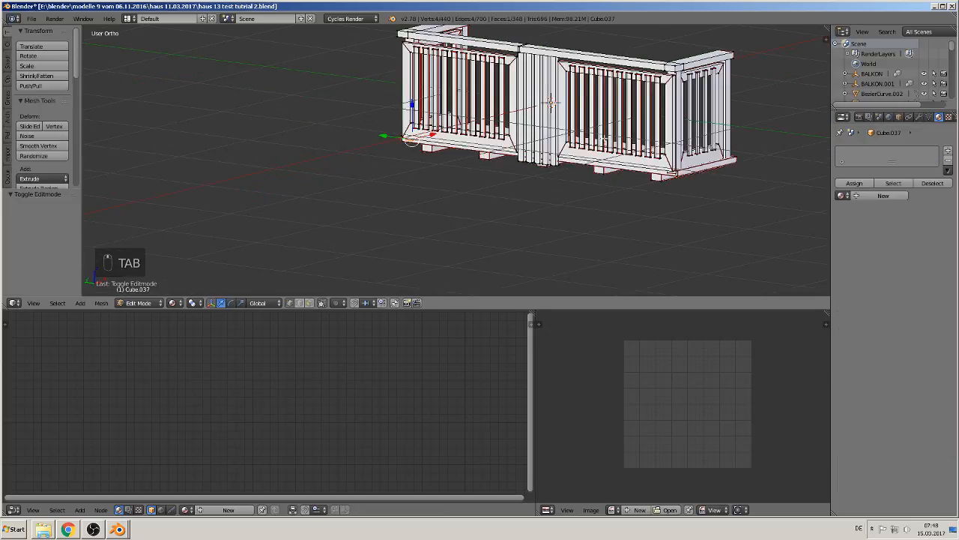
shift+middle_drag(568, 139, 459, 204)
scroll(516, 208, up, 4)
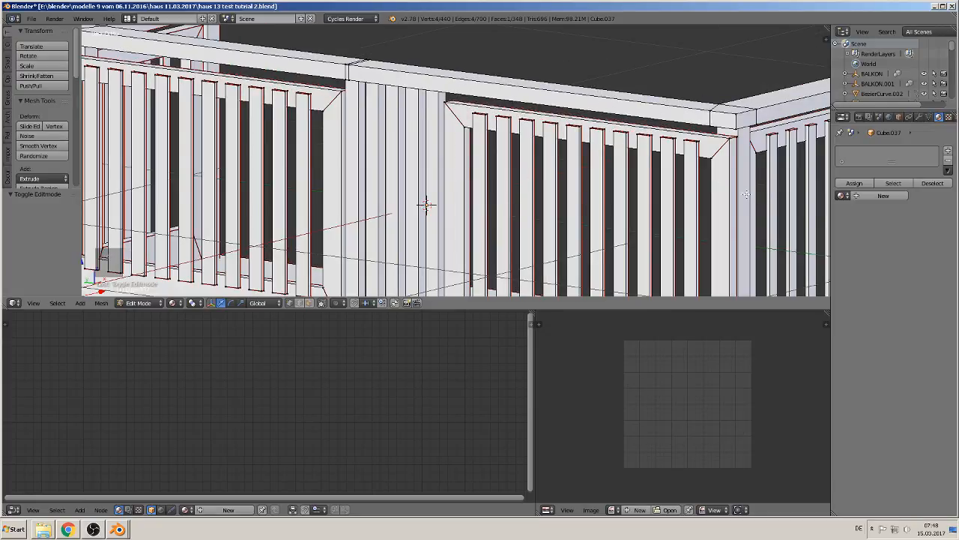
scroll(746, 194, down, 6)
key(Tab)
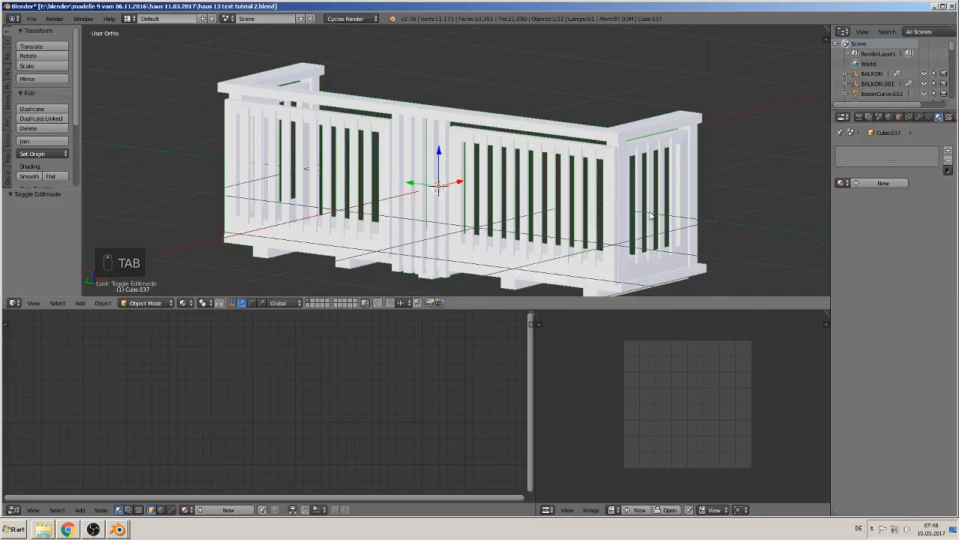
- Add a material slot to the balcony and assign the existing wood material to it
click(842, 185)
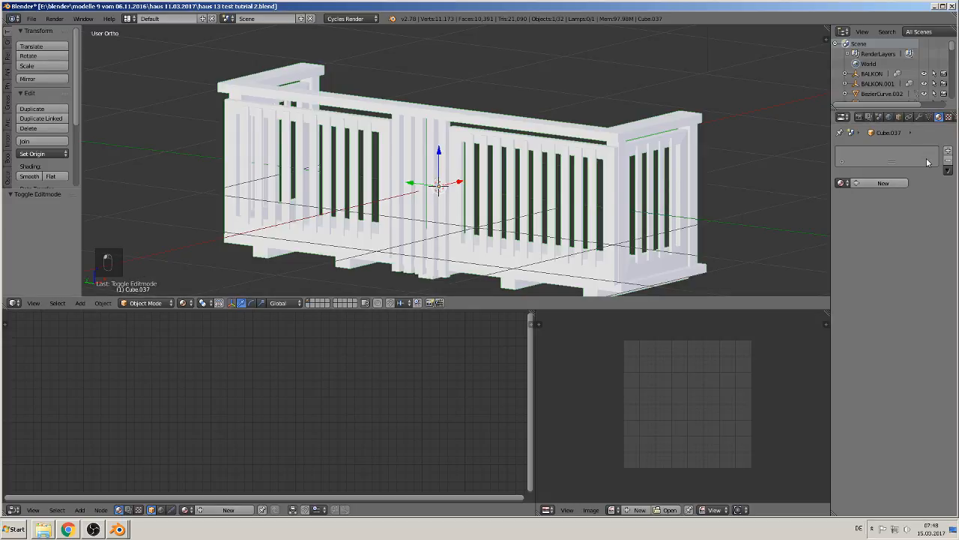
click(948, 151)
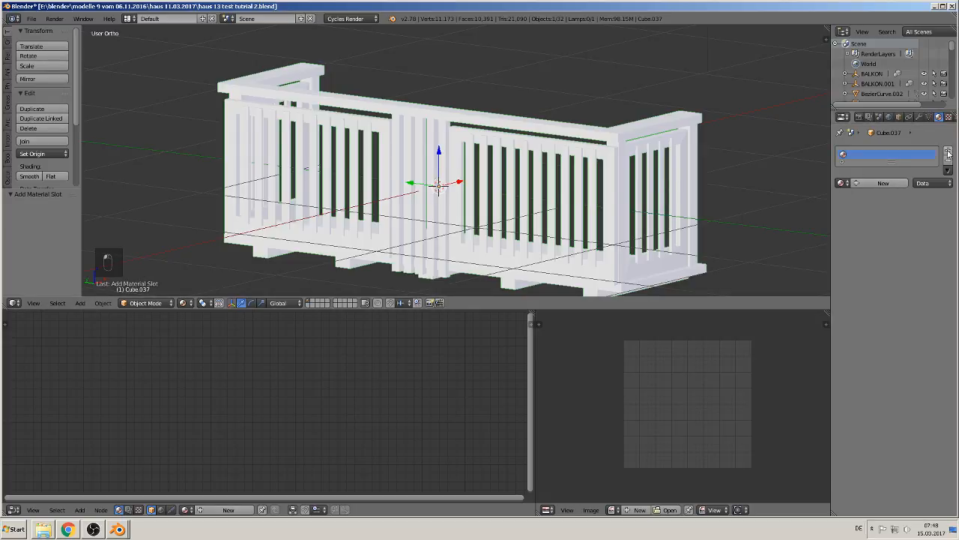
click(843, 184)
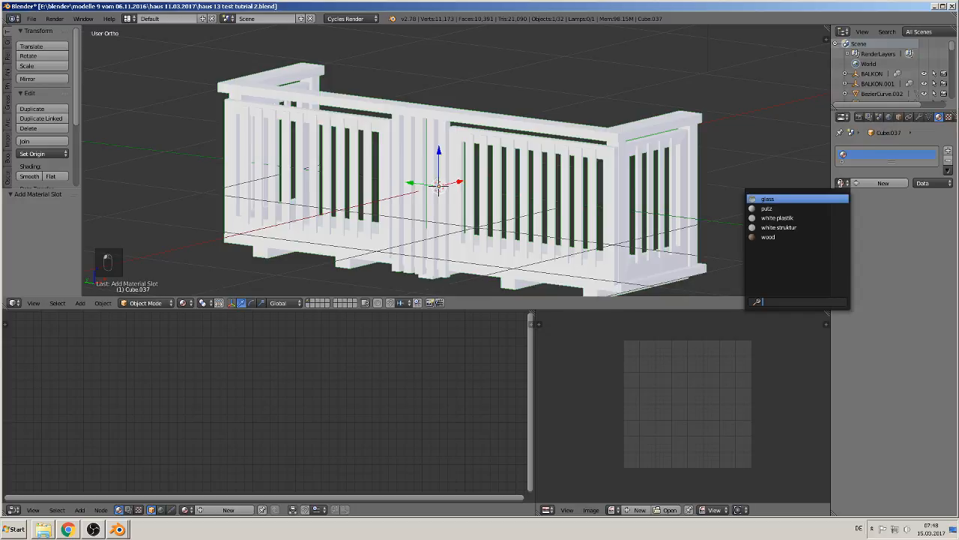
click(772, 237)
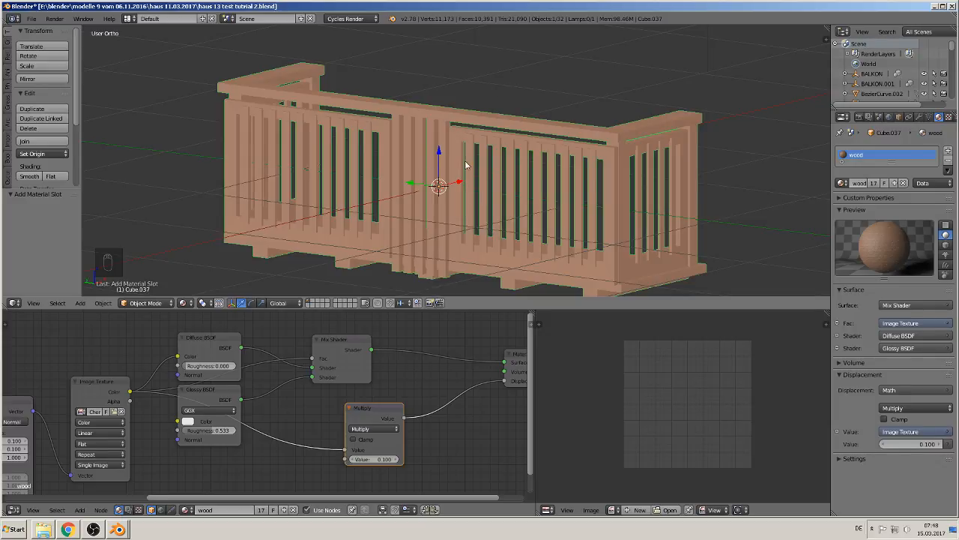
- Unwrap the whole balcony mesh with Smart UV Project, angle limit 66
middle_drag(474, 180, 507, 180)
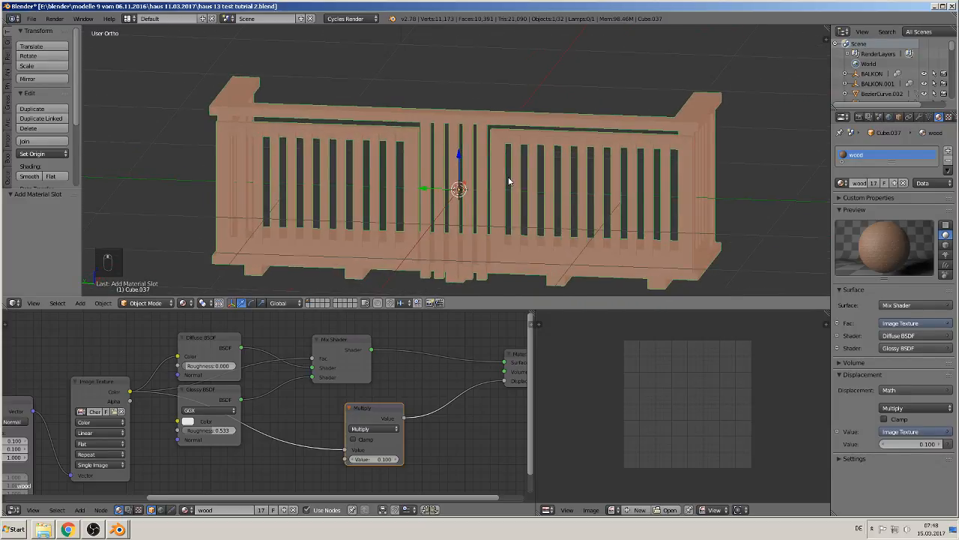
key(Tab)
key(a)
key(a)
key(a)
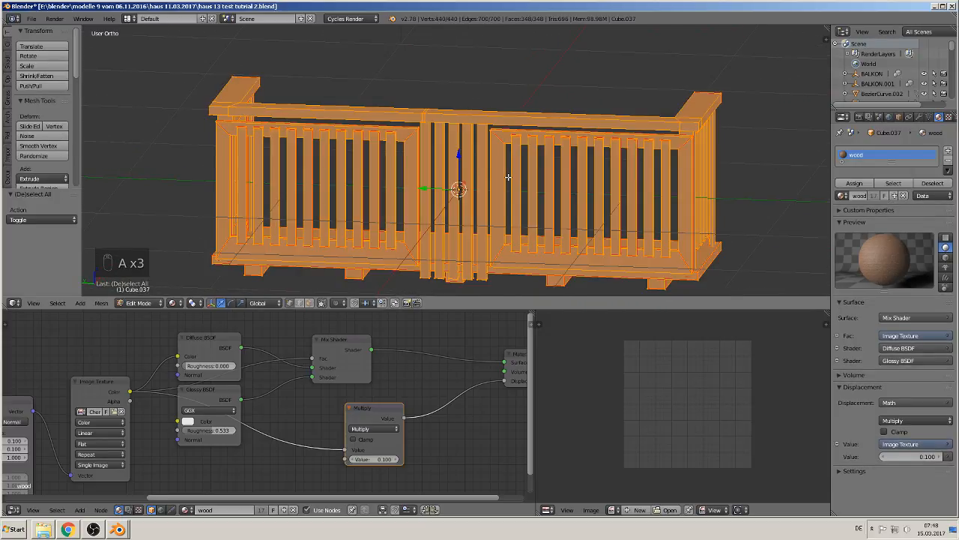
key(u)
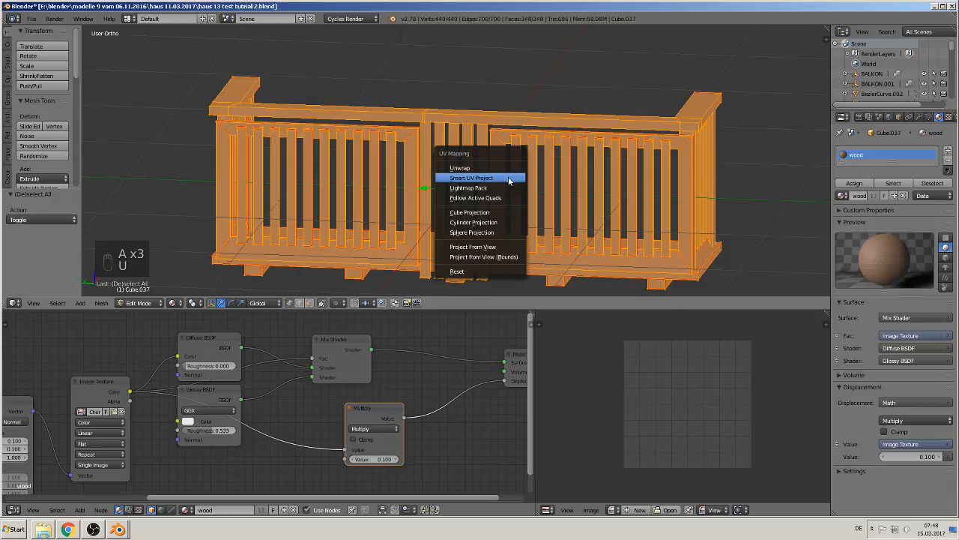
click(510, 179)
click(500, 252)
scroll(563, 247, up, 5)
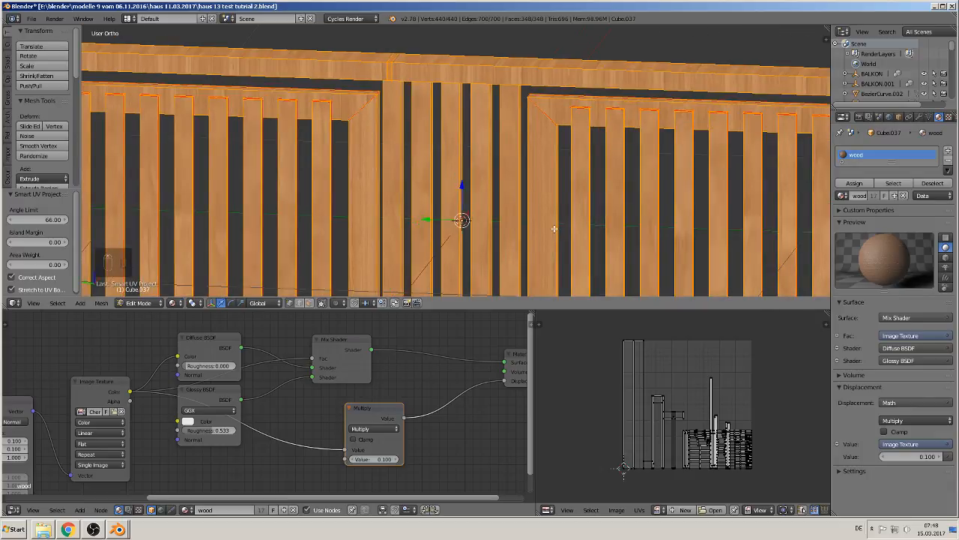
- Inspect the wood grain on the balcony's balusters, front panels and side railing in Object Mode
key(Tab)
middle_drag(572, 238, 628, 217)
scroll(689, 206, up, 6)
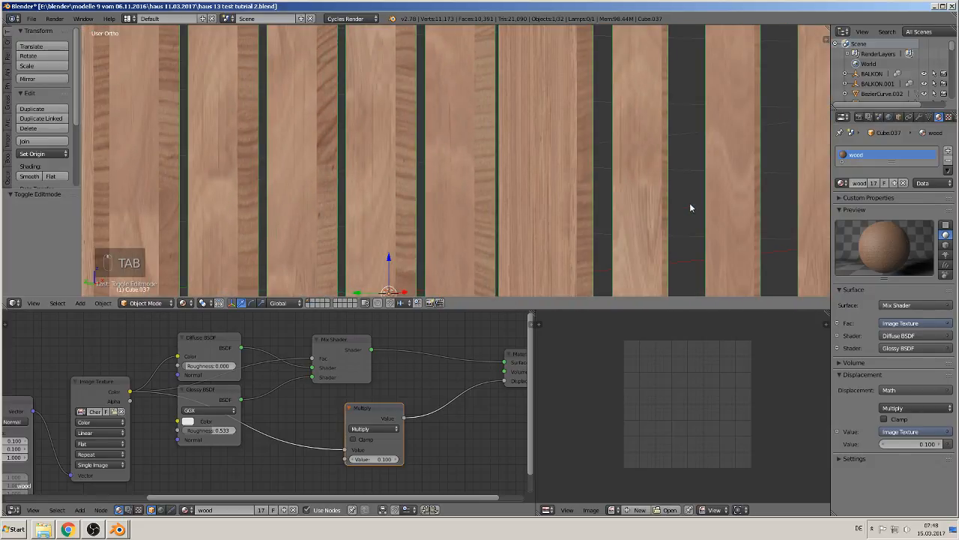
scroll(447, 191, down, 8)
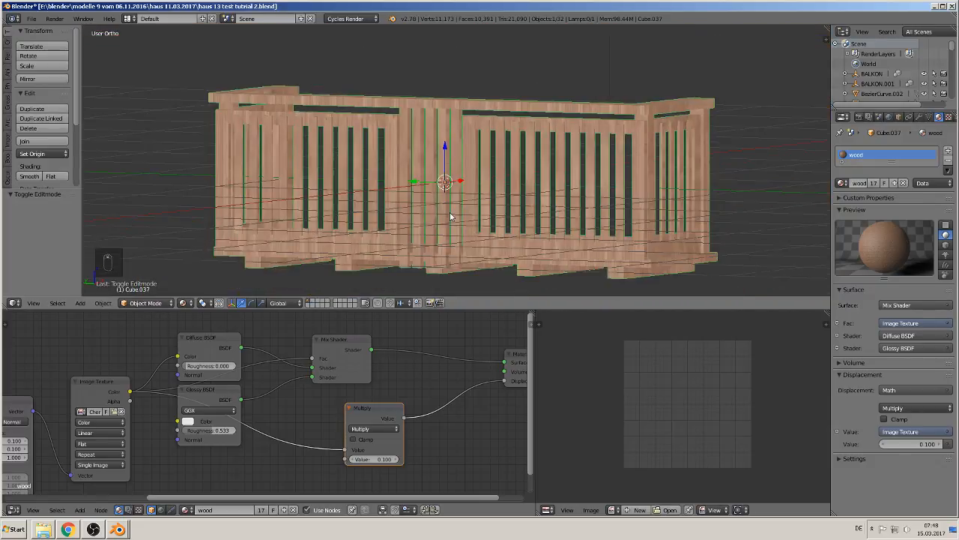
middle_drag(619, 152, 586, 202)
scroll(563, 208, up, 5)
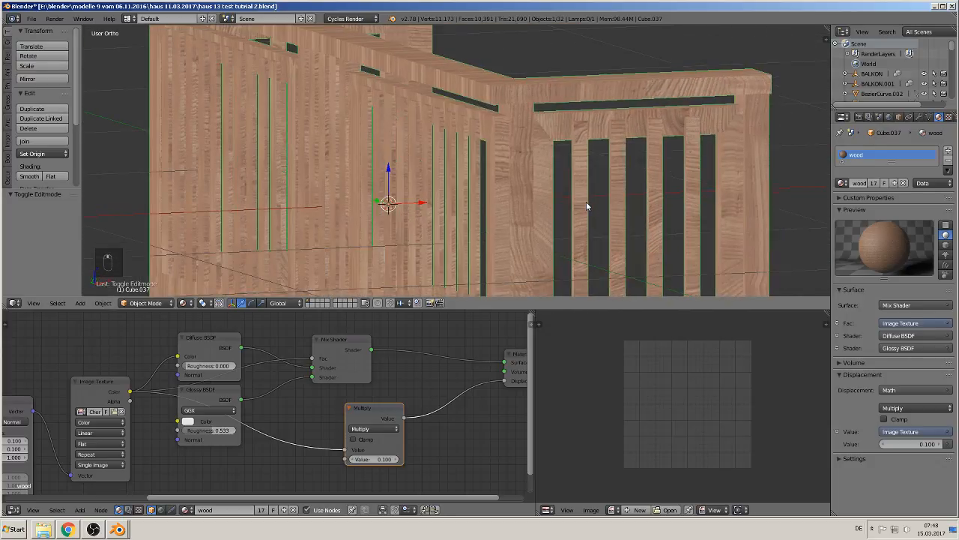
- Unwrap the whole balcony mesh with the standard Unwrap, rotate all its UVs by 90°, and return to Object Mode
key(Tab)
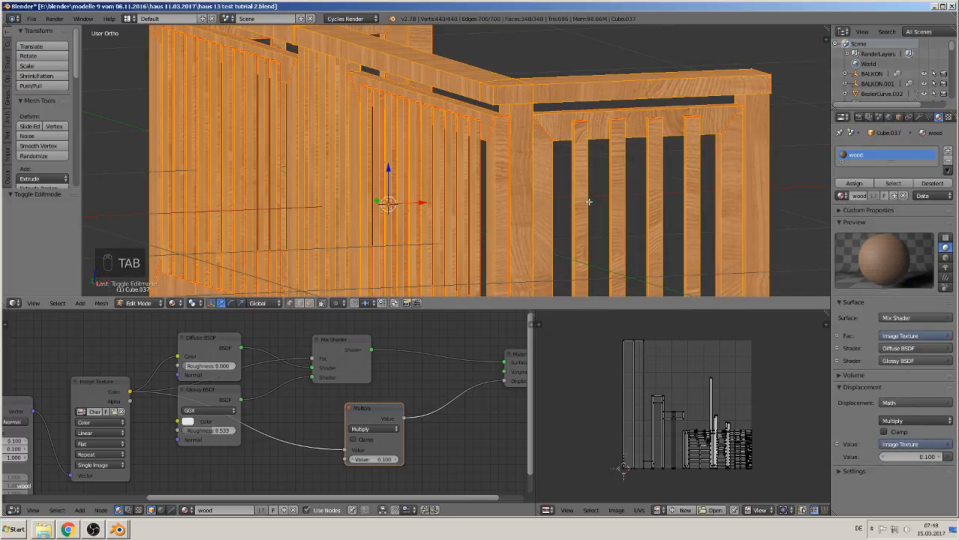
key(u)
click(578, 189)
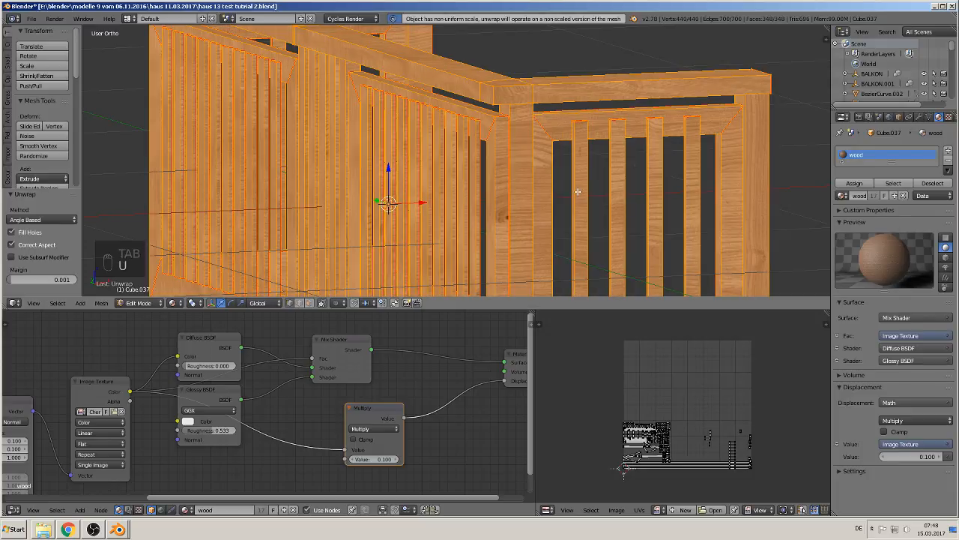
scroll(584, 194, up, 1)
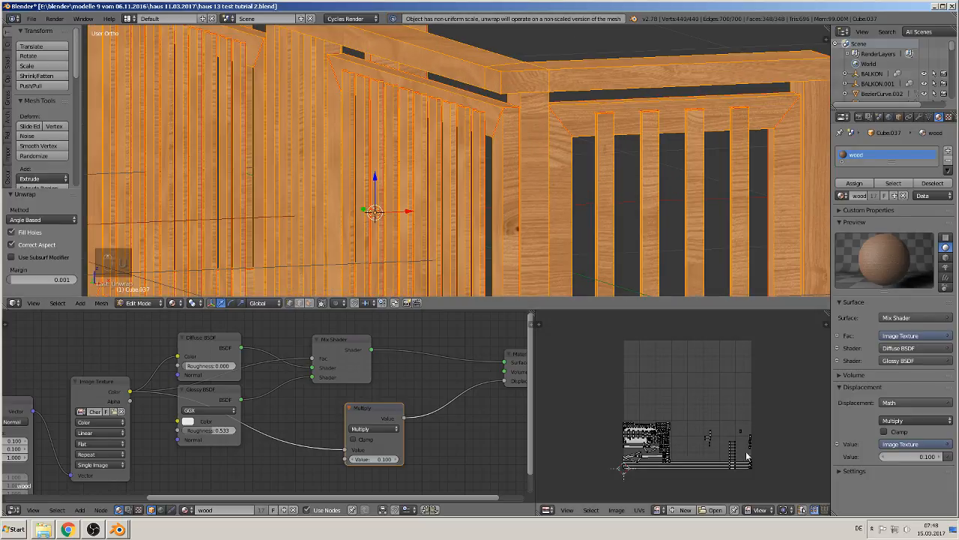
text(ar)
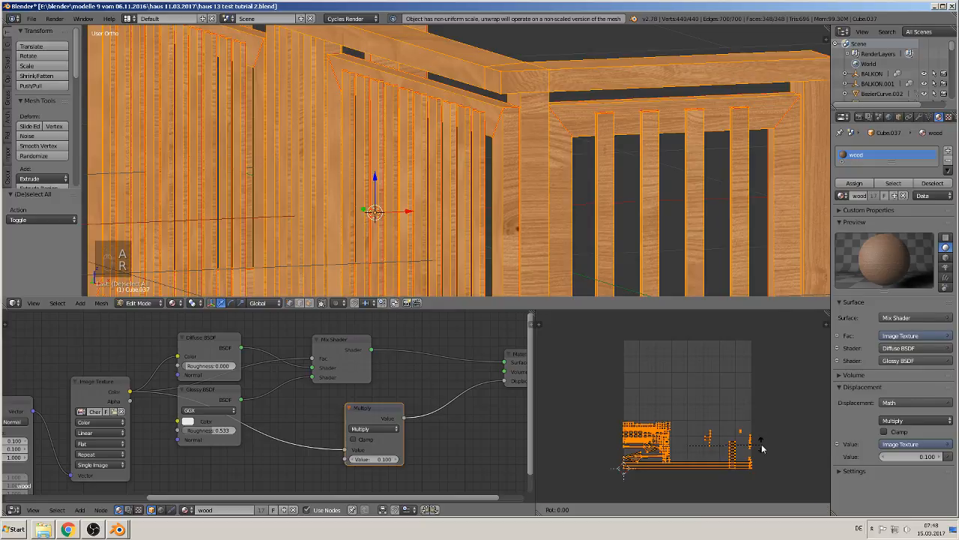
text(90)
click(761, 448)
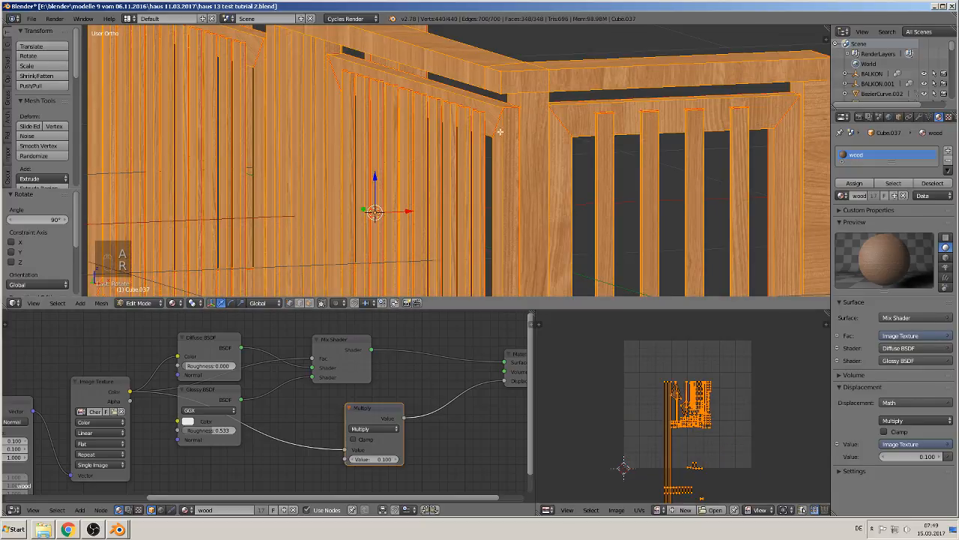
key(Tab)
- Check the grain direction on the balcony's front balusters, corner post and handrail
middle_drag(509, 162, 592, 164)
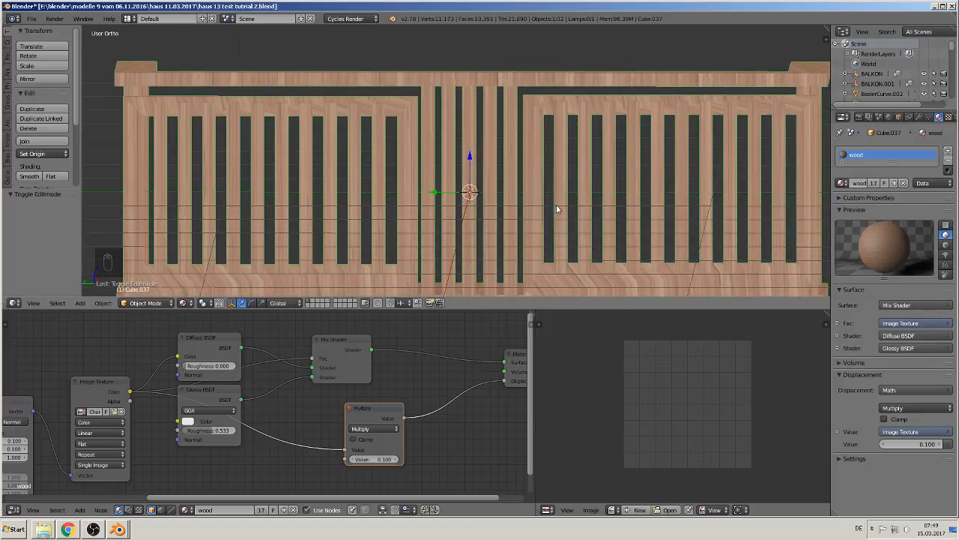
scroll(562, 225, down, 2)
middle_drag(565, 229, 514, 231)
scroll(594, 159, up, 8)
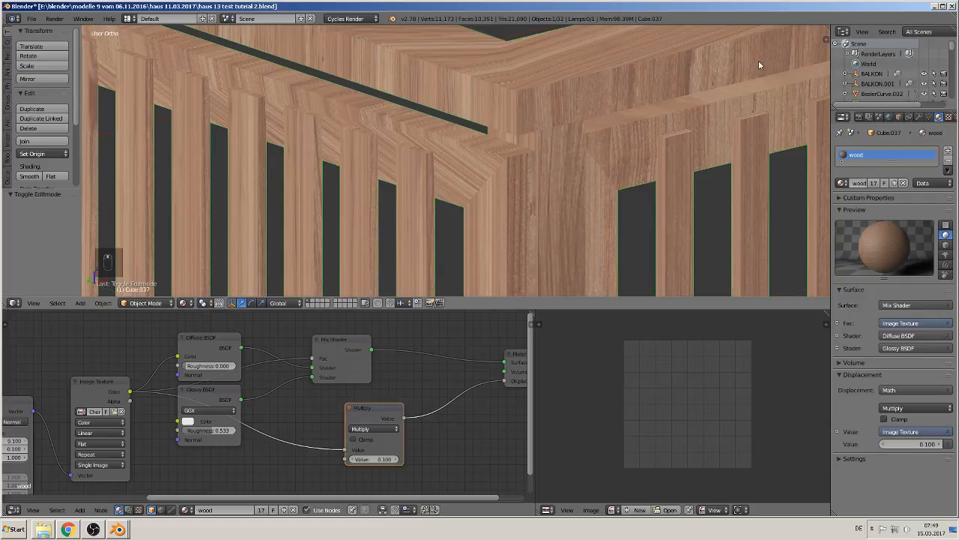
middle_drag(674, 71, 391, 174)
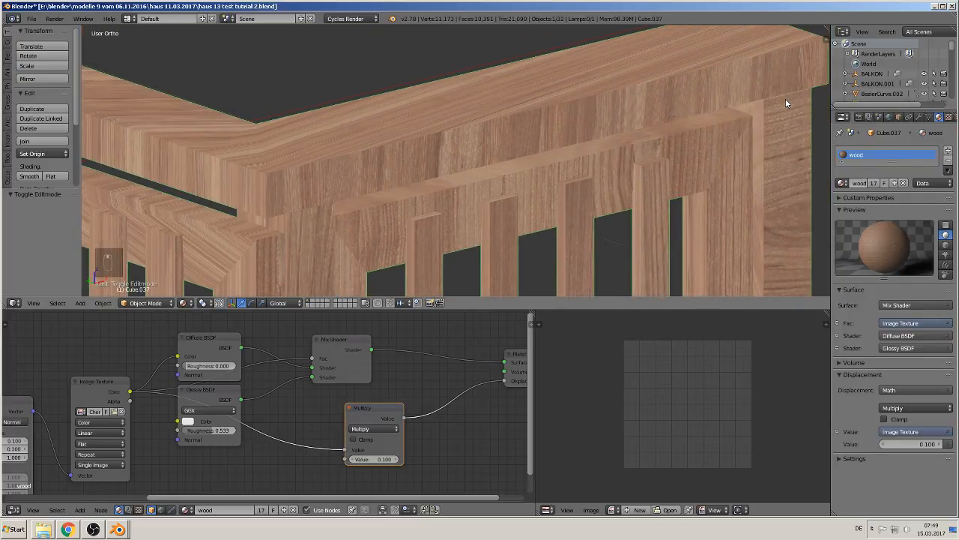
- Rotate the UVs of the face loop along the balcony handrail's vertical sides by 90° and check the grain in Object Mode
key(Tab)
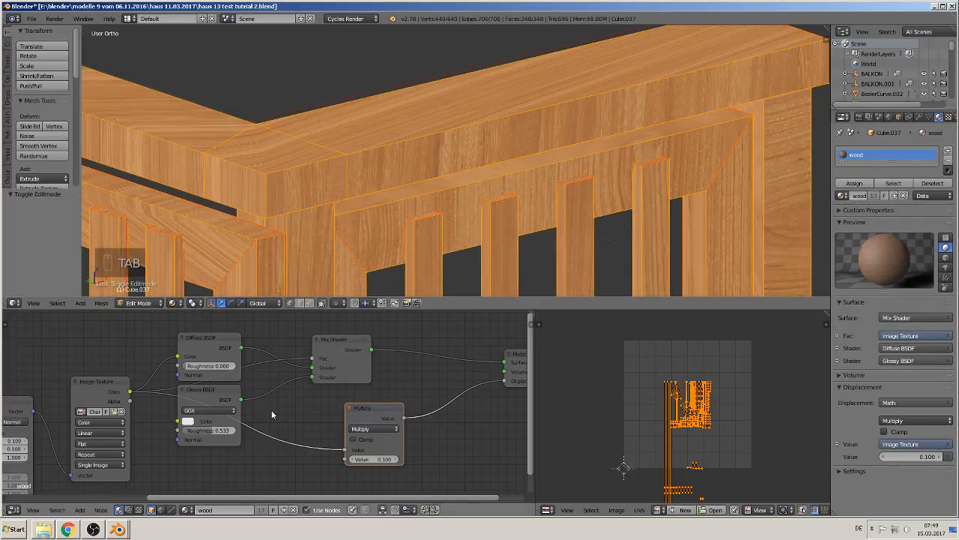
alt+right_click(264, 185)
scroll(317, 203, down, 3)
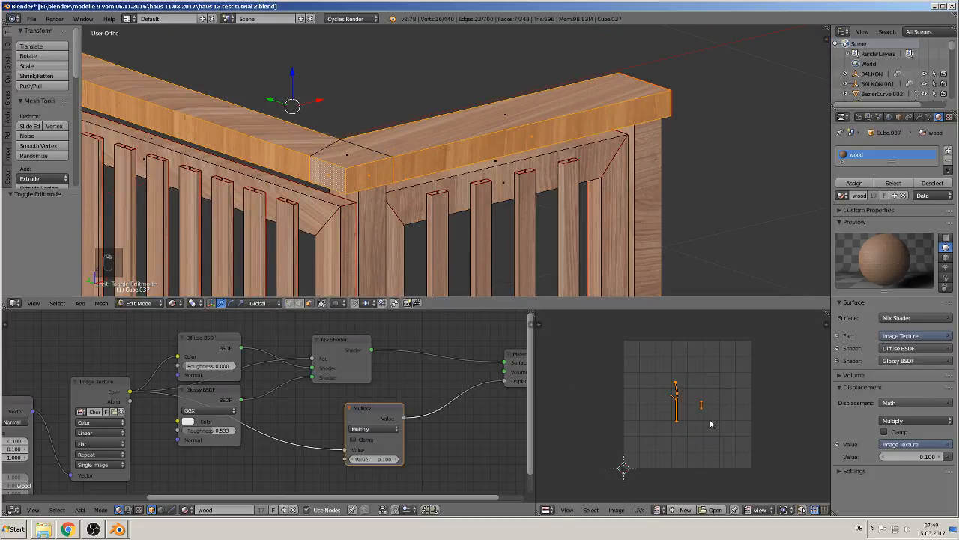
text(r90)
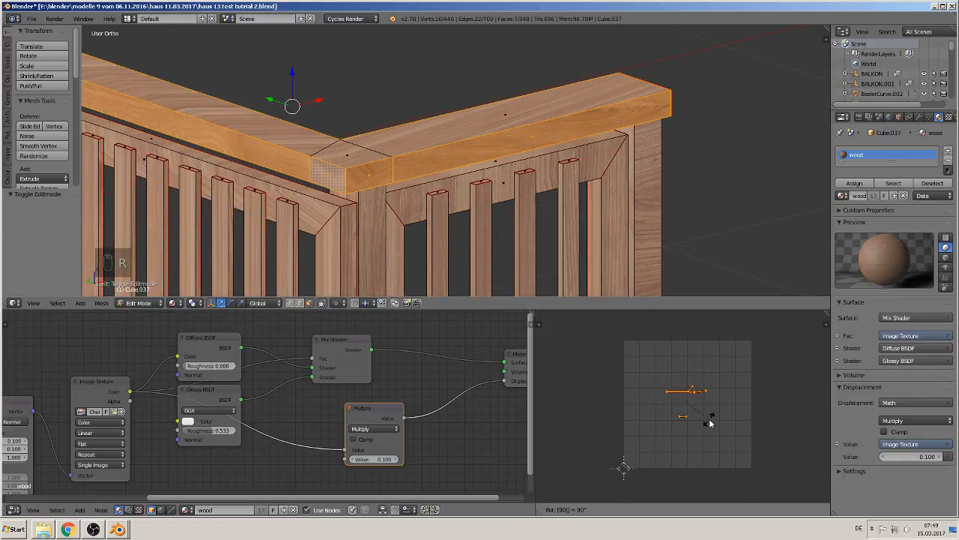
key(Return)
scroll(510, 175, up, 3)
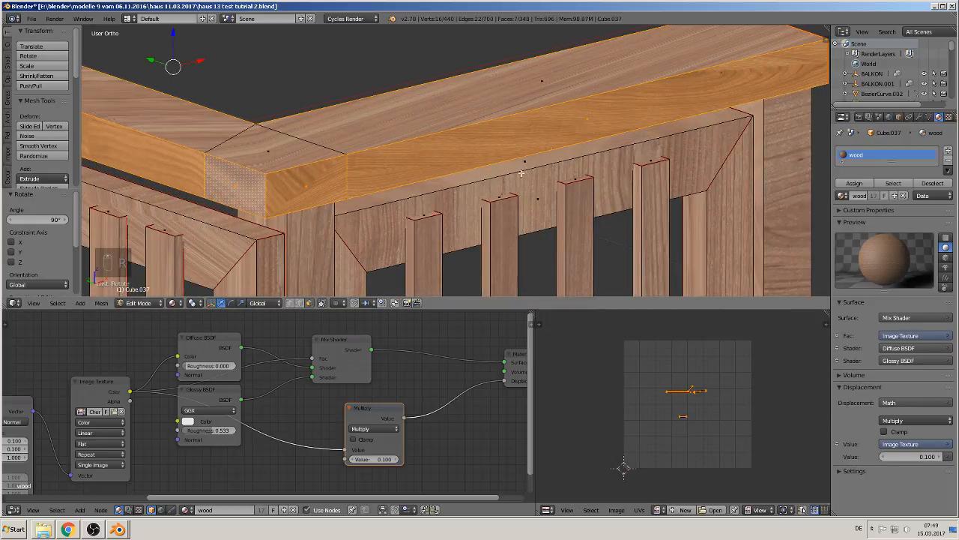
key(Tab)
middle_drag(423, 165, 527, 220)
- Try scaling the UVs of the handrail's vertical side faces
key(Tab)
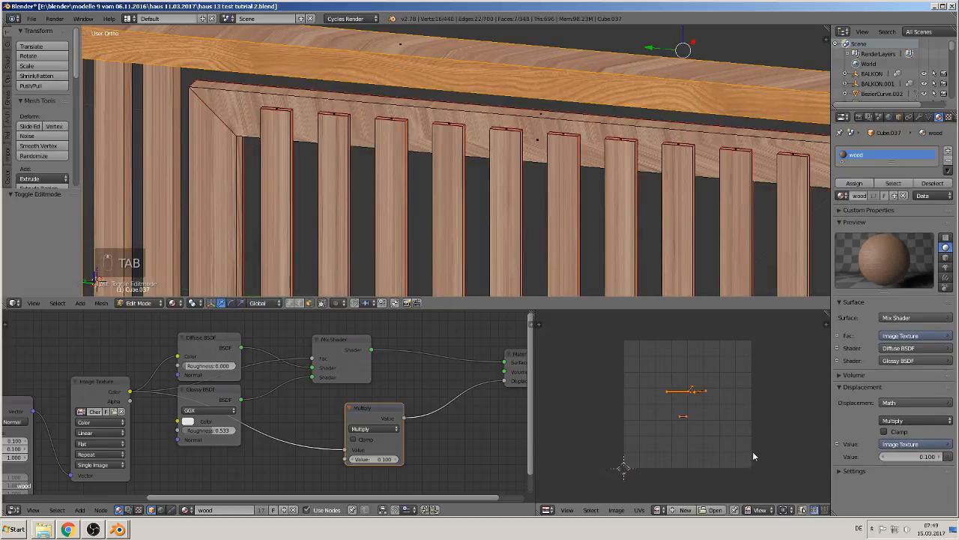
key(s)
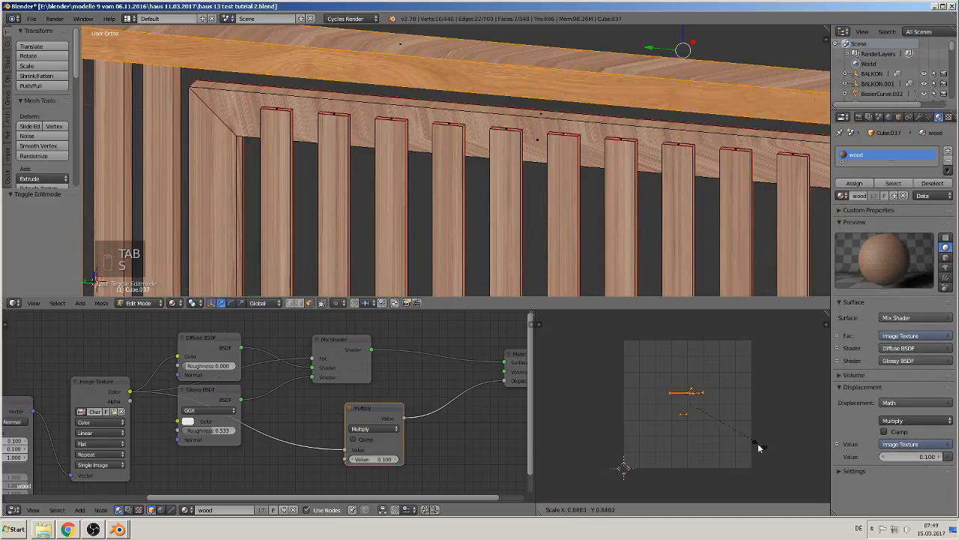
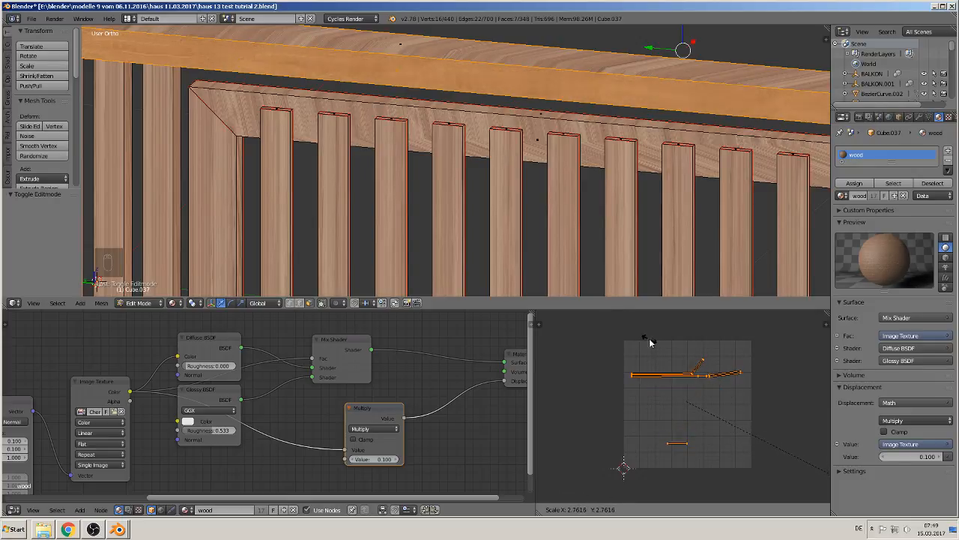
right_click(824, 503)
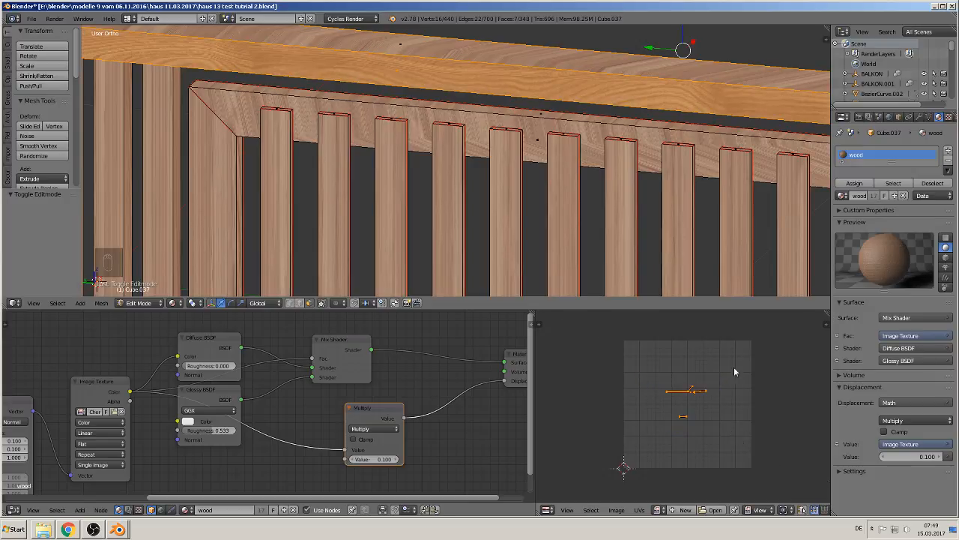
scroll(640, 259, down, 3)
middle_drag(542, 210, 555, 254)
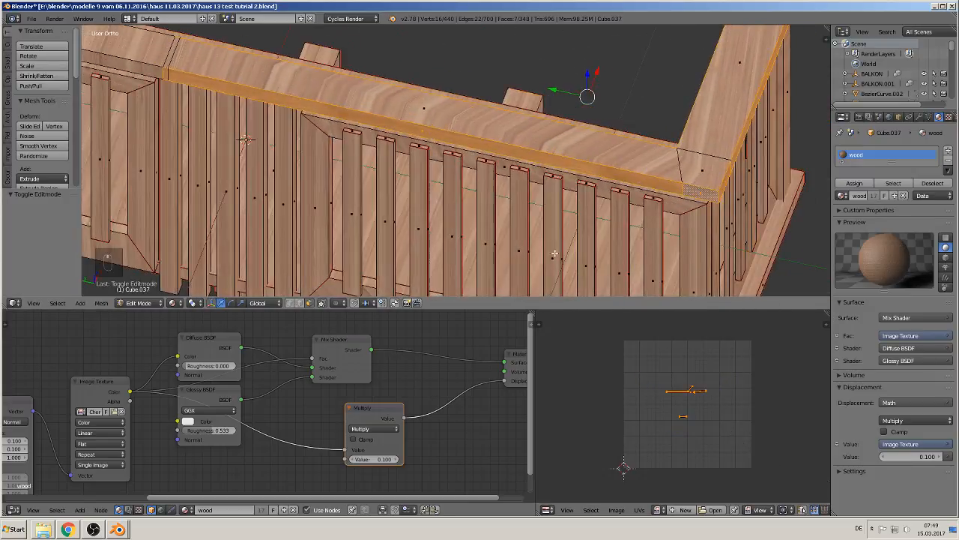
alt+right_click(681, 169)
middle_drag(682, 167, 700, 178)
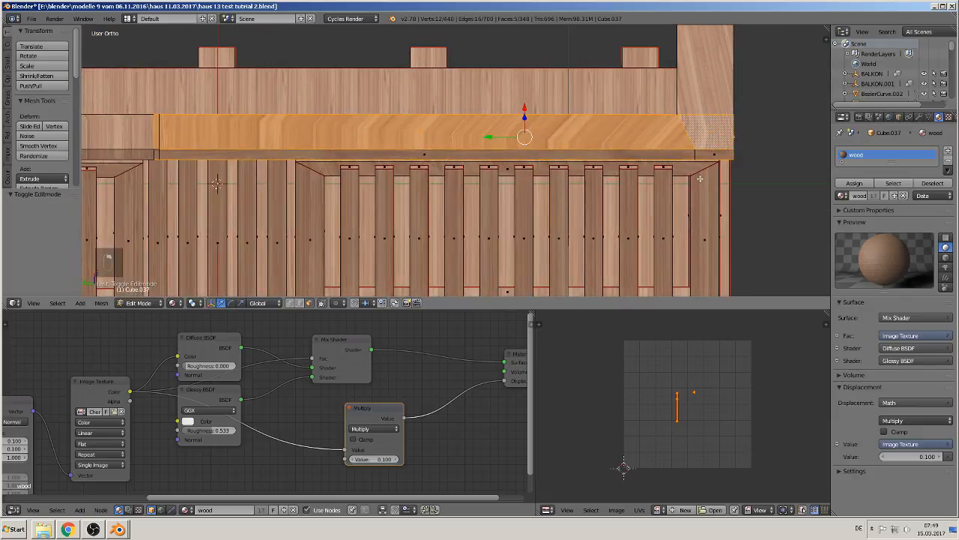
shift+right_click(698, 109)
shift+middle_drag(225, 127, 433, 112)
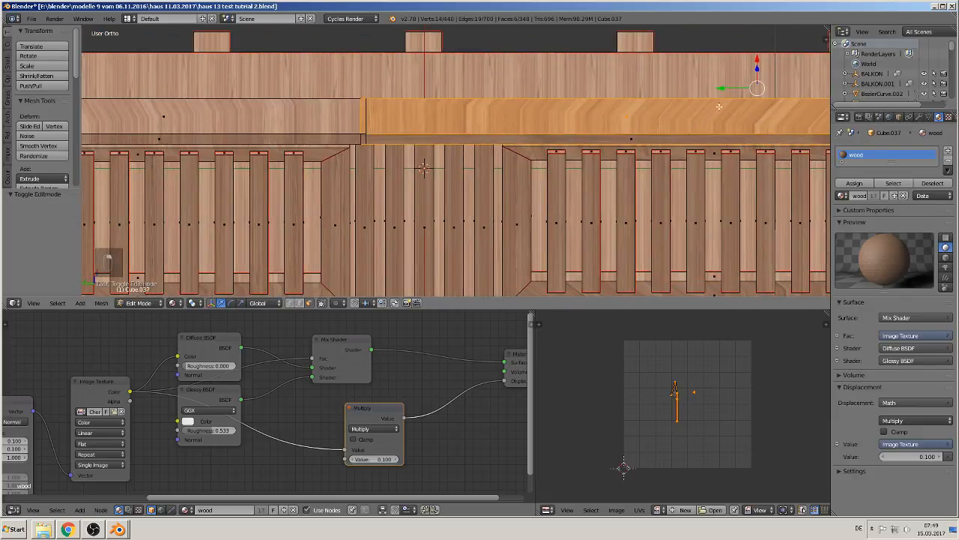
scroll(738, 120, down, 2)
- Select the front handrail's four top faces, including both corner pieces, and unwrap them with the standard Unwrap
right_click(758, 128)
right_click(763, 129)
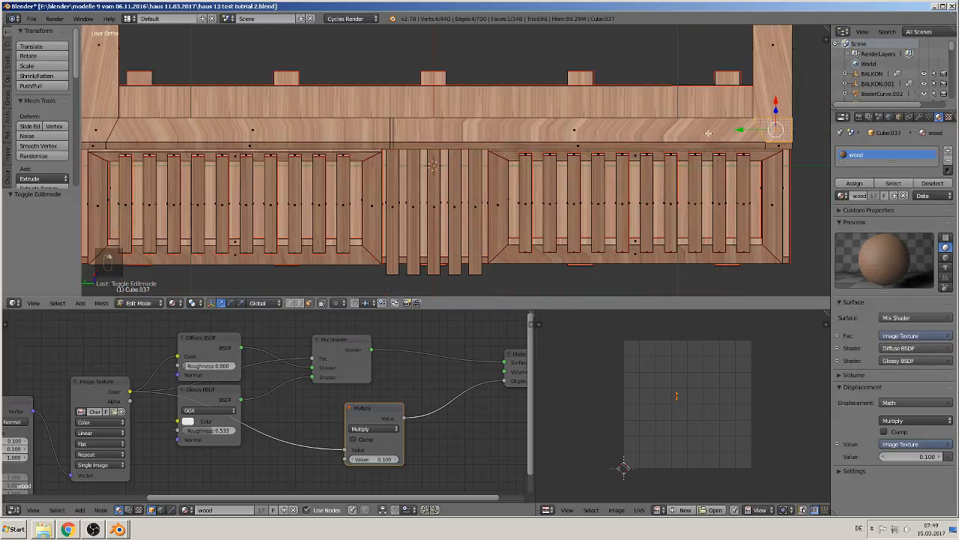
shift+right_click(683, 133)
shift+right_click(253, 129)
shift+right_click(95, 120)
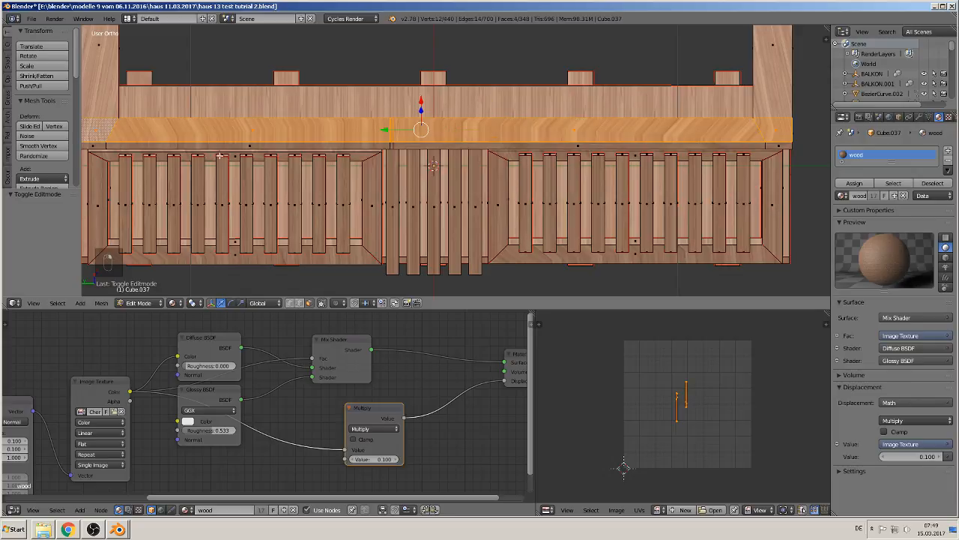
shift+middle_drag(221, 155, 225, 187)
key(KP_7)
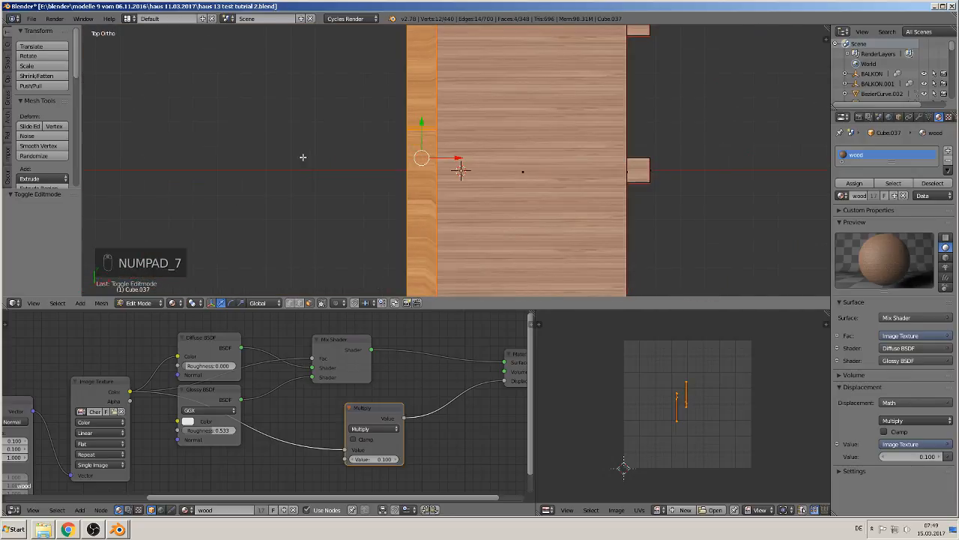
key(u)
key(u)
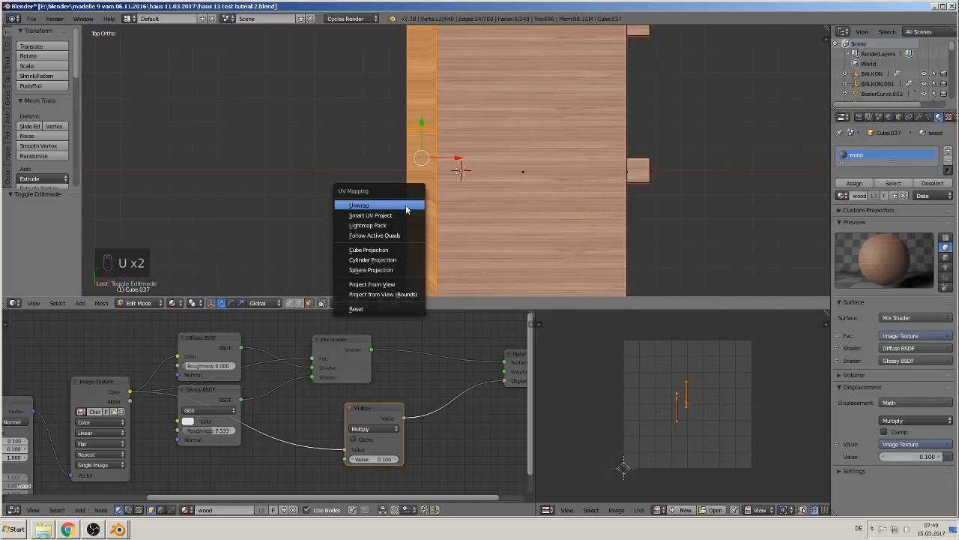
click(407, 210)
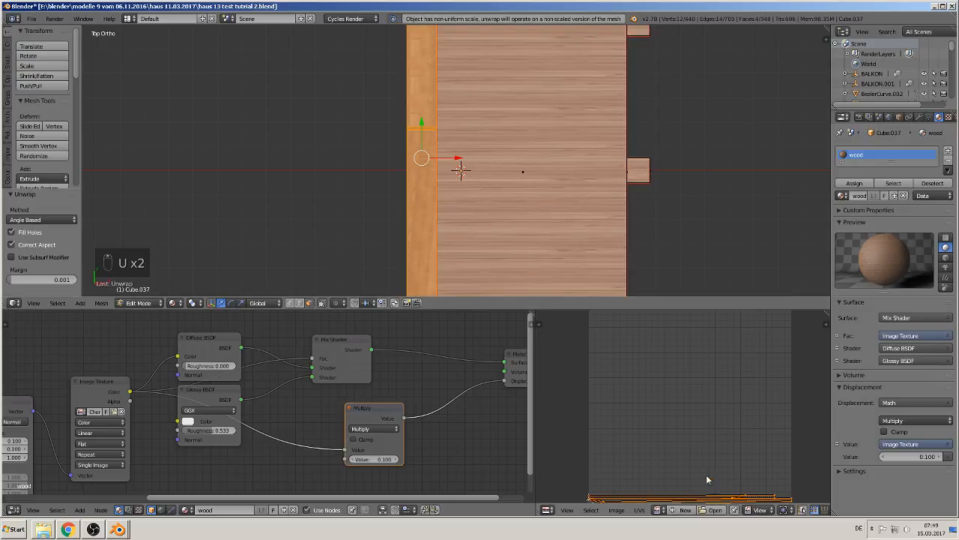
- Scale the UVs of the front handrail's top faces by 0.893 and rotate them by 90° twice
scroll(732, 476, down, 2)
key(s)
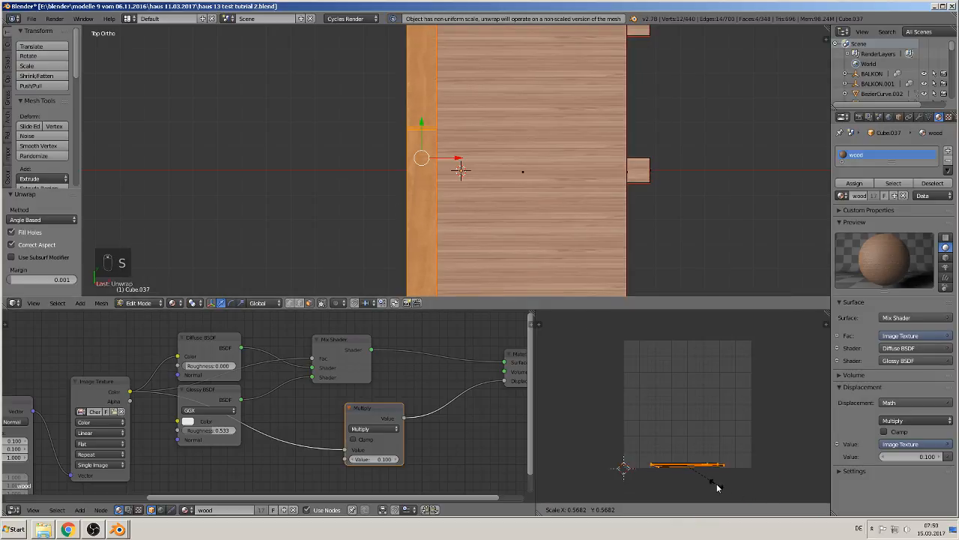
click(741, 481)
text(r)
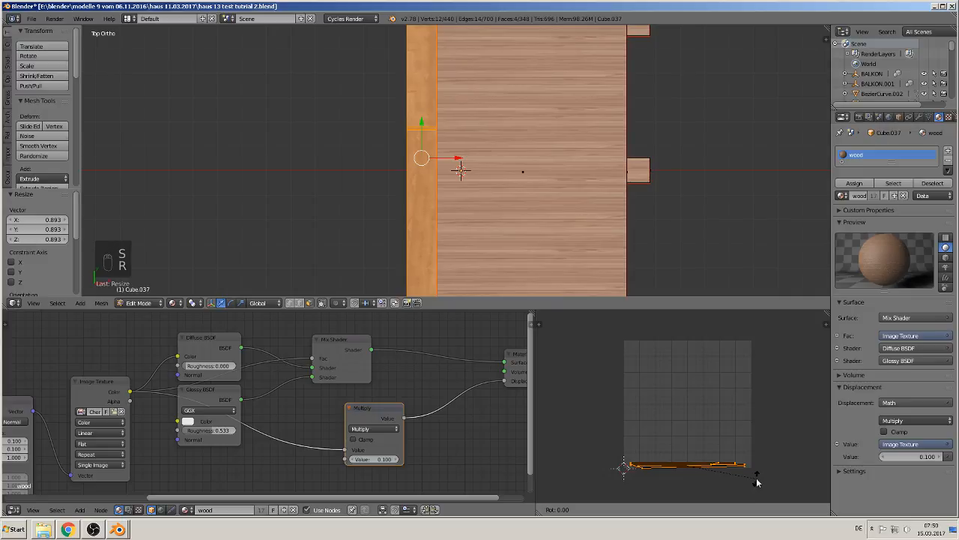
text(90)
click(757, 482)
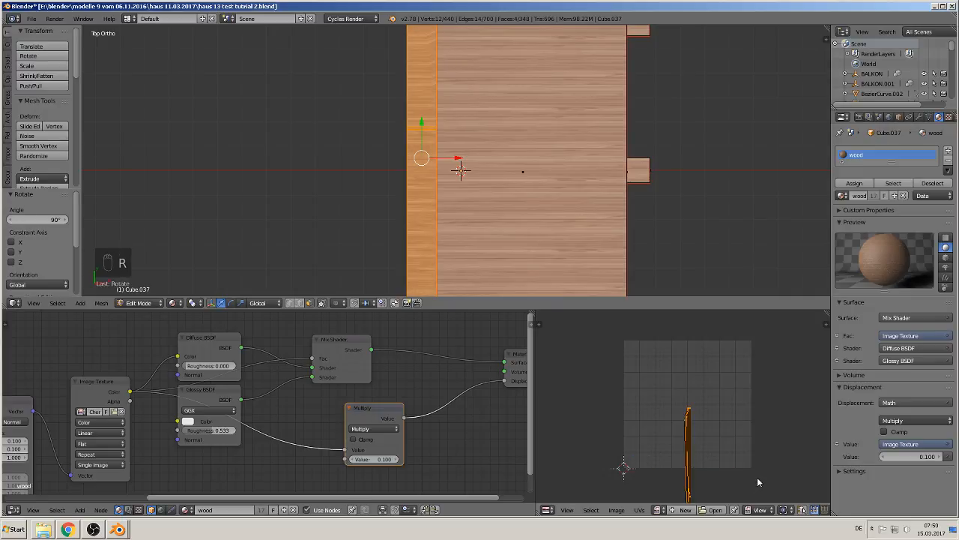
text(r90)
click(759, 482)
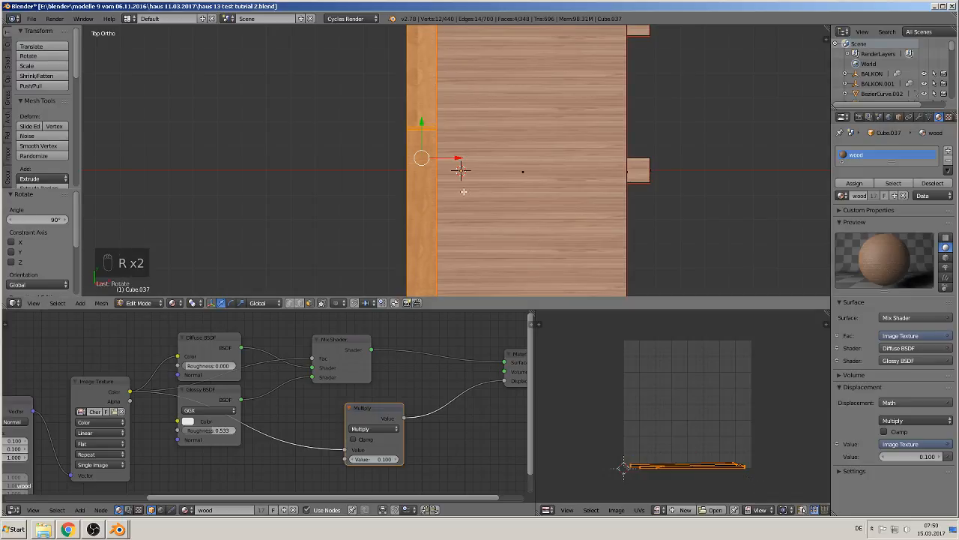
- Deselect the faces, return to Object Mode, and apply the balcony object's rotation and scale
key(a)
middle_drag(460, 167, 553, 162)
key(Tab)
scroll(547, 219, down, 5)
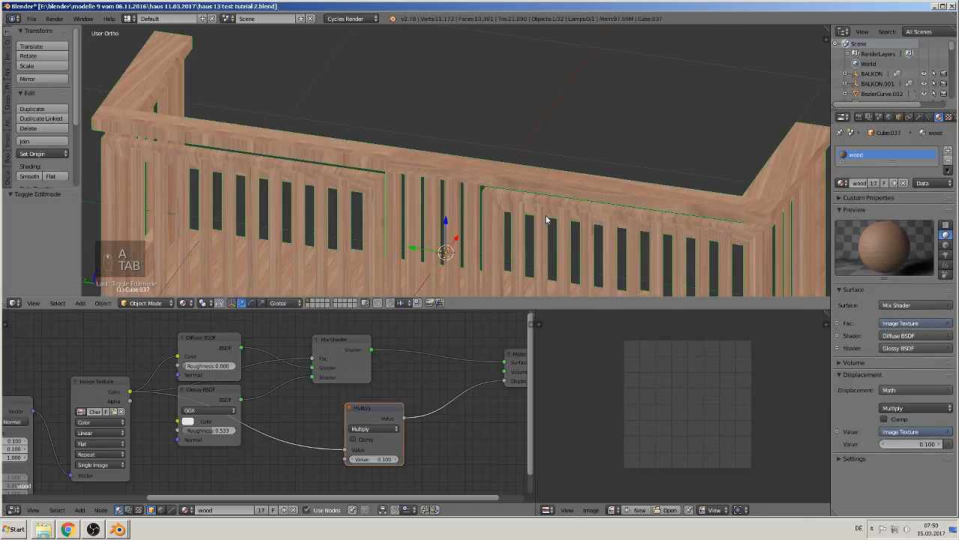
click(96, 303)
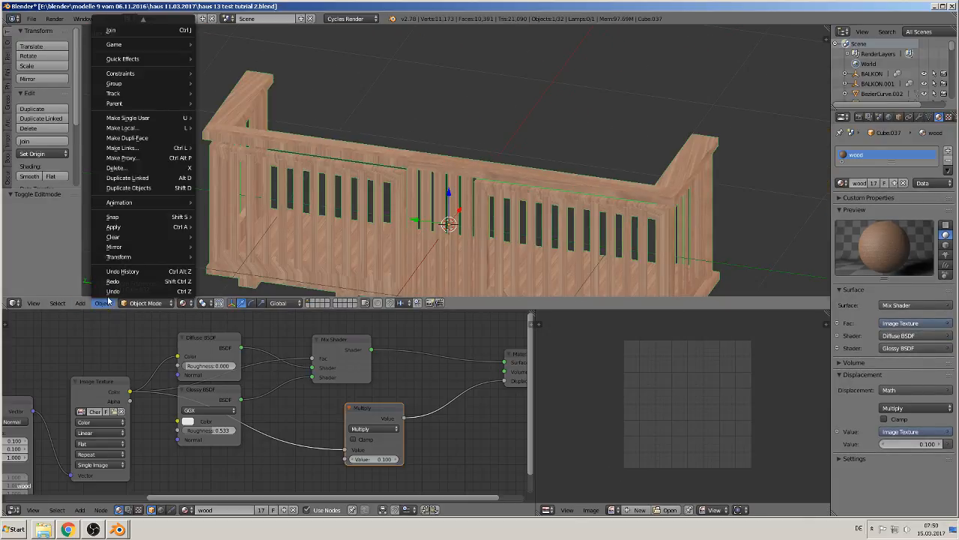
mouse_move(116, 226)
click(259, 259)
scroll(544, 214, up, 3)
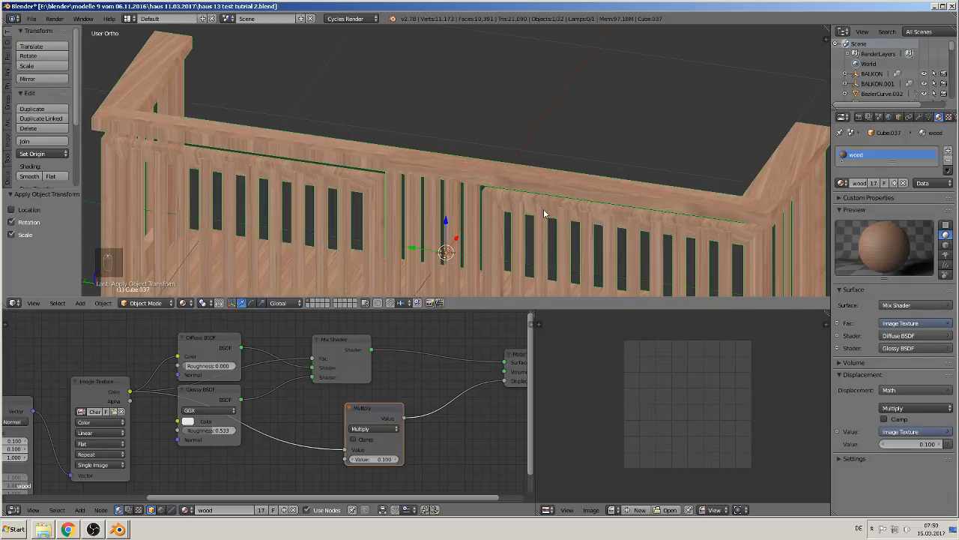
- Select the balcony's entire mesh in Edit Mode and unwrap its UVs
key(Tab)
key(a)
key(a)
key(a)
key(a)
key(a)
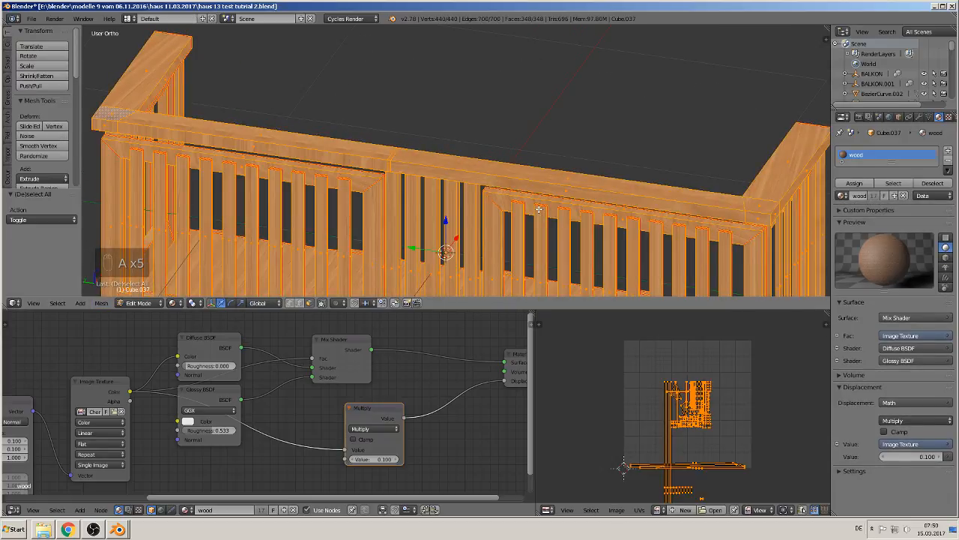
key(u)
click(539, 212)
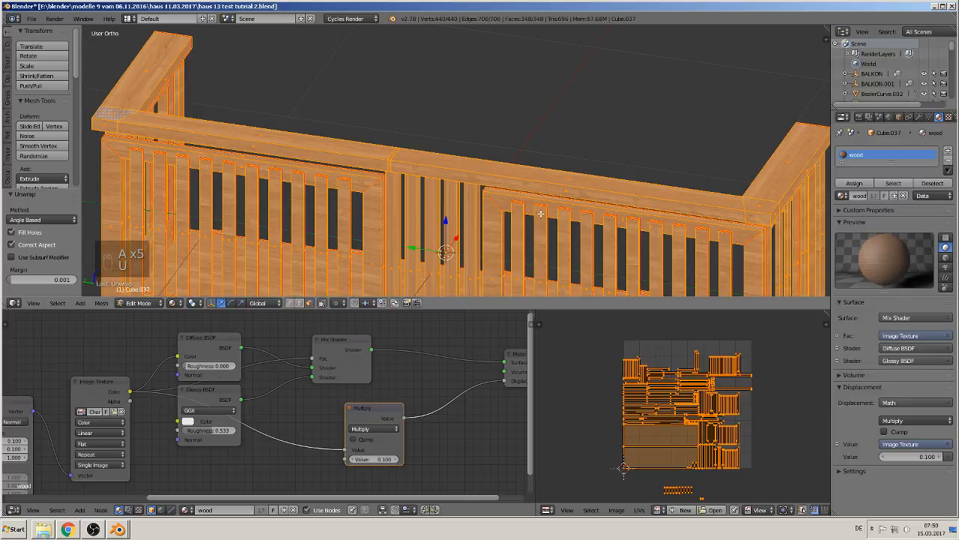
- Rotate the balcony's UV layout by 90 degrees, return to Object Mode and check the wood grain on the railing
text(r)
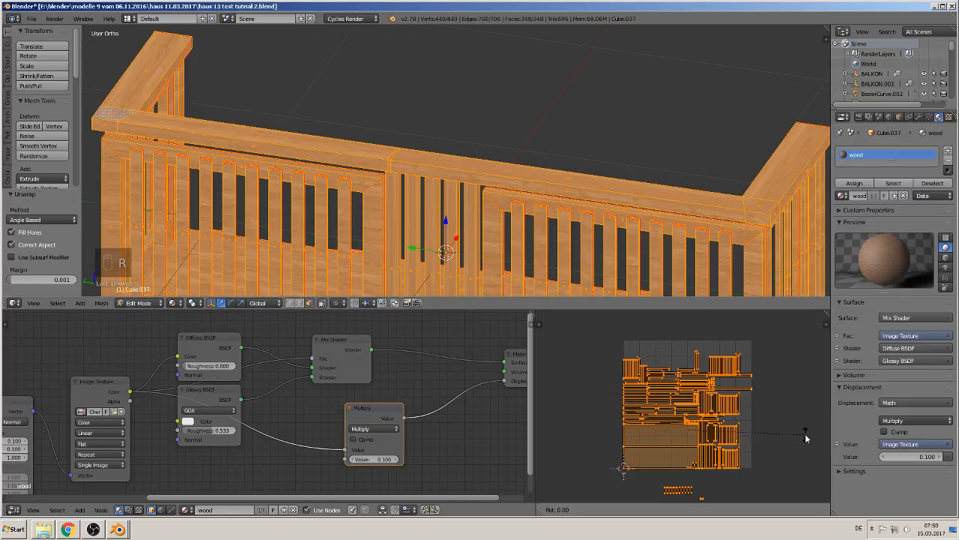
text(90)
key(Return)
key(Tab)
scroll(623, 184, down, 3)
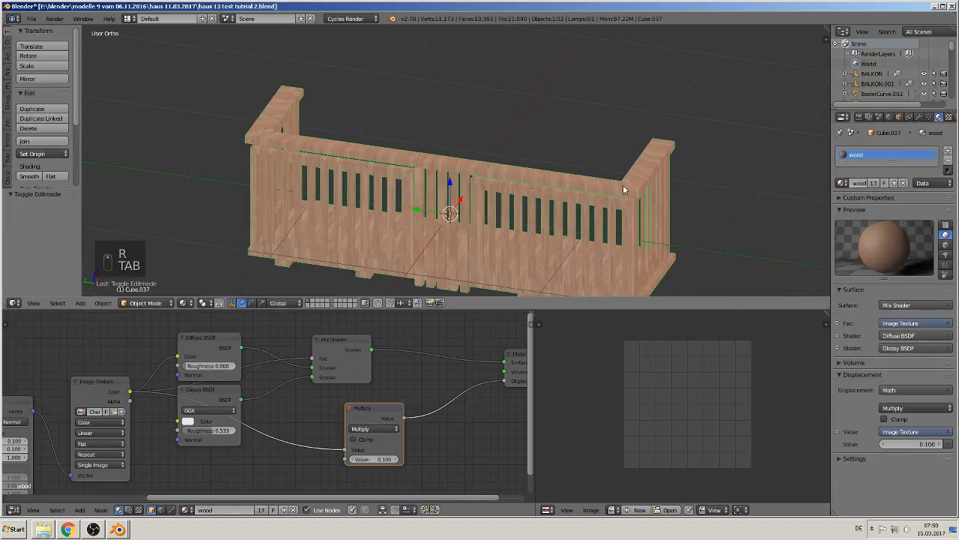
scroll(610, 168, up, 3)
scroll(617, 190, up, 3)
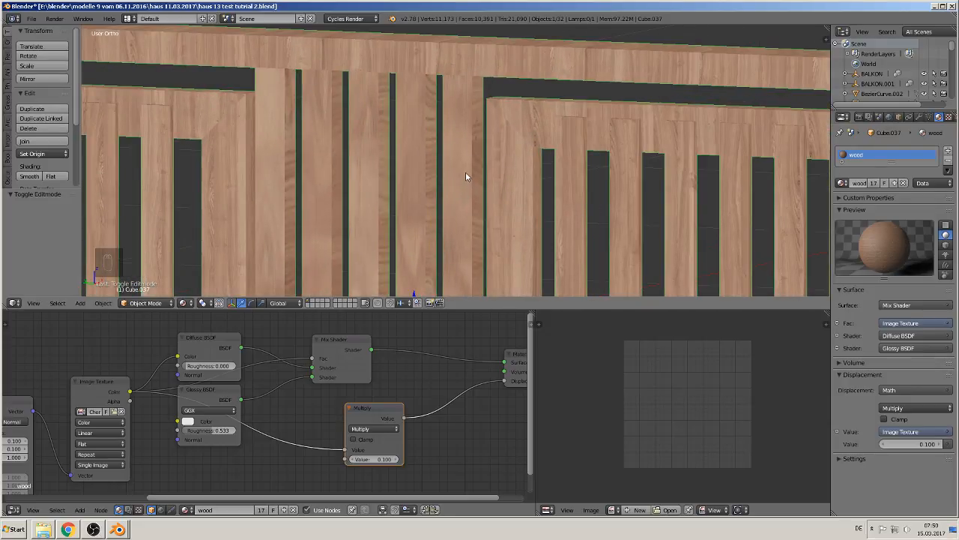
scroll(592, 150, down, 8)
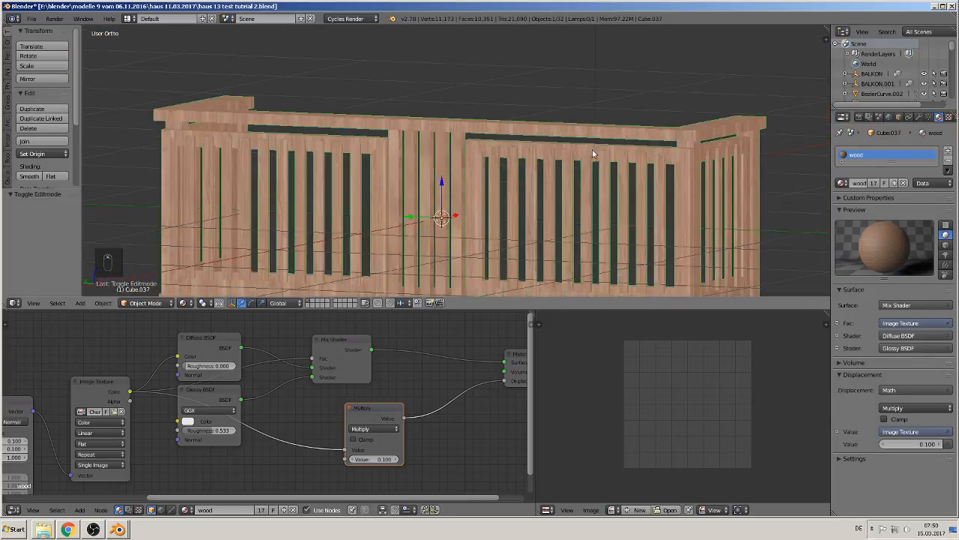
key(Tab)
key(Tab)
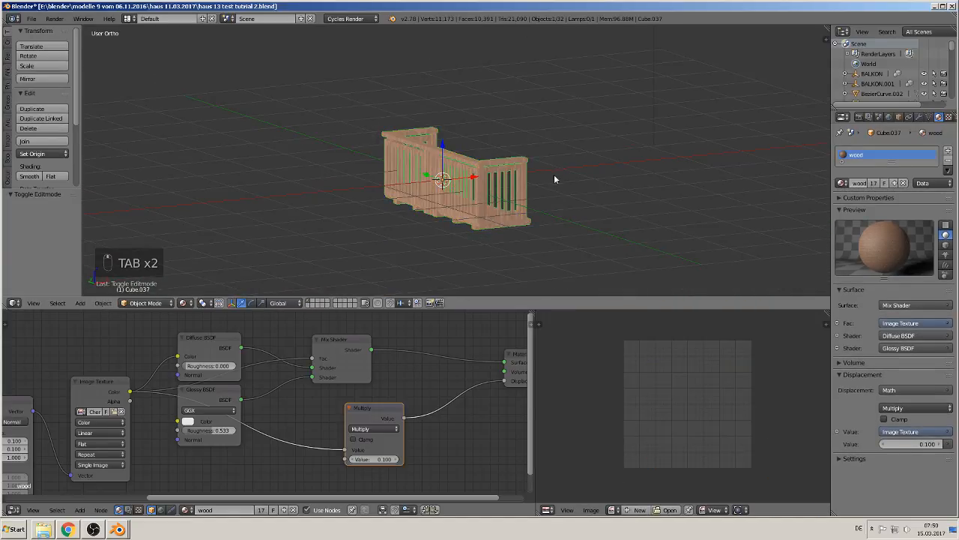
- Leave the balcony's isolated view to show the whole house and select the roof gutter above the downpipe
scroll(575, 158, down, 4)
key(KP_Divide)
scroll(523, 228, up, 5)
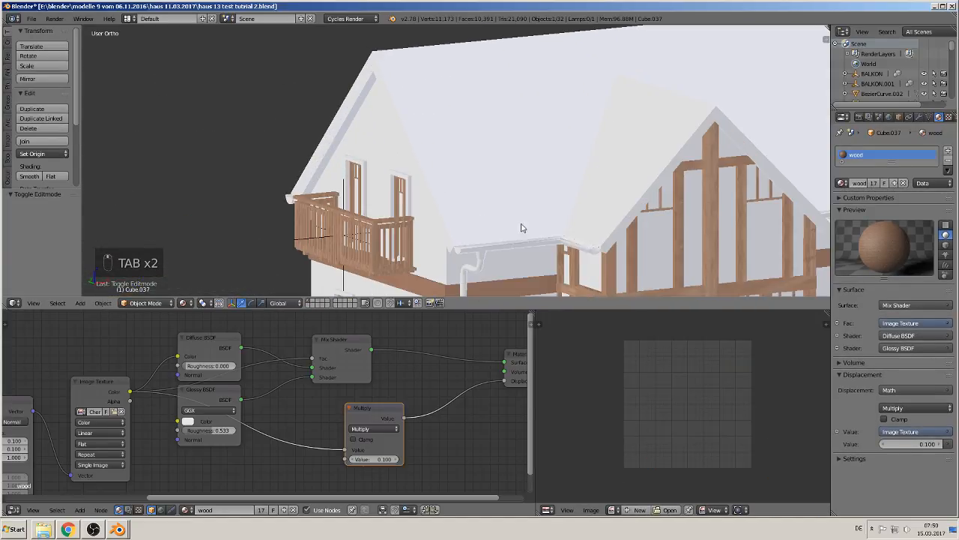
shift+middle_drag(514, 248, 397, 187)
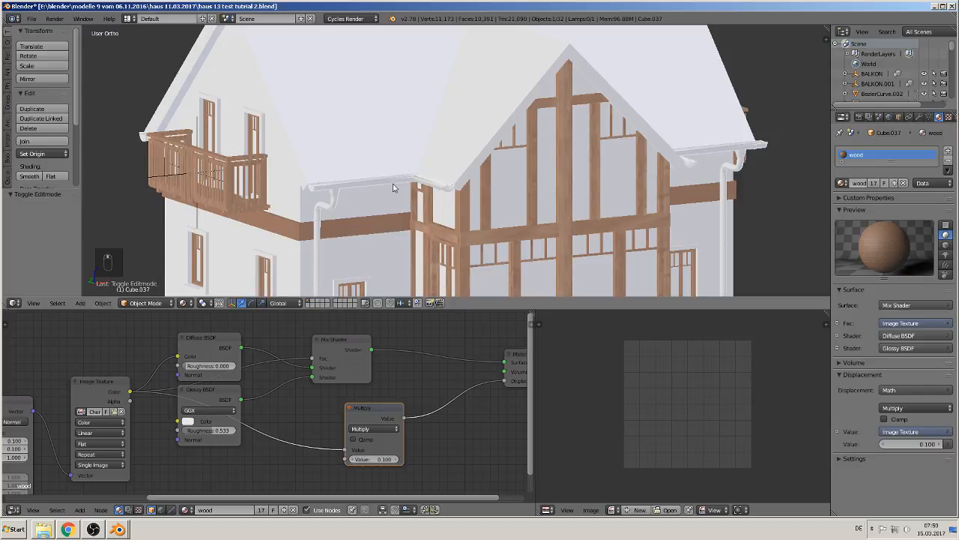
scroll(384, 195, up, 4)
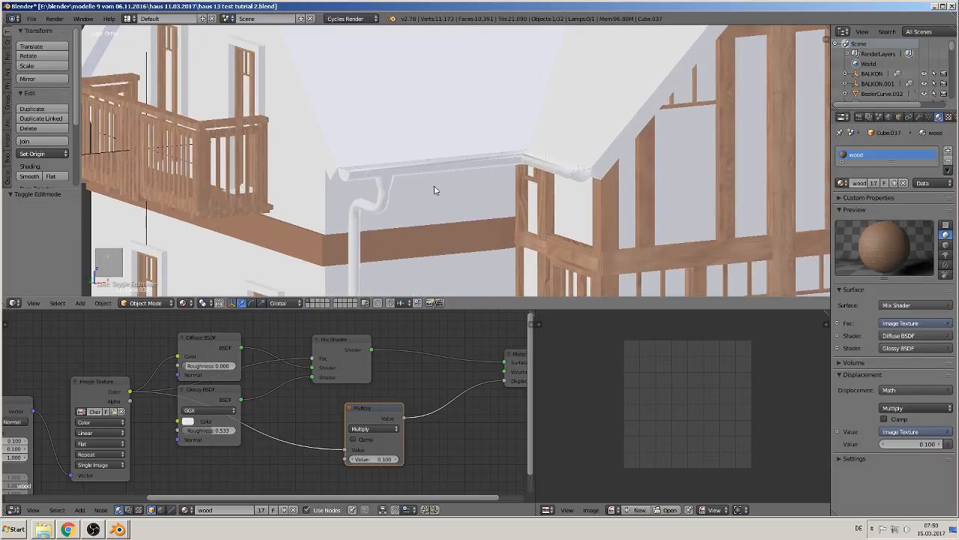
right_click(393, 181)
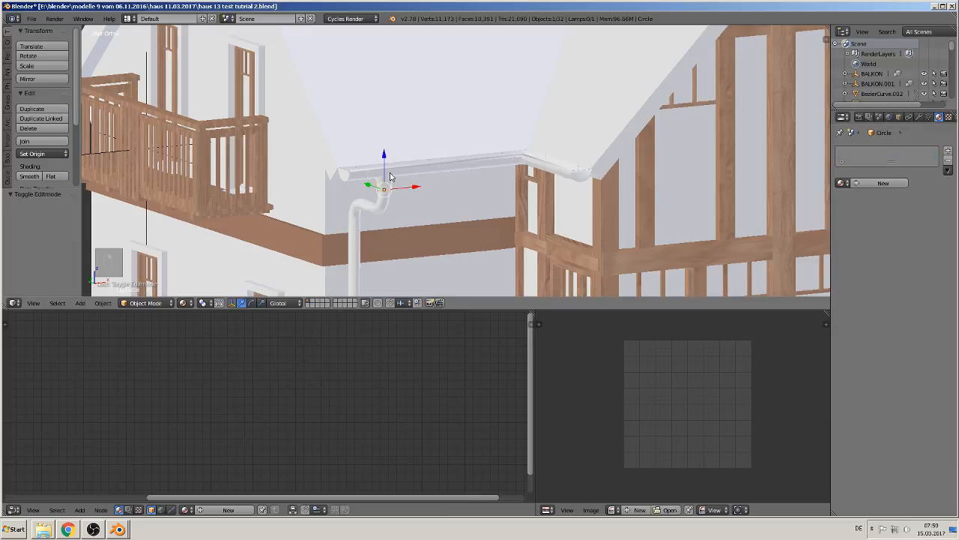
right_click(389, 174)
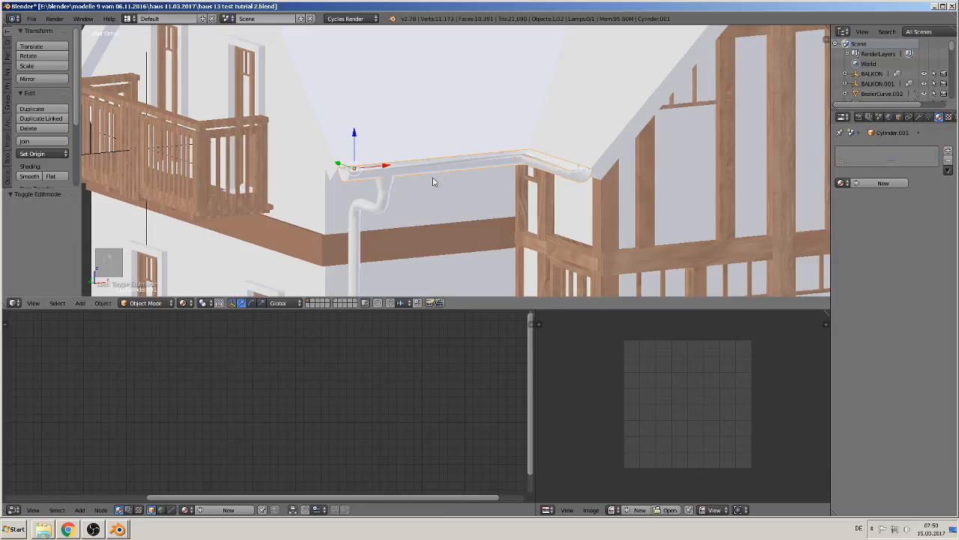
- Create a new material for the gutter and name it "sink metall"
click(840, 183)
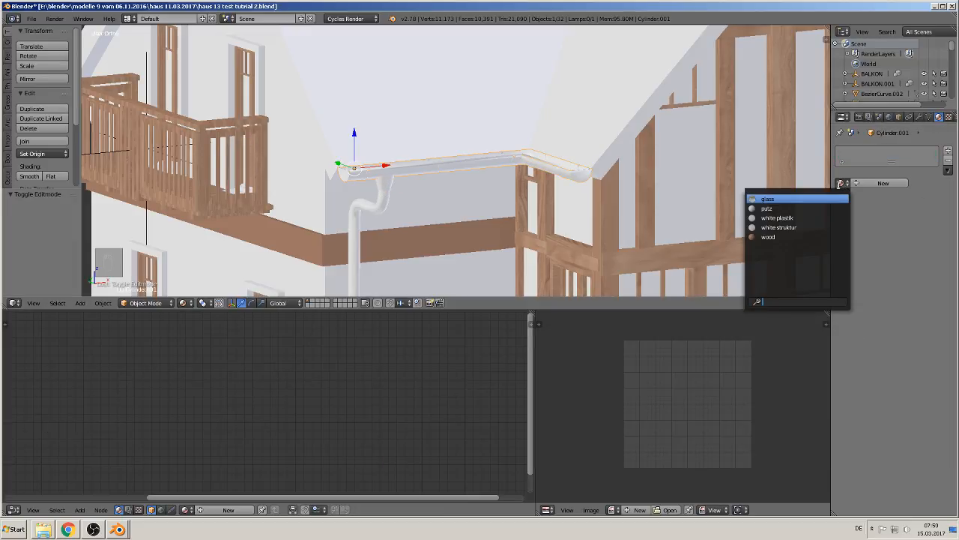
click(877, 185)
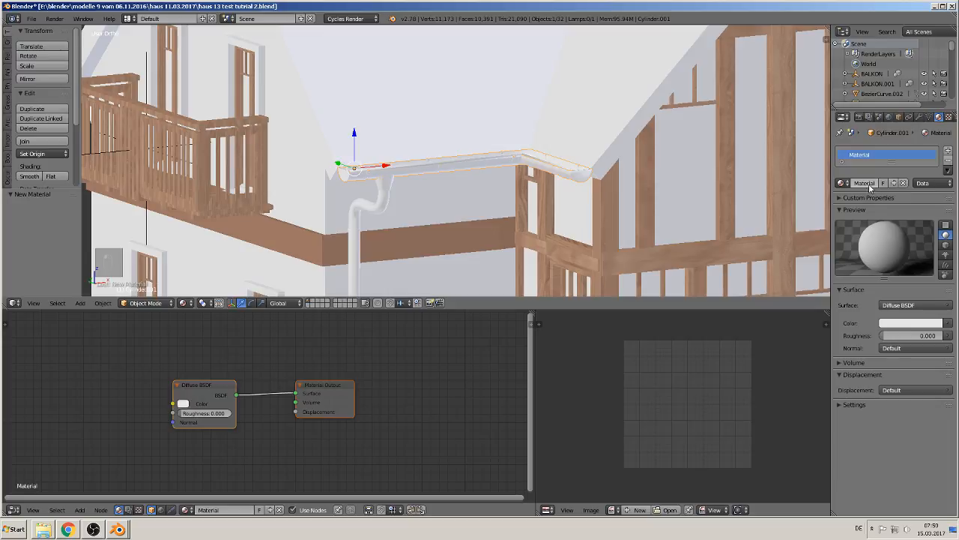
click(866, 182)
text(sink metall)
key(Return)
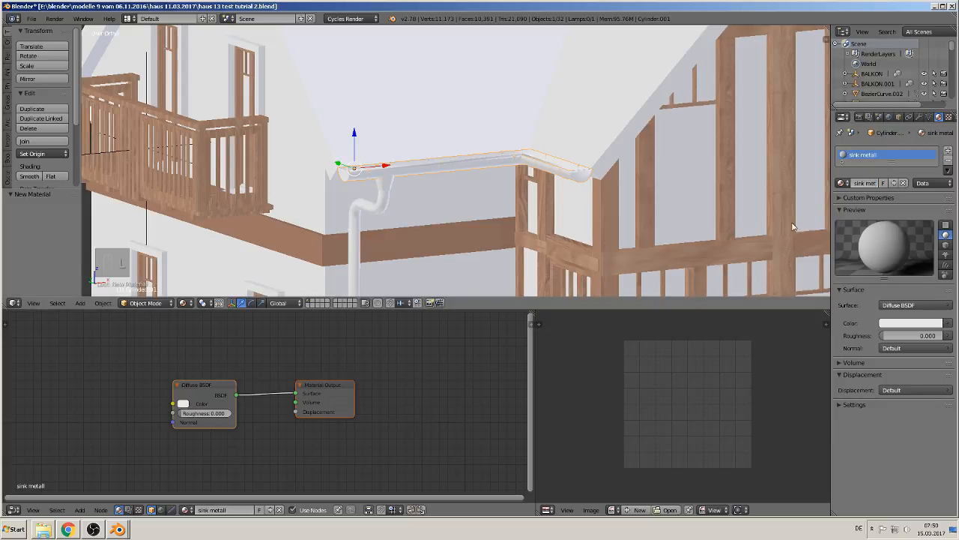
scroll(455, 208, down, 1)
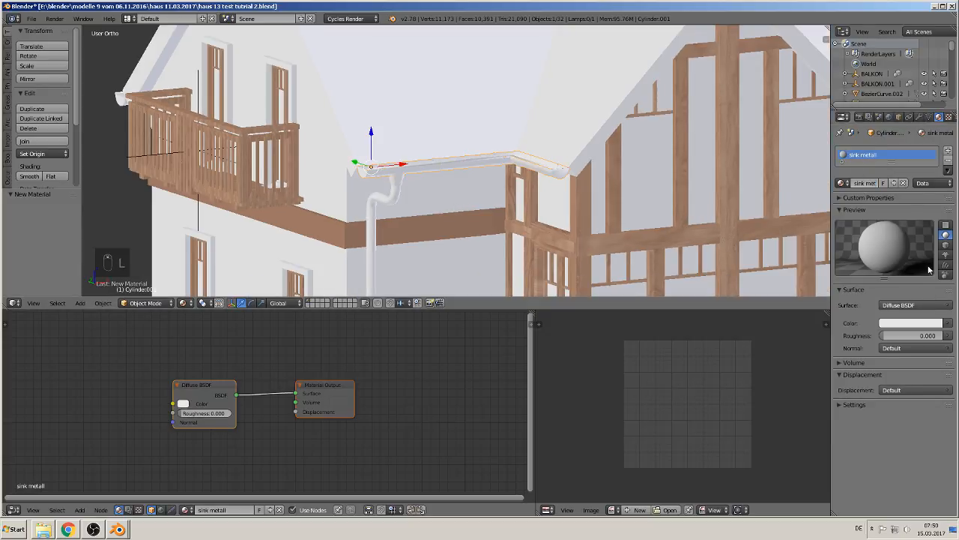
- Use an Image Texture as the material's colour and load the MetalGalvanized0022_7 image from the texture folder
click(949, 324)
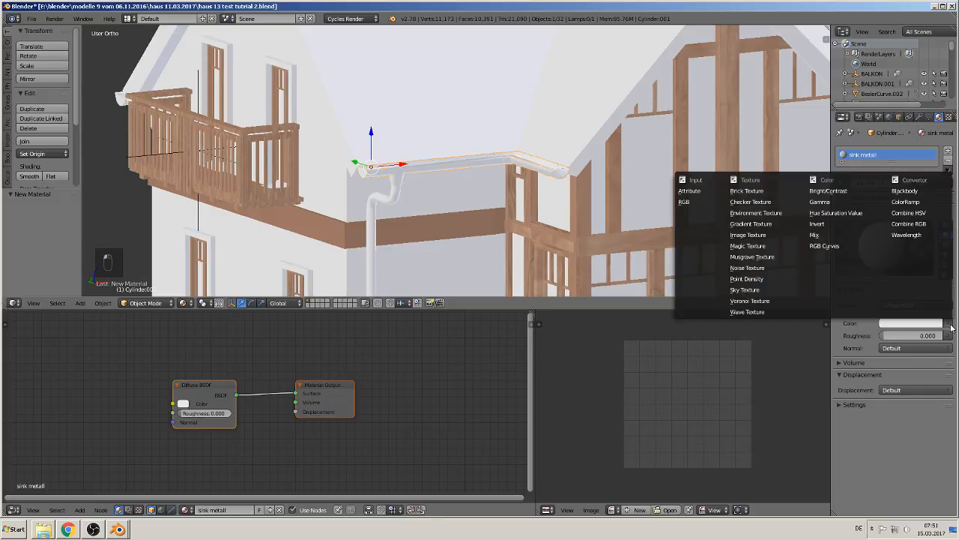
click(748, 234)
click(919, 336)
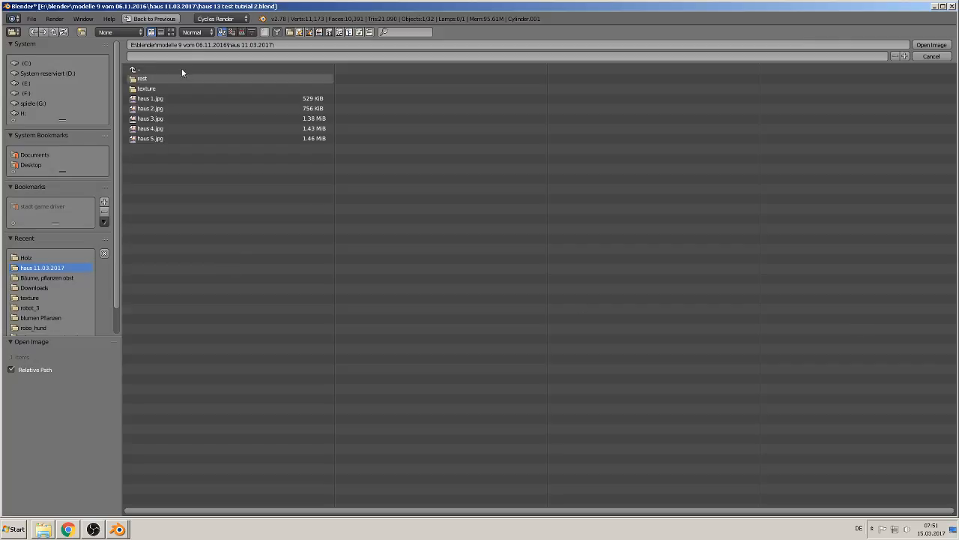
click(154, 89)
click(171, 31)
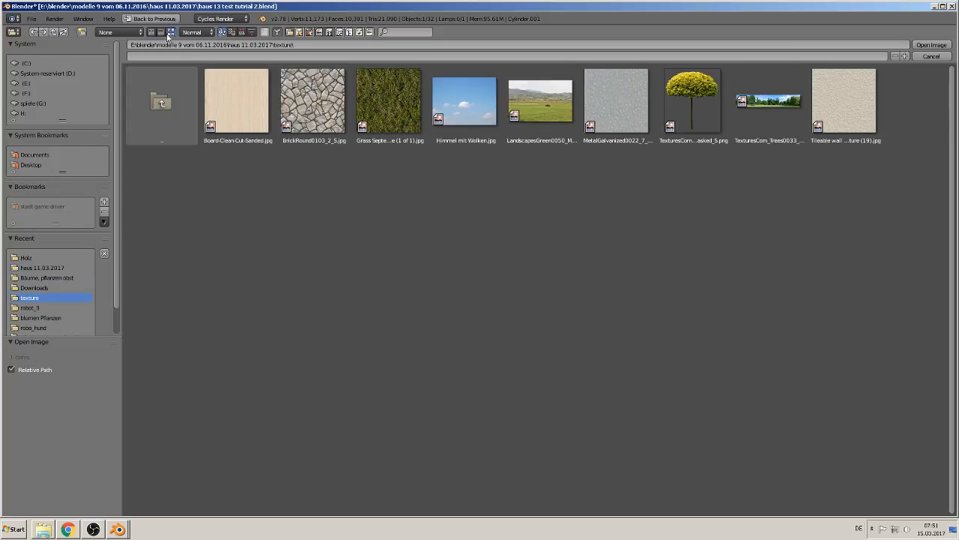
double_click(611, 108)
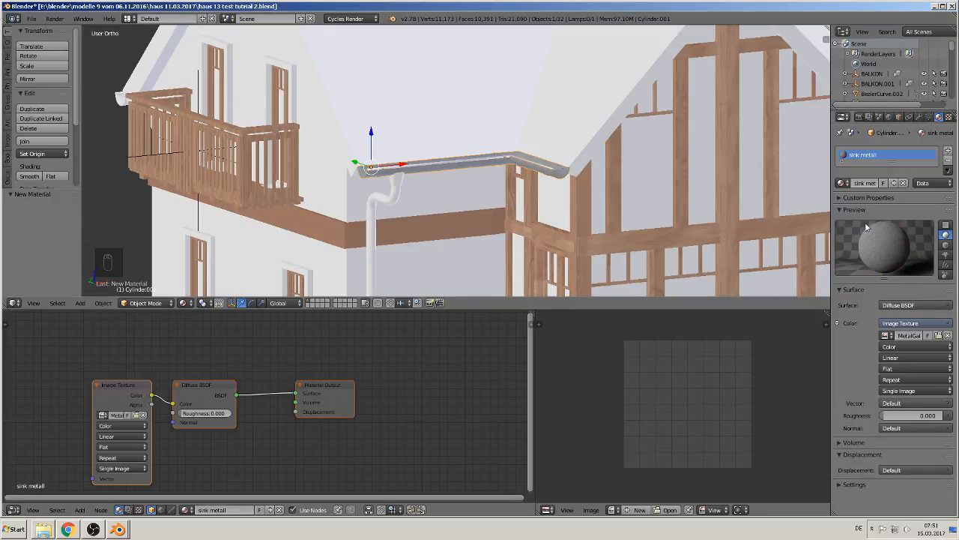
middle_drag(335, 368, 493, 349)
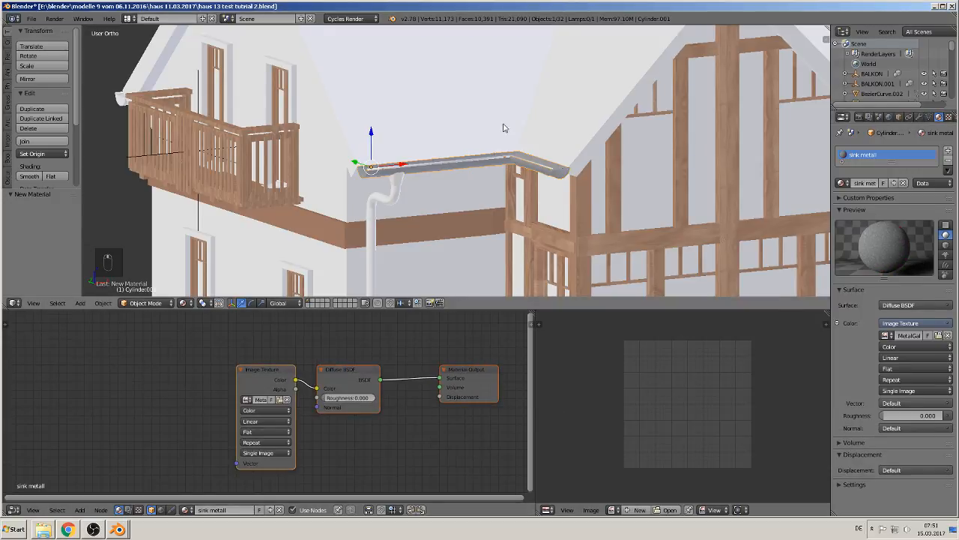
- Unwrap the gutter's entire mesh in Edit Mode, then return to Object Mode and check the metal texture up close
scroll(482, 166, up, 10)
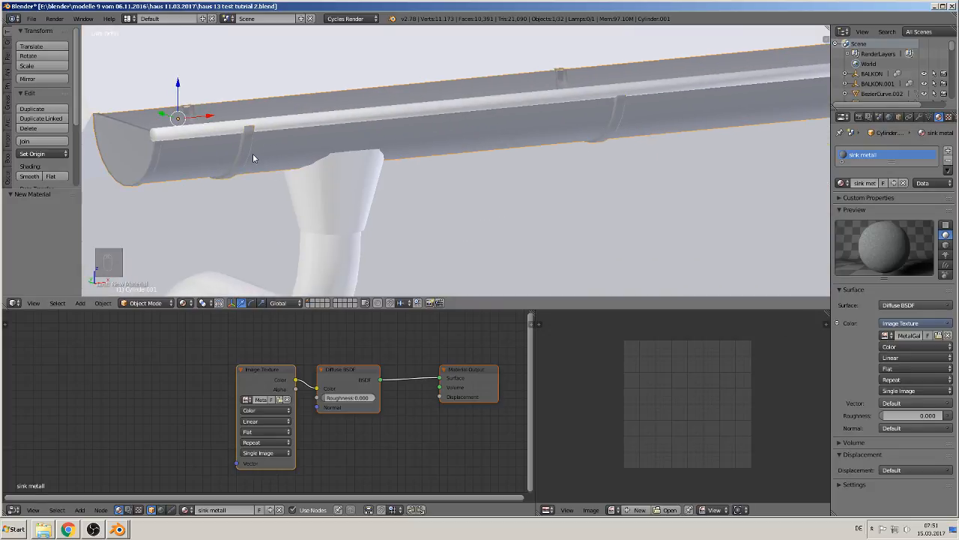
key(Tab)
key(a)
key(a)
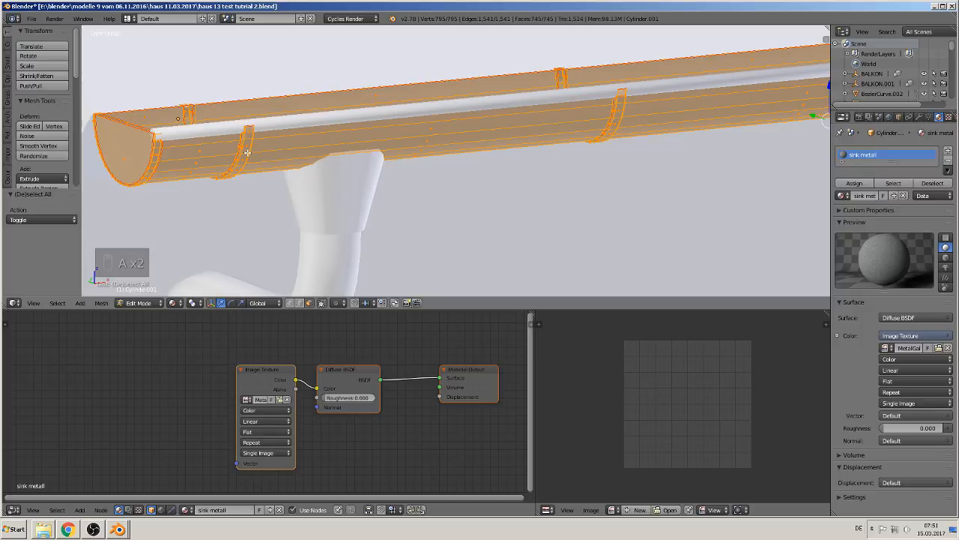
key(u)
click(251, 148)
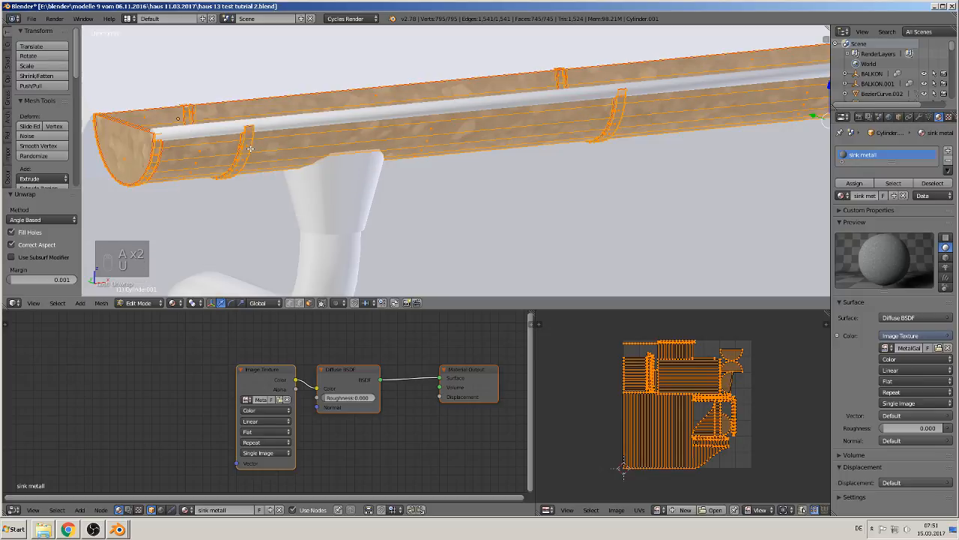
key(Tab)
scroll(337, 158, up, 6)
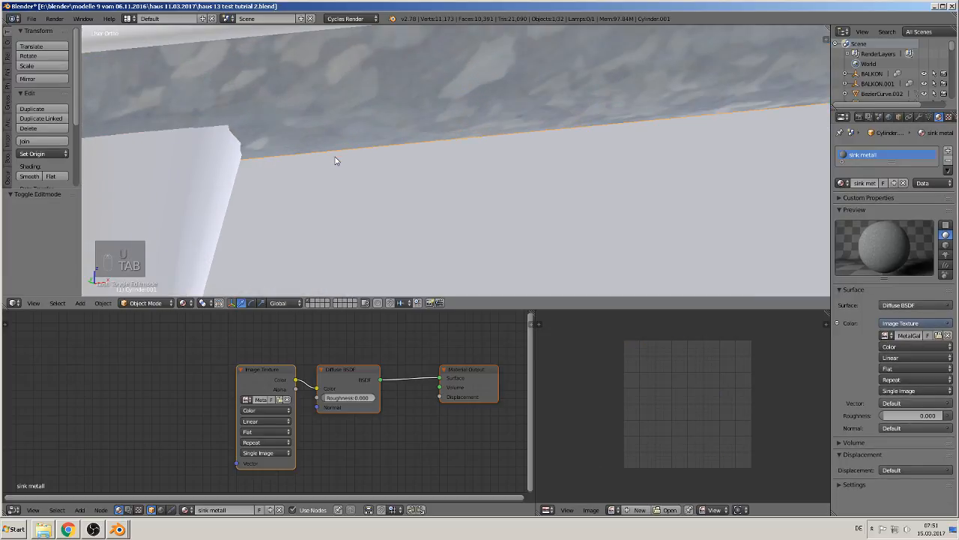
scroll(580, 183, up, 1)
scroll(581, 189, down, 8)
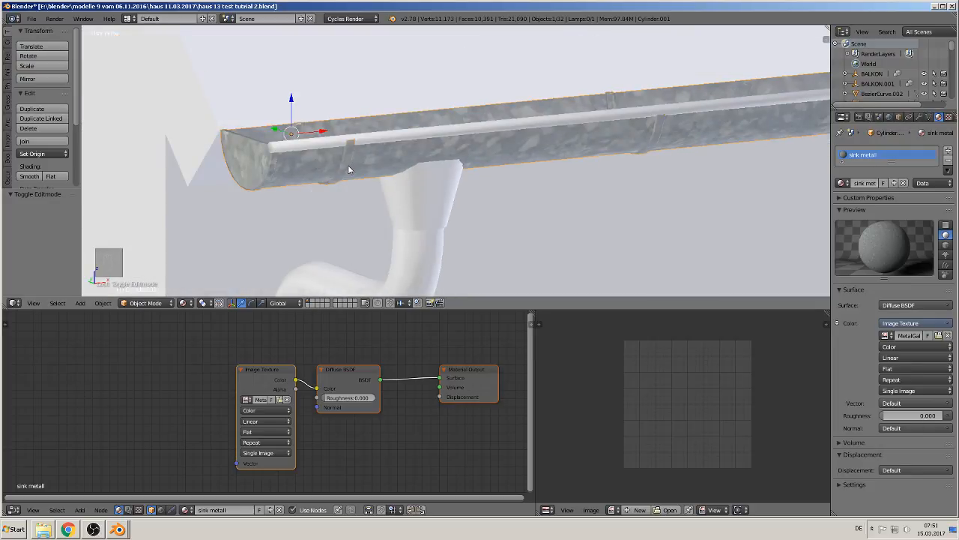
- Add a Texture Coordinate node well before the Image Texture node in the sink metall material
middle_drag(230, 383, 306, 372)
scroll(285, 394, down, 3)
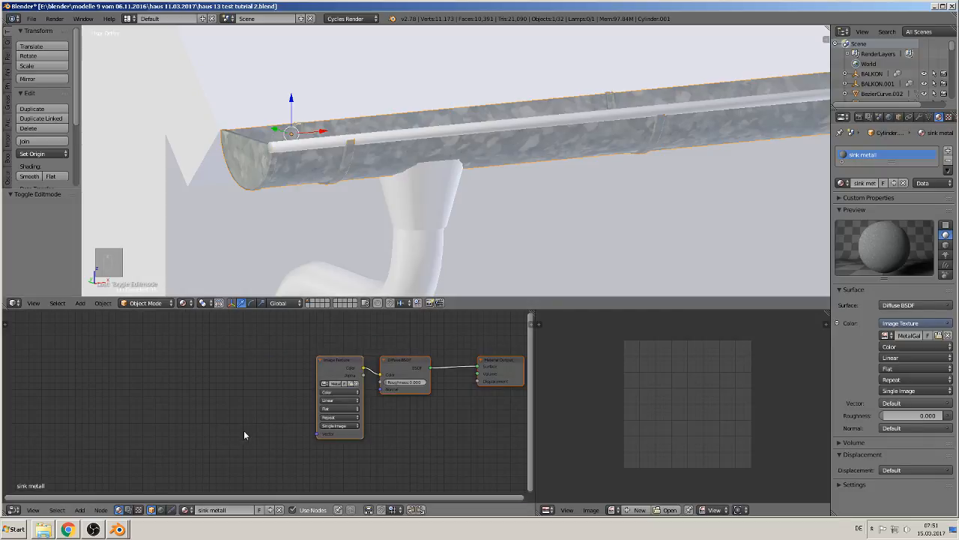
click(80, 510)
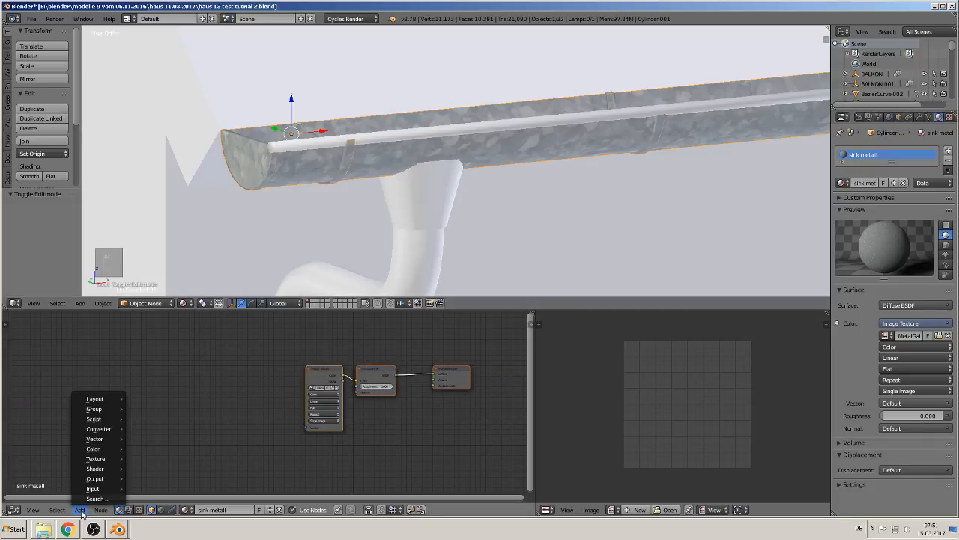
mouse_move(92, 491)
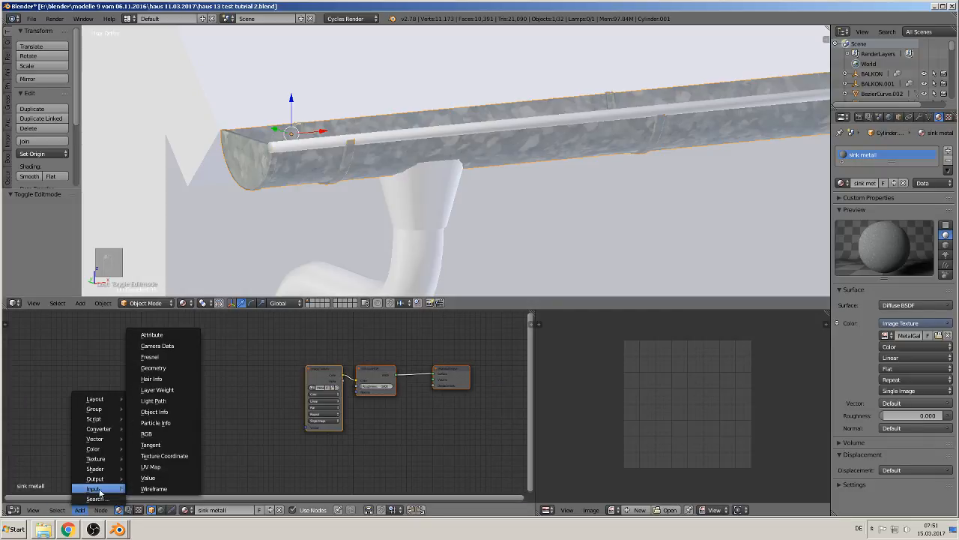
click(162, 456)
click(134, 395)
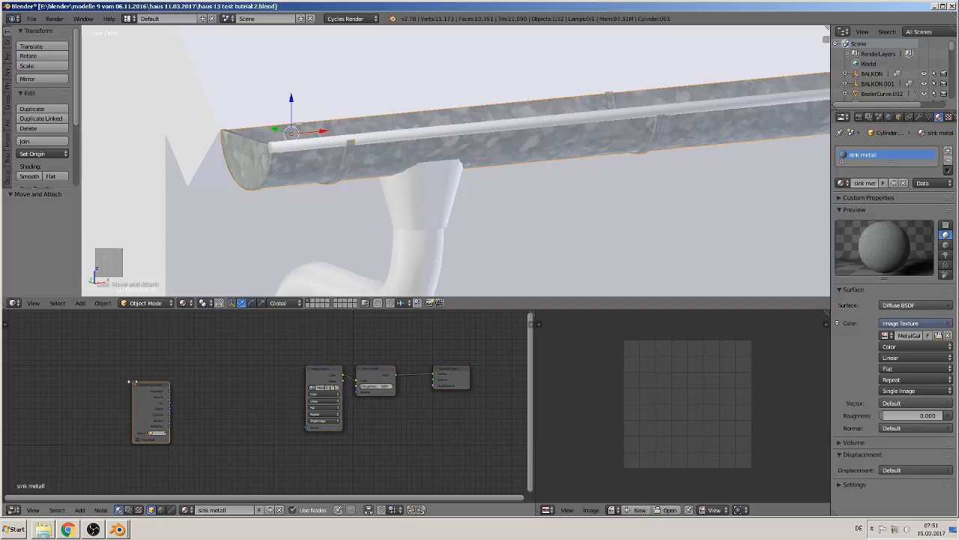
- Add a Mapping node between the Texture Coordinate and Image Texture nodes
click(79, 510)
mouse_move(102, 430)
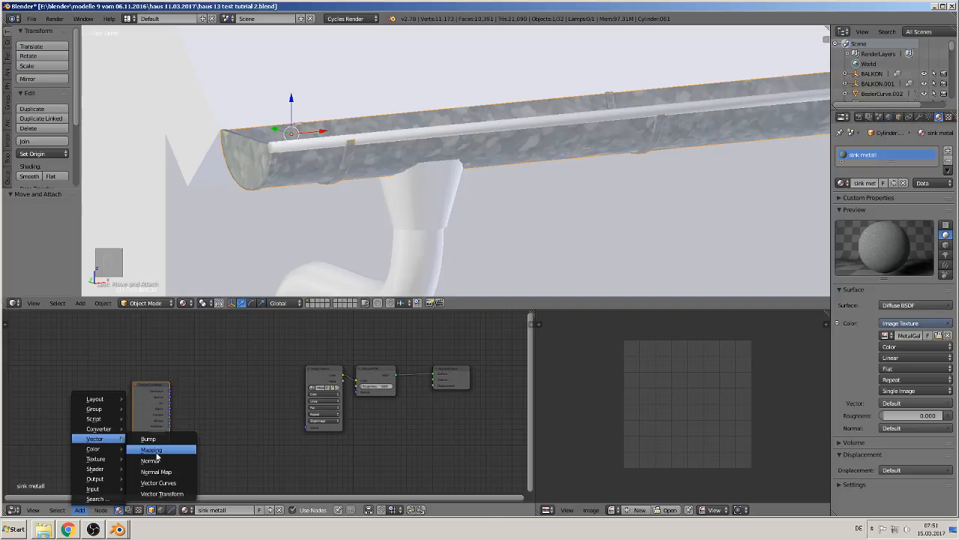
click(152, 449)
click(191, 385)
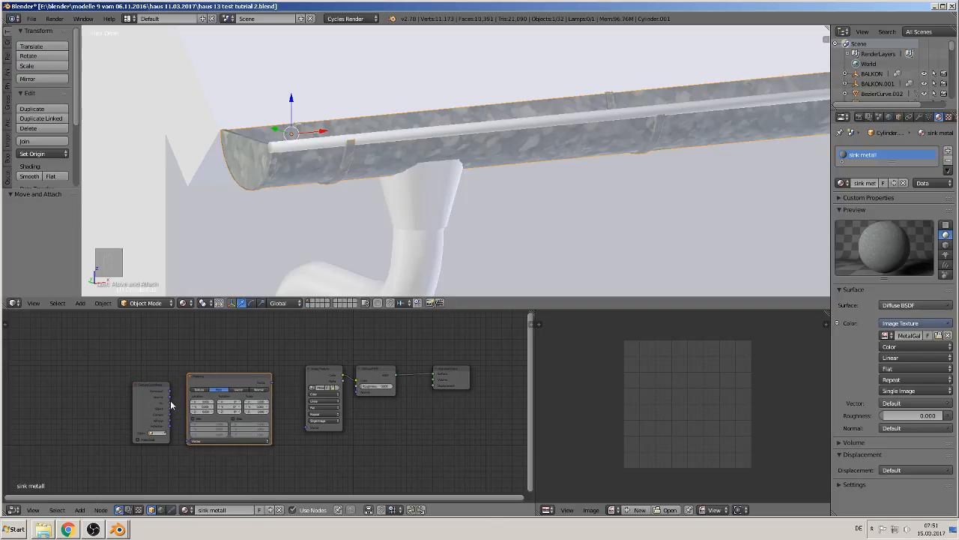
- Link the Texture Coordinate's UV output to the Mapping node's Vector input, and the Mapping output to the Image Texture's Vector input
drag(170, 402, 188, 441)
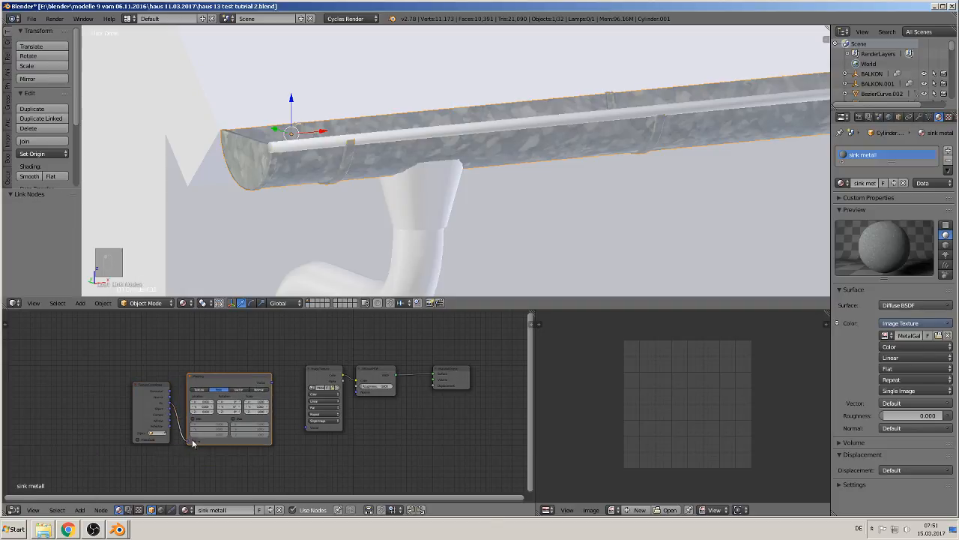
scroll(294, 442, up, 2)
scroll(292, 435, up, 3)
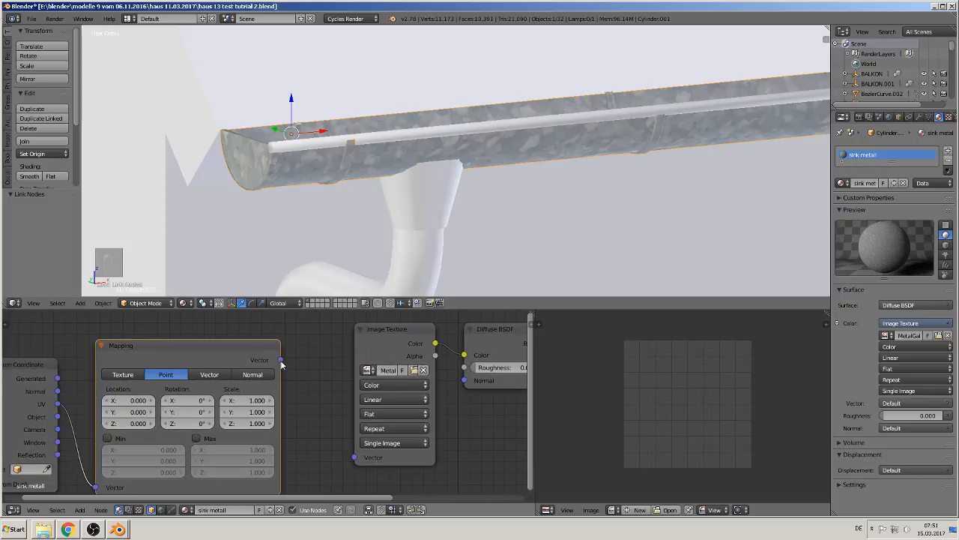
drag(281, 360, 359, 457)
- Make room in the node tree by moving Material Output farther from the shader and shifting the Diffuse BSDF node upward
scroll(419, 444, down, 2)
ctrl+scroll(390, 398, down, 6)
drag(365, 353, 476, 346)
drag(255, 389, 272, 360)
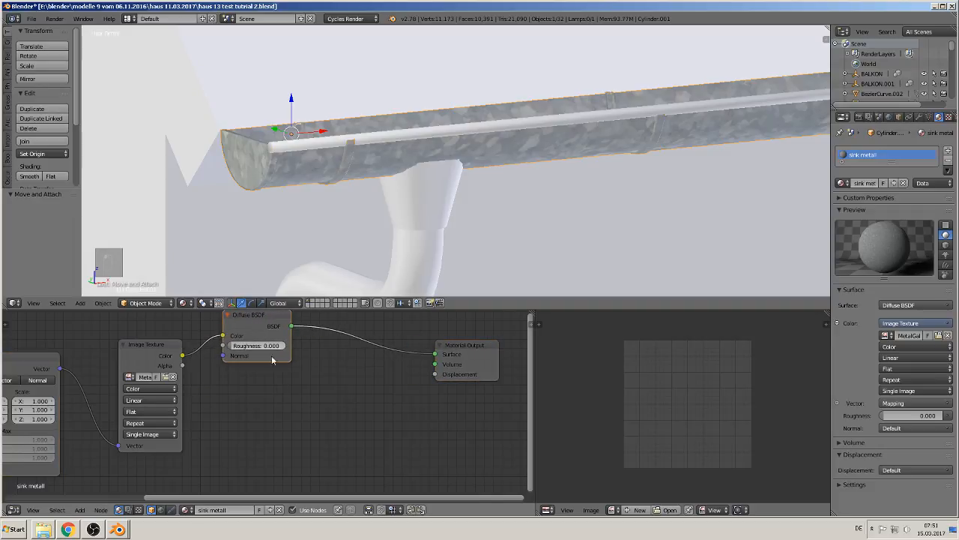
- Add a Glossy BSDF node just below the Diffuse BSDF in the sink metall node tree
scroll(272, 360, down, 1)
middle_drag(293, 430, 209, 469)
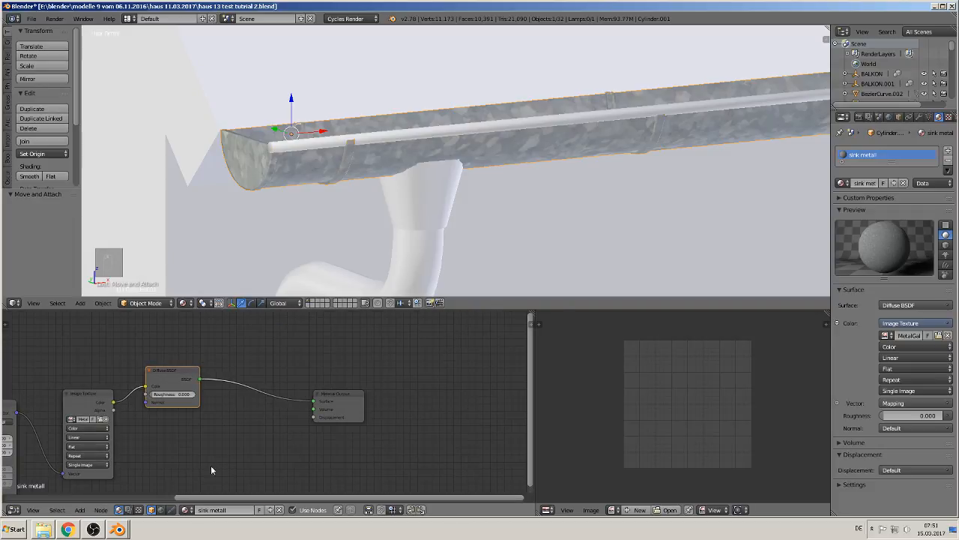
click(80, 510)
mouse_move(96, 469)
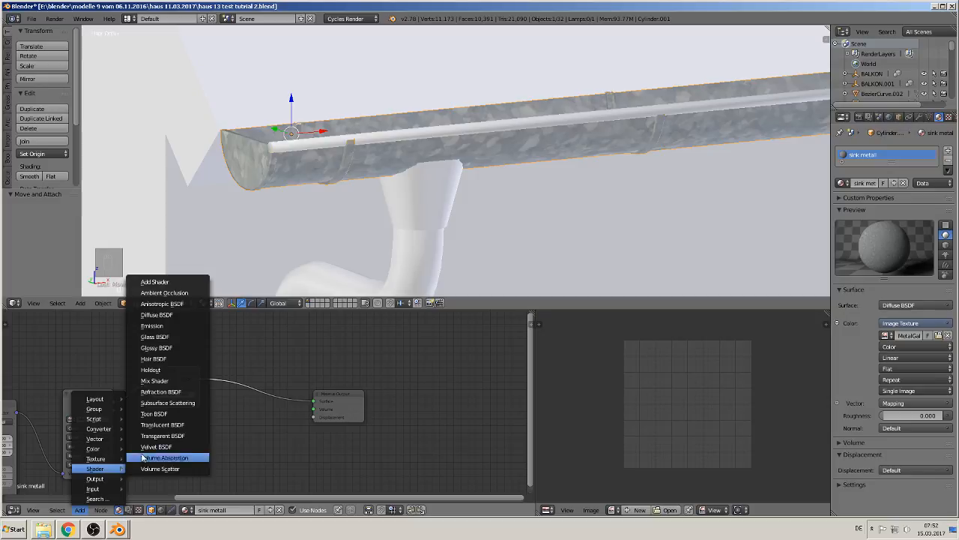
click(156, 347)
click(147, 409)
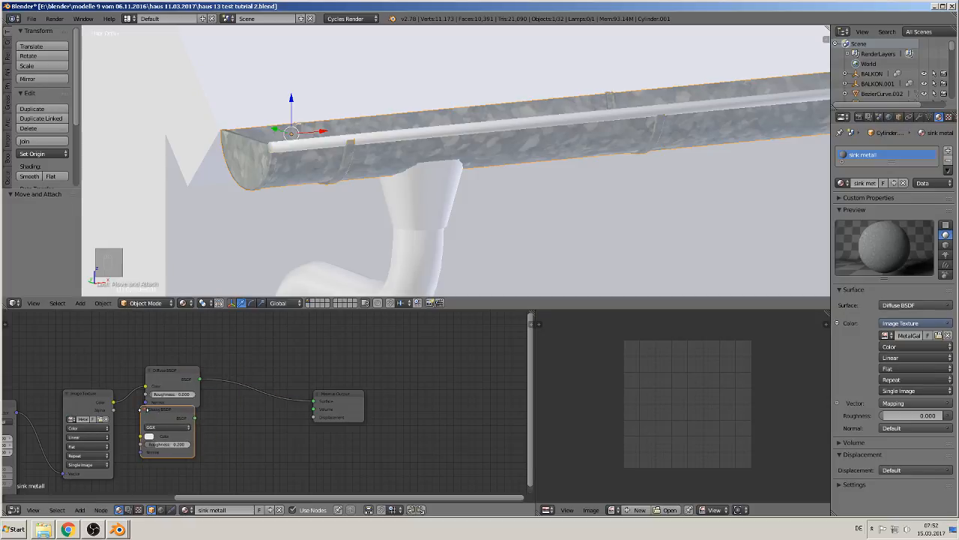
drag(159, 413, 166, 423)
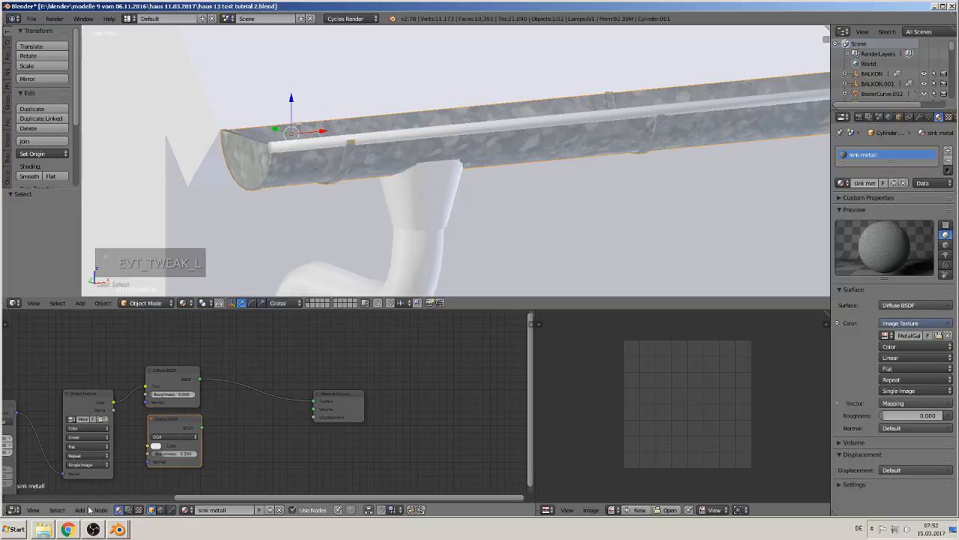
- Insert a Mix Shader between Diffuse BSDF and Material Output, and link the Glossy BSDF to its second Shader input
click(84, 510)
mouse_move(96, 469)
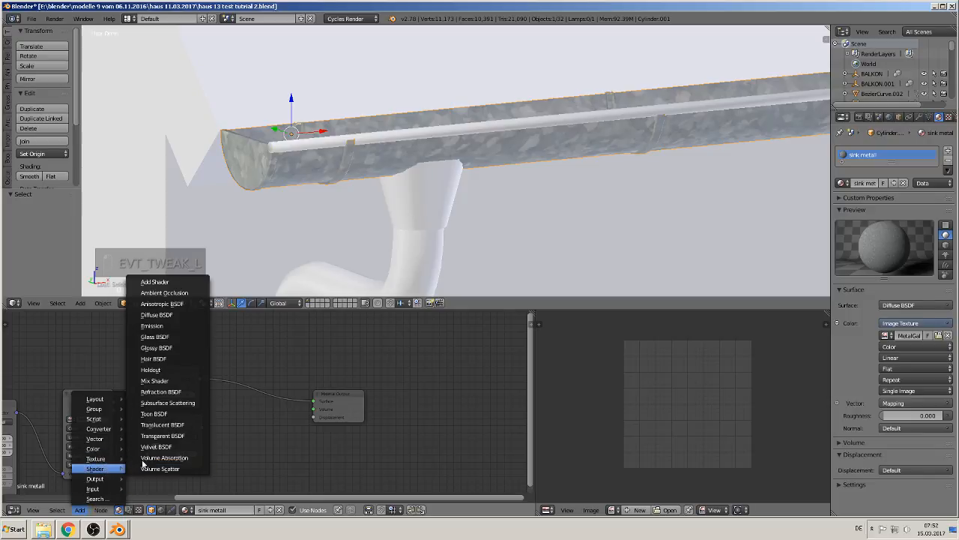
click(155, 381)
click(237, 371)
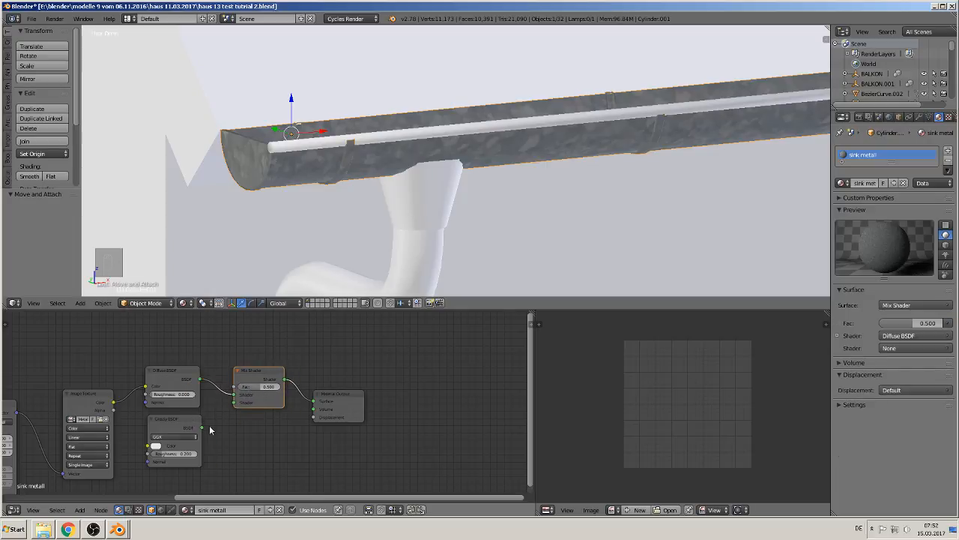
drag(203, 429, 236, 402)
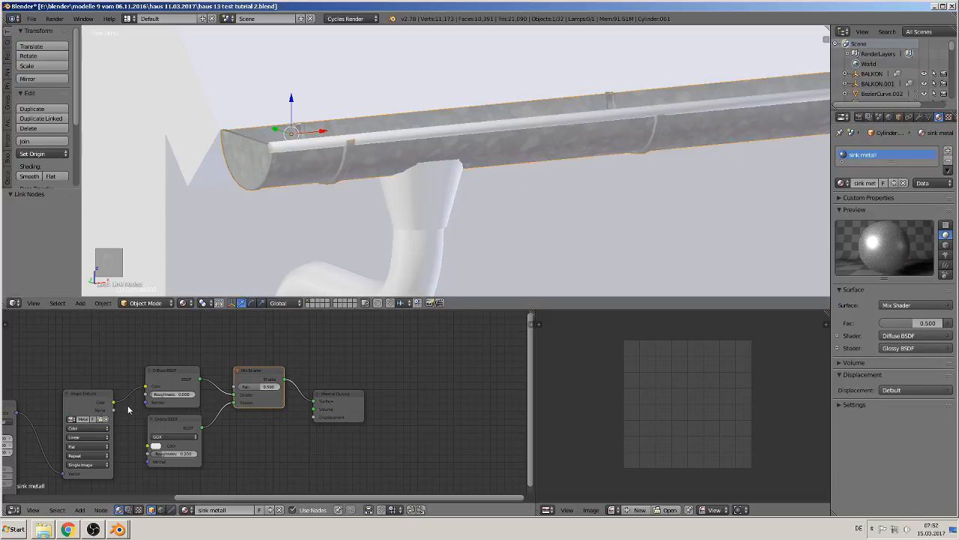
- Link the Image Texture's Color to the Mix Shader's Fac and set the Glossy BSDF roughness to about 0.567
drag(114, 406, 238, 389)
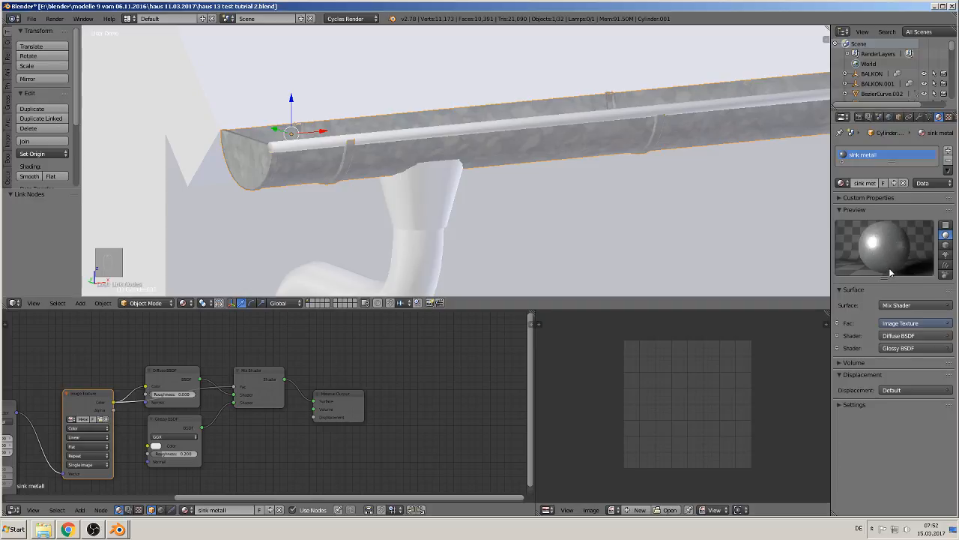
drag(173, 454, 188, 454)
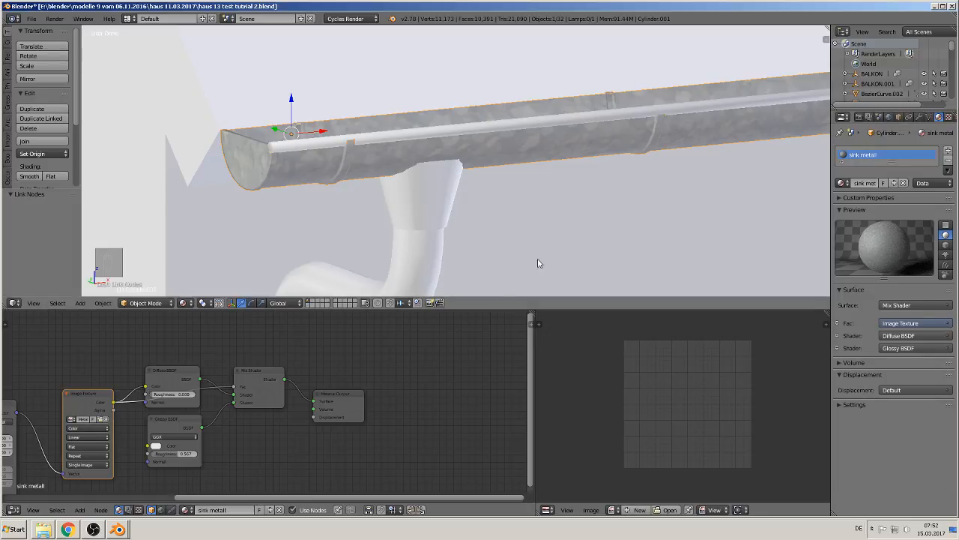
- Move Material Output farther from the Mix Shader and link the Image Texture's Color to its Displacement input
drag(350, 399, 442, 377)
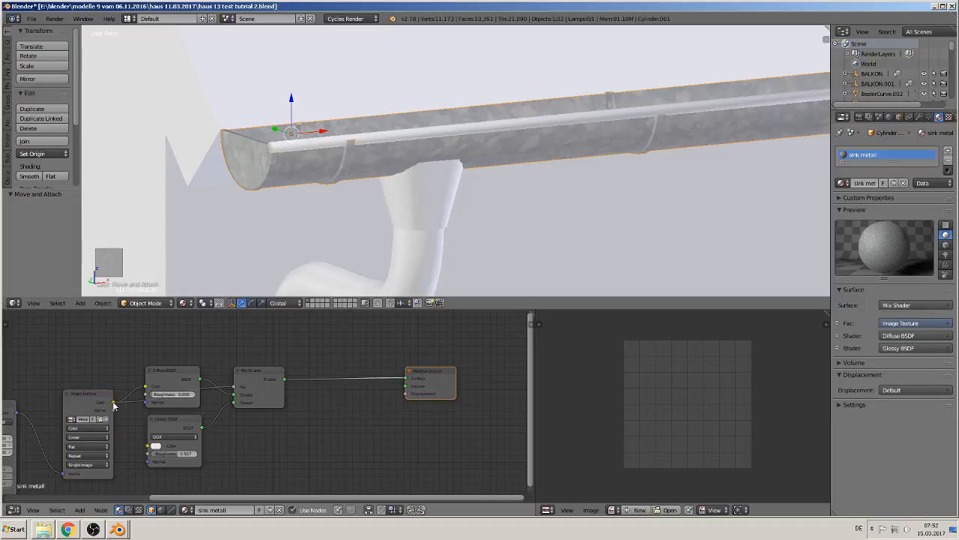
drag(114, 405, 409, 393)
scroll(424, 187, up, 1)
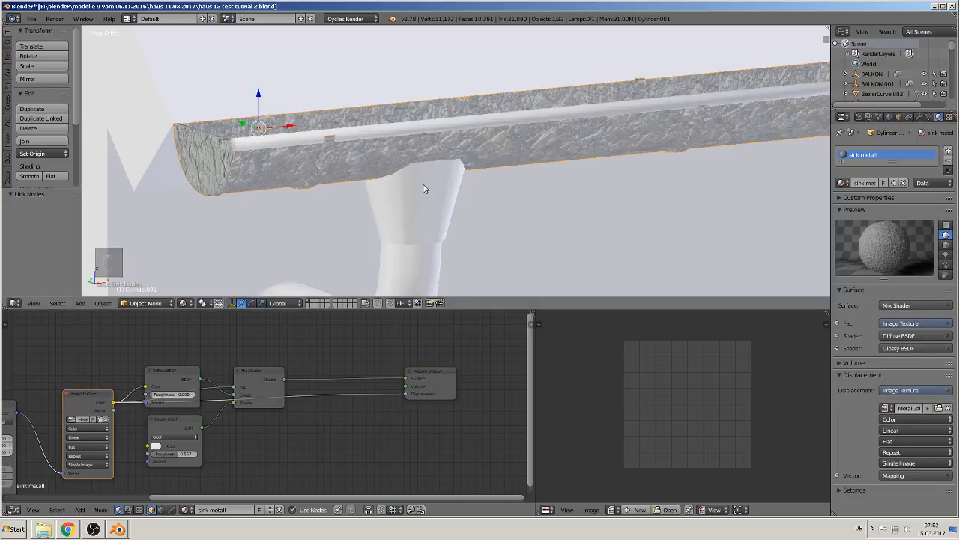
scroll(424, 187, up, 1)
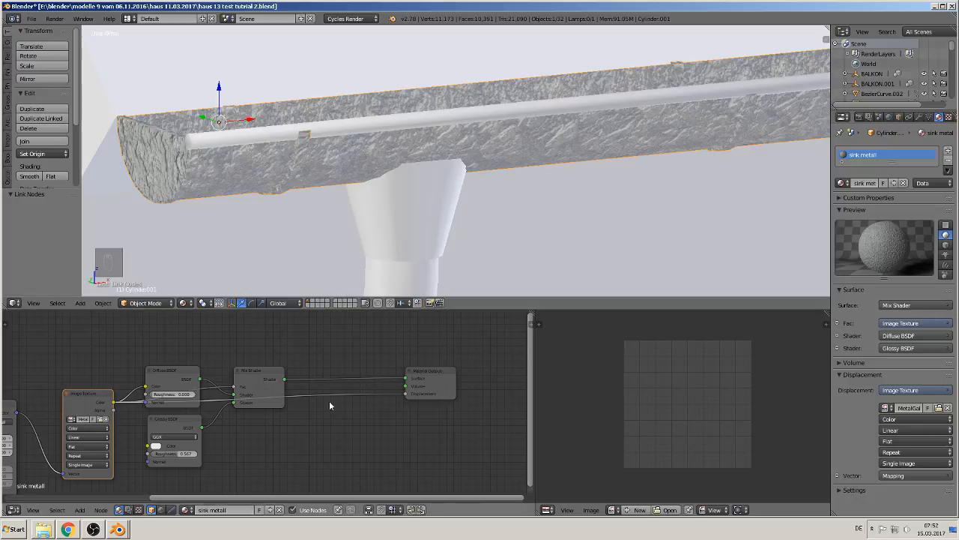
- Insert a Math node into the Displacement link before Material Output and set its operation to Multiply
click(79, 511)
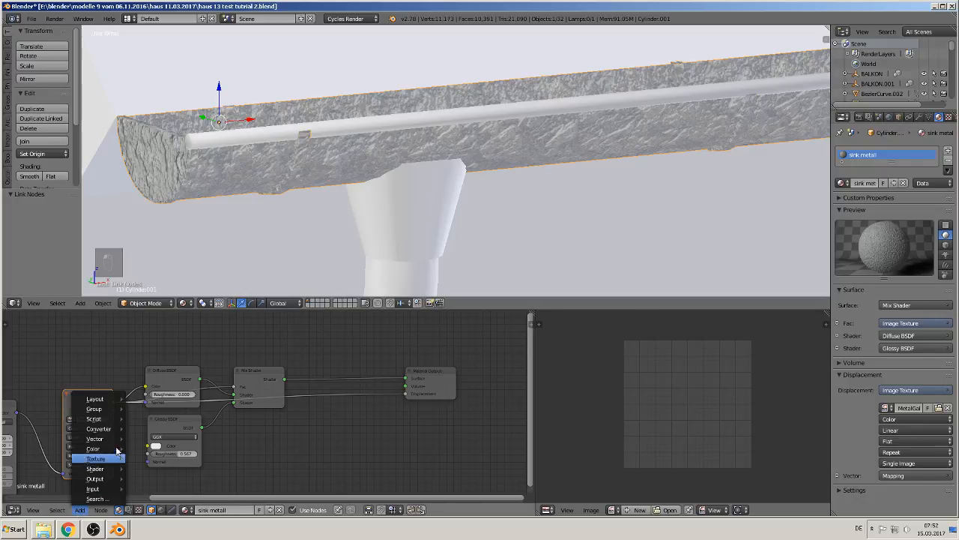
mouse_move(98, 428)
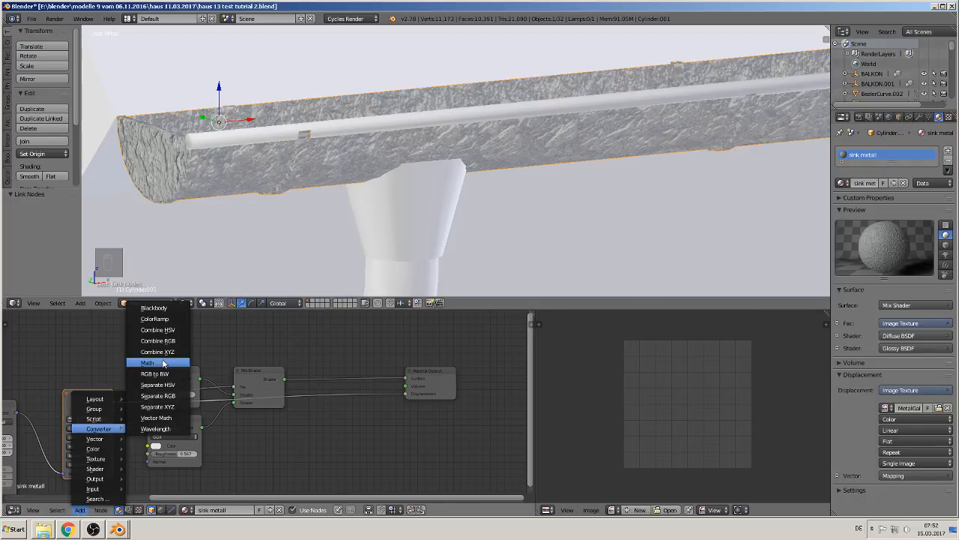
click(163, 363)
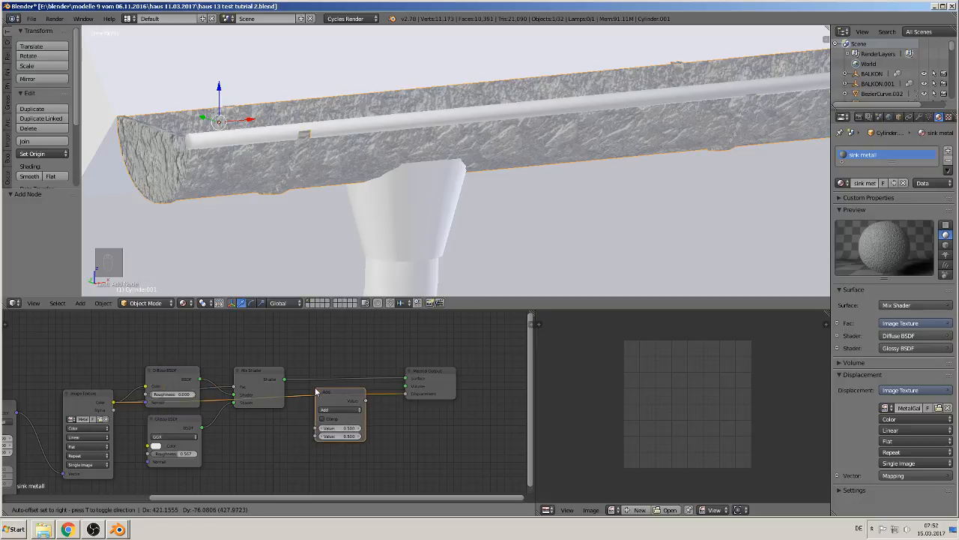
click(333, 410)
click(333, 411)
click(335, 410)
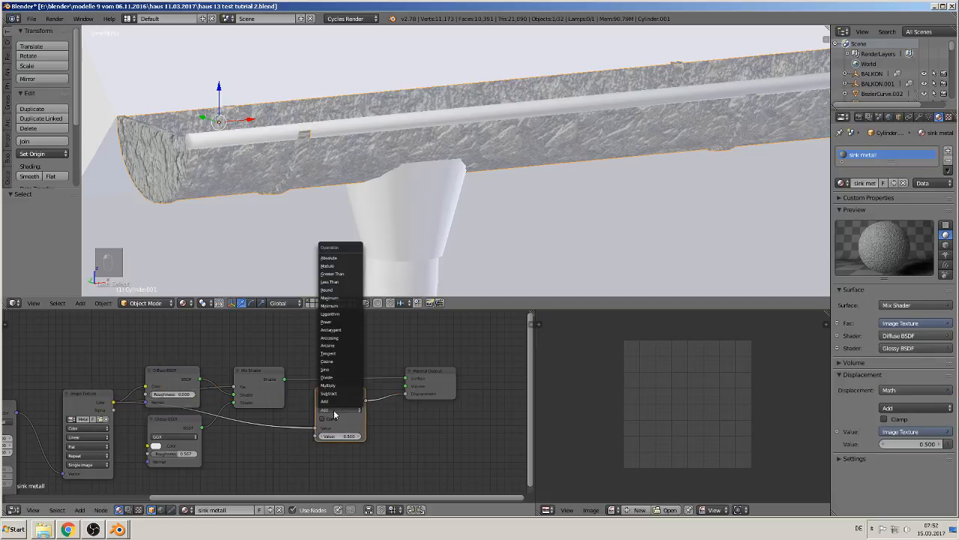
click(338, 386)
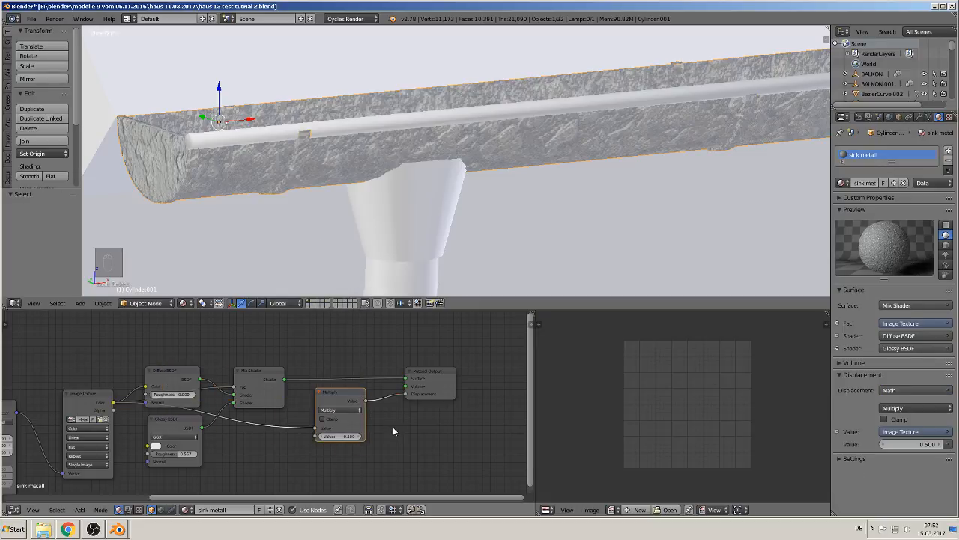
- Set the Multiply node's second value to 0.03 to weaken the gutter's displacement
scroll(393, 431, up, 4)
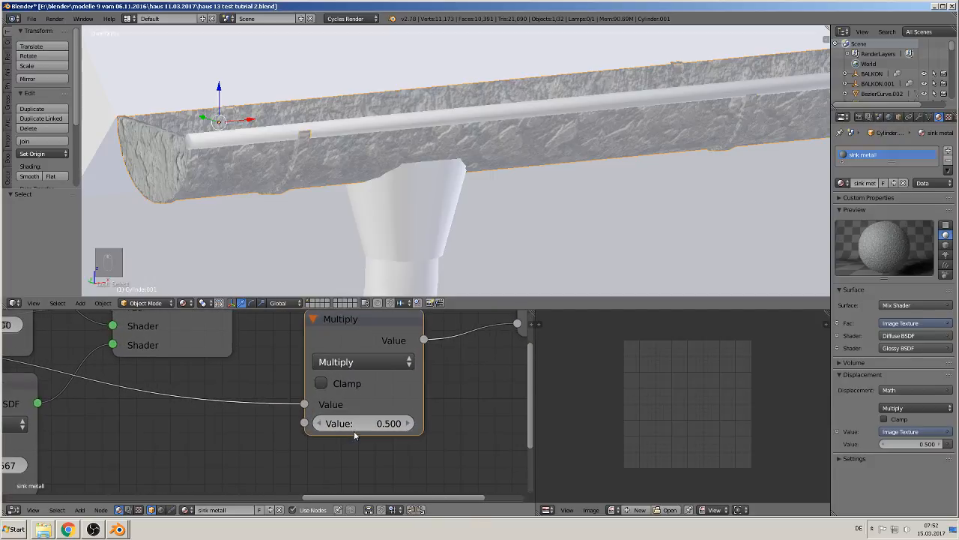
click(356, 424)
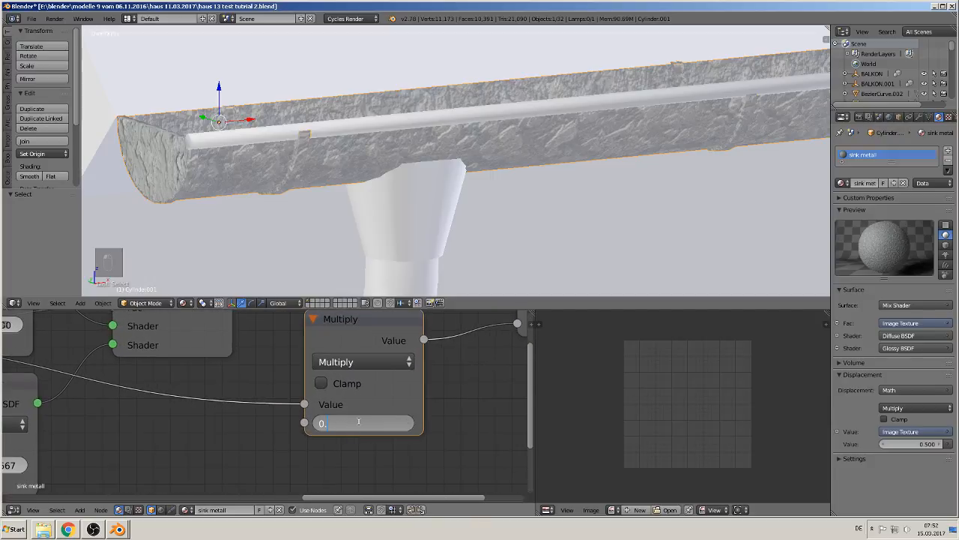
text(0.03)
key(Return)
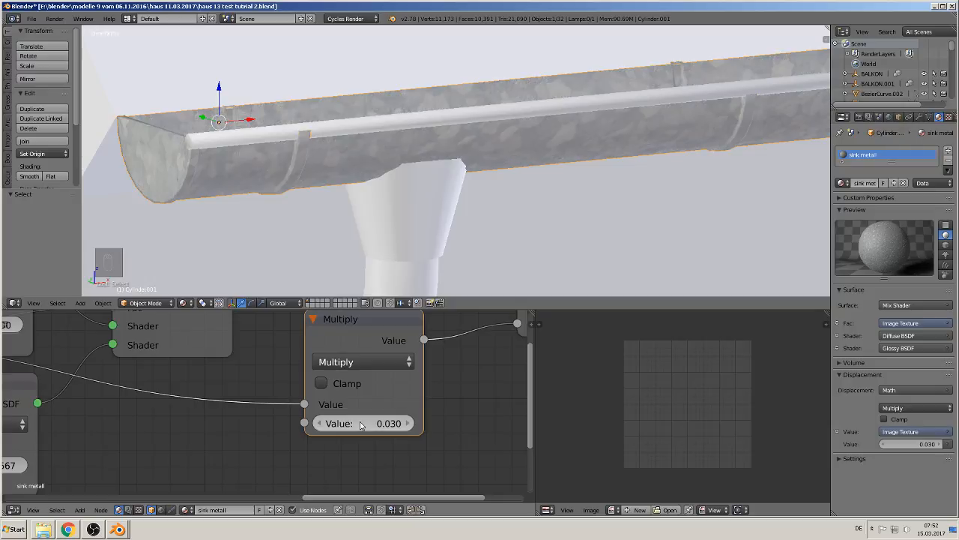
scroll(331, 174, up, 3)
scroll(329, 174, down, 2)
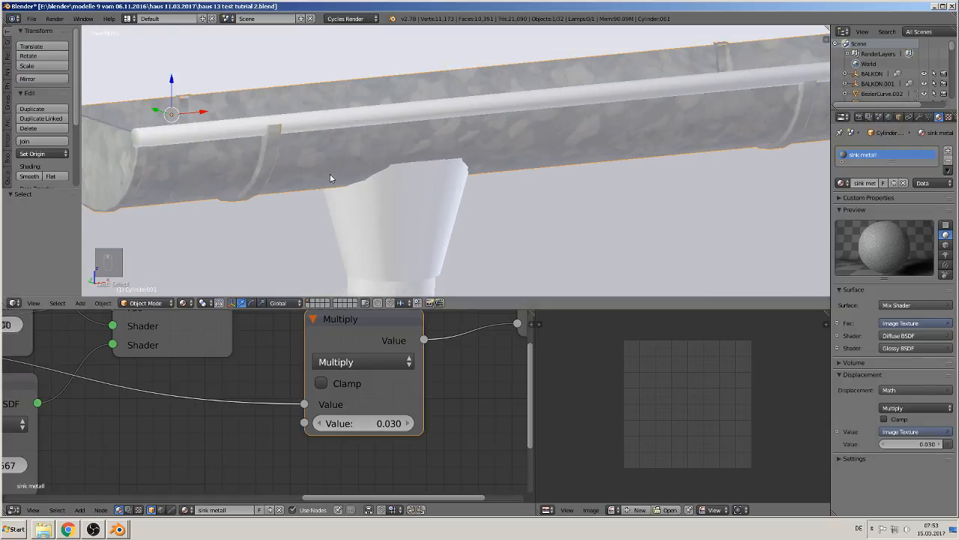
- Try displacement multipliers of 0.09, 0.07 and 0.05 in the Multiply node, and return the value to 0.03
click(385, 422)
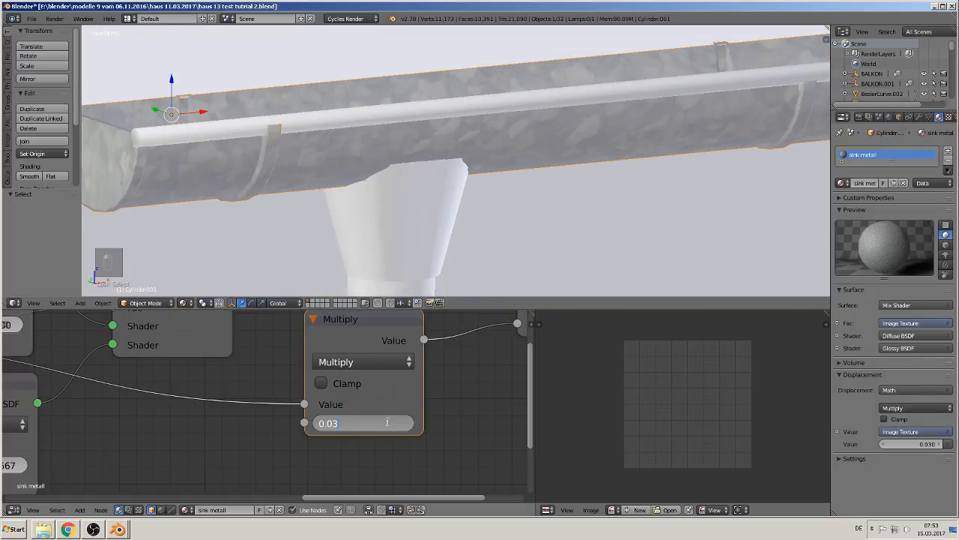
key(Return)
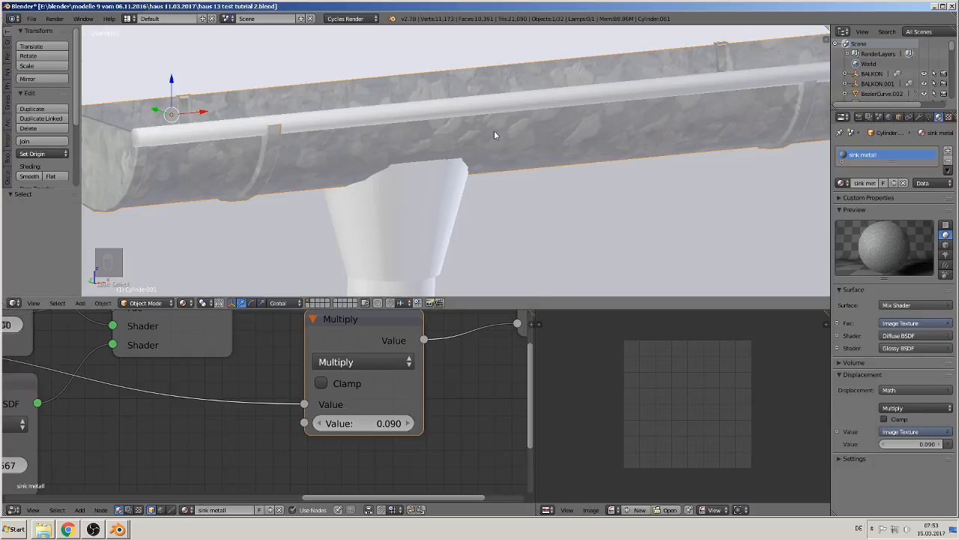
click(379, 423)
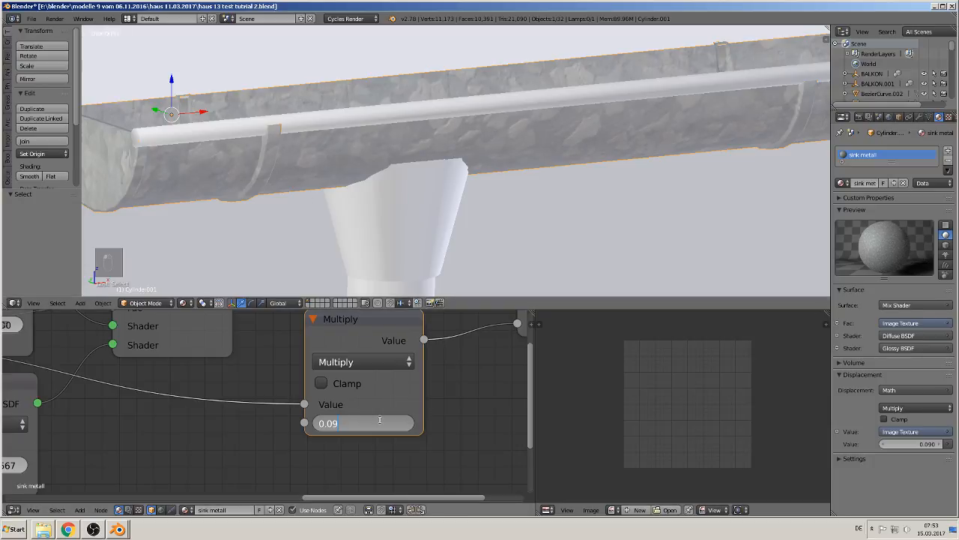
key(Return)
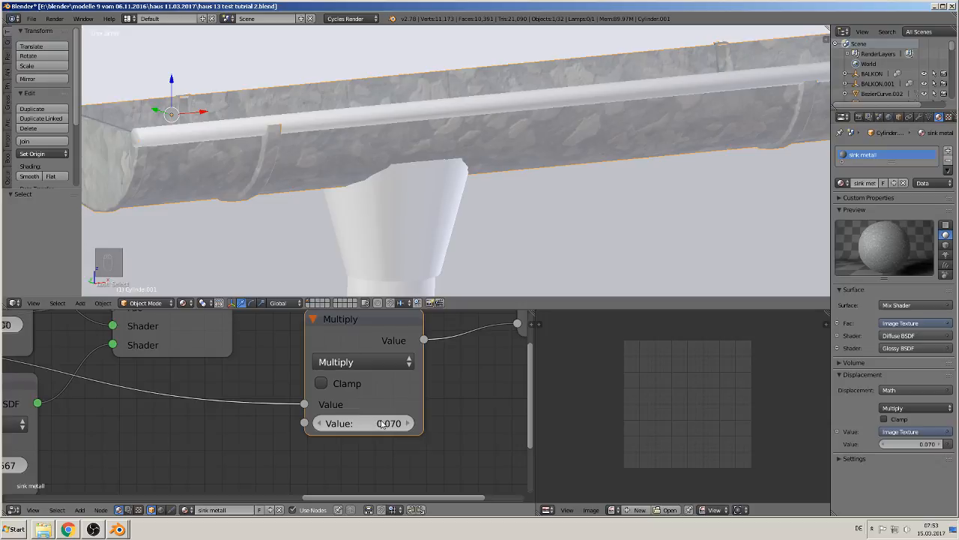
click(382, 424)
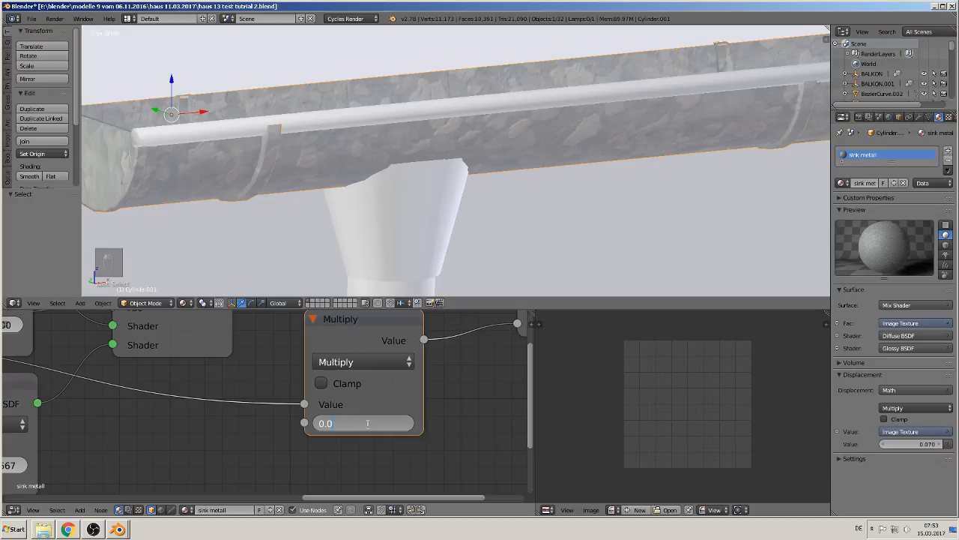
text(5)
key(Return)
click(369, 424)
text(3)
key(Return)
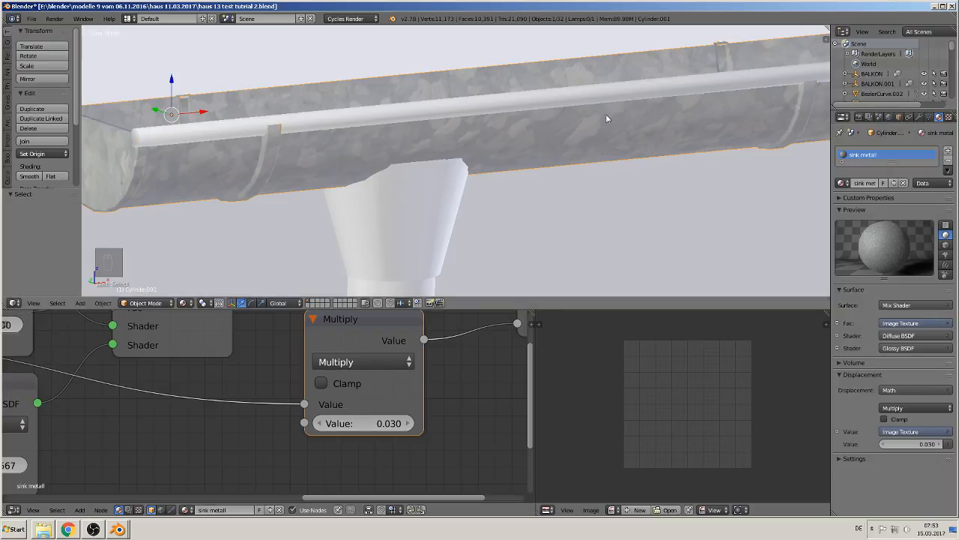
- Apply the existing sink metall material to the entire mesh of the long rim rod along the gutter's front edge
scroll(542, 188, down, 4)
key(Tab)
key(Tab)
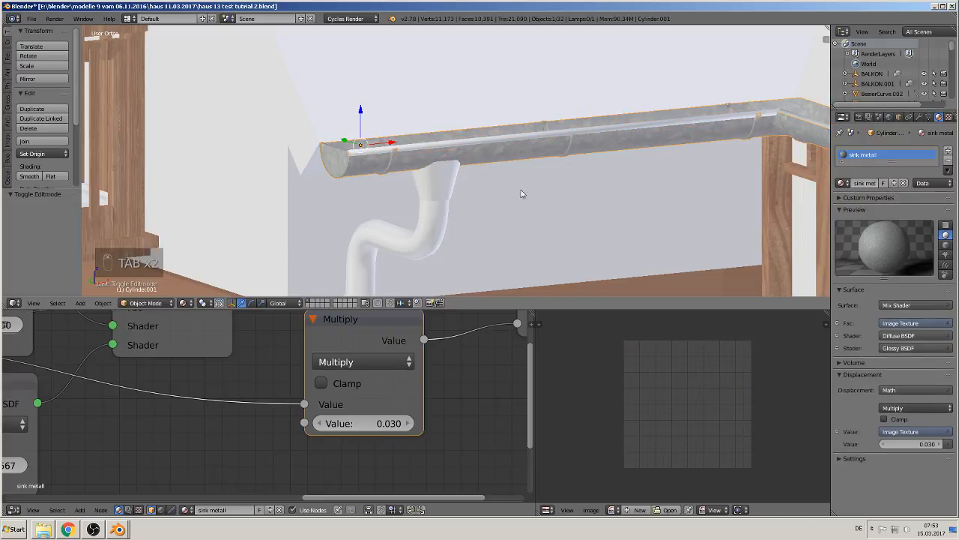
right_click(478, 143)
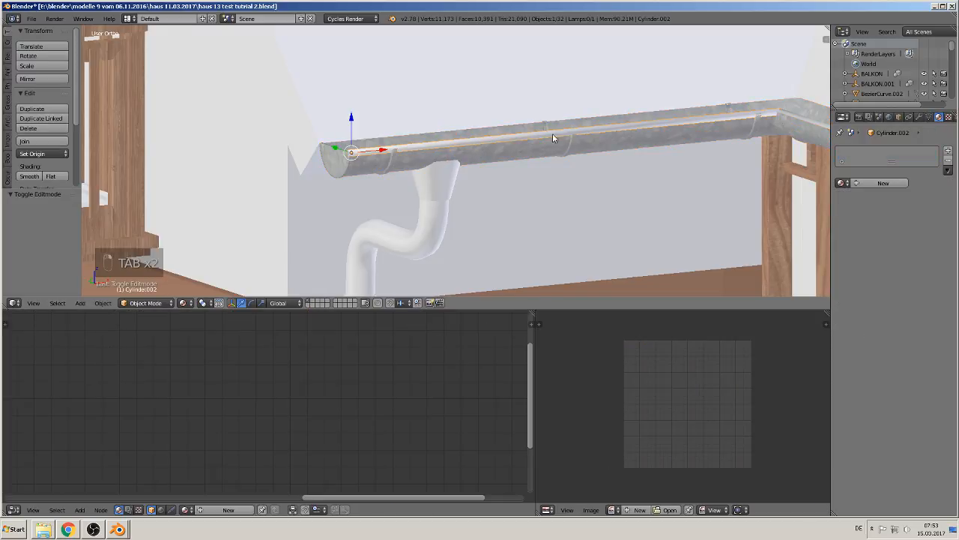
scroll(552, 133, down, 3)
middle_drag(574, 134, 513, 167)
key(Tab)
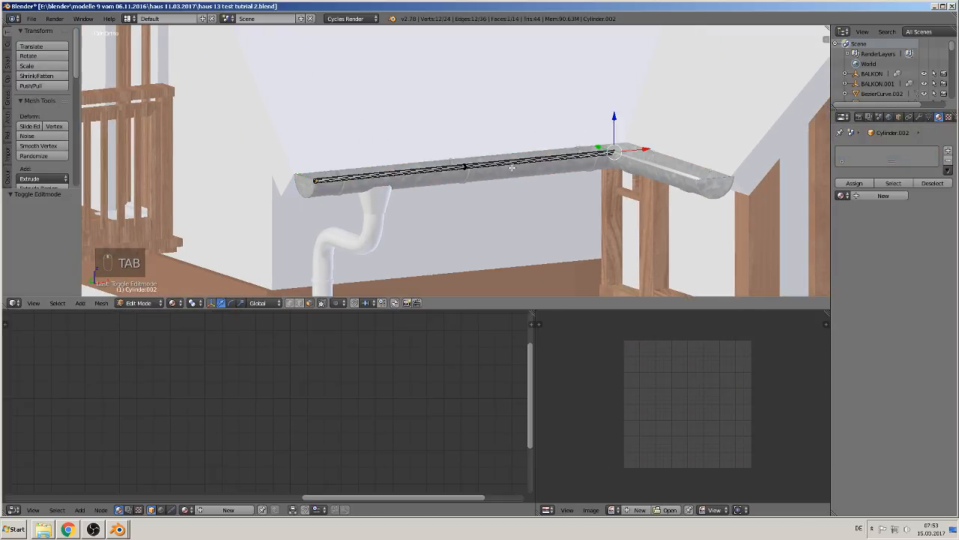
key(a)
key(a)
key(a)
key(a)
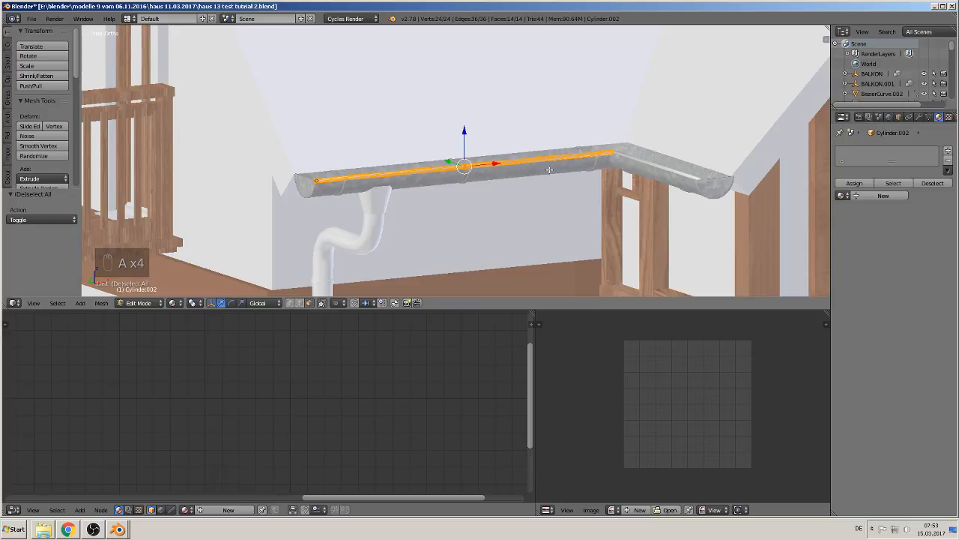
click(841, 195)
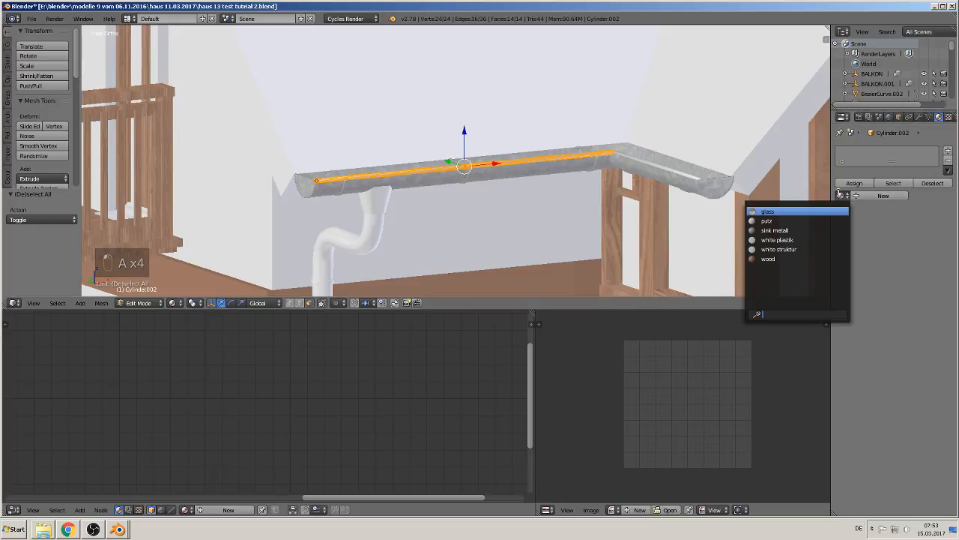
click(820, 231)
key(Tab)
scroll(719, 216, up, 3)
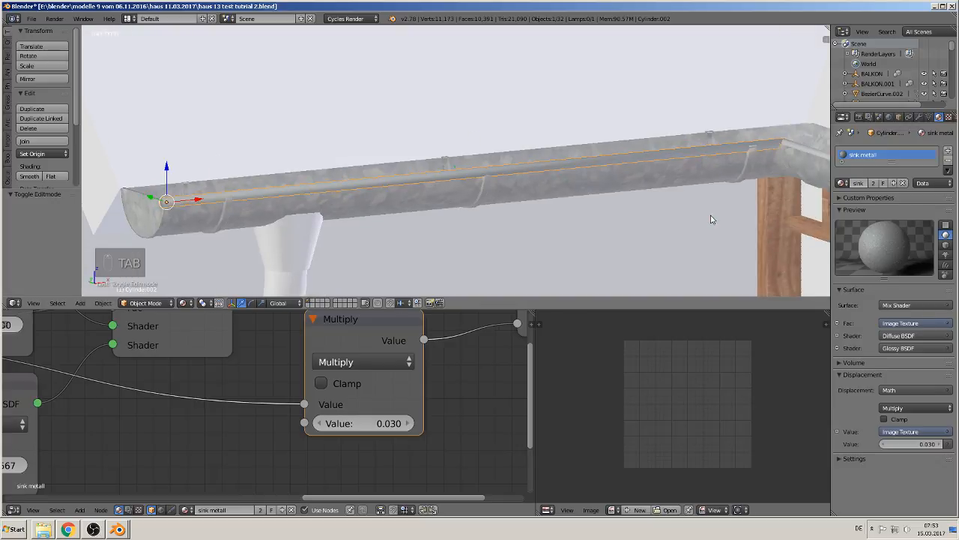
- Unwrap the entire rim rod mesh in Edit Mode and return to Object Mode
key(Tab)
key(u)
click(710, 215)
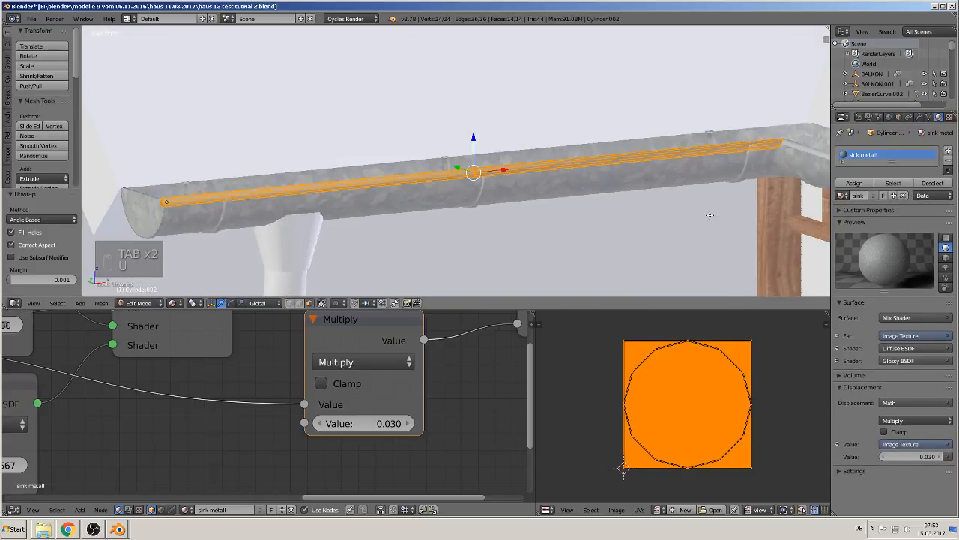
key(Tab)
middle_drag(698, 221, 701, 221)
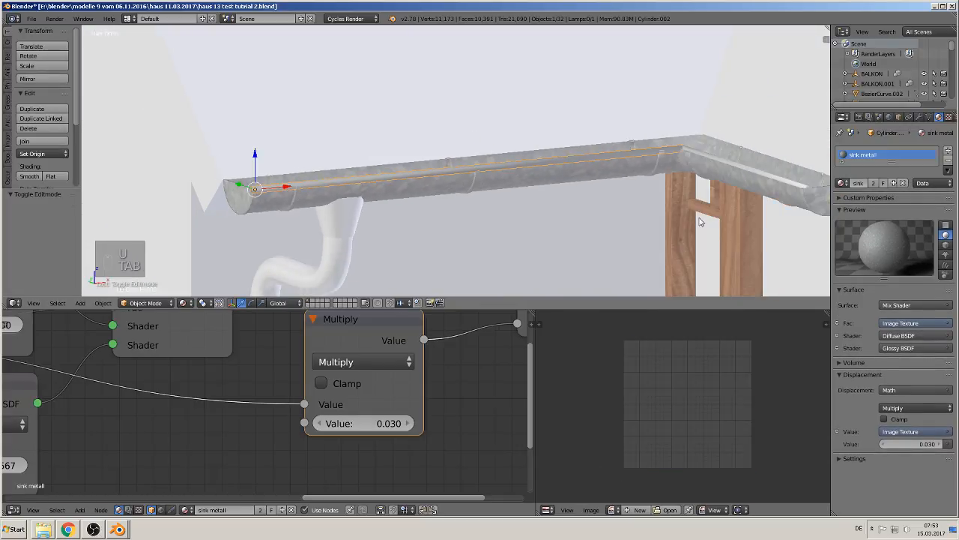
key(Tab)
key(Tab)
key(Tab)
key(Tab)
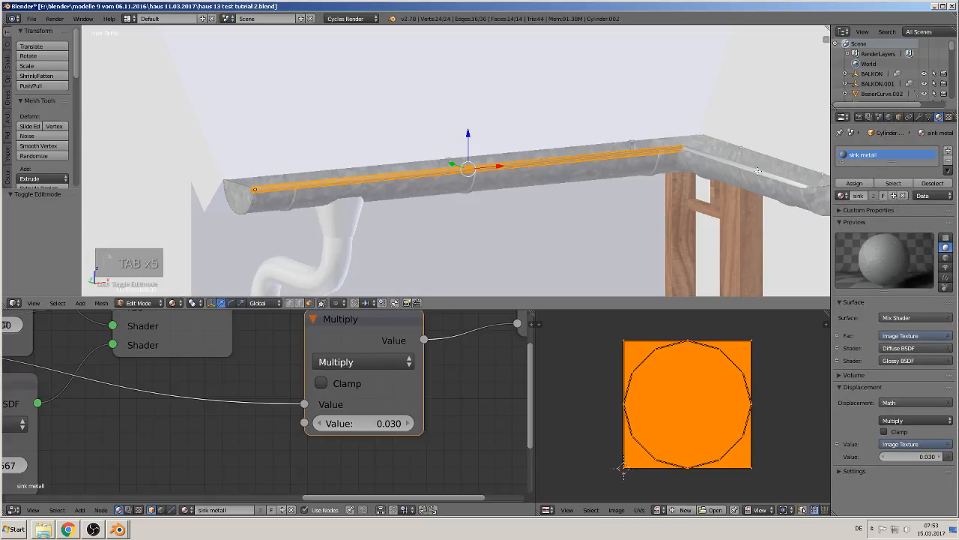
- Apply the existing sink metall material to the entire mesh of the short rim rod past the gutter's corner
right_click(759, 175)
key(Tab)
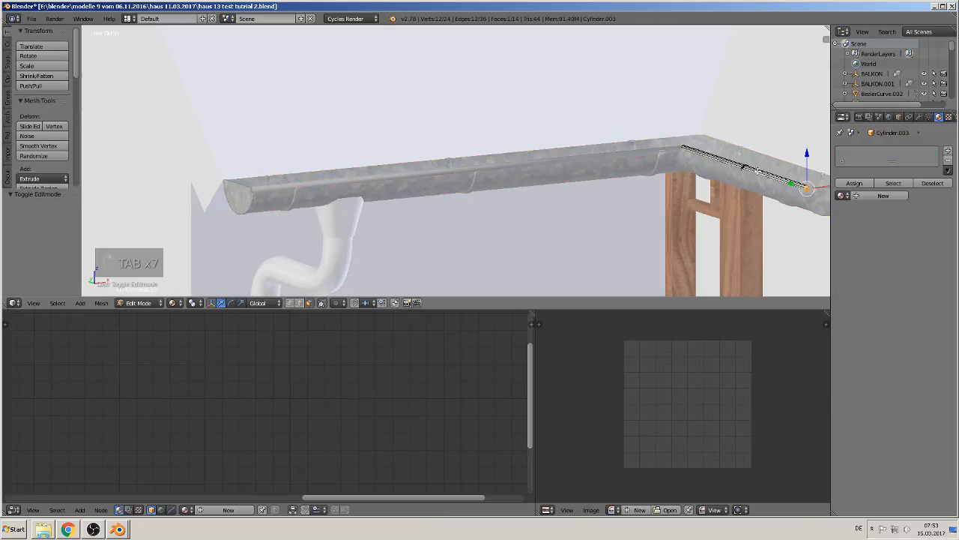
key(a)
key(a)
key(a)
key(a)
key(a)
key(a)
key(a)
key(a)
key(a)
key(a)
click(843, 197)
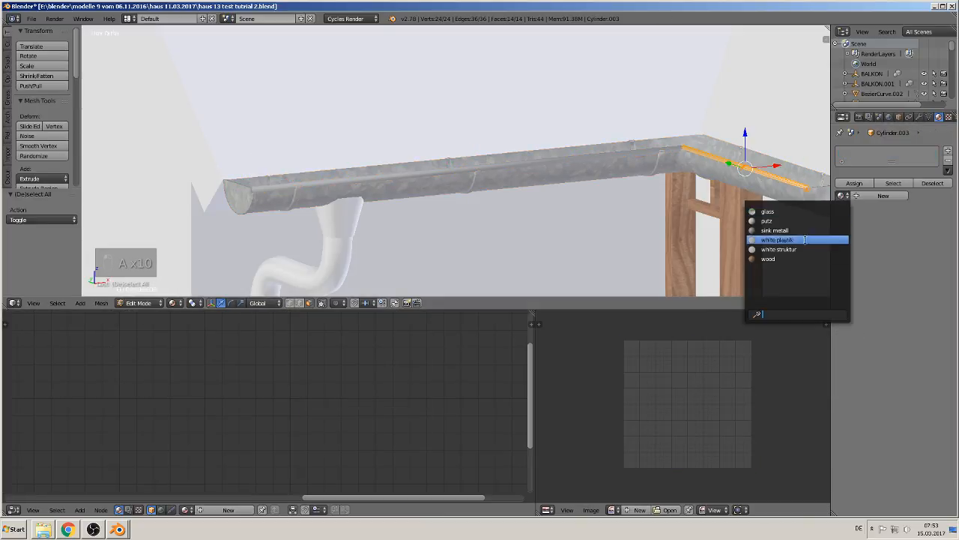
click(795, 231)
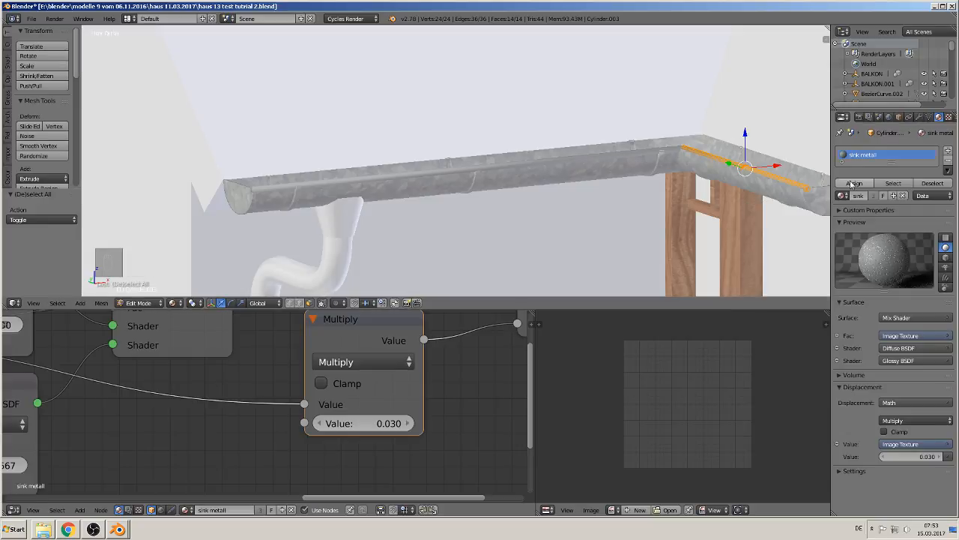
key(Tab)
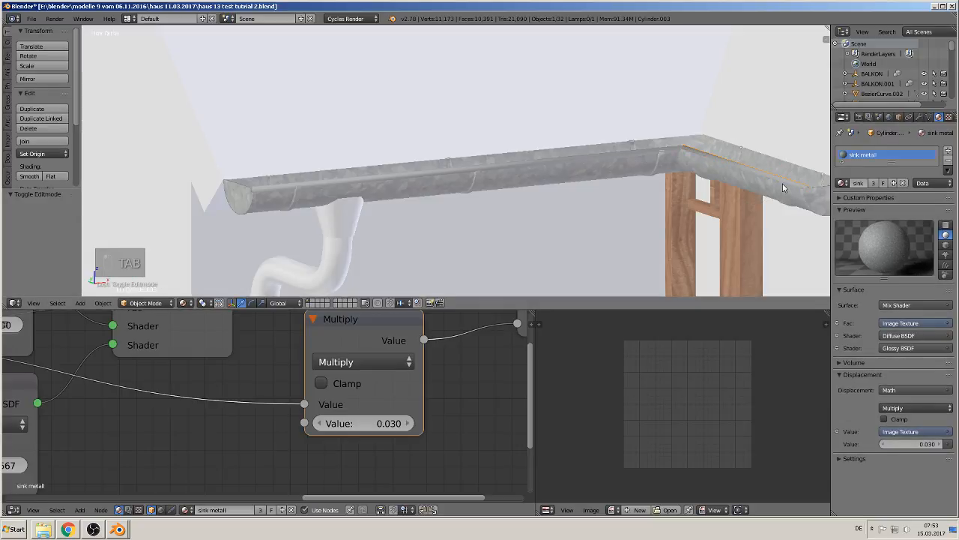
- Unwrap the entire short rim rod mesh in Edit Mode and return to Object Mode
key(Tab)
key(u)
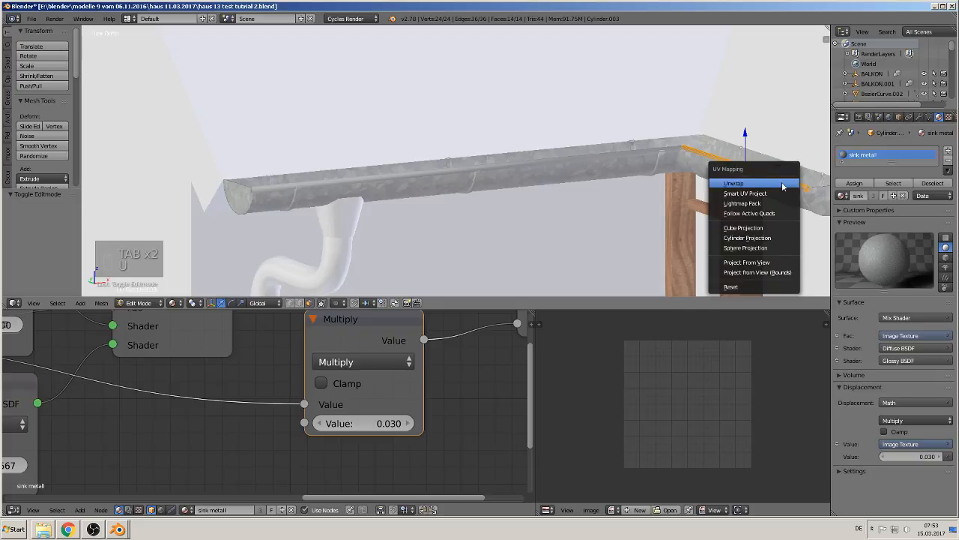
click(782, 183)
key(Tab)
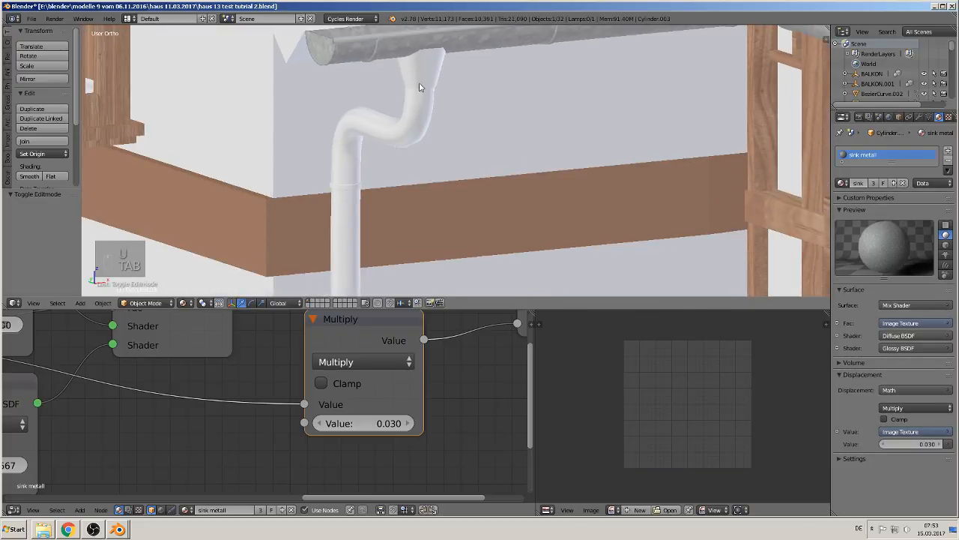
- Give the funnel-shaped outlet beneath the gutter the existing sink metall material in Edit Mode
right_click(419, 87)
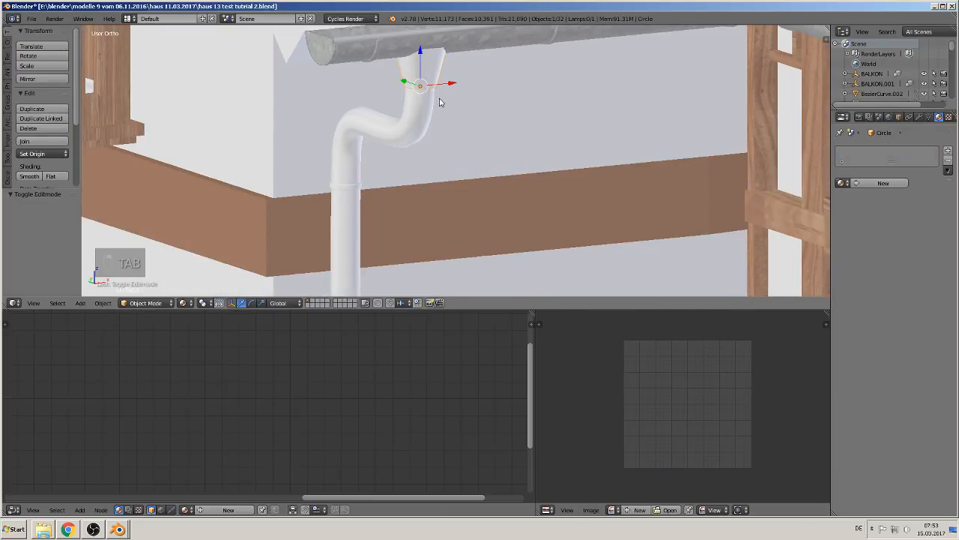
key(Tab)
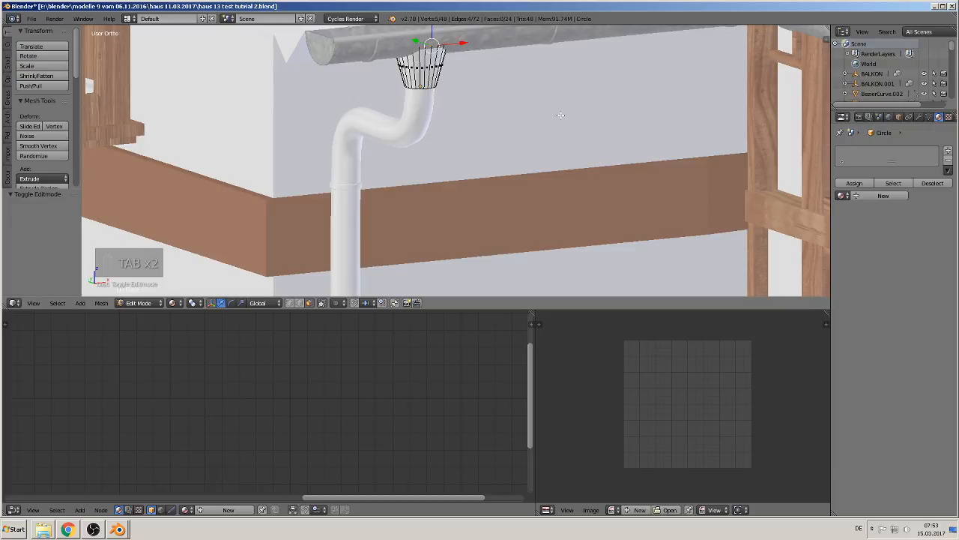
click(842, 196)
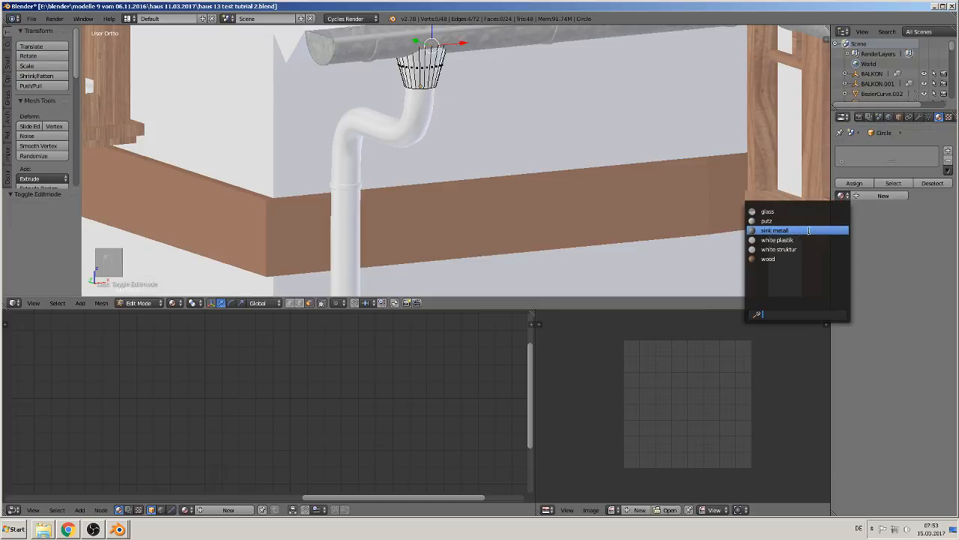
click(810, 230)
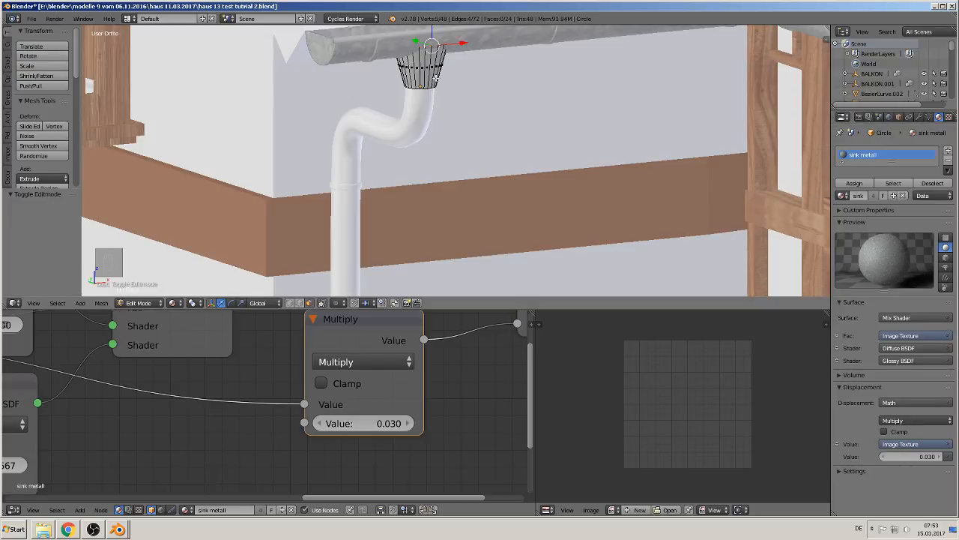
- Select the whole outlet funnel mesh, unwrap it and return to Object Mode
key(a)
key(a)
key(a)
key(u)
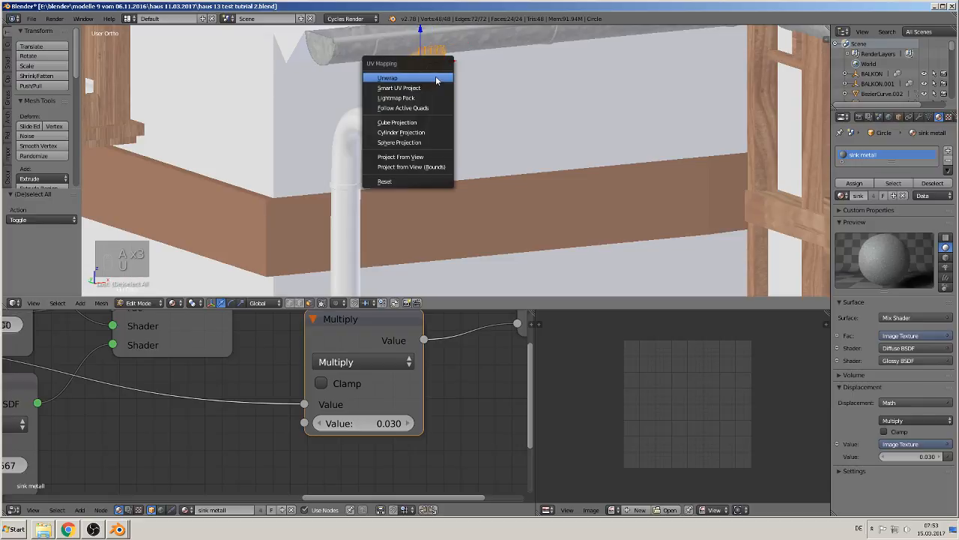
click(436, 78)
key(Tab)
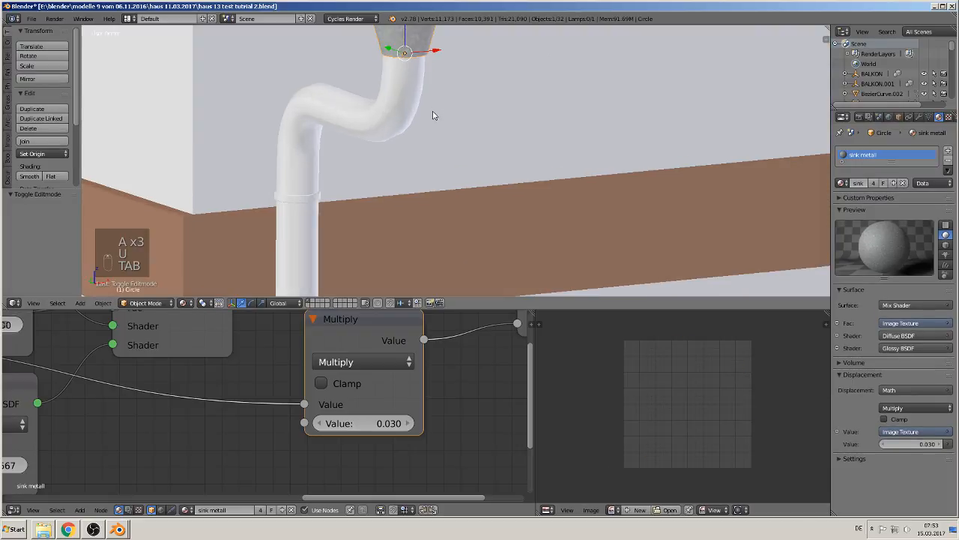
- Assign the existing sink metall material to the entire mesh of the curved downpipe below the outlet funnel
right_click(425, 124)
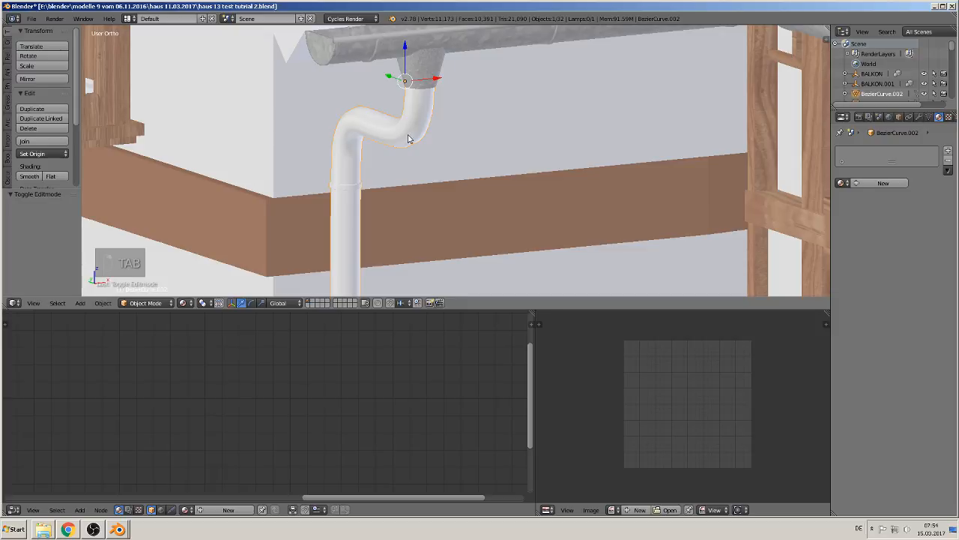
key(Tab)
key(a)
key(a)
key(a)
key(a)
key(a)
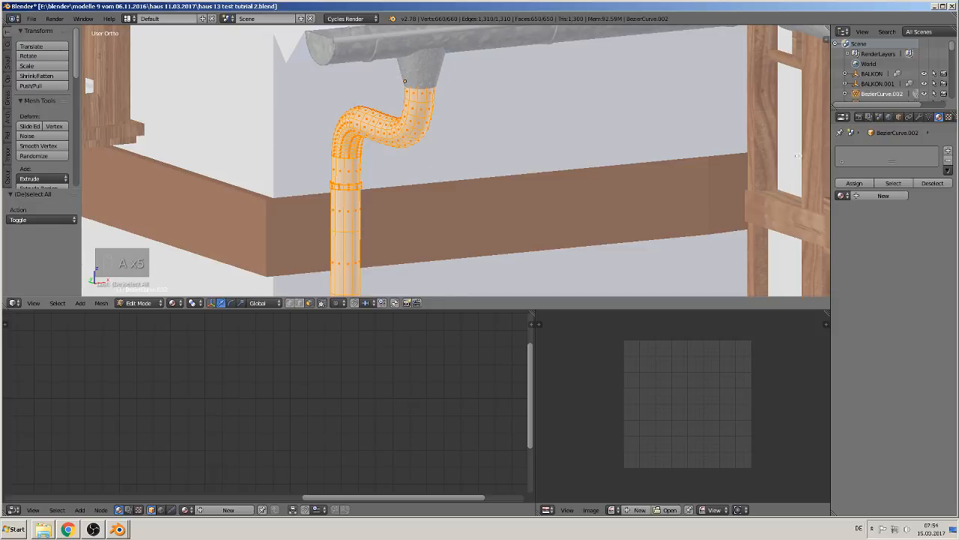
click(841, 195)
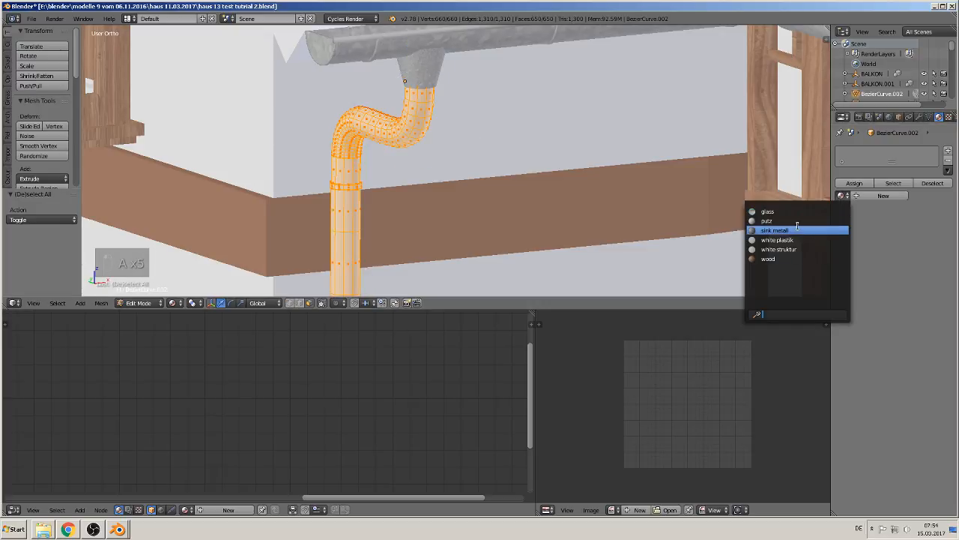
click(796, 230)
click(855, 183)
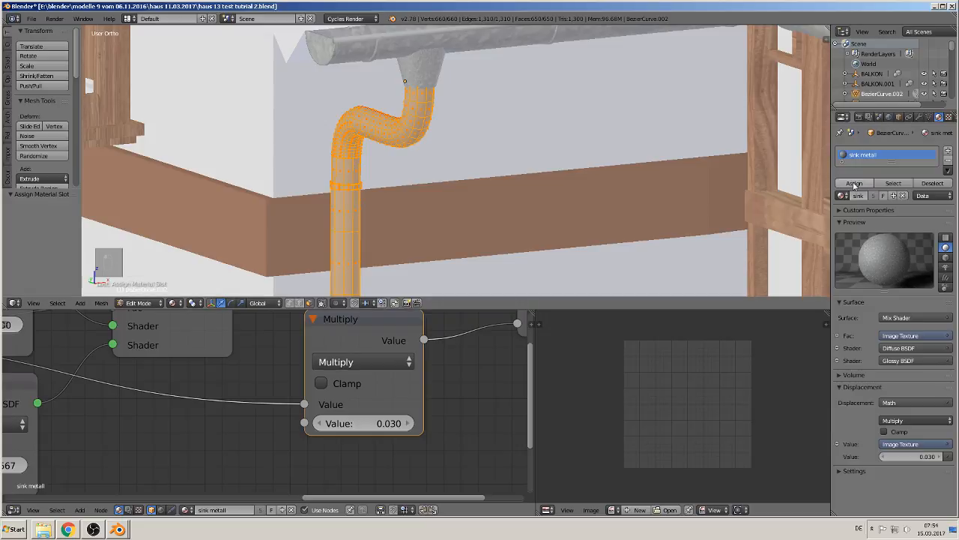
- Try the standard Unwrap on the entire downpipe mesh
key(u)
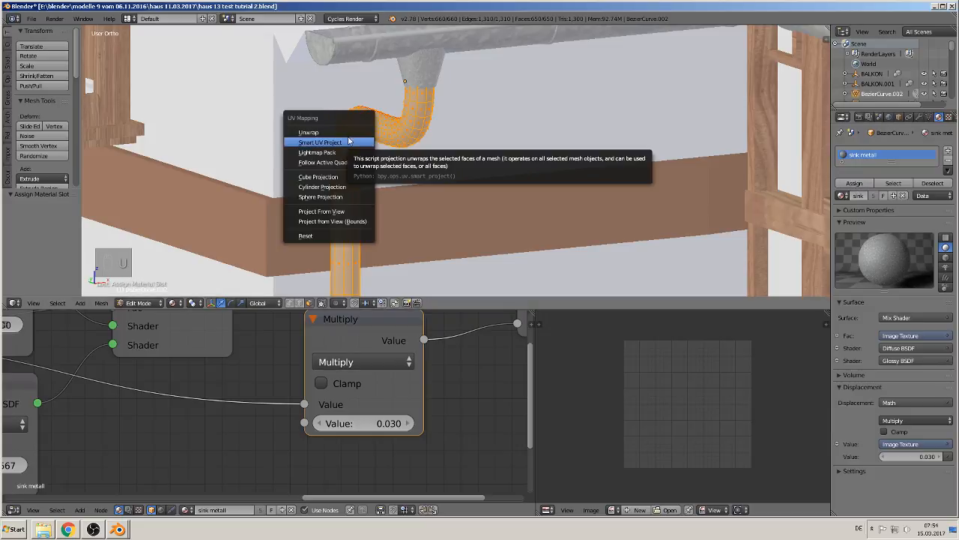
click(341, 133)
key(Tab)
key(Tab)
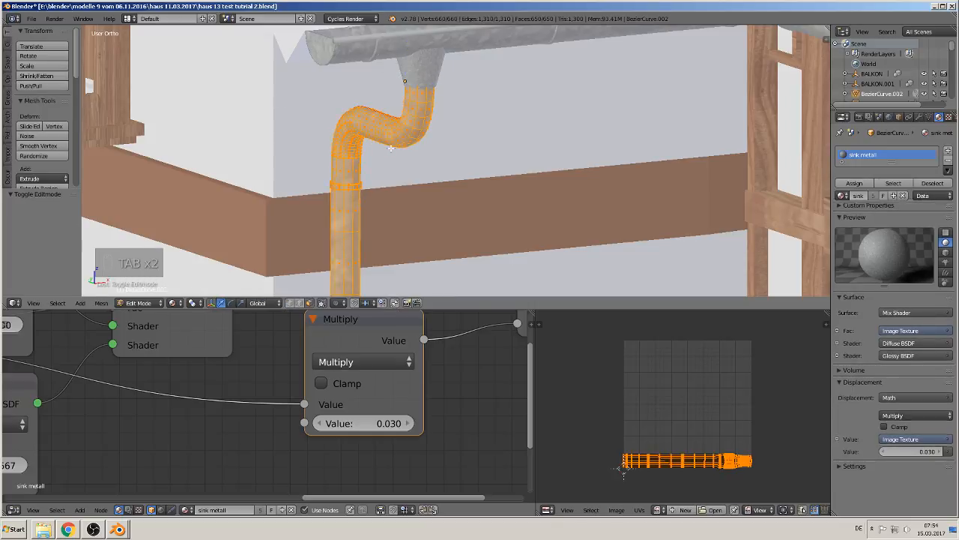
- Unwrap the entire downpipe mesh with Smart UV Project and return to Object Mode
key(u)
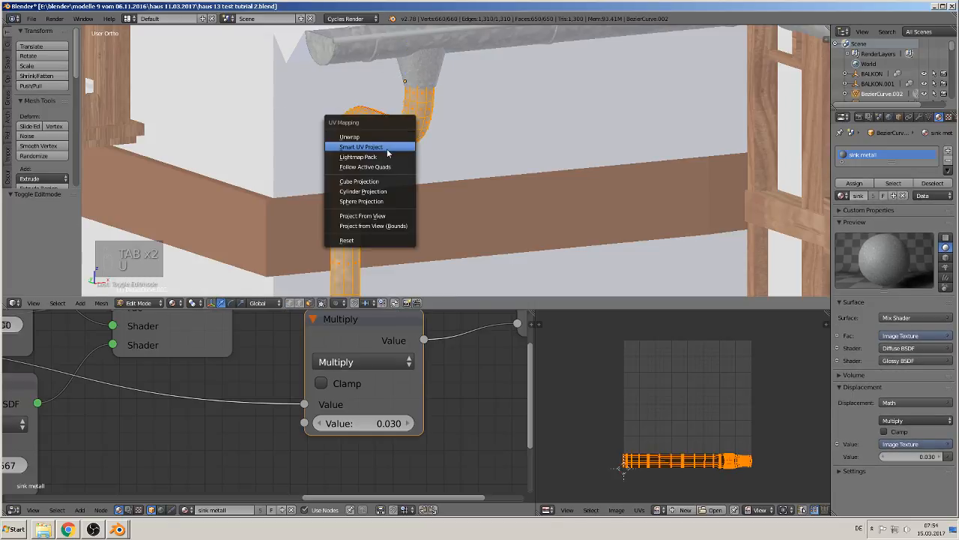
click(382, 146)
click(386, 226)
key(Tab)
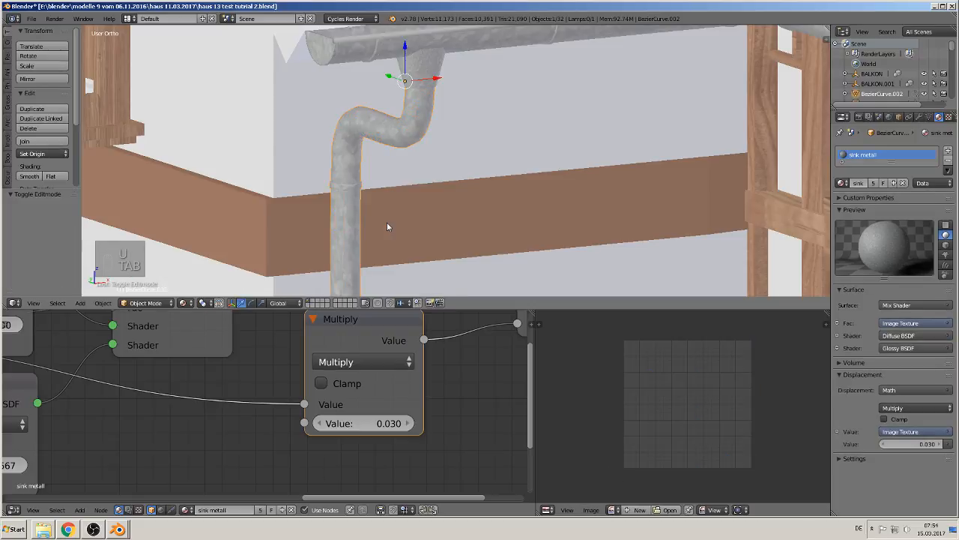
- Examine the metal texture along the downpipe and up to the gutter
scroll(386, 221, up, 3)
scroll(389, 217, down, 2)
shift+middle_drag(392, 210, 541, 62)
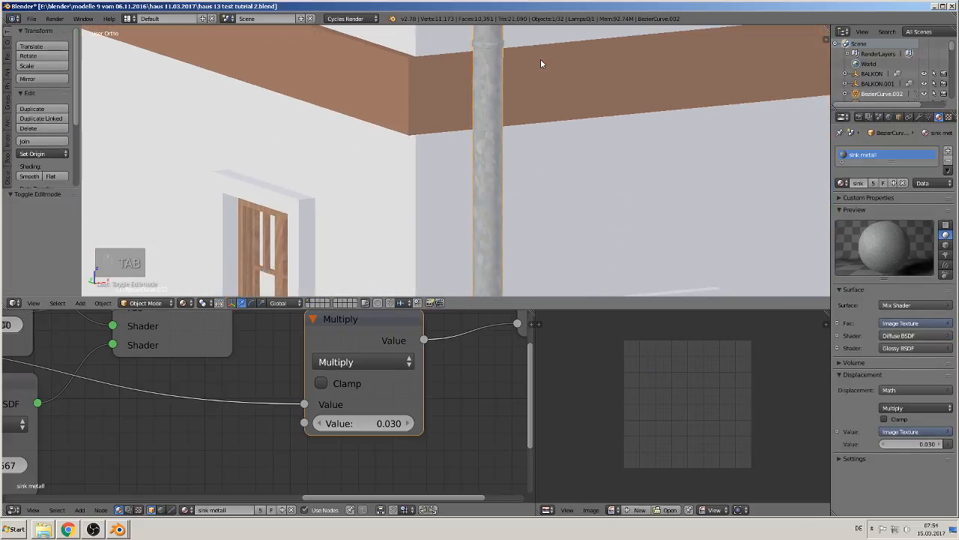
scroll(541, 134, down, 5)
shift+middle_drag(533, 122, 488, 196)
scroll(489, 197, up, 5)
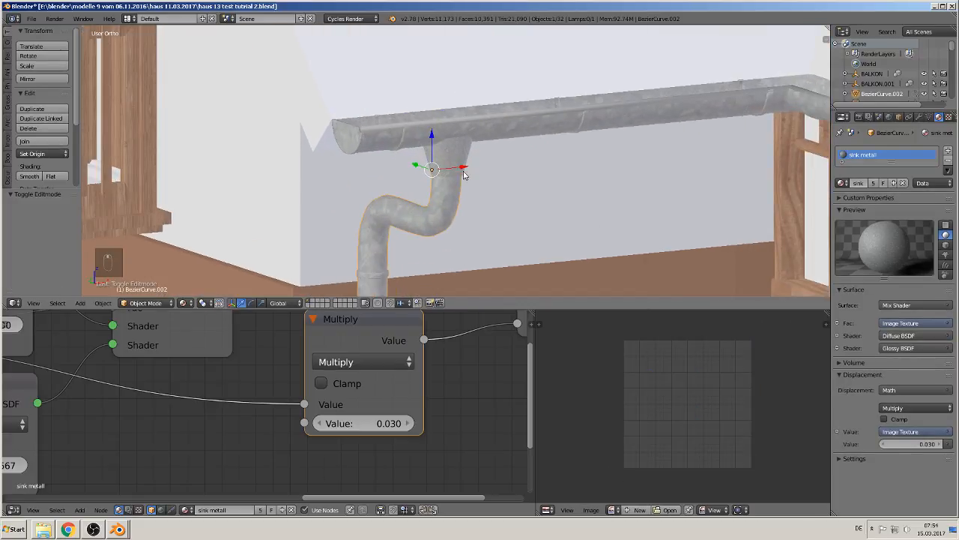
- Set the X and Y scale of the sink metall material's Mapping node to 0.8 each
middle_drag(273, 359, 528, 495)
middle_drag(178, 391, 525, 394)
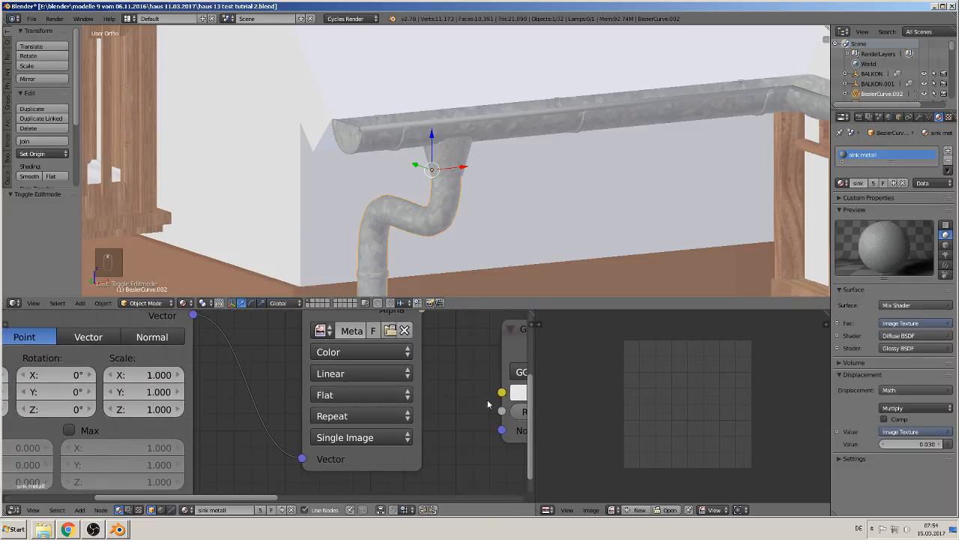
scroll(232, 399, down, 5)
middle_drag(238, 419, 341, 415)
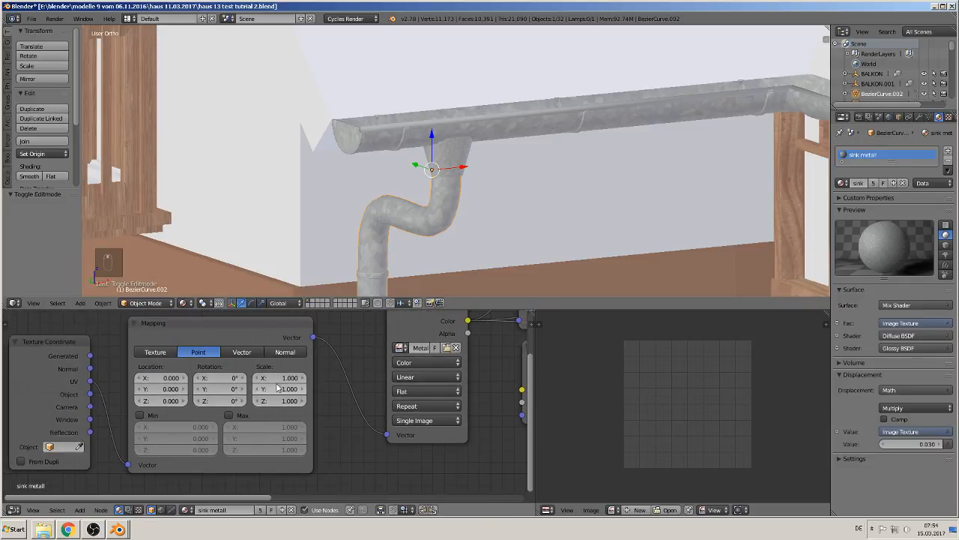
scroll(514, 189, down, 5)
shift+middle_drag(514, 191, 400, 96)
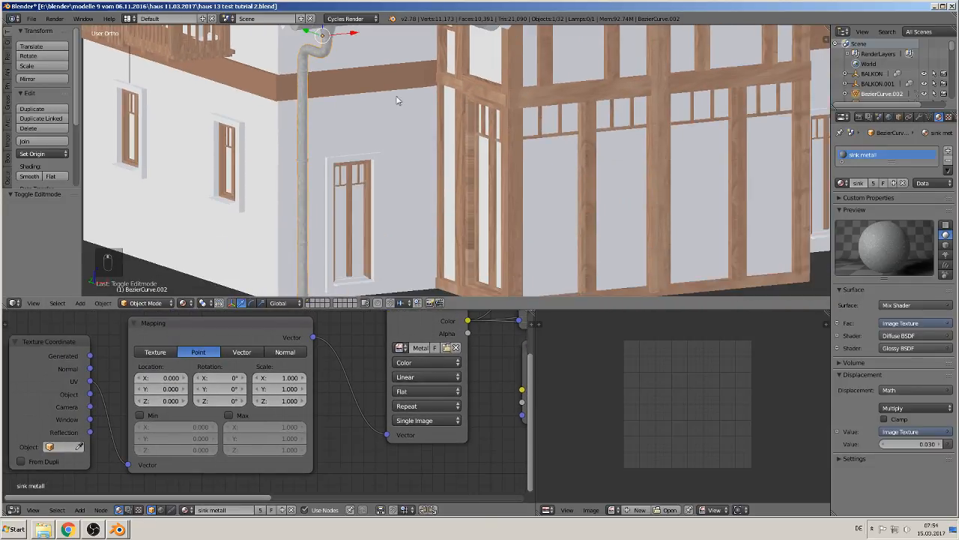
scroll(313, 242, up, 3)
shift+middle_drag(251, 213, 517, 225)
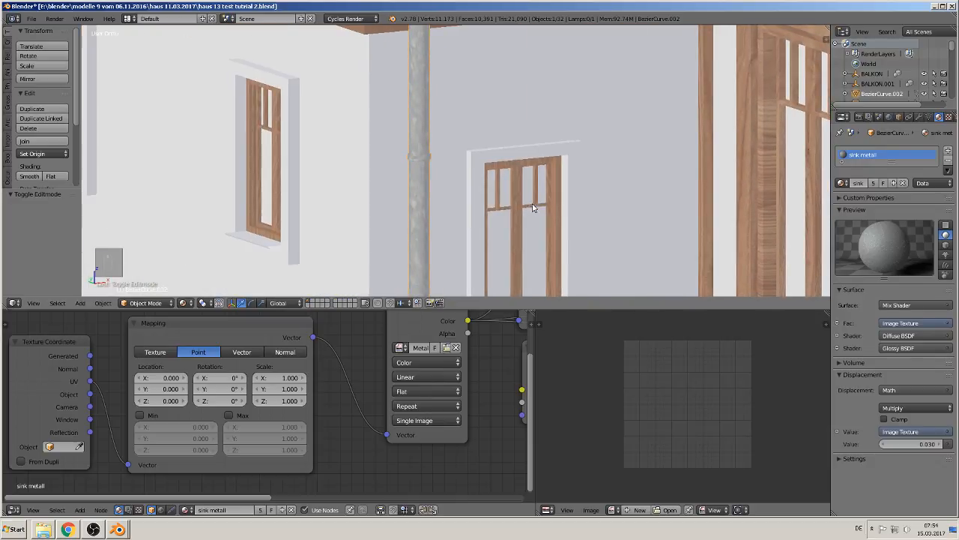
scroll(497, 229, up, 3)
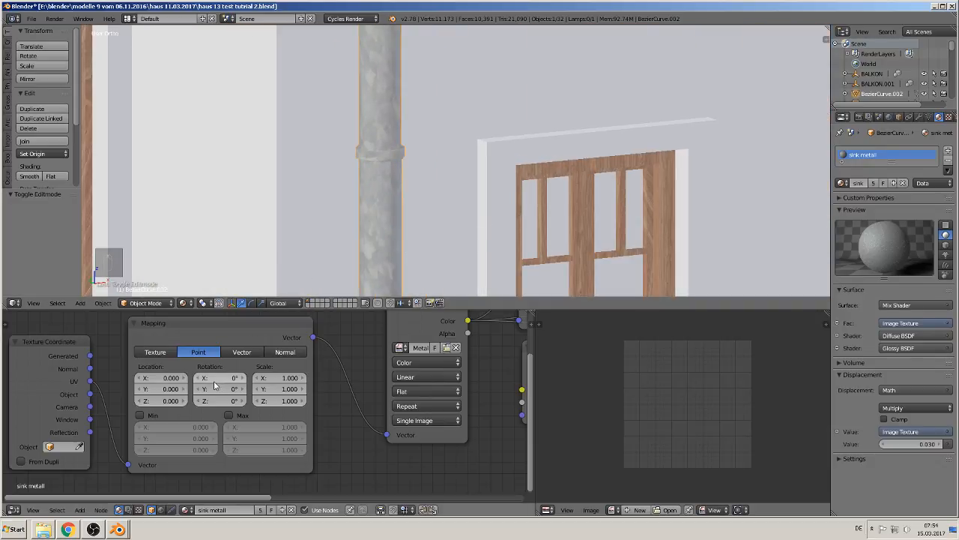
click(286, 377)
key(Return)
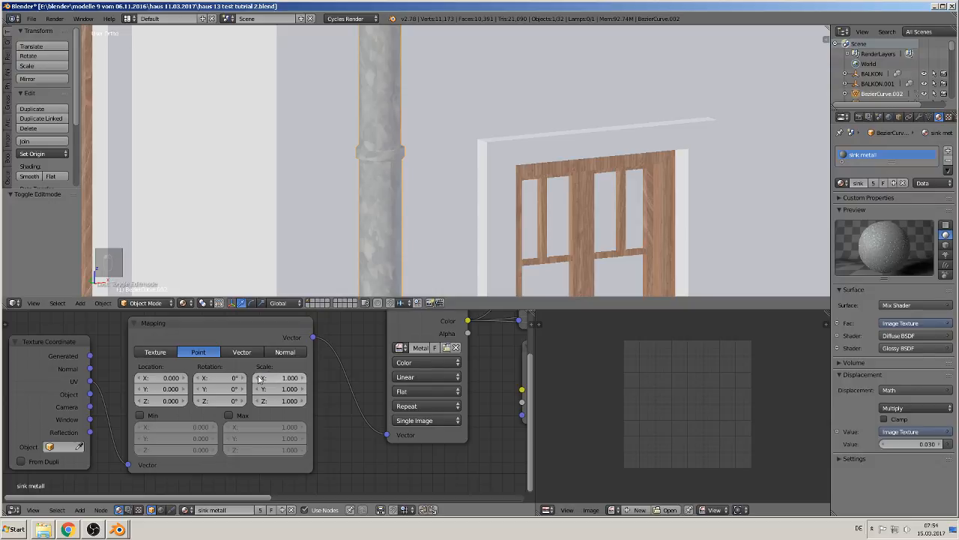
click(255, 377)
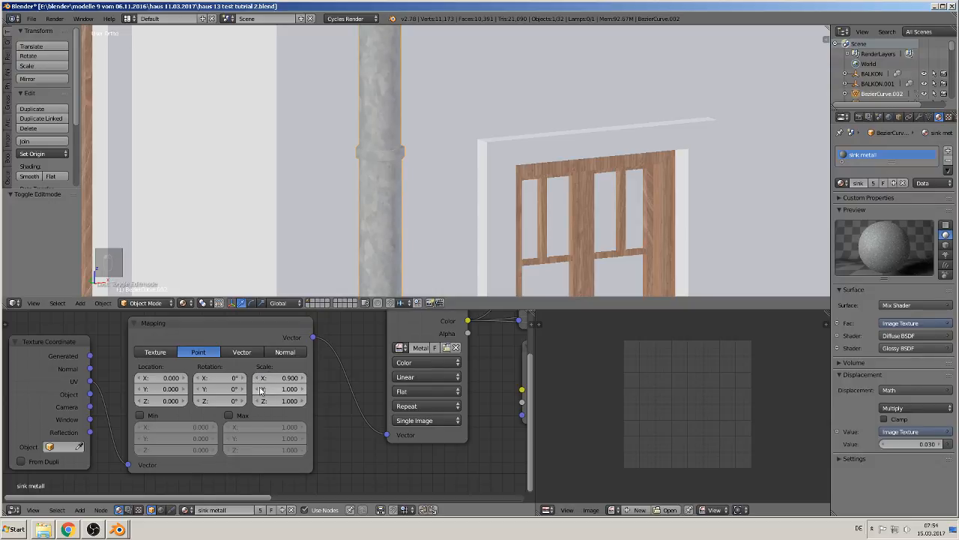
click(257, 389)
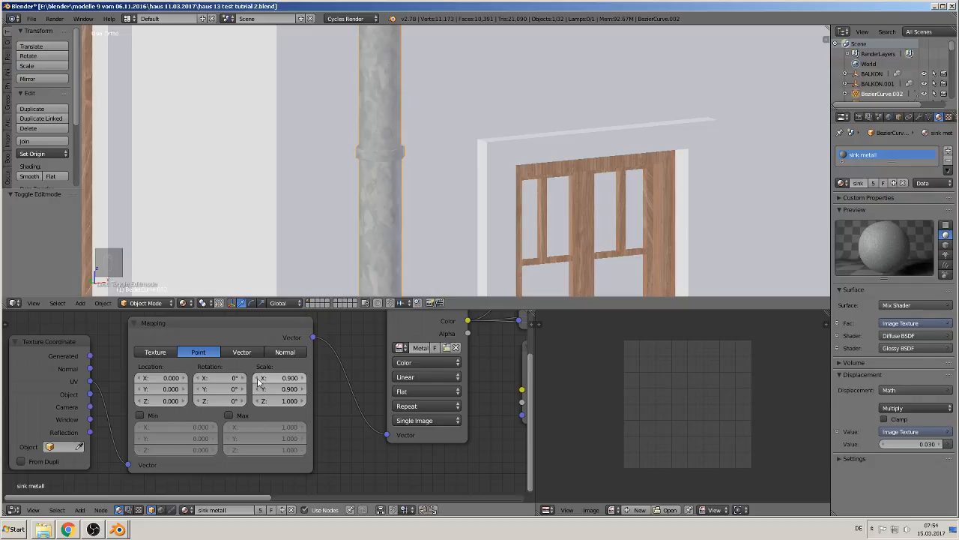
click(257, 379)
click(255, 390)
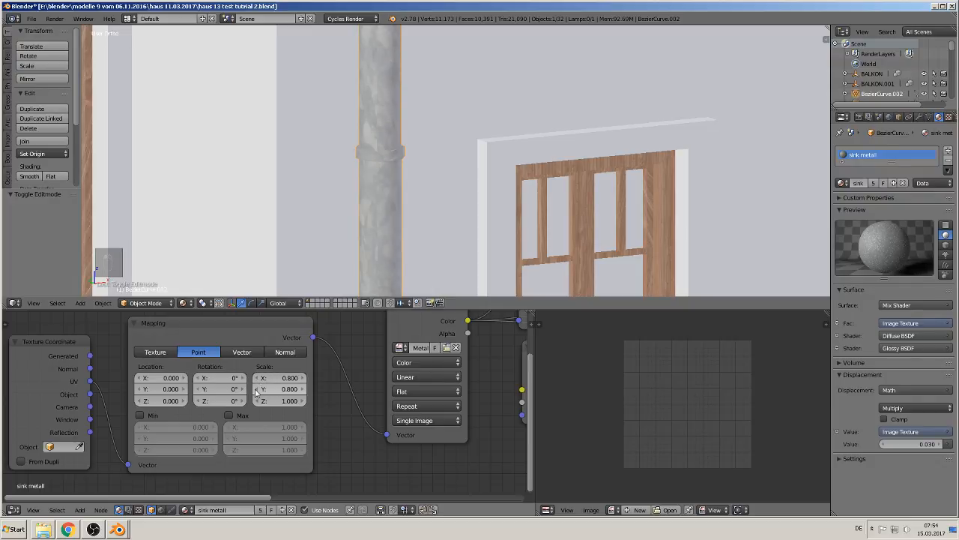
- Examine the rescaled metal texture on the gutter and downpipe, up close and from a distance
scroll(563, 195, down, 7)
shift+middle_drag(551, 138, 492, 274)
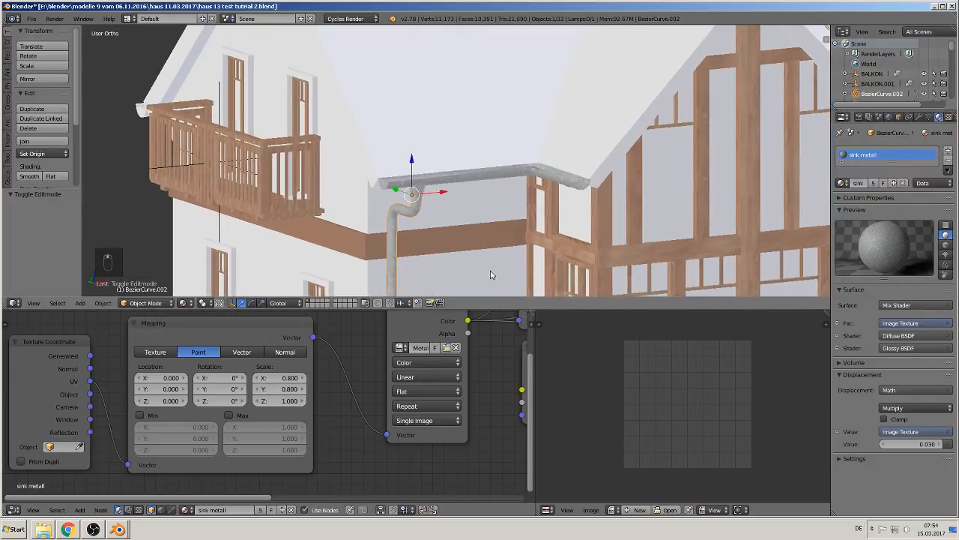
scroll(491, 275, up, 7)
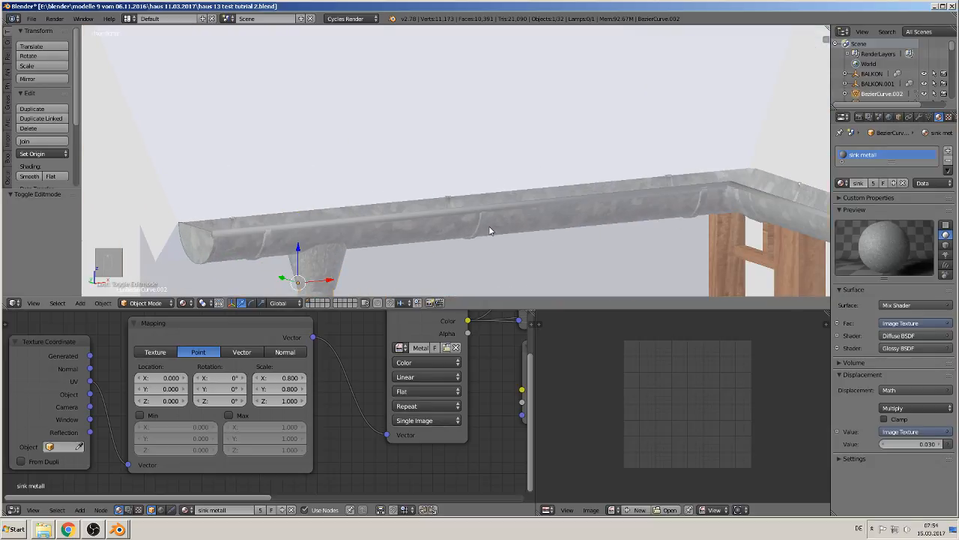
scroll(490, 227, down, 3)
shift+middle_drag(489, 234, 517, 102)
scroll(505, 152, down, 3)
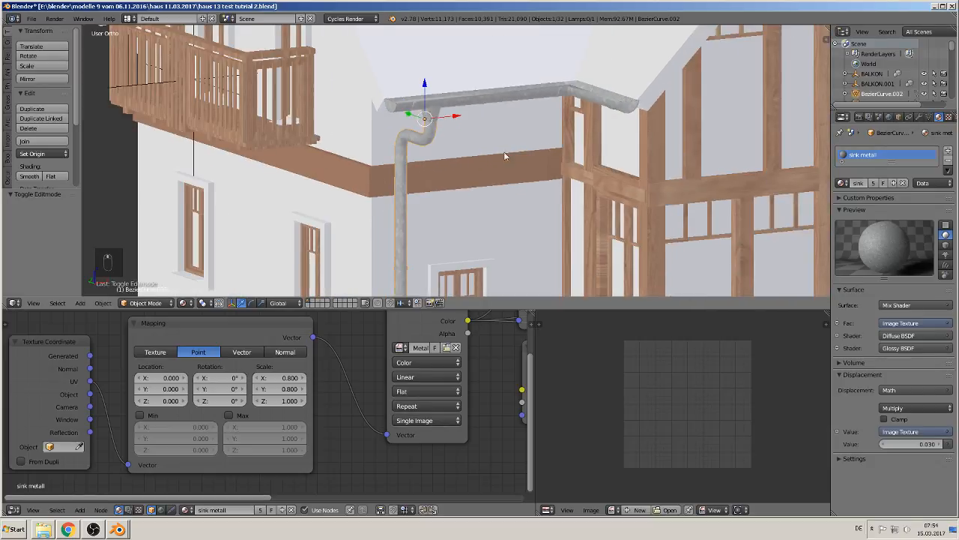
- Apply the existing sink metall material to the untextured gutter and downpipe on the other side of the timber-framed gable
scroll(505, 156, down, 2)
shift+middle_drag(618, 232, 348, 161)
middle_drag(401, 120, 385, 118)
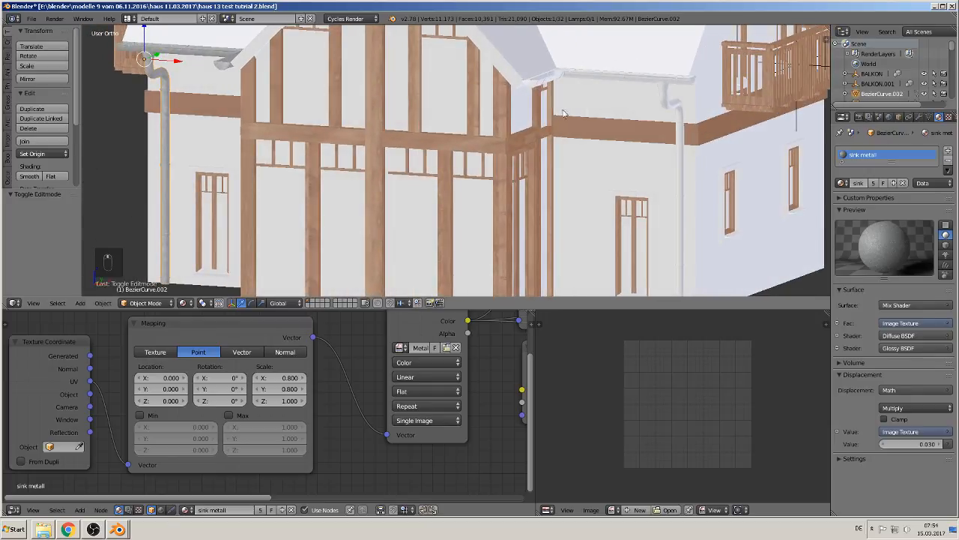
shift+middle_drag(577, 97, 436, 138)
right_click(431, 110)
scroll(535, 124, up, 1)
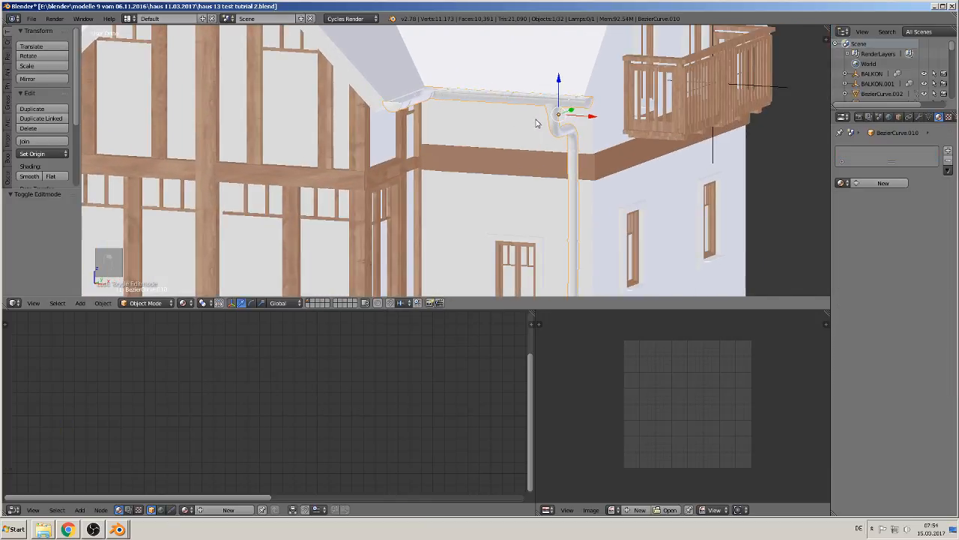
shift+middle_drag(608, 184, 517, 215)
click(841, 182)
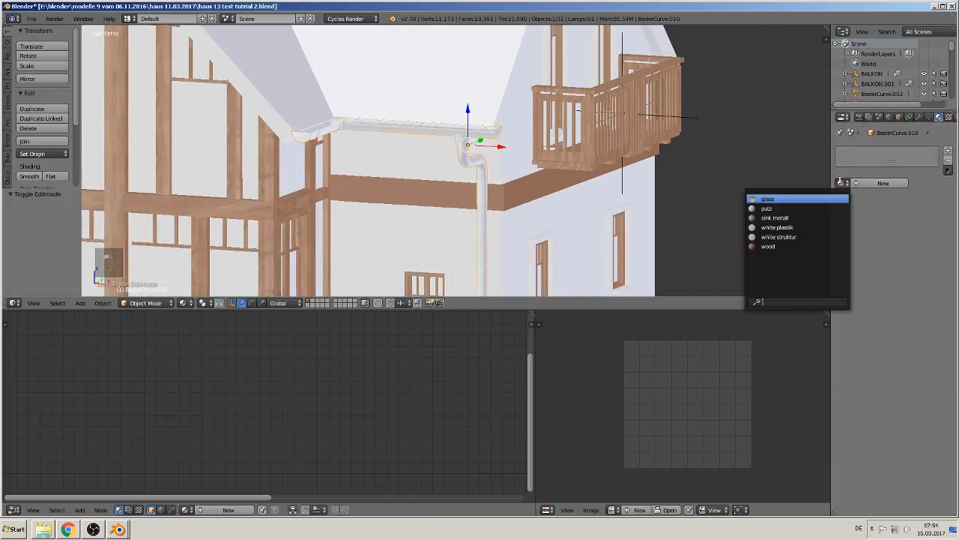
click(775, 218)
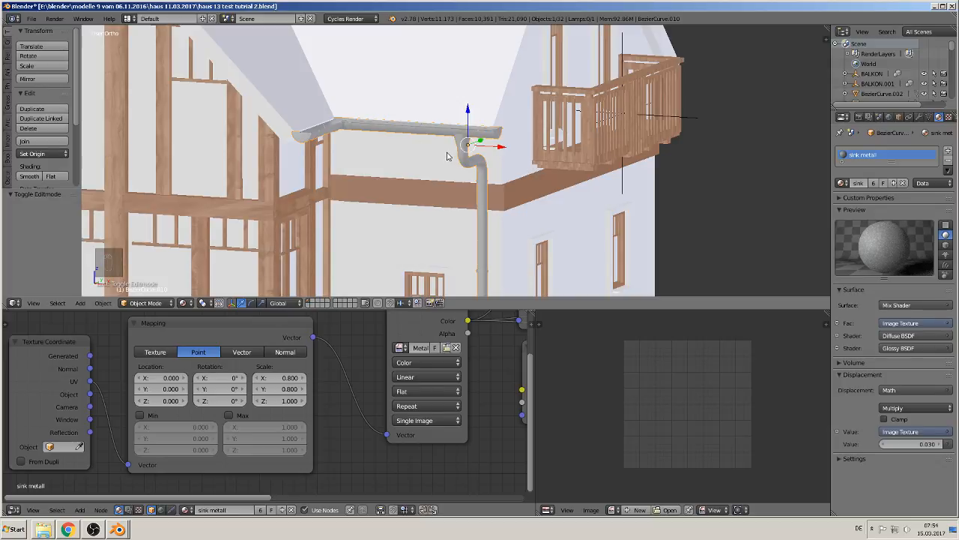
- Unwrap this gutter and downpipe's entire mesh with Smart UV Project and return to Object Mode
key(Tab)
key(a)
key(a)
key(a)
key(a)
key(a)
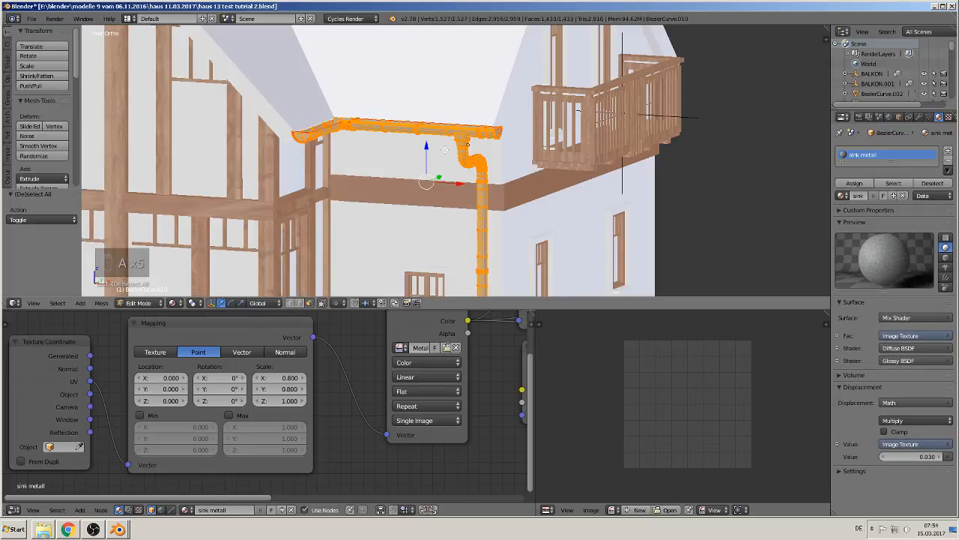
key(u)
click(447, 153)
click(452, 223)
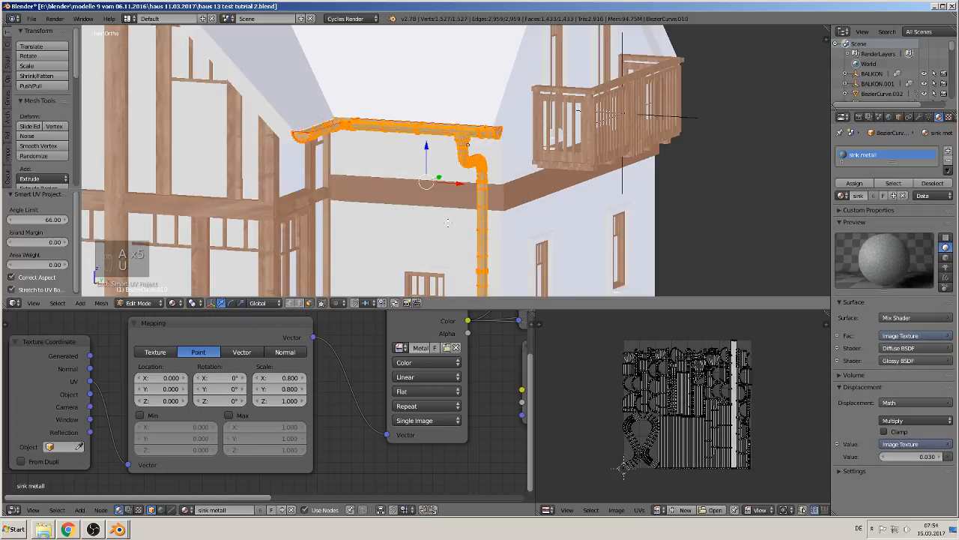
key(Tab)
- Select the rim rod of the long gutter behind the balcony side and unwrap its entire mesh with Smart UV Project
scroll(539, 190, up, 1)
scroll(540, 186, up, 5)
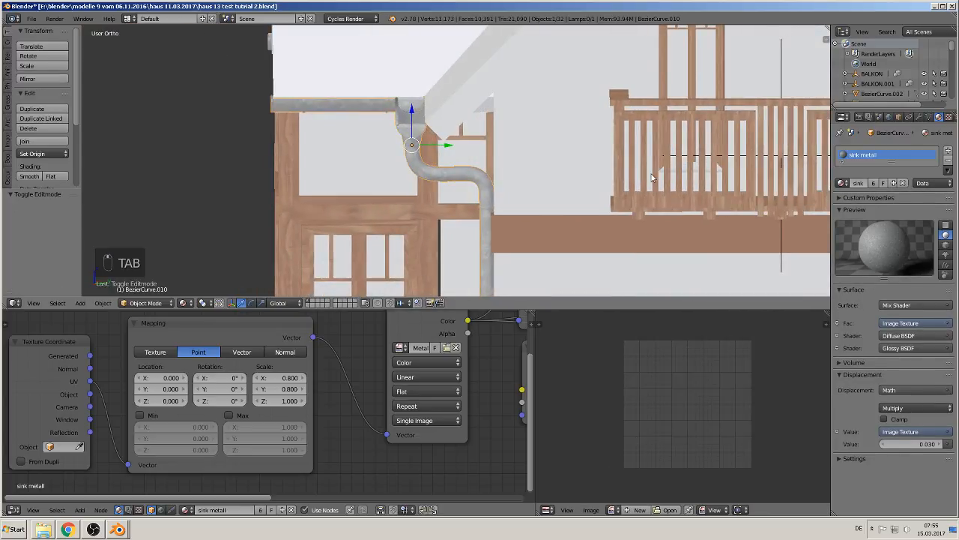
shift+middle_drag(652, 175, 303, 128)
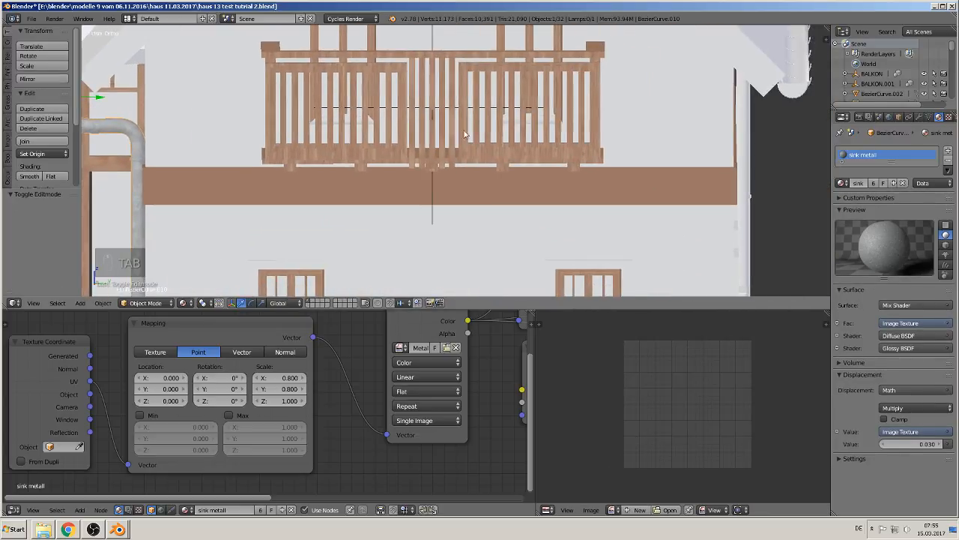
middle_drag(663, 115, 571, 147)
scroll(571, 147, down, 5)
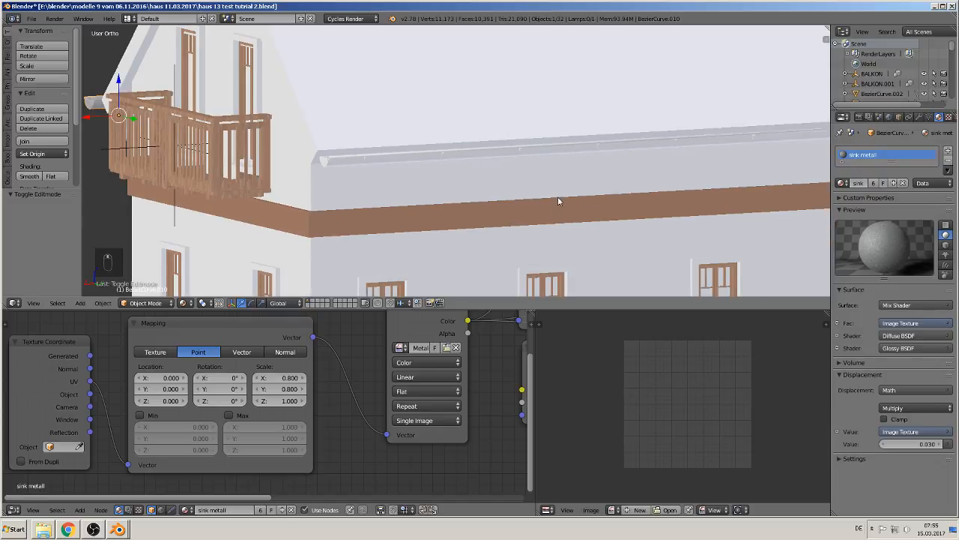
right_click(561, 177)
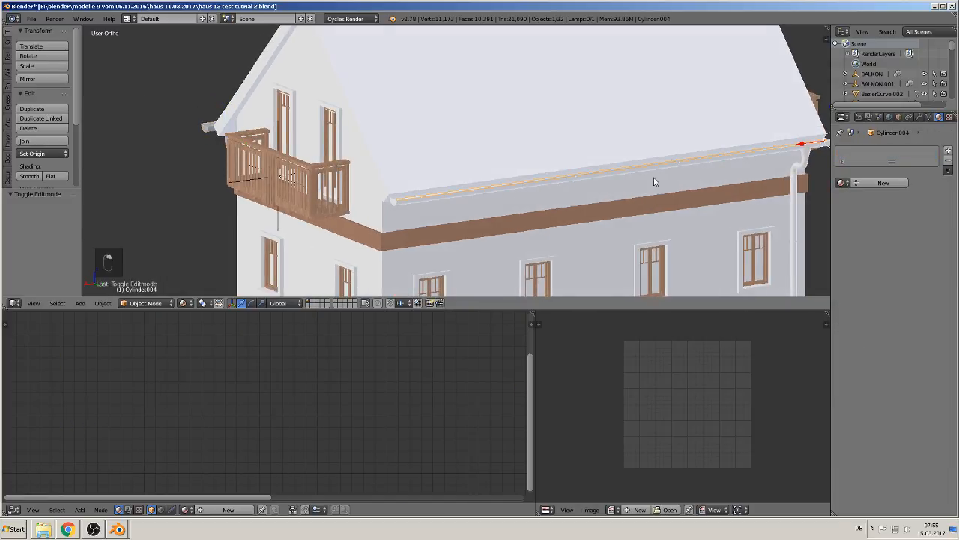
scroll(539, 183, up, 5)
key(Tab)
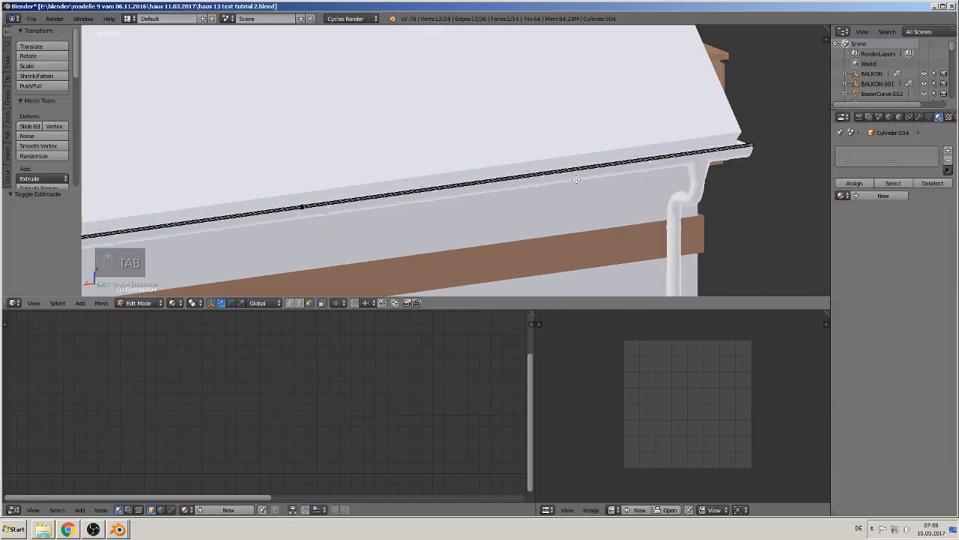
key(a)
key(a)
key(a)
key(a)
key(u)
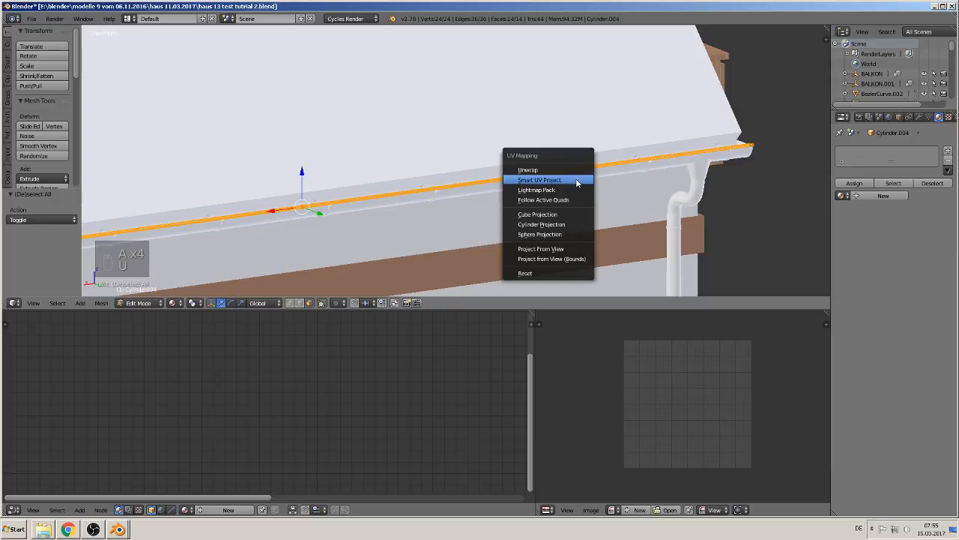
click(574, 180)
click(555, 253)
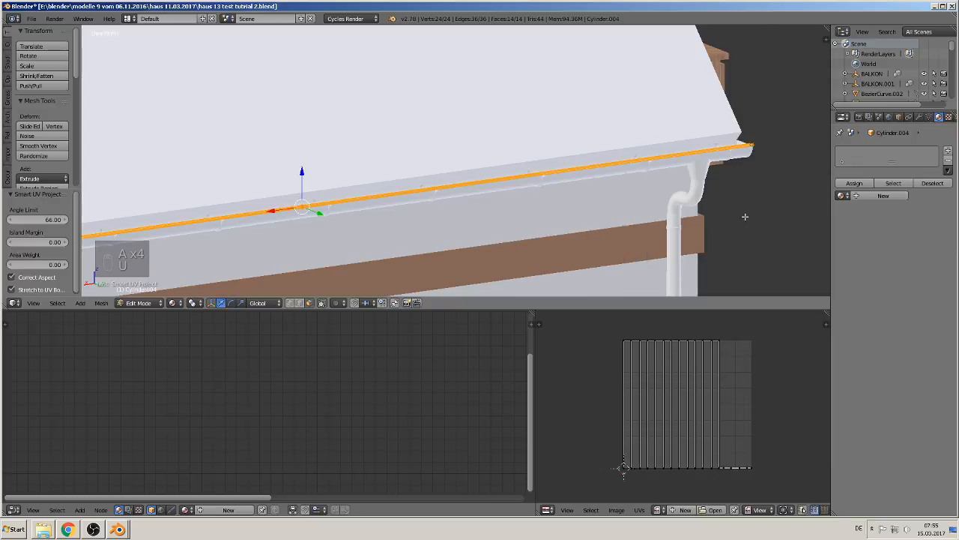
- Apply the sink metall material to the long gutter's rim rod and return to Object Mode
click(842, 196)
click(808, 230)
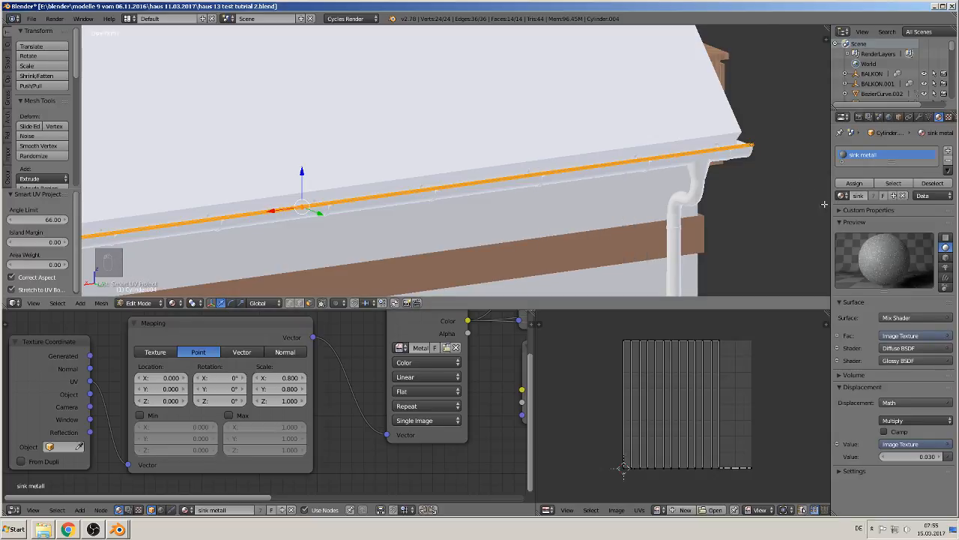
key(Tab)
- Select the long gutter with its downpipe, select its whole mesh in Edit Mode and apply the sink metall material
right_click(601, 174)
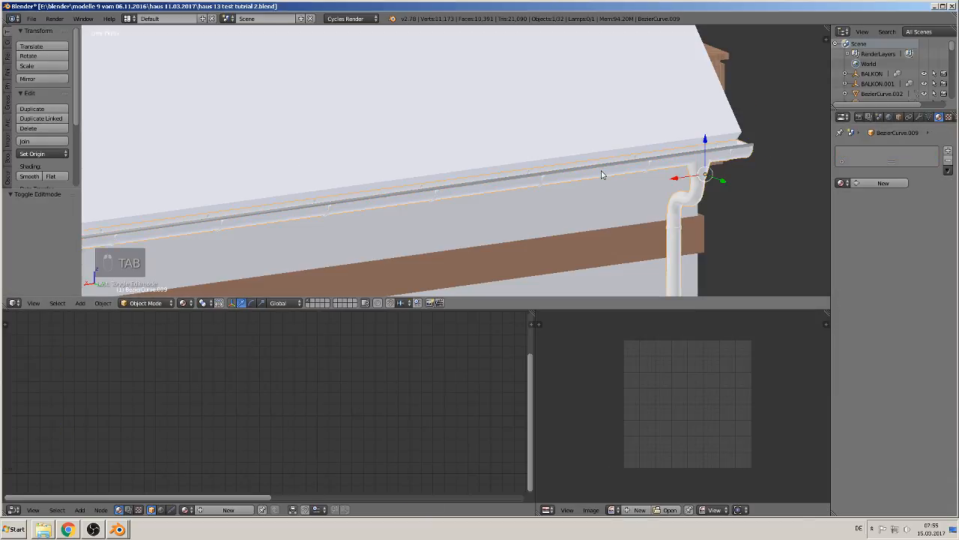
key(Tab)
key(a)
key(a)
key(a)
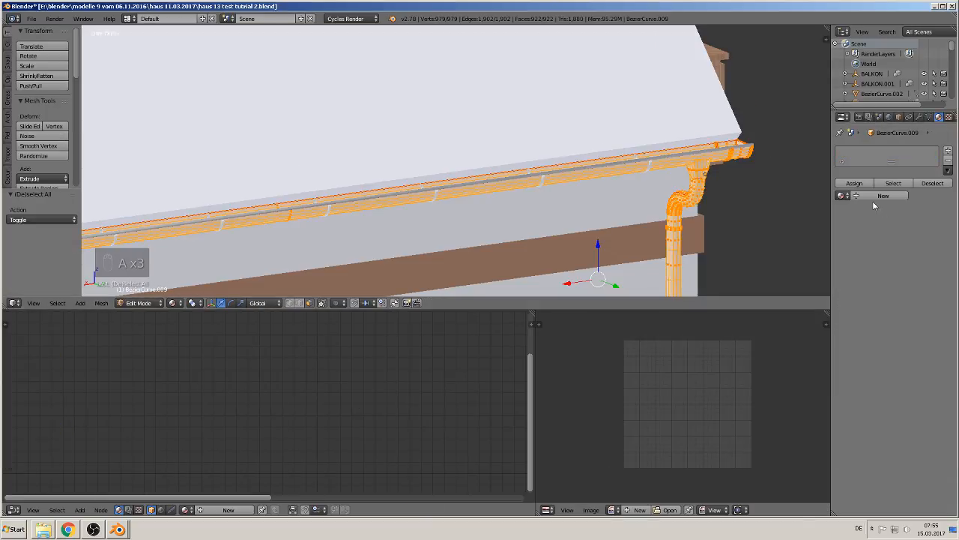
click(843, 196)
click(802, 227)
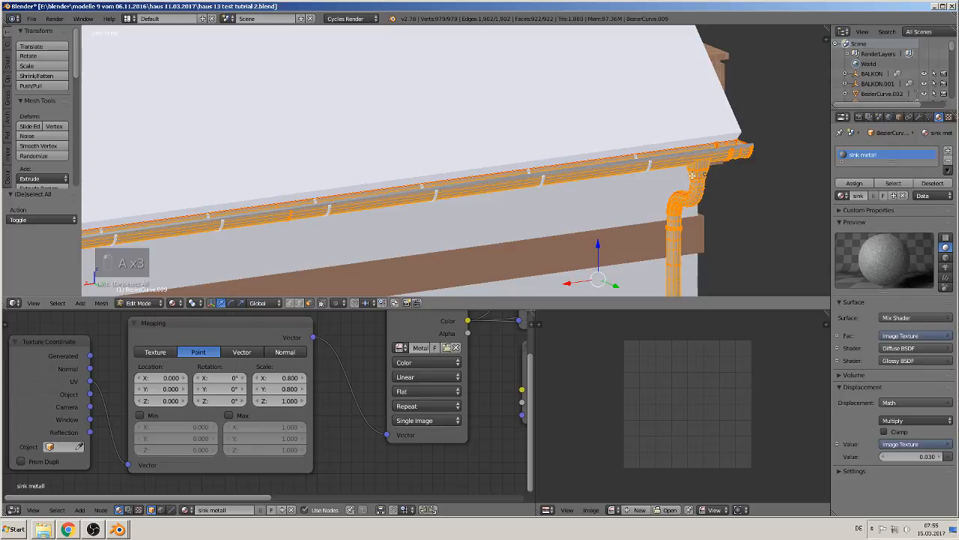
- Unwrap the long gutter and downpipe mesh with Smart UV Project and return to Object Mode
key(u)
click(653, 176)
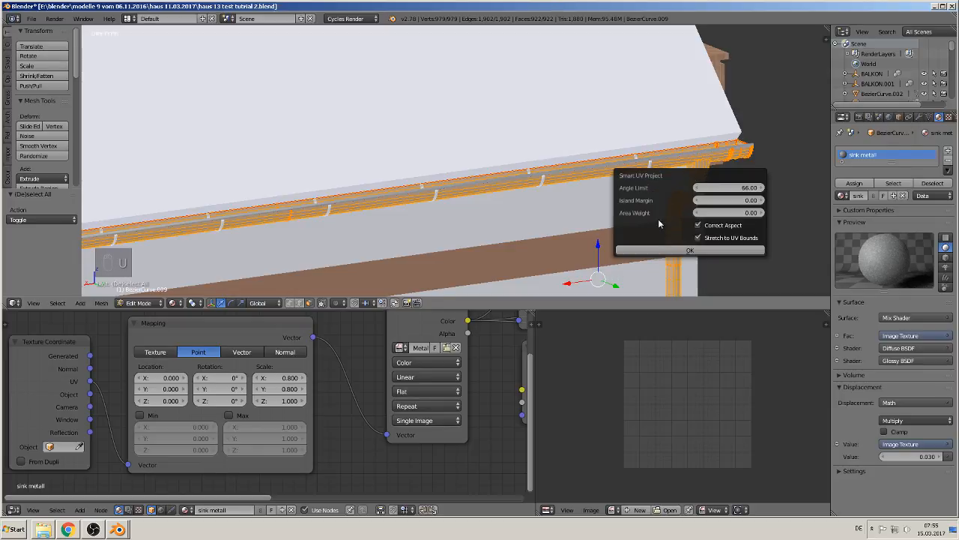
click(656, 251)
key(Tab)
- Select the bracket rings along the long gutter and unwrap their entire mesh with Smart UV Project
scroll(529, 257, down, 3)
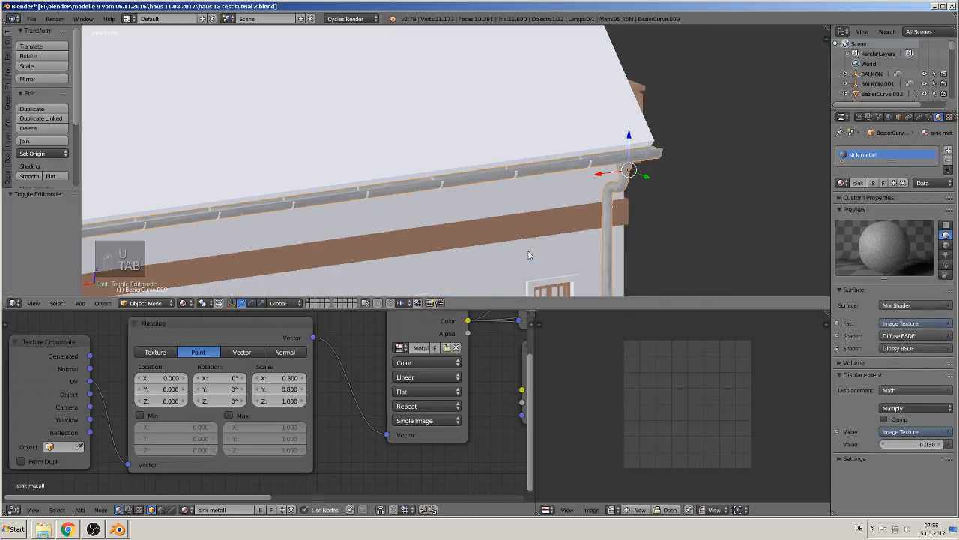
middle_drag(439, 242, 500, 236)
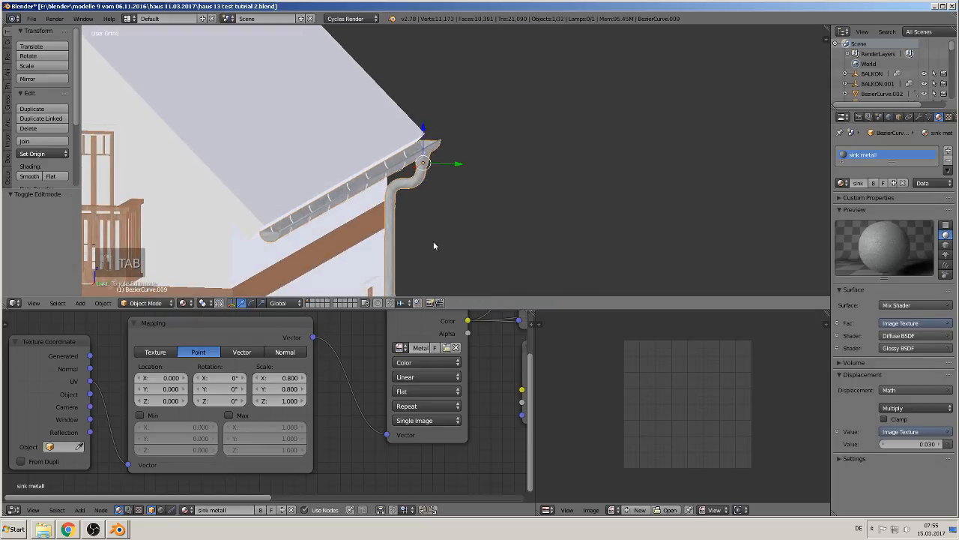
scroll(574, 184, up, 6)
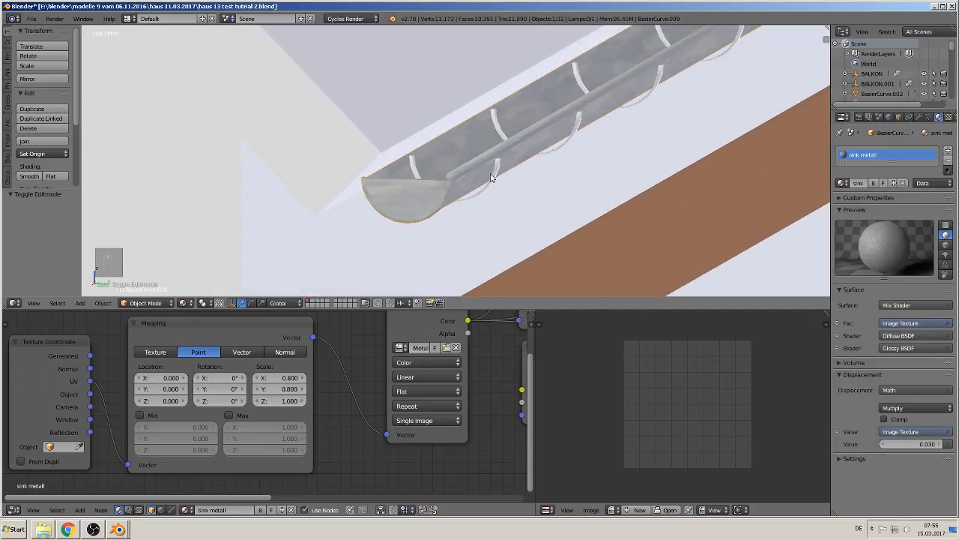
right_click(495, 176)
scroll(465, 199, down, 6)
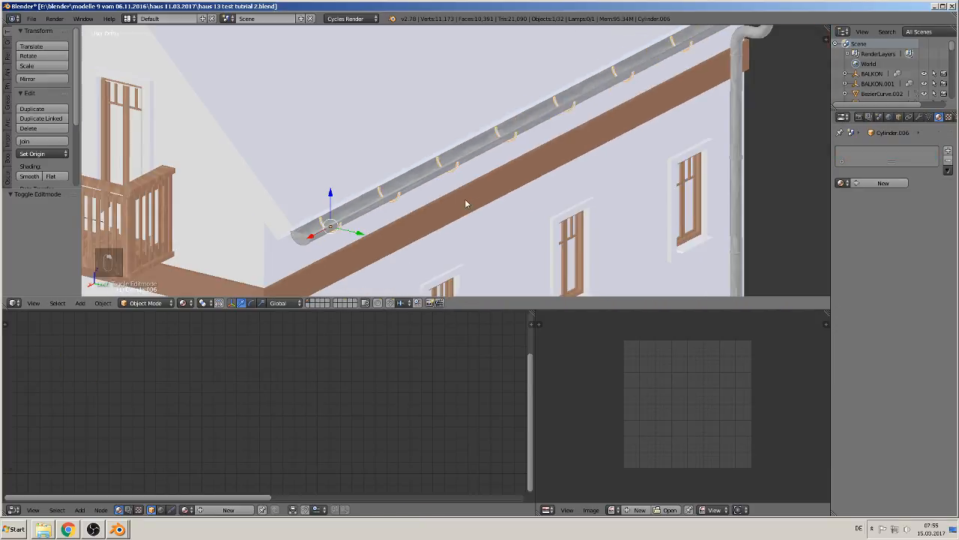
key(Tab)
key(a)
key(a)
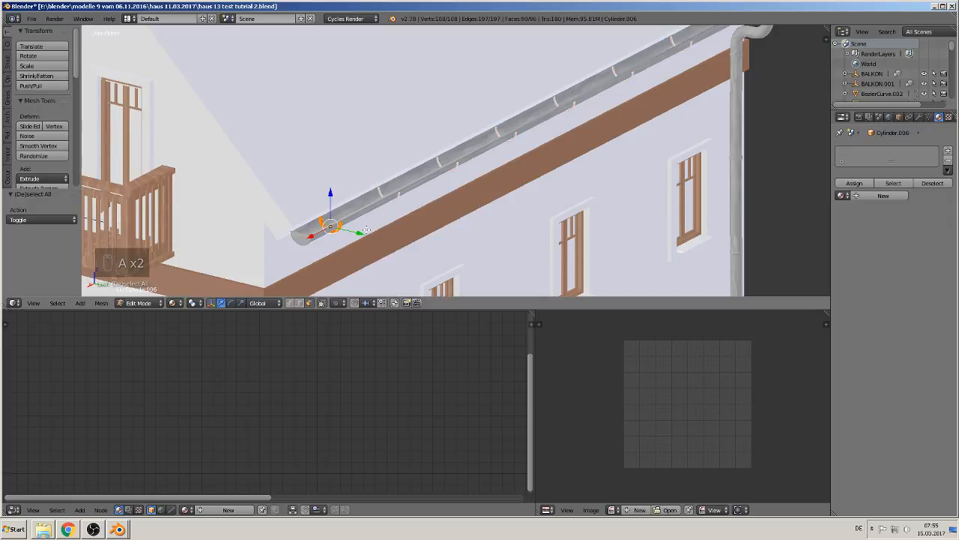
key(u)
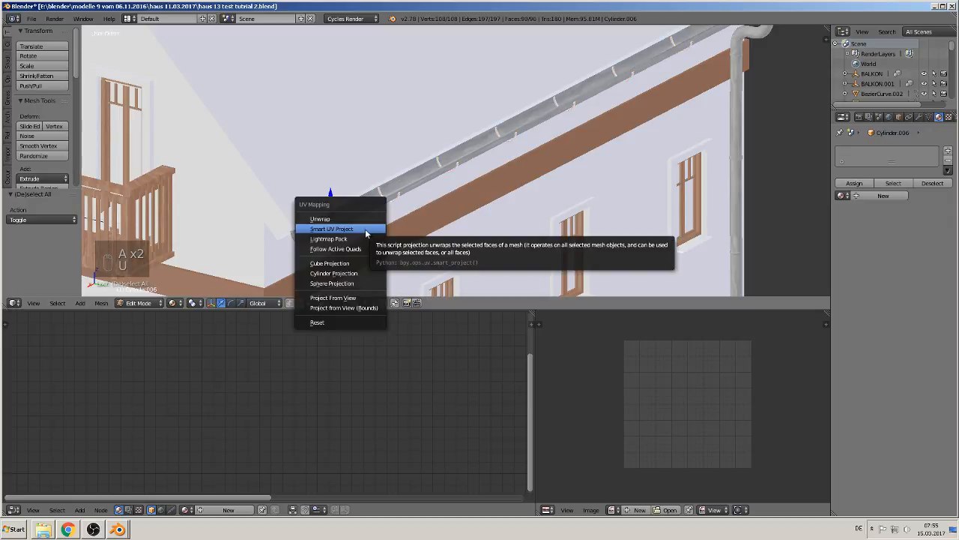
click(365, 230)
click(356, 305)
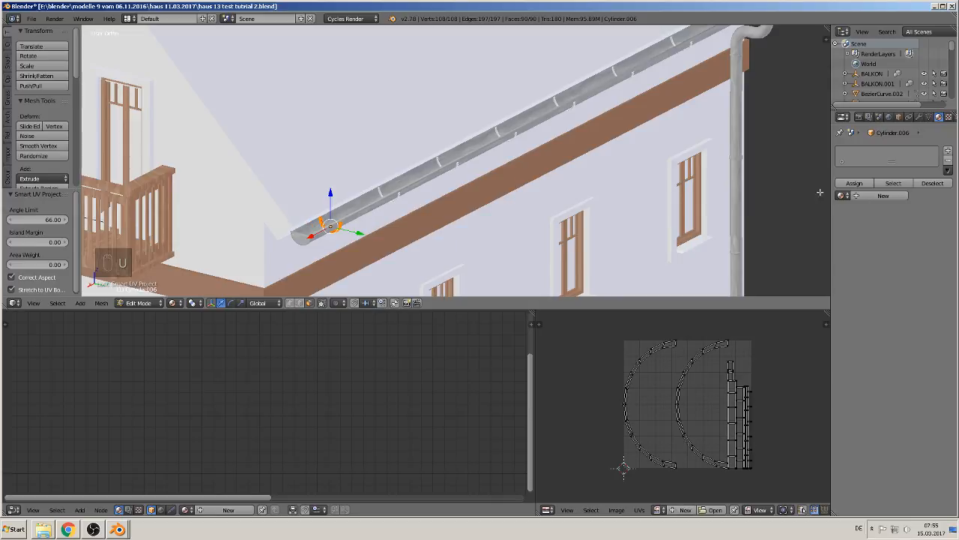
- Apply the sink metall material to the gutter brackets and return to Object Mode
click(841, 195)
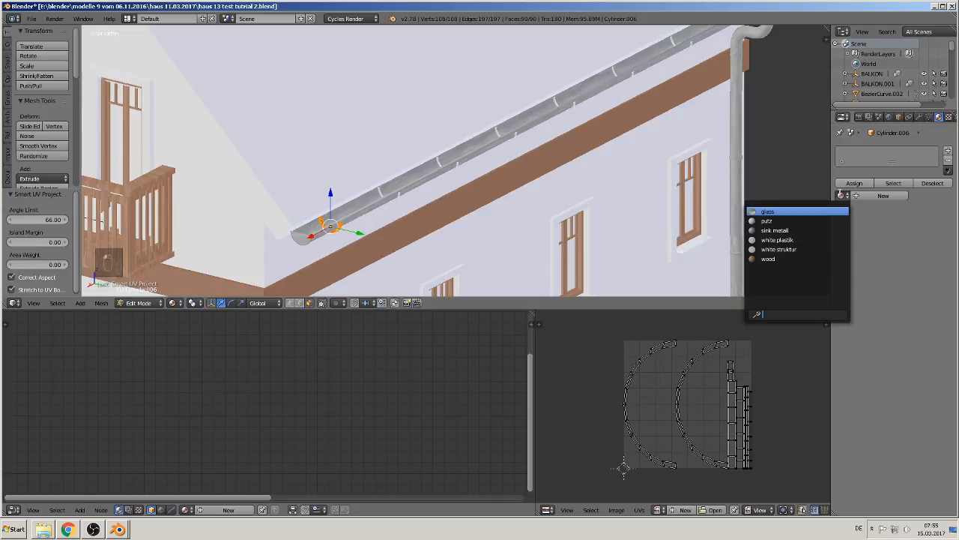
click(801, 230)
key(Tab)
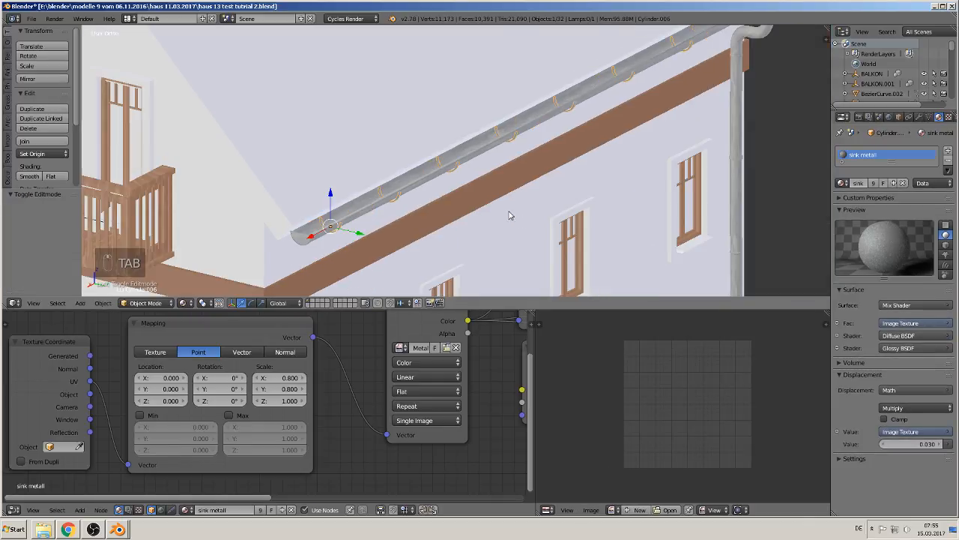
- Deselect everything and save the house model's blend file under its current name
key(a)
key(a)
middle_drag(508, 214, 470, 175)
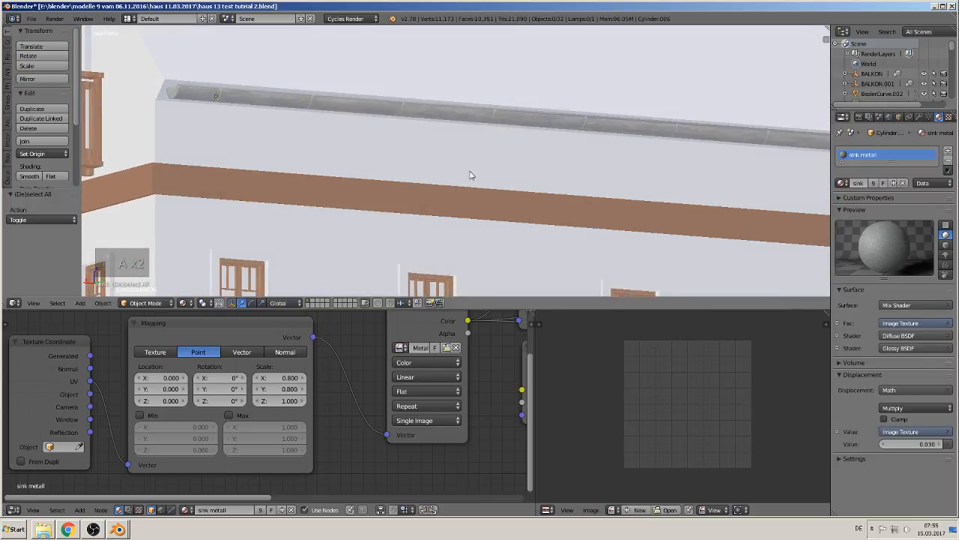
scroll(471, 175, up, 3)
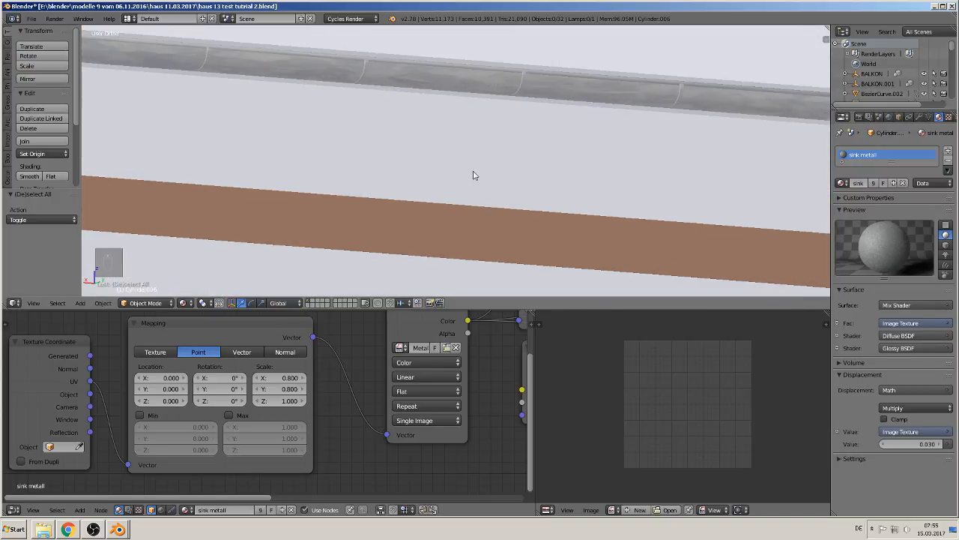
scroll(398, 182, down, 5)
scroll(457, 208, down, 3)
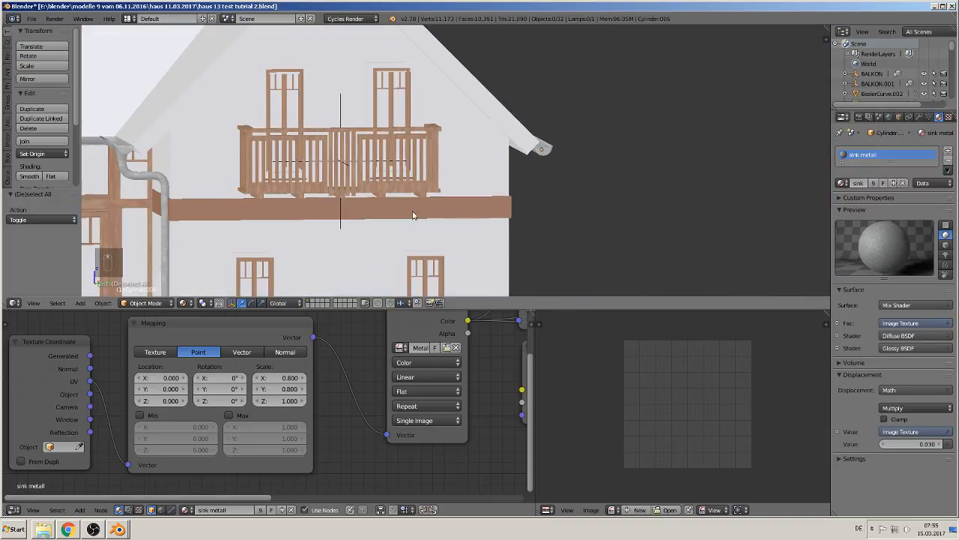
shift+middle_drag(412, 213, 619, 131)
middle_drag(480, 165, 263, 158)
shift+middle_drag(495, 169, 418, 213)
click(34, 20)
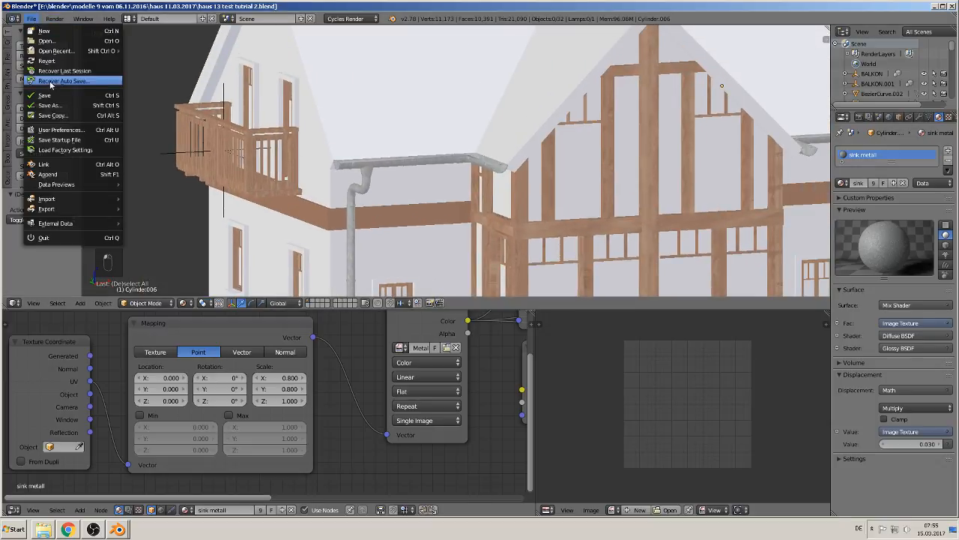
click(51, 96)
- Select the house walls with the wooden band and unwrap their entire mesh with Smart UV Project
scroll(497, 142, down, 2)
shift+middle_drag(471, 204, 432, 150)
scroll(433, 152, up, 3)
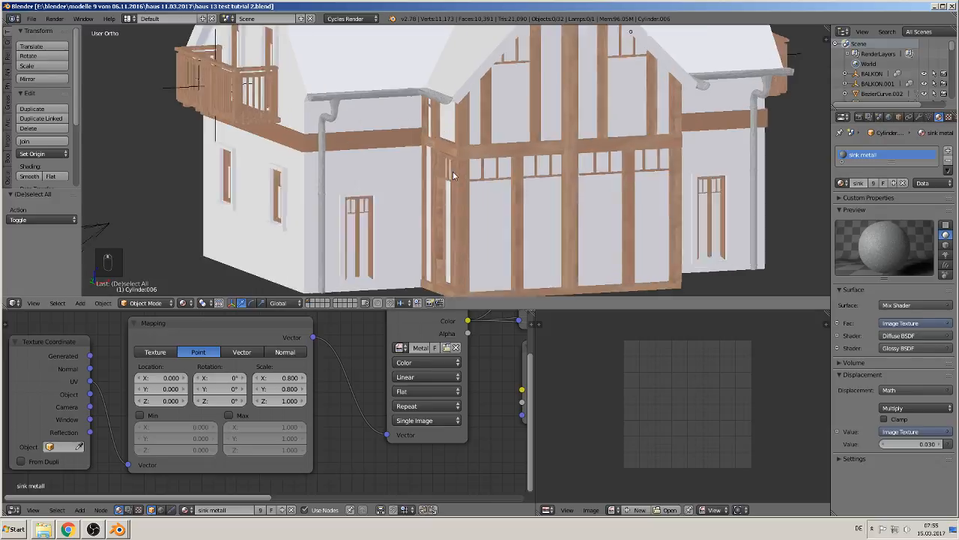
right_click(315, 141)
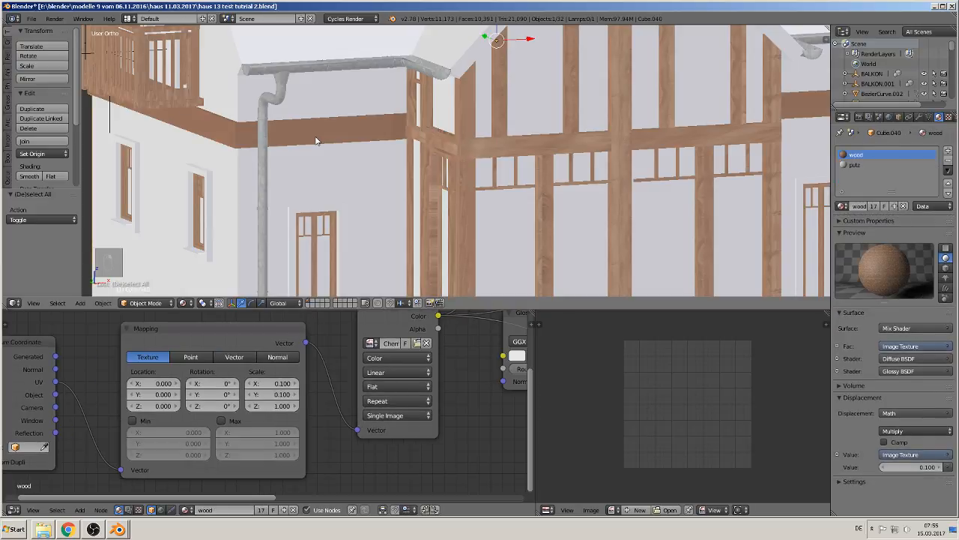
key(Tab)
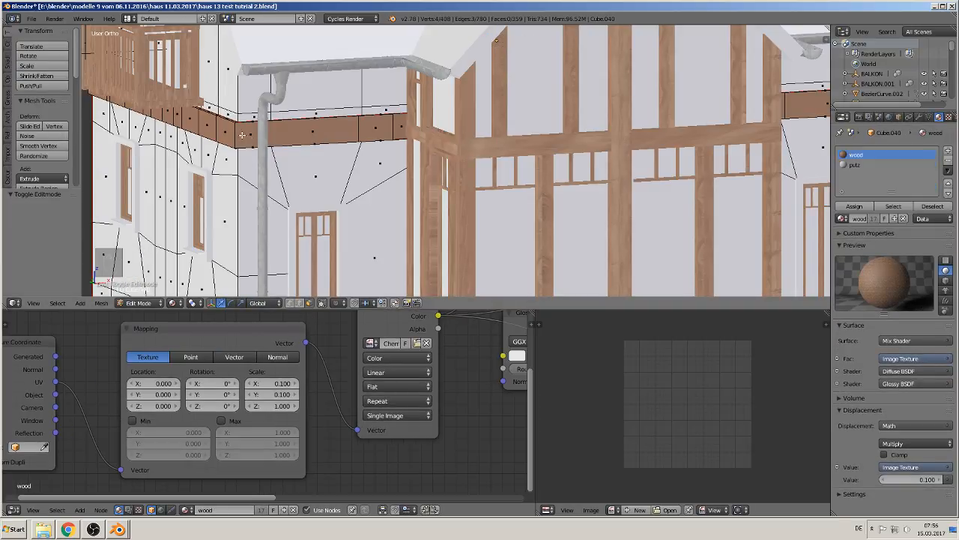
shift+middle_drag(281, 150, 459, 178)
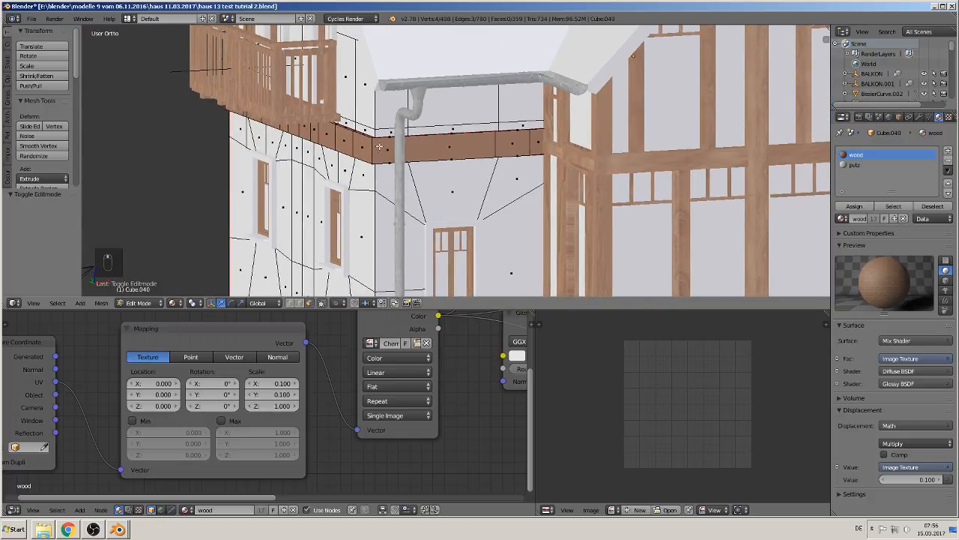
key(a)
key(a)
key(a)
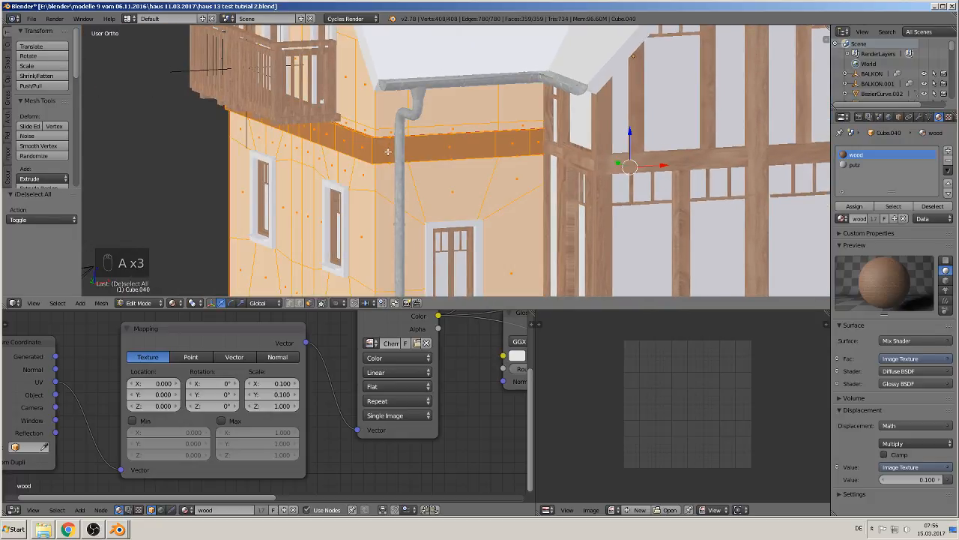
scroll(388, 151, up, 5)
key(u)
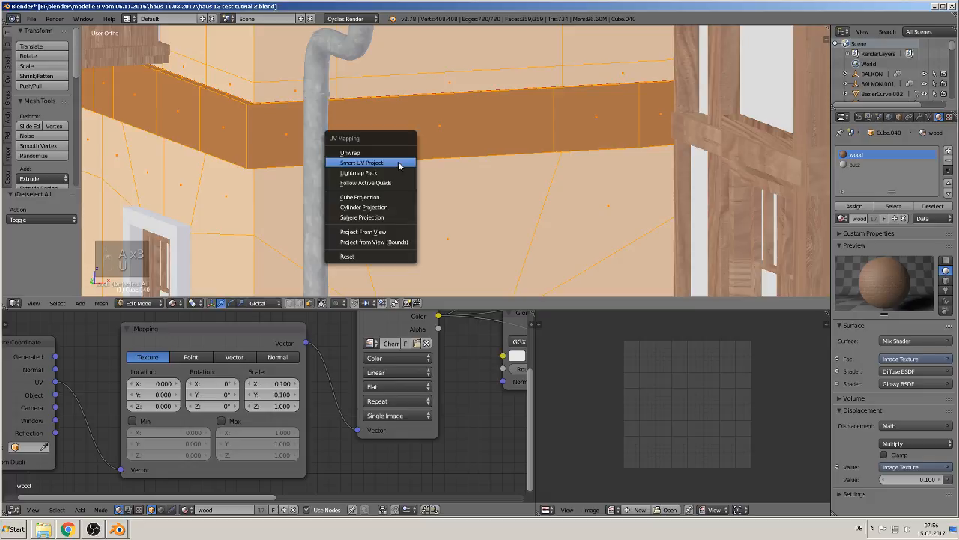
click(399, 163)
click(387, 235)
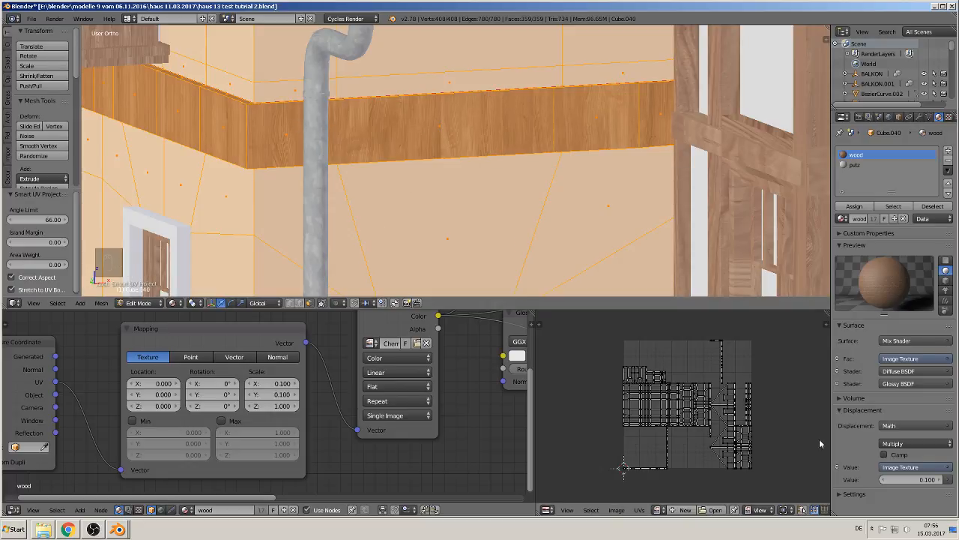
- Rotate all of the wall's UVs by 90° so the wood grain runs along the band, and return to Object Mode
text(ar9)
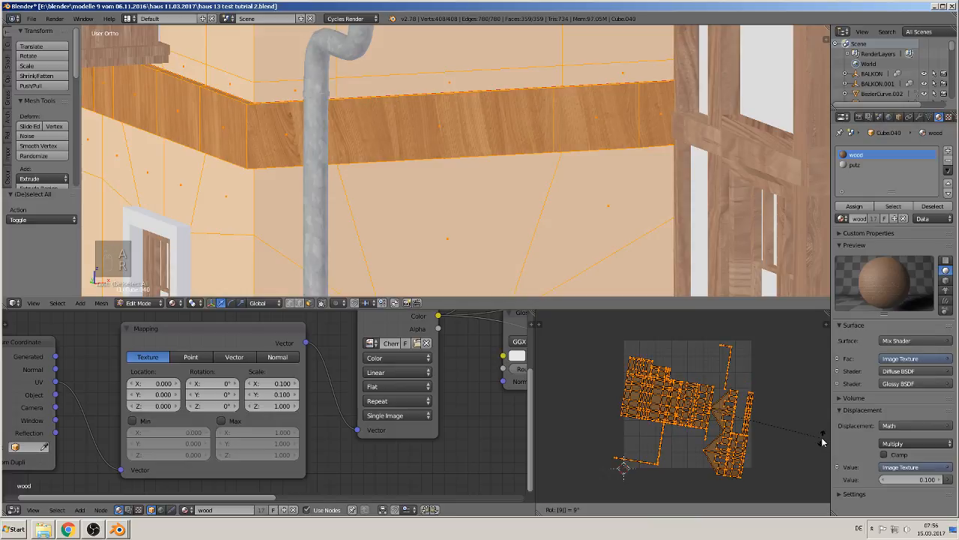
text(0.000003)
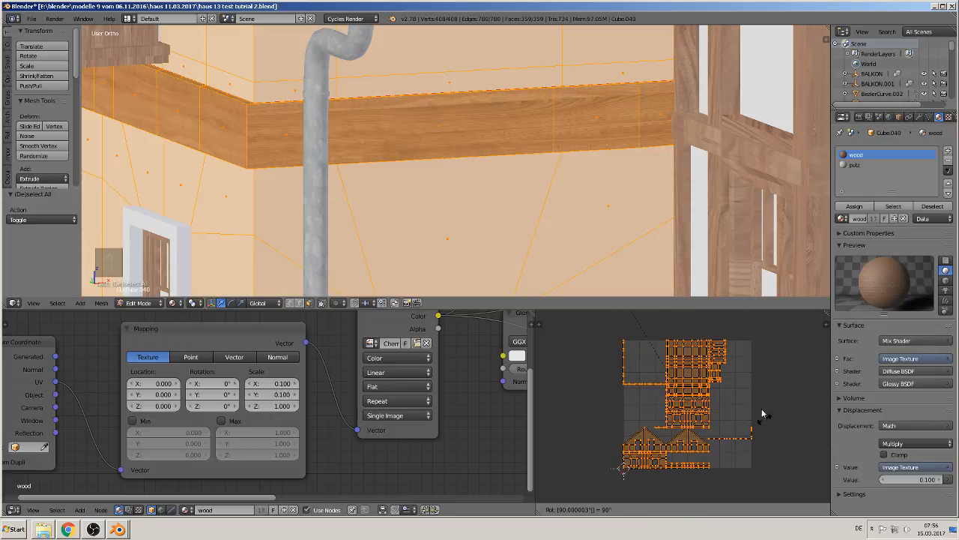
click(747, 465)
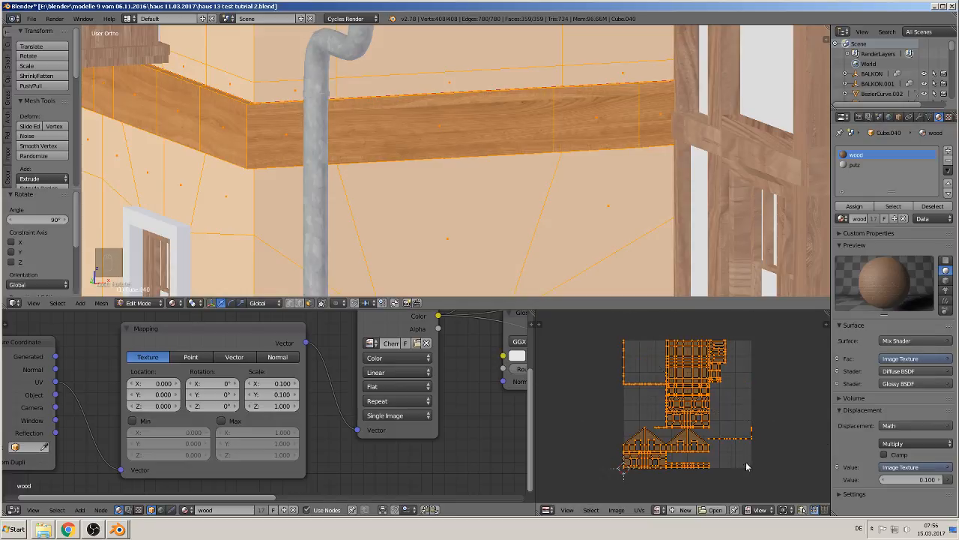
key(a)
scroll(466, 169, down, 5)
key(Tab)
scroll(455, 203, up, 4)
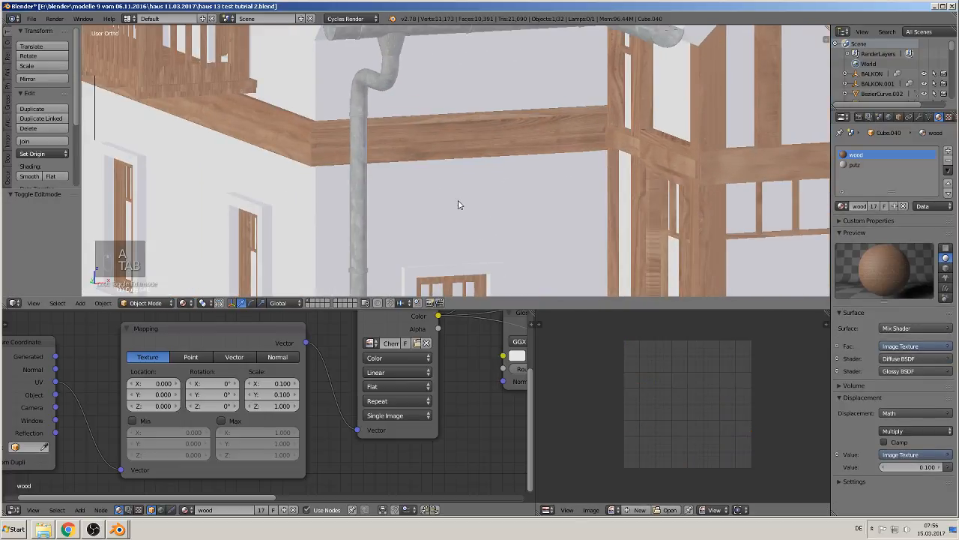
- Save the house model's blend file under its current name
scroll(353, 129, down, 3)
scroll(330, 173, down, 5)
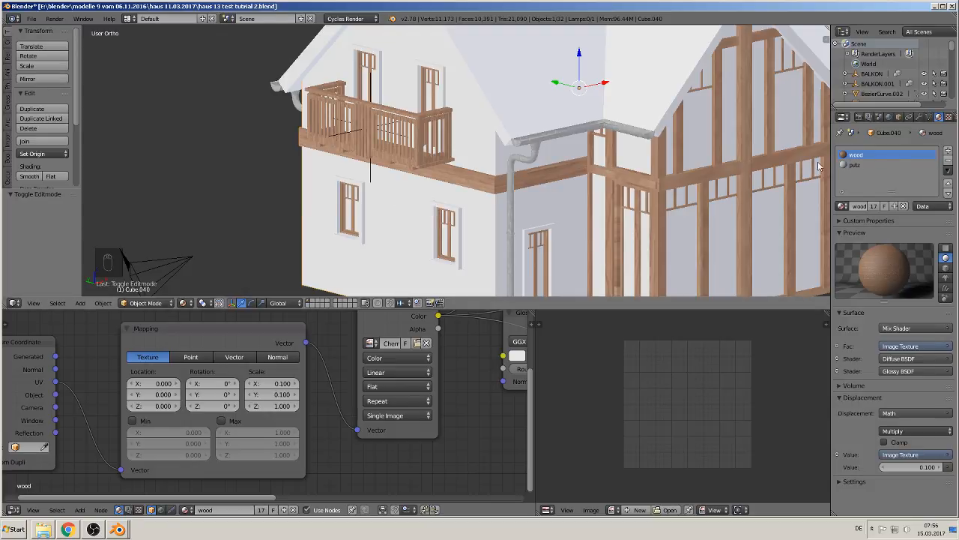
click(32, 19)
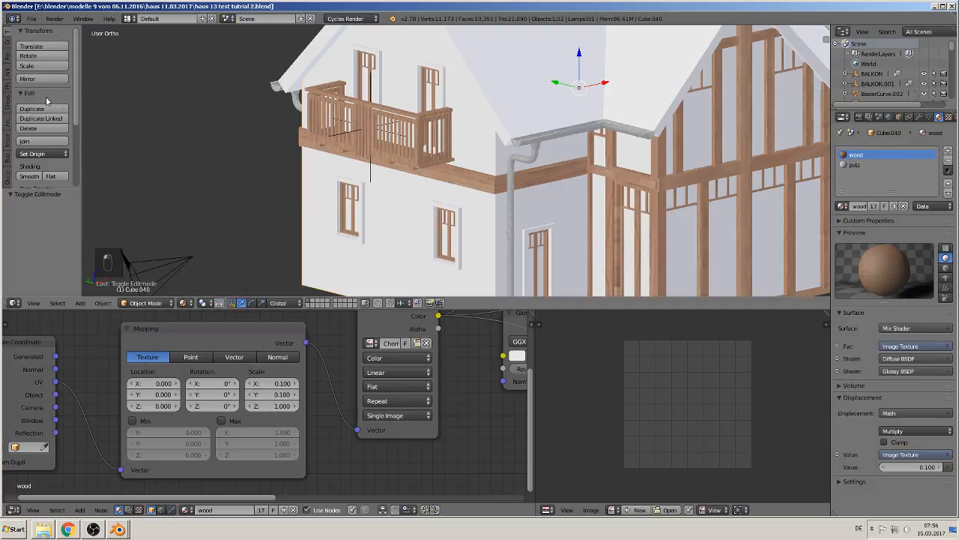
- Set the color input of the wall's putz material to an Image Texture
click(858, 165)
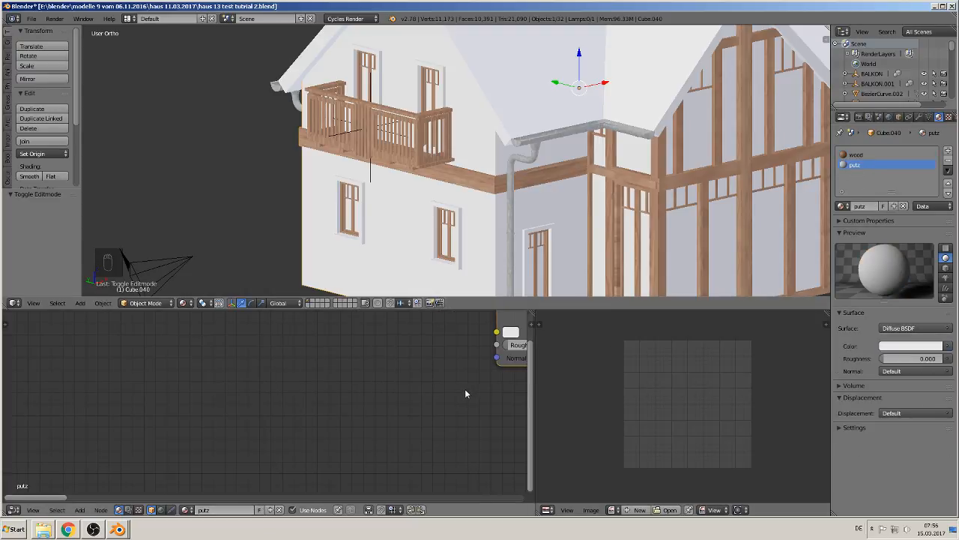
click(948, 347)
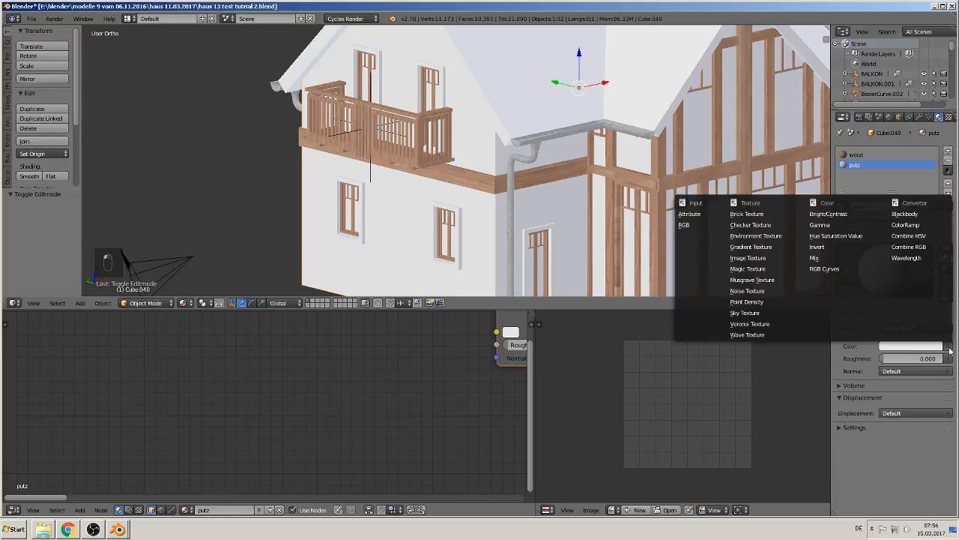
click(761, 258)
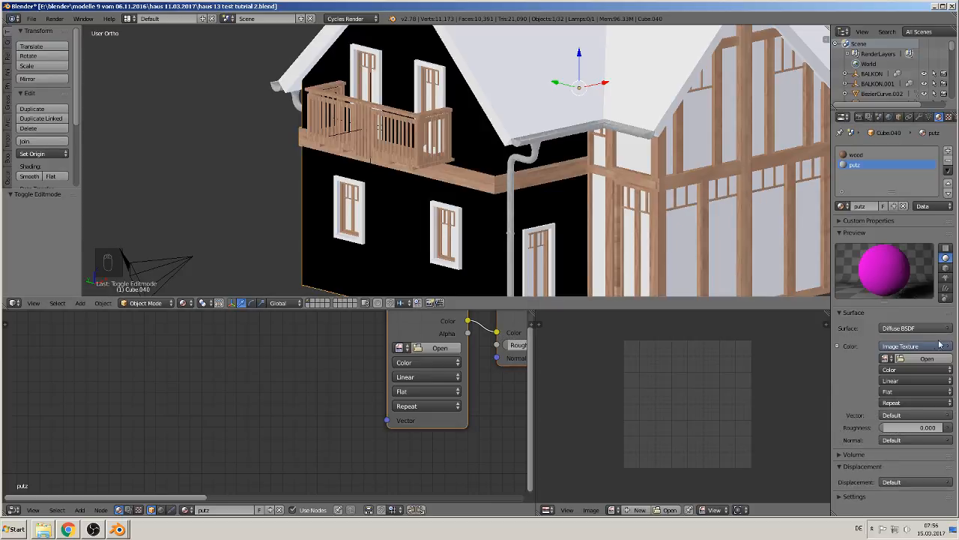
- Load "Tileable wall stucco paint plaster texture (19).jpg" from the texture folder into the putz material's Image Texture
shift+middle_drag(683, 222, 410, 219)
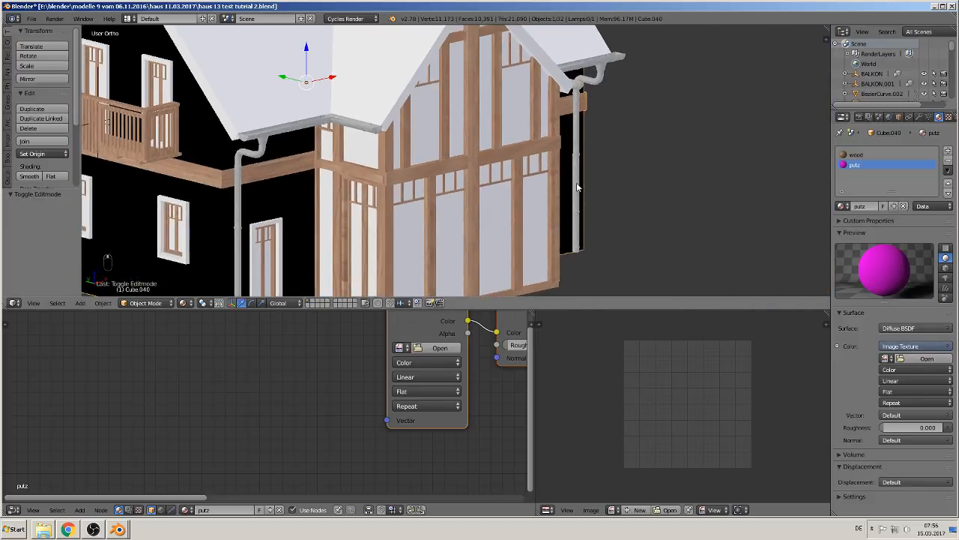
click(914, 363)
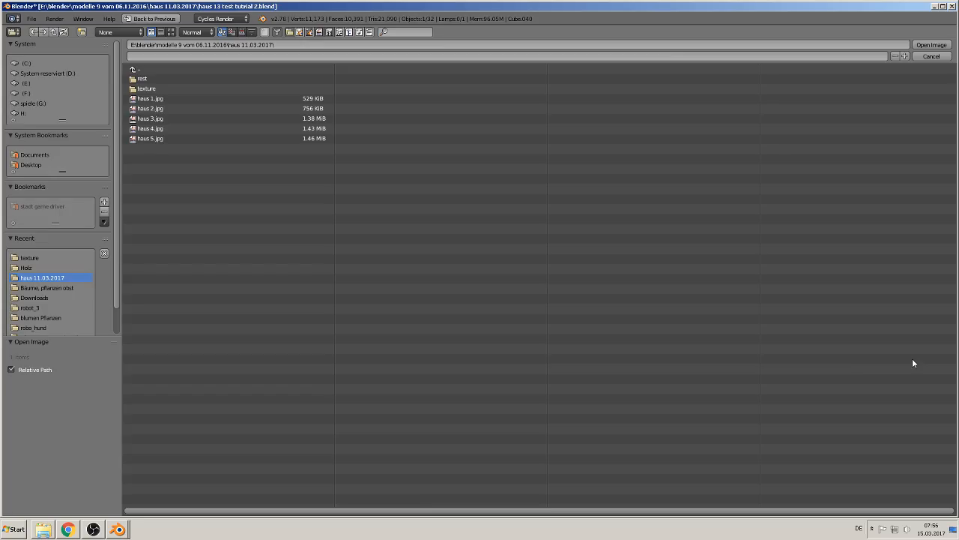
click(180, 83)
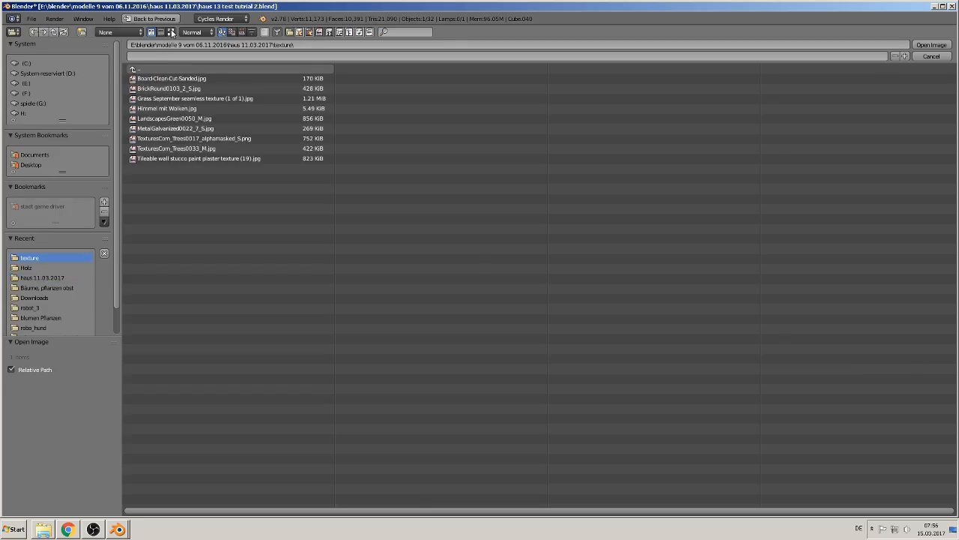
click(171, 31)
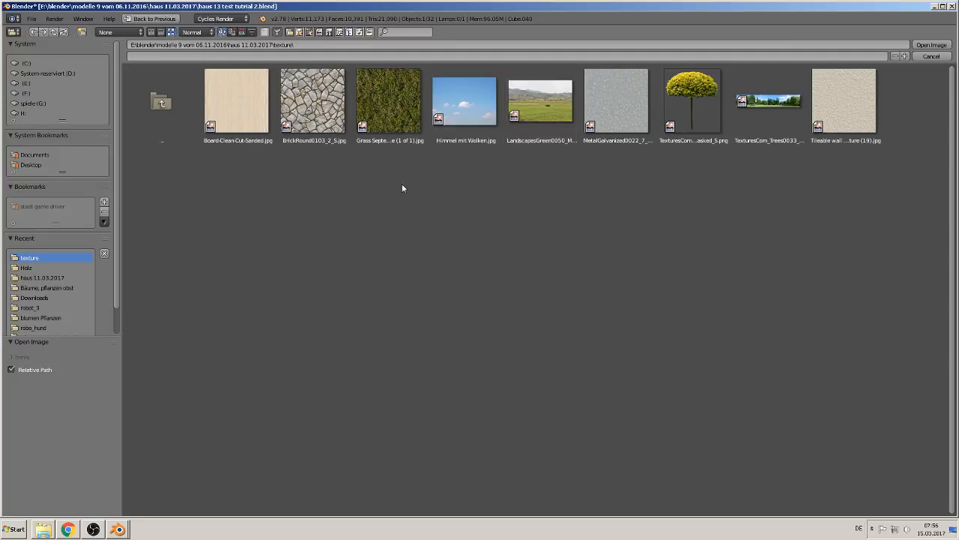
double_click(844, 110)
middle_drag(225, 209, 435, 163)
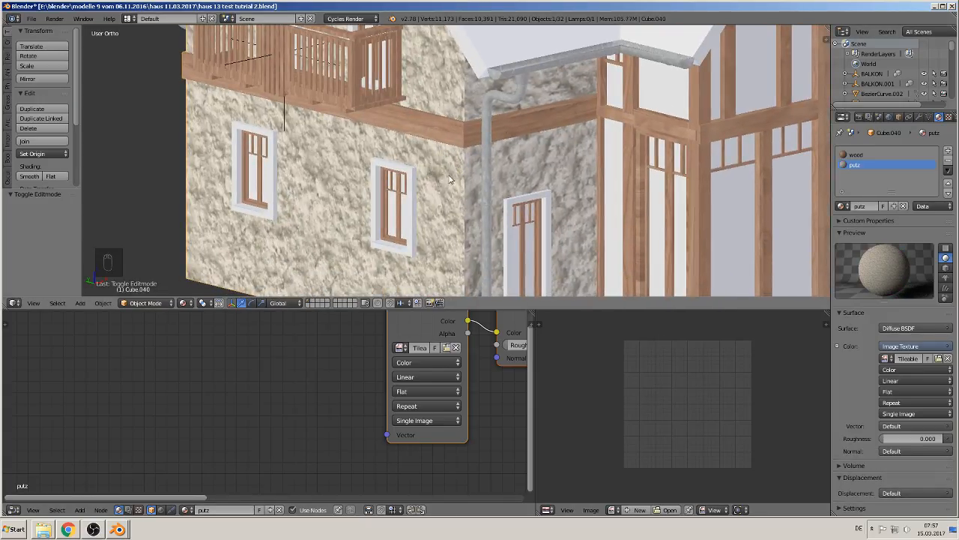
- Add a Texture Coordinate node in front of the Image Texture in the putz material
scroll(383, 454, down, 5)
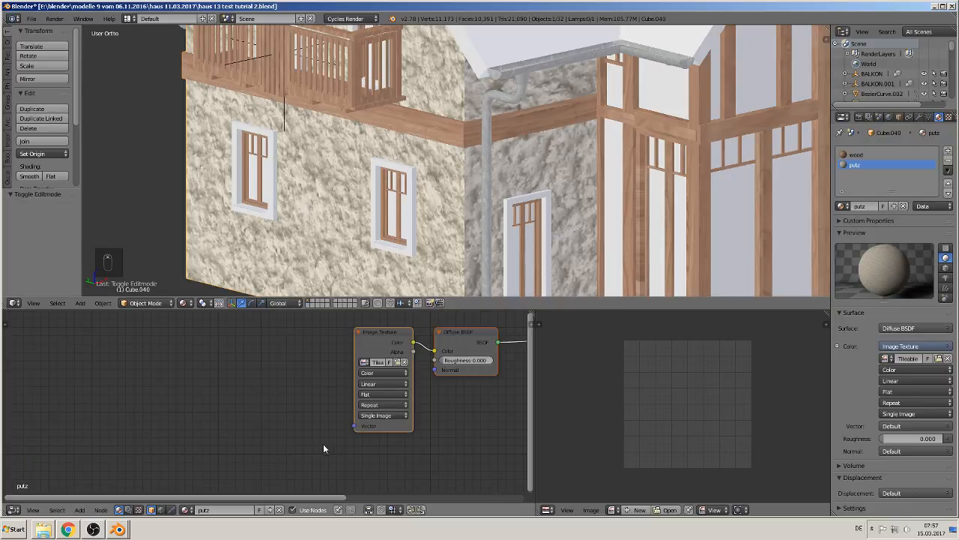
scroll(252, 443, down, 2)
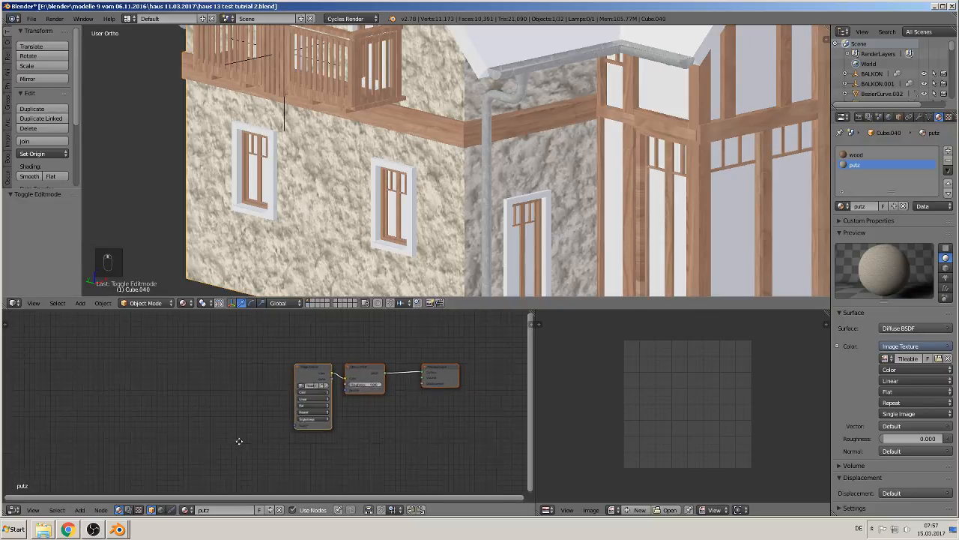
middle_drag(238, 440, 324, 441)
click(79, 510)
mouse_move(93, 488)
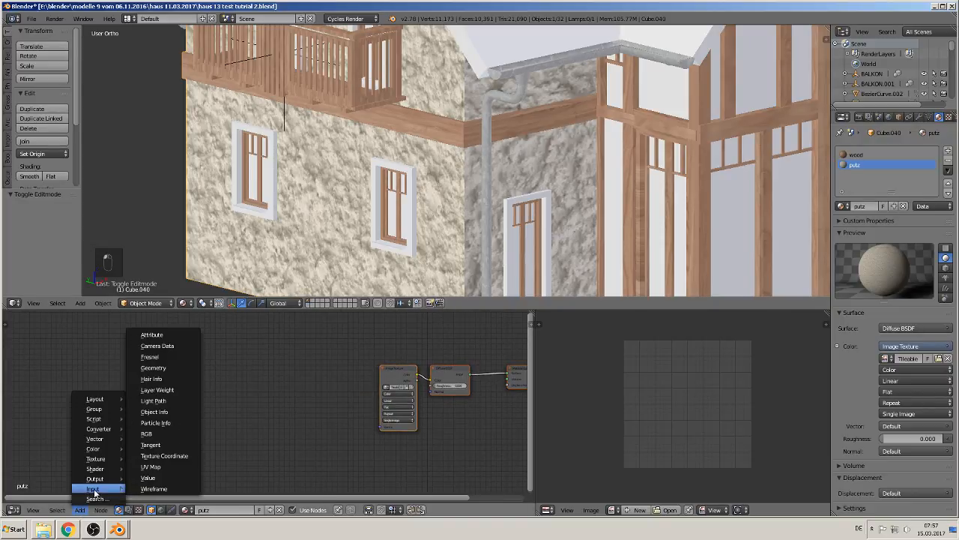
click(165, 456)
click(186, 389)
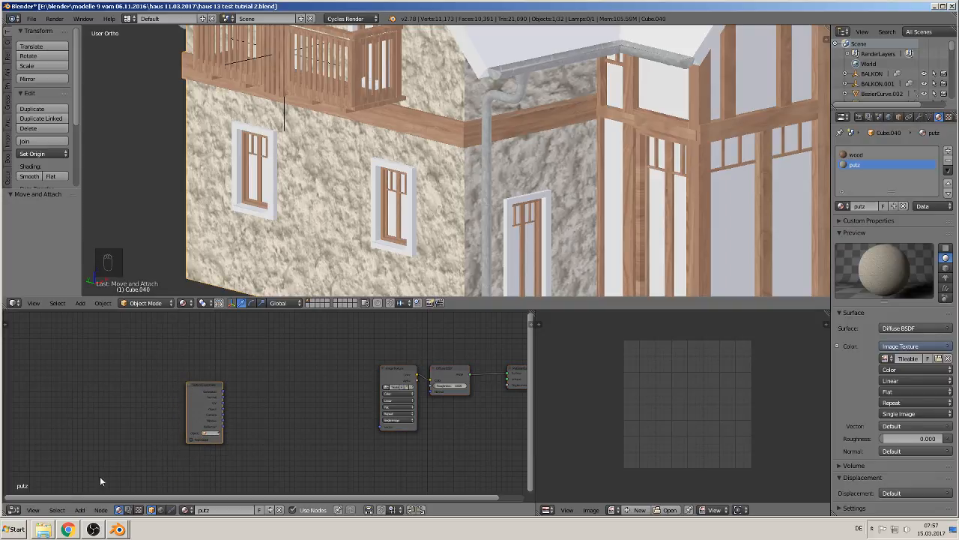
- Add a Mapping node between the Texture Coordinate and Image Texture nodes
click(78, 510)
mouse_move(107, 470)
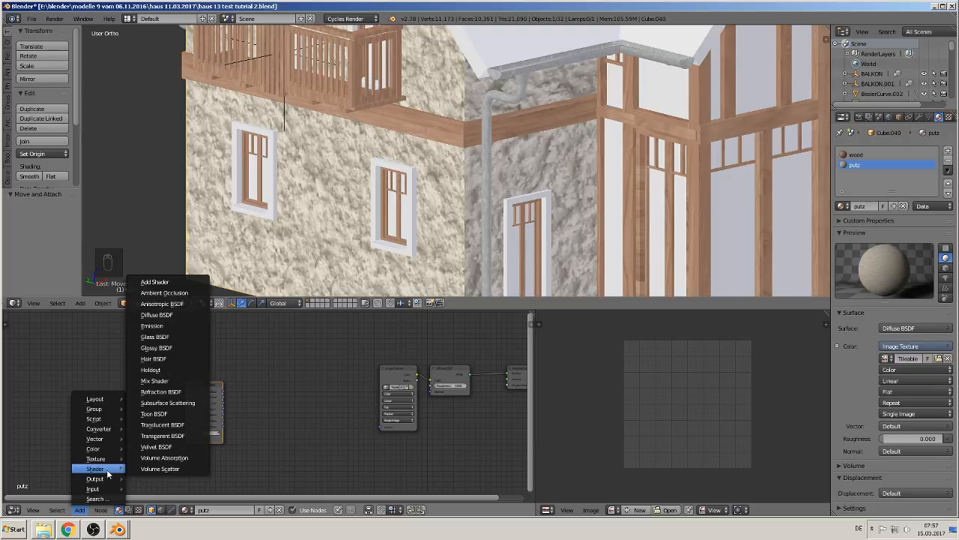
mouse_move(94, 438)
click(169, 447)
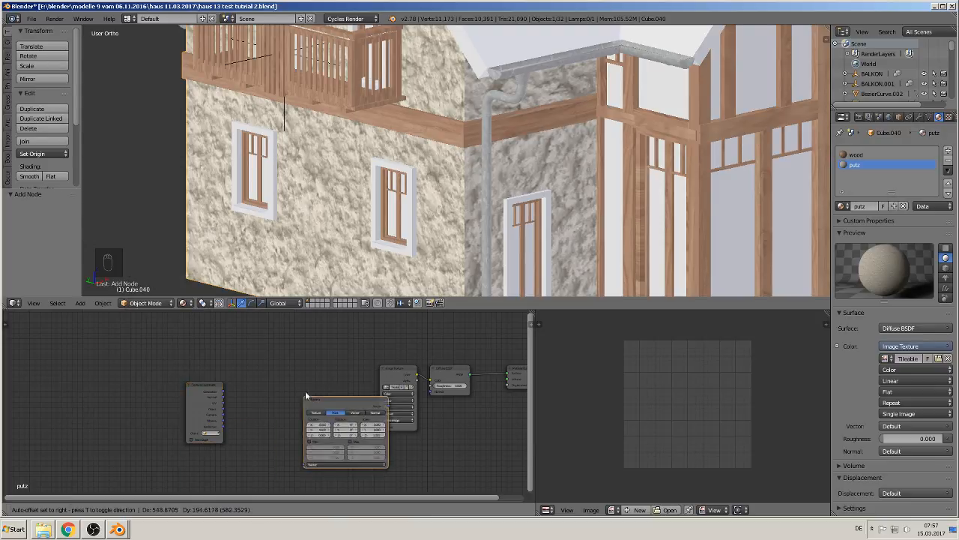
click(244, 369)
- Link the UV coordinates through the Mapping node to the Image Texture's Vector input and set the mapping type to Texture
scroll(180, 409, up, 4)
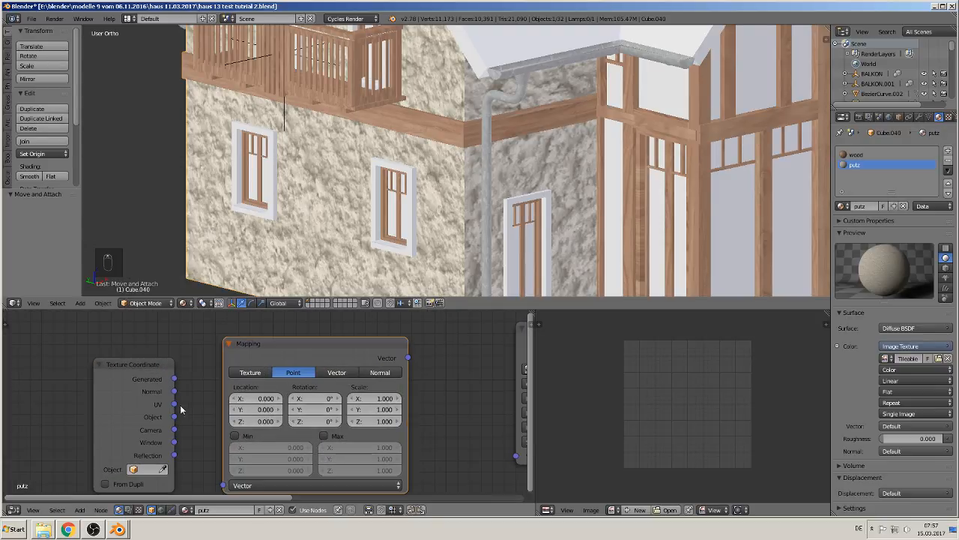
drag(175, 405, 222, 485)
middle_drag(407, 414, 354, 380)
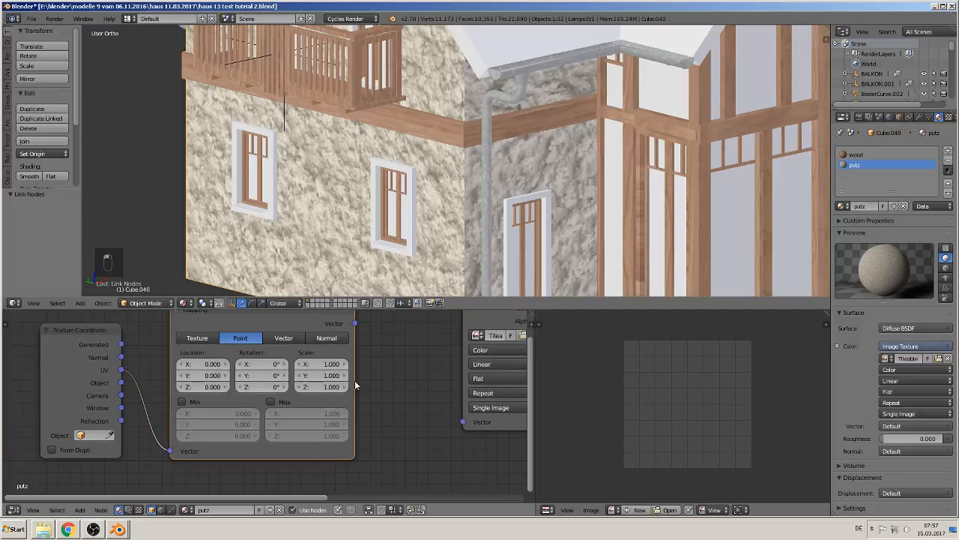
drag(355, 323, 464, 421)
middle_drag(417, 419, 373, 455)
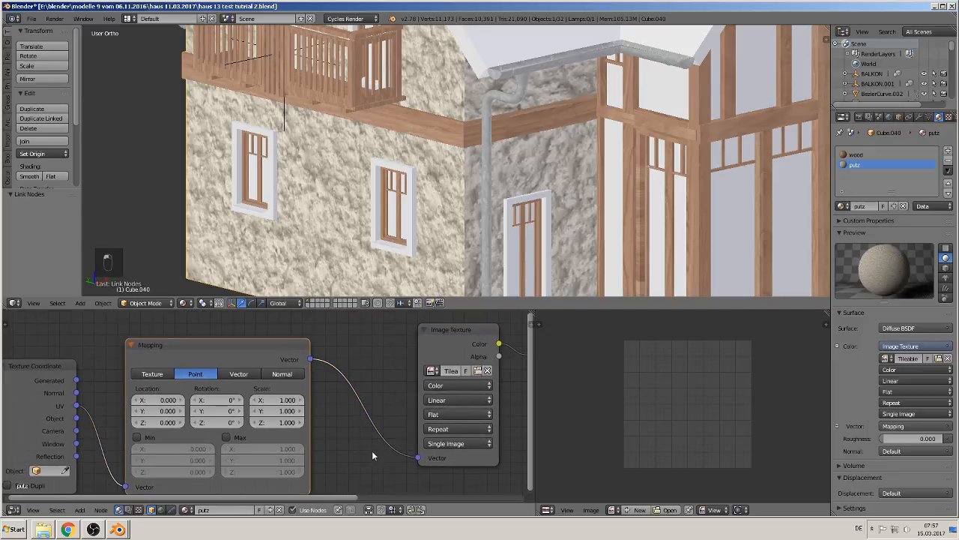
click(152, 374)
- Spread out the putz material's Image Texture, Diffuse BSDF and Material Output nodes to make room between them
scroll(393, 400, down, 3)
middle_drag(393, 399, 150, 413)
drag(147, 375, 119, 375)
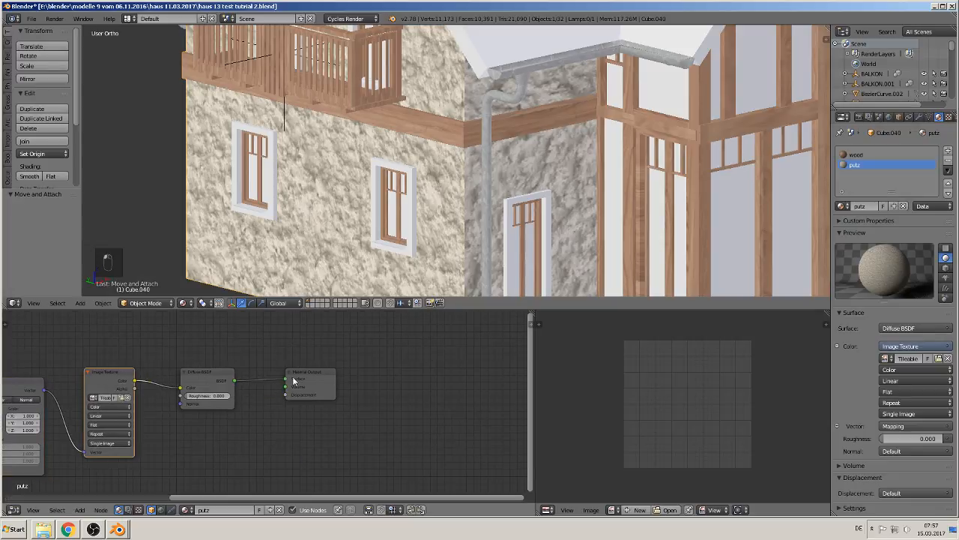
drag(302, 373, 464, 341)
drag(234, 373, 257, 345)
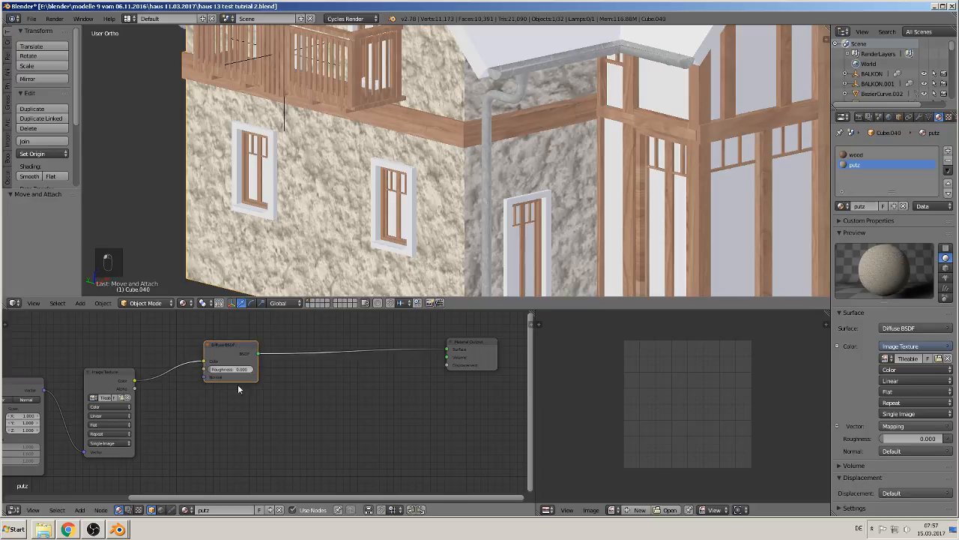
- Set the X and Y scale of the putz material's Mapping node to 0.1
middle_drag(238, 384, 420, 369)
middle_drag(288, 396, 393, 399)
scroll(461, 213, up, 2)
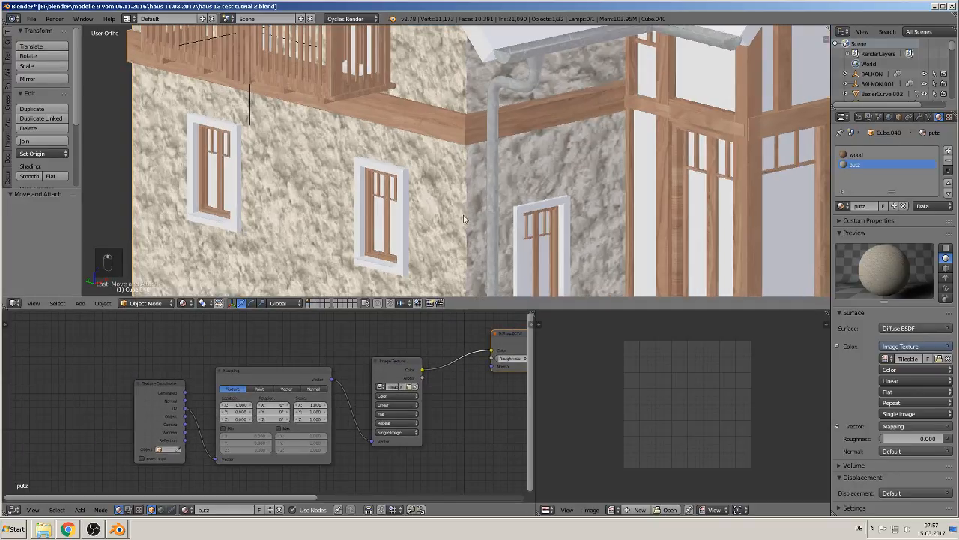
scroll(306, 397, up, 3)
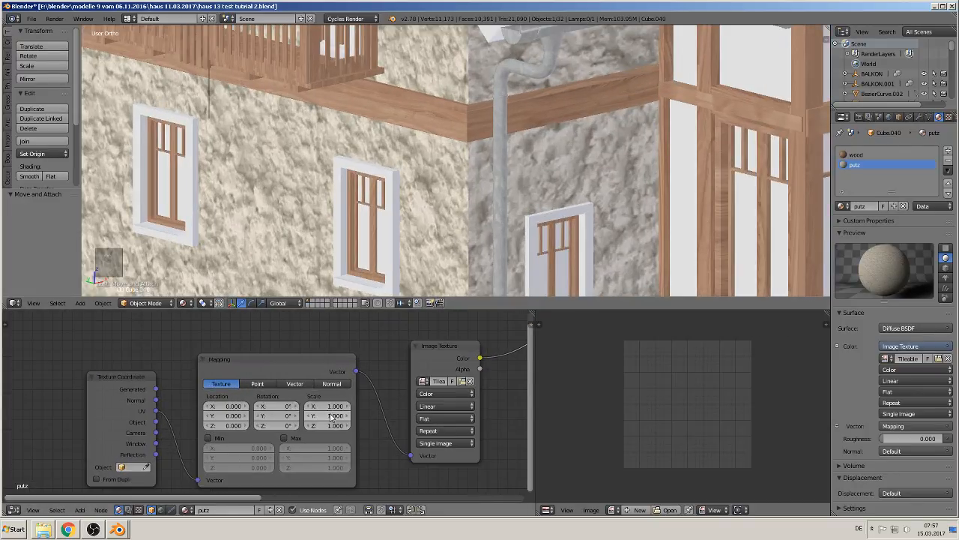
click(331, 404)
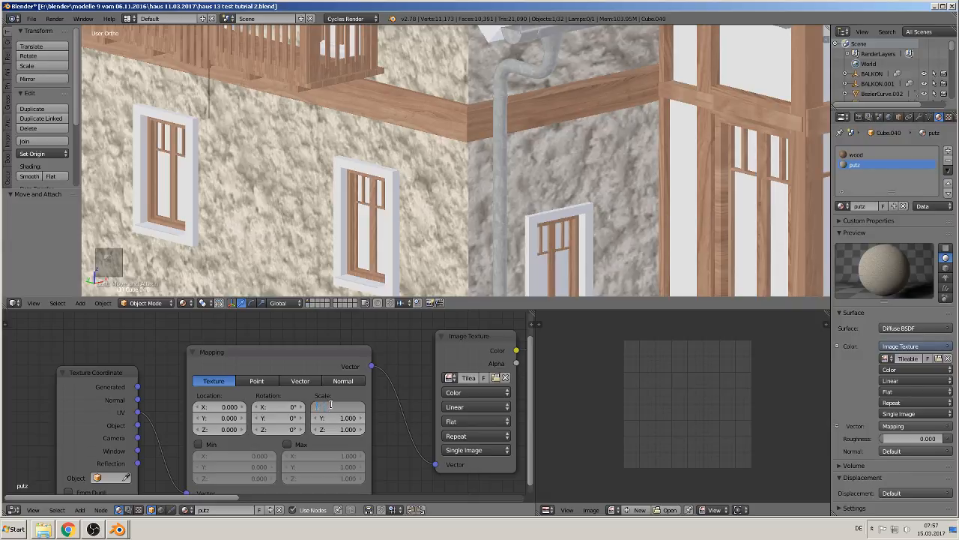
text(0.1)
key(Return)
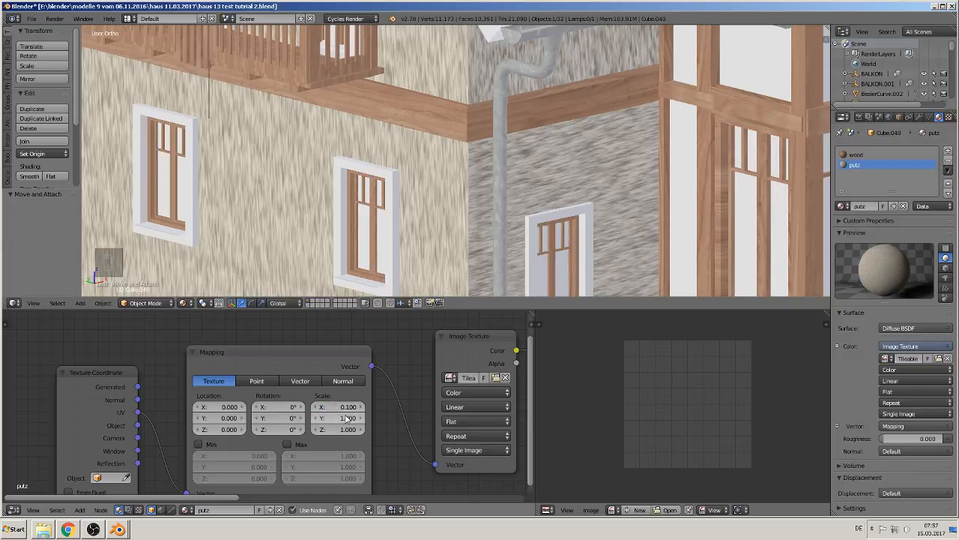
click(347, 417)
text(0.1)
key(Return)
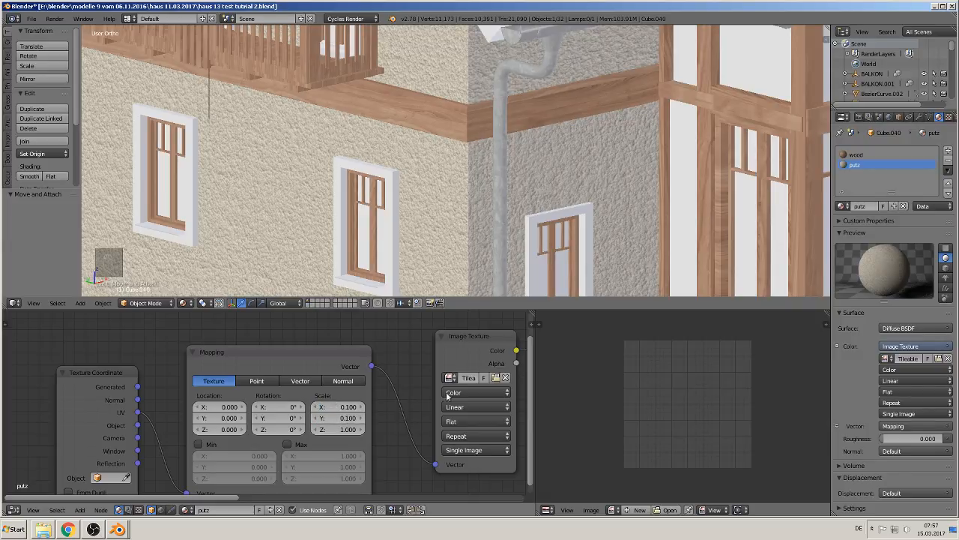
- Reduce the Mapping node's X and Y scale to 0.05 for a finer stucco pattern
scroll(474, 220, up, 2)
scroll(505, 246, up, 3)
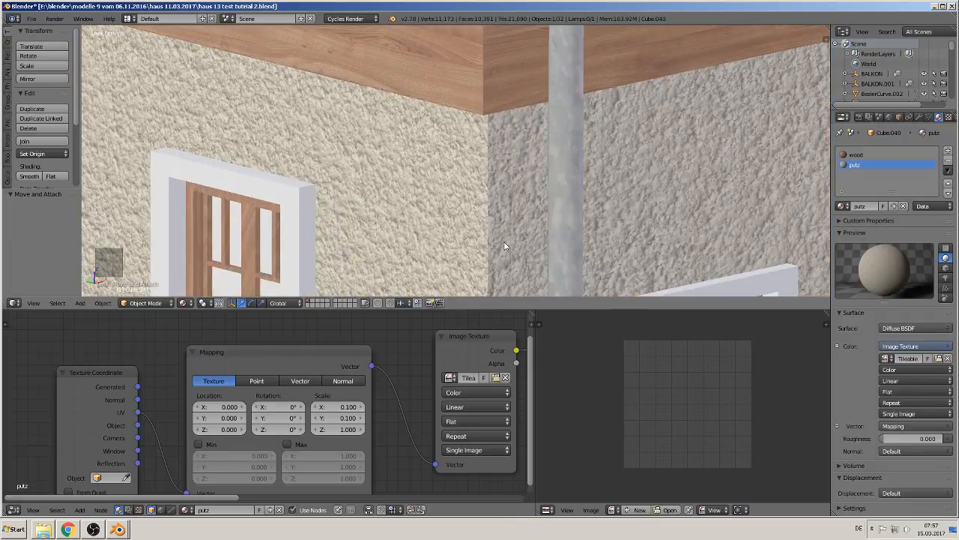
scroll(501, 240, down, 3)
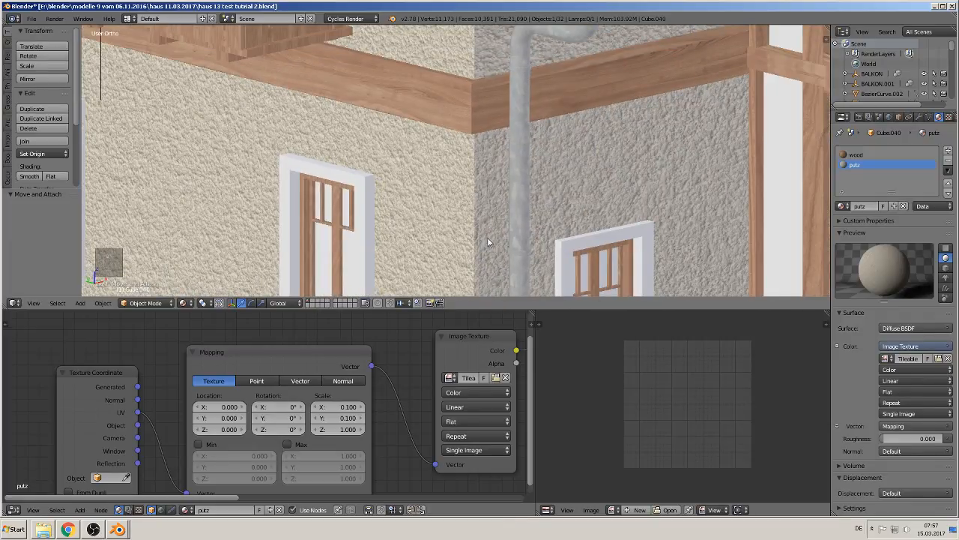
click(341, 407)
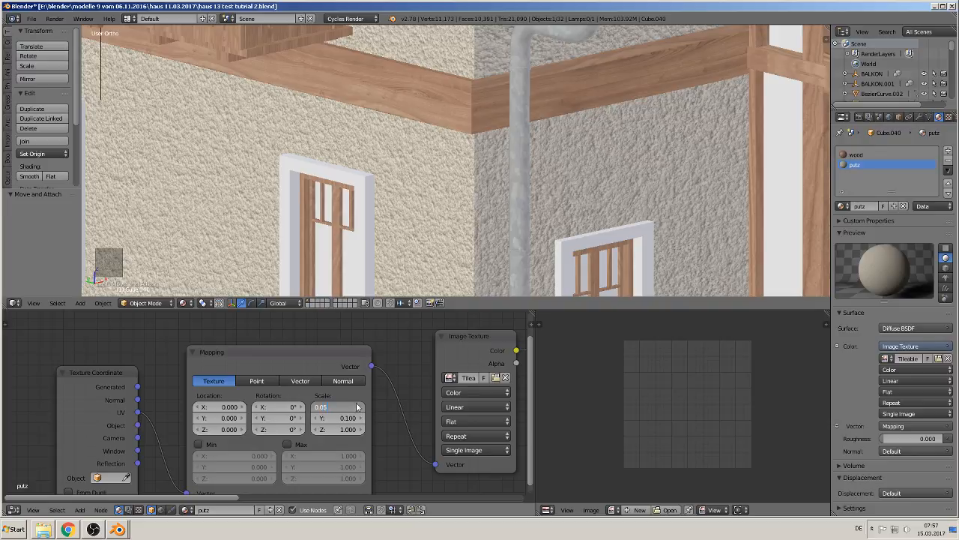
click(338, 417)
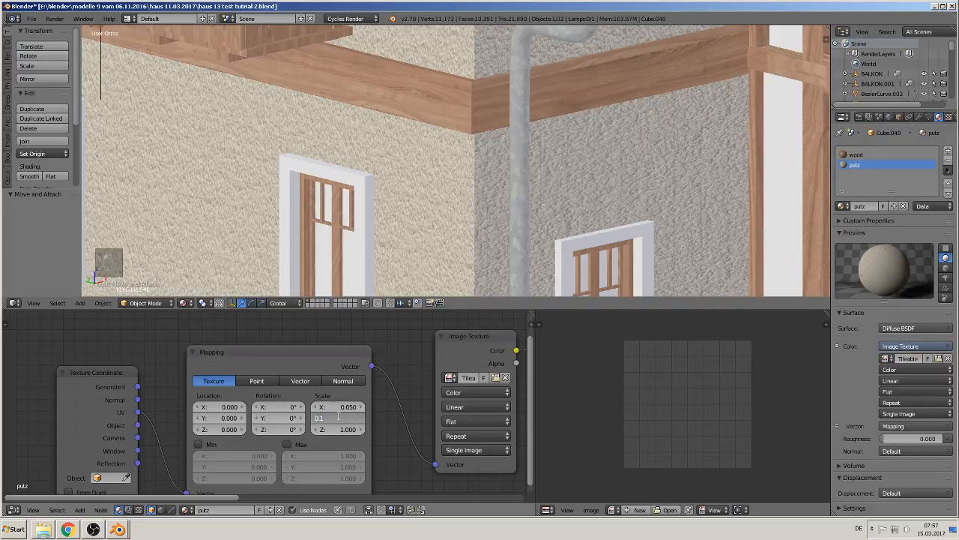
text(0.05)
key(Return)
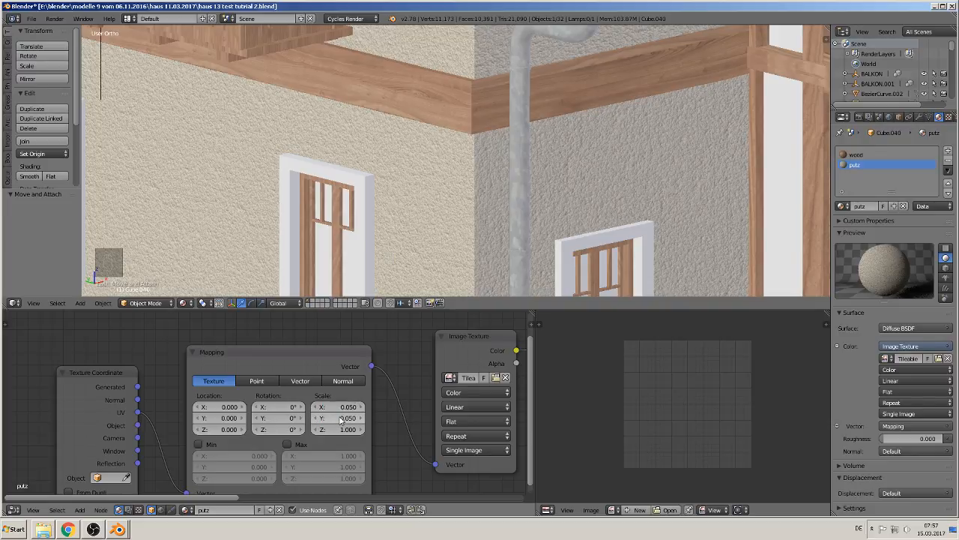
- Set the Mapping node's X and Y scale to 0.02 to make the wall's stucco grain finer
scroll(613, 200, up, 2)
scroll(612, 200, down, 4)
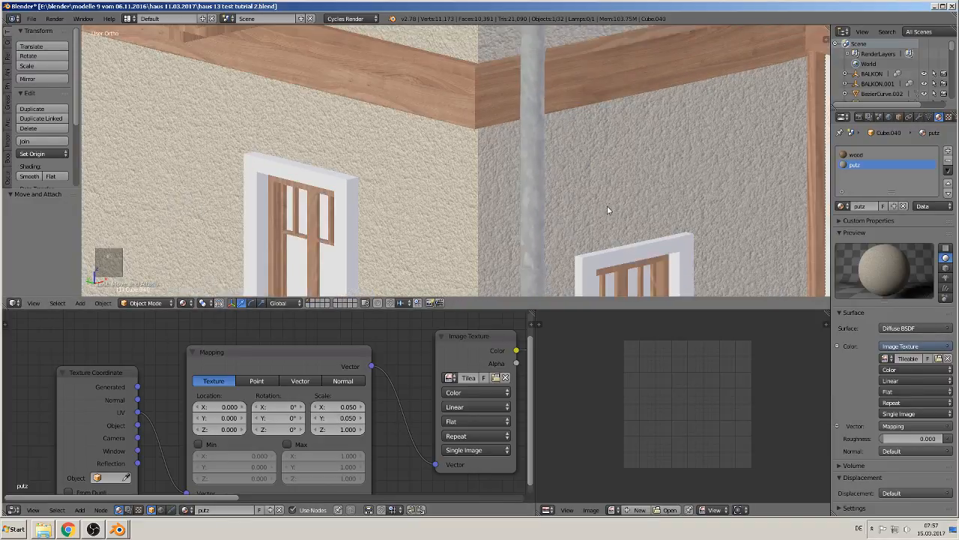
scroll(593, 220, down, 3)
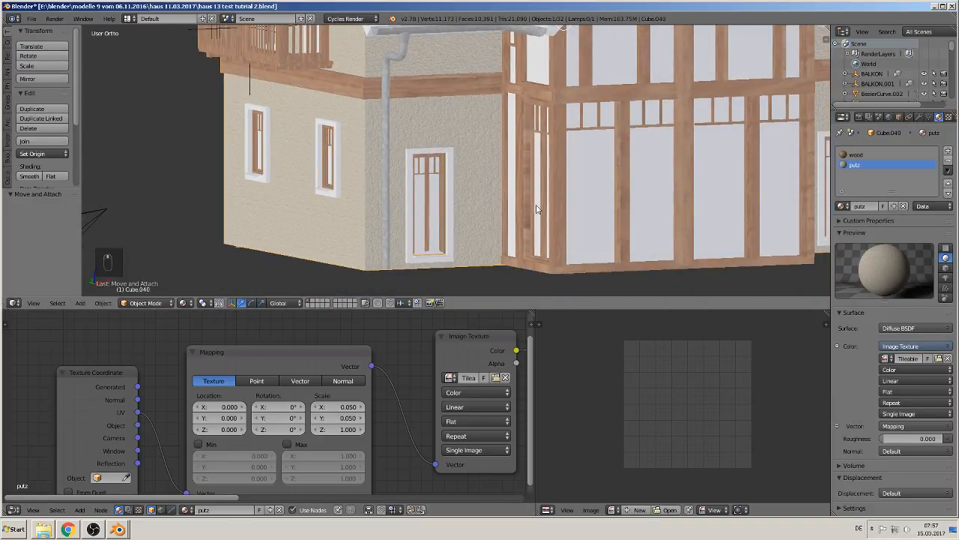
scroll(537, 209, up, 3)
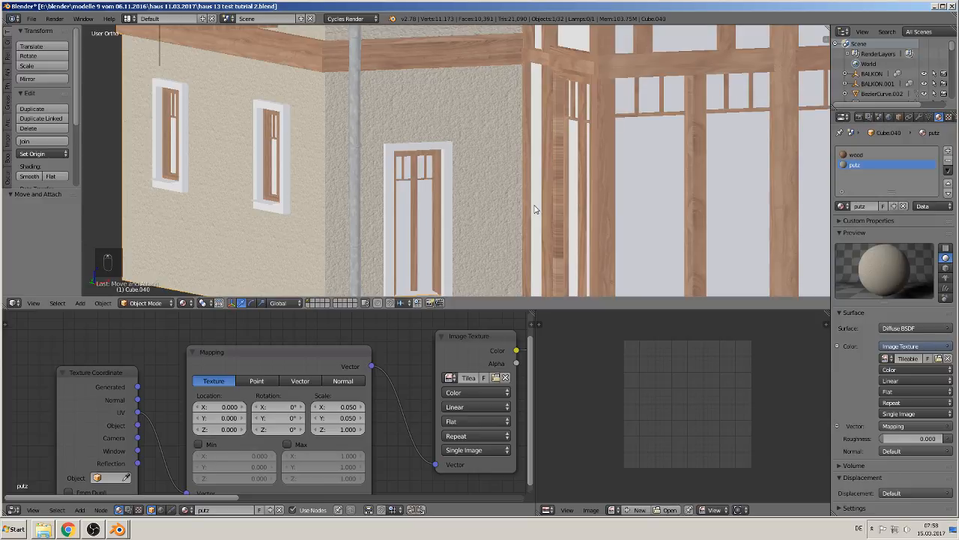
click(351, 408)
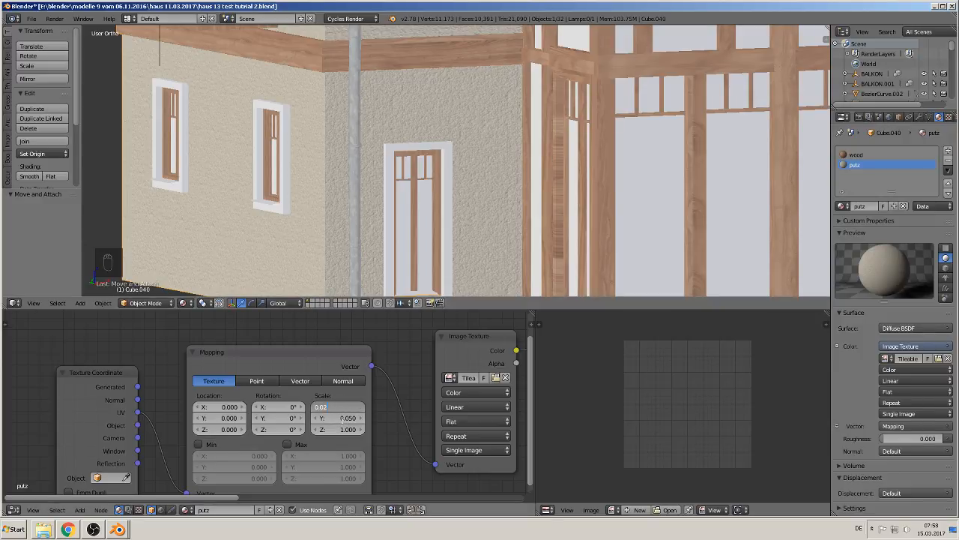
text(0.02)
key(Return)
click(342, 420)
text(0.0)
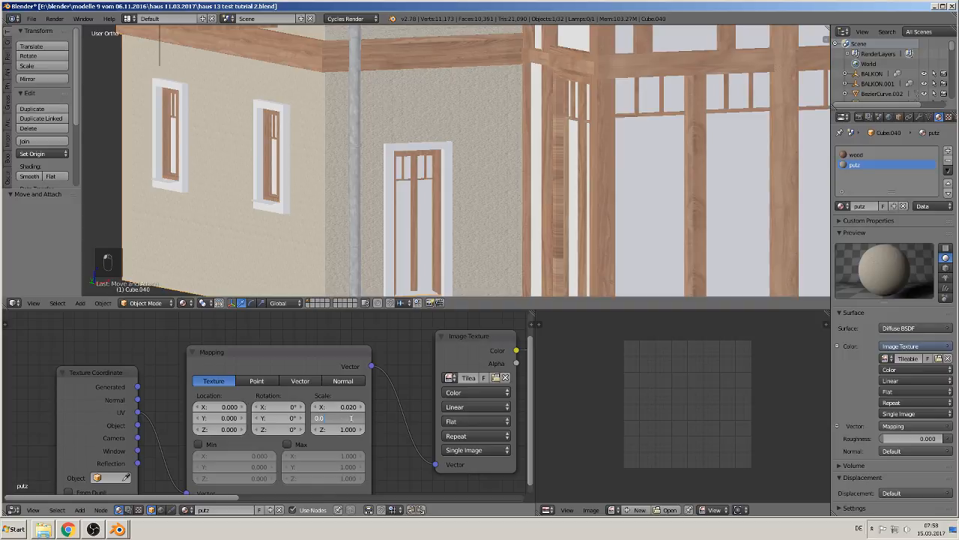
text(2)
key(Return)
- Add a Glossy BSDF node below the Diffuse BSDF in the putz material
scroll(435, 146, up, 4)
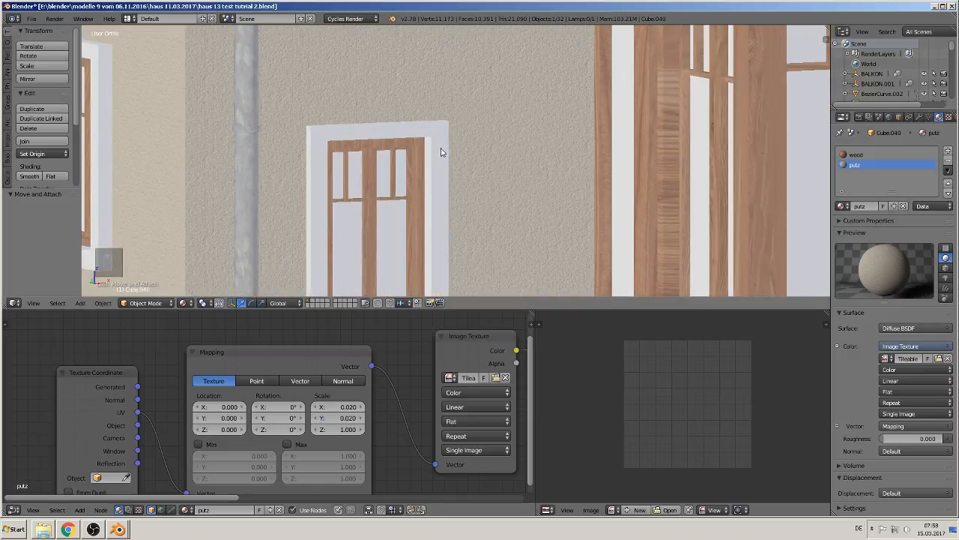
scroll(435, 147, down, 4)
scroll(431, 145, up, 4)
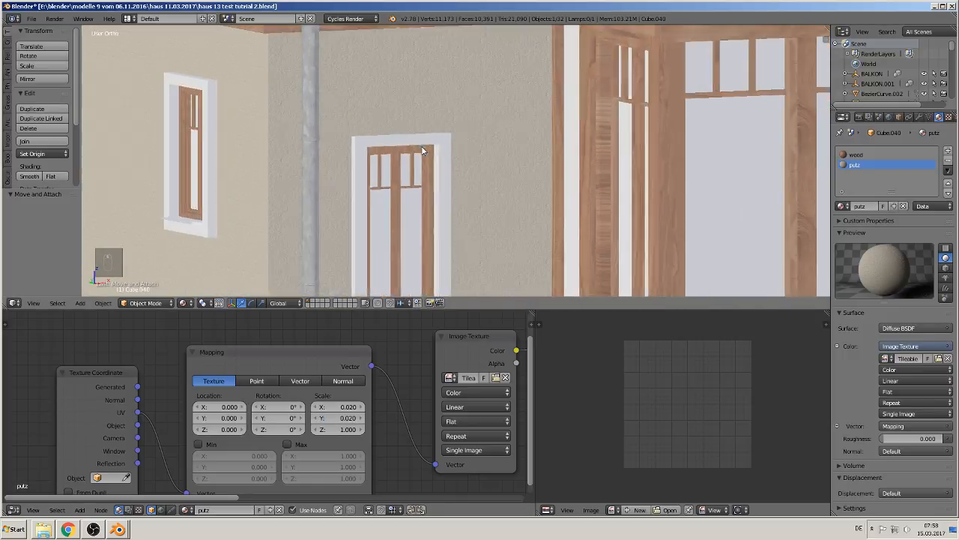
scroll(419, 150, down, 4)
scroll(404, 432, down, 4)
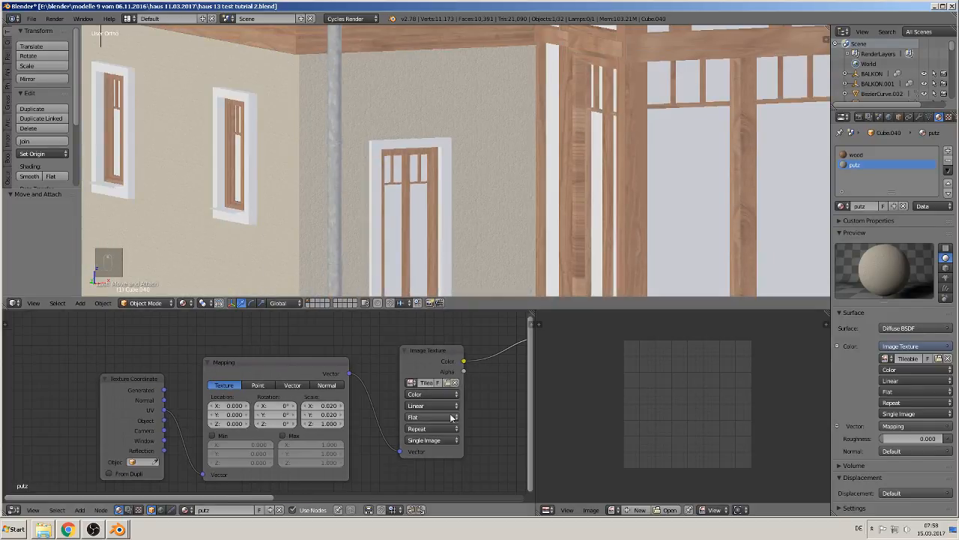
middle_drag(404, 432, 236, 454)
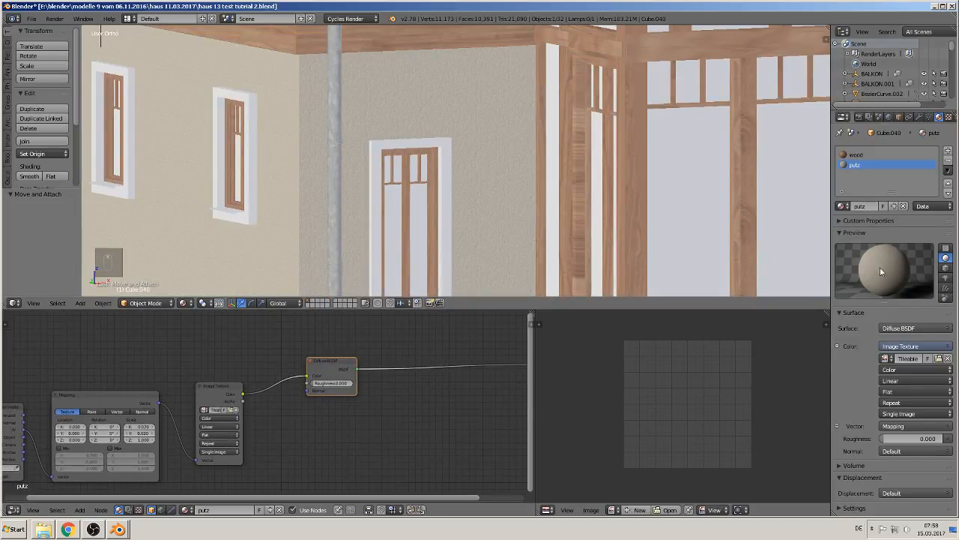
scroll(315, 422, down, 1)
middle_drag(312, 424, 183, 439)
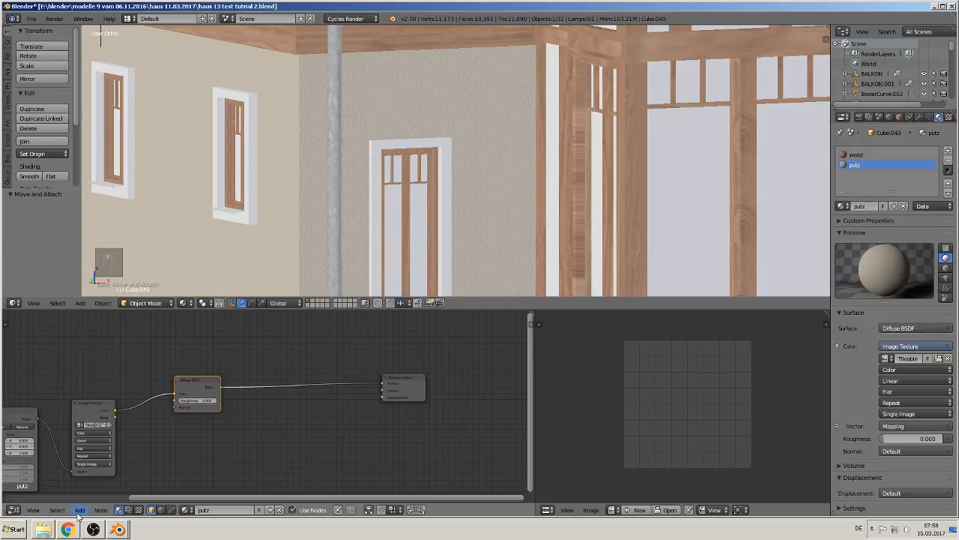
click(100, 510)
click(81, 512)
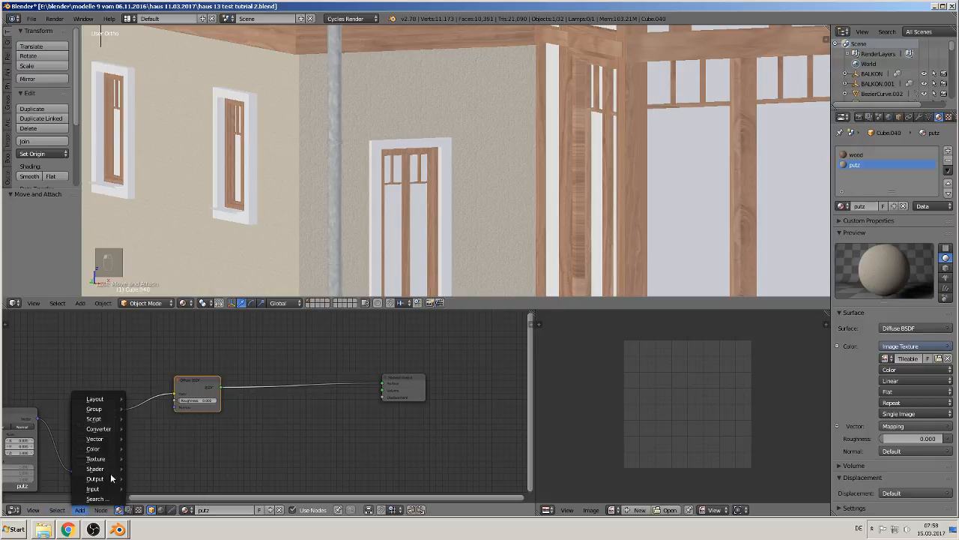
mouse_move(111, 468)
click(174, 342)
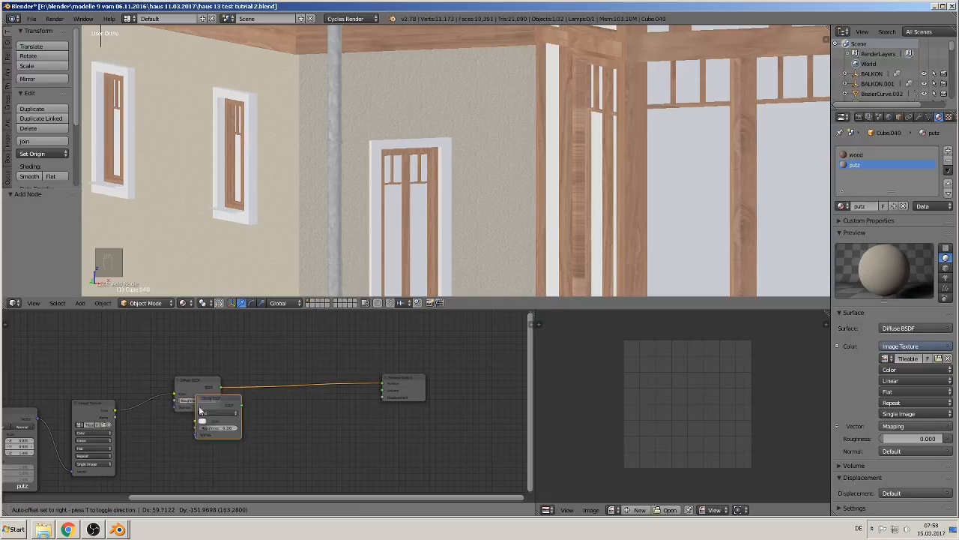
click(198, 428)
- Insert a Mix Shader before the Material Output, combining Diffuse and Glossy BSDF with the Image Texture's Color as its Fac
click(100, 510)
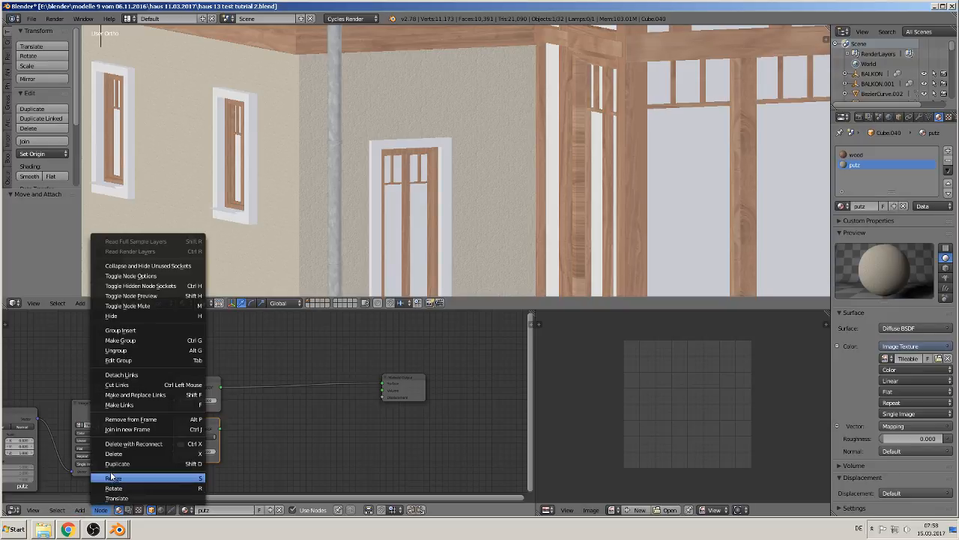
mouse_move(80, 509)
mouse_move(97, 469)
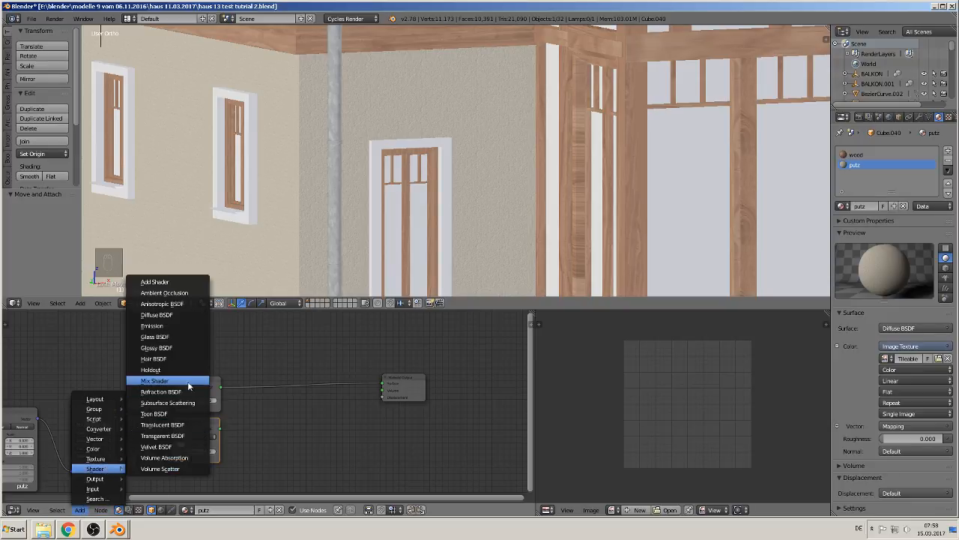
click(183, 382)
click(312, 384)
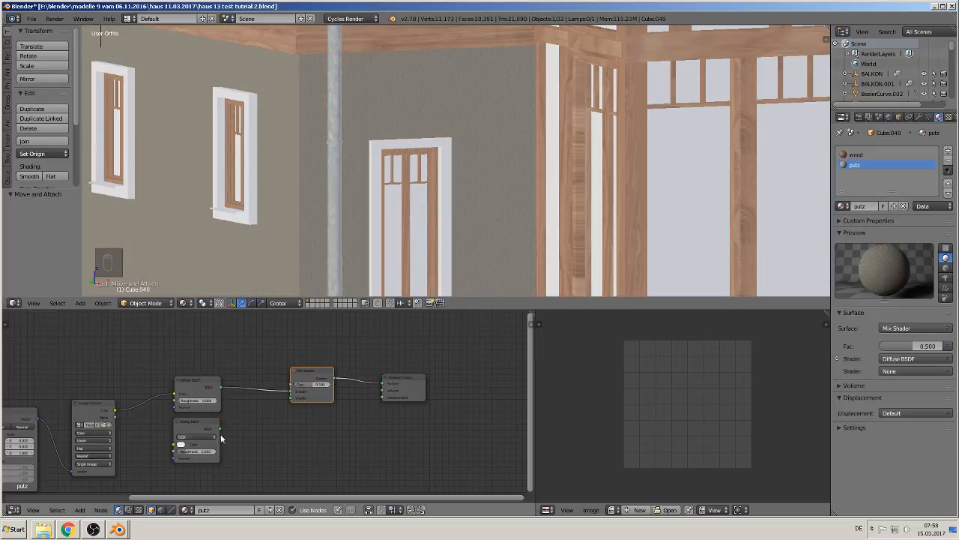
drag(220, 427, 296, 395)
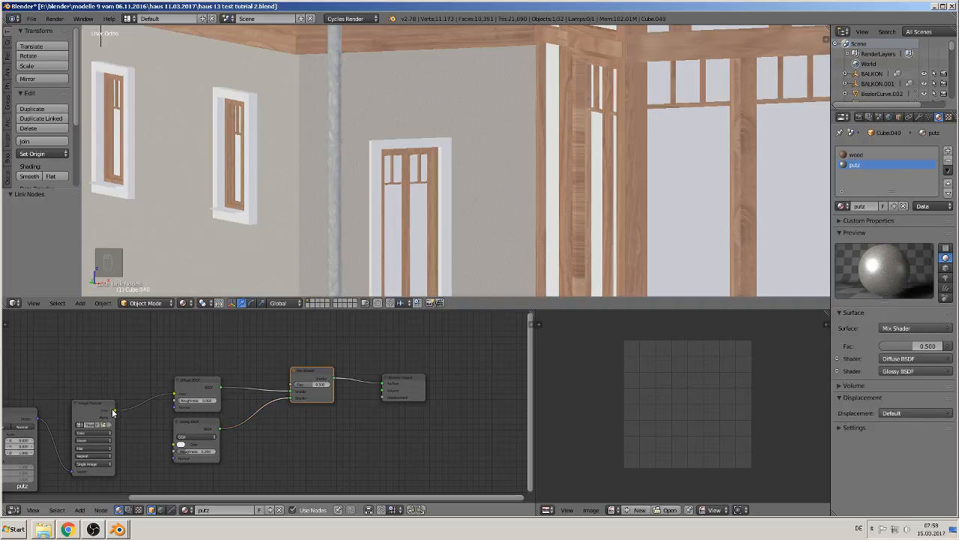
drag(115, 411, 295, 384)
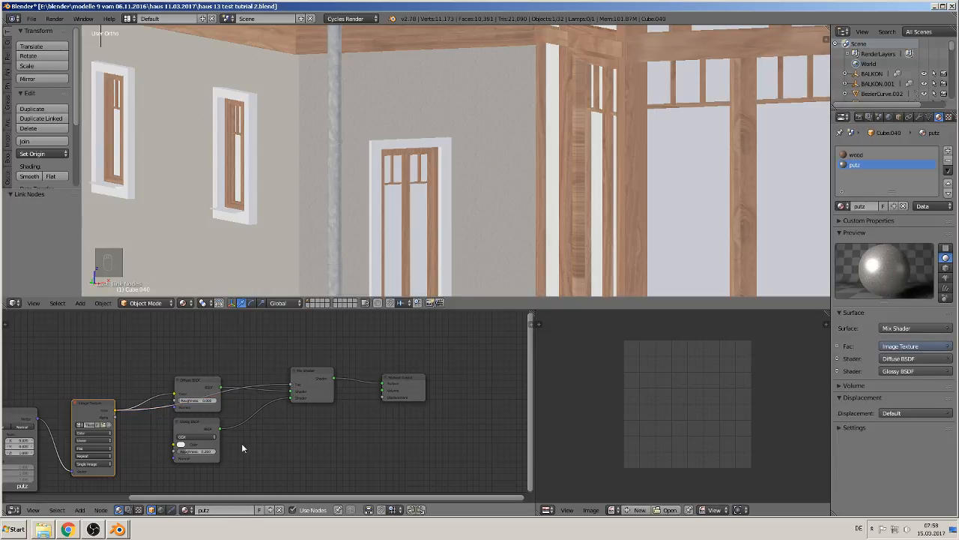
- Raise the Glossy BSDF's roughness to about 0.683
scroll(240, 439, up, 3)
middle_drag(258, 438, 341, 403)
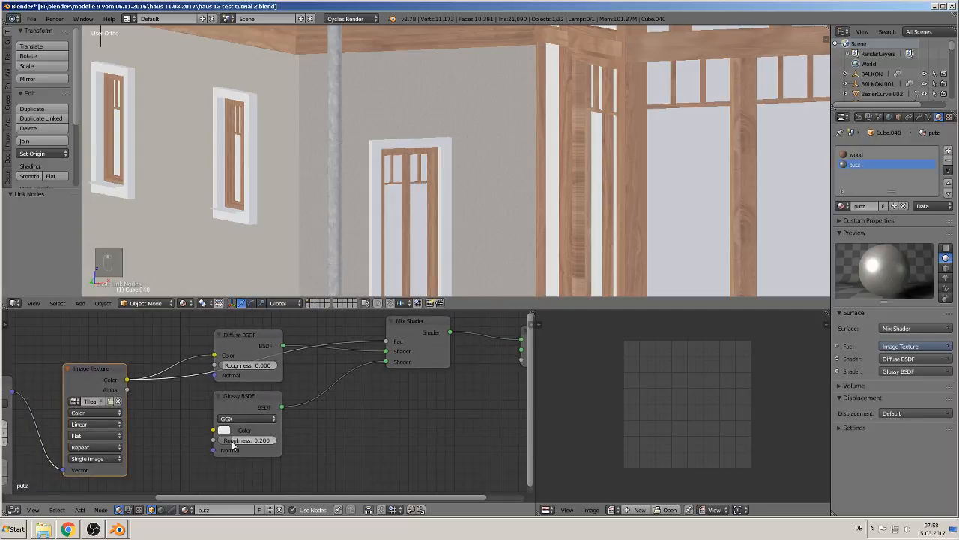
drag(235, 445, 378, 415)
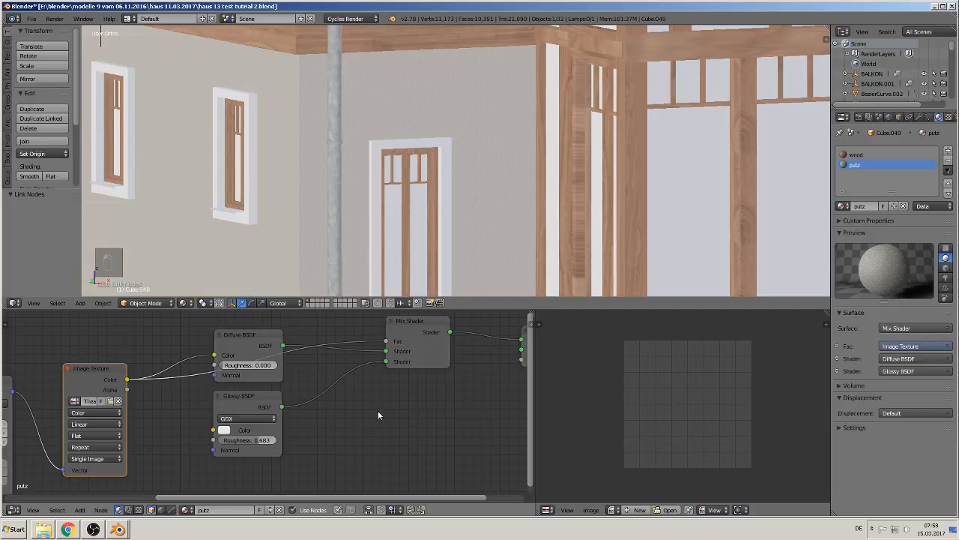
- Link the Image Texture's Color output to the Material Output's Displacement input
scroll(378, 415, down, 1)
middle_drag(409, 420, 322, 446)
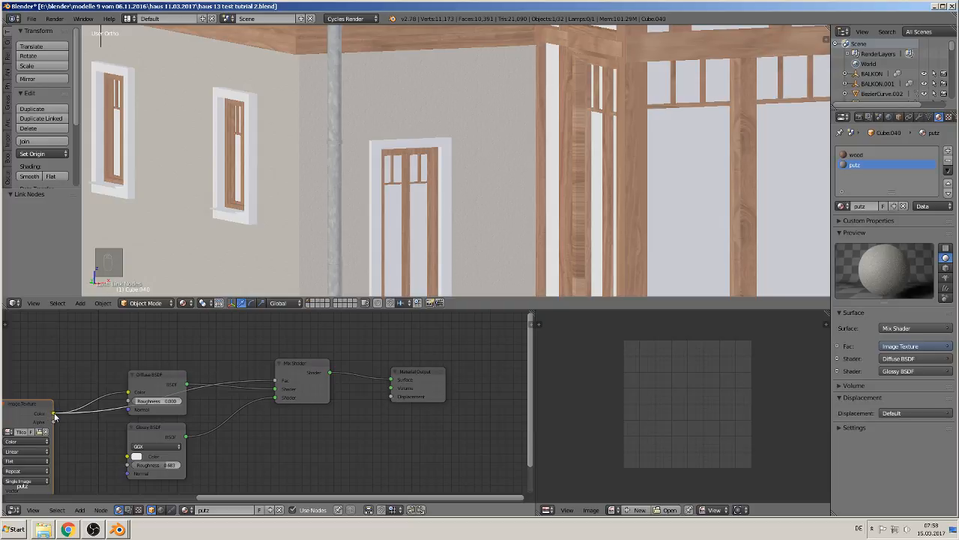
drag(53, 414, 399, 397)
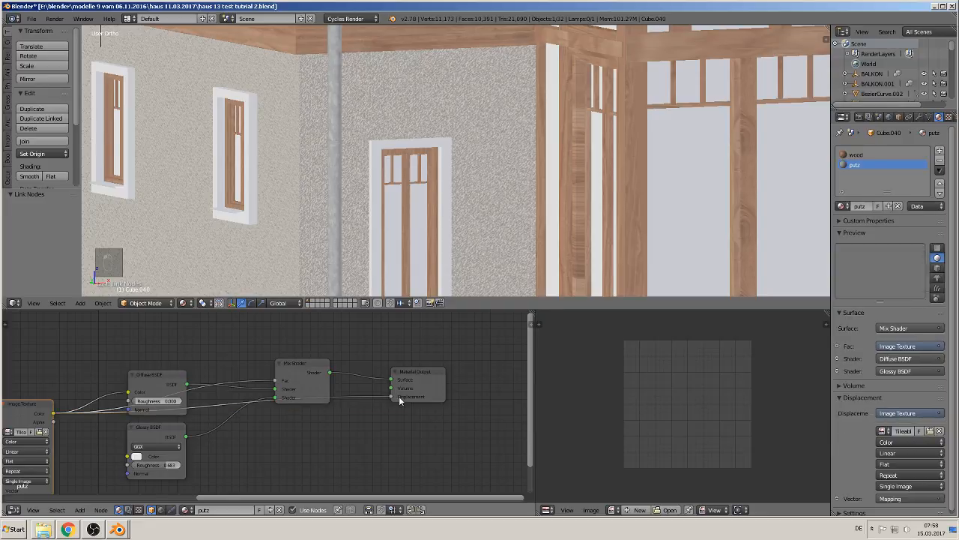
- Move the Mix Shader up and insert a Math node into the link between the Image Texture and the Displacement input
scroll(472, 132, up, 3)
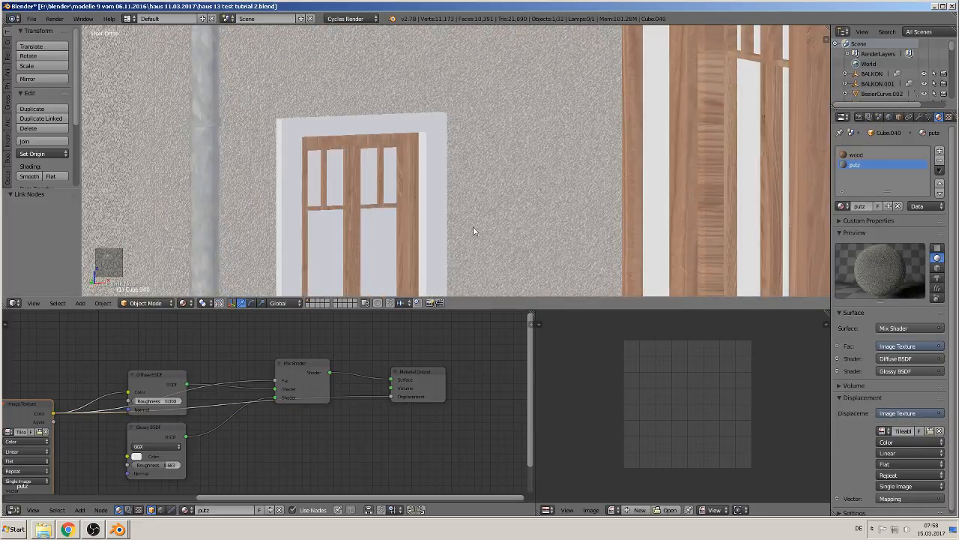
drag(307, 372, 290, 343)
click(79, 509)
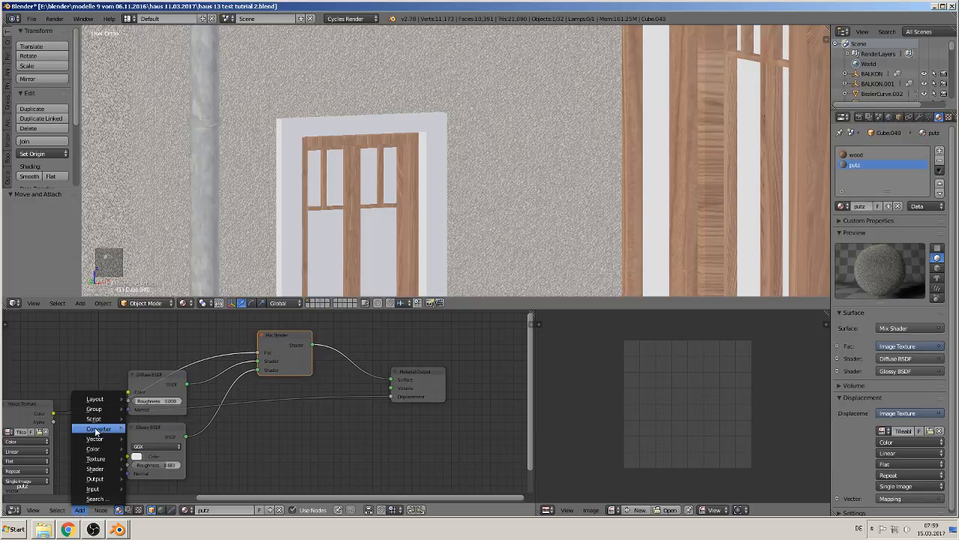
mouse_move(94, 432)
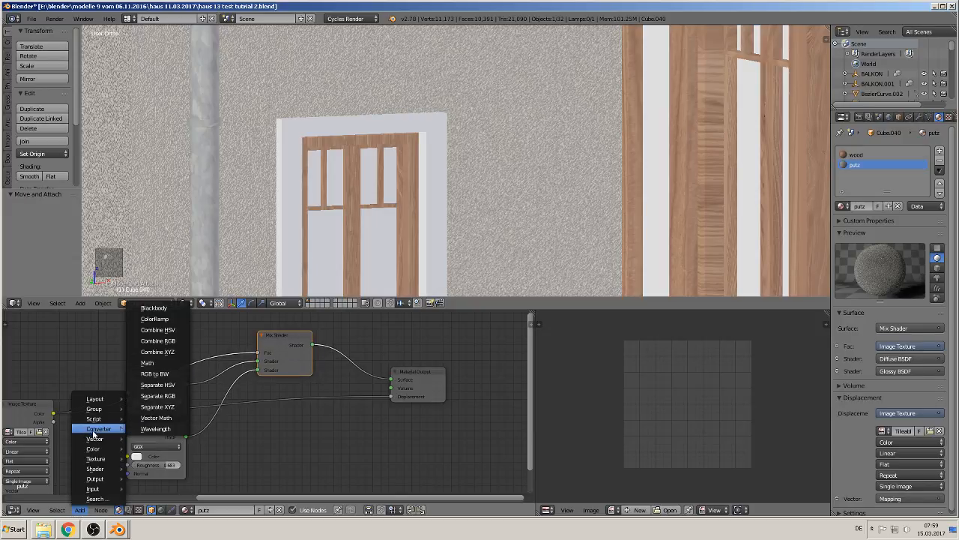
click(148, 363)
click(289, 384)
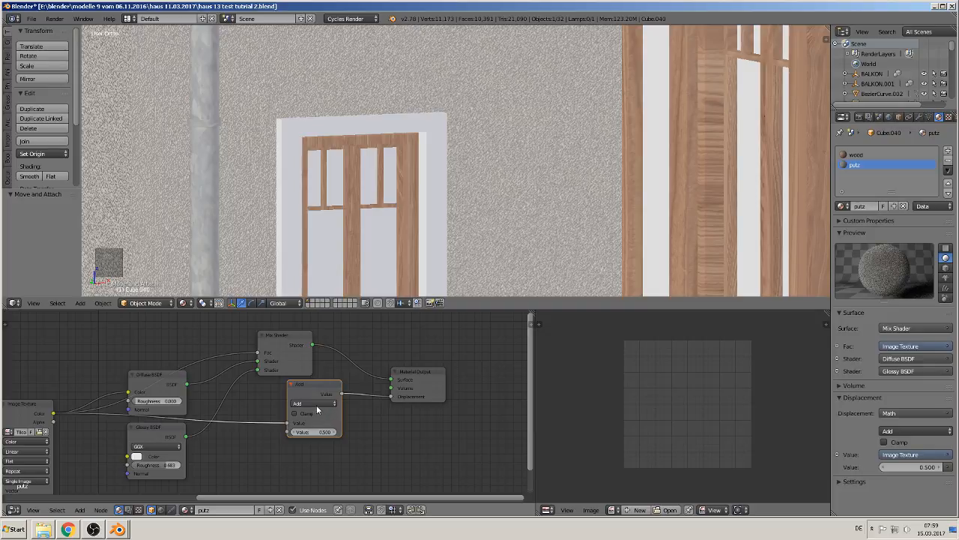
- Set the Math node on the putz displacement to Multiply with a second value of 0.03
click(315, 404)
click(319, 379)
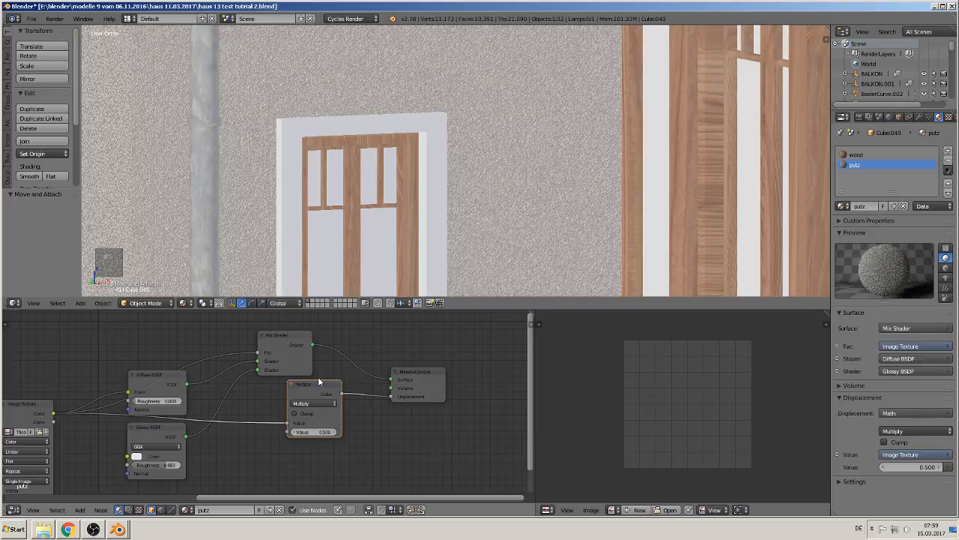
scroll(356, 461, up, 5)
click(355, 461)
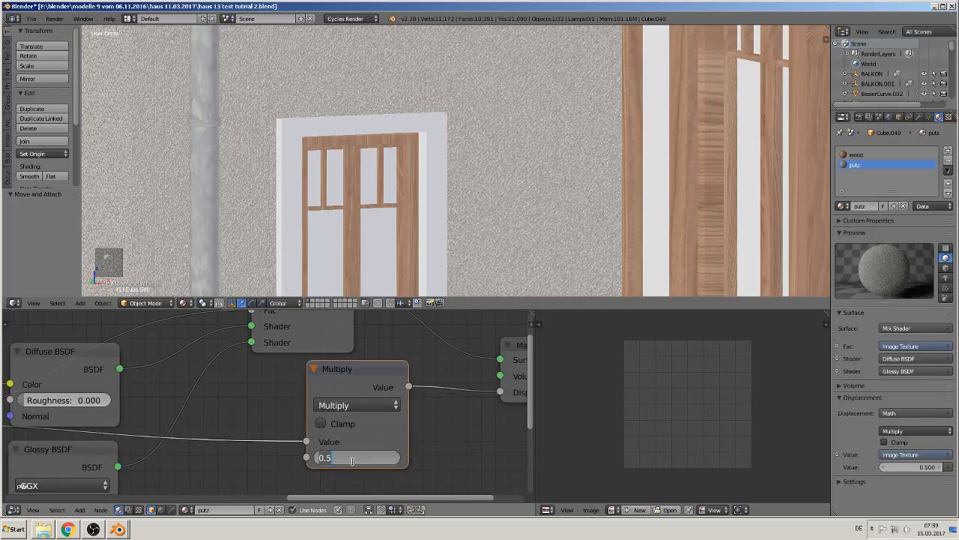
click(352, 455)
text(3)
key(Return)
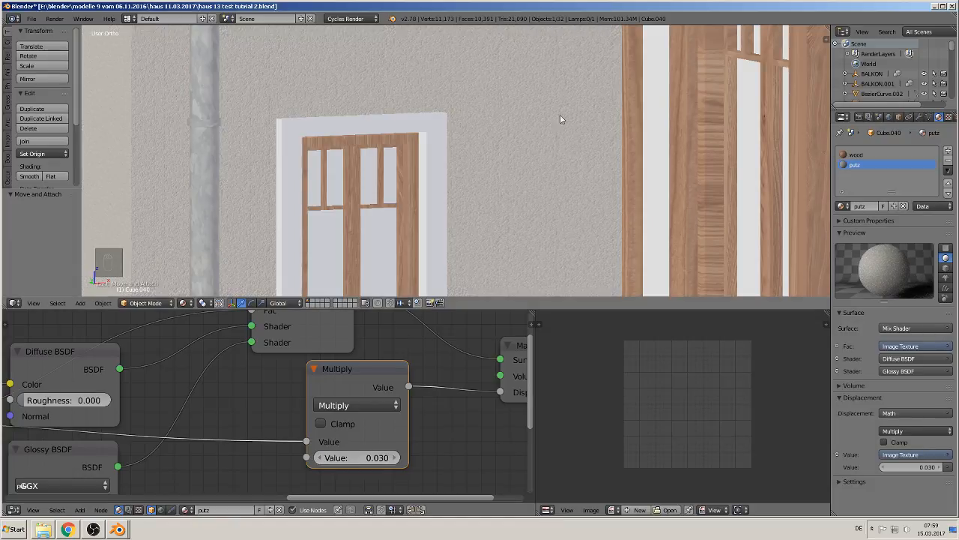
- Deselect all objects in the scene and save the Blender file
scroll(575, 166, up, 3)
scroll(563, 180, down, 10)
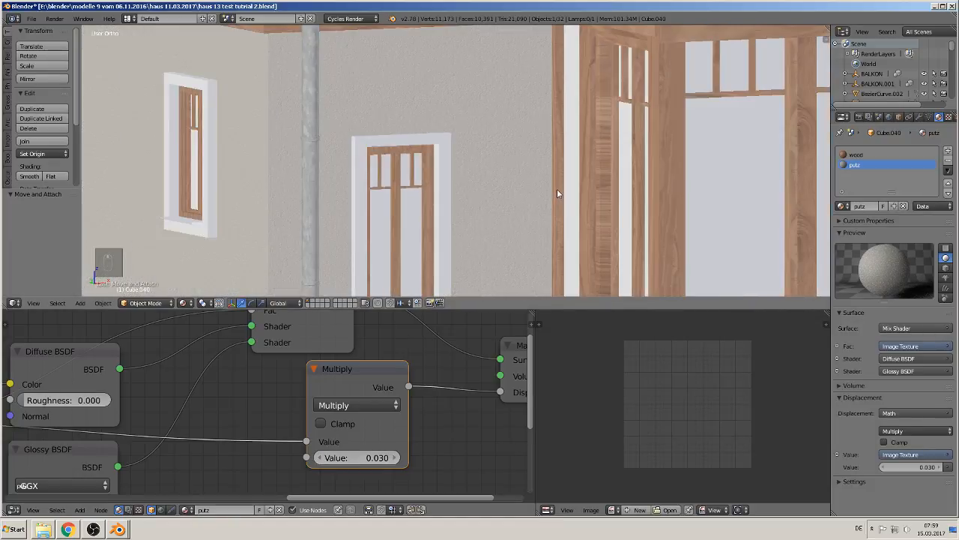
key(Tab)
key(Tab)
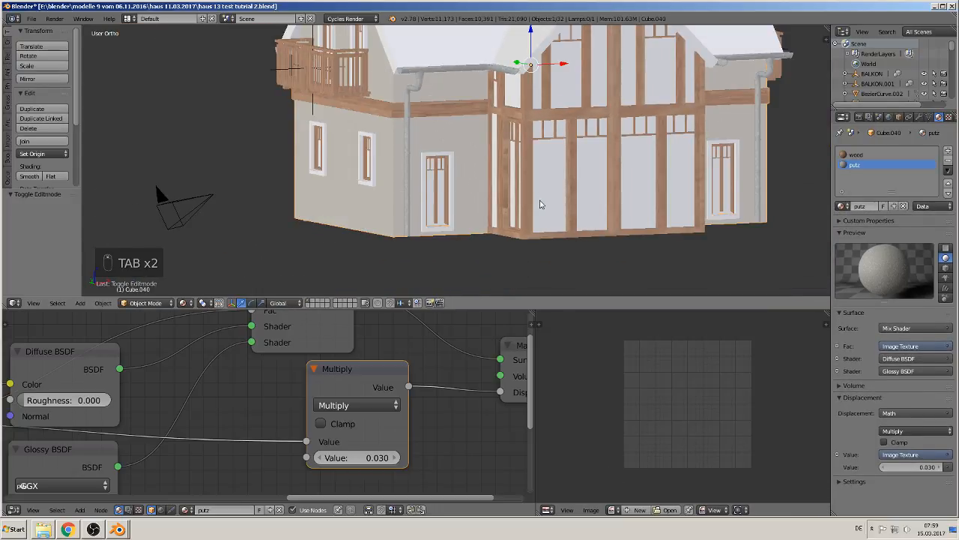
key(a)
key(a)
key(a)
middle_drag(521, 206, 525, 209)
scroll(525, 209, down, 3)
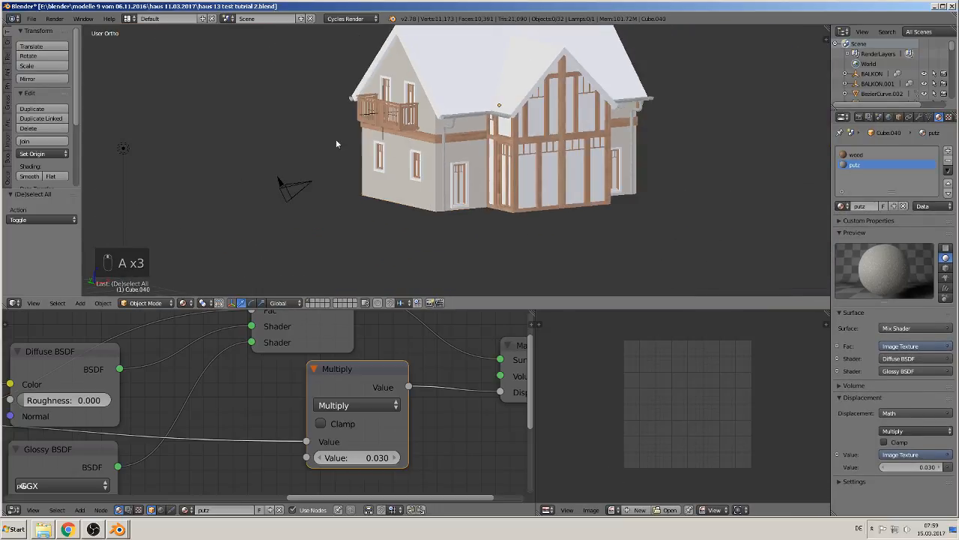
click(32, 19)
click(65, 96)
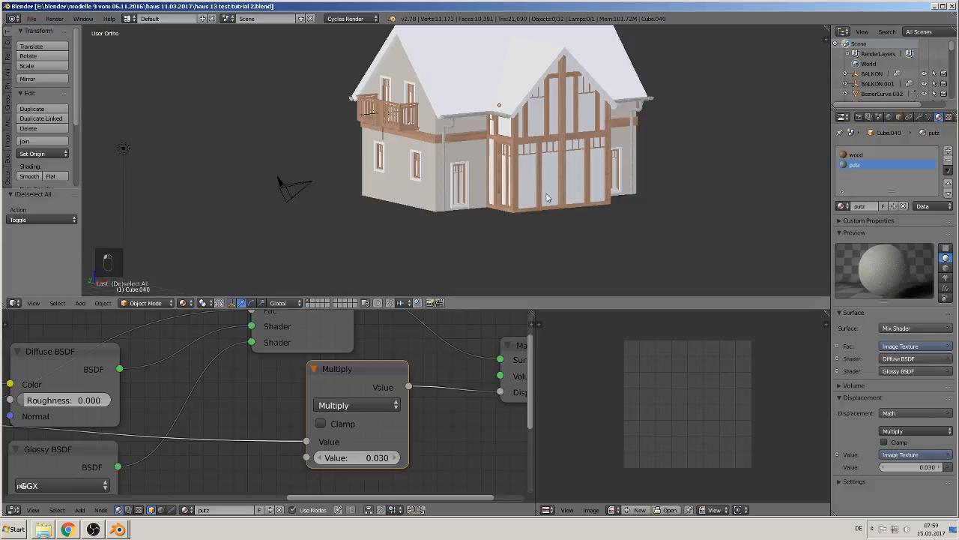
- Select the timber-framed front glazing object, open its glass material's nodes and move the Material Output farther from the Glass BSDF
scroll(431, 200, up, 6)
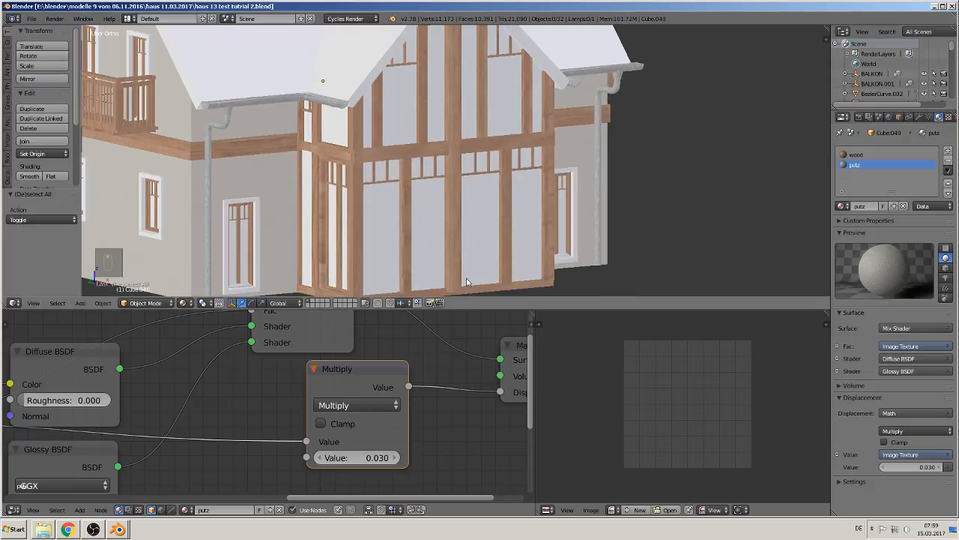
right_click(382, 207)
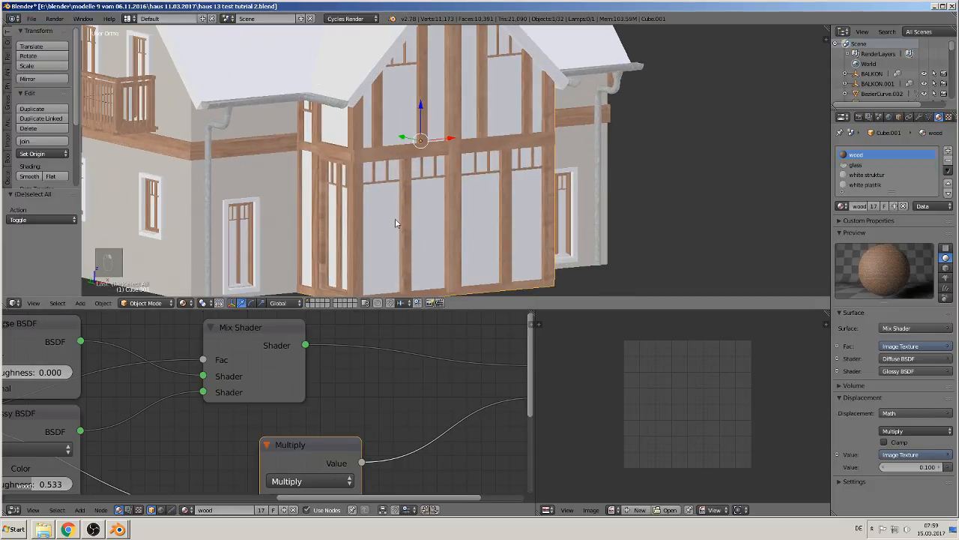
click(865, 165)
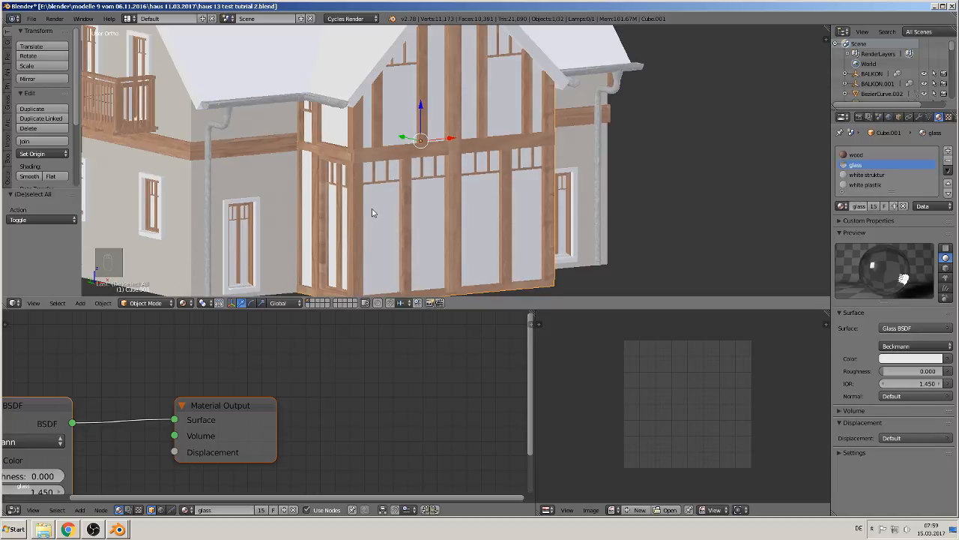
scroll(372, 224, down, 4)
scroll(370, 231, up, 2)
middle_drag(215, 388, 494, 340)
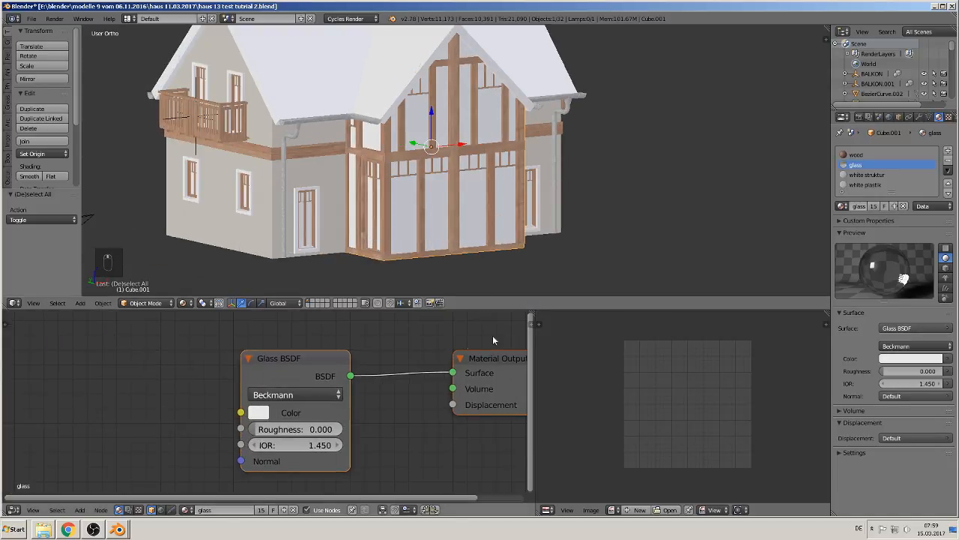
scroll(416, 386, down, 2)
middle_drag(417, 437, 307, 442)
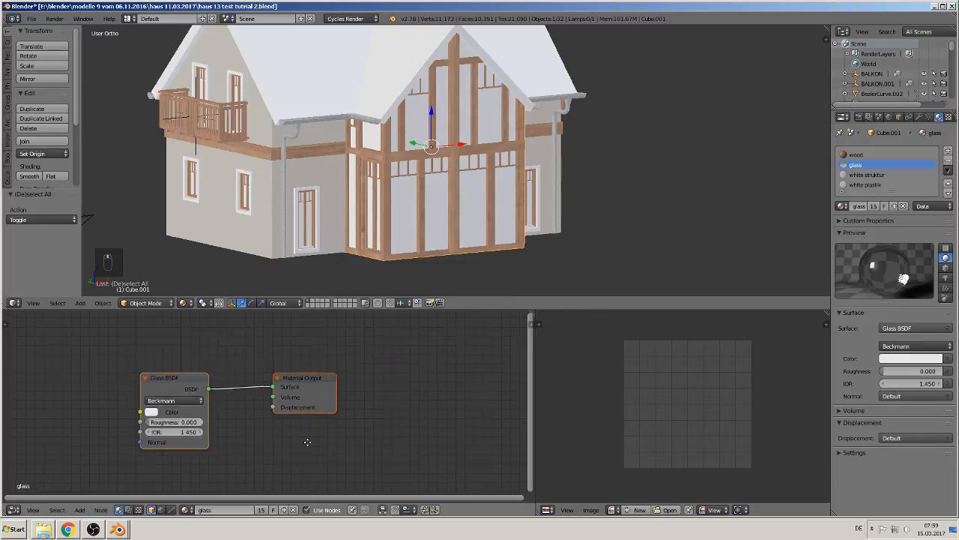
scroll(307, 443, down, 4)
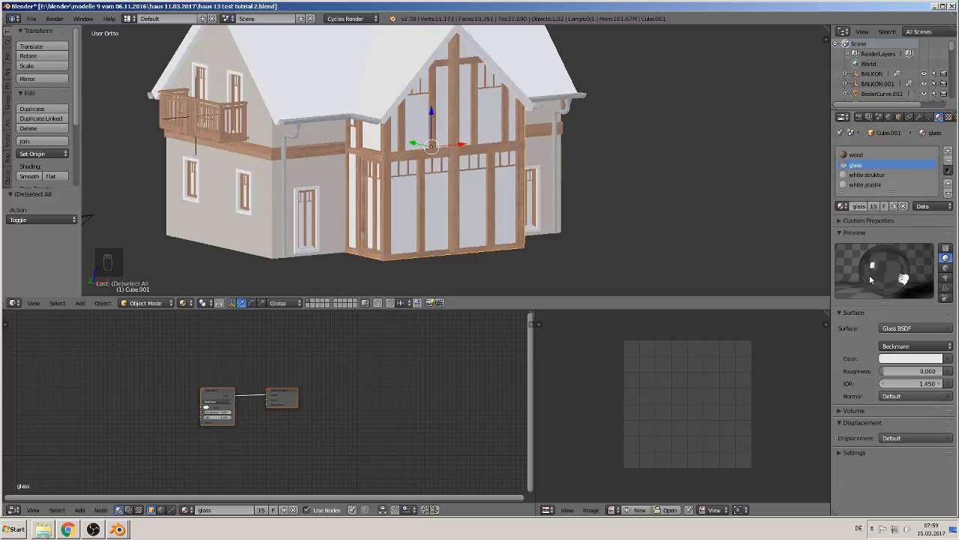
scroll(307, 426, up, 1)
scroll(307, 426, up, 1)
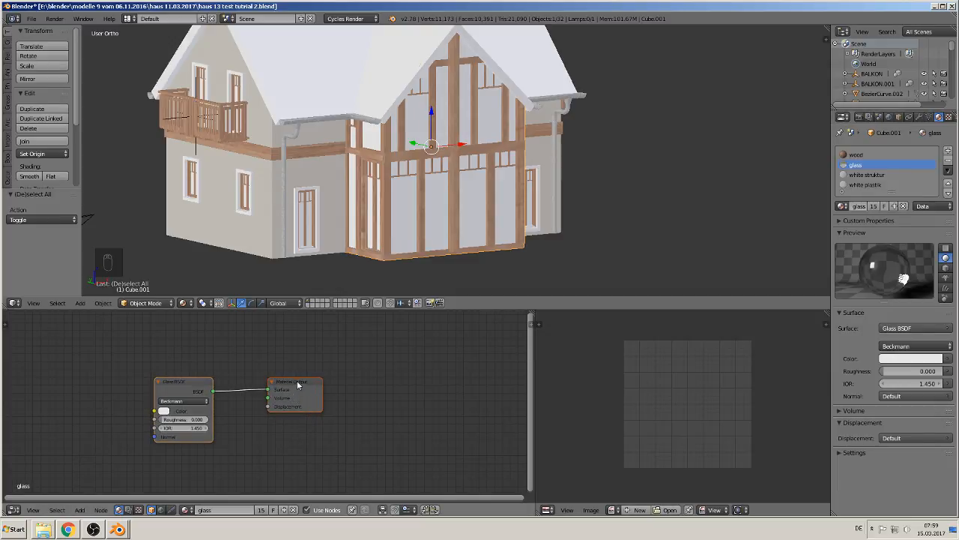
drag(298, 383, 391, 380)
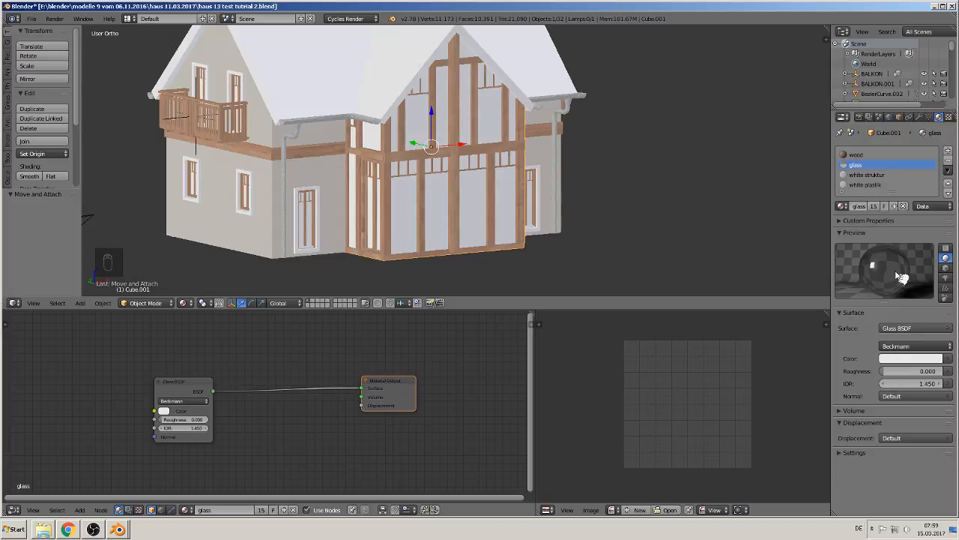
- Add a Light Path node to the glass material and place it above the Glass BSDF
click(79, 510)
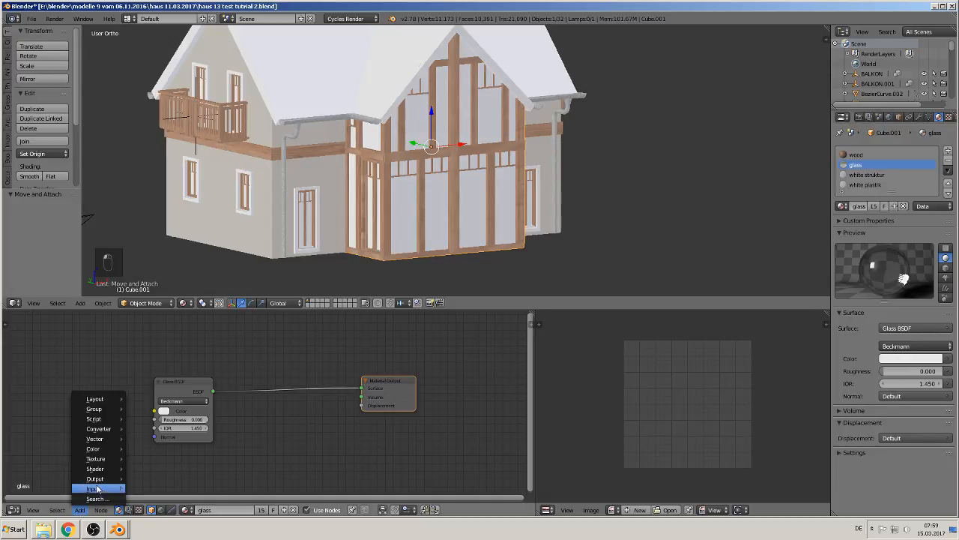
mouse_move(98, 490)
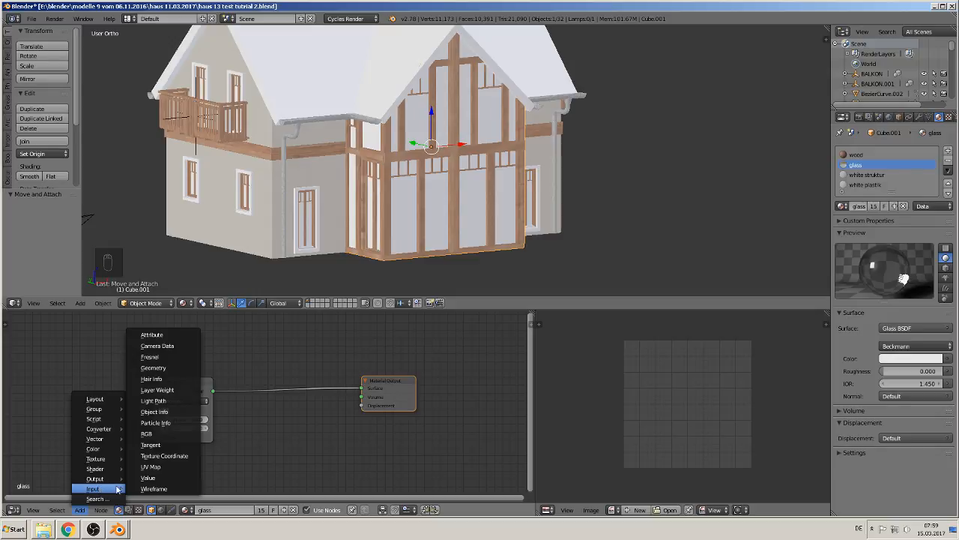
click(177, 401)
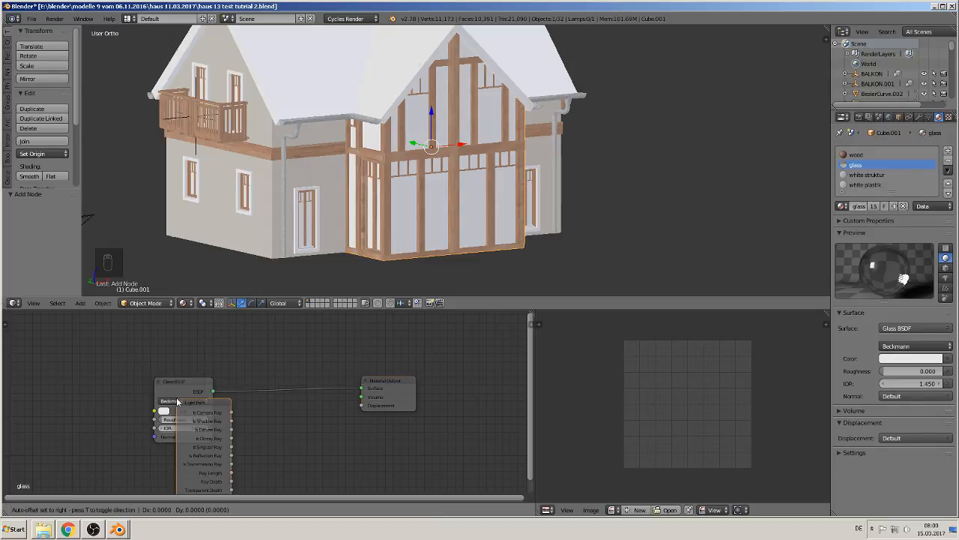
click(84, 326)
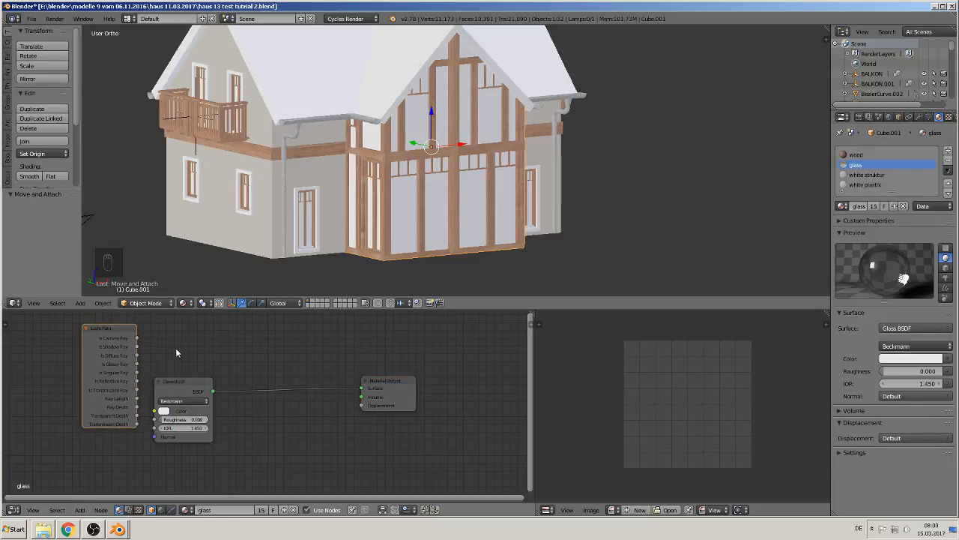
middle_drag(177, 353, 195, 437)
drag(134, 413, 148, 357)
scroll(208, 390, up, 2)
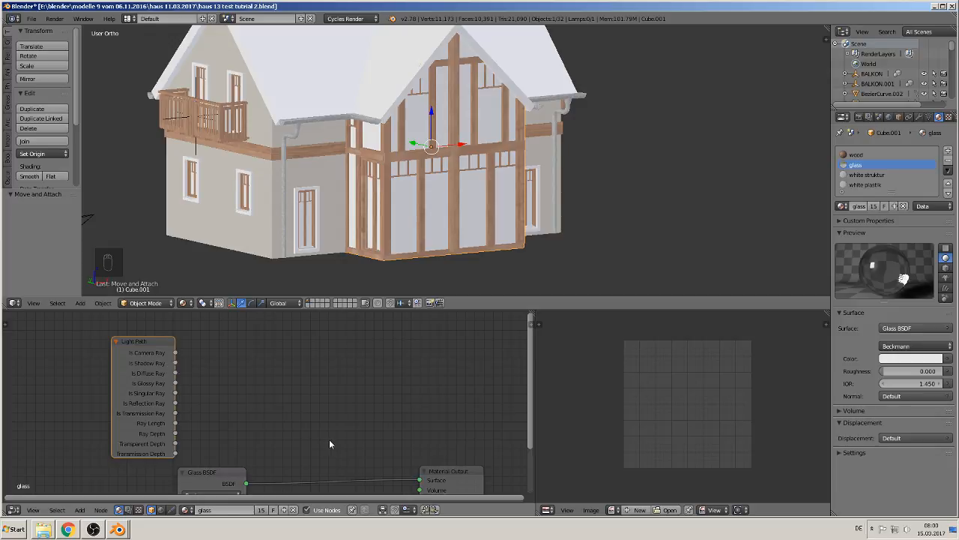
middle_drag(330, 445, 328, 418)
scroll(300, 431, down, 2)
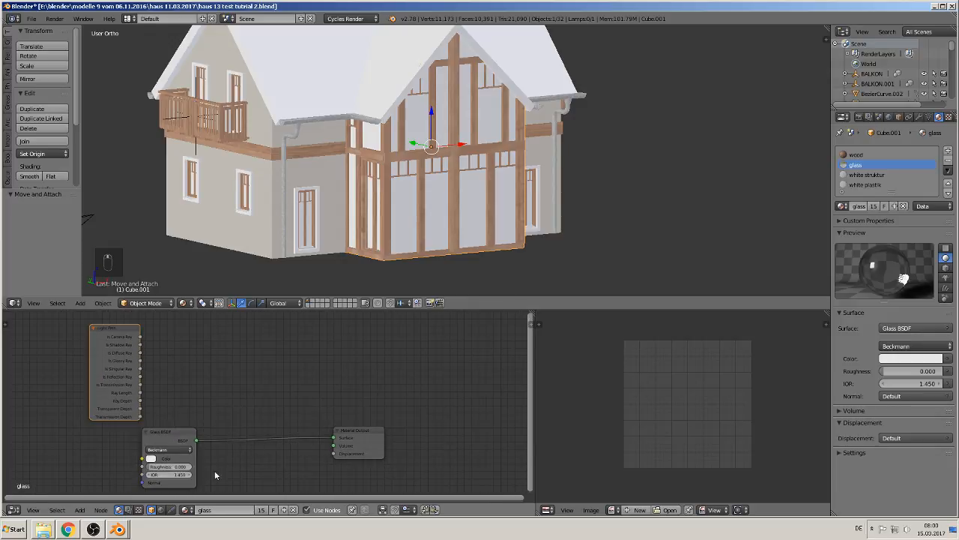
- Insert a Mix Shader between the Glass BSDF and Material Output, and link Light Path's Is Shadow Ray to its Fac
click(79, 510)
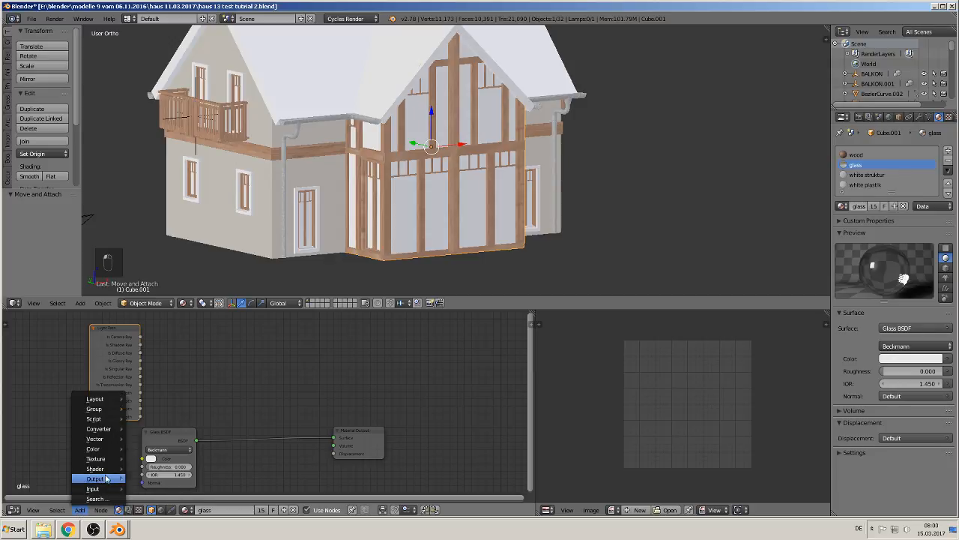
mouse_move(98, 470)
click(154, 381)
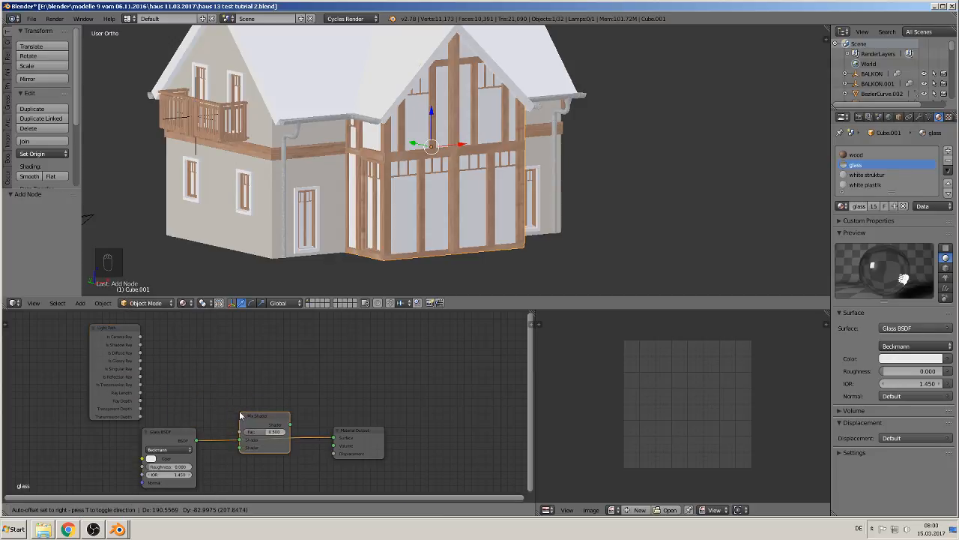
click(258, 443)
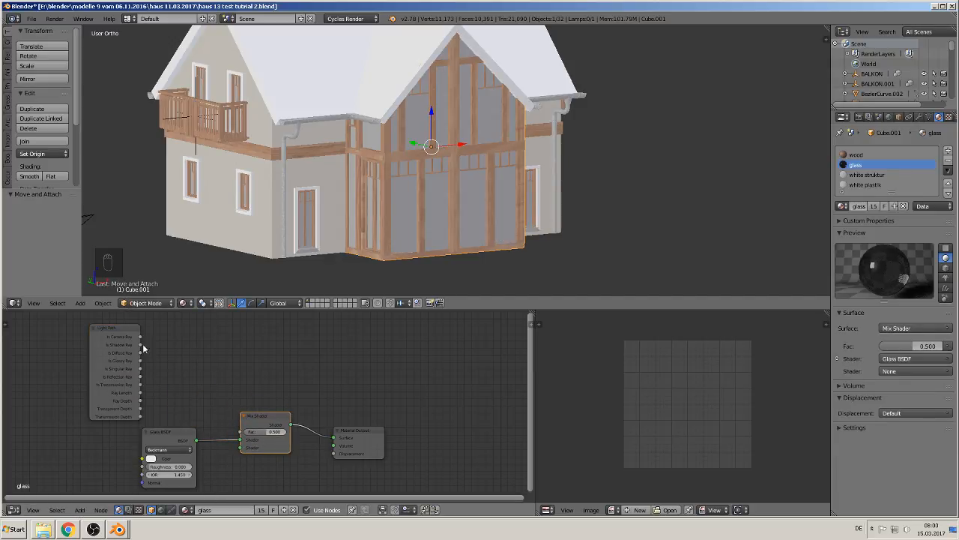
drag(139, 347, 243, 433)
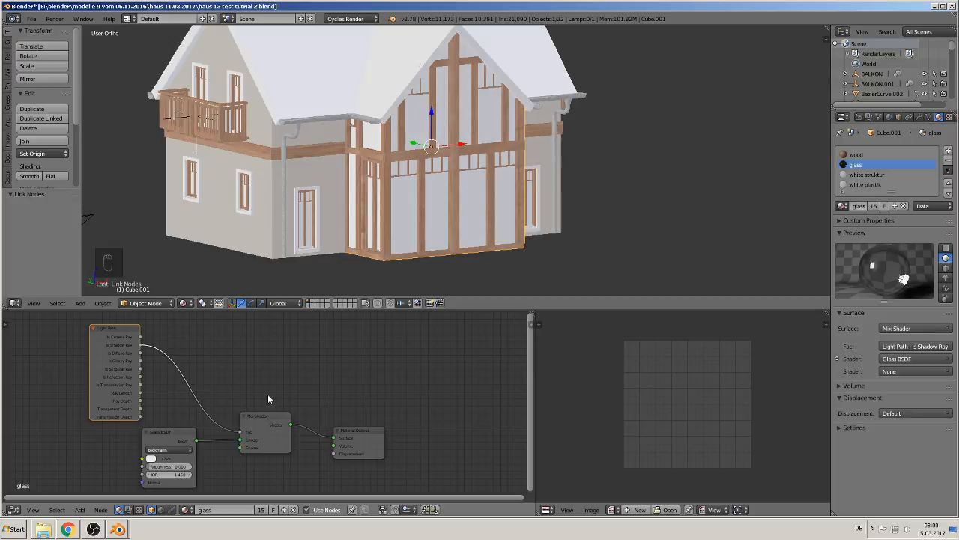
middle_drag(267, 394, 290, 366)
middle_drag(265, 436, 220, 452)
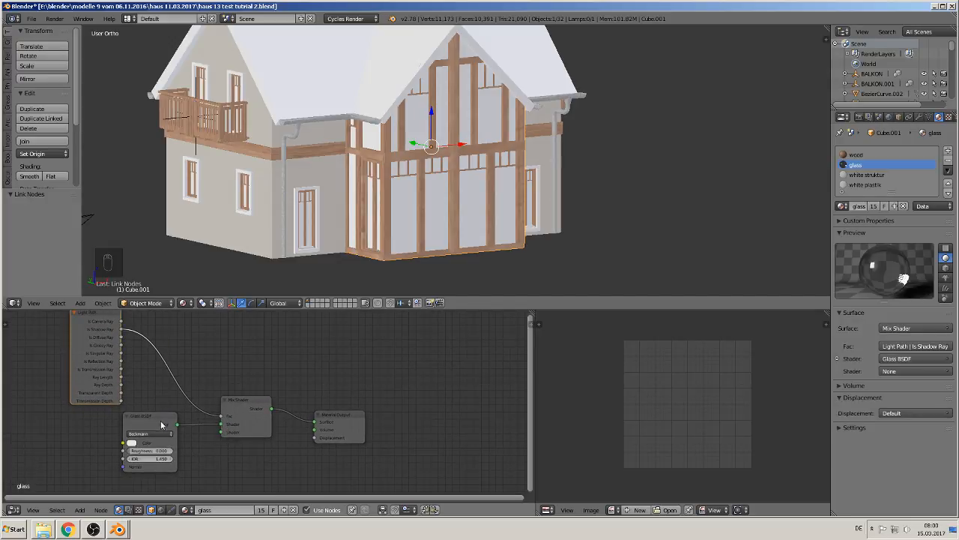
- Add a Glossy BSDF below the Glass BSDF and link it to the Mix Shader's second Shader input
click(85, 509)
mouse_move(110, 469)
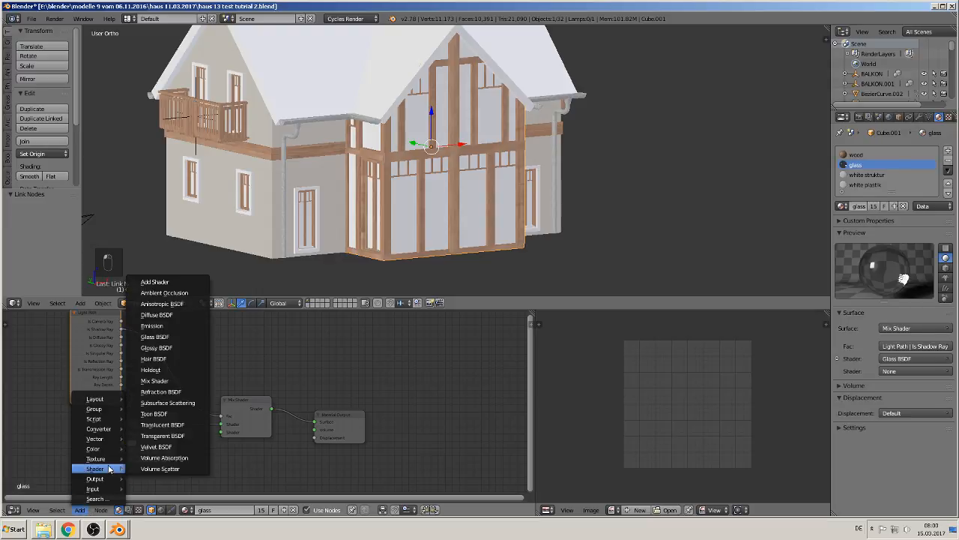
click(157, 348)
click(120, 479)
drag(173, 488, 222, 432)
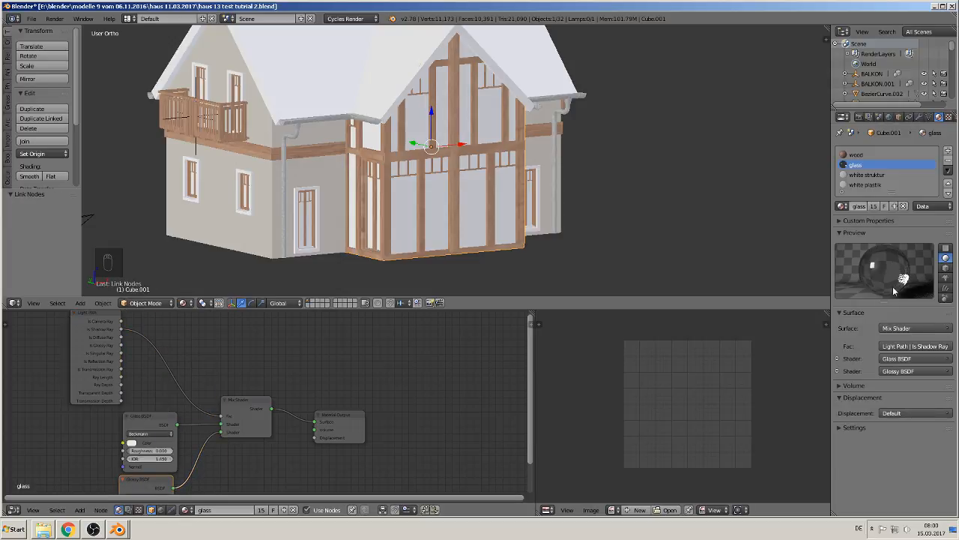
- Lower the roughness of the glass material's Glossy BSDF
middle_drag(368, 441, 386, 408)
scroll(293, 454, up, 1)
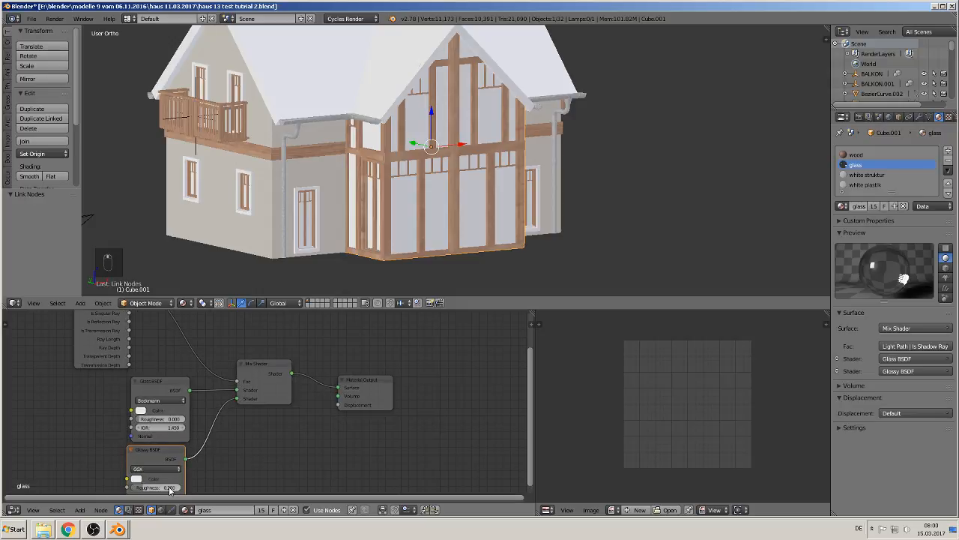
drag(157, 489, 136, 490)
middle_drag(270, 434, 262, 443)
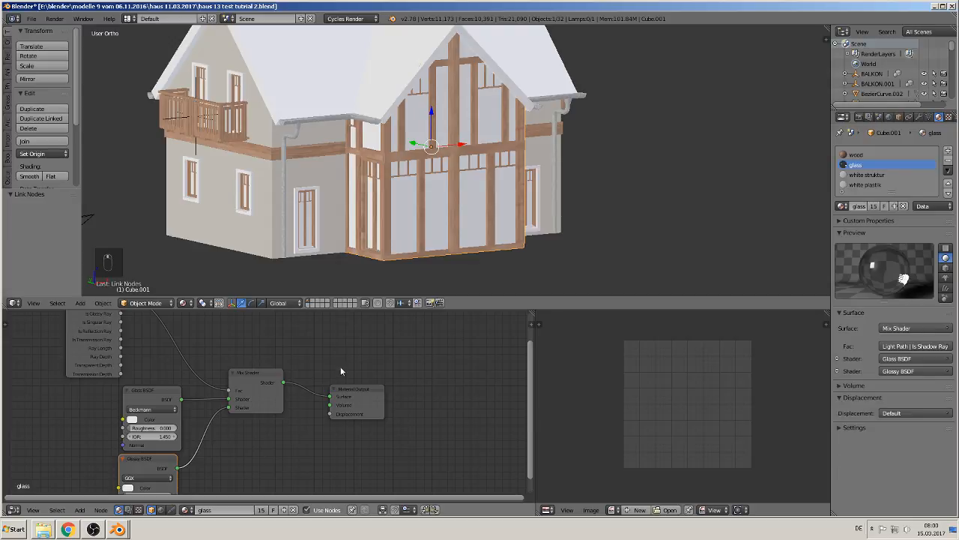
middle_drag(326, 337, 285, 384)
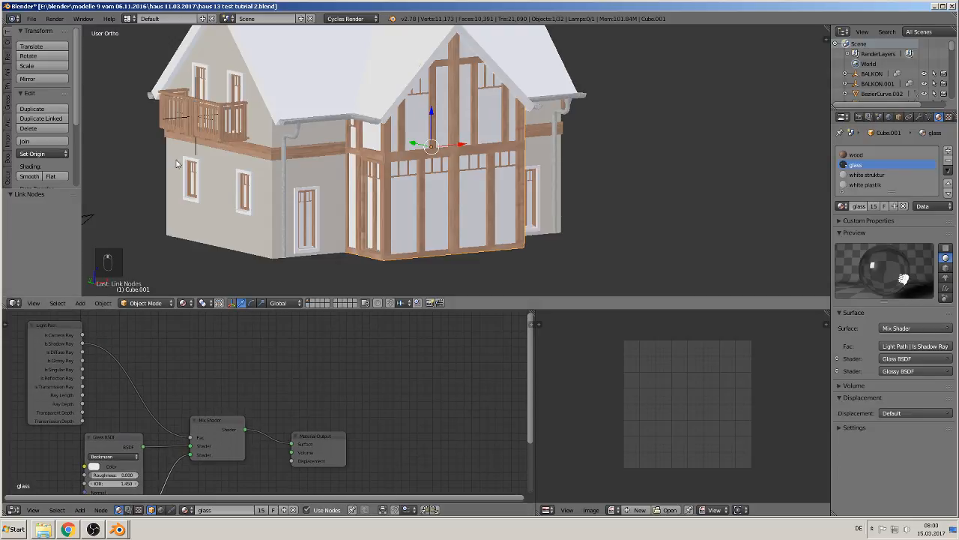
- Keep the viewport in Material shading and save the Blender file
click(183, 301)
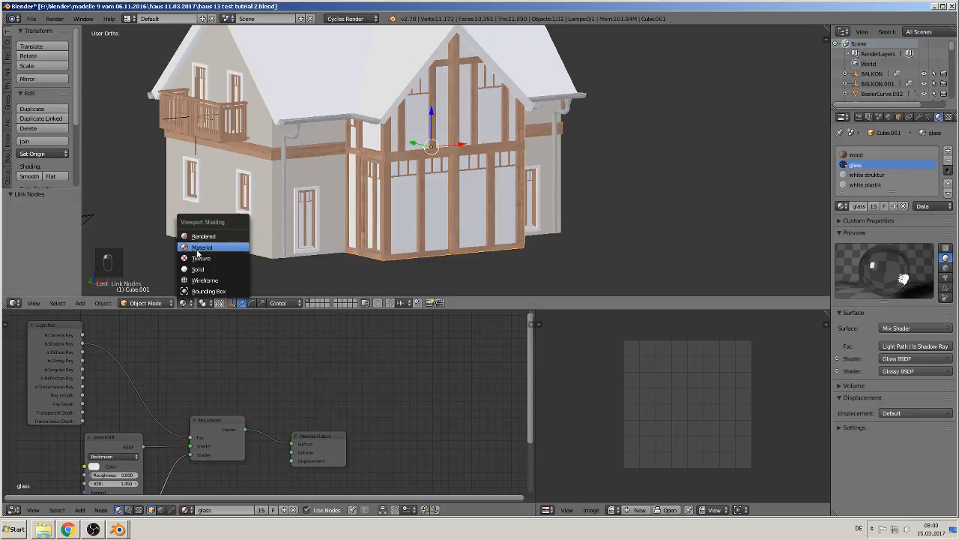
click(193, 251)
click(31, 19)
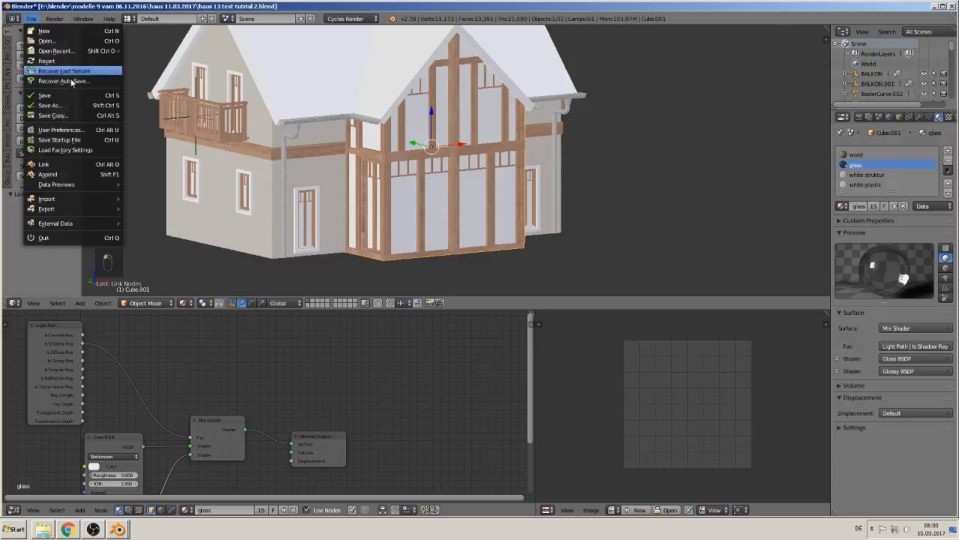
click(63, 95)
- Switch the viewport to Rendered shading to preview the glass on the front of the house
scroll(438, 165, up, 3)
scroll(438, 165, down, 3)
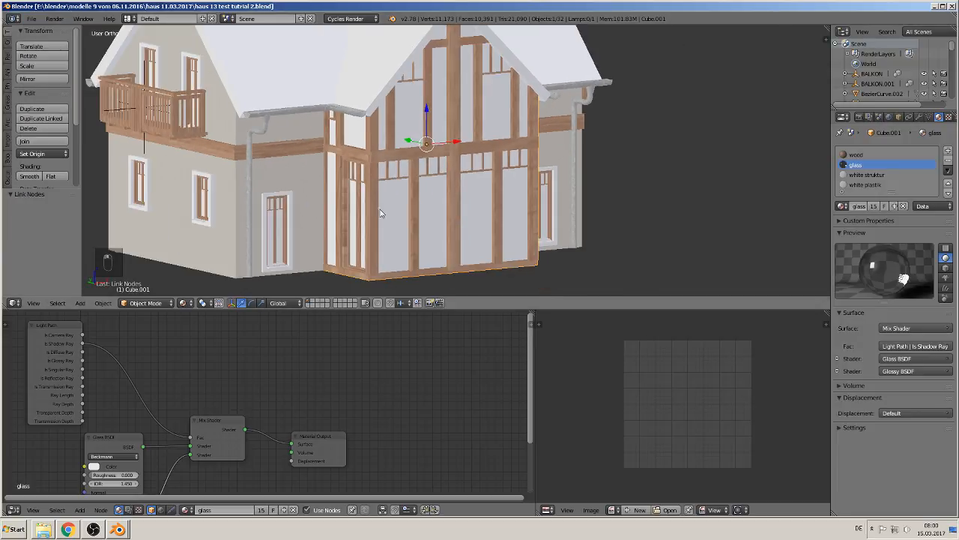
click(183, 302)
click(217, 237)
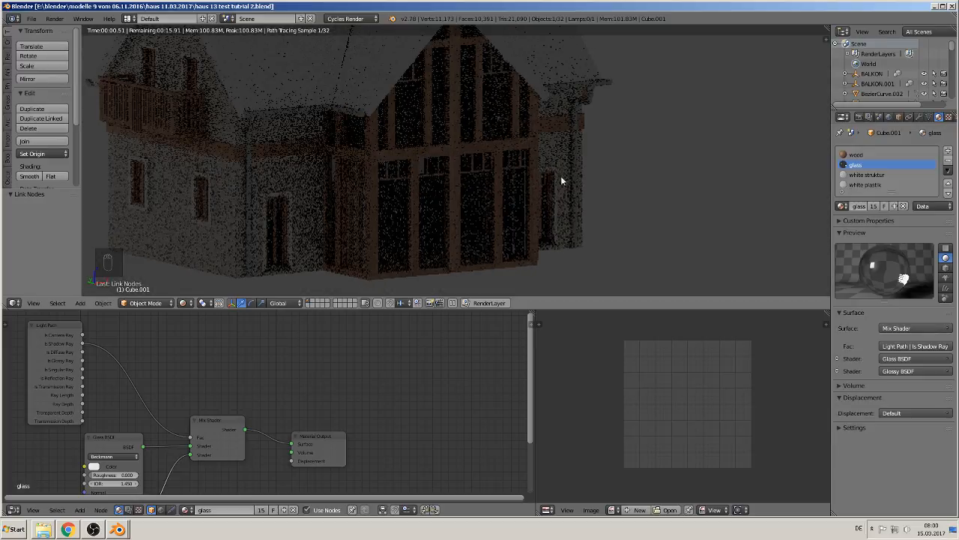
- Return the viewport to Material shading, then select the scene's Lamp and change its type to Sun
middle_drag(561, 180, 400, 250)
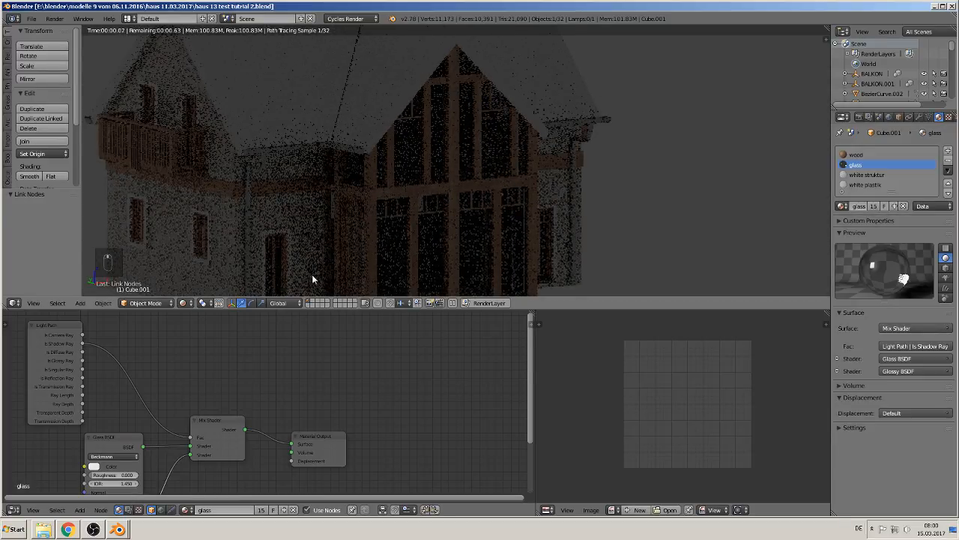
key(shift+z)
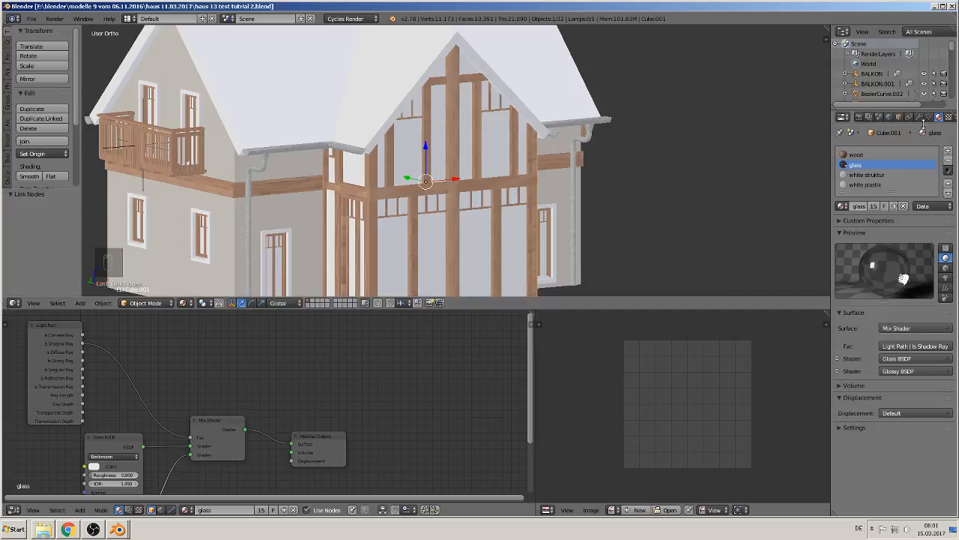
scroll(871, 90, down, 6)
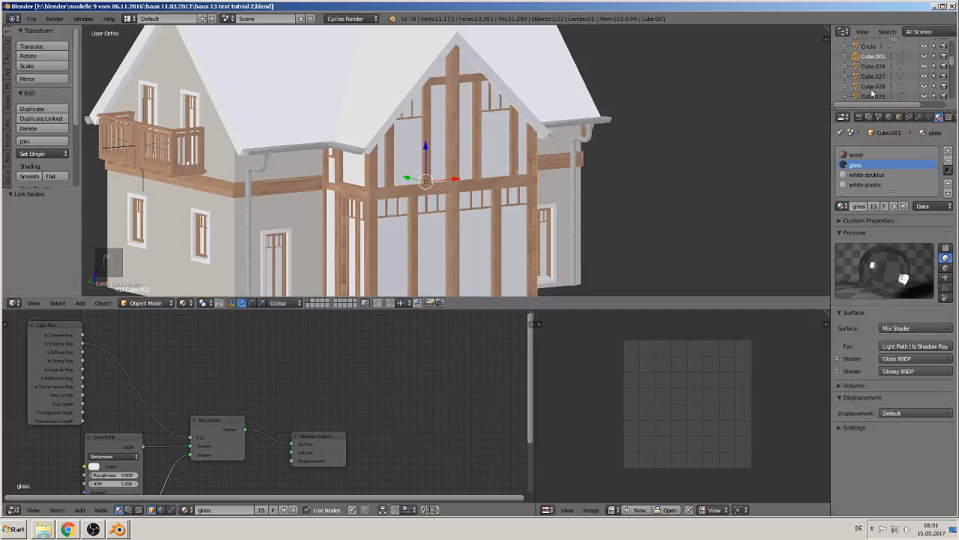
scroll(876, 89, up, 2)
scroll(878, 88, down, 10)
click(870, 96)
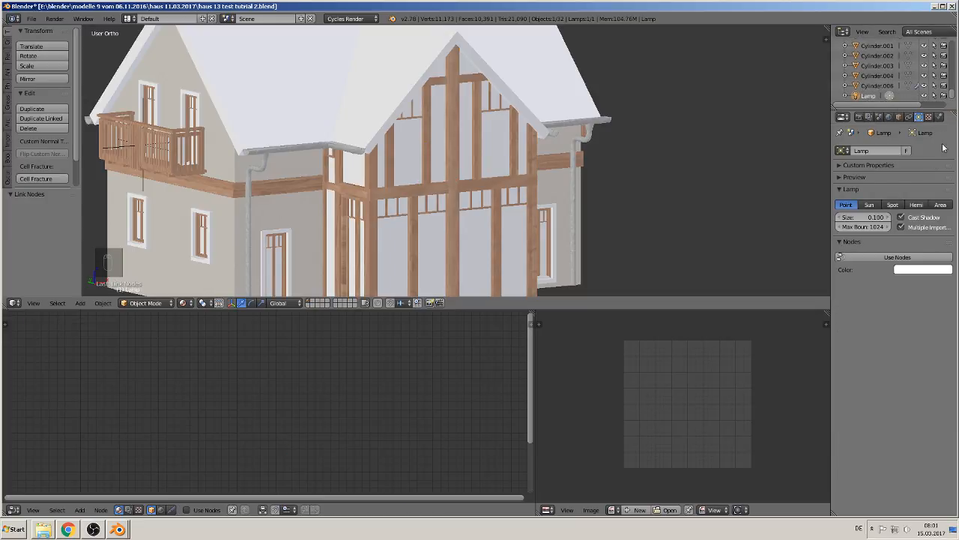
click(869, 204)
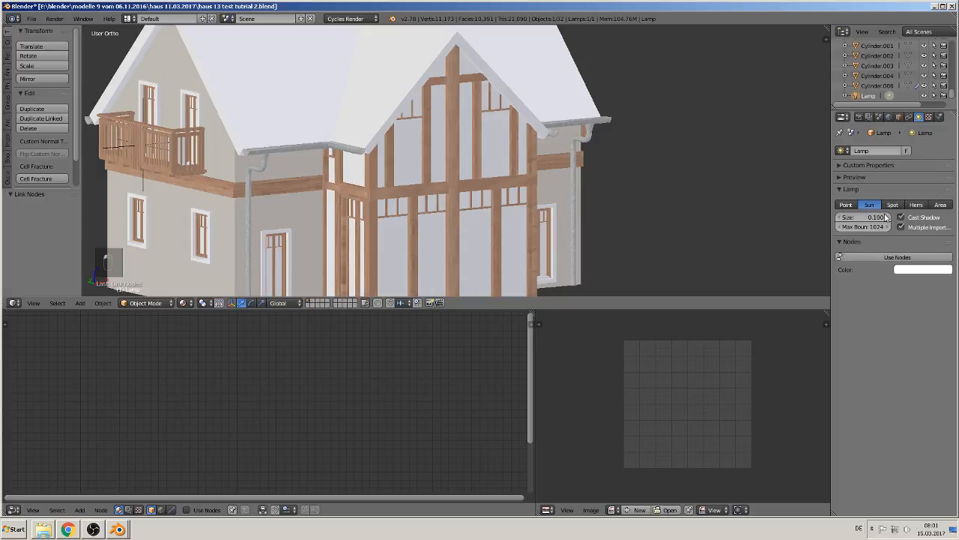
- Enable nodes on the sun lamp with a slightly tinted off-white emission colour and set its size to 0.03
click(878, 257)
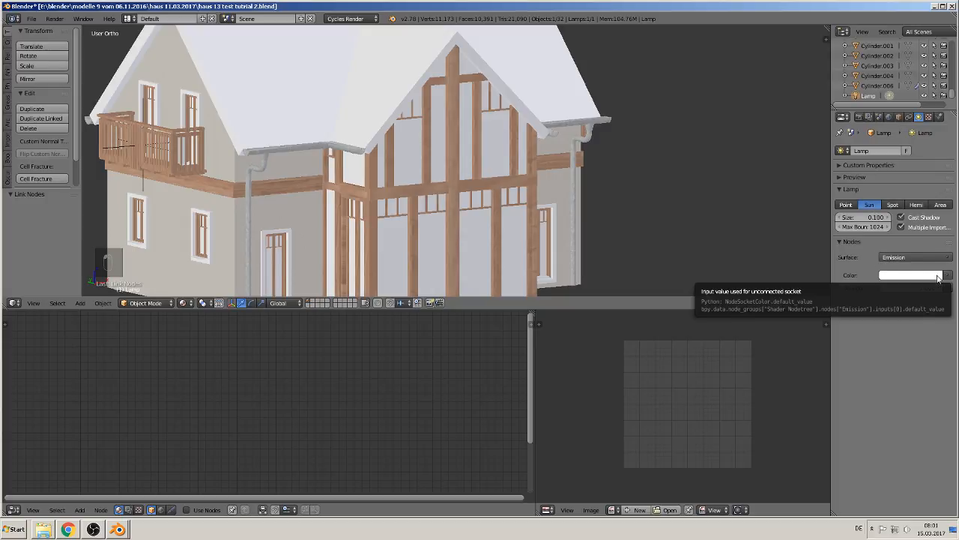
click(937, 276)
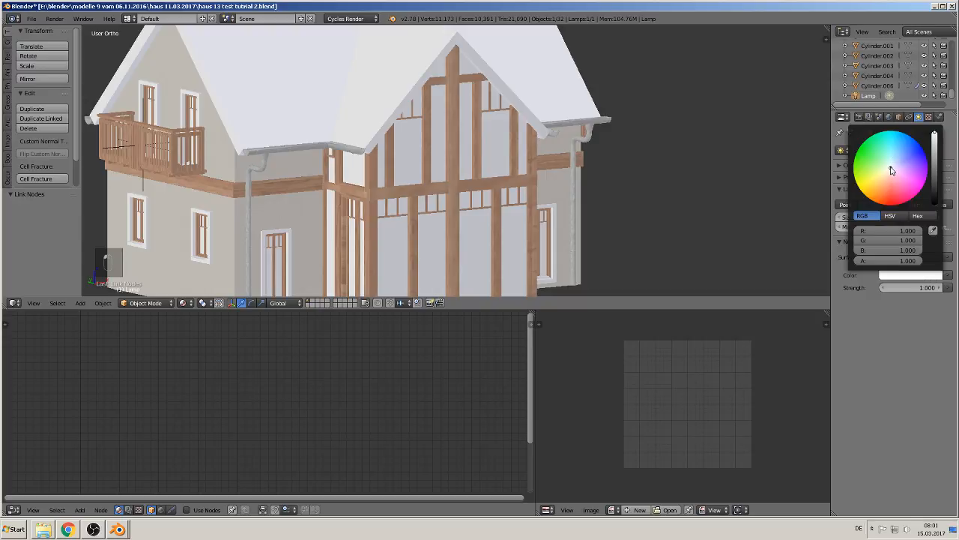
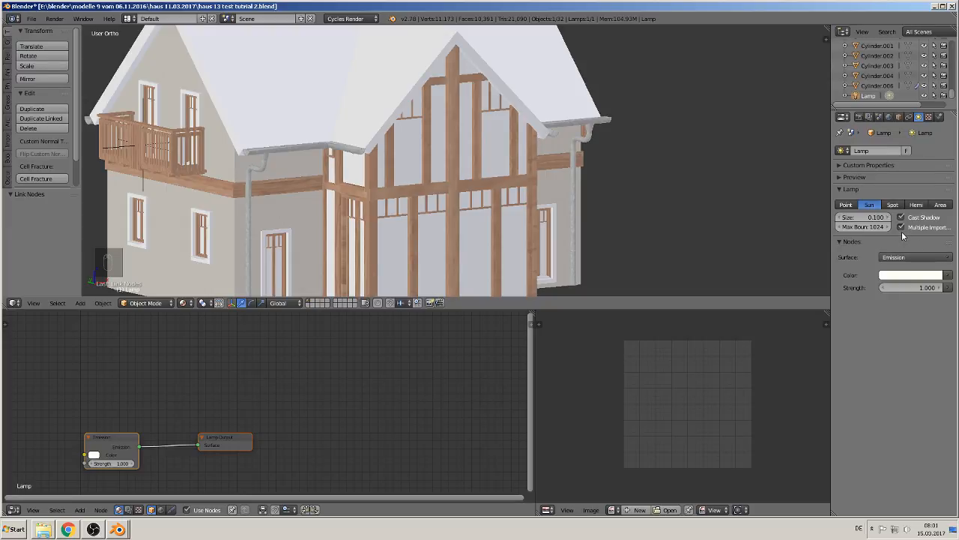
click(858, 217)
text(0.03)
key(Return)
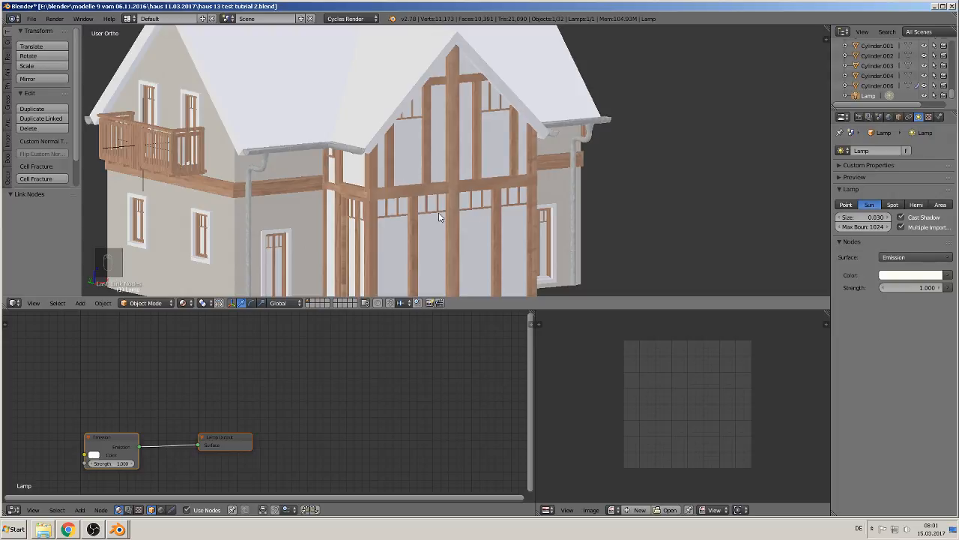
click(844, 177)
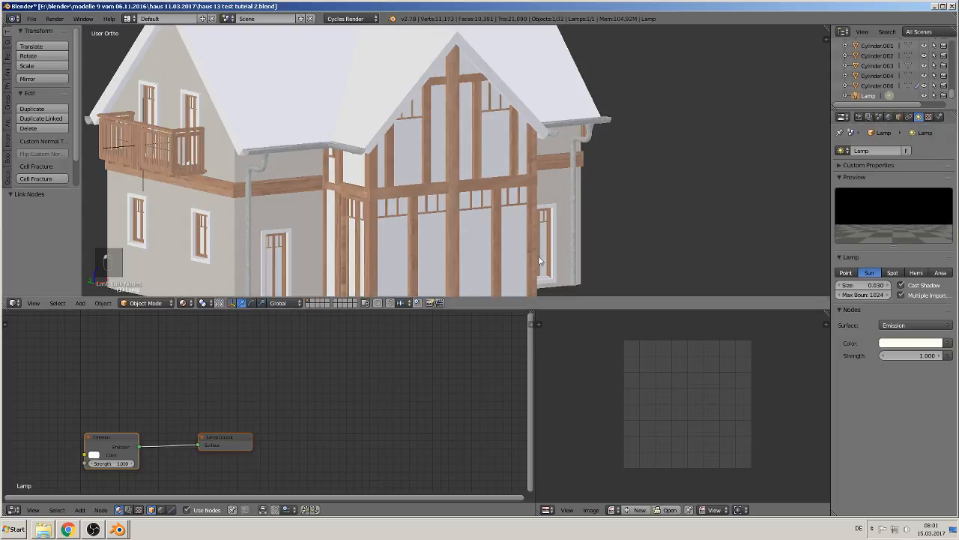
scroll(414, 194, down, 3)
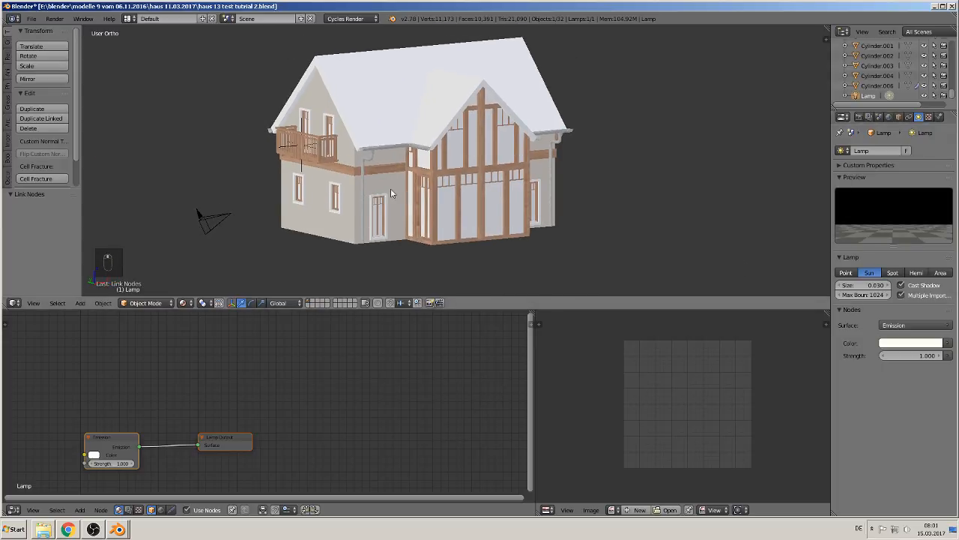
- Enable nodes for the World surface and use an Environment Texture as the background colour
click(889, 117)
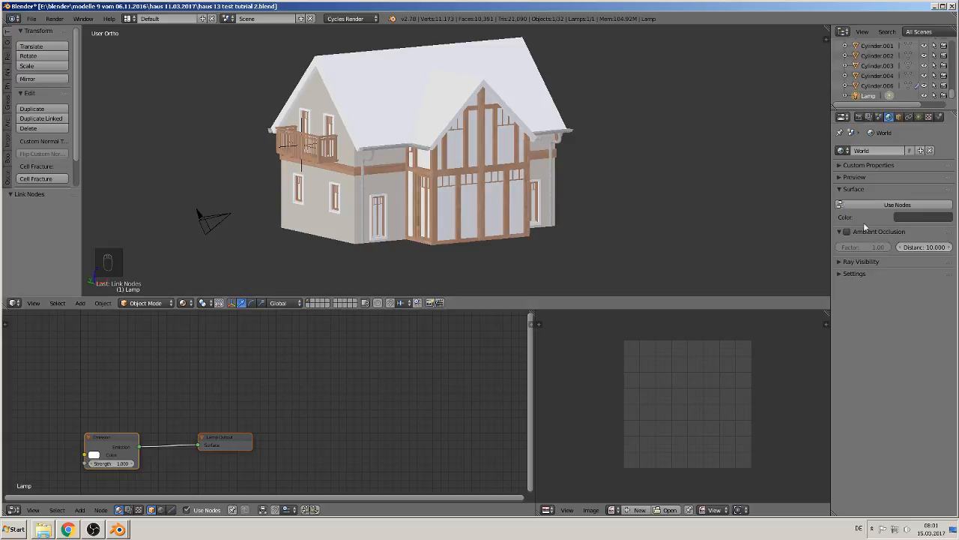
click(870, 202)
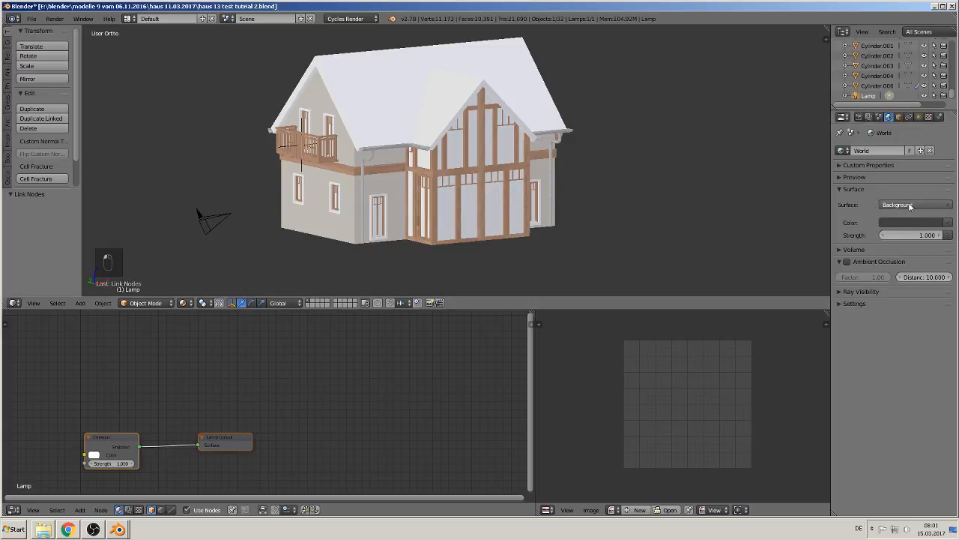
click(948, 223)
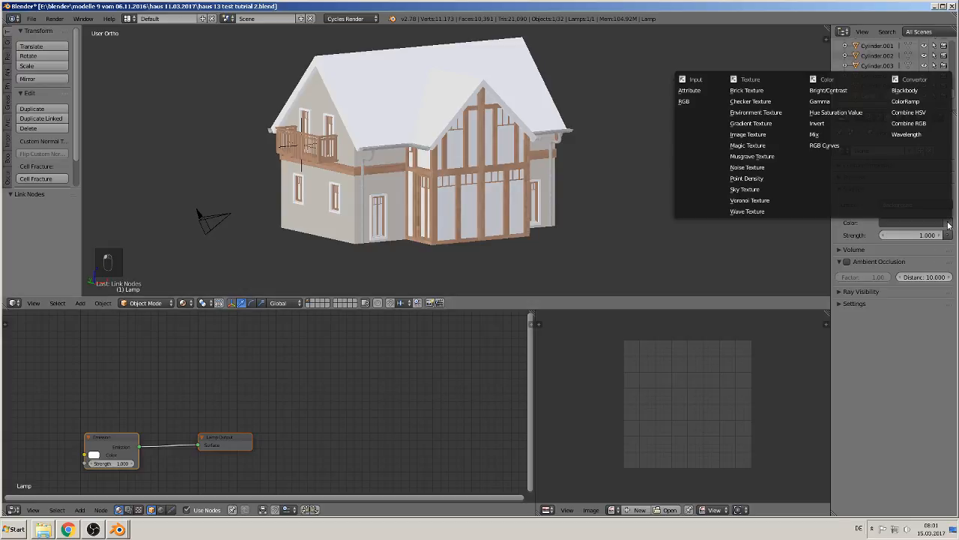
click(761, 112)
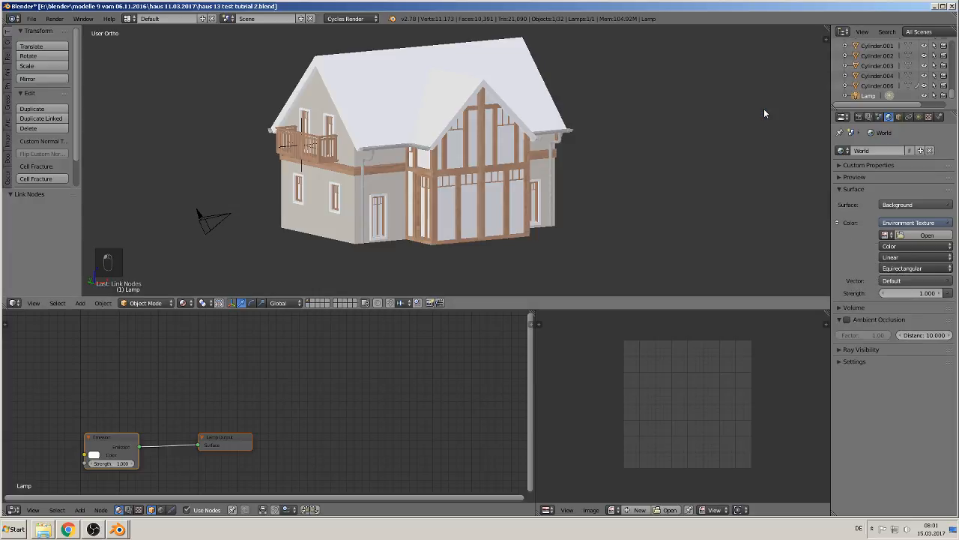
- Load the LA downtown panorama JPG from the Komerzielle Texturen hdri folder into the world's Environment Texture
click(922, 235)
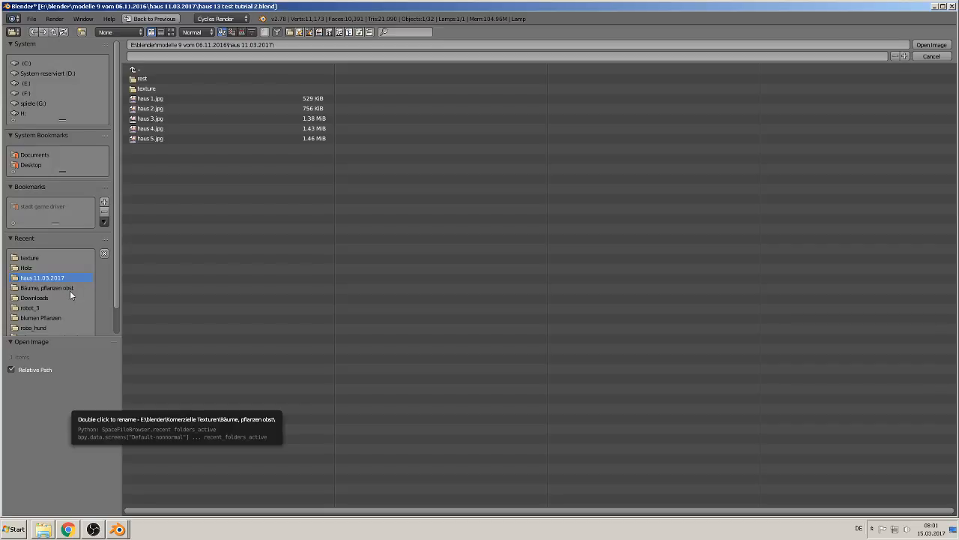
click(27, 267)
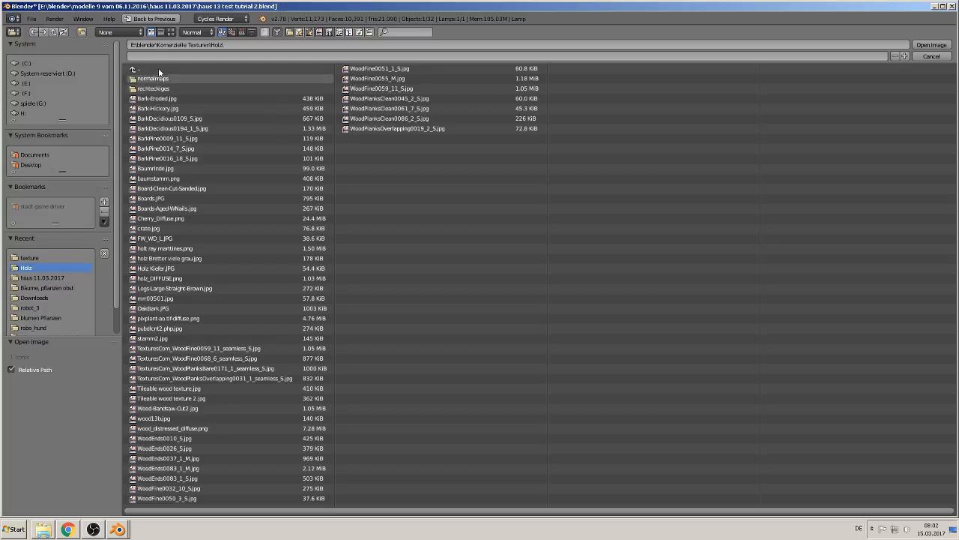
click(150, 70)
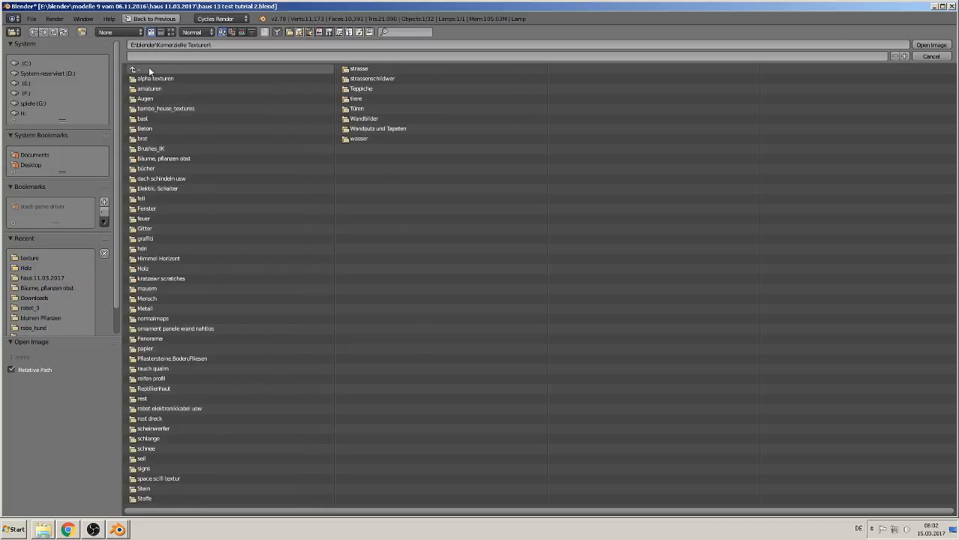
click(158, 251)
click(171, 31)
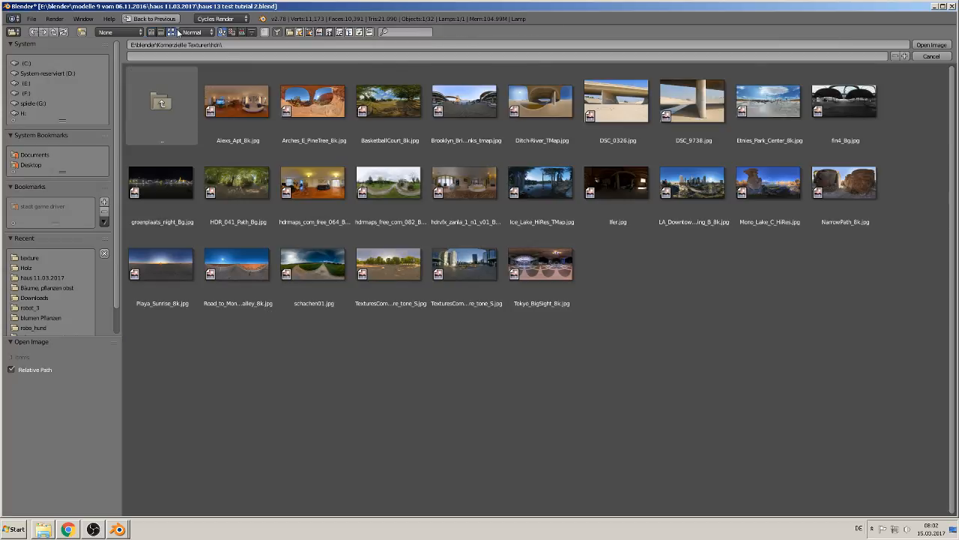
double_click(711, 197)
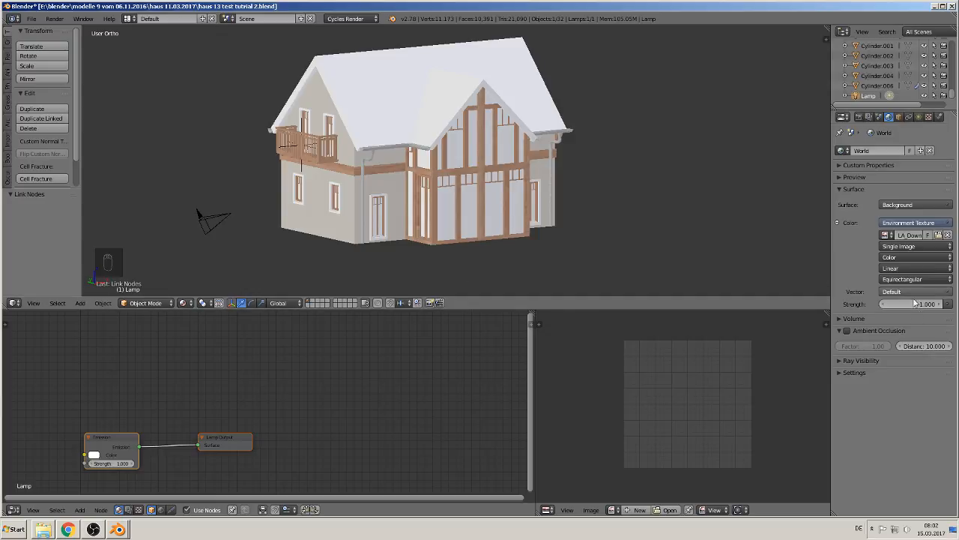
- Save the Blender file and preview the house front in Rendered shading under the new environment lighting
click(30, 19)
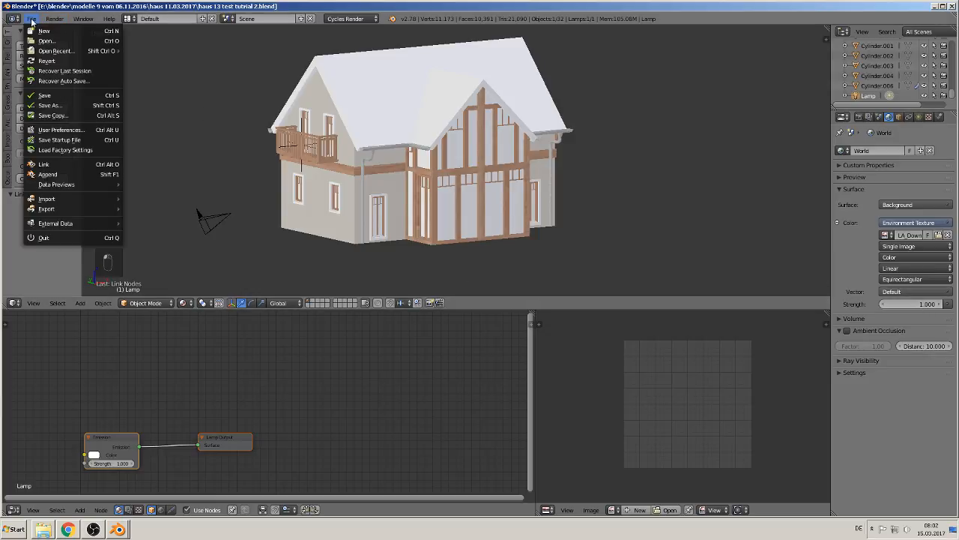
click(186, 303)
click(202, 237)
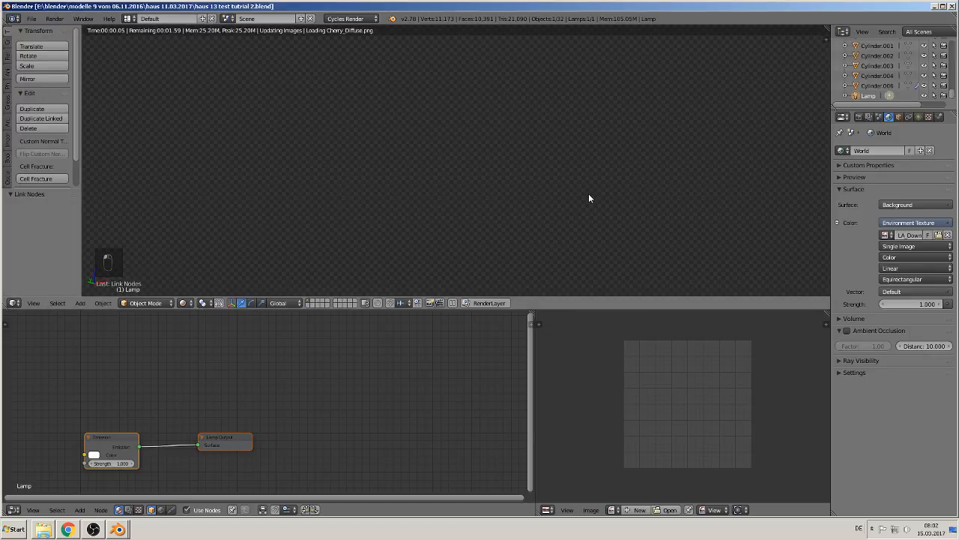
scroll(525, 218, up, 1)
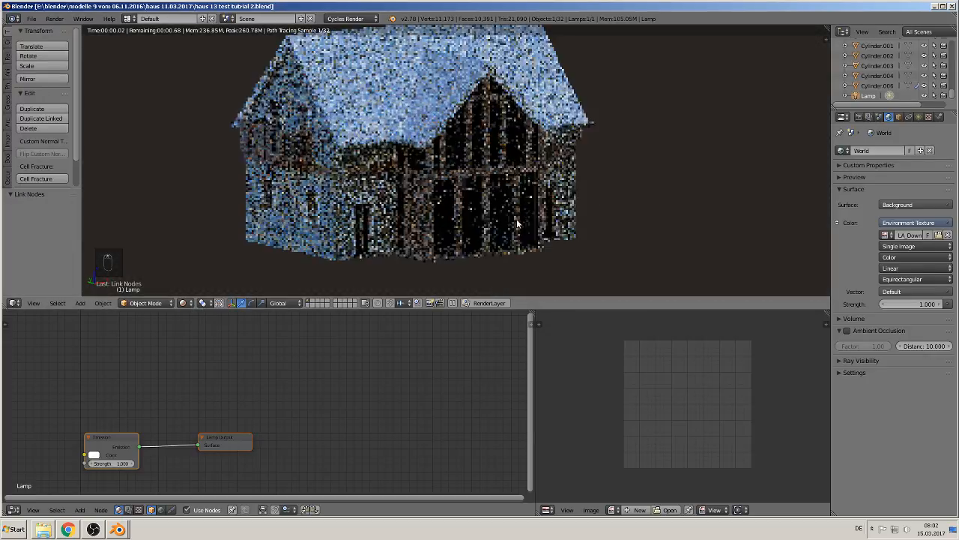
scroll(517, 222, up, 2)
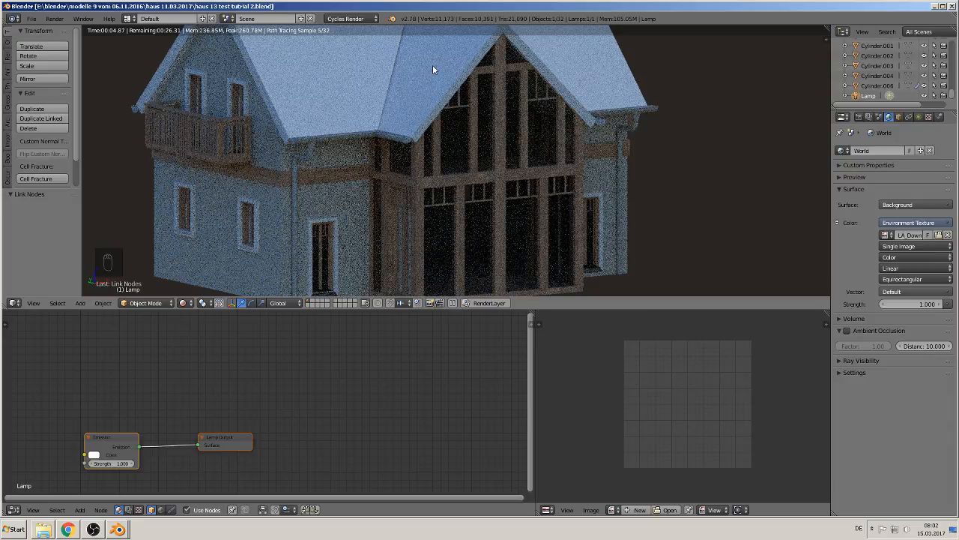
- Switch back to Material shading and open the house wall mesh in Edit Mode, viewed from its underside
click(182, 303)
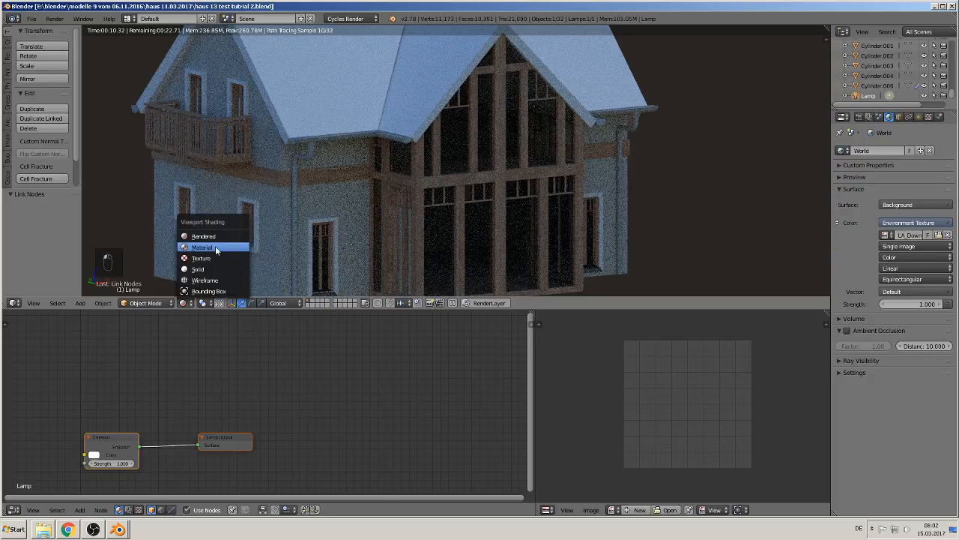
click(215, 247)
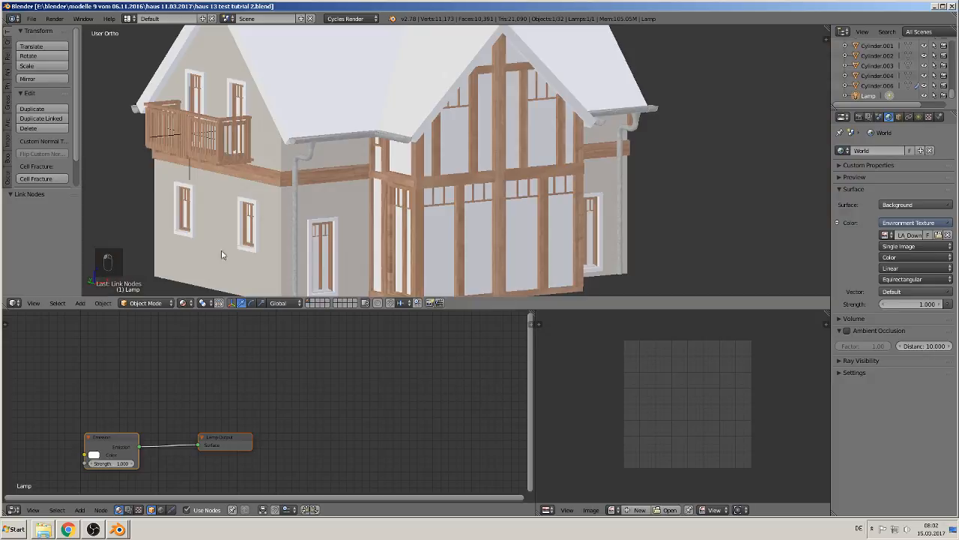
mouse_move(382, 270)
middle_down()
mouse_move(389, 174)
mouse_move(414, 123)
mouse_move(387, 206)
middle_up()
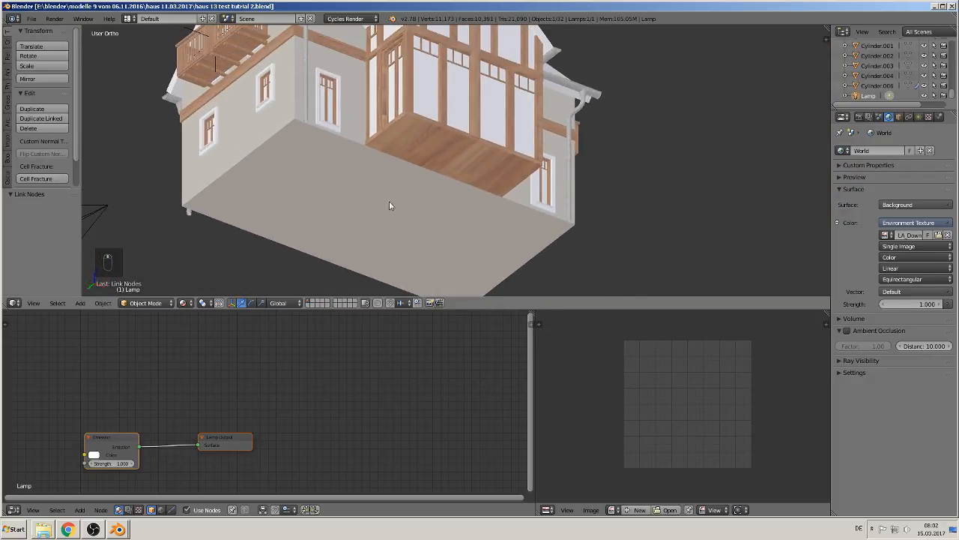
scroll(388, 206, up, 5)
scroll(363, 195, down, 2)
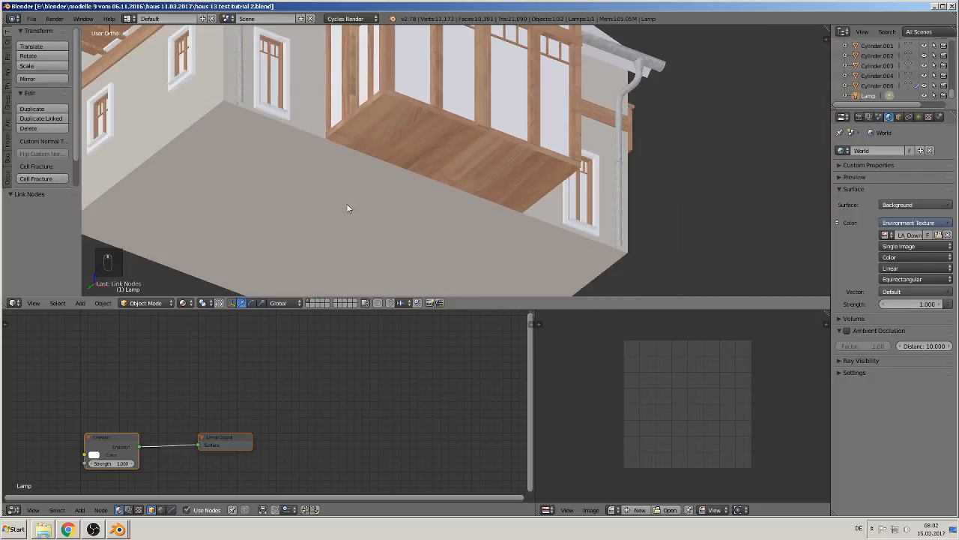
middle_drag(323, 218, 313, 229)
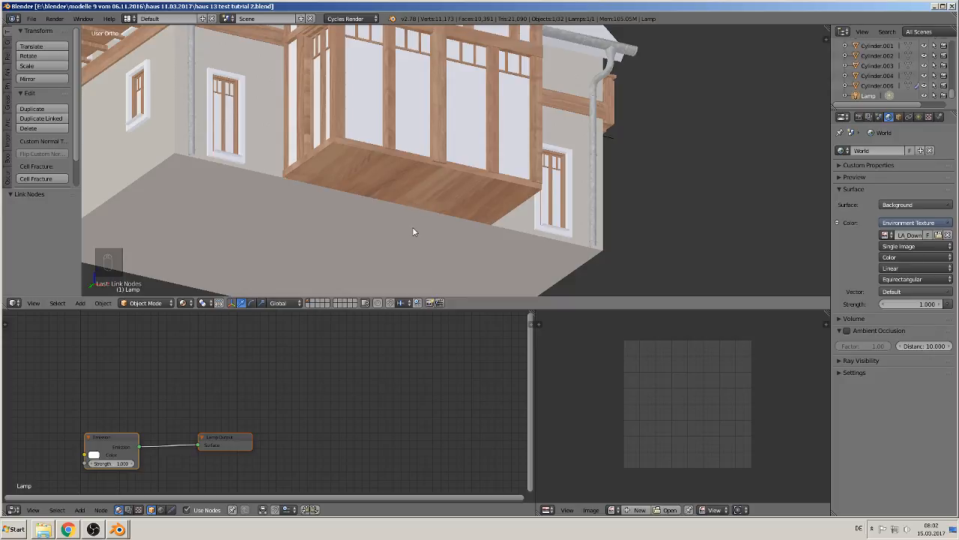
shift+middle_drag(412, 232, 473, 180)
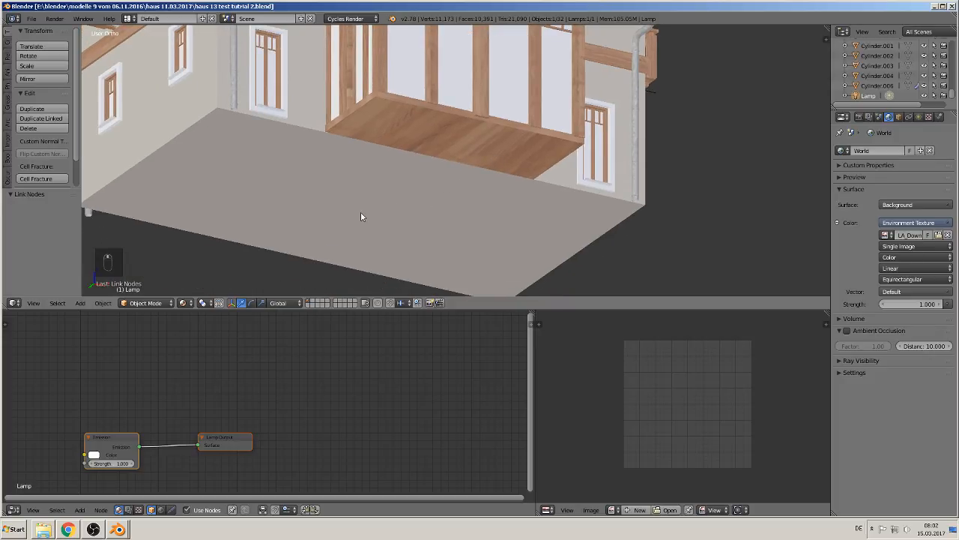
key(Tab)
right_click(330, 178)
key(Tab)
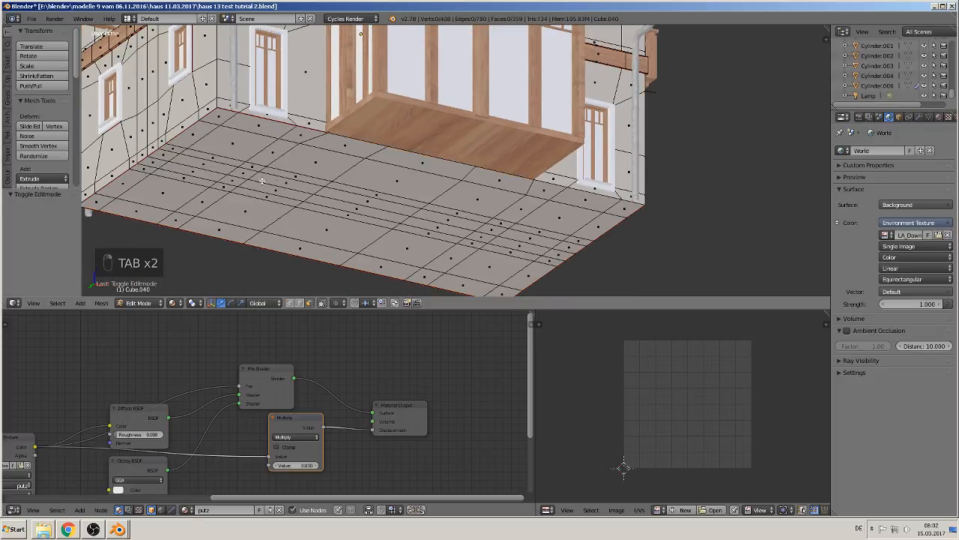
- Add a third material slot to the house wall mesh and create a new material named bootem in it
click(939, 117)
click(948, 150)
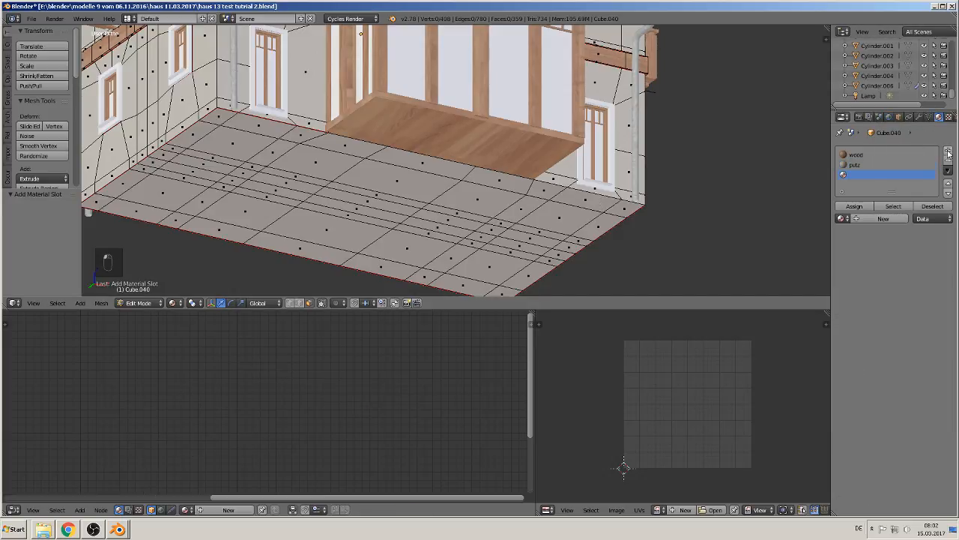
click(879, 219)
click(868, 219)
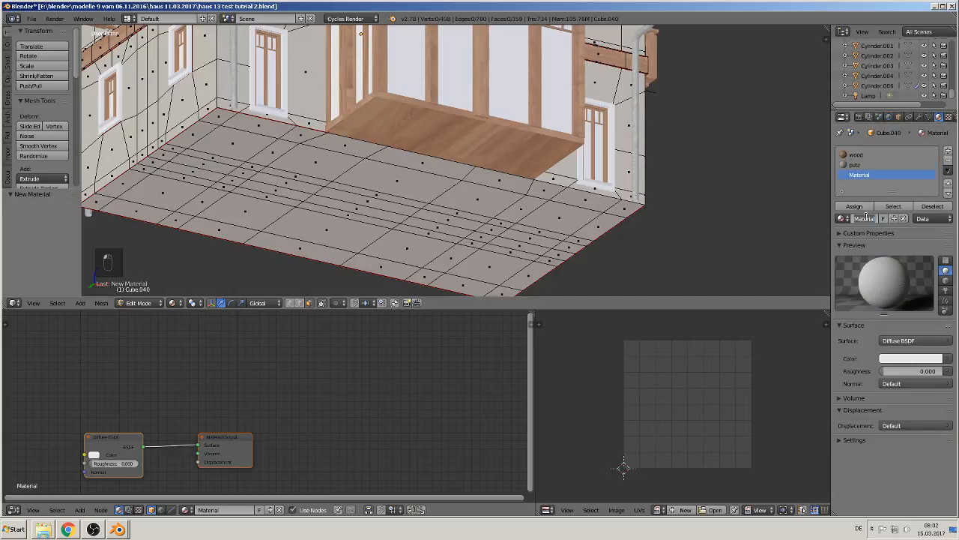
text(boden)
key(Return)
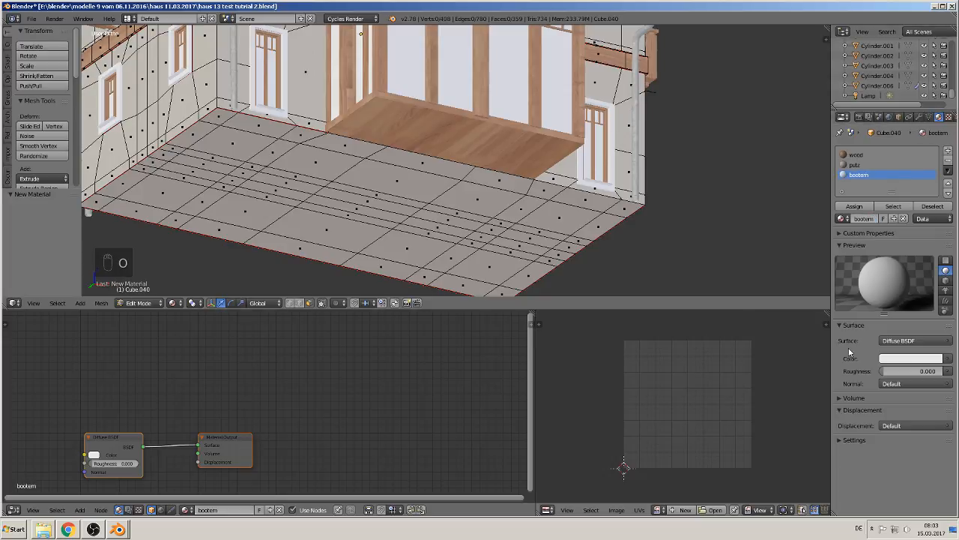
- Give the bootem material's colour an Image Texture using WoodFine0051_1_S.jpg from the Holz folder
click(947, 361)
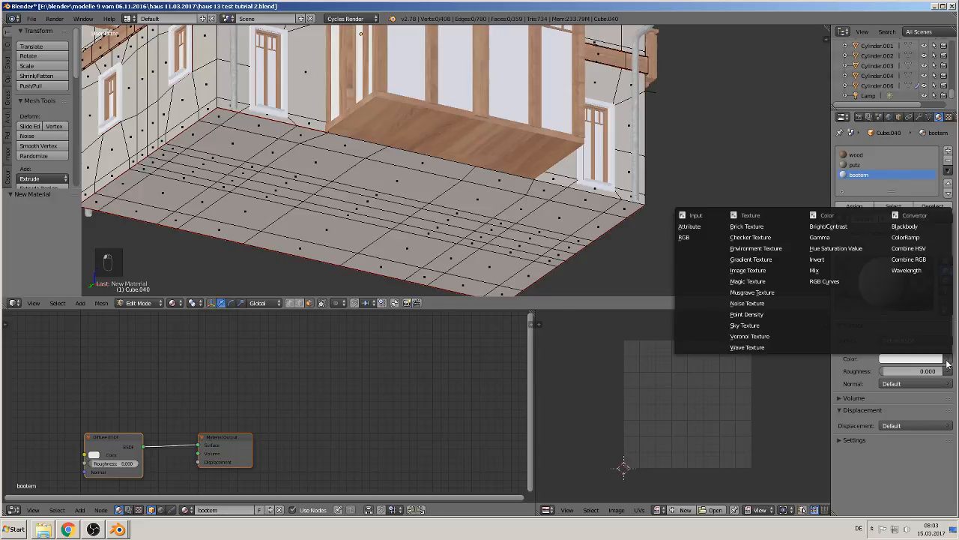
click(733, 272)
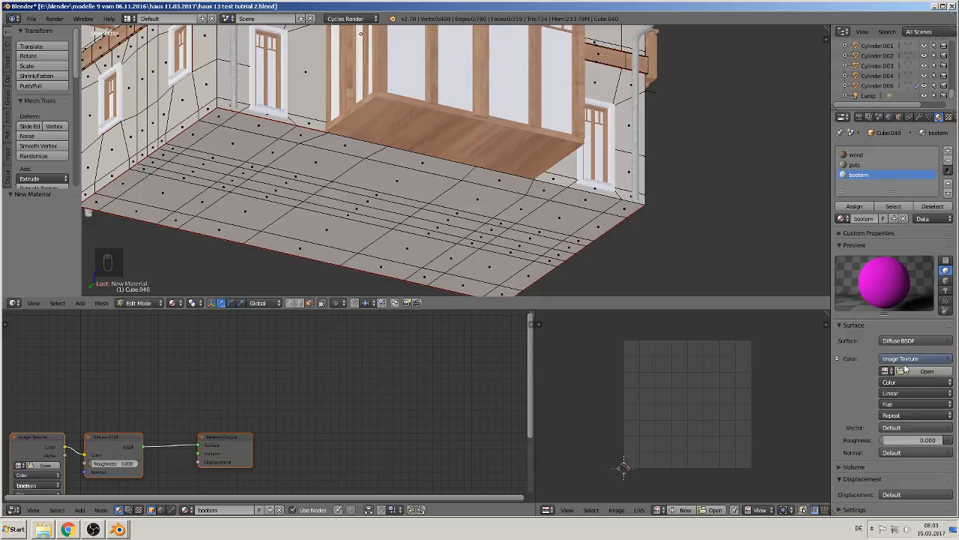
click(870, 367)
click(143, 89)
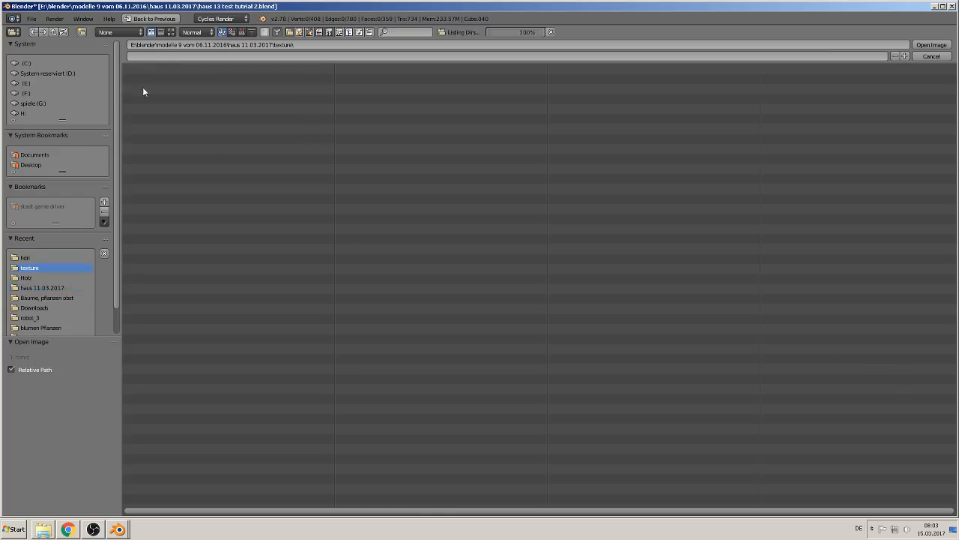
click(171, 33)
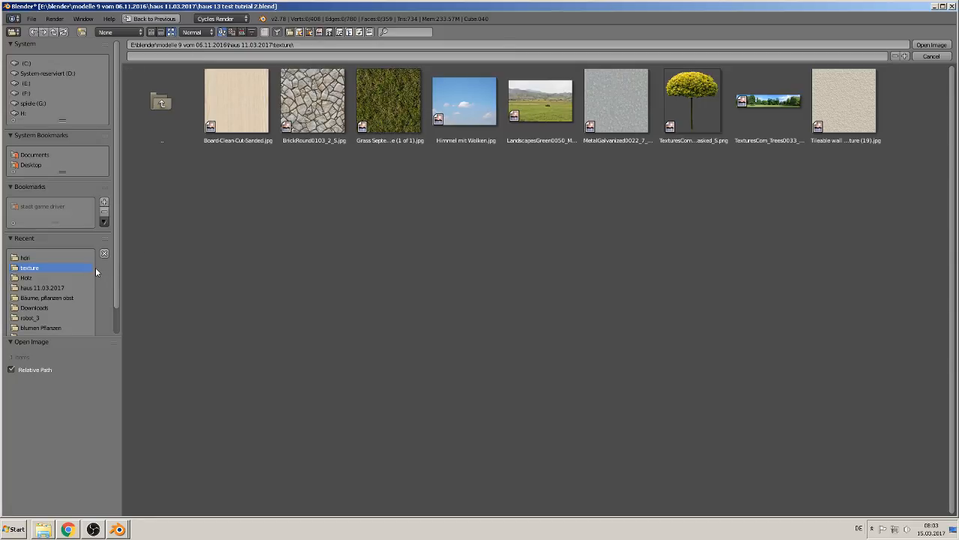
click(36, 278)
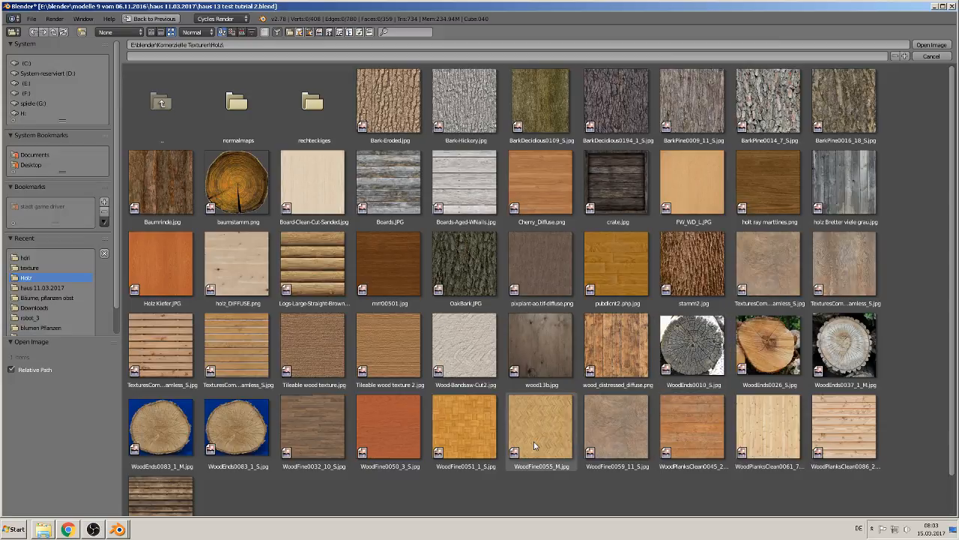
double_click(483, 443)
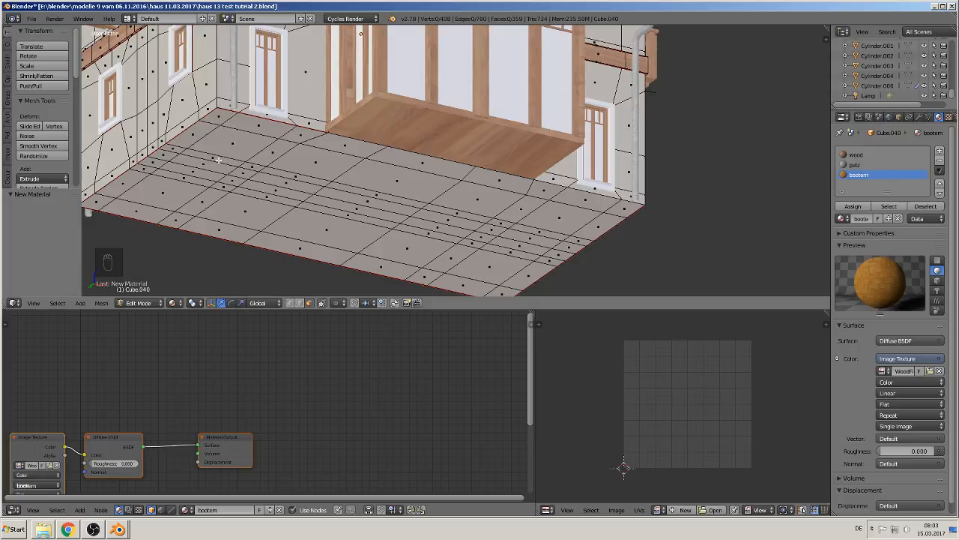
- Circle-select all the faces on the house's underside and assign the bootem material to them
key(c)
mouse_move(229, 139)
mouse_down()
mouse_move(232, 126)
mouse_move(128, 196)
mouse_move(470, 268)
mouse_move(525, 270)
mouse_move(592, 212)
mouse_move(270, 147)
mouse_move(300, 184)
mouse_move(472, 213)
mouse_move(227, 180)
mouse_move(526, 218)
mouse_up()
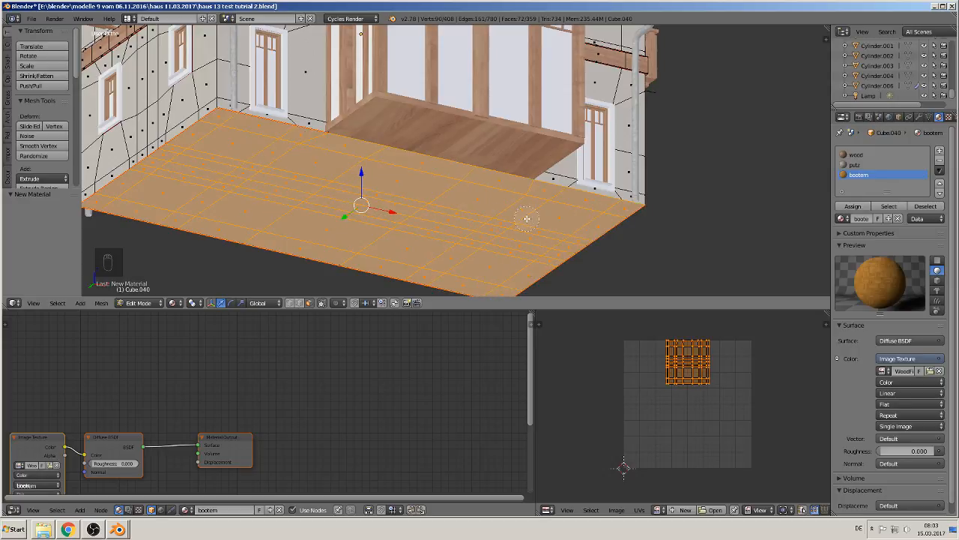
right_click(522, 219)
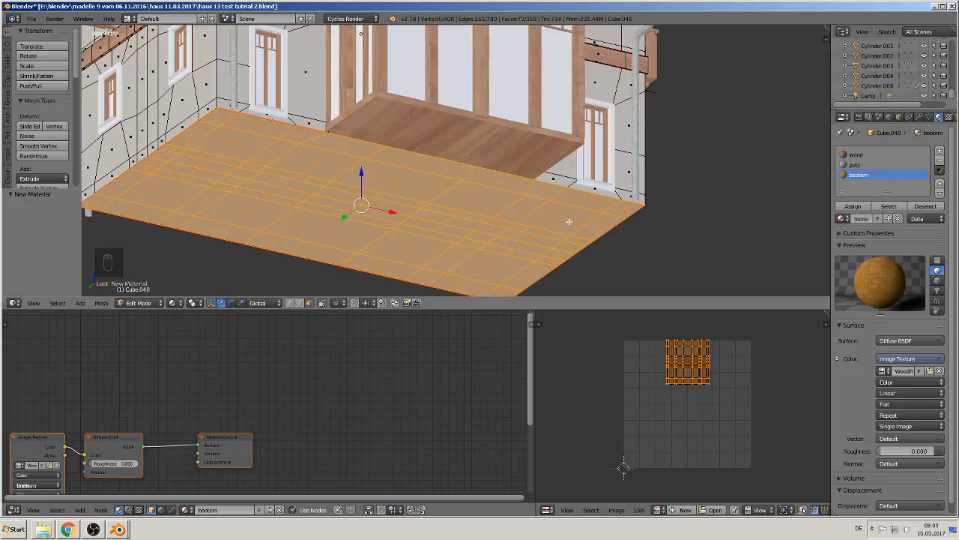
click(855, 207)
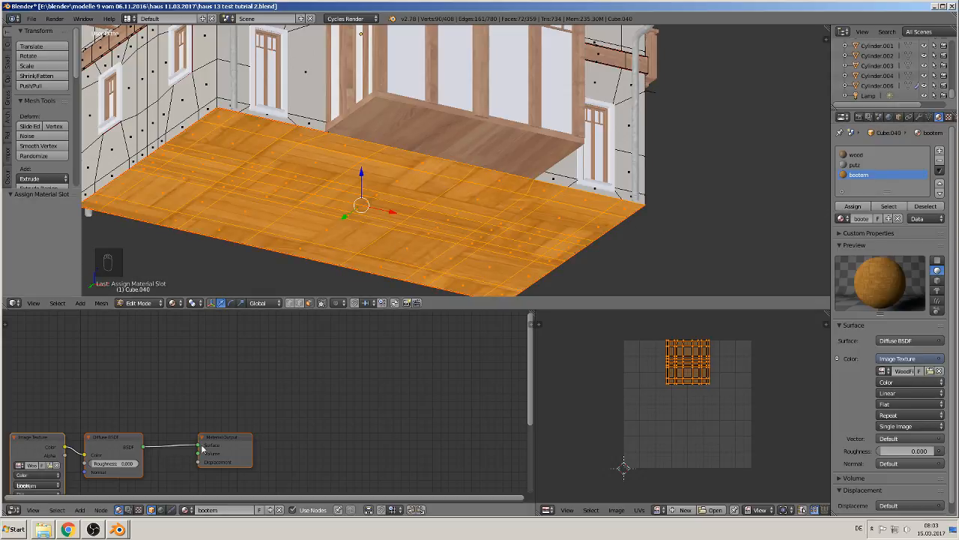
- Add a Texture Coordinate node to the bootem material, well ahead of the Image Texture node
middle_drag(203, 451, 371, 435)
middle_drag(425, 235, 525, 149)
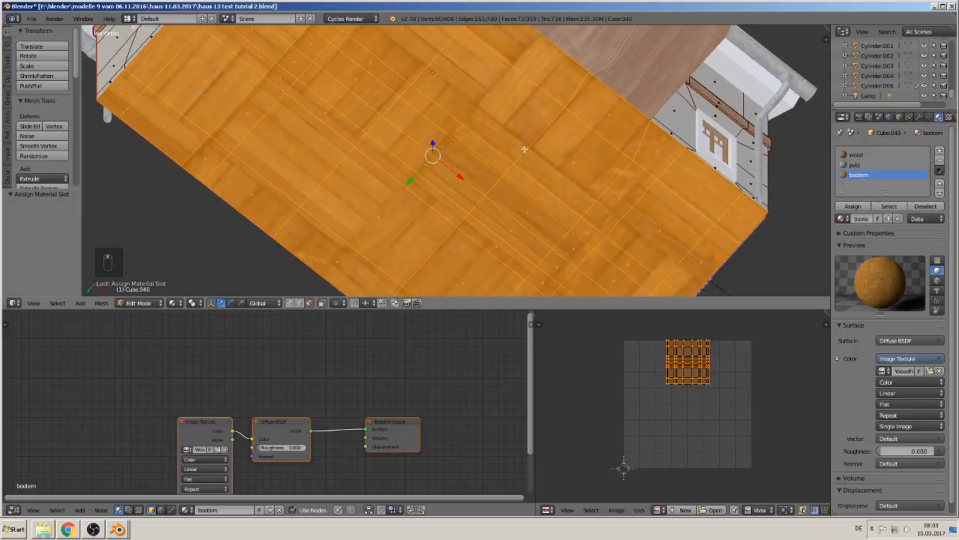
scroll(493, 201, up, 1)
scroll(487, 210, down, 1)
scroll(285, 420, down, 3)
scroll(286, 419, down, 1)
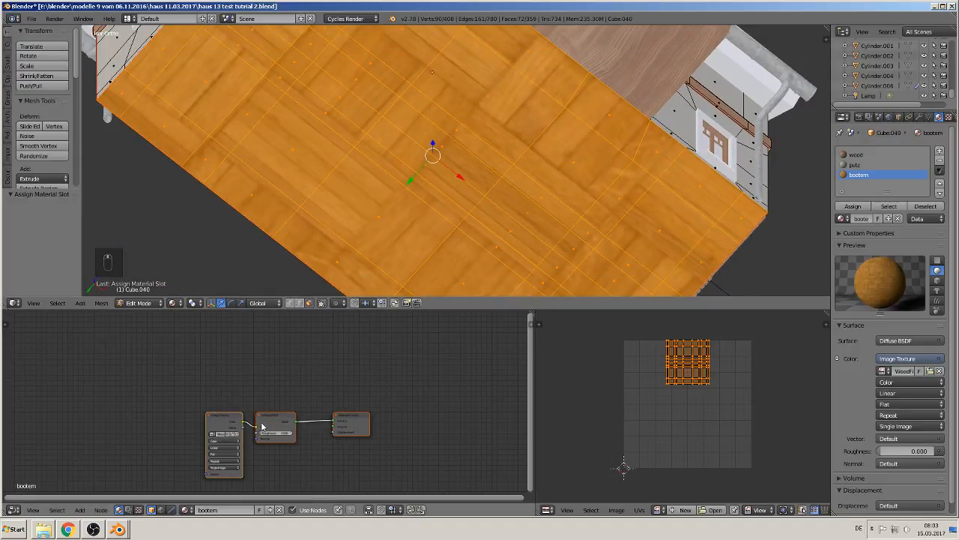
middle_drag(285, 419, 480, 405)
click(79, 510)
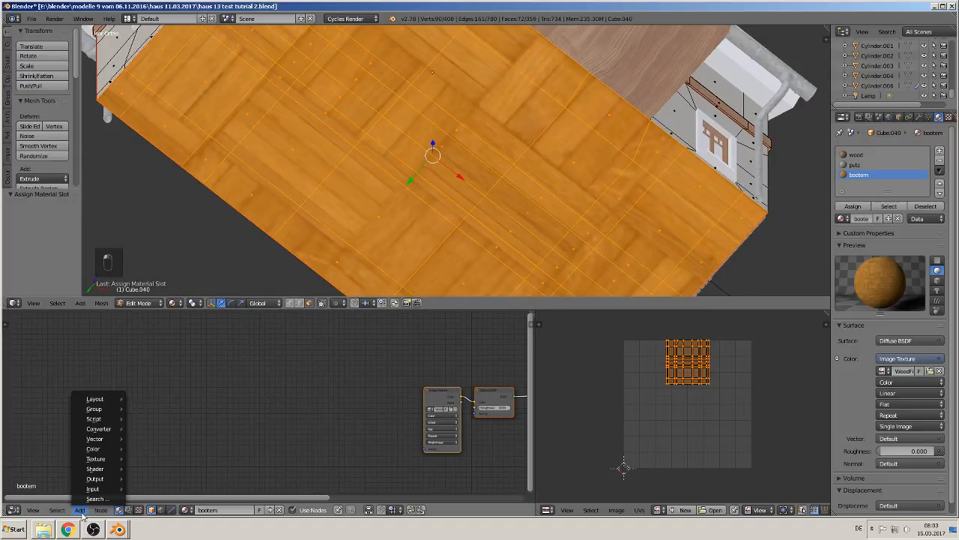
mouse_move(99, 491)
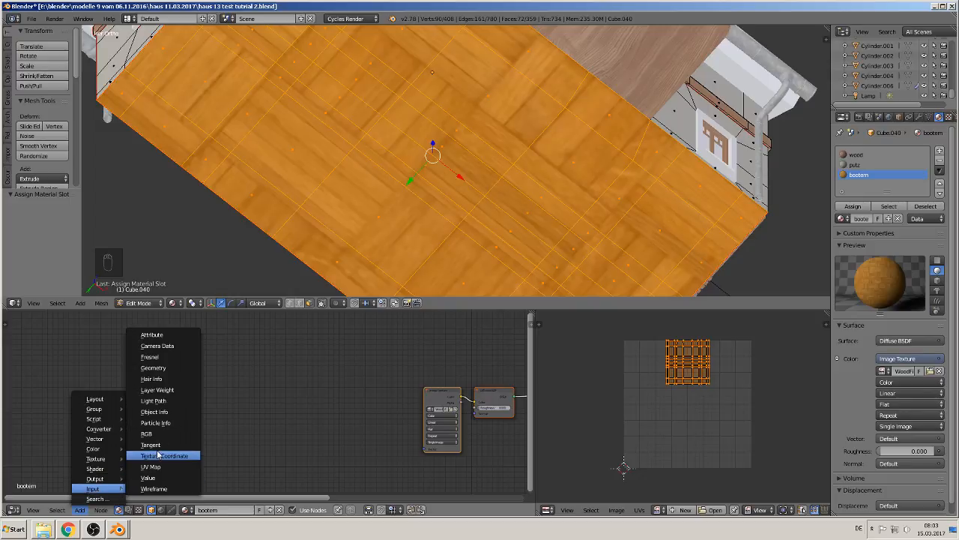
click(154, 455)
click(210, 379)
- Add a Mapping node and link the UV coordinates through it to the Image Texture's Vector input
click(79, 510)
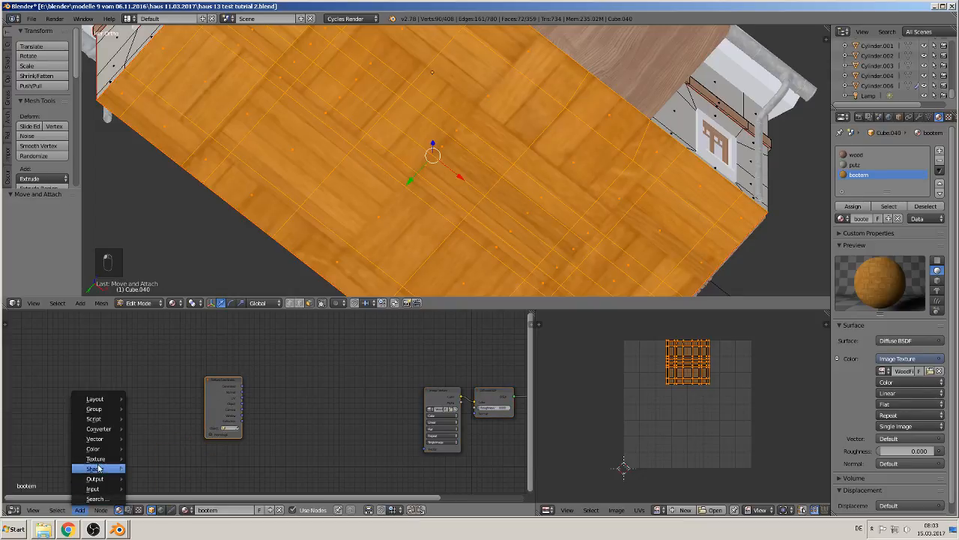
mouse_move(95, 459)
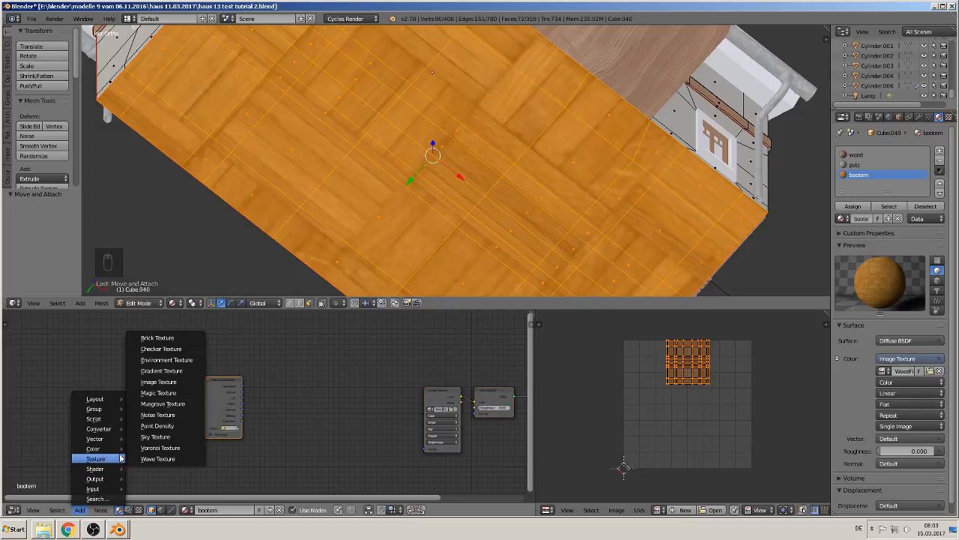
mouse_move(97, 438)
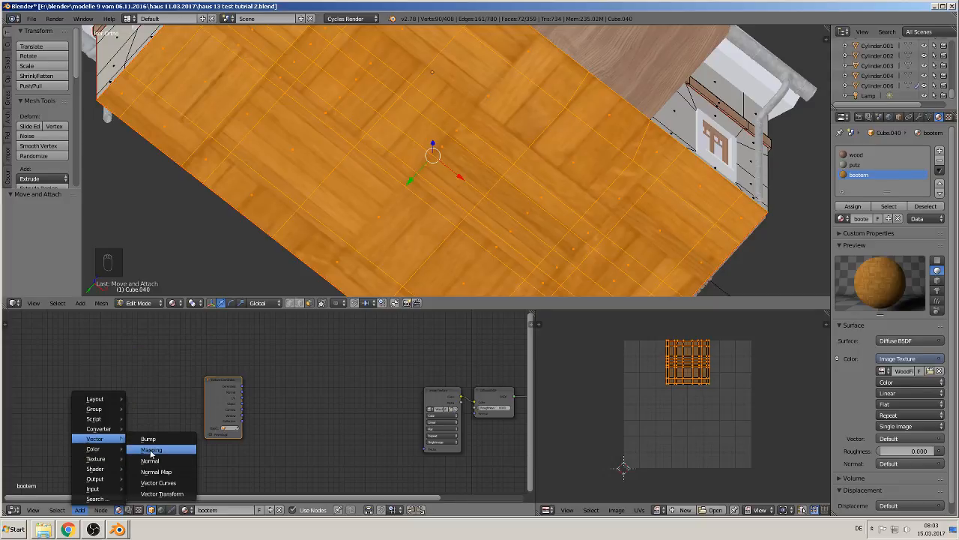
click(154, 452)
click(279, 401)
drag(242, 398, 299, 456)
drag(382, 398, 425, 450)
click(309, 405)
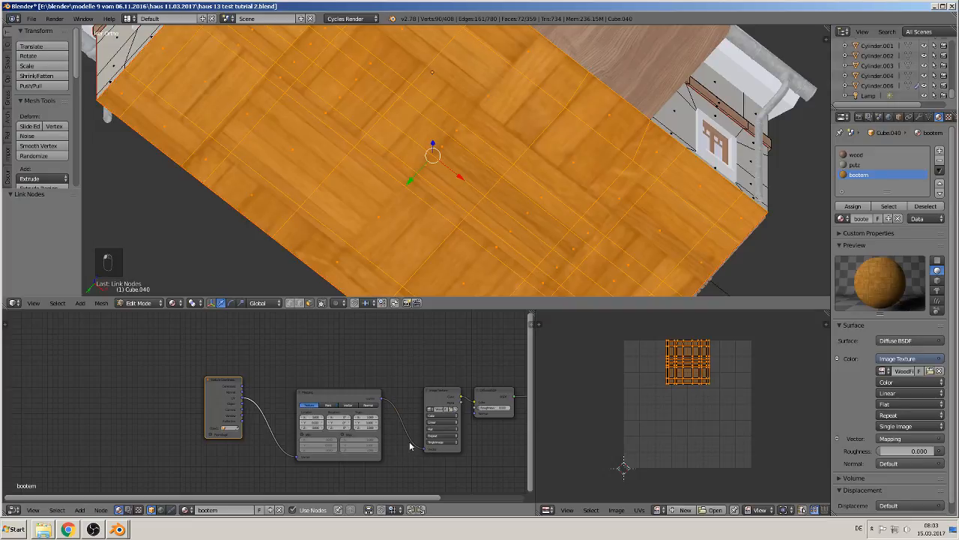
- Set the Mapping node's X and Y scale to 0.1
scroll(405, 439, up, 4)
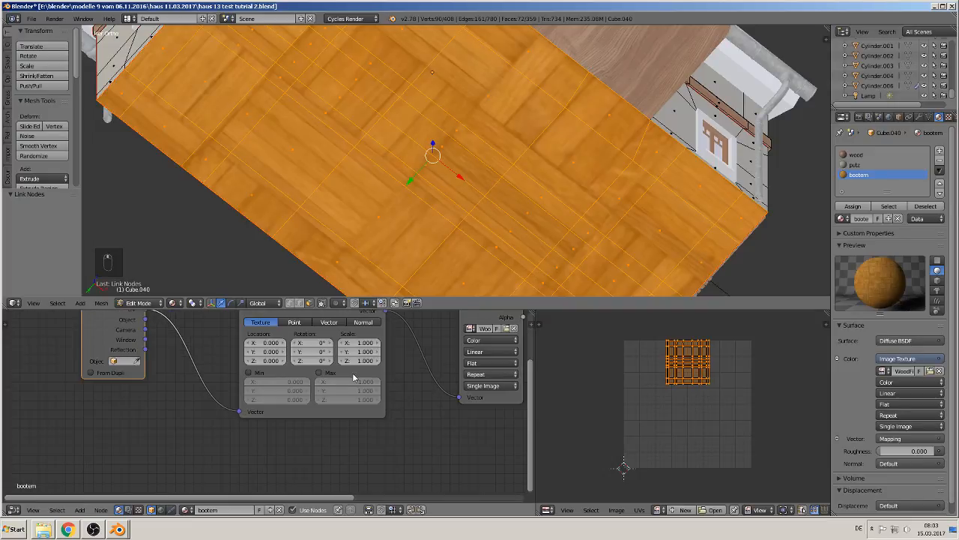
click(345, 399)
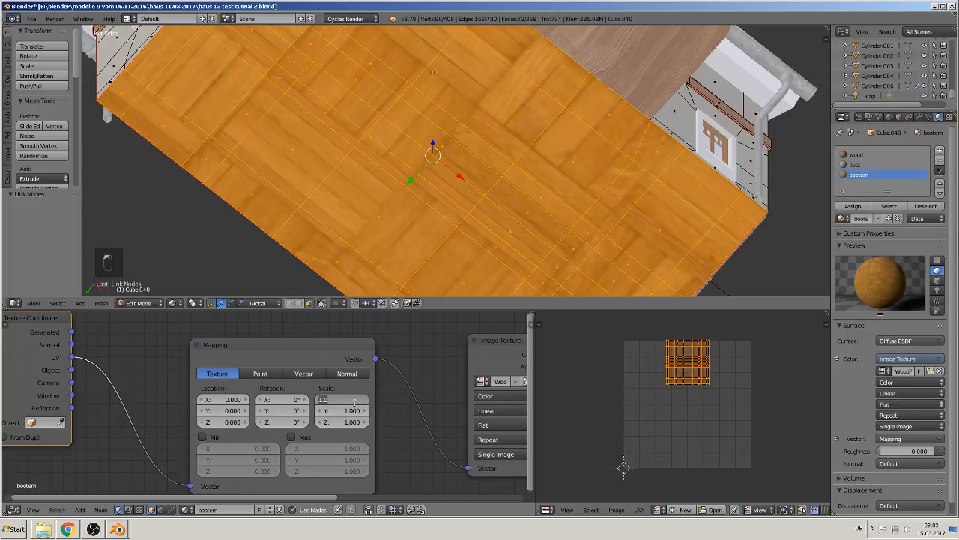
text(0.1)
key(Return)
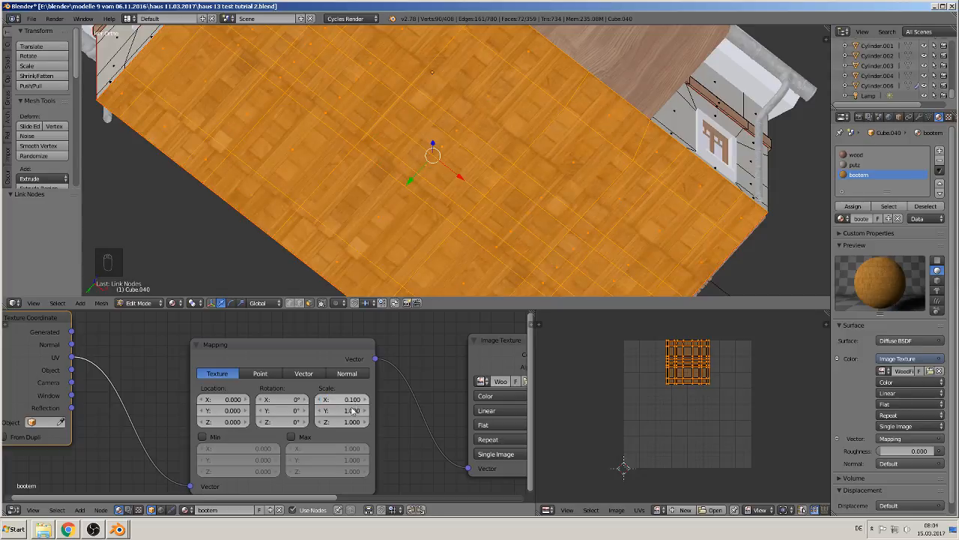
click(348, 411)
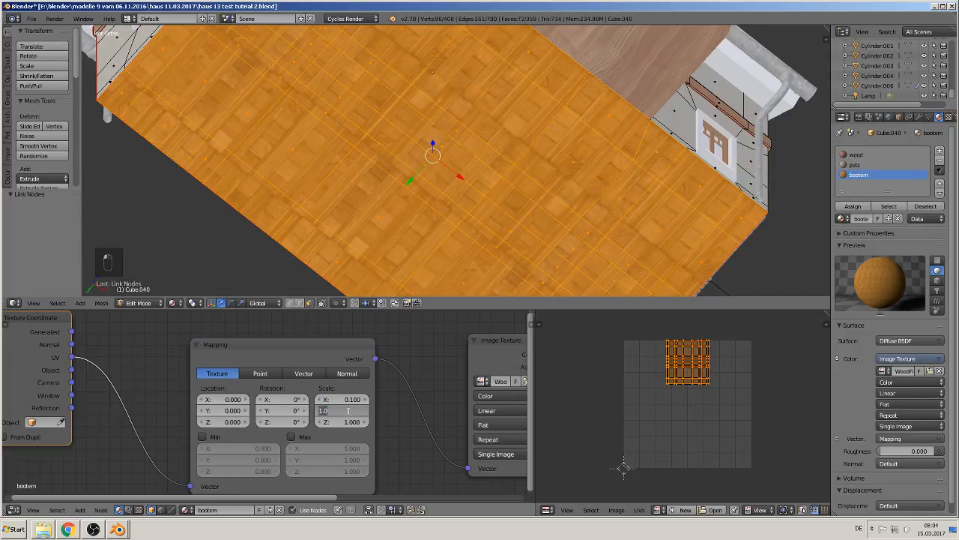
text(0.1)
key(Return)
- Leave Edit Mode and inspect the parquet texture on the underside close up
scroll(532, 184, up, 3)
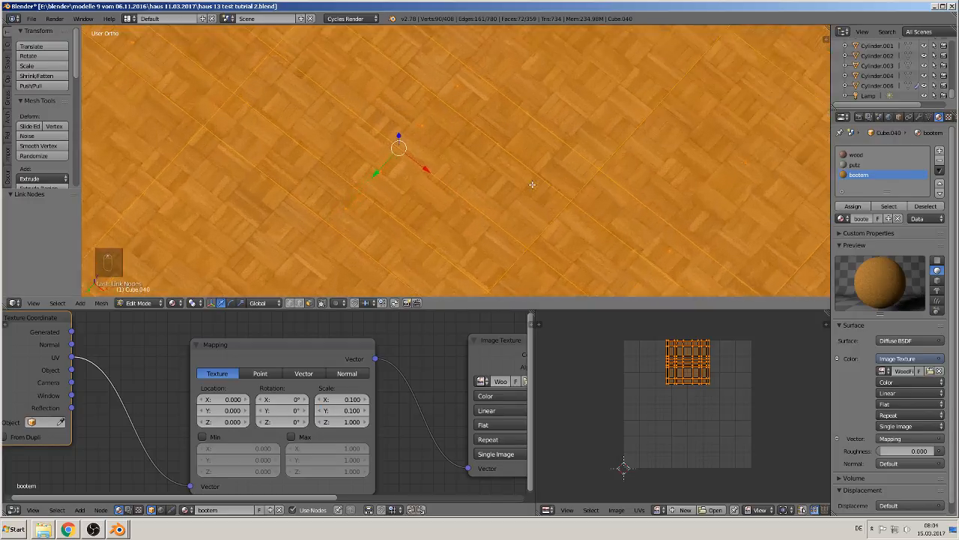
scroll(532, 185, up, 5)
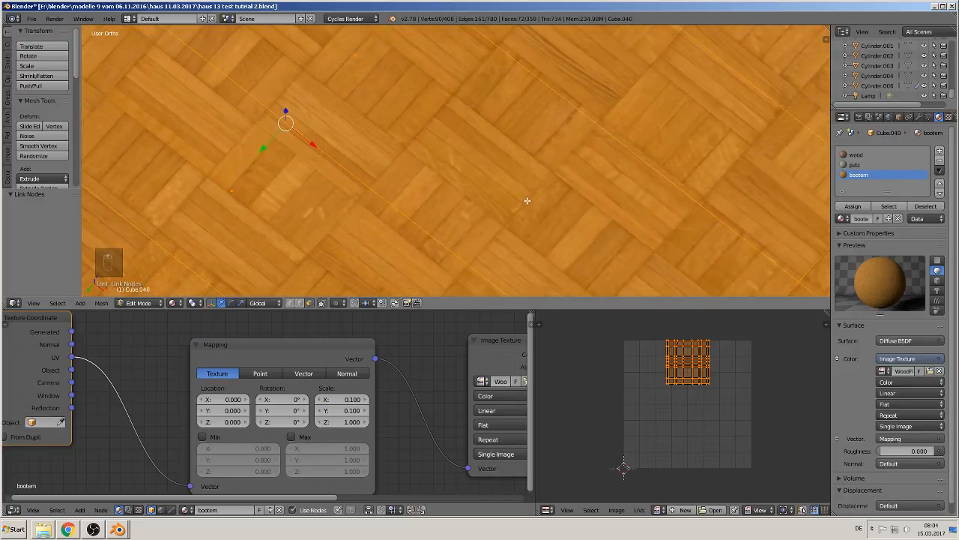
key(Tab)
scroll(527, 202, down, 2)
scroll(528, 204, up, 3)
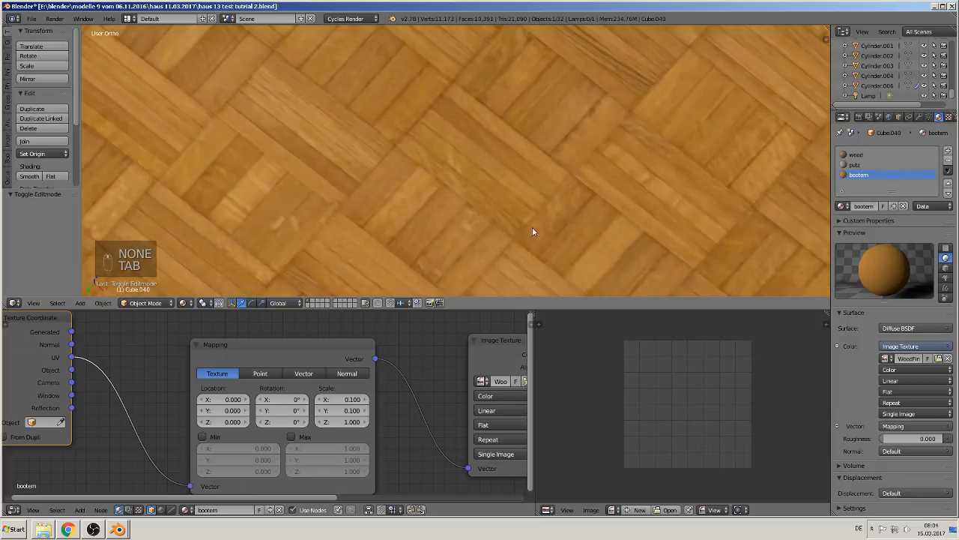
scroll(532, 232, down, 2)
scroll(399, 409, down, 3)
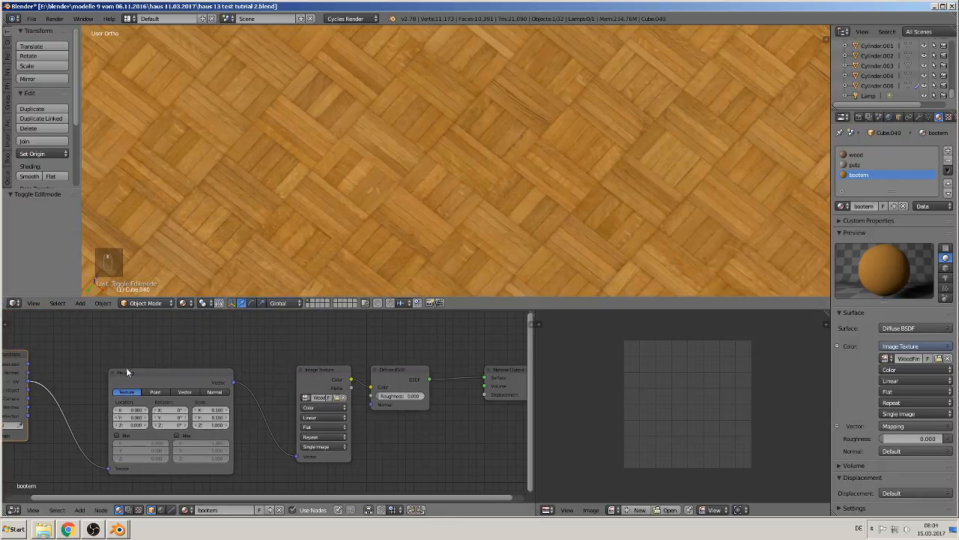
- Move the Material Output and Diffuse BSDF nodes to make room for more shader nodes between them
middle_drag(126, 367, 15, 355)
drag(393, 358, 492, 348)
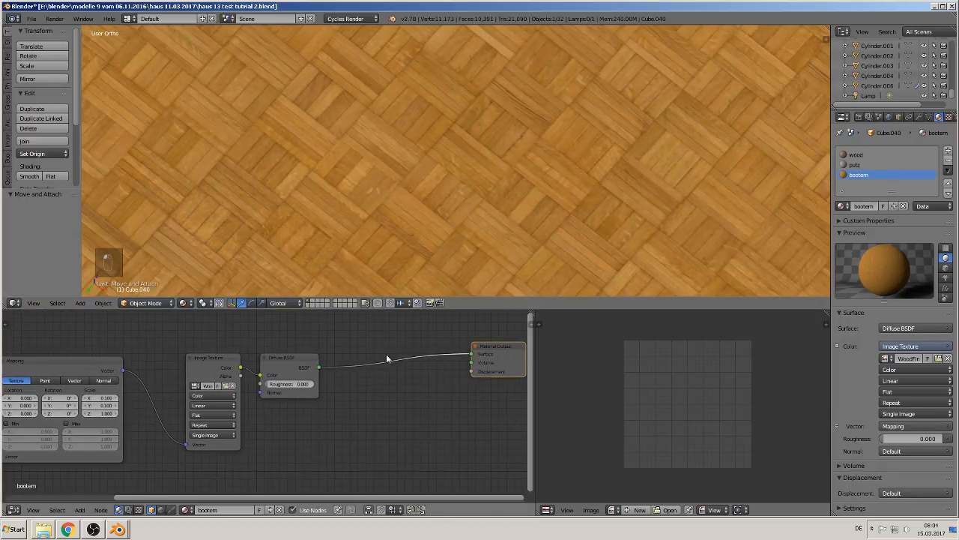
click(282, 360)
drag(283, 360, 315, 342)
scroll(317, 410, down, 2)
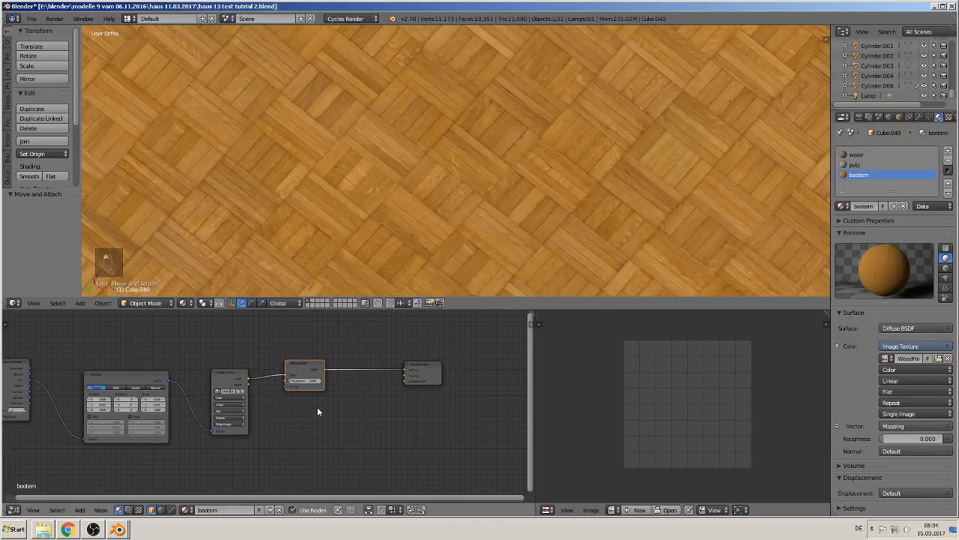
middle_drag(317, 411, 250, 425)
- Add a Glossy BSDF node directly below the Diffuse BSDF node
click(79, 510)
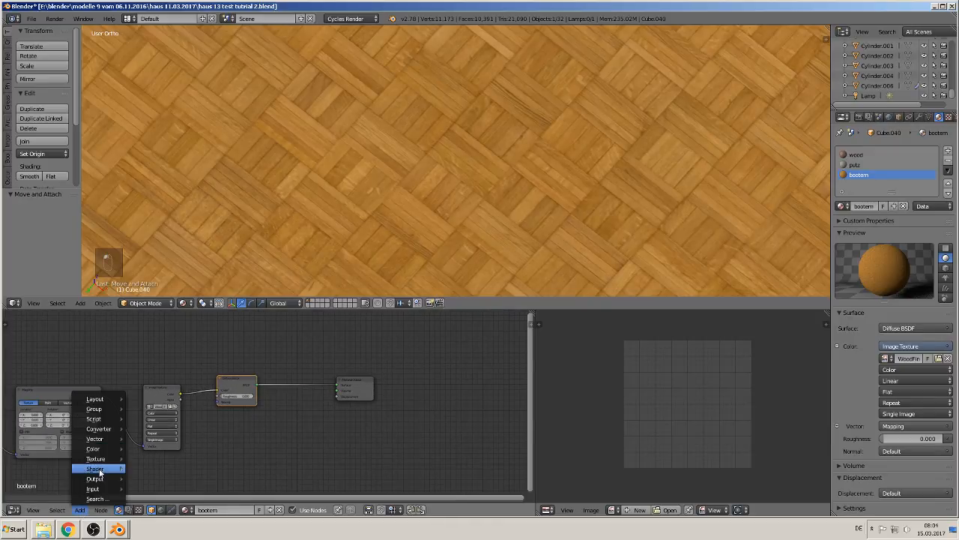
mouse_move(99, 472)
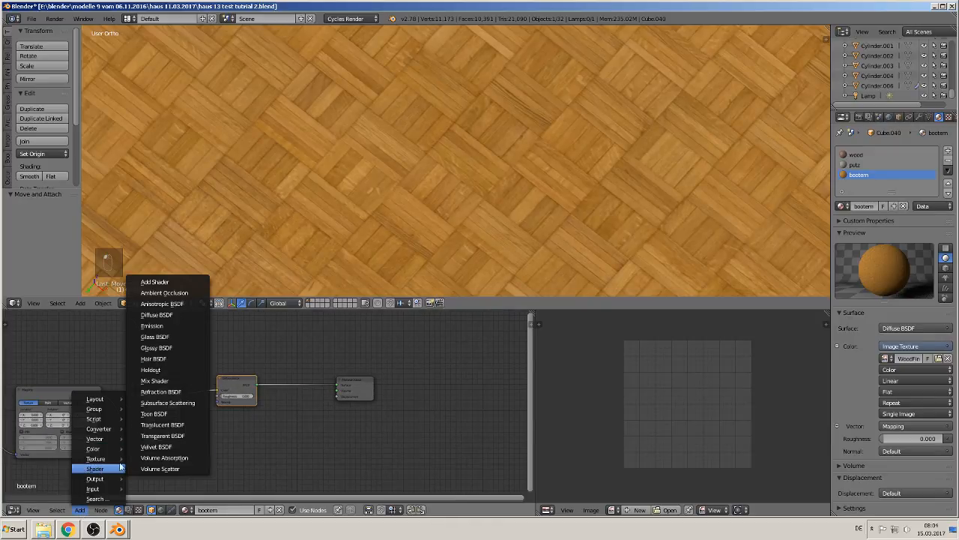
click(171, 347)
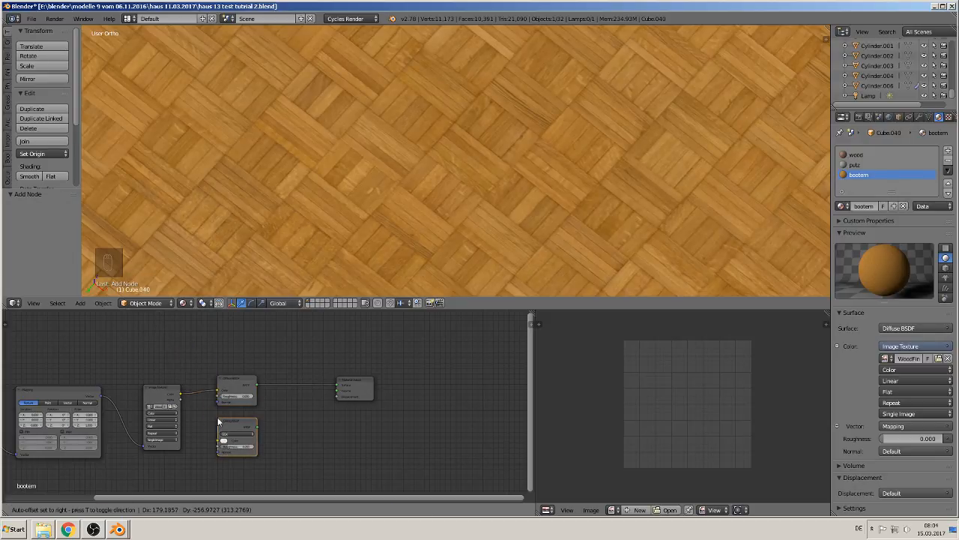
click(218, 421)
- Insert a Mix Shader between Diffuse BSDF and Material Output, and link the Glossy BSDF to its second Shader input
click(80, 510)
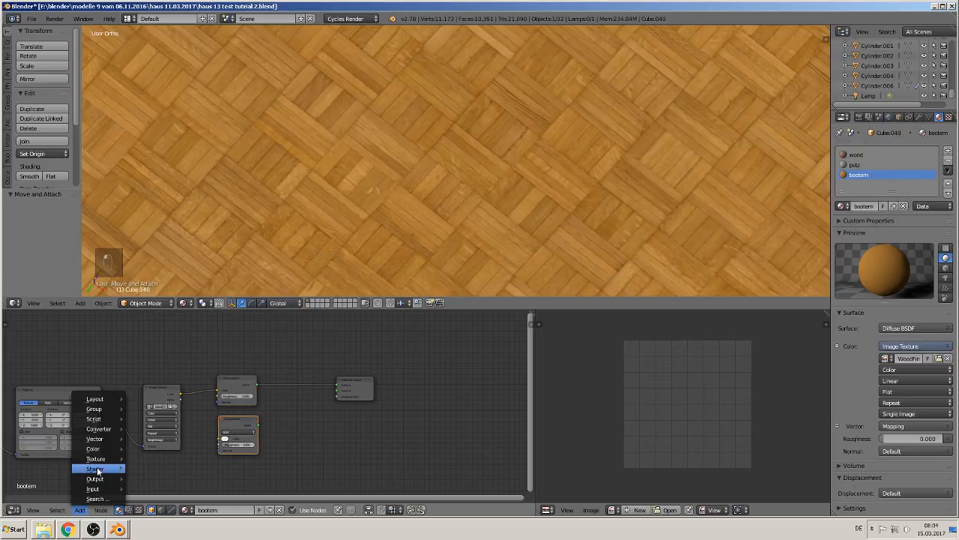
mouse_move(100, 470)
click(174, 381)
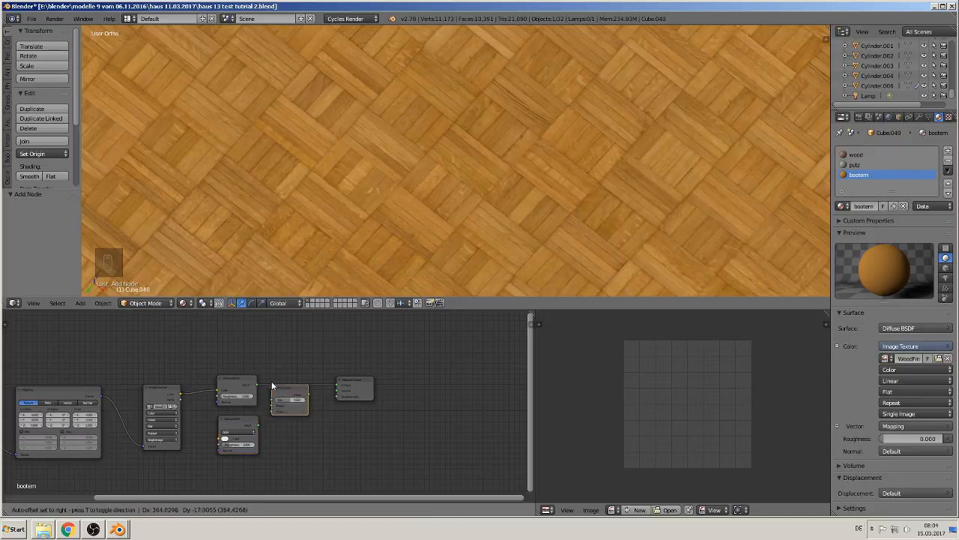
click(287, 373)
scroll(269, 440, up, 2)
drag(255, 439, 293, 395)
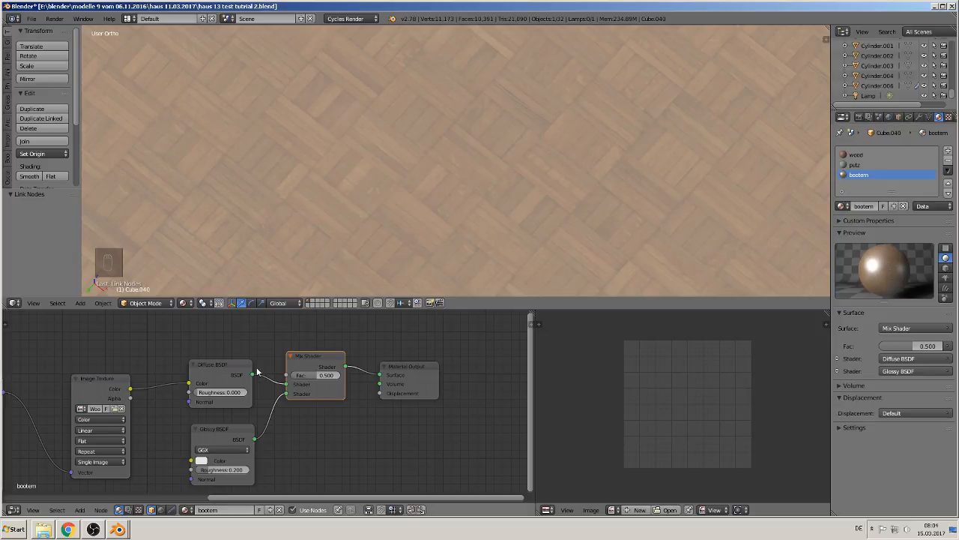
- Link the Image Texture's Color to the Mix Shader's Fac and set the Glossy BSDF roughness to 0.475
drag(130, 389, 298, 378)
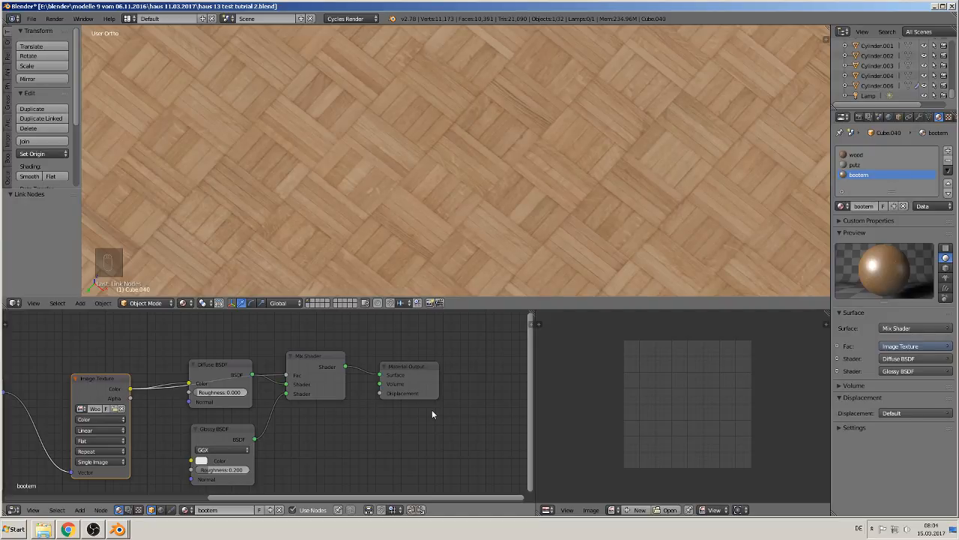
scroll(412, 430, up, 2)
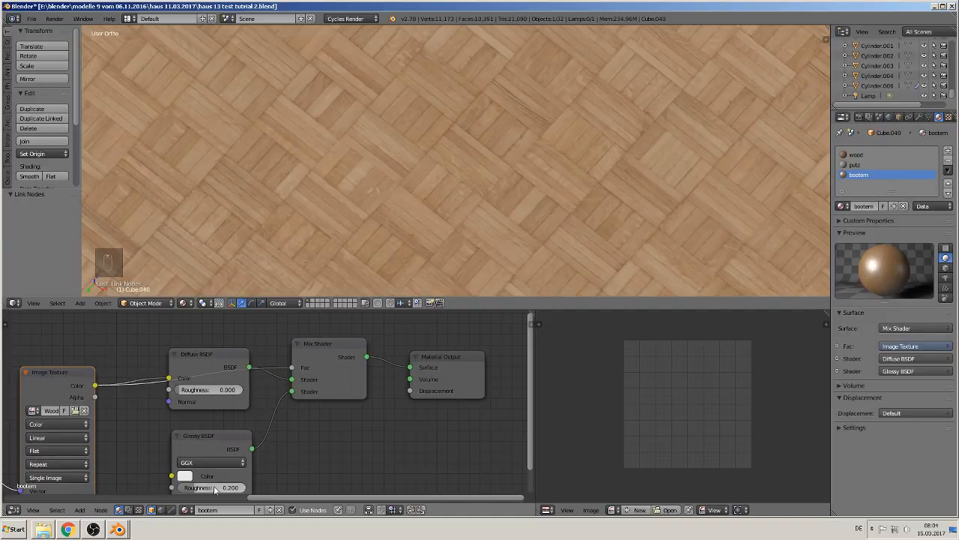
drag(210, 491, 251, 491)
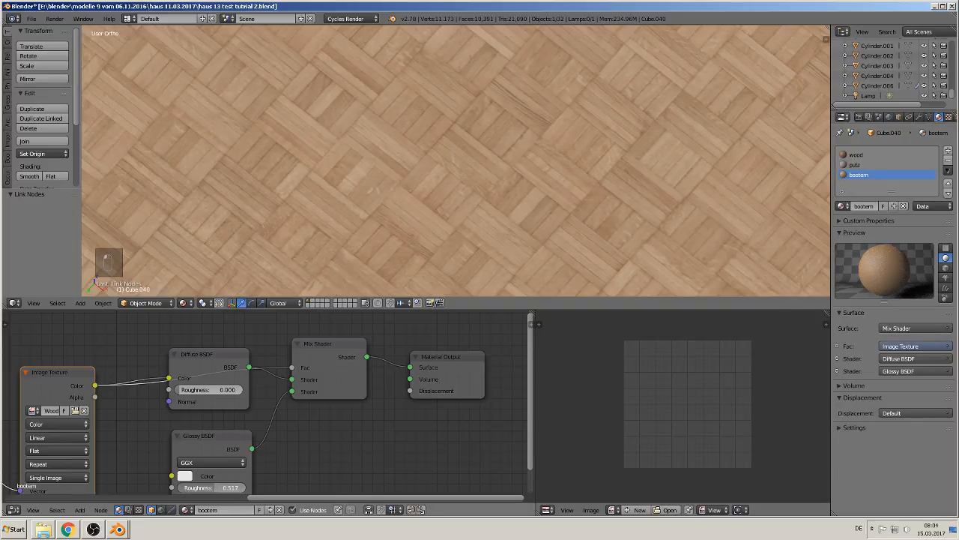
drag(225, 487, 213, 488)
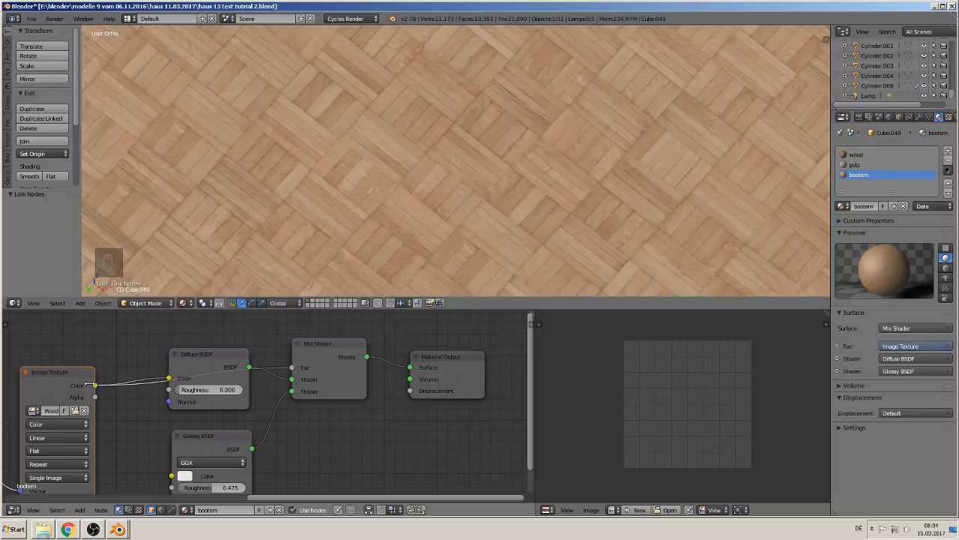
- Link the Image Texture's Color to the Material Output's Displacement and move the Mix Shader node up out of the way
drag(94, 386, 401, 394)
drag(410, 390, 410, 391)
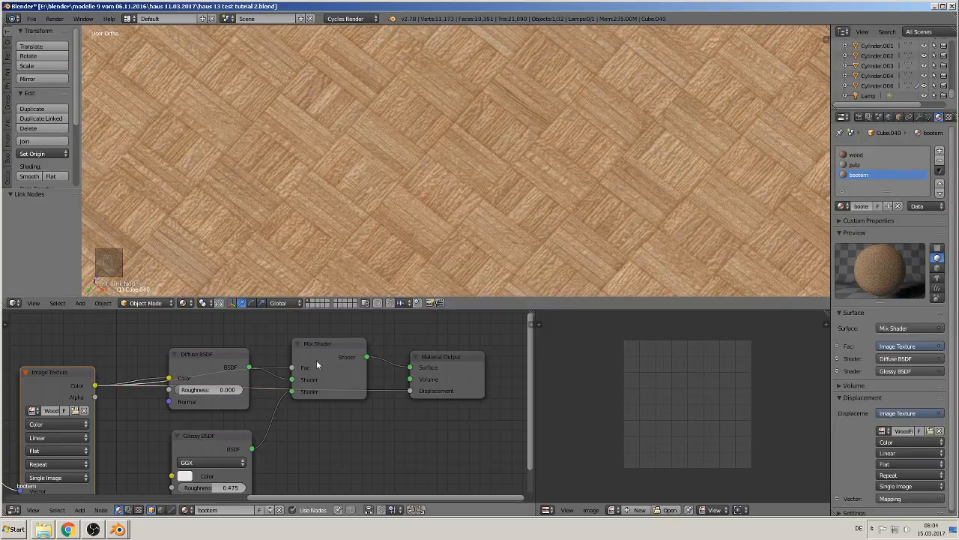
drag(330, 341, 308, 279)
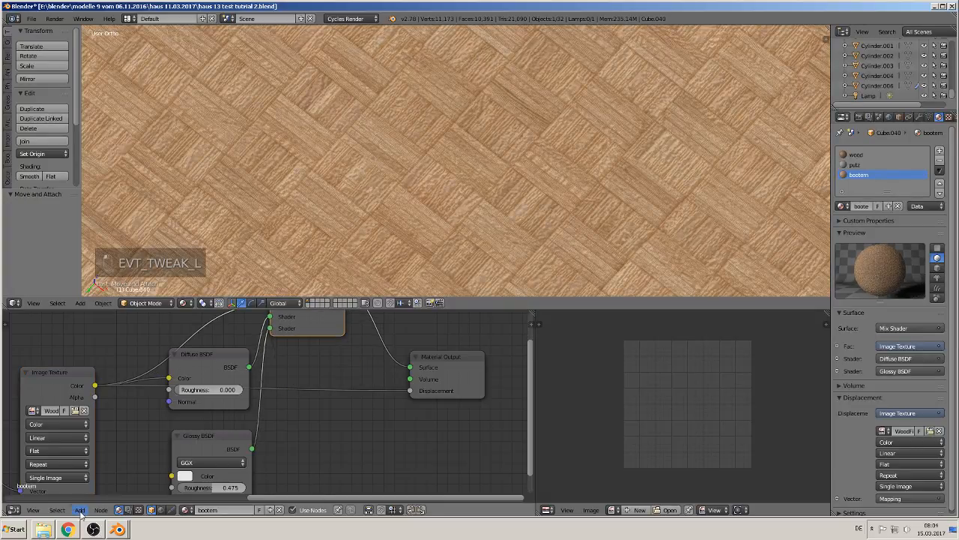
- Insert a Math node set to Multiply between the Image Texture color and the Displacement input of the bootem material
click(80, 510)
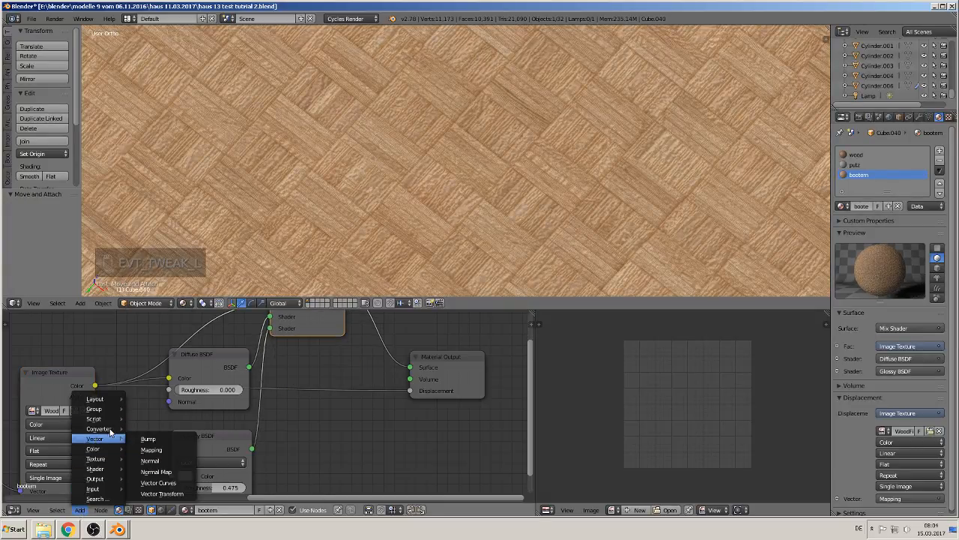
mouse_move(124, 428)
click(174, 365)
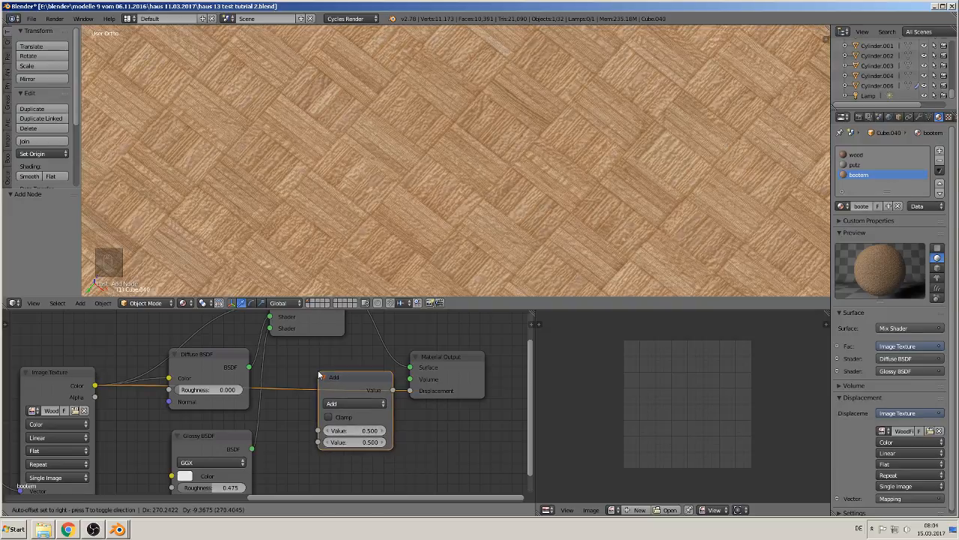
click(330, 390)
click(337, 404)
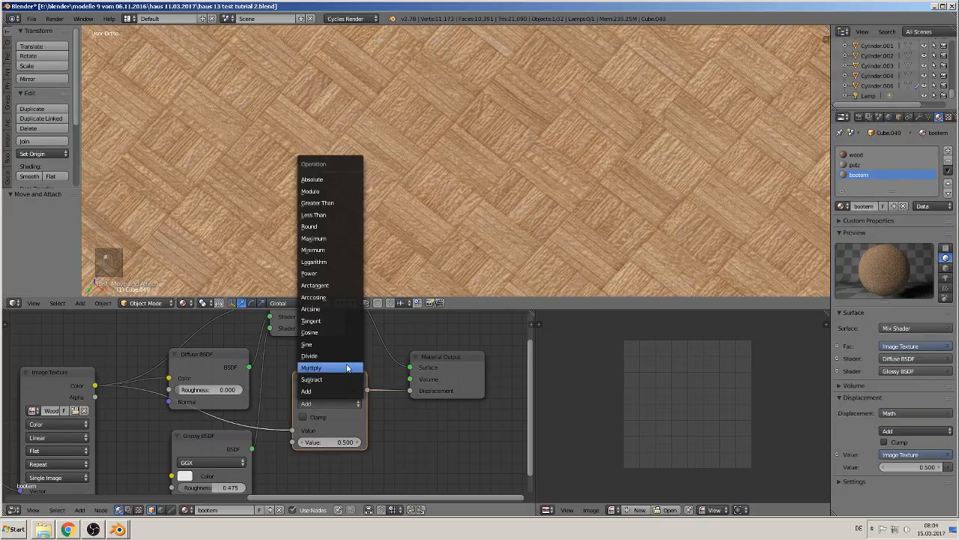
click(348, 367)
- Set the Multiply node's second value to 0.03, check the parquet surface up close, and raise it to 0.05
click(339, 442)
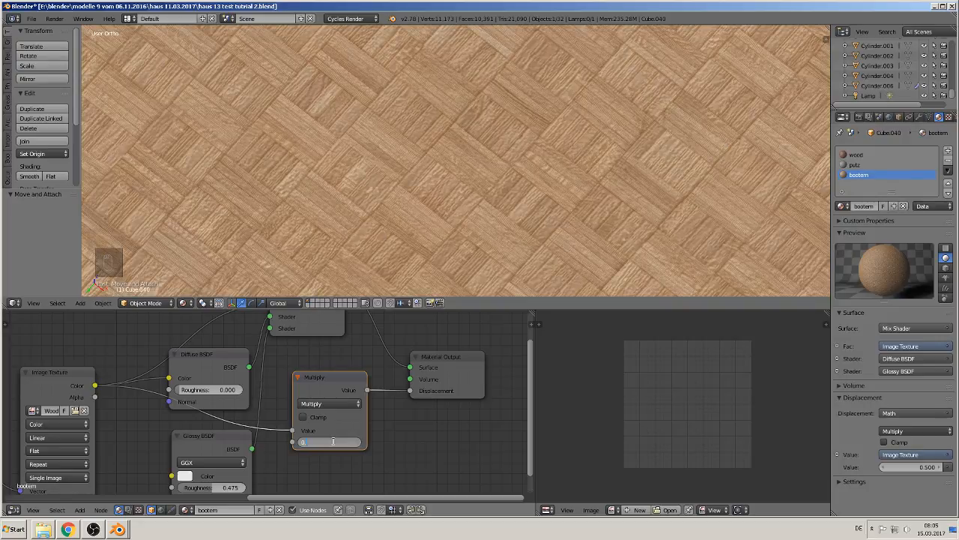
text(0.03)
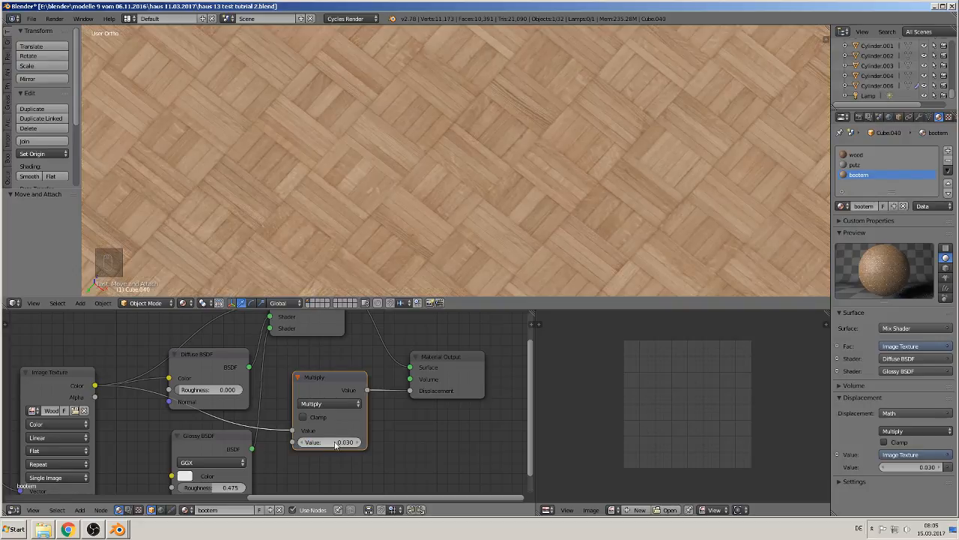
key(Return)
scroll(567, 254, up, 4)
scroll(490, 248, down, 5)
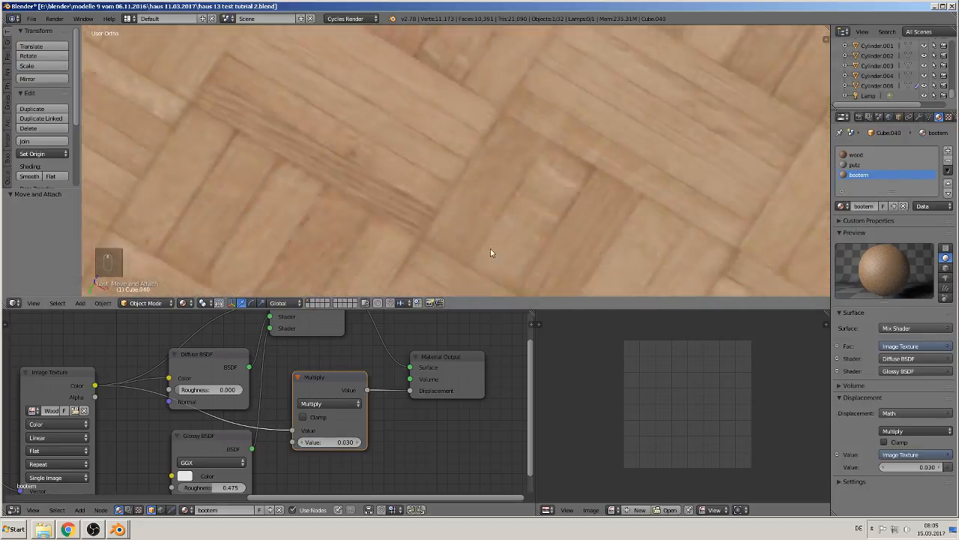
click(345, 443)
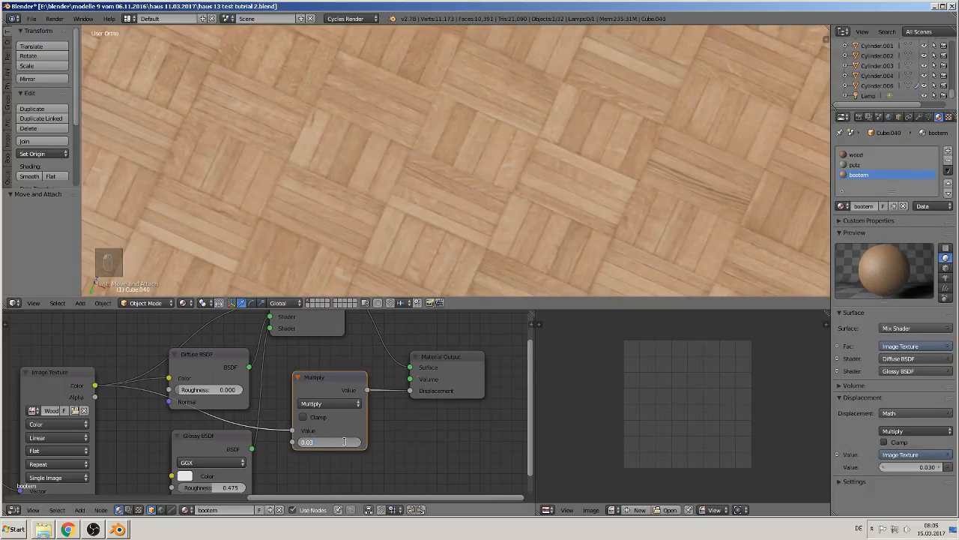
key(Return)
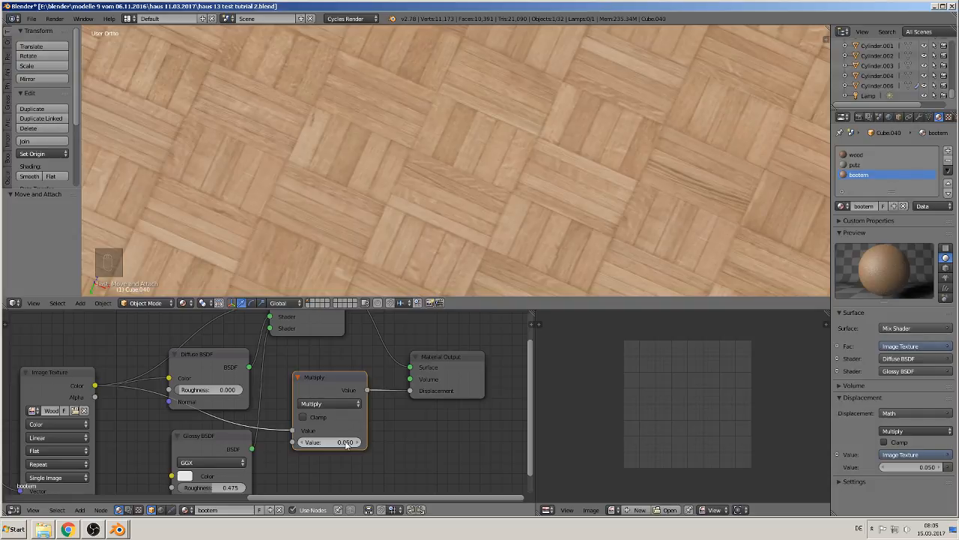
- Open the front bay's timber frame for mesh editing in wireframe view and select its upper floor face
scroll(599, 213, down, 10)
middle_drag(555, 243, 516, 88)
scroll(442, 151, up, 3)
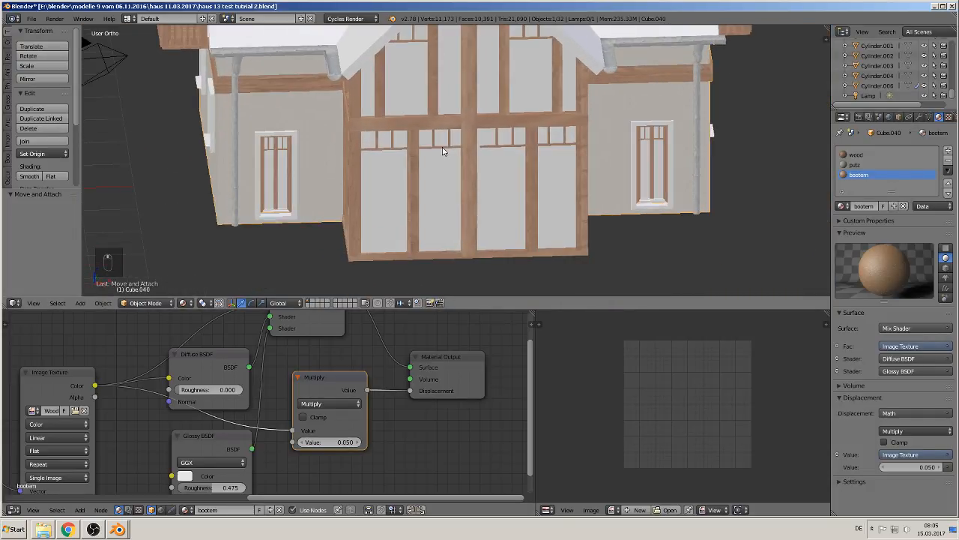
scroll(442, 151, up, 4)
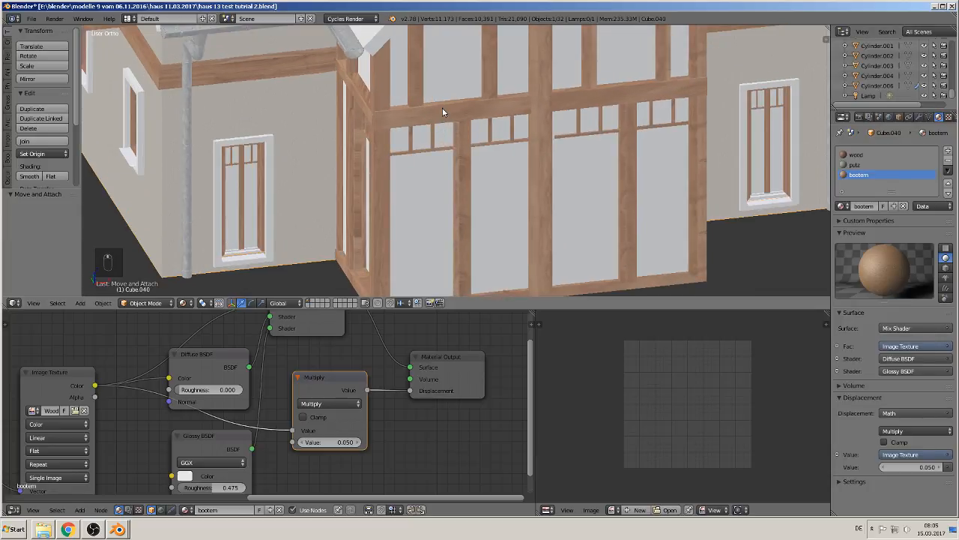
right_click(475, 100)
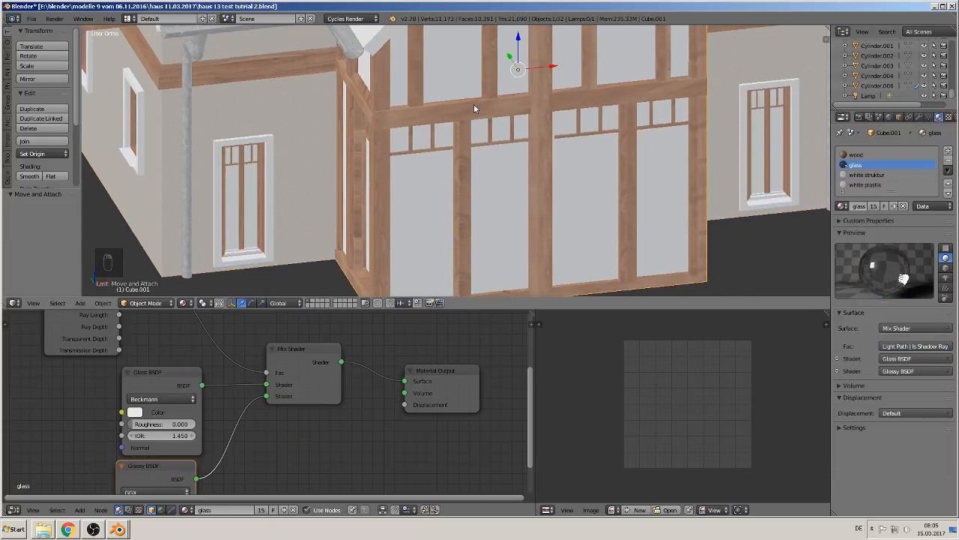
key(u)
key(Tab)
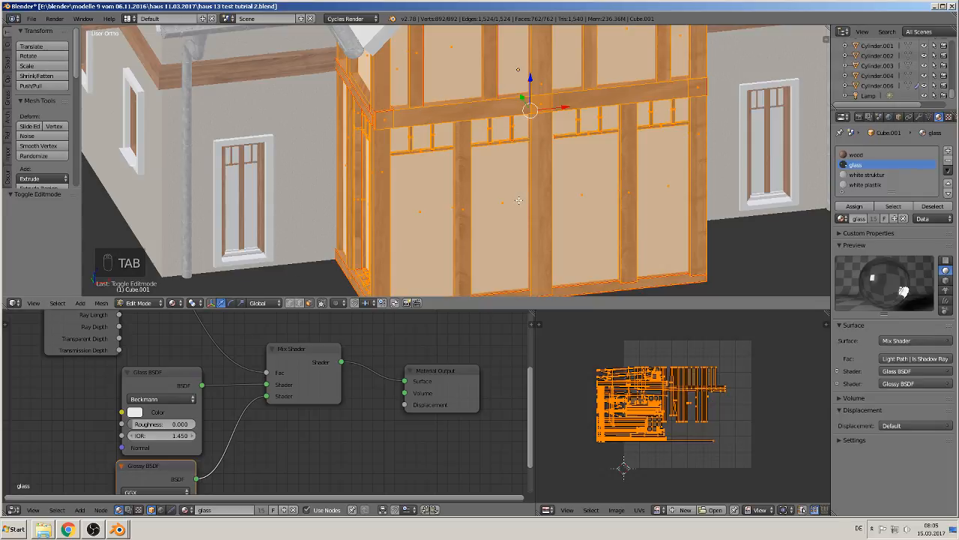
key(z)
middle_drag(539, 198, 423, 72)
right_click(486, 78)
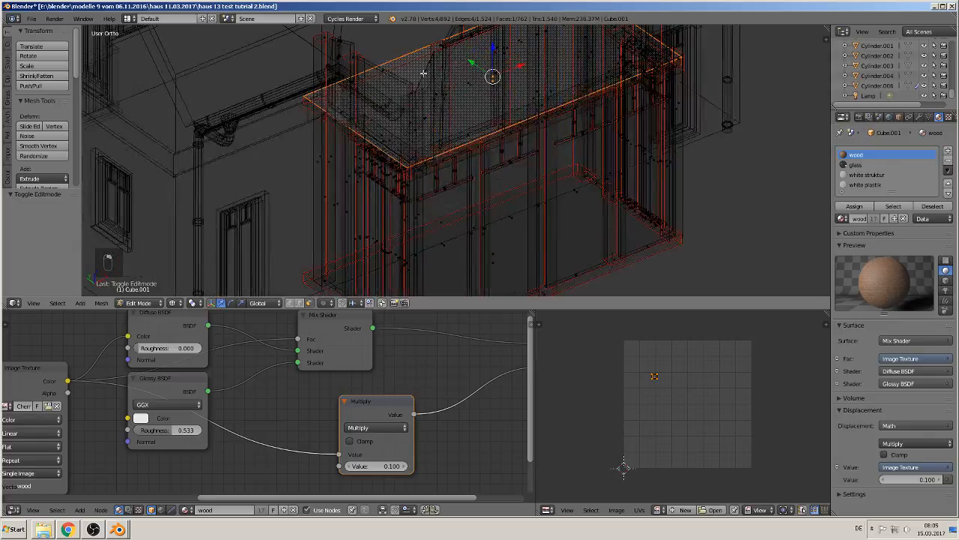
- Add a material slot with the existing bootem material to the bay frame and assign it to the selected upper floor face
click(856, 207)
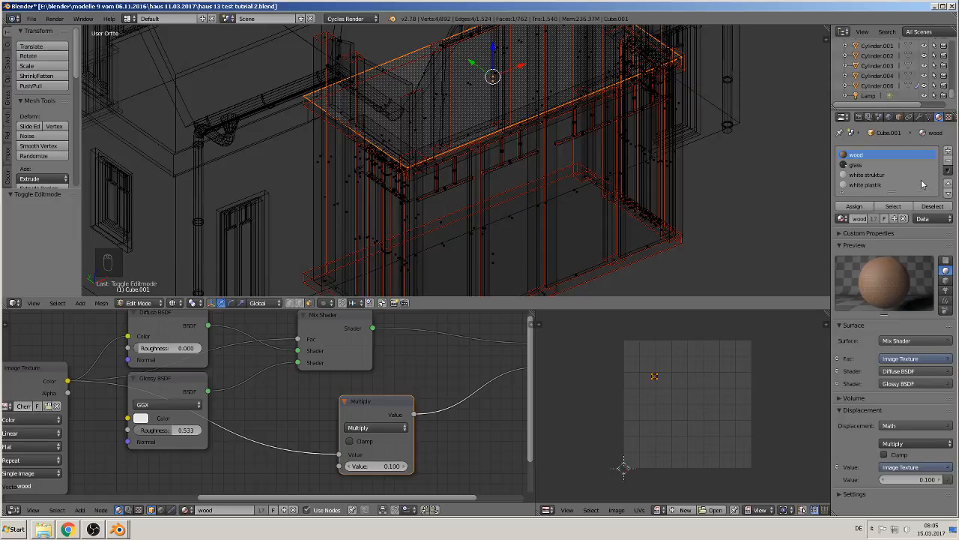
click(948, 150)
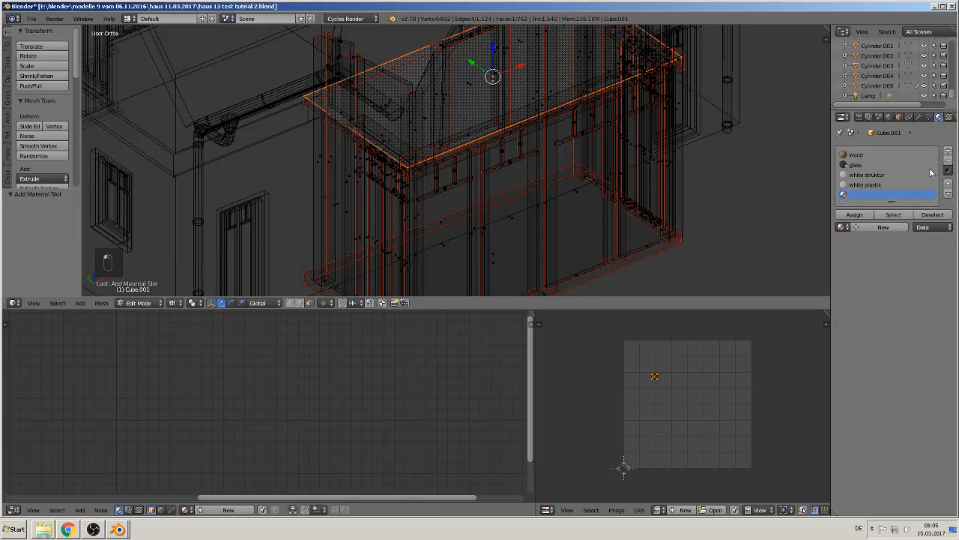
click(842, 226)
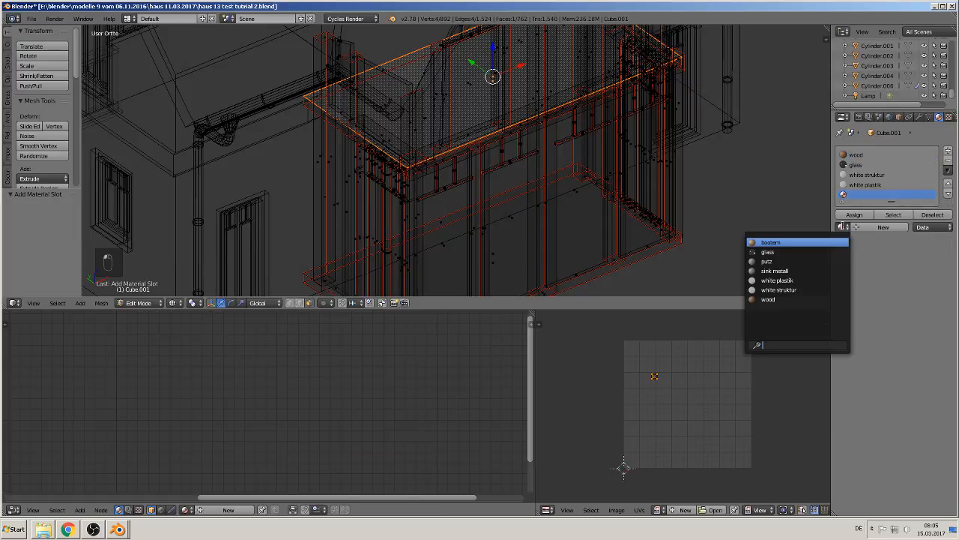
click(801, 243)
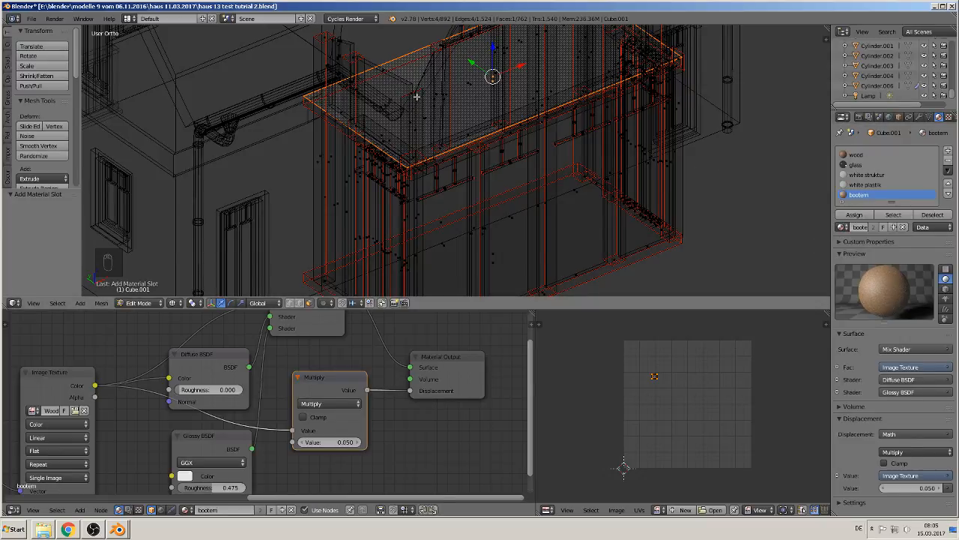
click(854, 215)
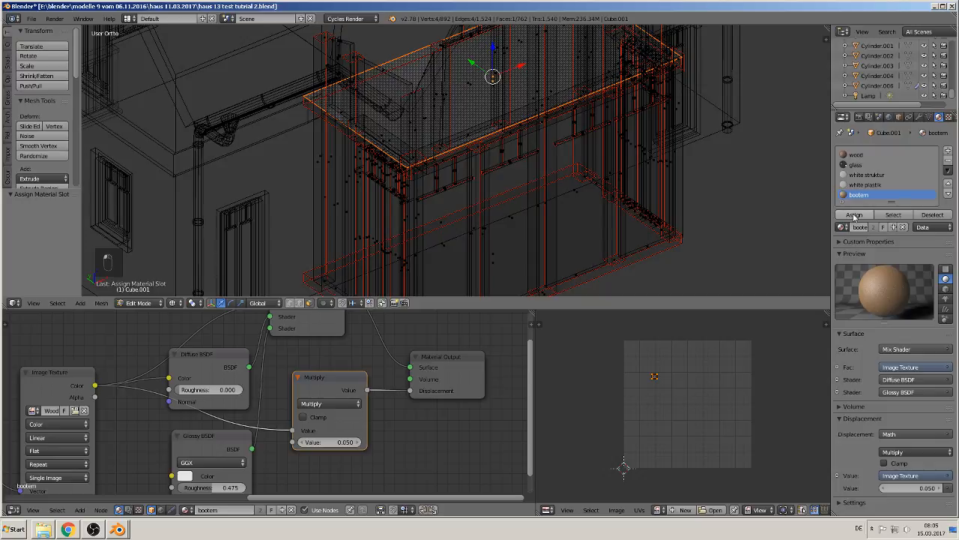
- Assign the bootem material to the bay frame's bottom floor face
right_click(518, 254)
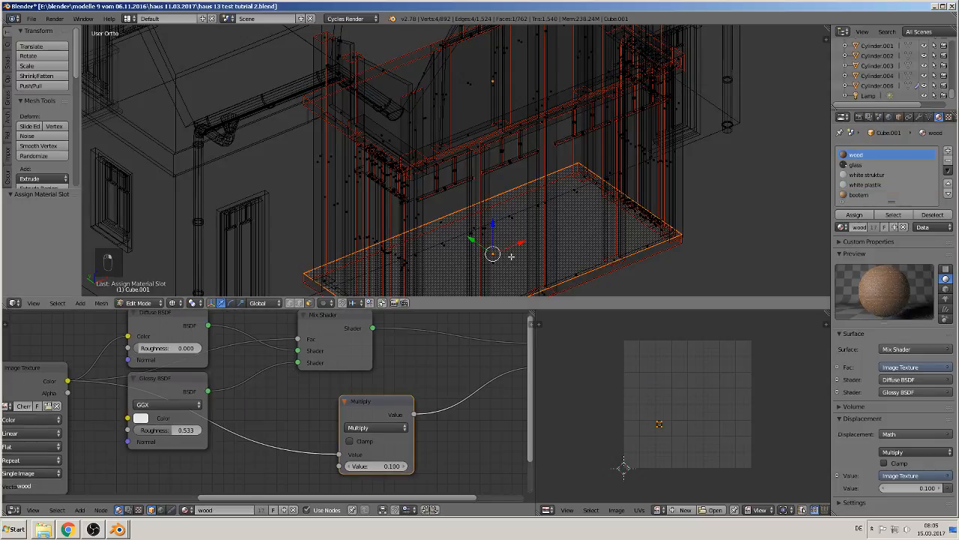
click(859, 195)
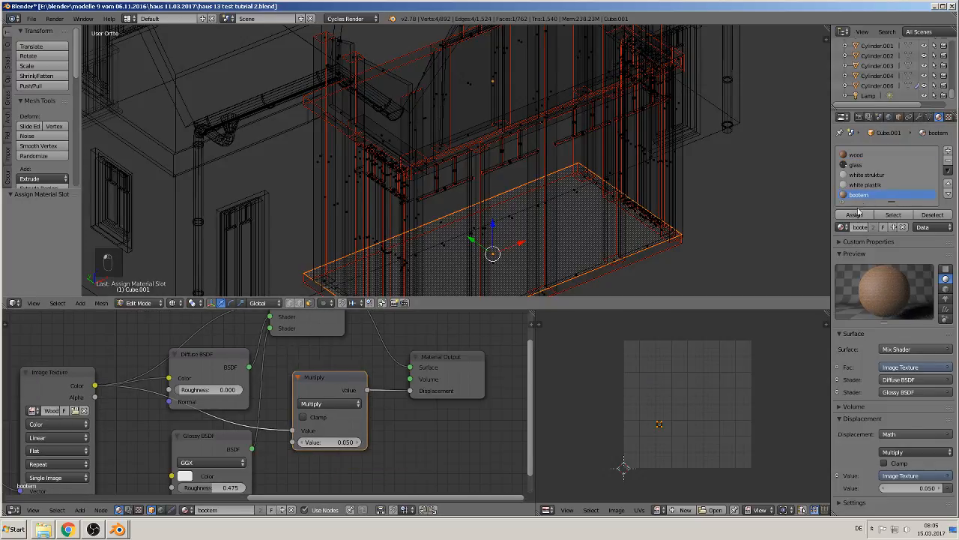
click(854, 214)
- Return the bay frame to Object Mode and switch the viewport shading from wireframe to Material
scroll(629, 238, down, 5)
middle_drag(567, 208, 538, 199)
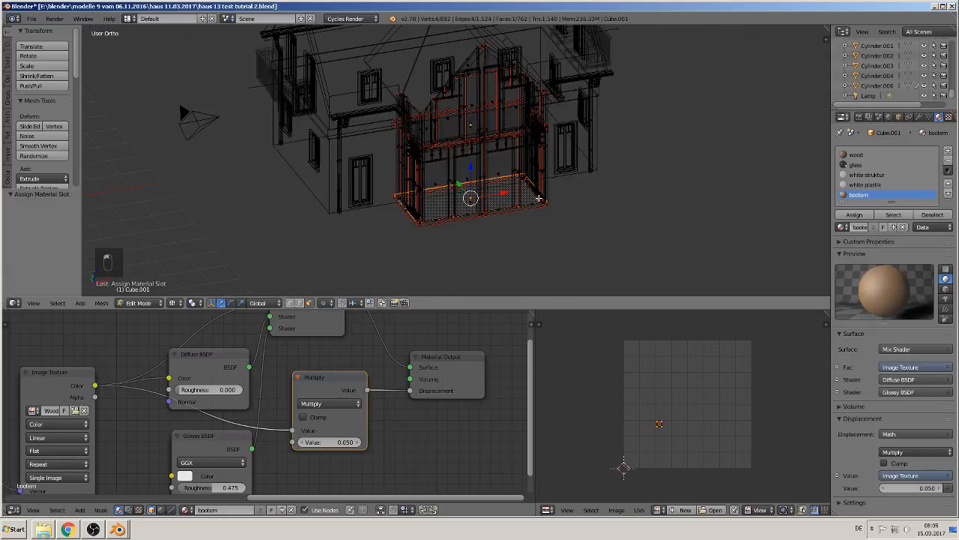
scroll(511, 169, up, 2)
key(Tab)
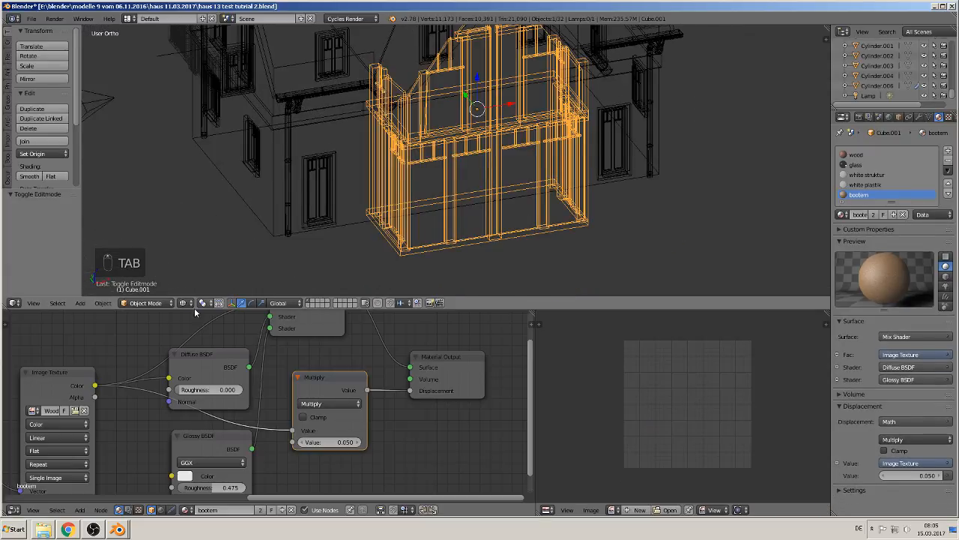
click(182, 303)
click(209, 248)
scroll(207, 249, down, 5)
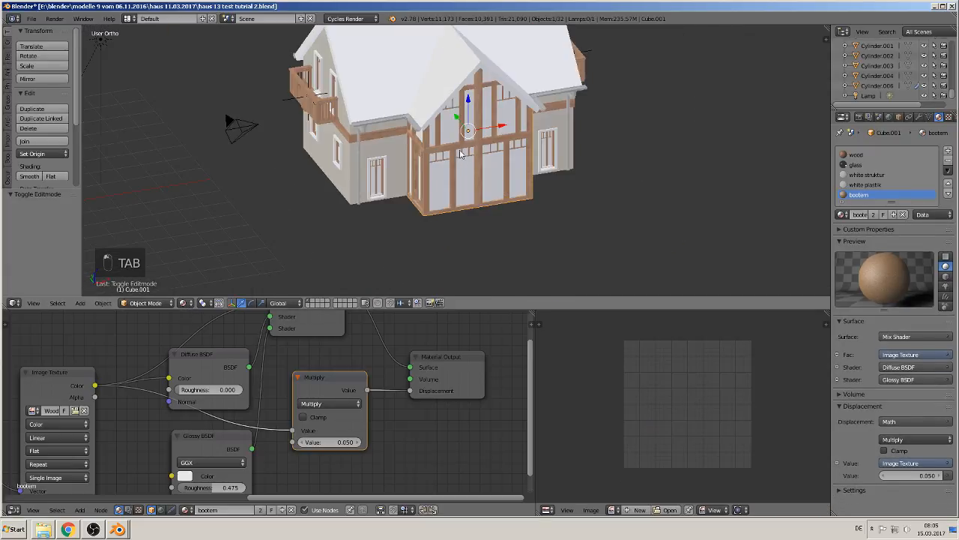
- Save the house project under its current file name
click(32, 18)
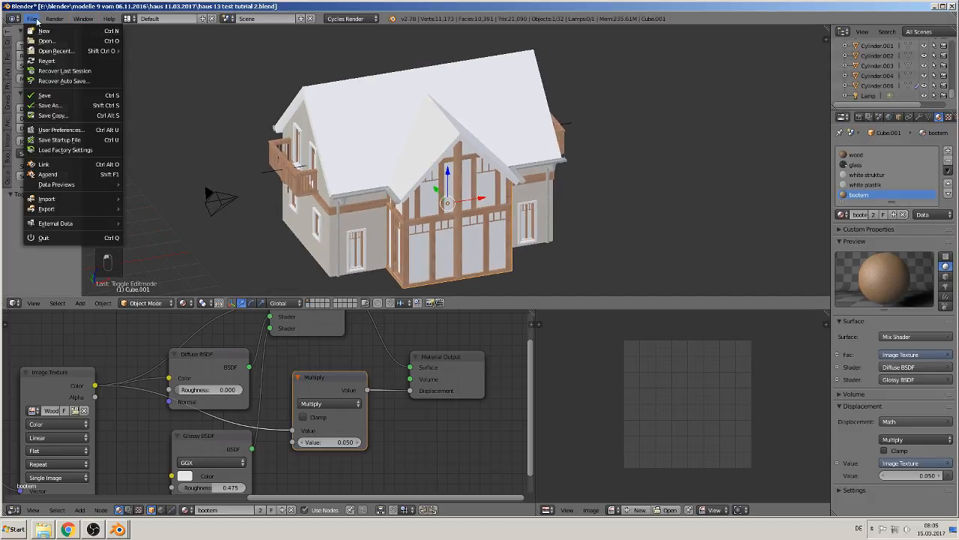
click(38, 95)
scroll(344, 146, up, 2)
scroll(400, 148, down, 1)
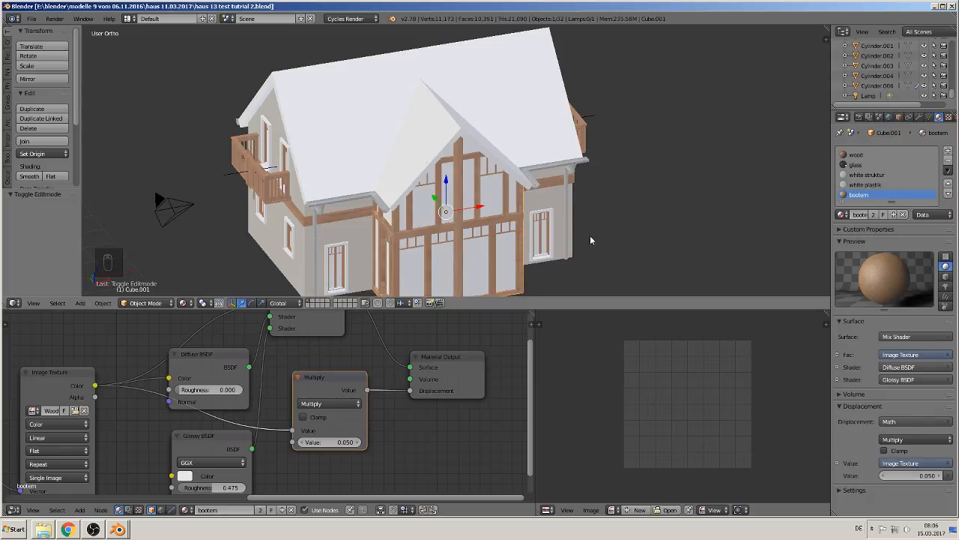
scroll(590, 238, down, 3)
middle_drag(586, 242, 542, 242)
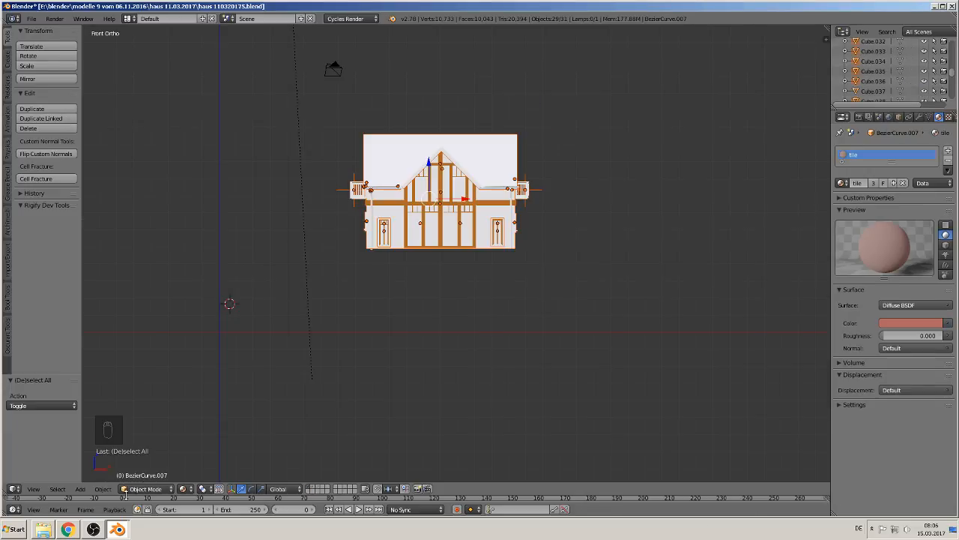
scroll(242, 377, down, 6)
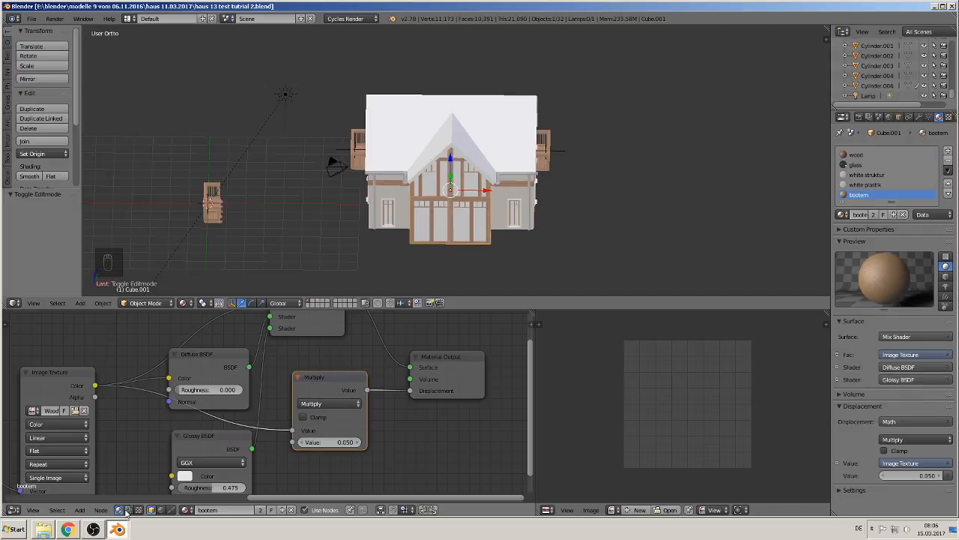
scroll(298, 229, down, 4)
middle_drag(298, 230, 318, 237)
scroll(321, 237, up, 1)
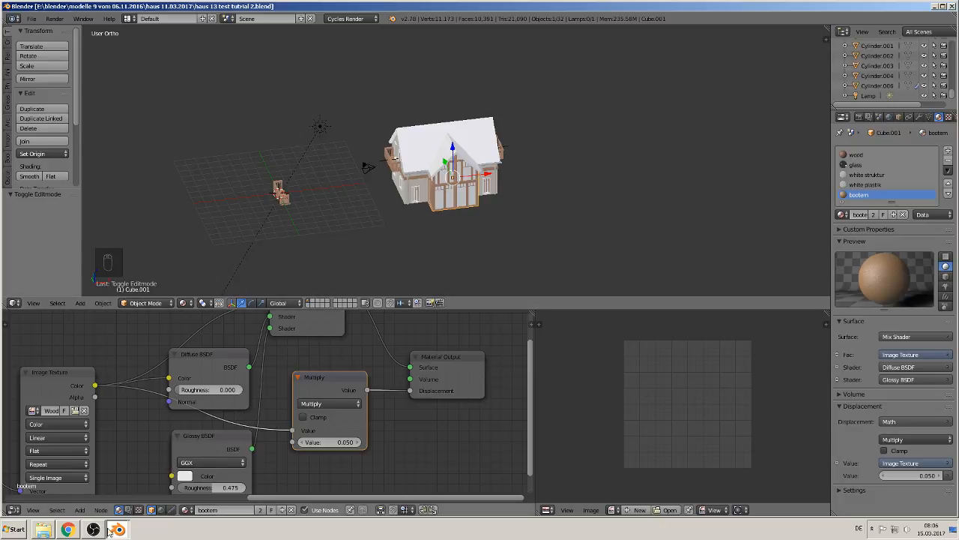
- Switch to the other Blender window containing haus 110320175.blend
click(118, 530)
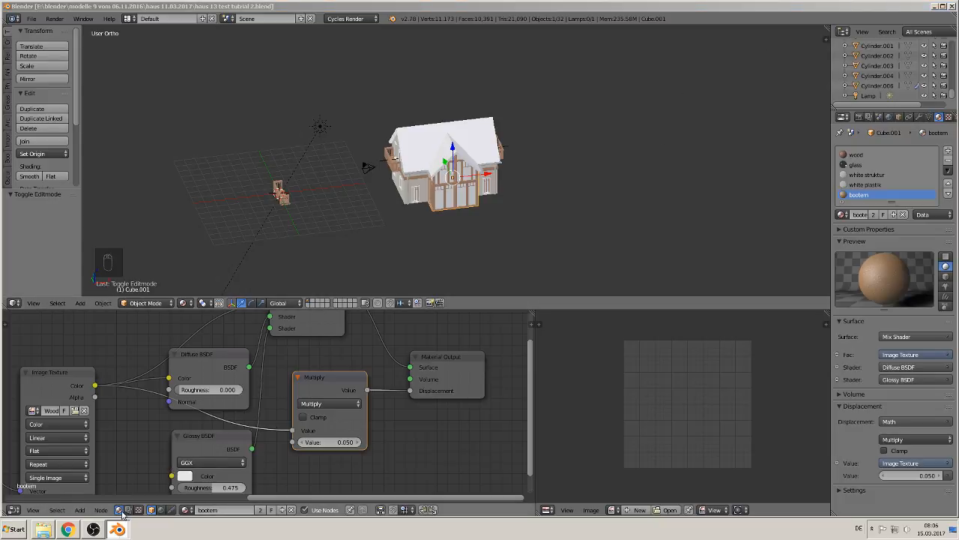
click(123, 514)
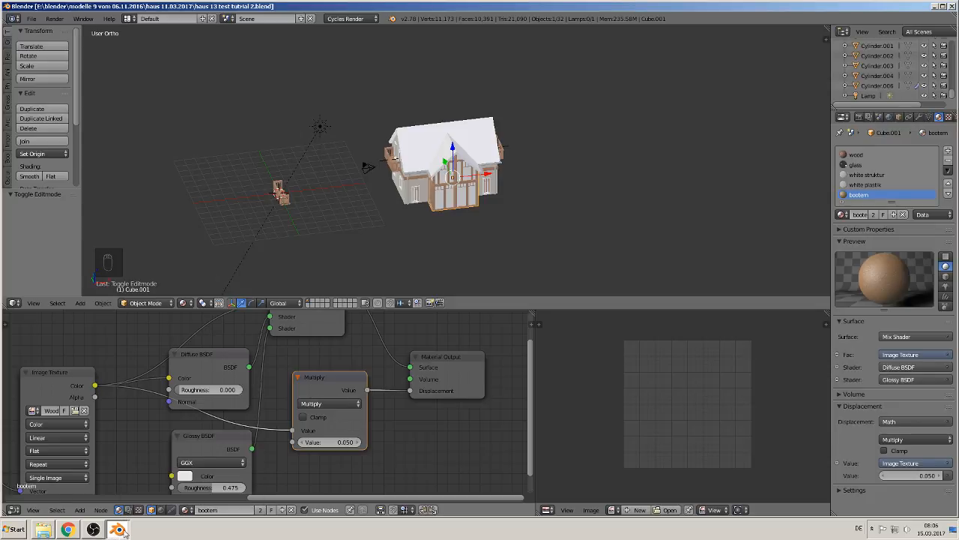
click(124, 530)
click(121, 498)
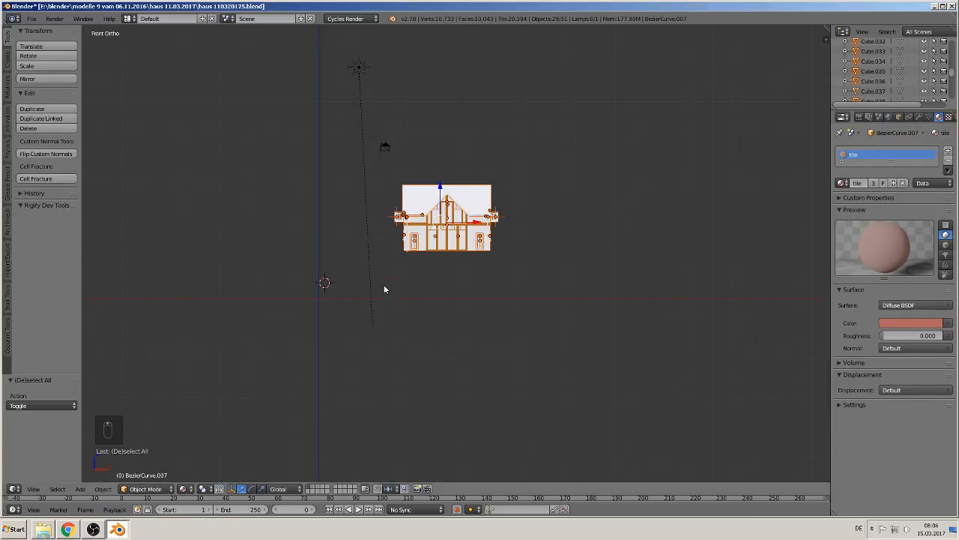
- Show only the layer with the tiled roof, examine it from several angles, and display the layer with the flat tile field
scroll(382, 293, up, 3)
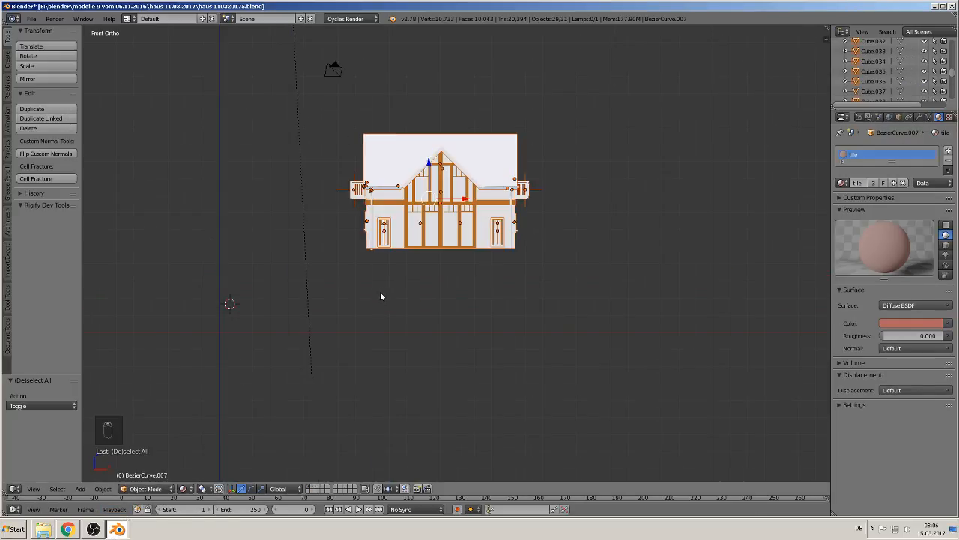
click(318, 486)
middle_drag(349, 449, 426, 272)
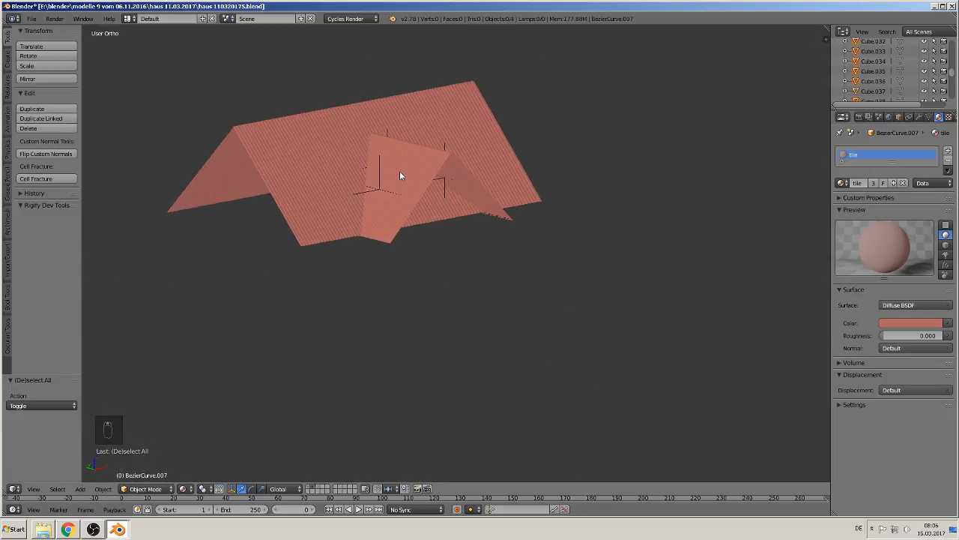
middle_drag(400, 171, 373, 227)
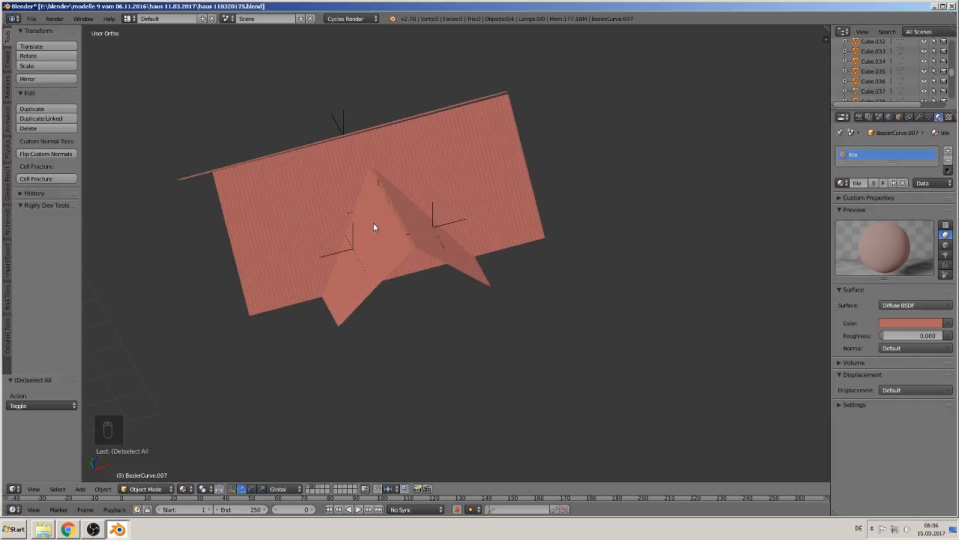
click(320, 489)
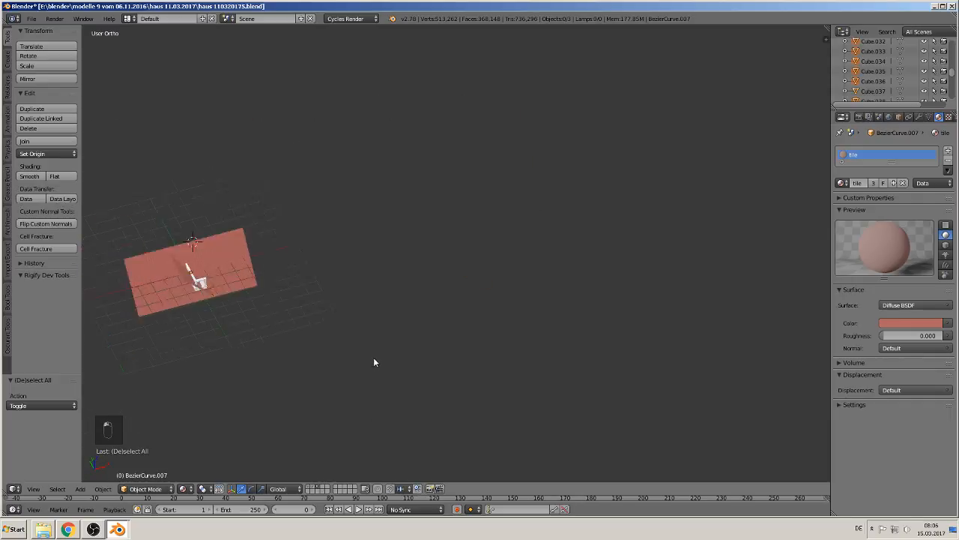
- Delete the small white object standing on the flat tile field
shift+middle_drag(295, 289, 396, 274)
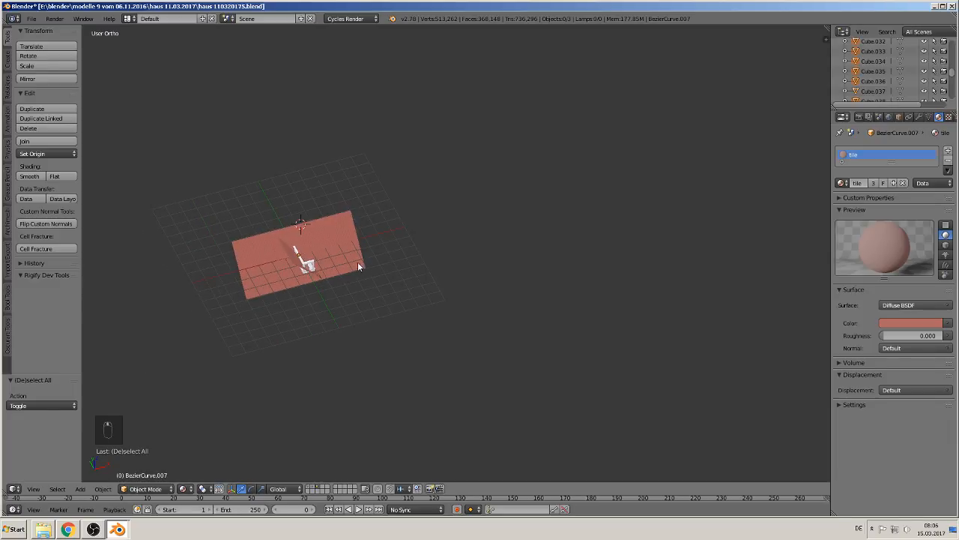
right_click(308, 262)
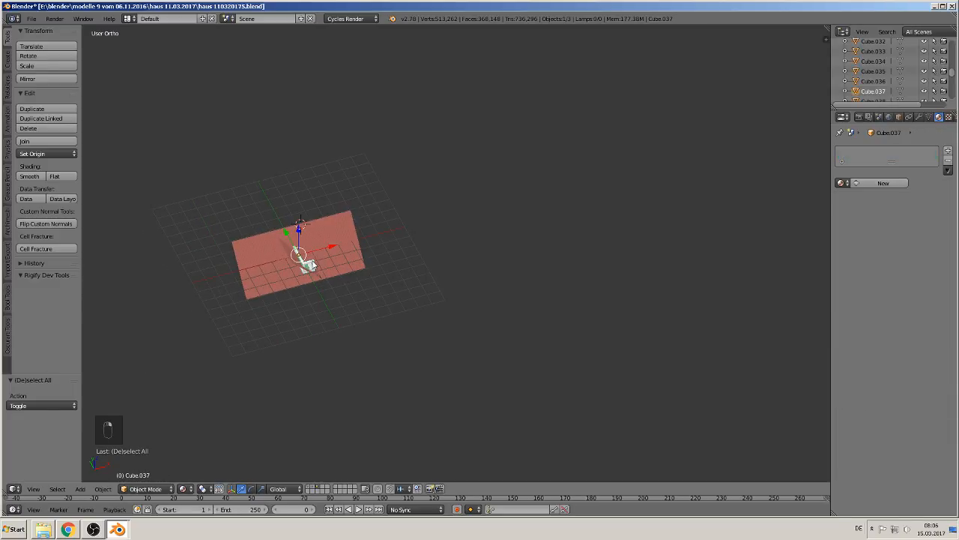
key(x)
click(307, 262)
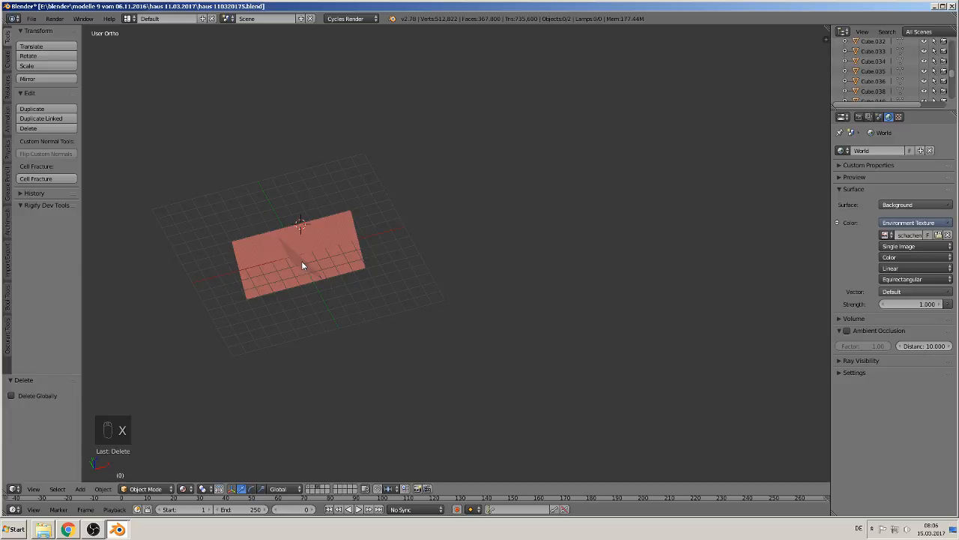
- Move the flat tile field to the second layer and display that layer
right_click(308, 243)
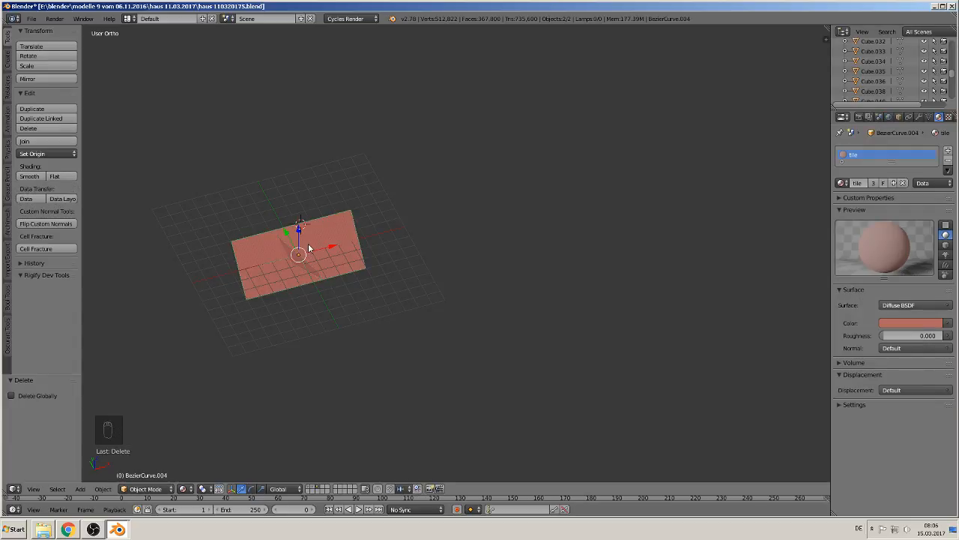
key(m)
click(400, 263)
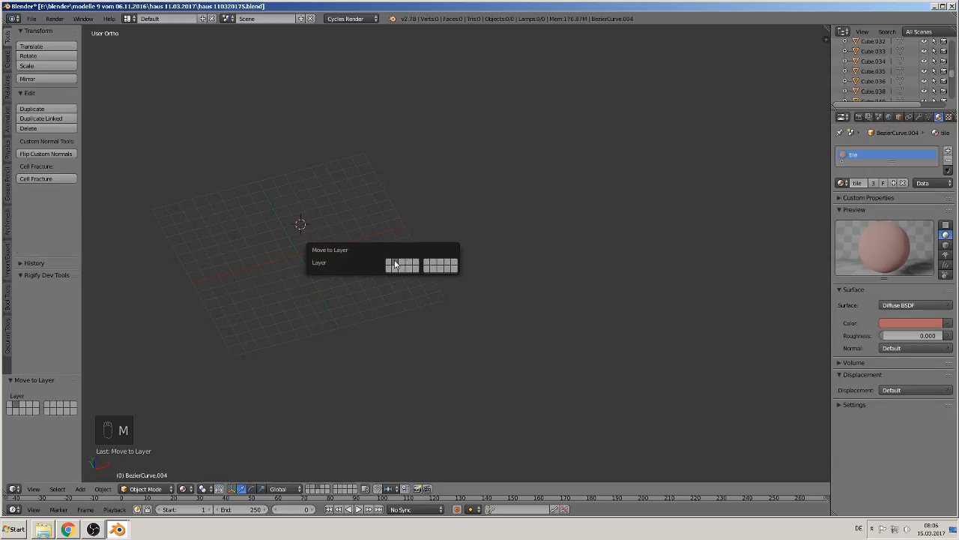
click(318, 488)
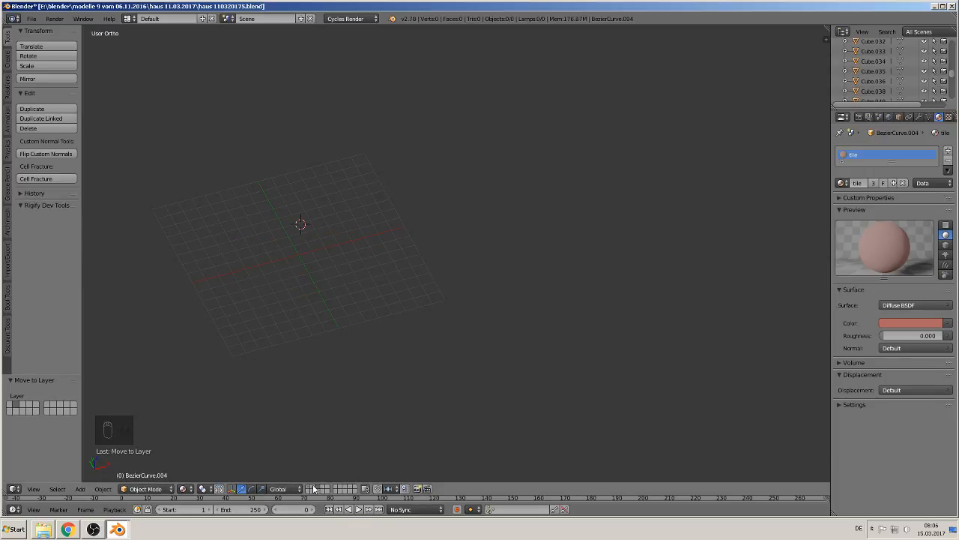
- Select the flat tile field together with all tiled roof parts and copy them
scroll(391, 395, up, 2)
middle_drag(538, 281, 449, 263)
key(a)
key(b)
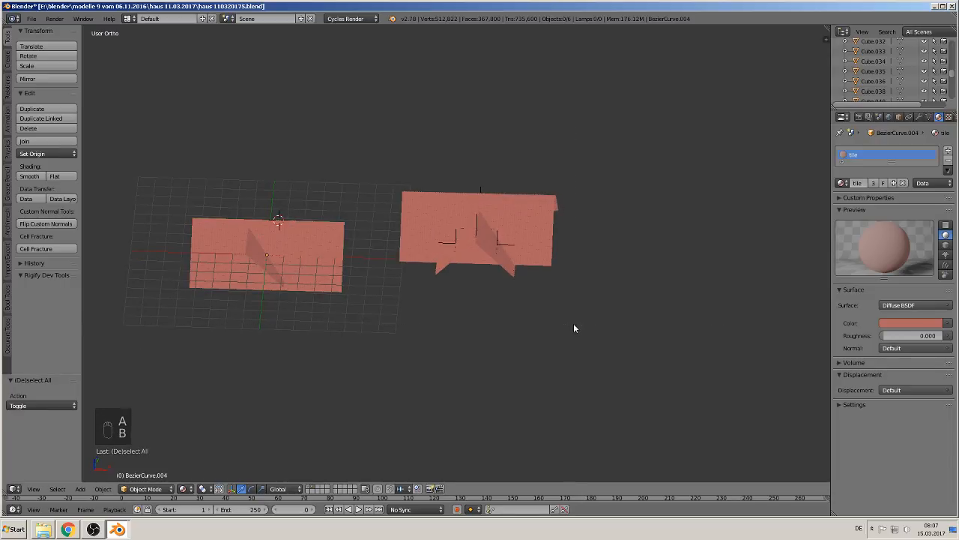
drag(574, 323, 120, 156)
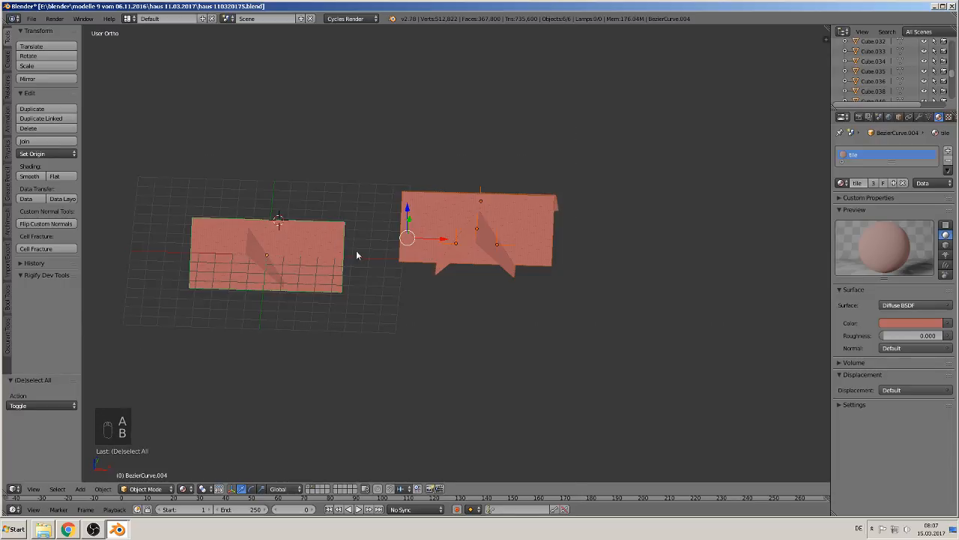
key(ctrl+c)
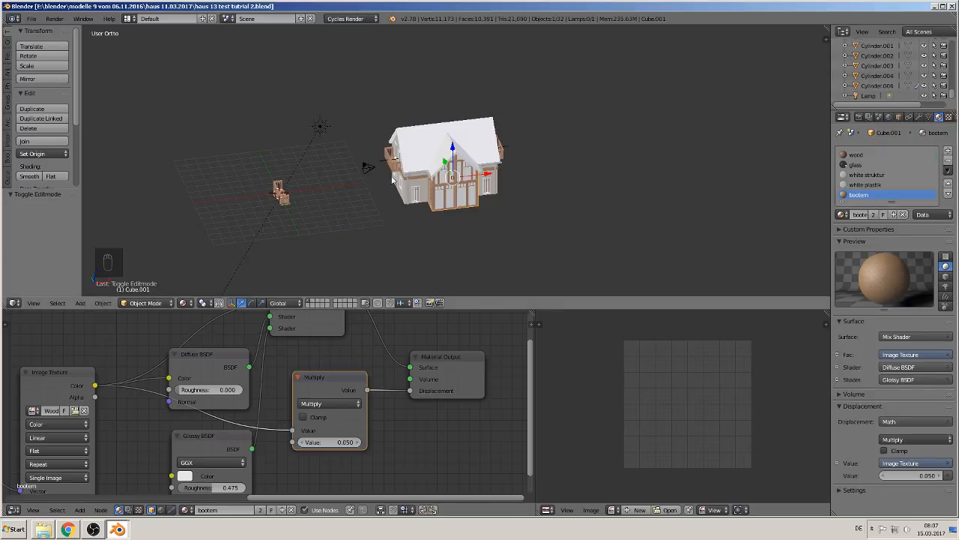
- Switch to the Blender window with haus 13 test tutrial 2.blend, paste the copied roof parts there, and save the file
scroll(344, 223, up, 3)
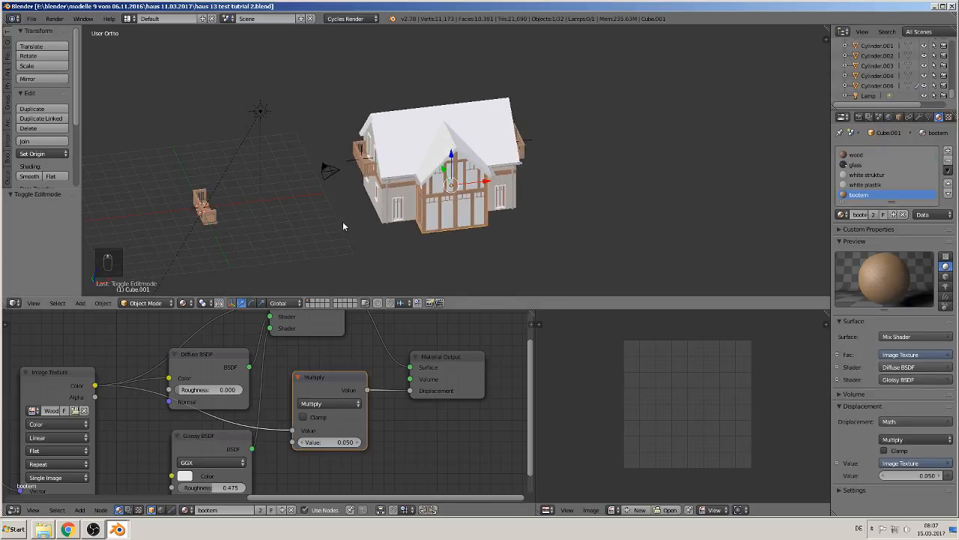
key(ctrl+v)
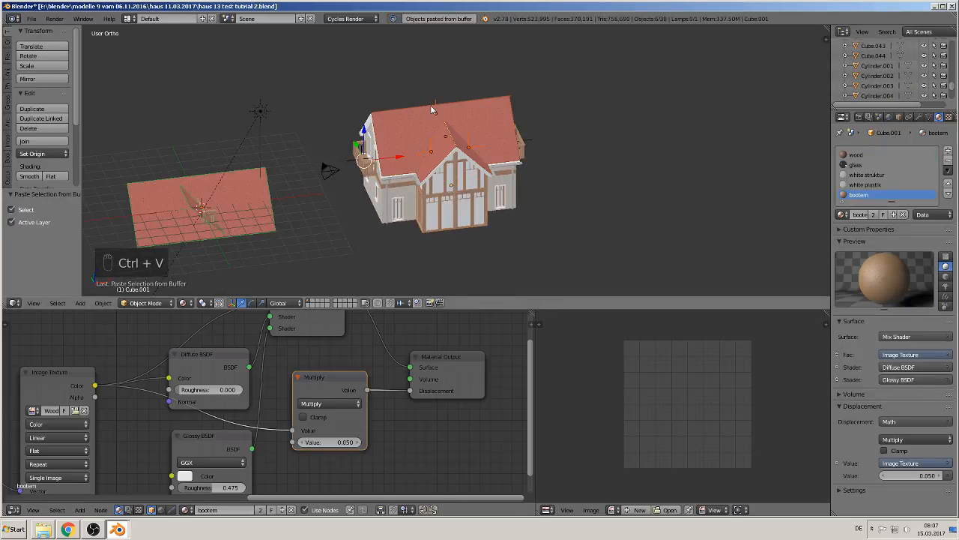
scroll(424, 199, up, 5)
middle_drag(407, 207, 503, 173)
scroll(416, 201, down, 3)
scroll(442, 194, down, 2)
scroll(440, 193, up, 3)
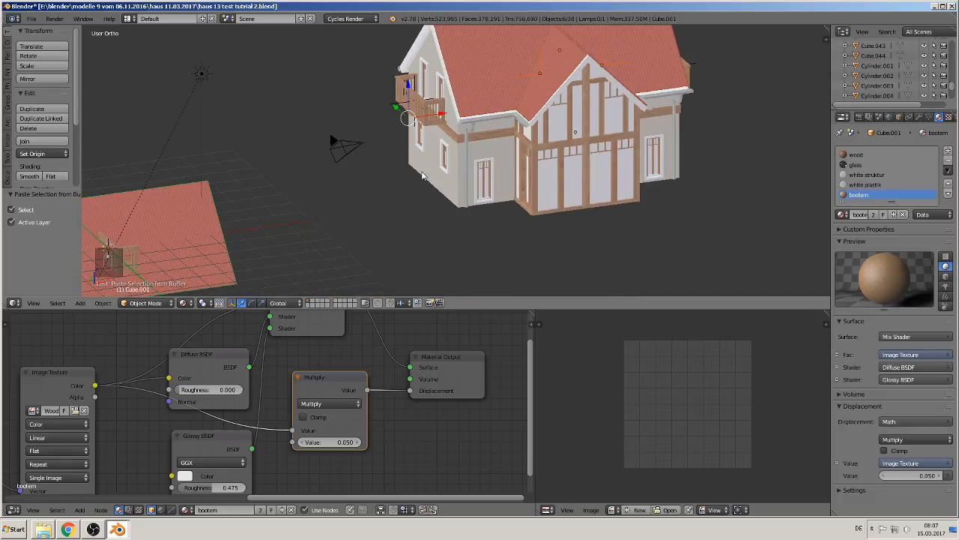
key(a)
click(31, 18)
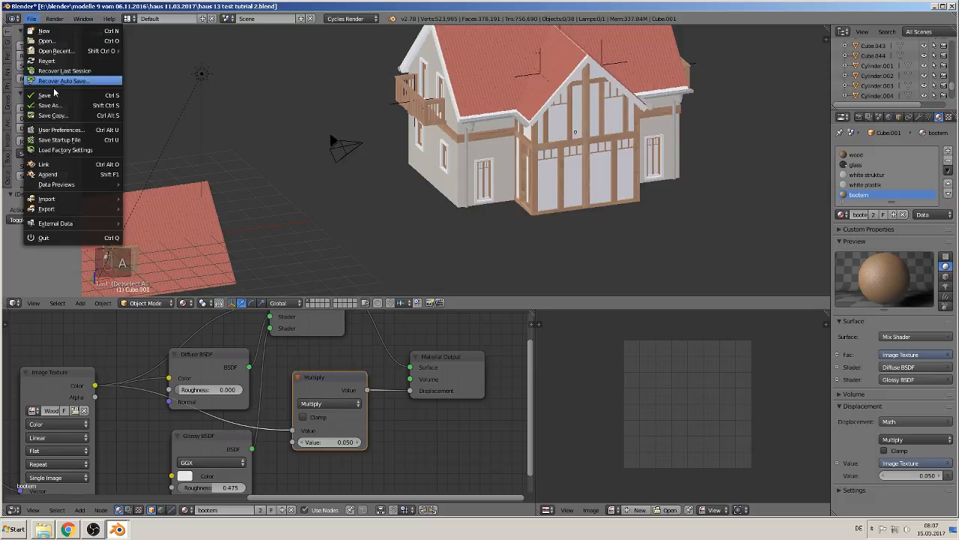
- Select the flat tile field and move its tile material's Diffuse BSDF node farther away from the Material Output node
scroll(460, 90, up, 7)
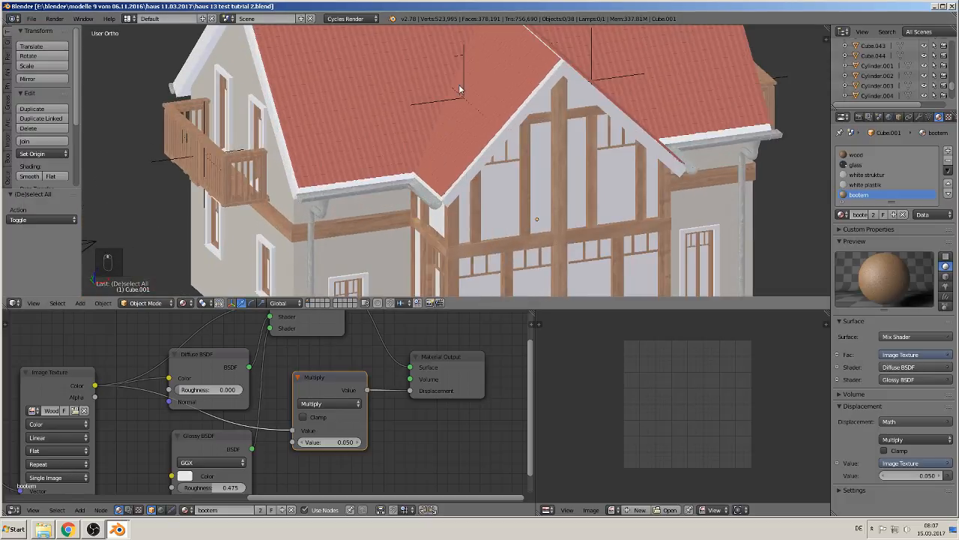
right_drag(461, 90, 476, 167)
right_click(399, 181)
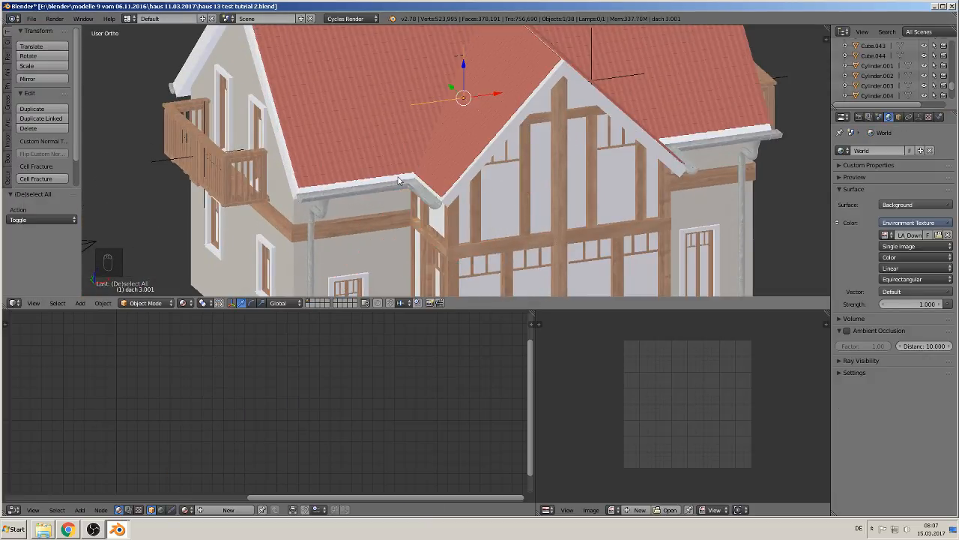
scroll(399, 180, down, 3)
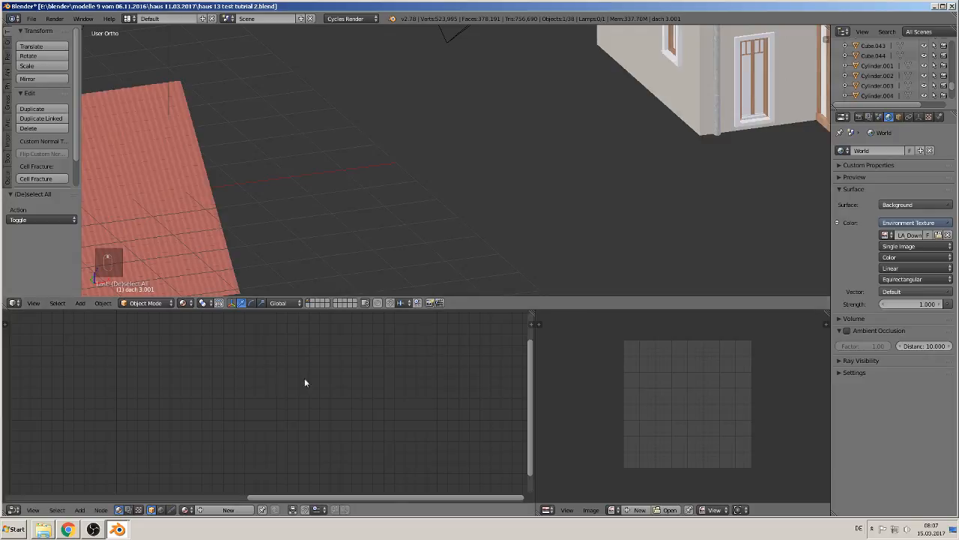
right_click(192, 173)
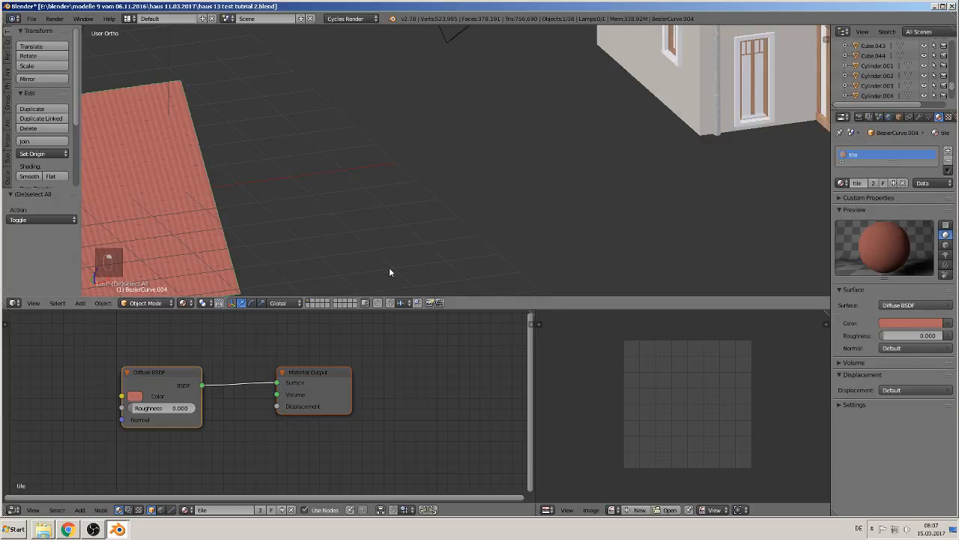
scroll(225, 434, up, 2)
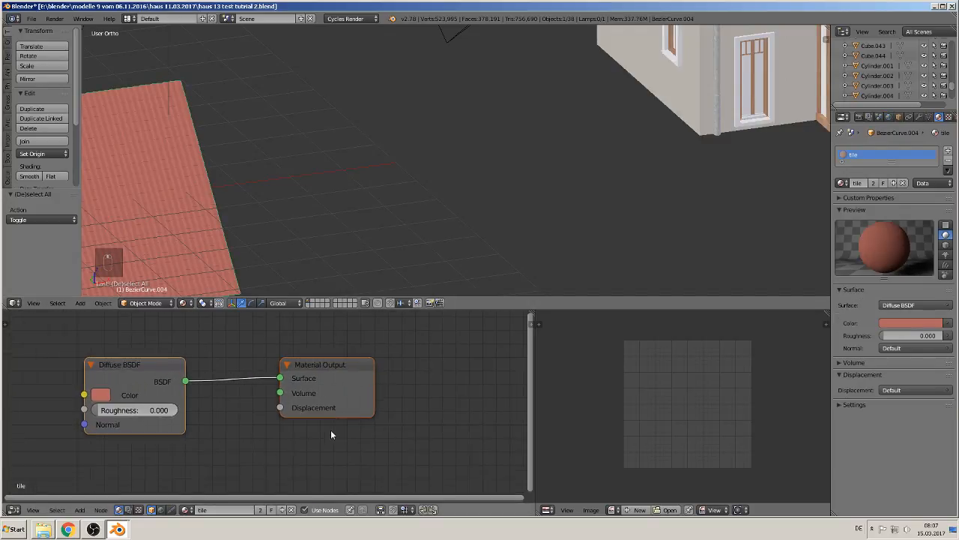
scroll(331, 435, down, 4)
middle_drag(332, 436, 399, 439)
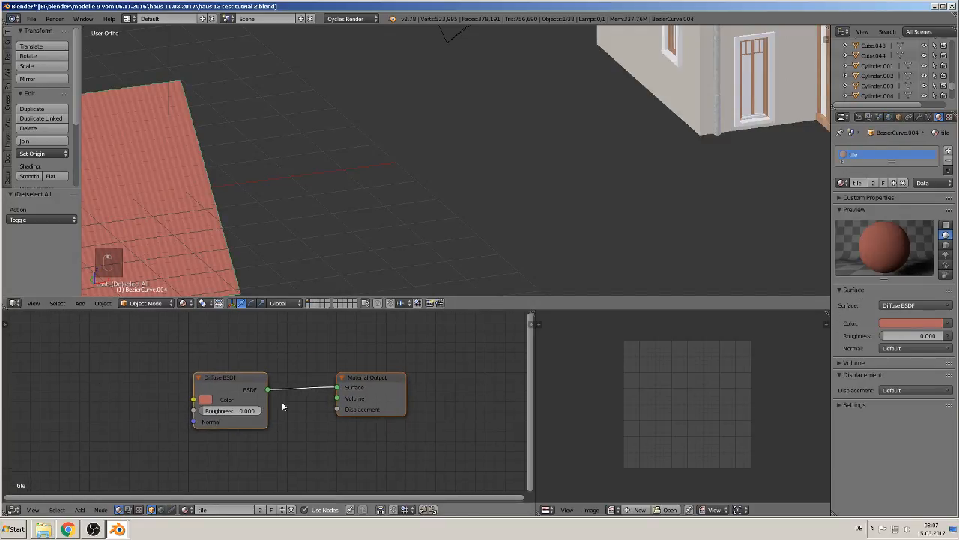
drag(238, 384, 103, 349)
scroll(200, 409, down, 1)
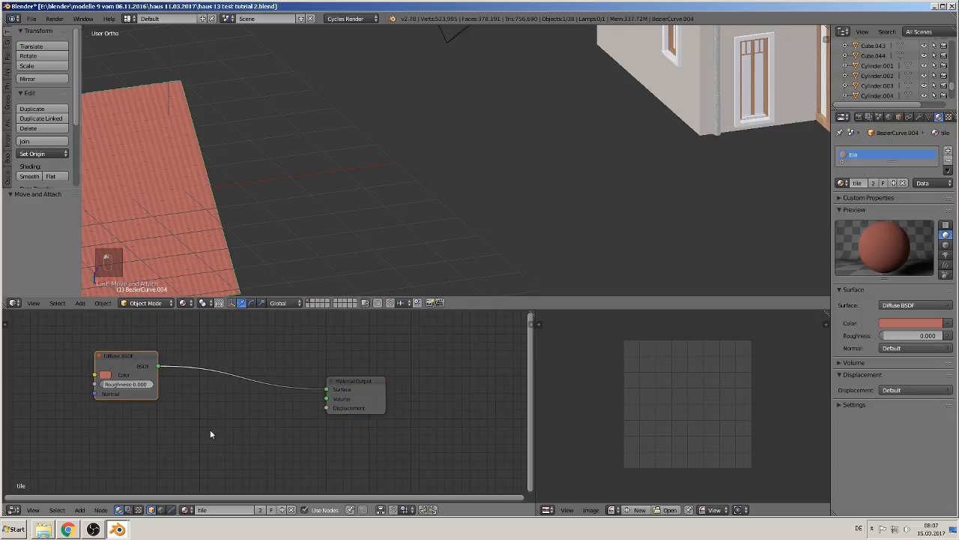
middle_drag(208, 426, 317, 443)
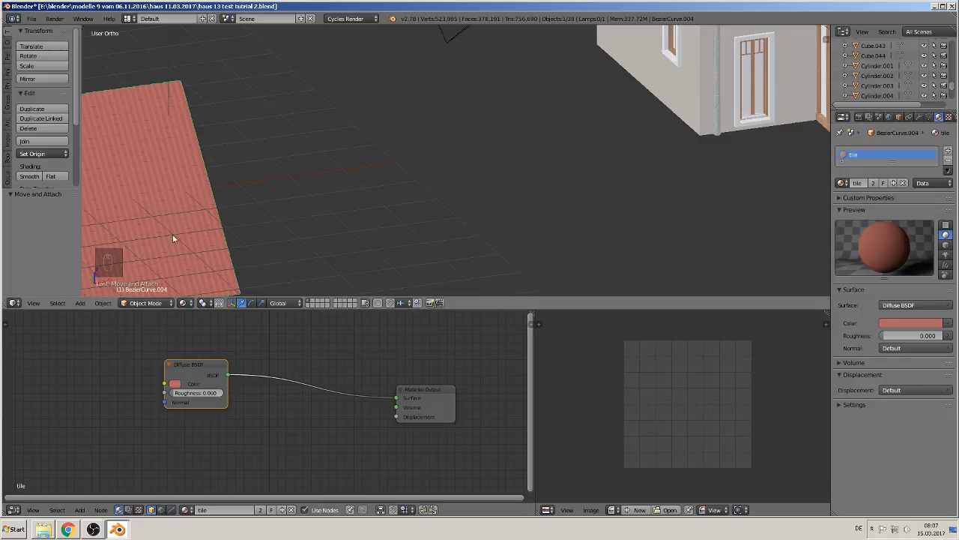
drag(200, 367, 170, 361)
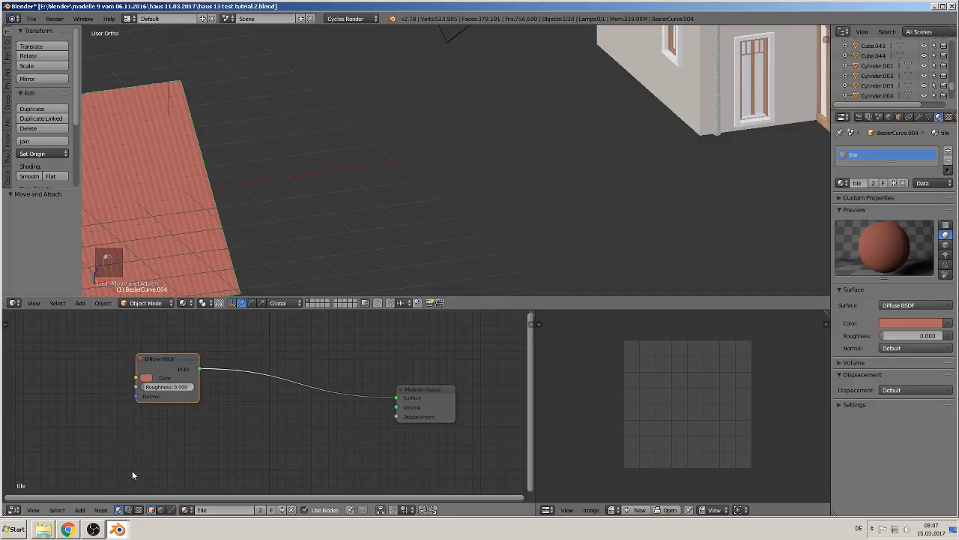
- Insert a Mix Shader node between the Diffuse BSDF and the Material Output of the tile material
click(80, 510)
mouse_move(105, 470)
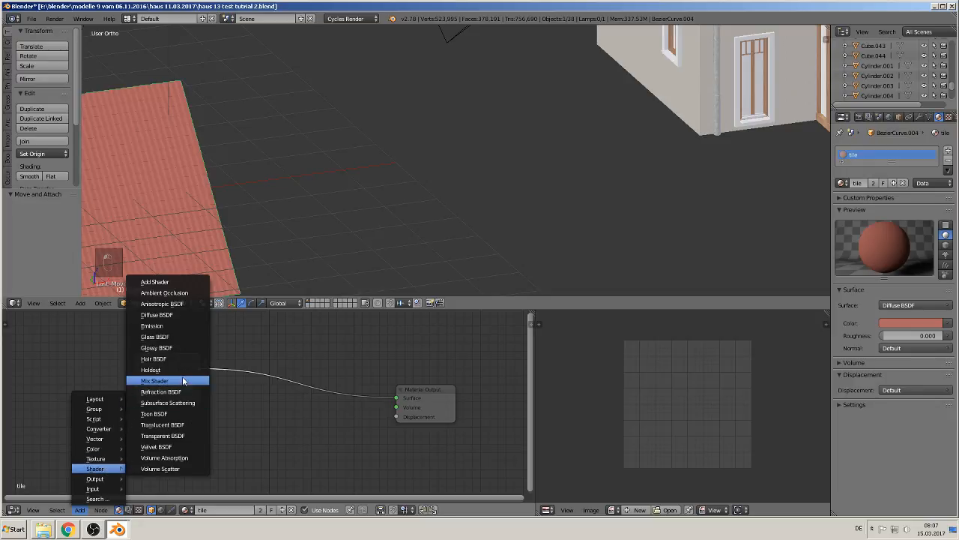
click(182, 380)
click(276, 378)
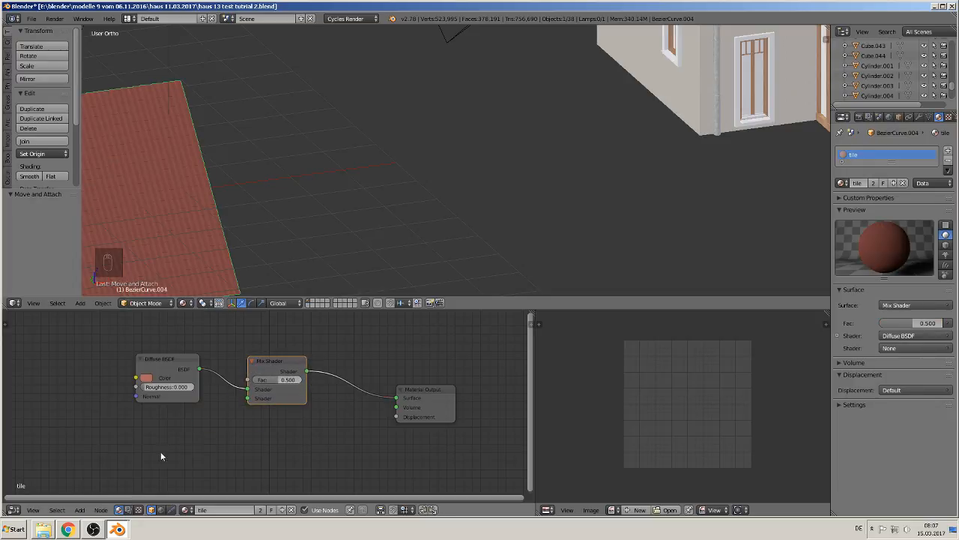
- Add a Glossy BSDF node below the Diffuse BSDF and connect it to the Mix Shader's second shader input
click(79, 510)
mouse_move(104, 471)
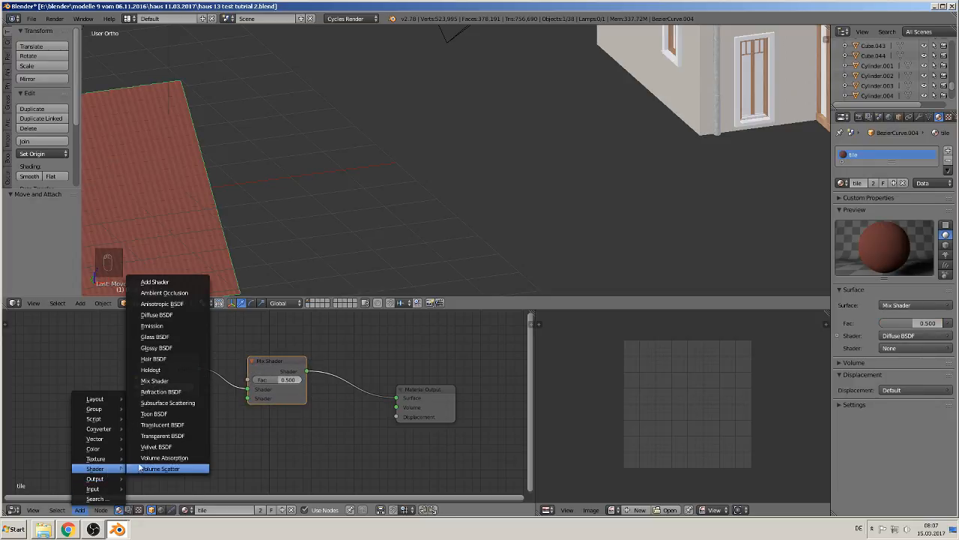
click(172, 350)
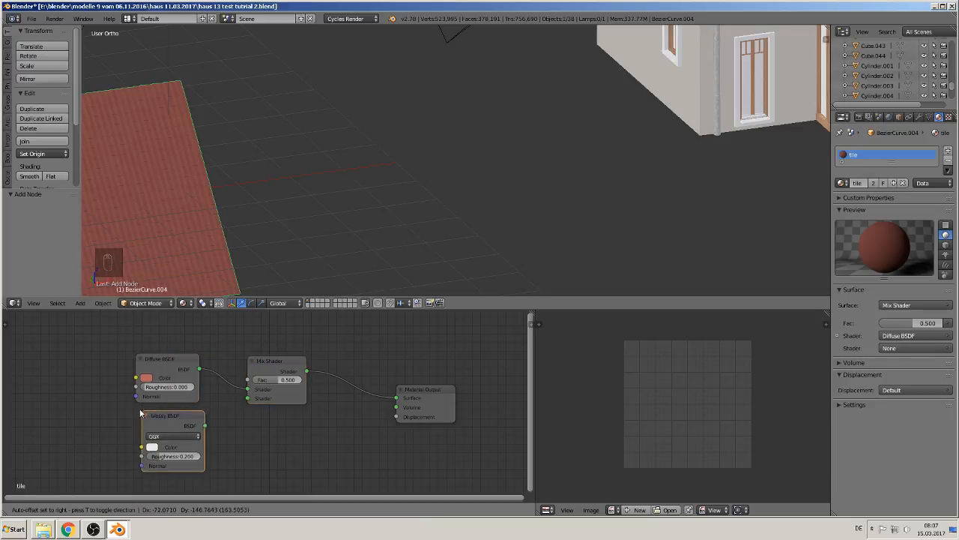
click(188, 424)
drag(201, 422, 247, 401)
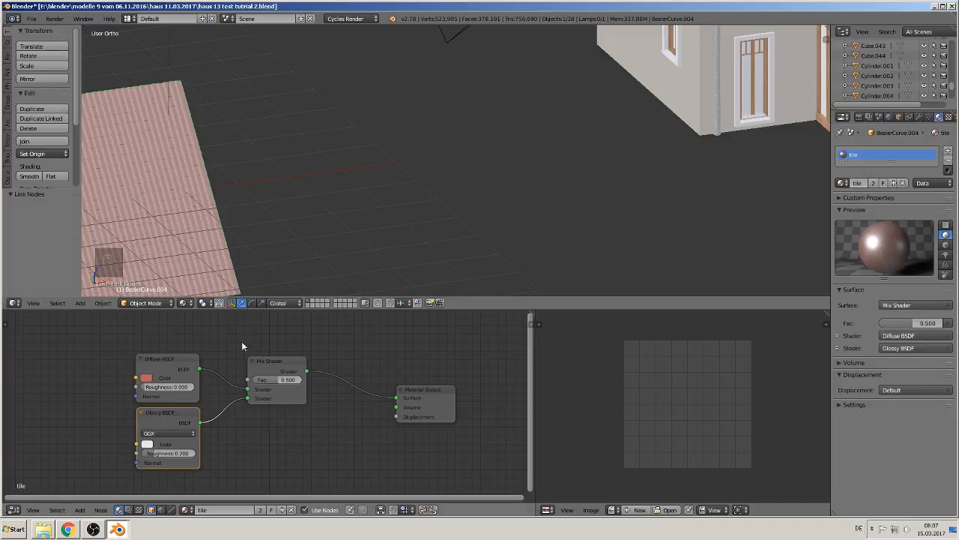
- Add a Layer Weight node above the Diffuse BSDF and connect its Facing output to the Mix Shader's Fac input
scroll(255, 412, down, 3)
middle_drag(255, 414, 286, 450)
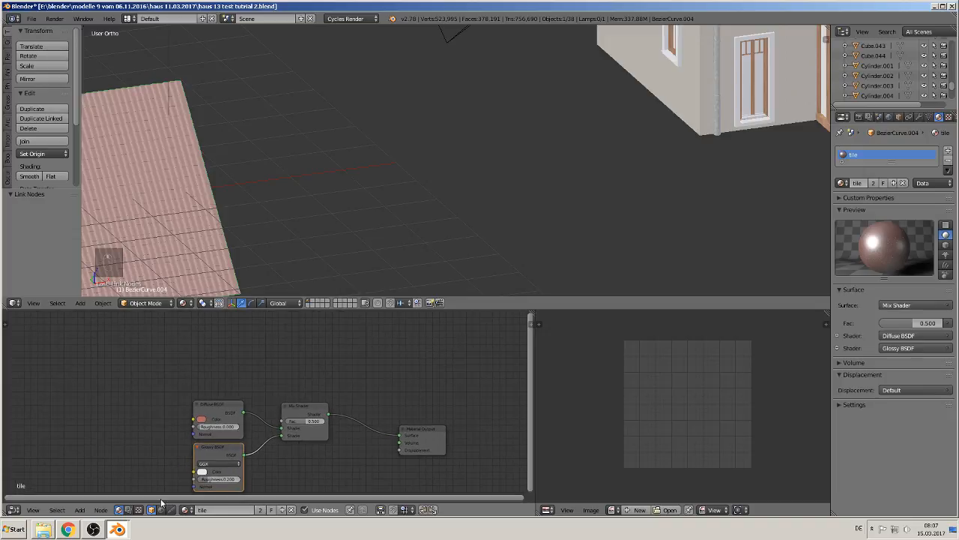
click(79, 510)
mouse_move(102, 490)
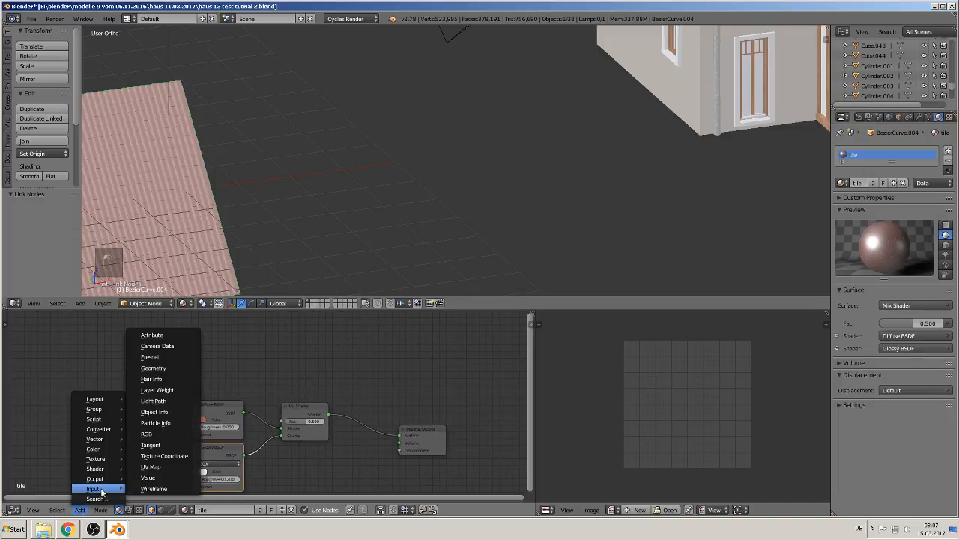
click(182, 390)
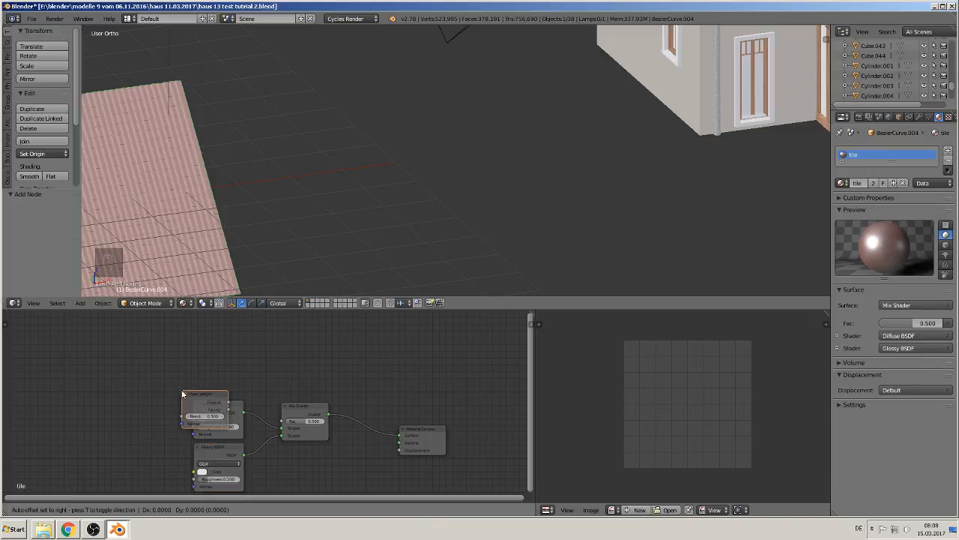
click(194, 355)
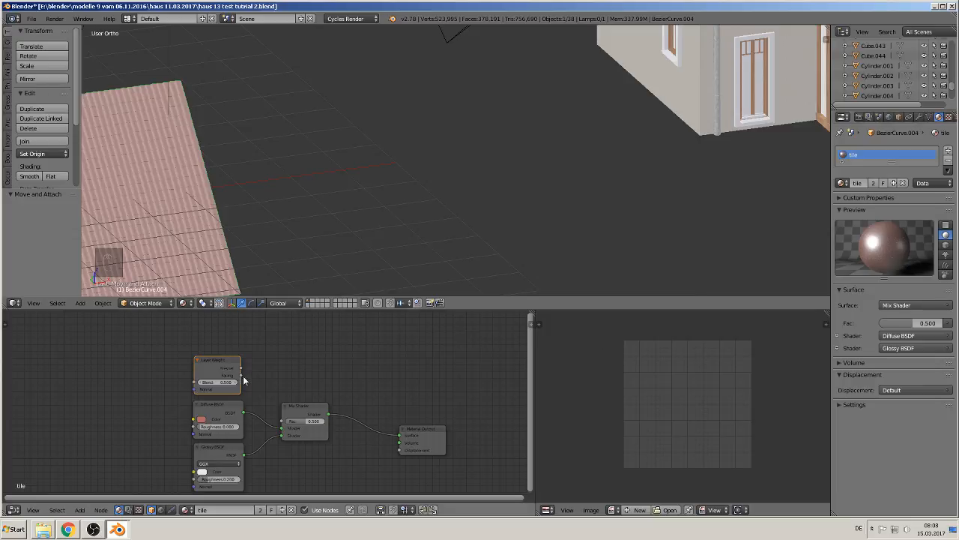
drag(241, 376, 286, 426)
- Set the Layer Weight node's Blend to 0.400
scroll(289, 428, up, 1)
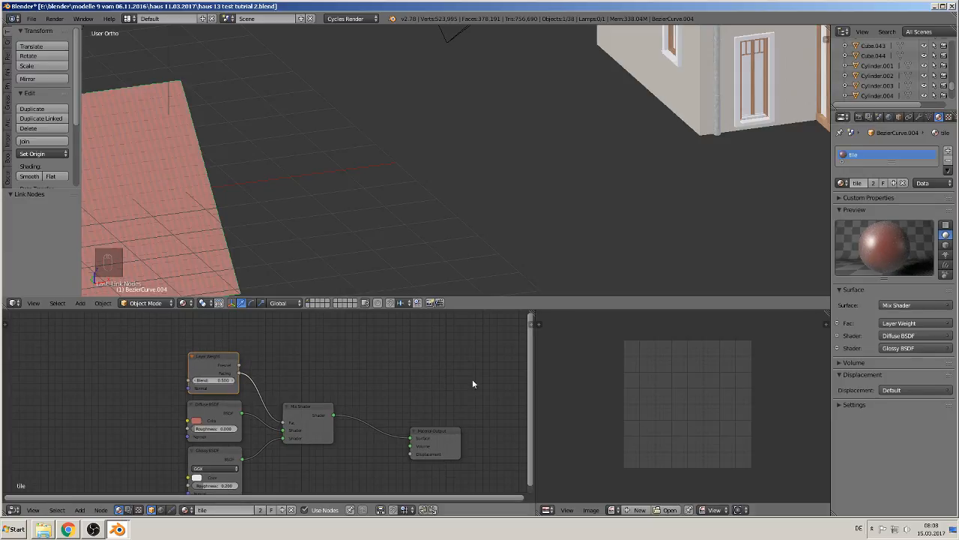
scroll(420, 364, up, 3)
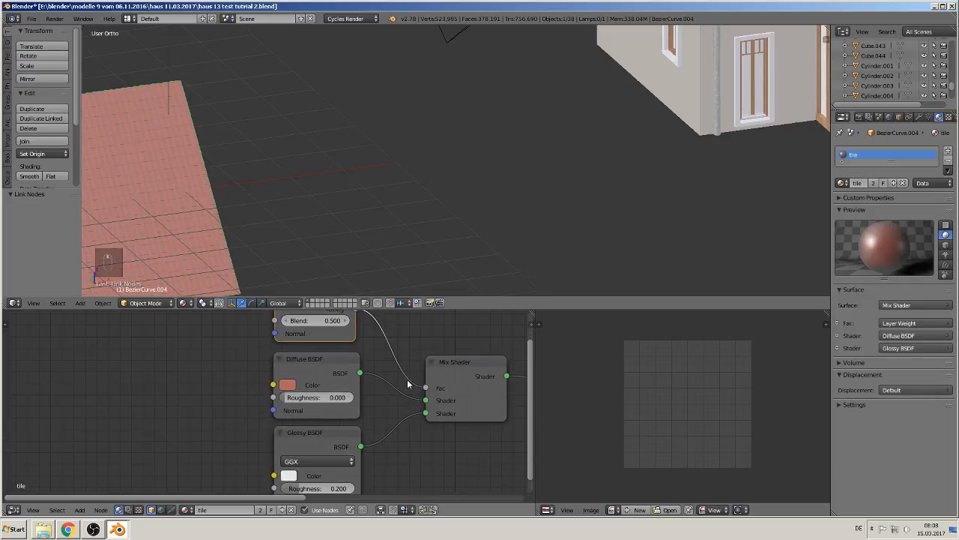
middle_drag(391, 382, 308, 435)
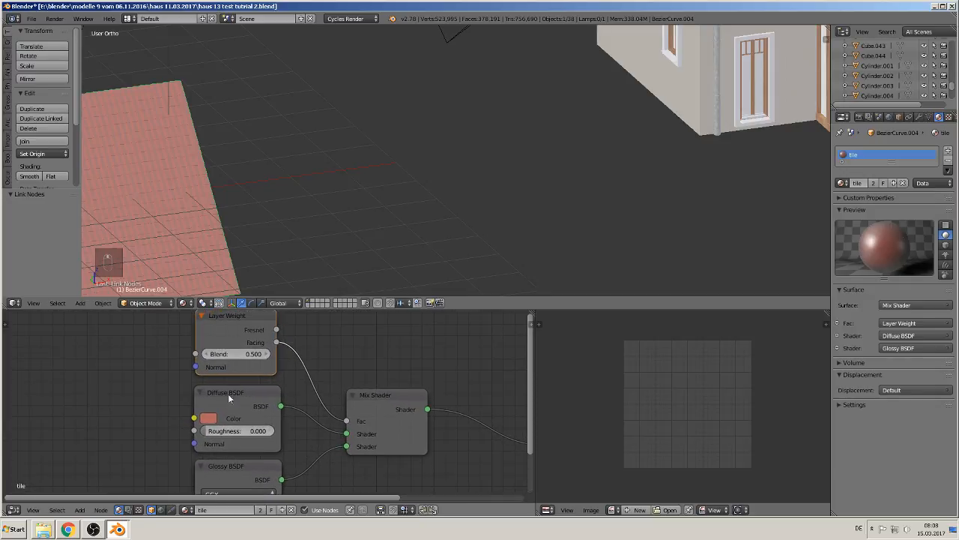
click(209, 356)
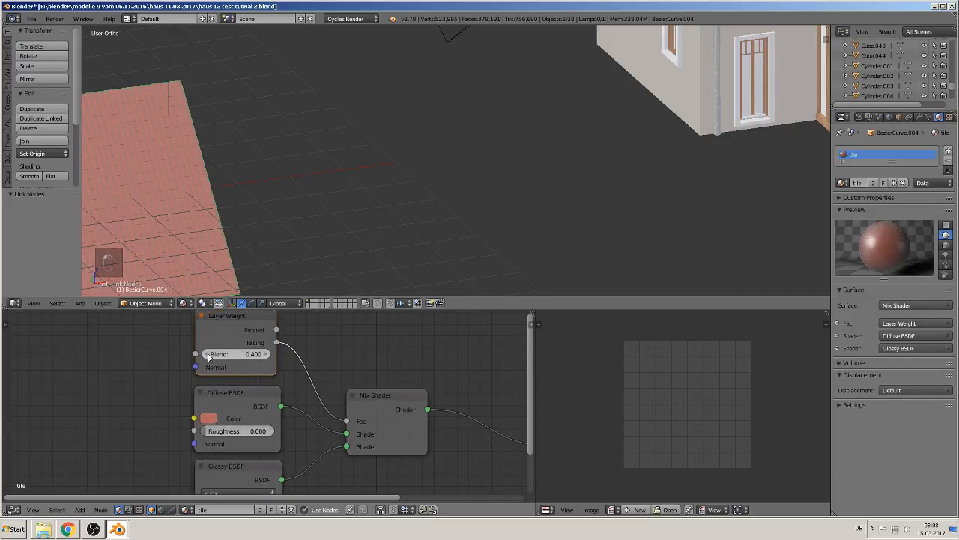
- Set the Layer Weight node's Blend to 0.200 and the Glossy BSDF's Roughness to 0.100
click(208, 356)
click(208, 356)
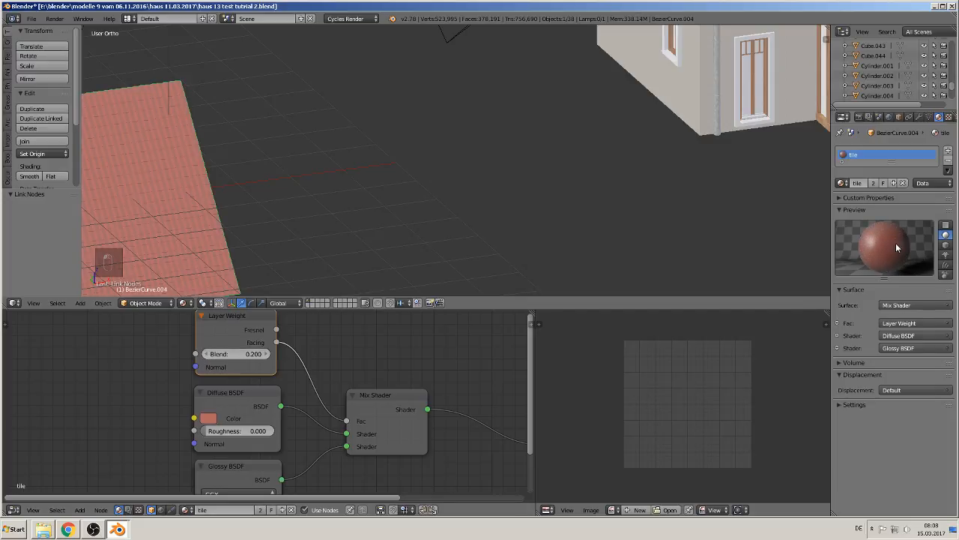
scroll(386, 421, down, 3)
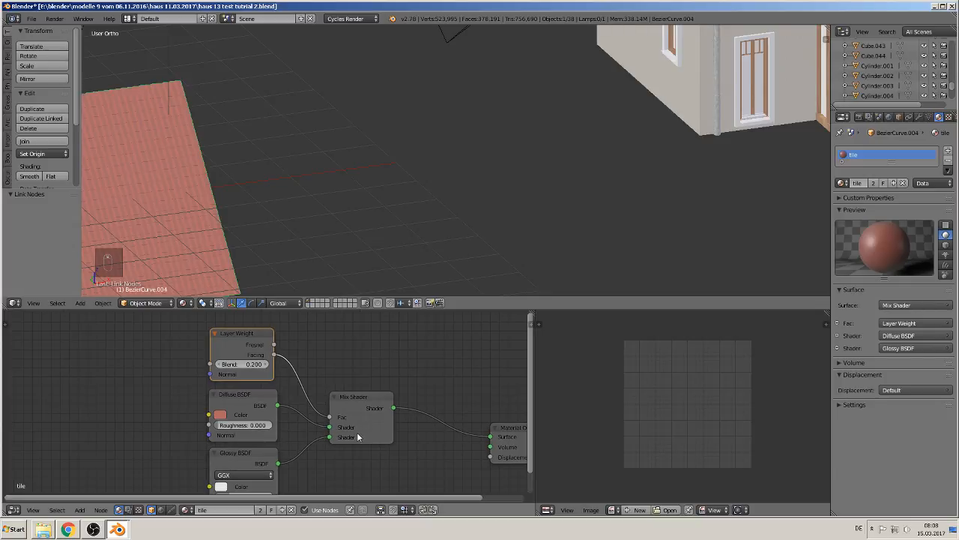
middle_drag(354, 437, 314, 382)
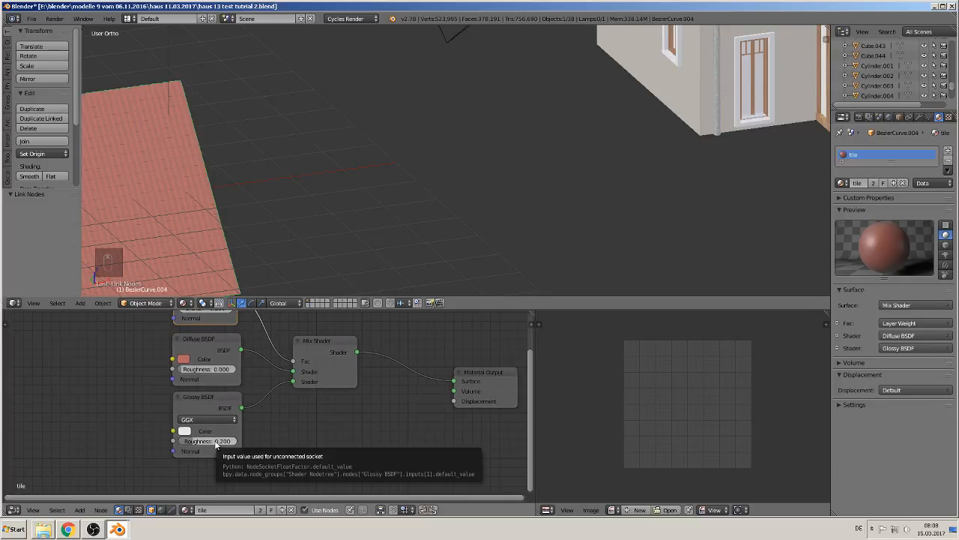
drag(216, 445, 189, 442)
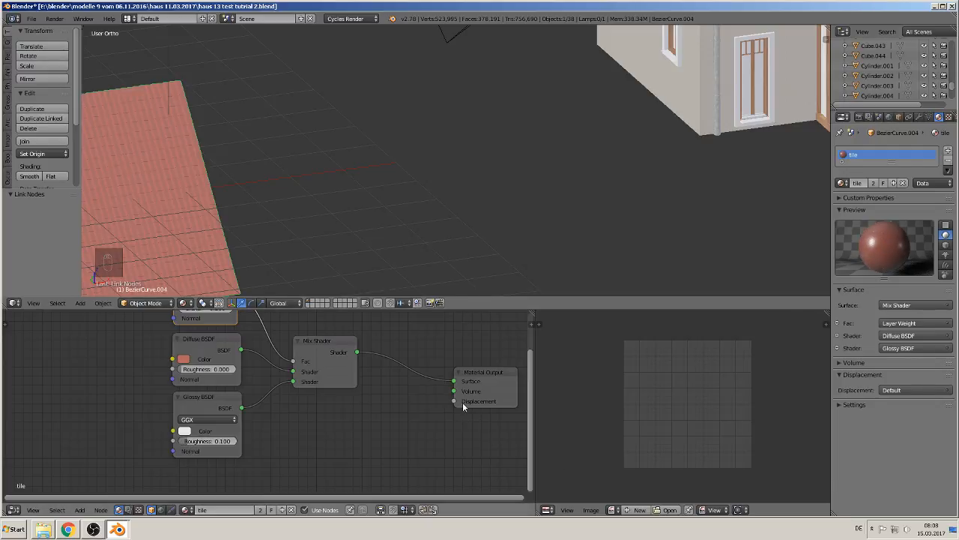
middle_drag(390, 396, 294, 432)
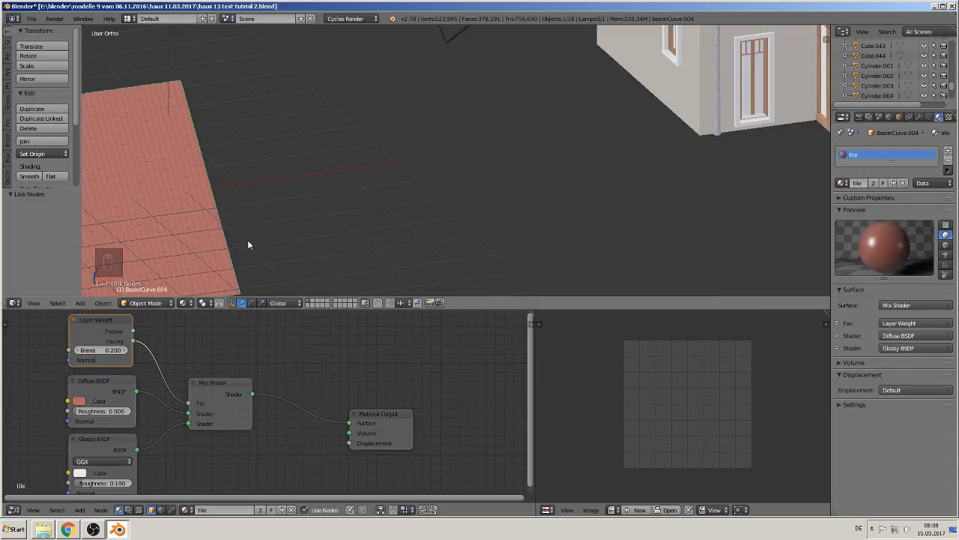
- Deselect all objects and save the blend file
scroll(254, 223, down, 4)
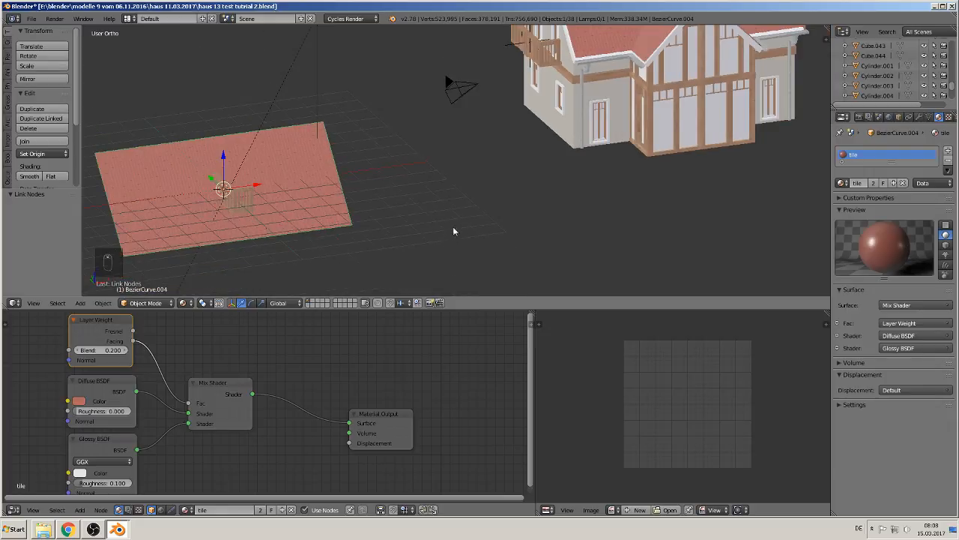
shift+middle_drag(453, 226, 340, 313)
key(a)
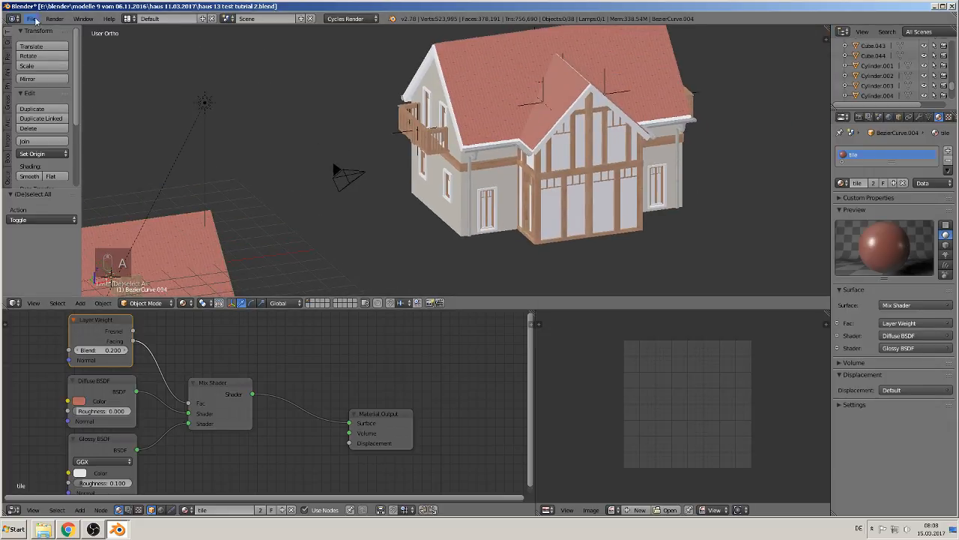
click(30, 18)
click(48, 98)
- Import Narita-sakura-lounge.jpg from the Downloads folder as an image plane at the 3D cursor near the house
shift+middle_drag(435, 130, 371, 171)
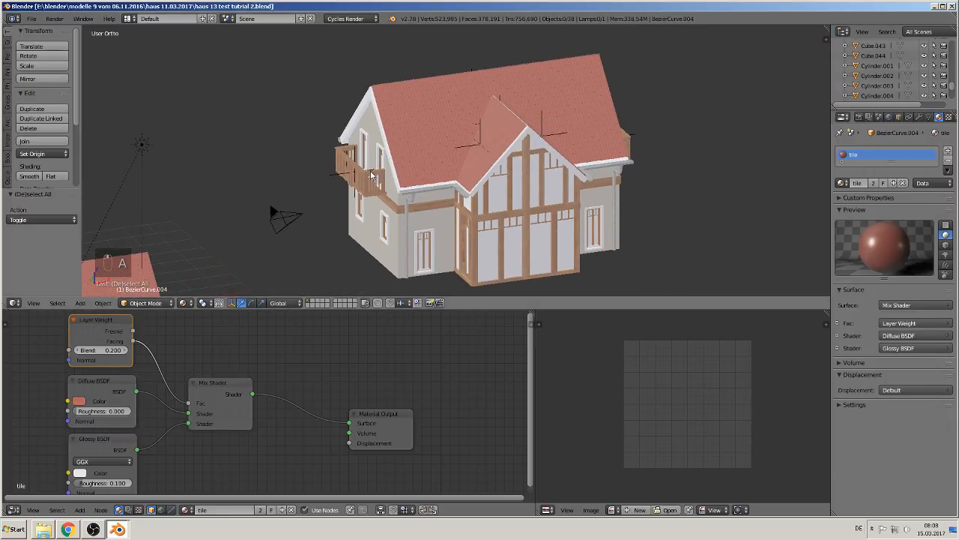
scroll(395, 180, up, 1)
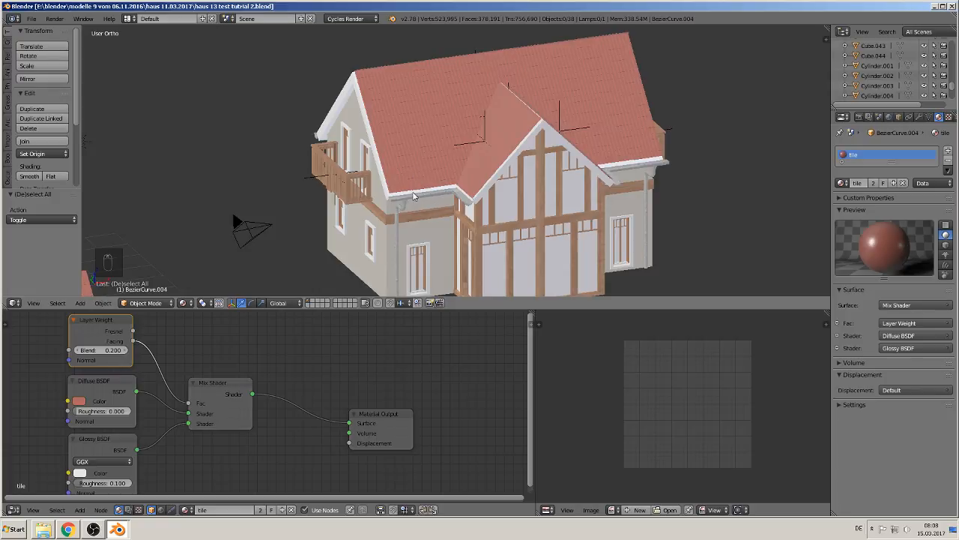
middle_drag(503, 216, 489, 197)
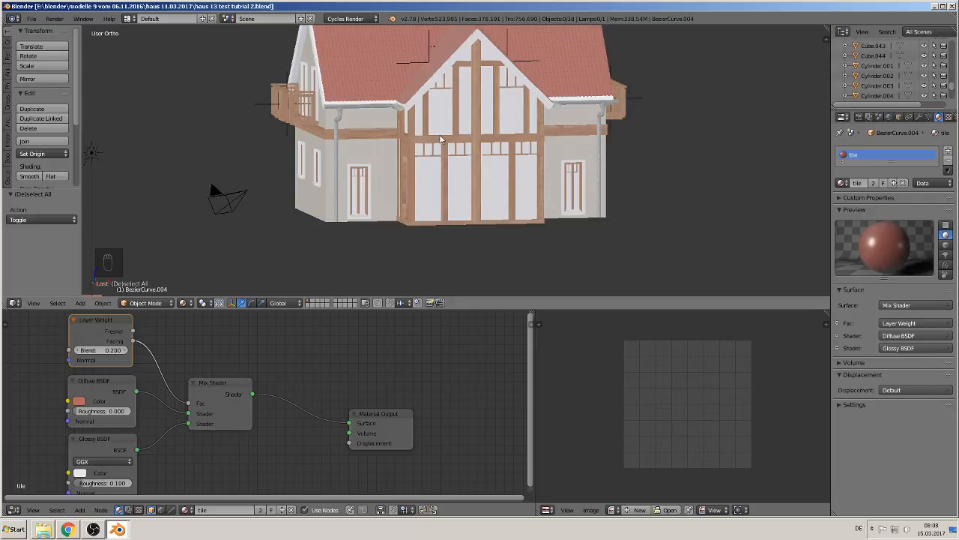
middle_drag(442, 169, 406, 218)
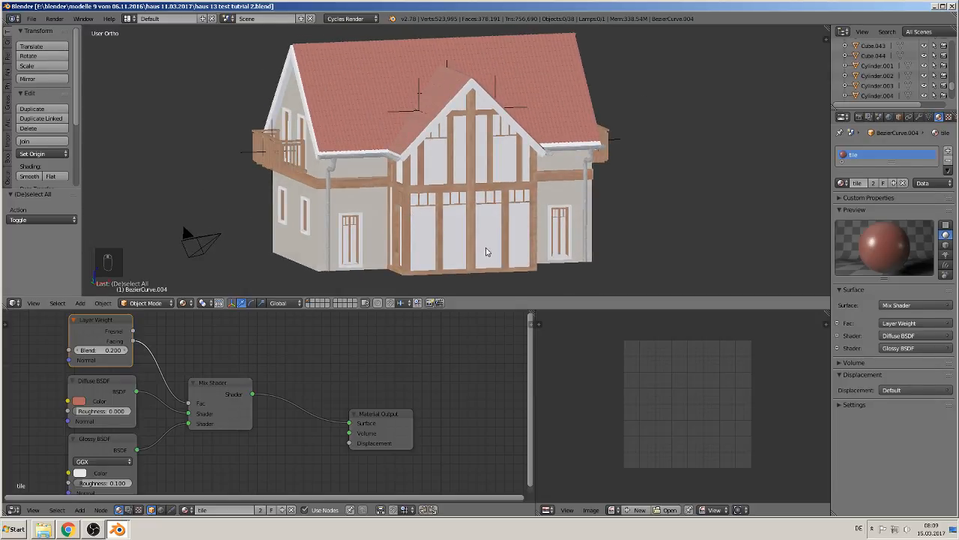
scroll(417, 216, down, 4)
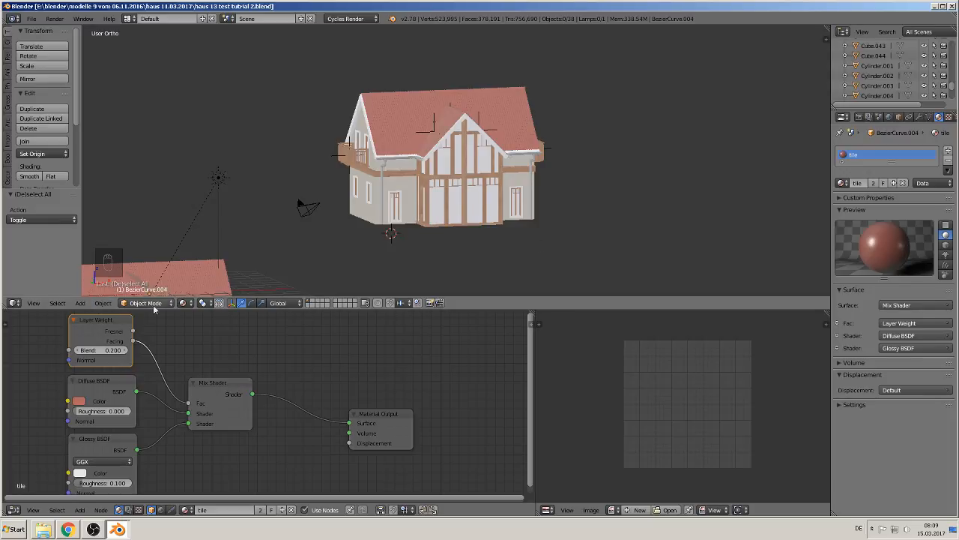
click(77, 303)
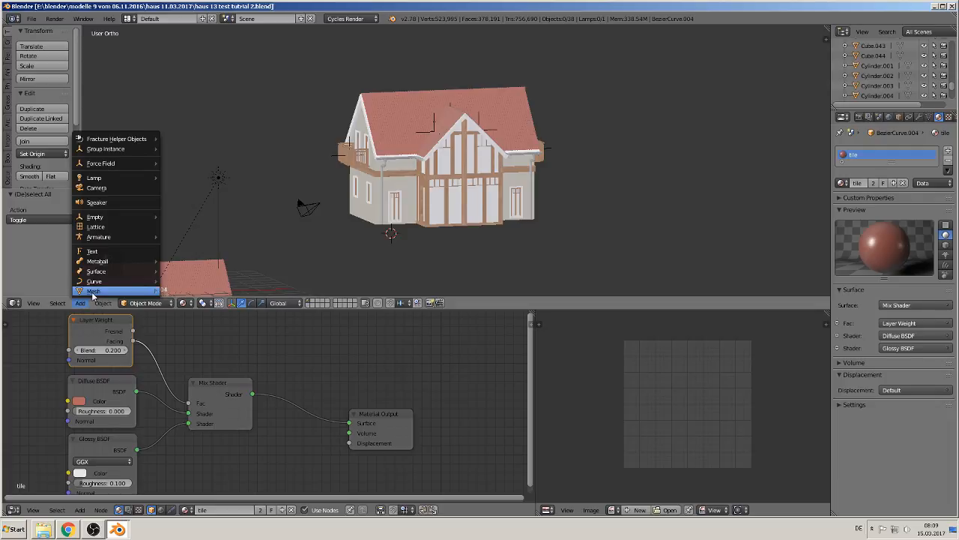
mouse_move(93, 292)
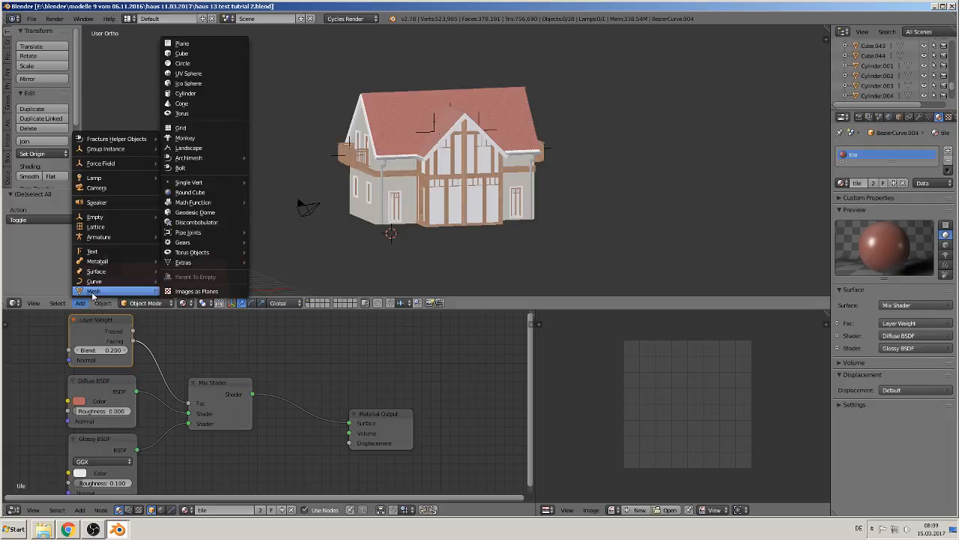
click(196, 290)
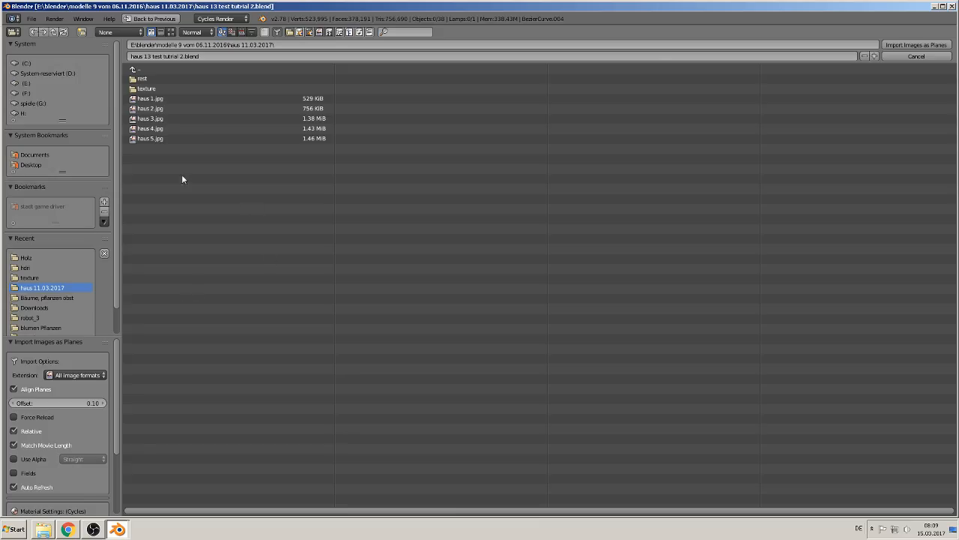
click(35, 308)
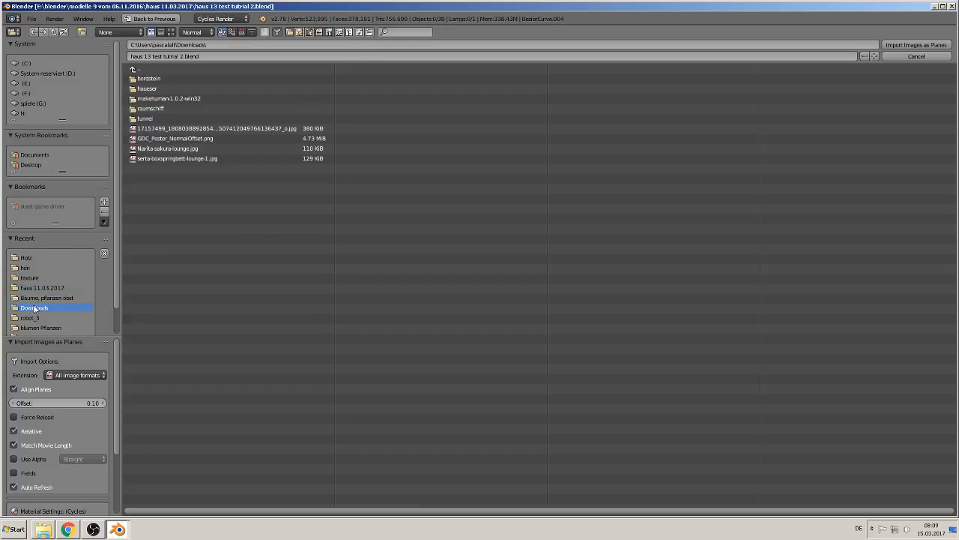
click(172, 32)
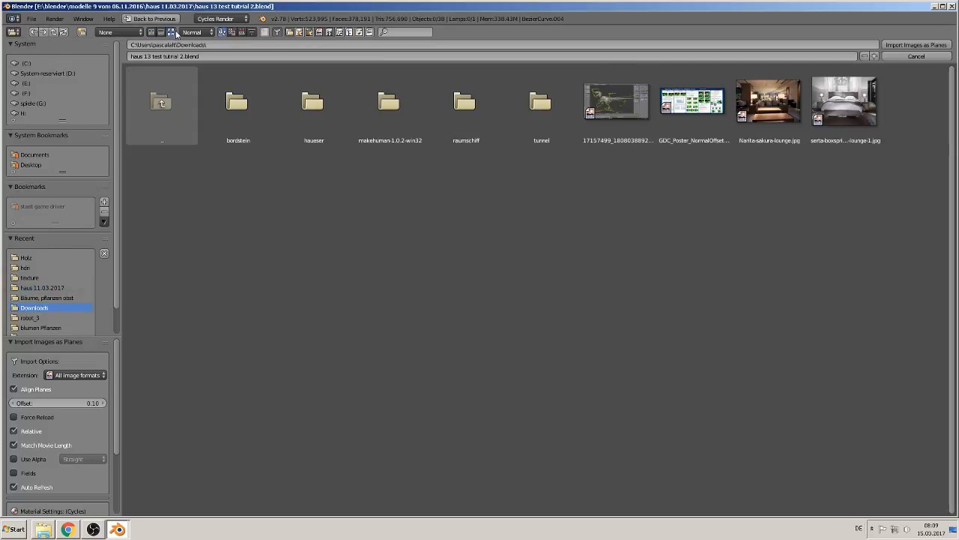
double_click(769, 105)
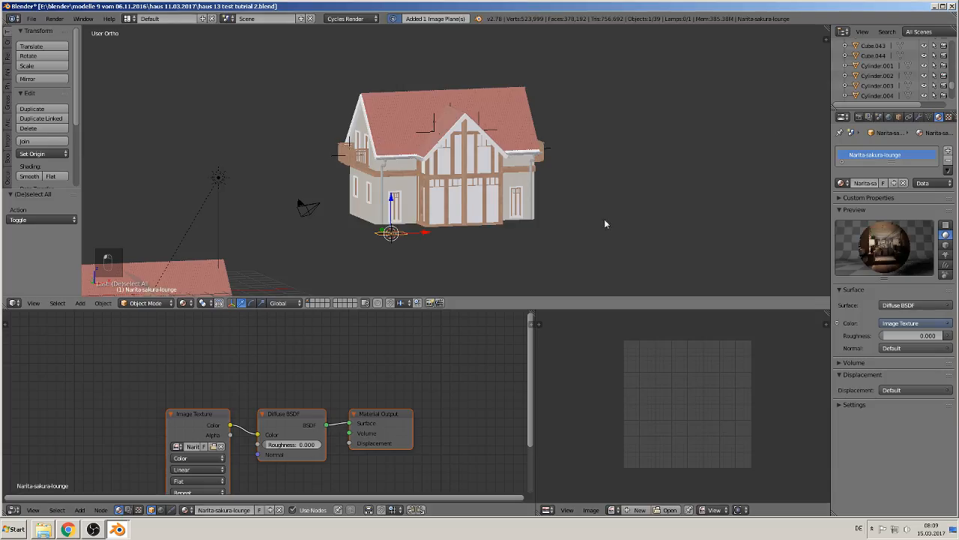
- Rotate the lounge image plane 90° about the X axis and scale it up by about 1.91
text(rx90)
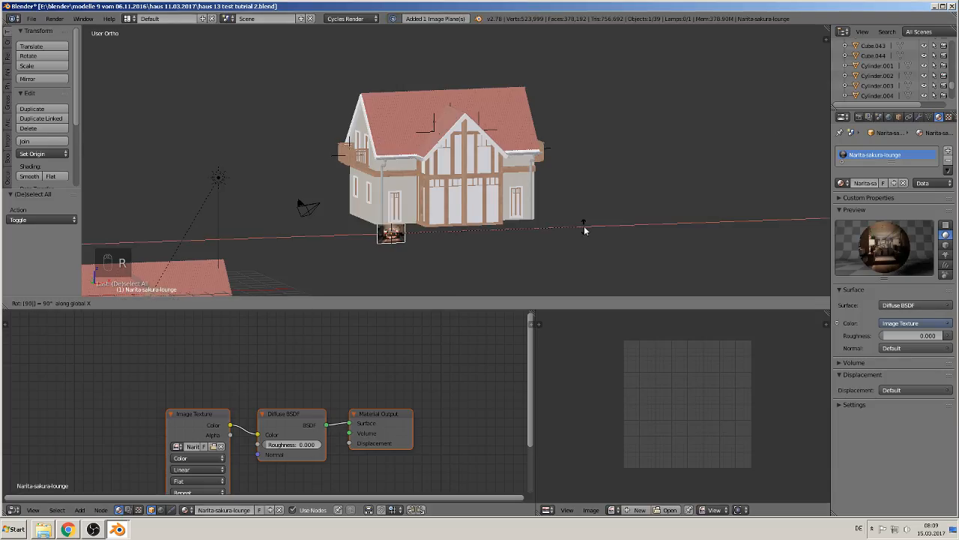
key(Return)
key(s)
click(562, 281)
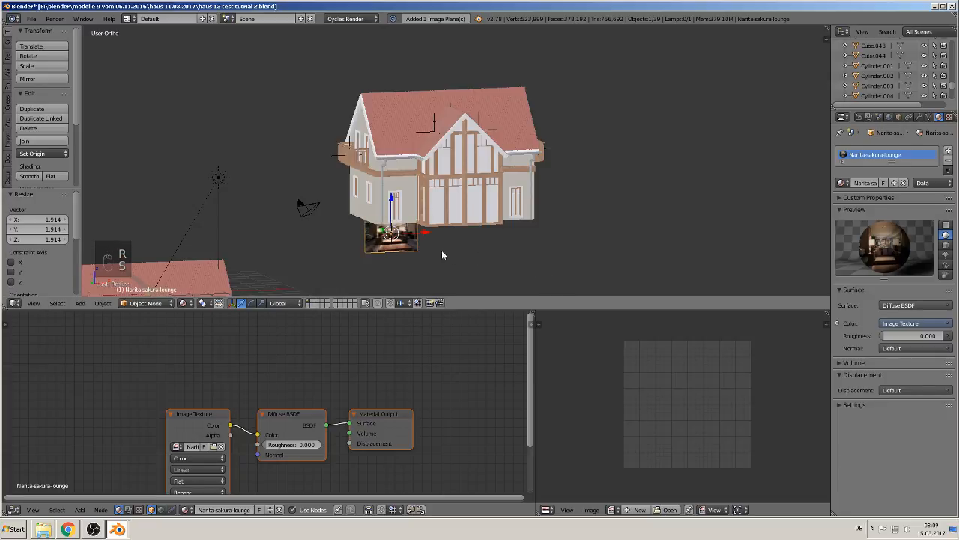
- Move the image plane about -10.7 along Y and about 2.95 up along Z to the height of the ground-floor facade
middle_drag(441, 255, 482, 248)
key(g)
key(y)
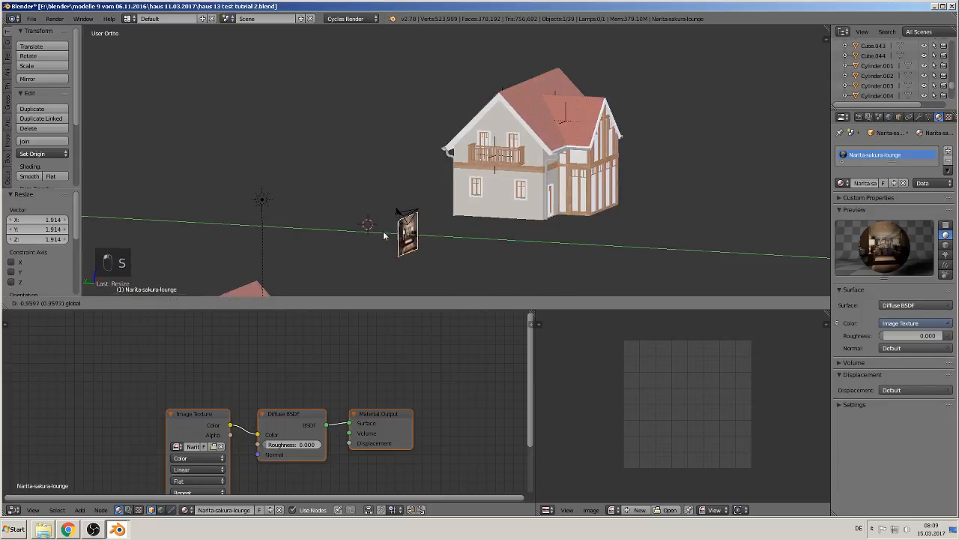
click(544, 242)
middle_drag(543, 242, 466, 234)
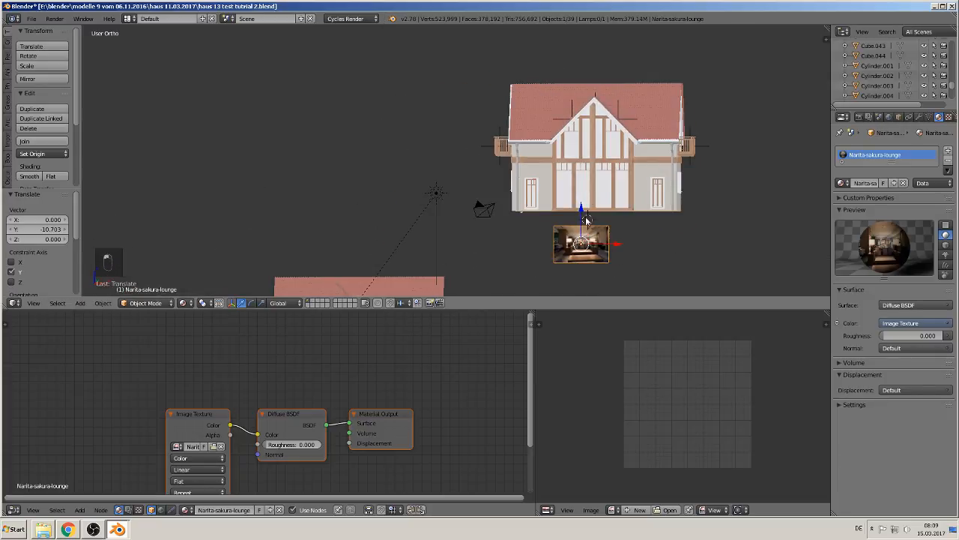
key(g)
key(z)
click(587, 189)
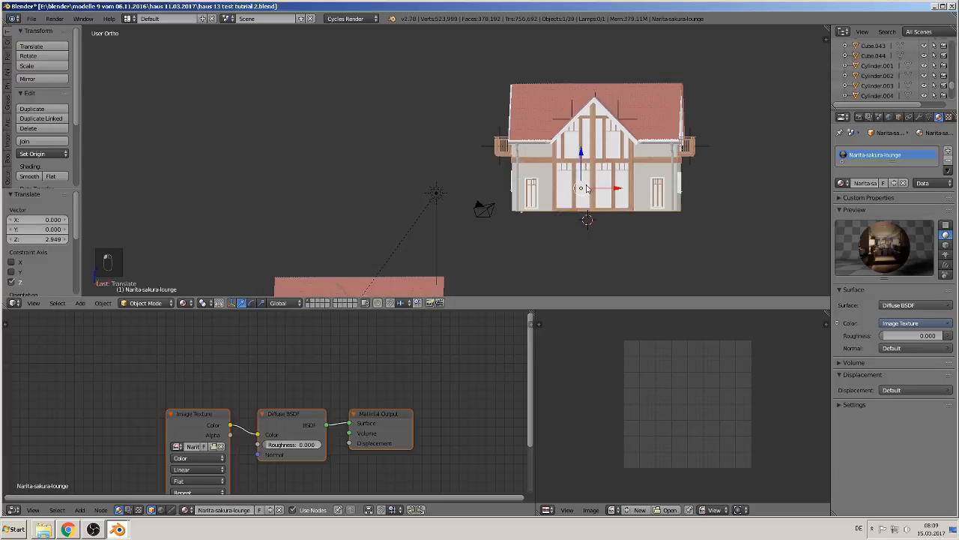
- Shift the image plane about -2.43 along Y so it stands in front of the half-timbered glass front
middle_drag(587, 189, 607, 173)
key(g)
key(y)
click(616, 235)
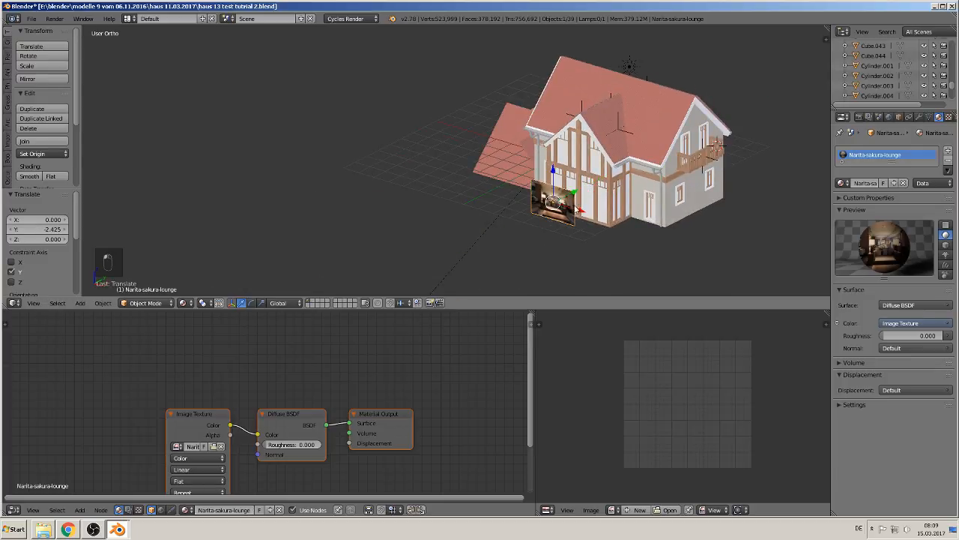
- In front view, scale the image plane by about 1.38 and shift it about 0.61 in X and 0.2 in Z to cover the lower glass front
scroll(635, 230, up, 2)
key(KP_1)
scroll(622, 194, up, 5)
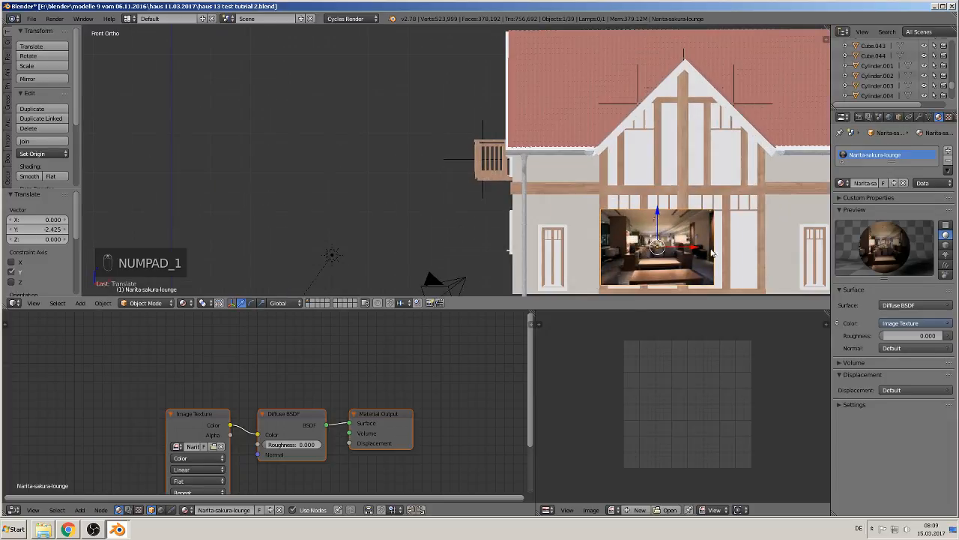
key(s)
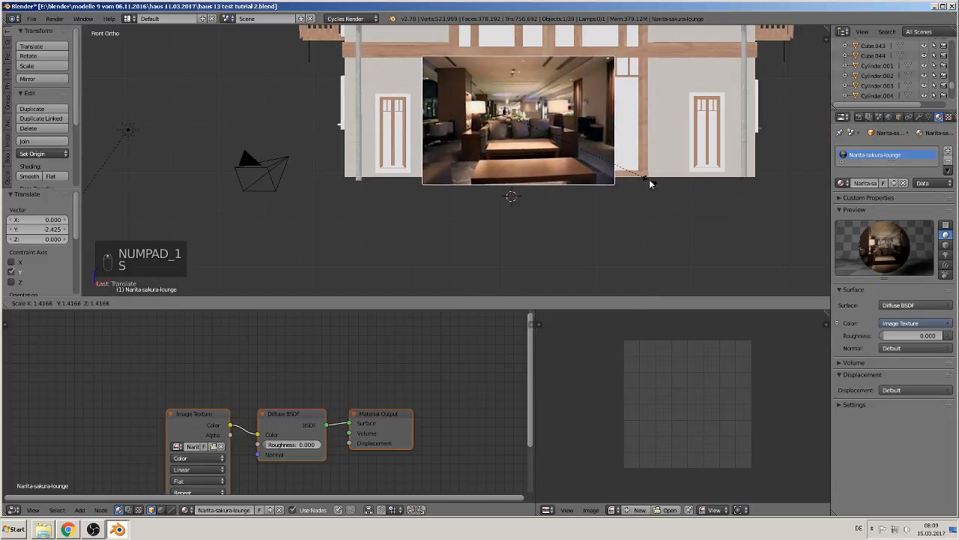
click(646, 178)
key(g)
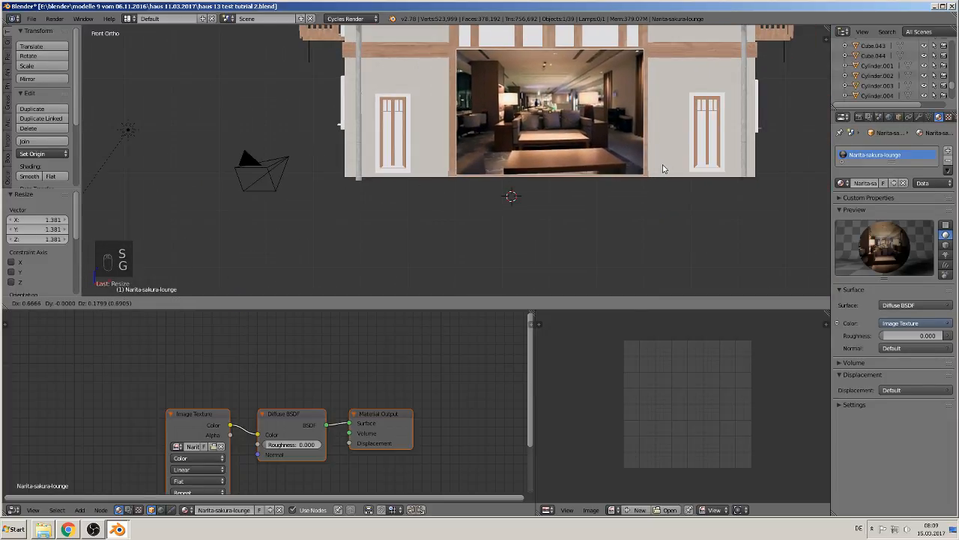
click(660, 167)
- Change the image plane material's surface shader to Emission and set its Strength to 2
middle_drag(643, 175, 488, 294)
scroll(645, 172, up, 5)
middle_drag(525, 218, 548, 200)
scroll(541, 191, down, 3)
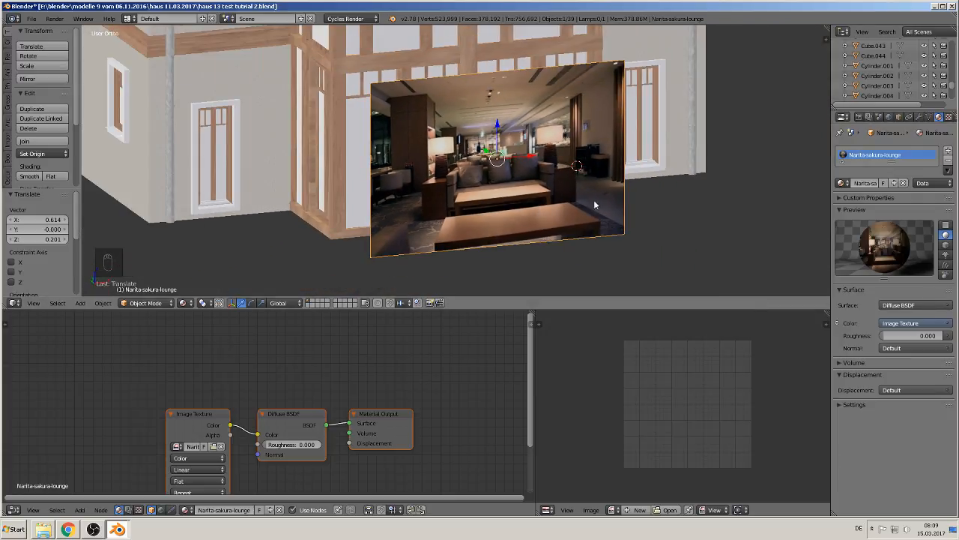
click(905, 306)
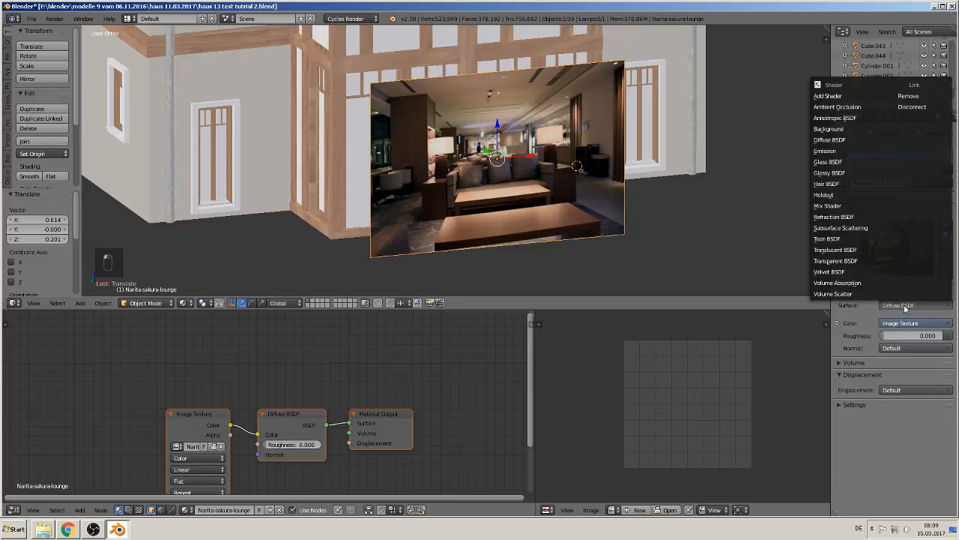
click(861, 153)
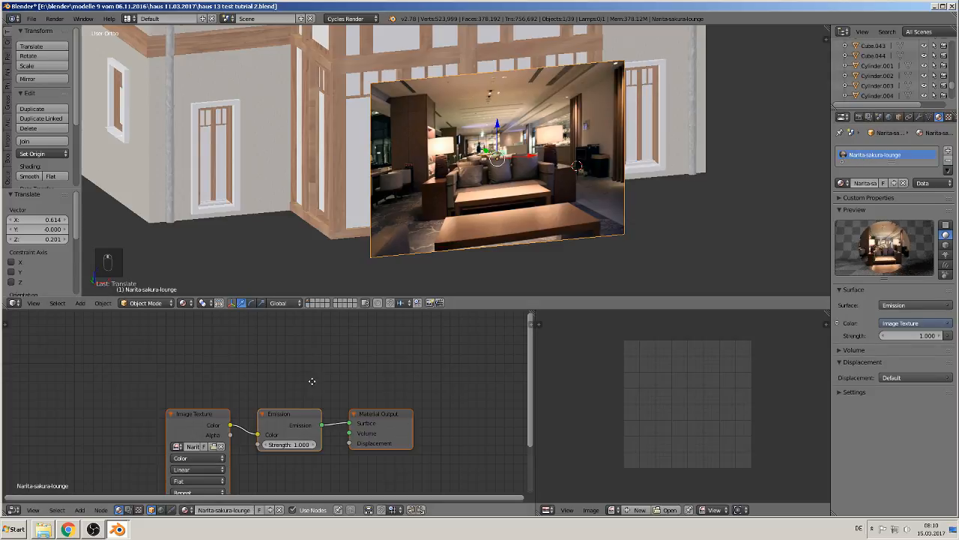
scroll(312, 380, up, 3)
click(405, 403)
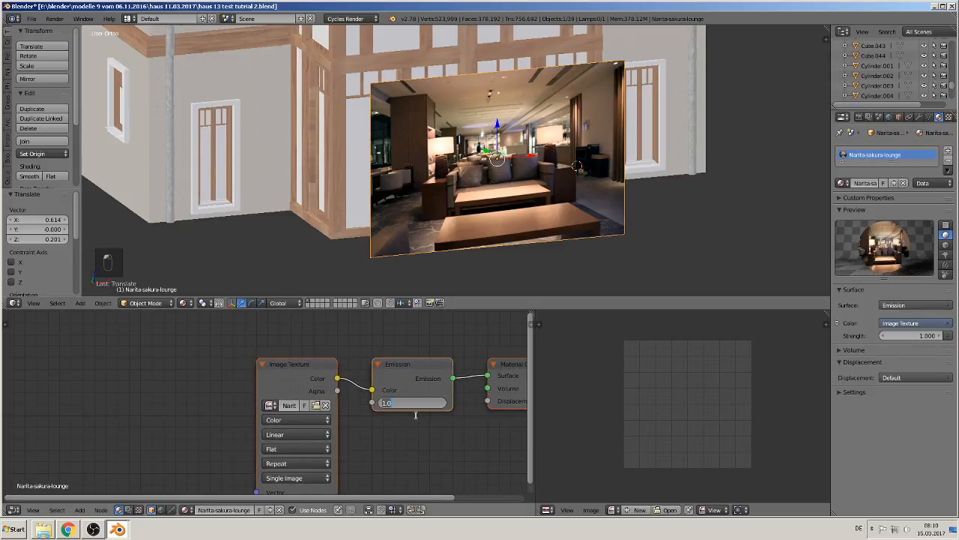
text(2)
key(Return)
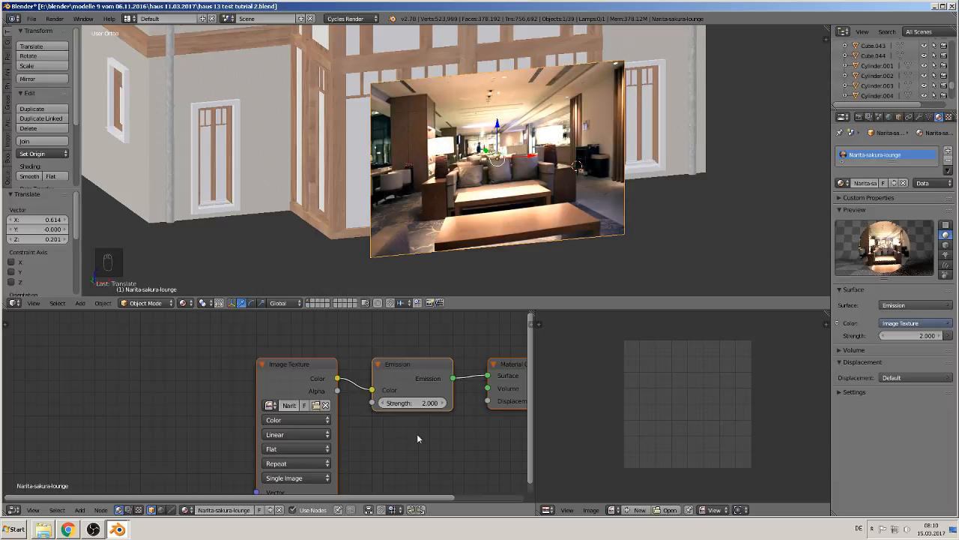
- Move the image plane along Y into the house behind the glass front and deselect everything
middle_drag(544, 226, 553, 205)
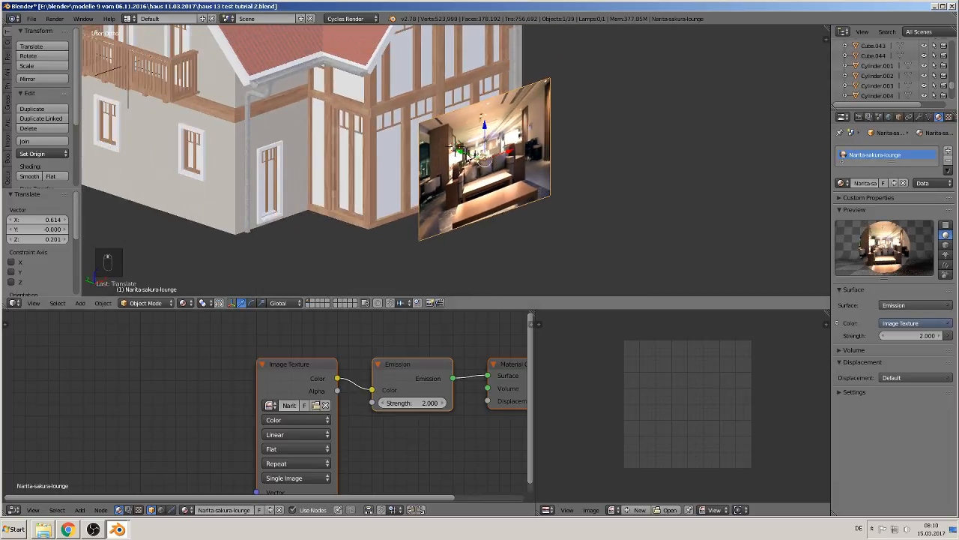
key(g)
key(y)
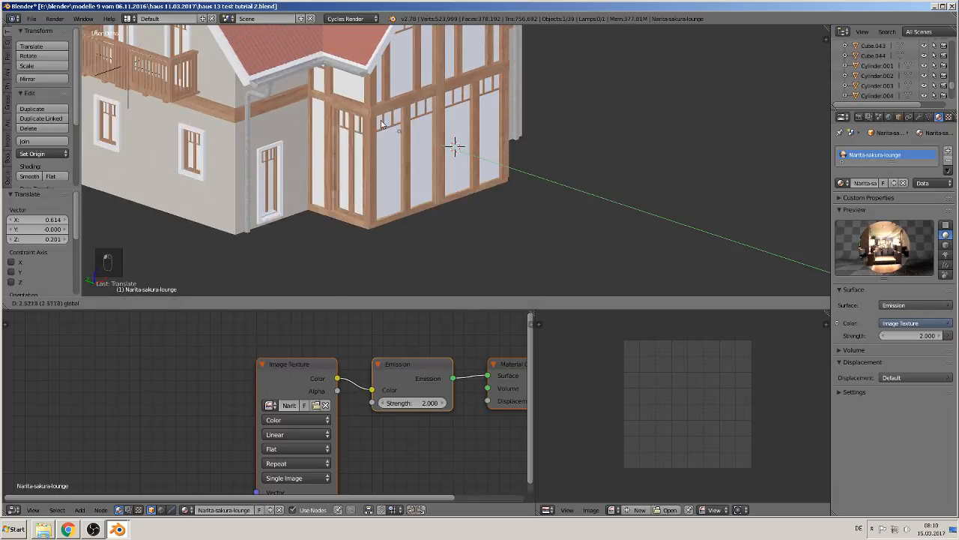
click(357, 114)
mouse_move(486, 212)
middle_down()
mouse_move(521, 220)
mouse_move(344, 223)
mouse_move(493, 210)
middle_up()
key(a)
- Place the 3D cursor in the empty area in front of the house
scroll(340, 196, down, 3)
scroll(487, 208, down, 2)
click(450, 230)
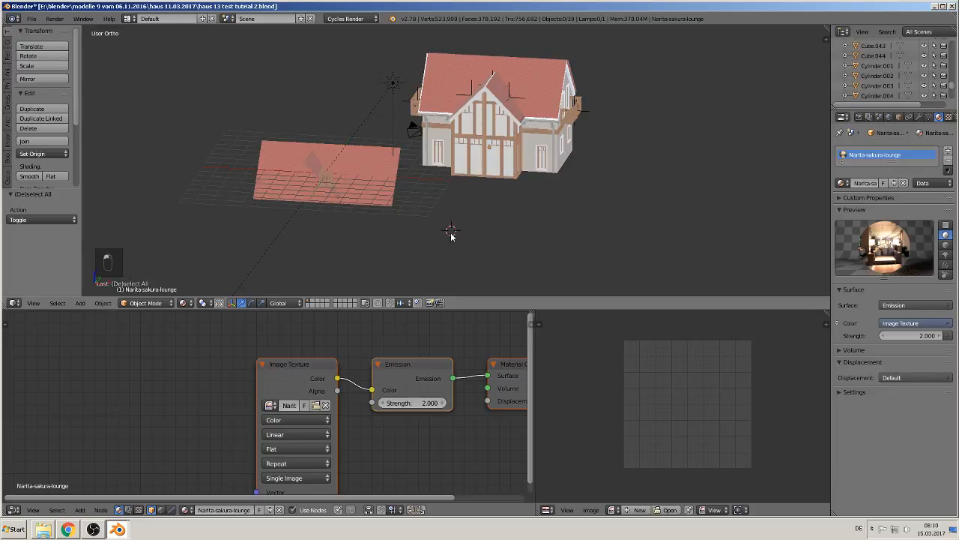
- Import serta-boxspringbett-lounge-1.jpg from the Downloads folder as an image plane
click(81, 303)
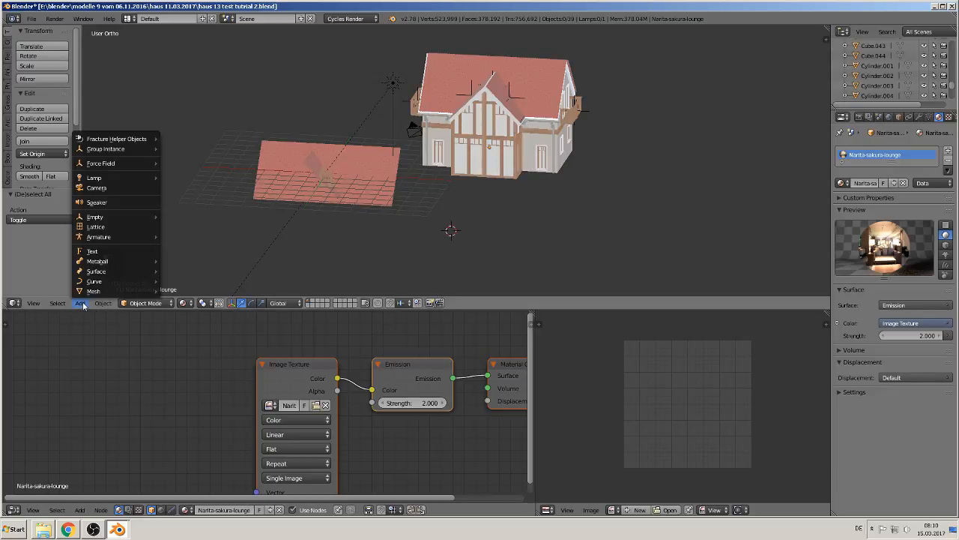
mouse_move(96, 293)
click(177, 293)
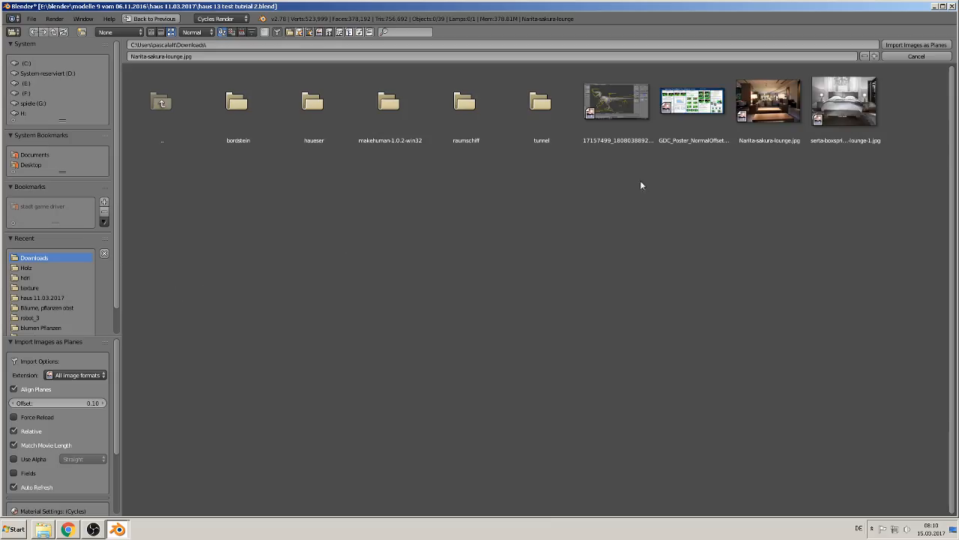
double_click(857, 110)
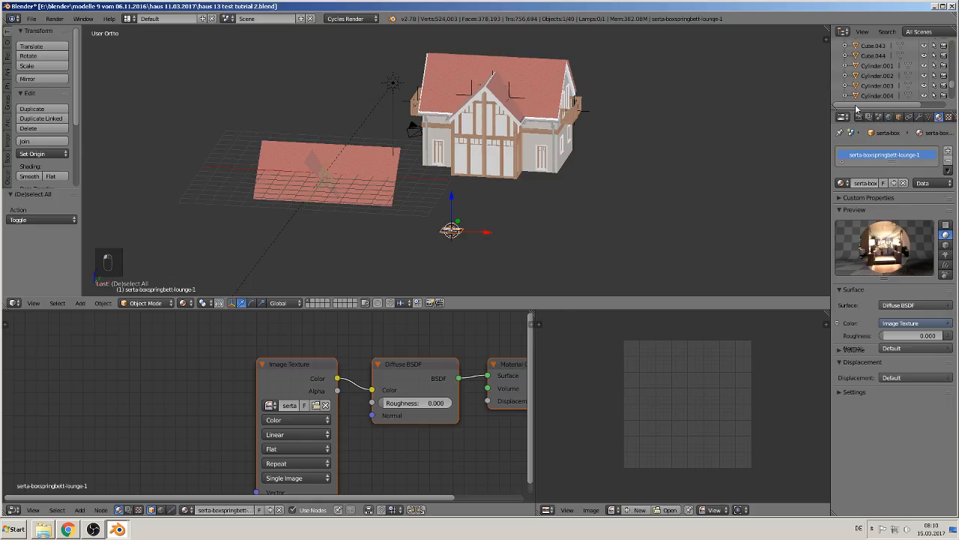
- Rotate the bedroom image plane 90° about X and scale it up by about 2.34
text(rx90)
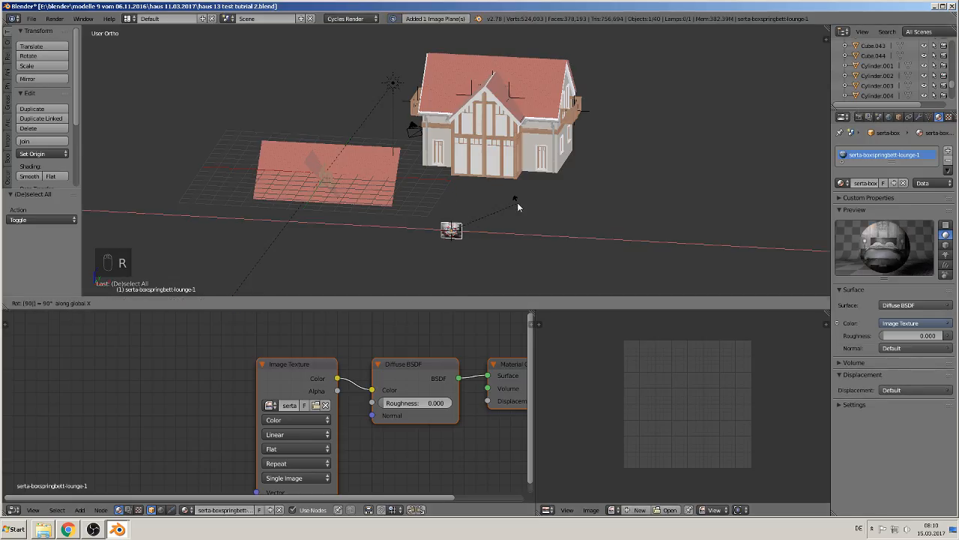
key(Return)
key(s)
click(645, 113)
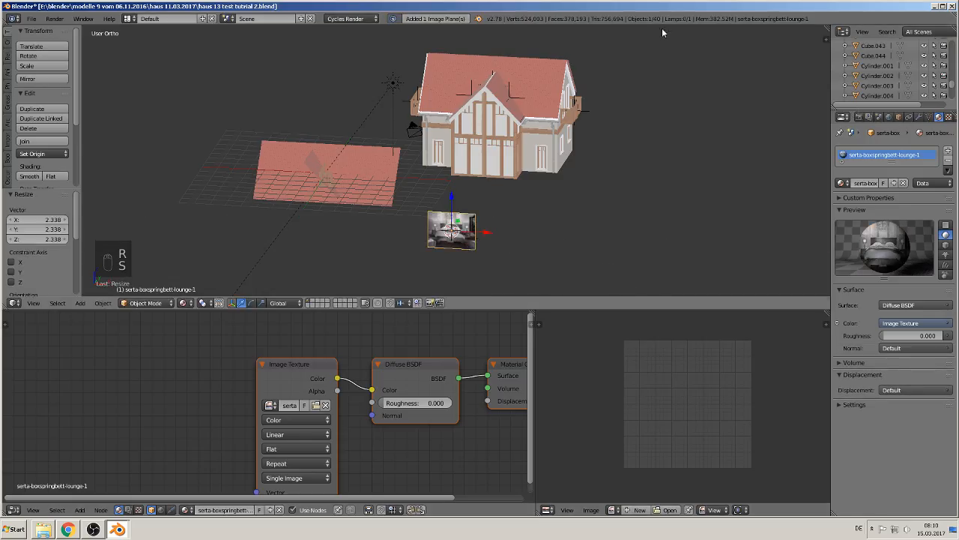
- In front view, move the bedroom image plane about 2.26 in X and 7.35 in Z onto the gable's upper glazing
key(KP_1)
key(g)
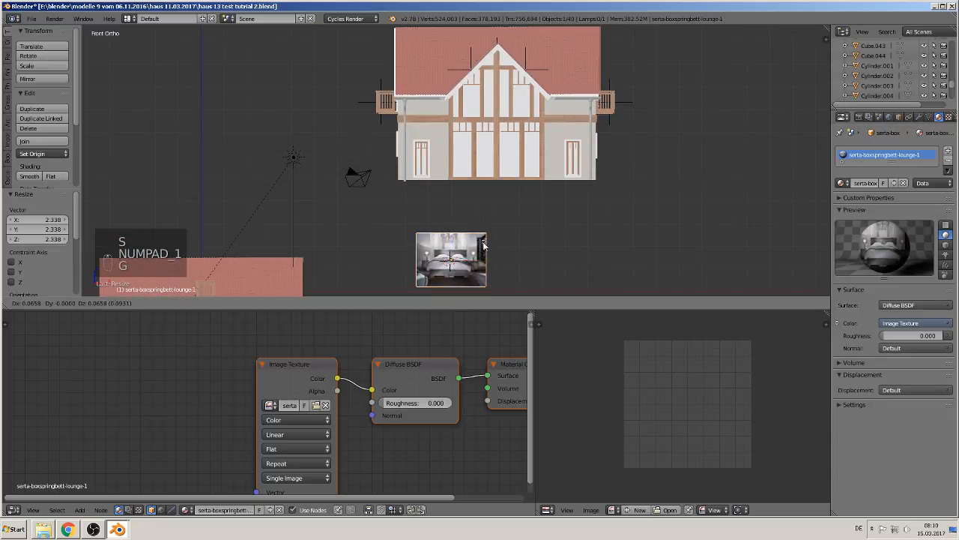
click(555, 108)
- Adjust the bedroom image plane's scale and nudge it slightly along X and Z to fit the upper gable glass
key(s)
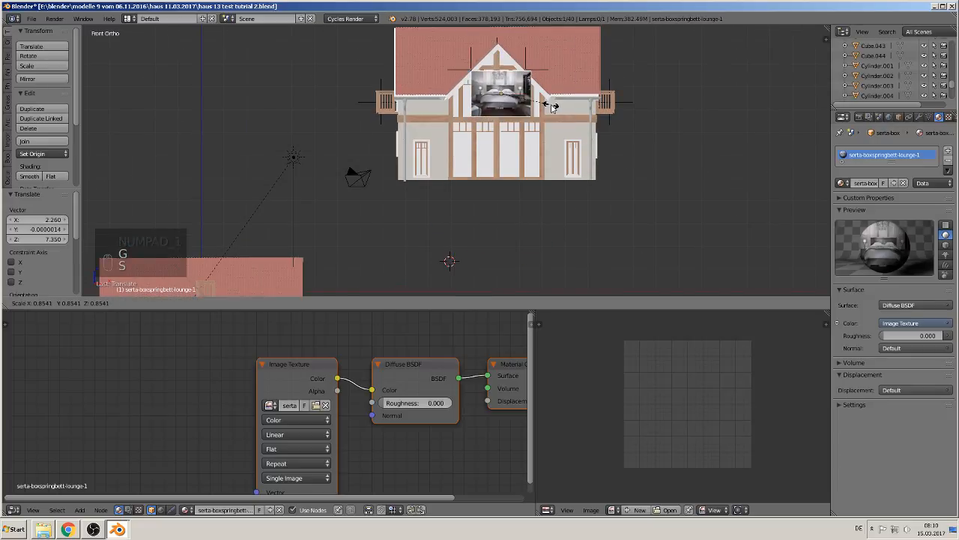
click(549, 105)
drag(539, 95, 537, 95)
key(s)
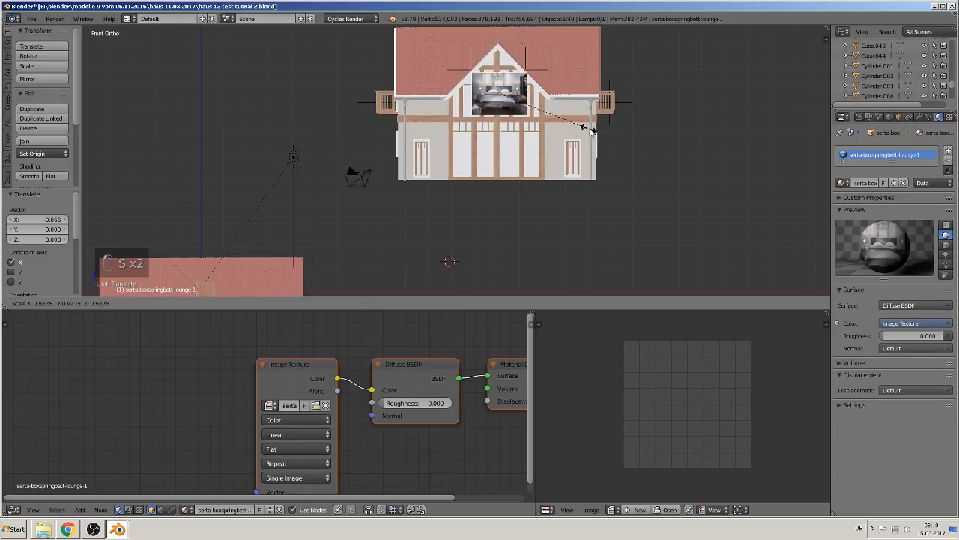
click(590, 129)
drag(500, 64, 500, 63)
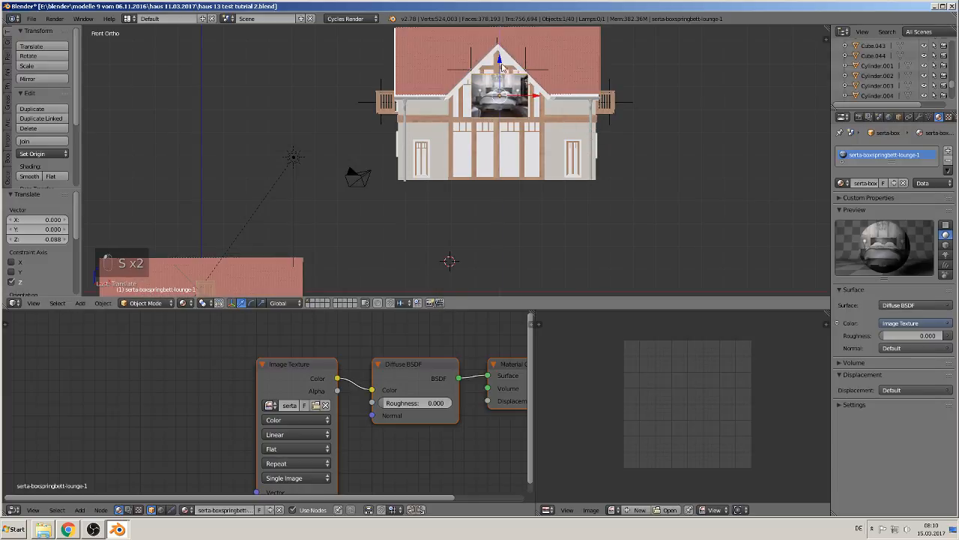
drag(537, 96, 534, 96)
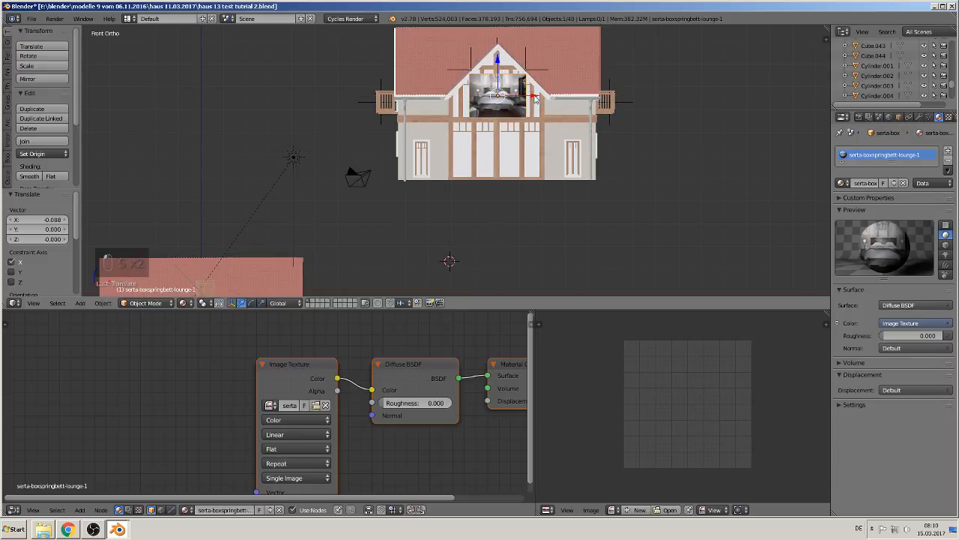
- Change the bedroom image plane material's surface shader to Emission and set its Strength to 2
click(916, 305)
click(868, 152)
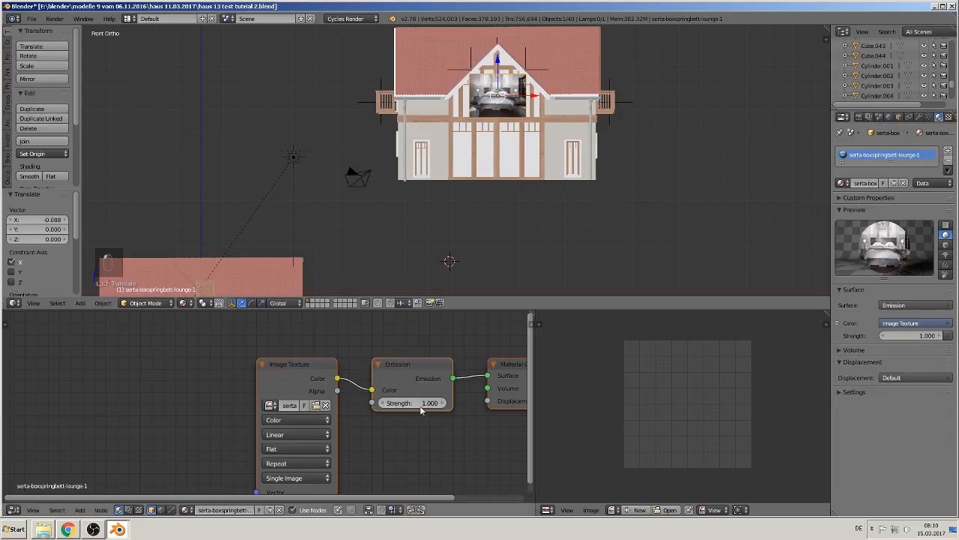
click(412, 403)
text(2)
key(Return)
- Move the bedroom image plane about 1 unit along Y behind the gable glass and save the file
middle_drag(495, 147, 574, 177)
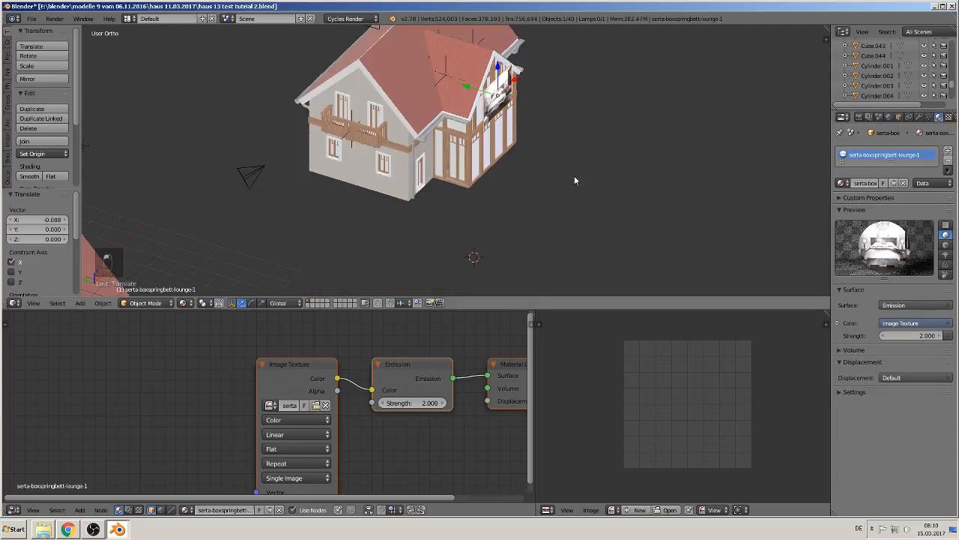
key(g)
key(y)
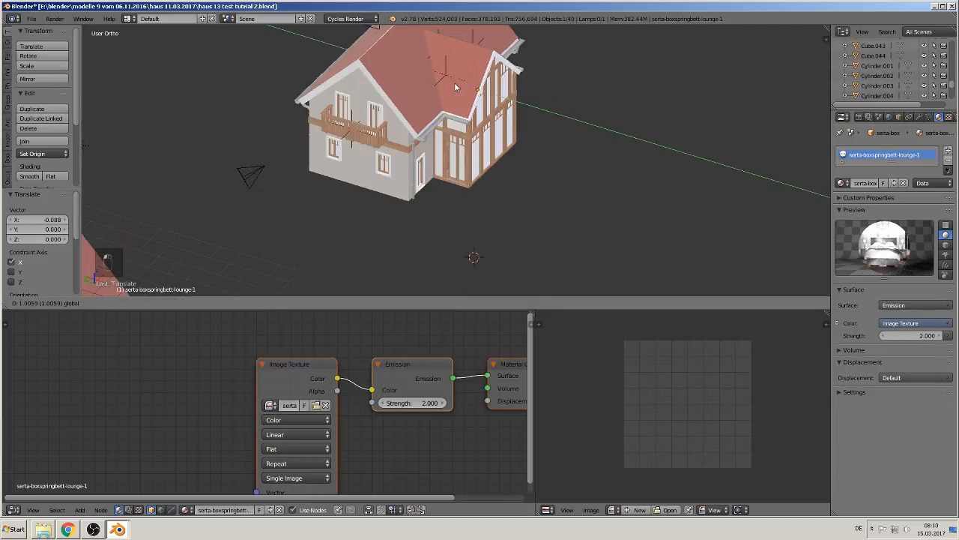
click(454, 84)
middle_drag(525, 161, 405, 117)
key(a)
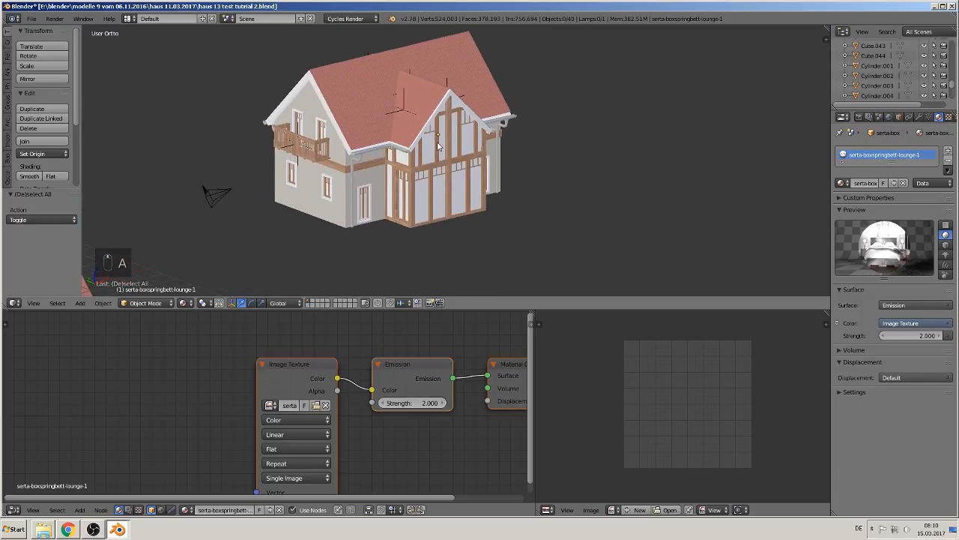
click(31, 18)
click(64, 96)
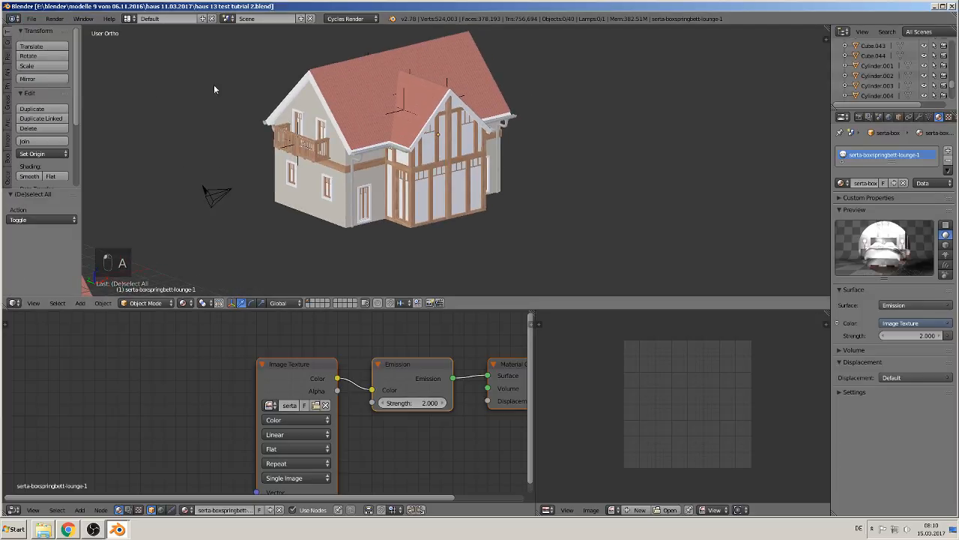
- Import the TexturesCom_Trees0033_M panorama from the texture folder as an image plane
middle_drag(558, 108, 520, 162)
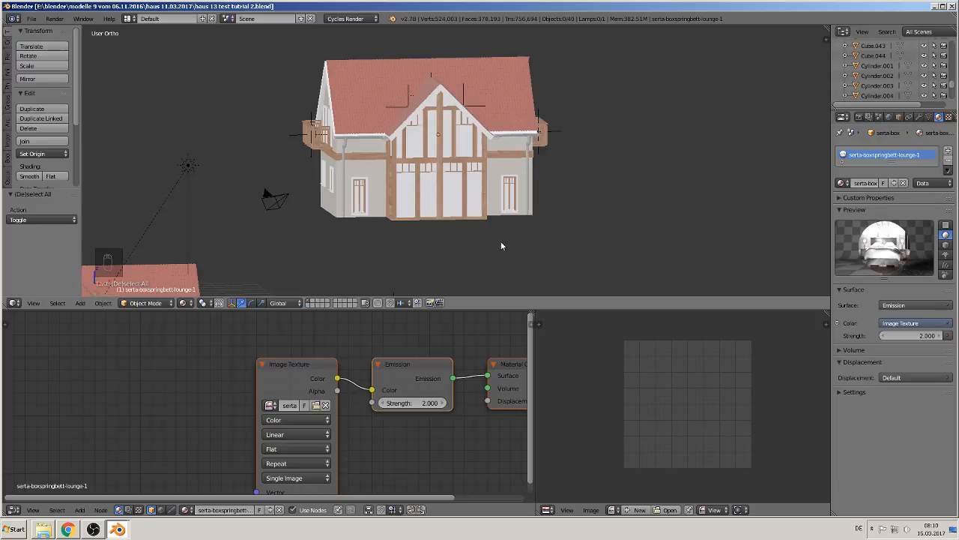
scroll(499, 245, down, 2)
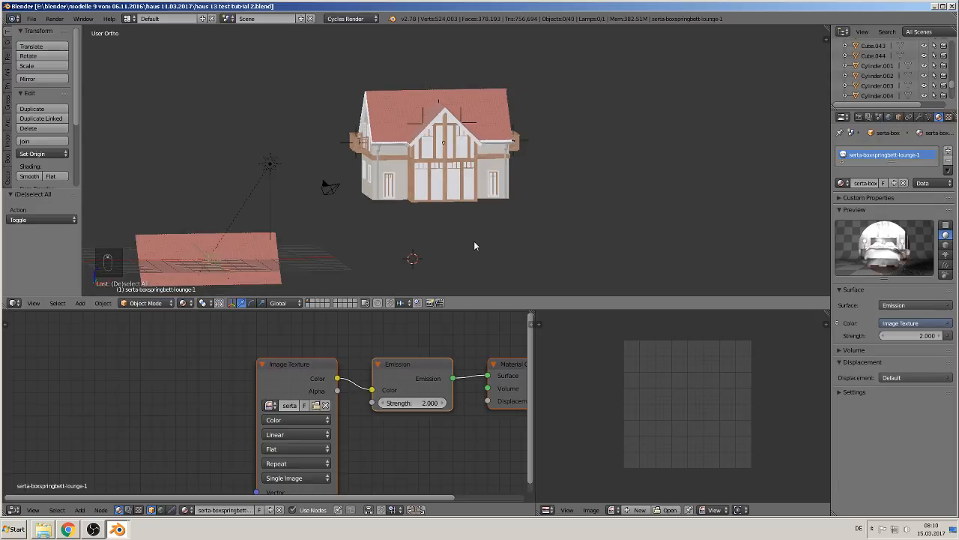
middle_drag(473, 246, 460, 261)
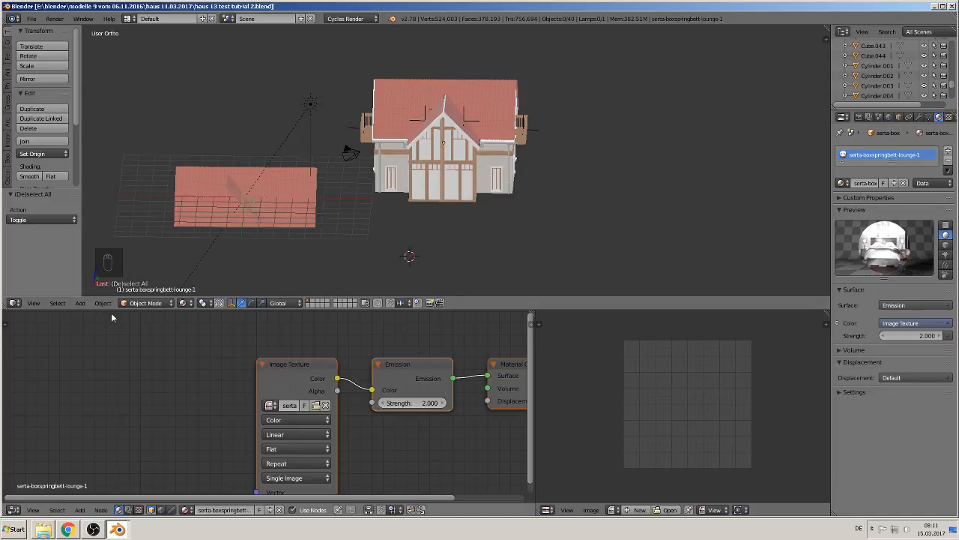
click(81, 302)
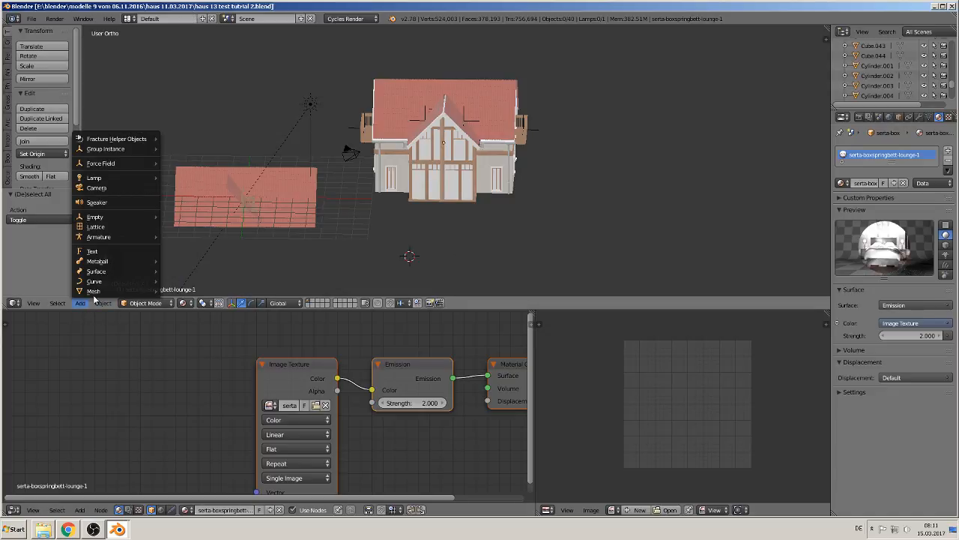
mouse_move(92, 292)
click(182, 291)
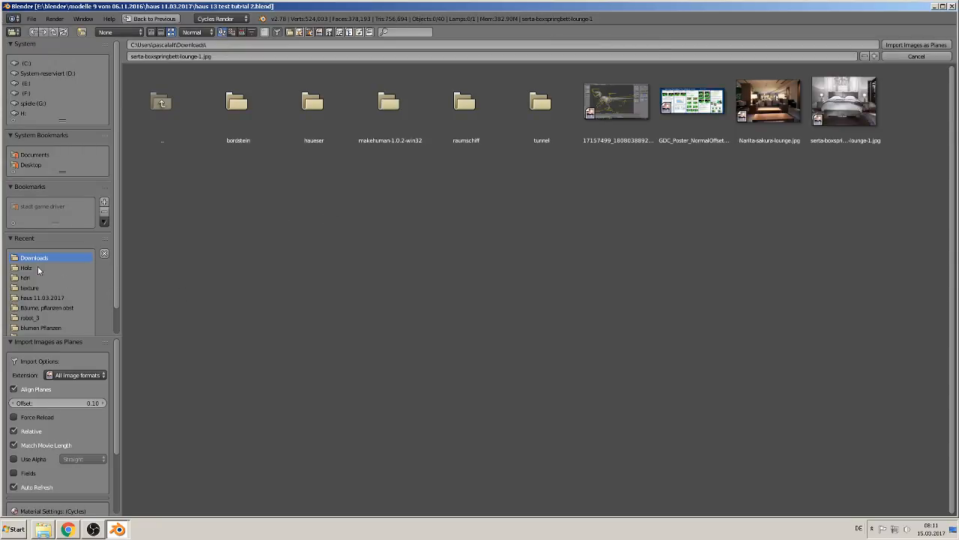
click(29, 288)
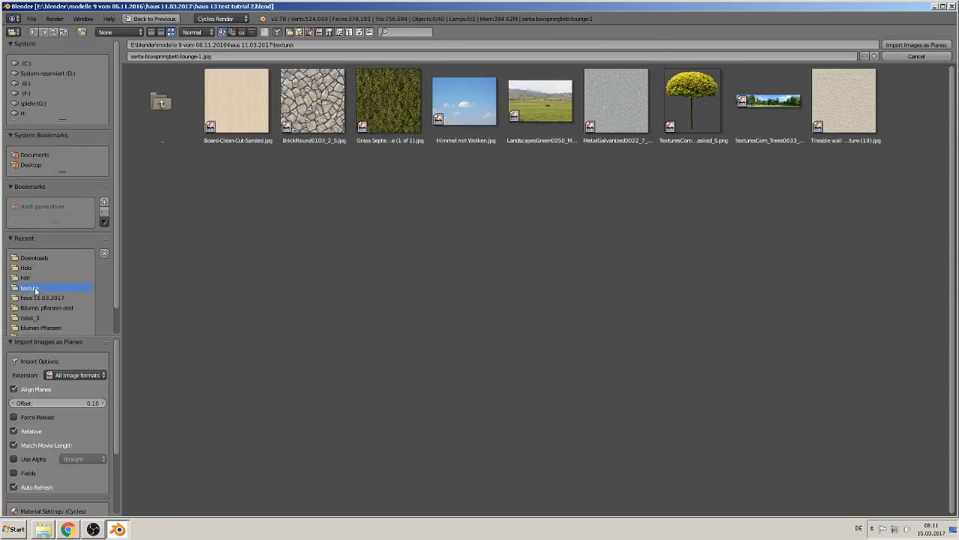
double_click(775, 106)
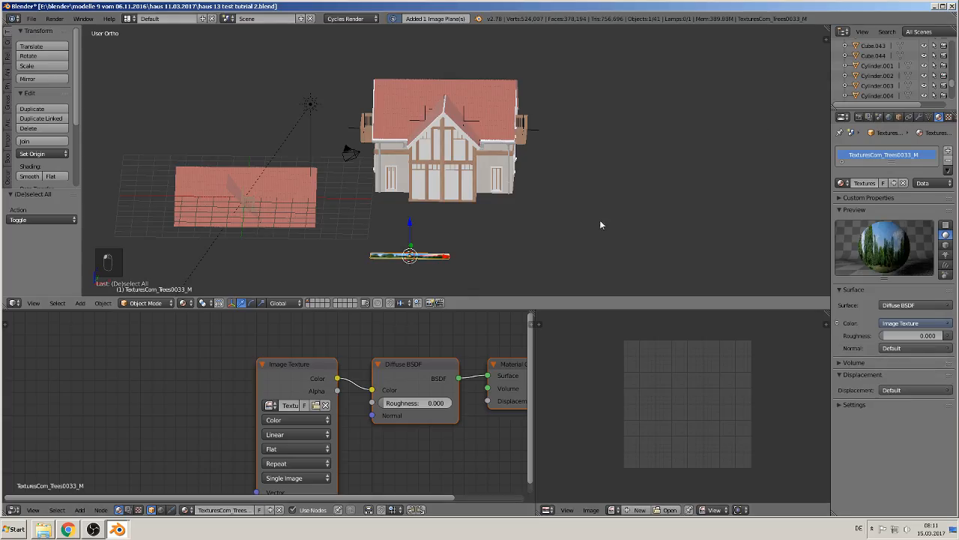
- Rotate the tree image plane 90° about X and scale it up by about 5.74
text(rx90)
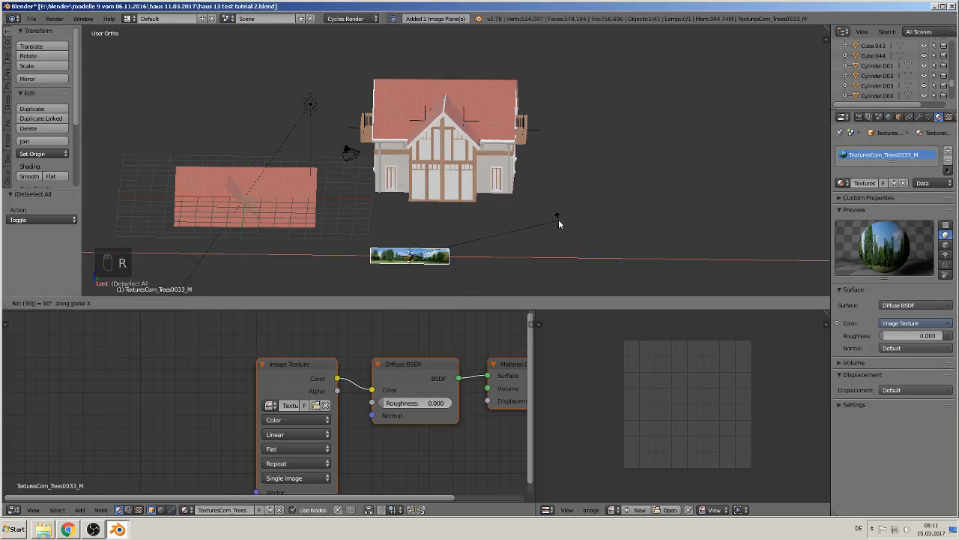
key(Return)
key(s)
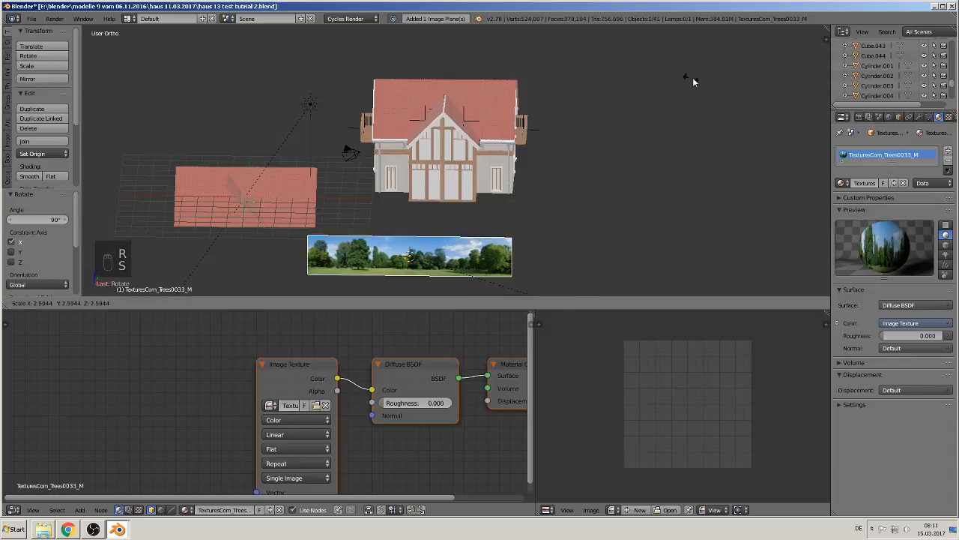
click(290, 200)
- In front view, raise the tree image plane about 22.4 units along Z
shift+middle_drag(399, 283, 190, 163)
key(KP_1)
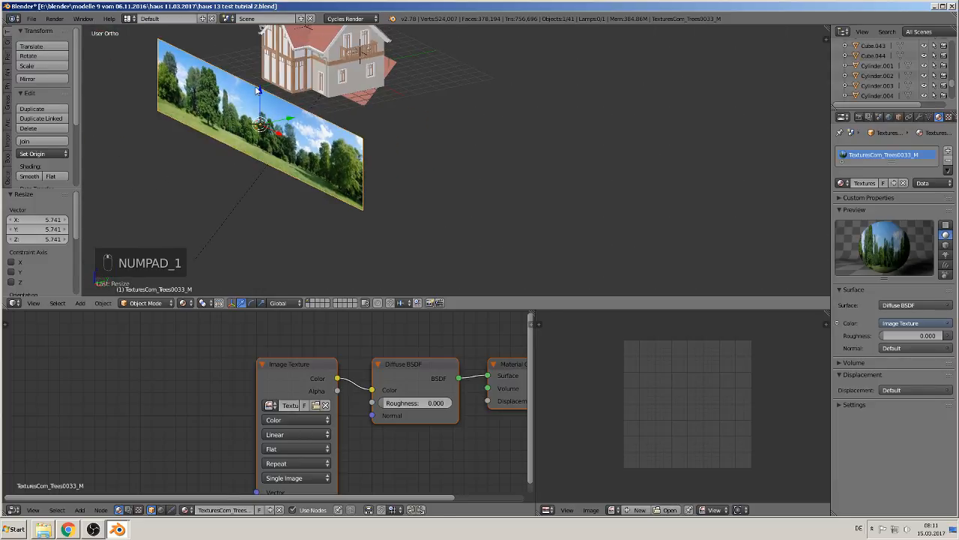
key(KP_1)
key(g)
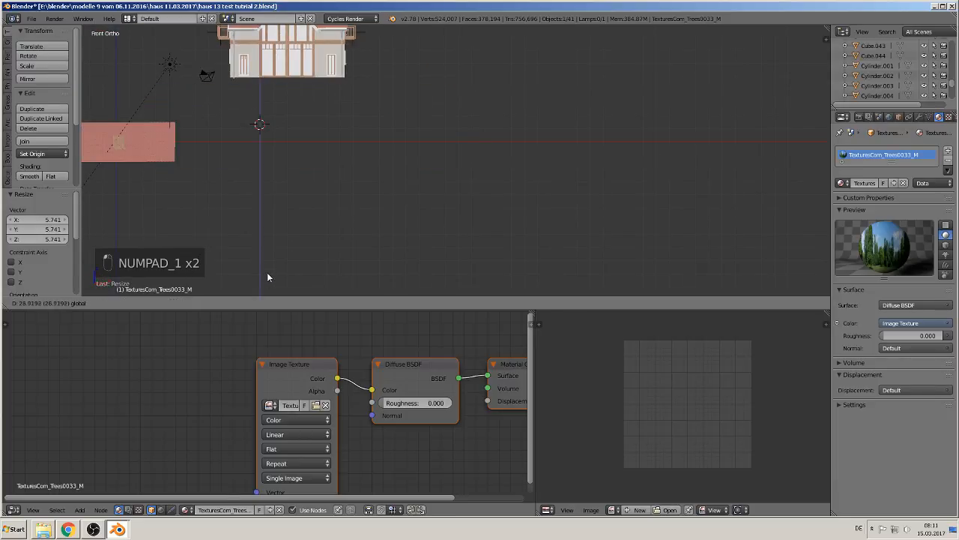
drag(264, 62, 265, 68)
- Reselect the tree image plane and lower it about 16.3 units along Z to the height of the house
scroll(268, 72, down, 1)
right_drag(282, 83, 324, 124)
right_click(325, 113)
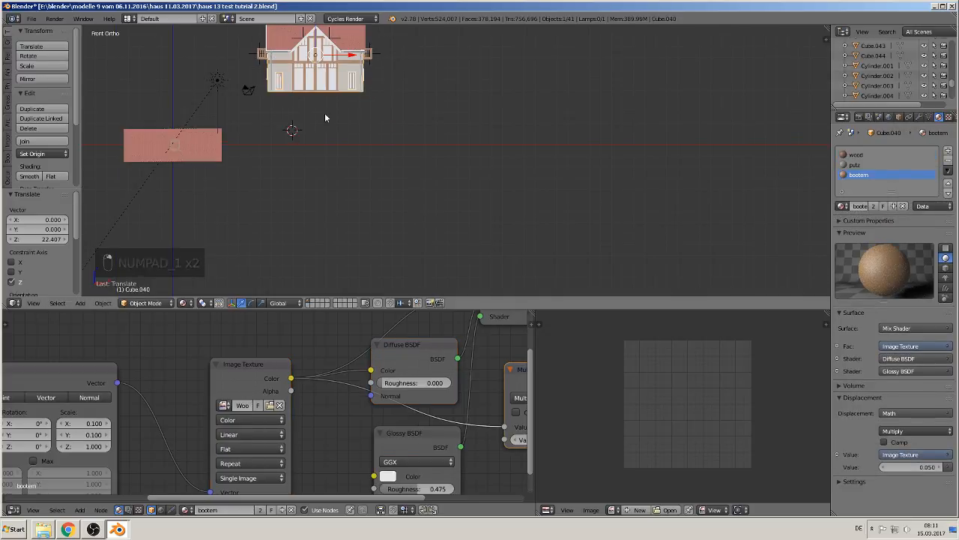
middle_drag(324, 113, 320, 136)
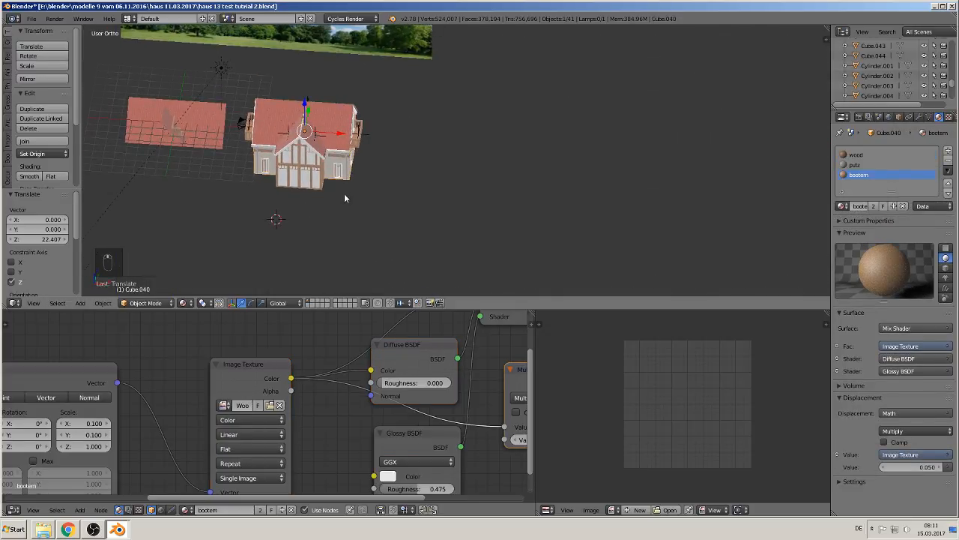
key(KP_1)
right_click(377, 68)
drag(379, 69, 380, 166)
- Move the tree image plane about 14.95 units along Y so it stands behind the house
middle_drag(380, 166, 355, 165)
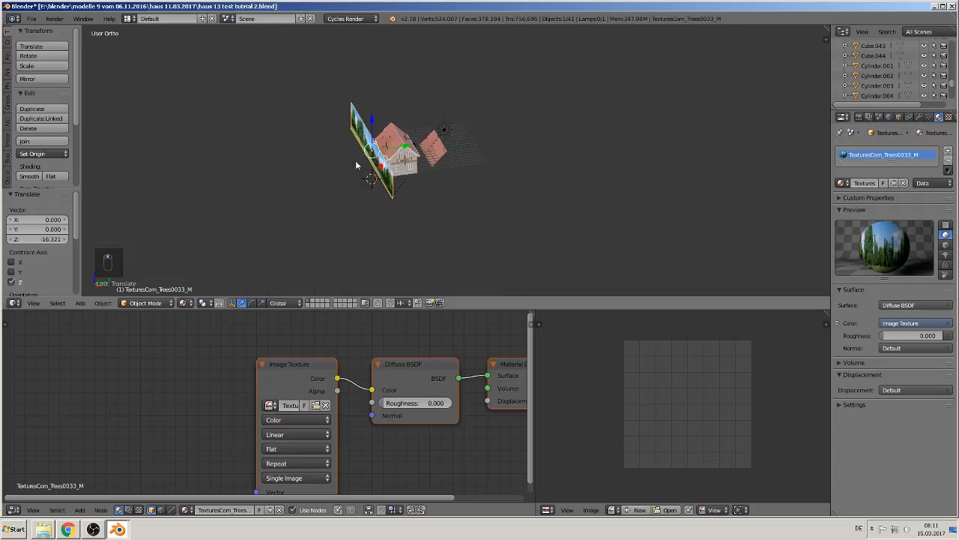
drag(404, 147, 479, 139)
middle_drag(479, 139, 553, 163)
scroll(447, 173, up, 4)
scroll(447, 174, up, 2)
middle_drag(446, 173, 387, 178)
- In top view, move the camera about -14.9 units along Y in front of the house and rotate it about -80.3° around Z
right_click(389, 118)
scroll(392, 153, down, 4)
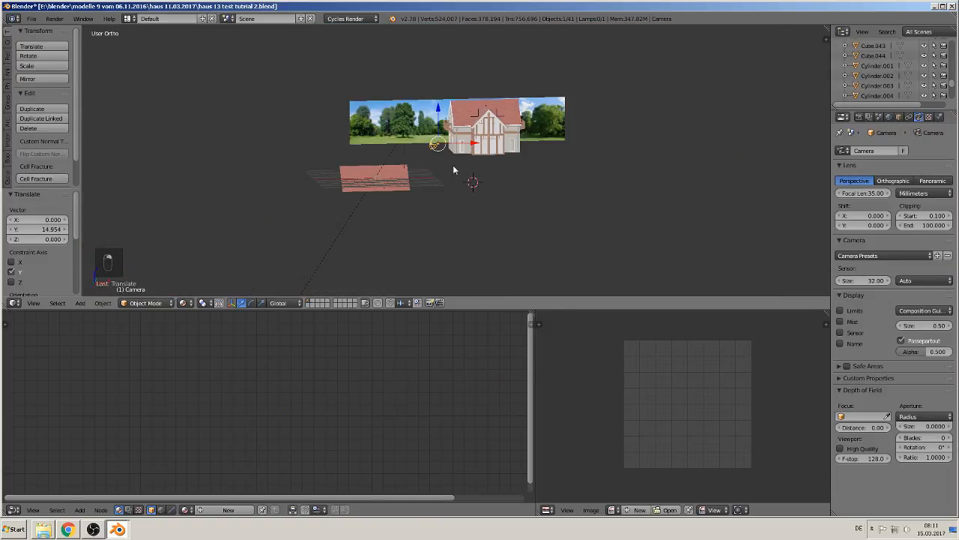
key(KP_7)
drag(439, 107, 447, 241)
shift+middle_drag(496, 248, 480, 168)
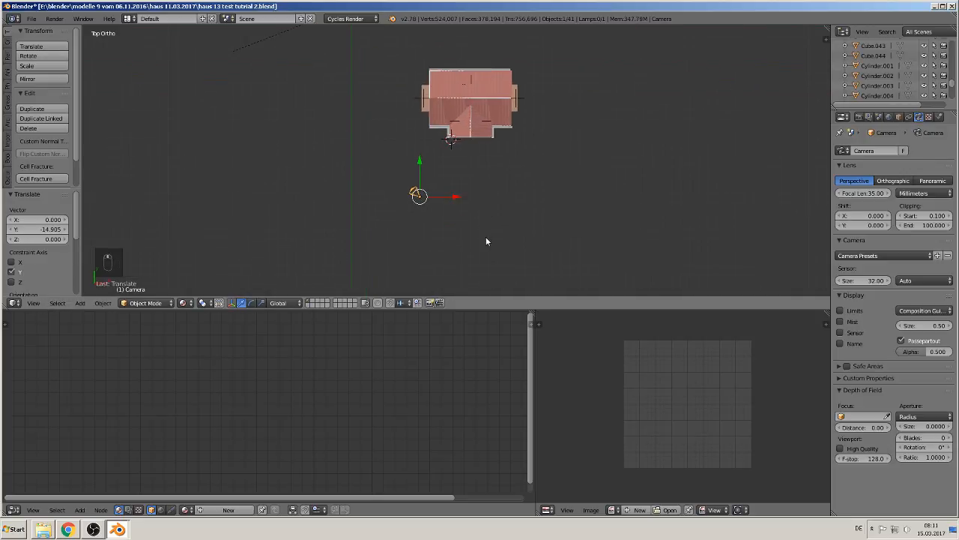
key(r)
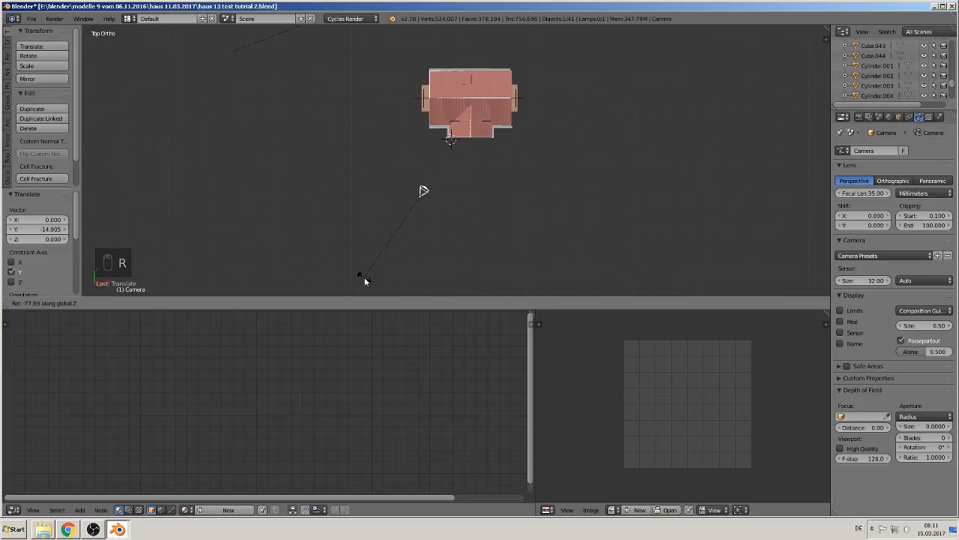
click(361, 279)
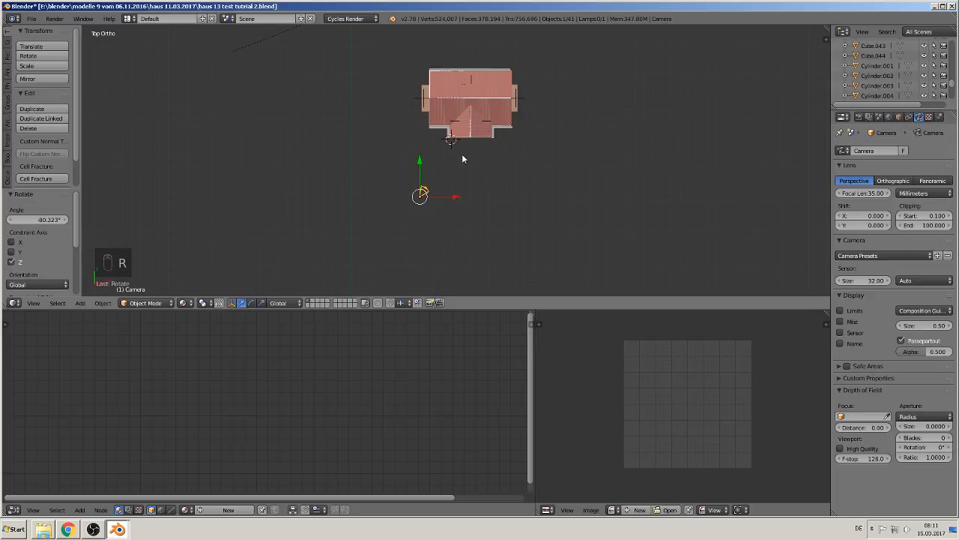
- Looking through the camera, move it about -0.24 units in X, 3.07 in Y and 4.87 in Z to bring the house into frame
key(KP_0)
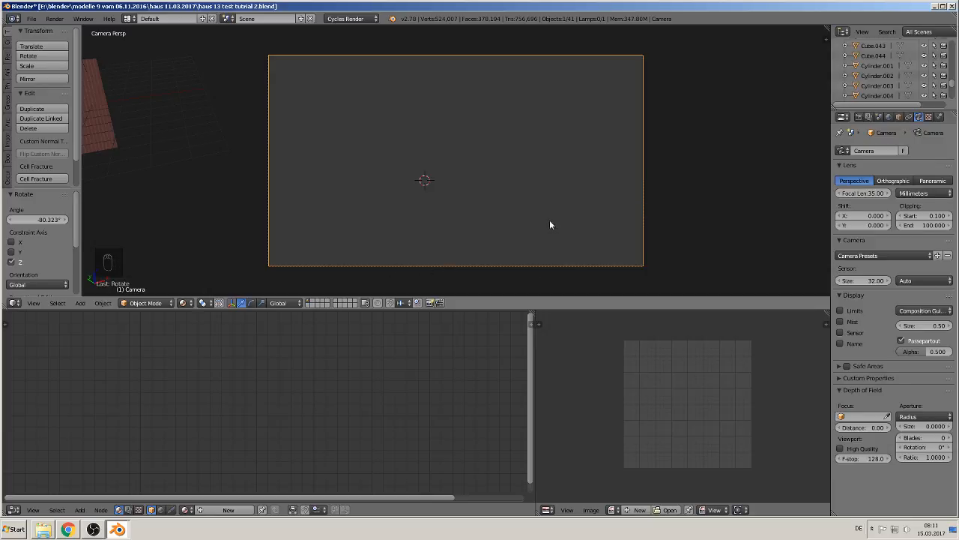
key(g)
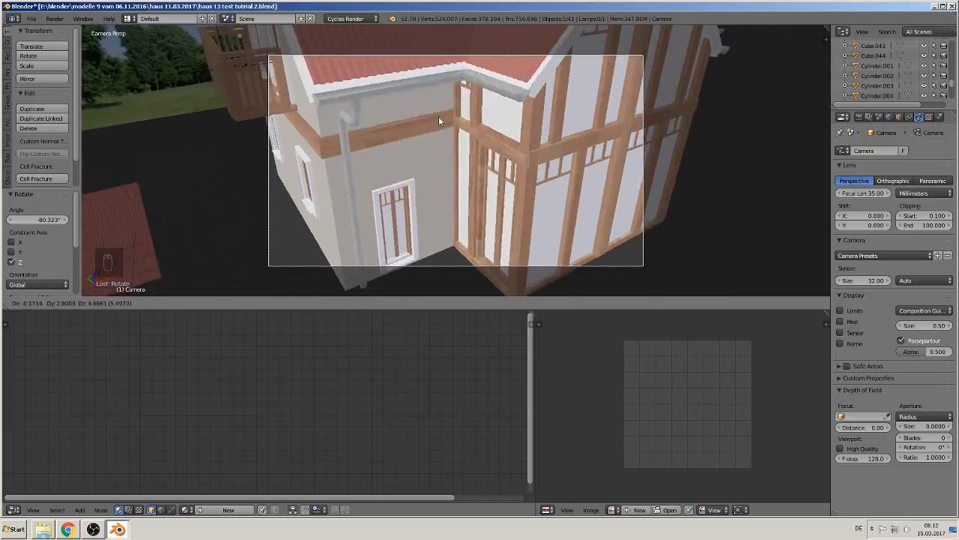
click(429, 106)
key(g)
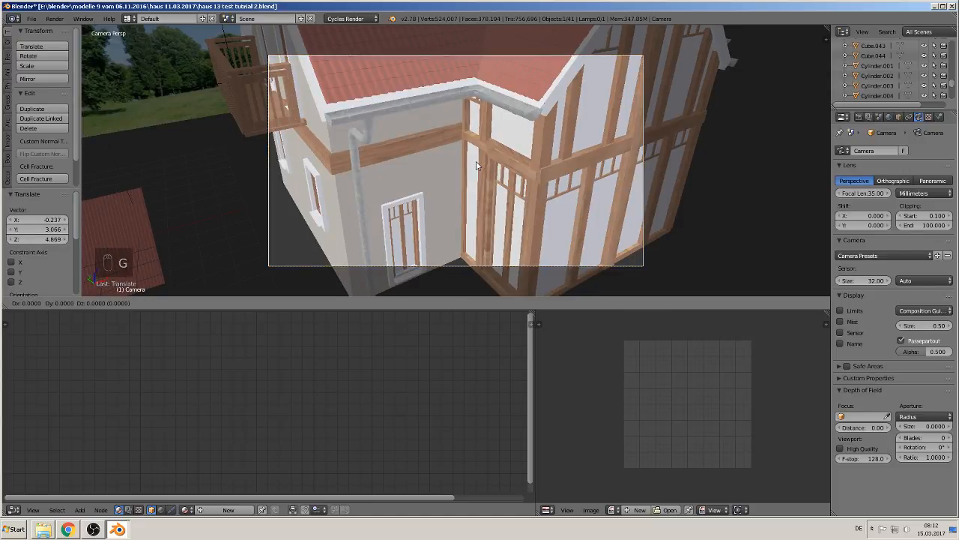
key(z)
key(z)
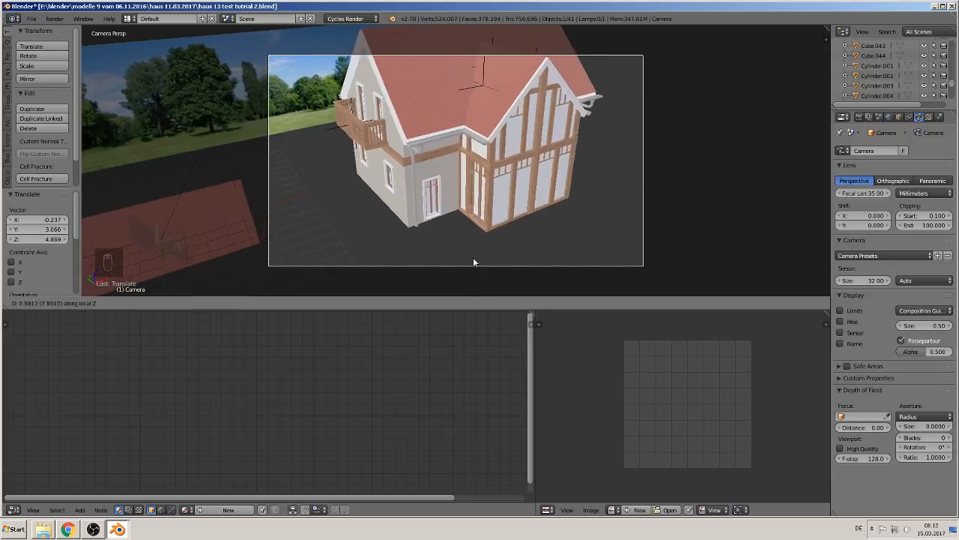
key(Escape)
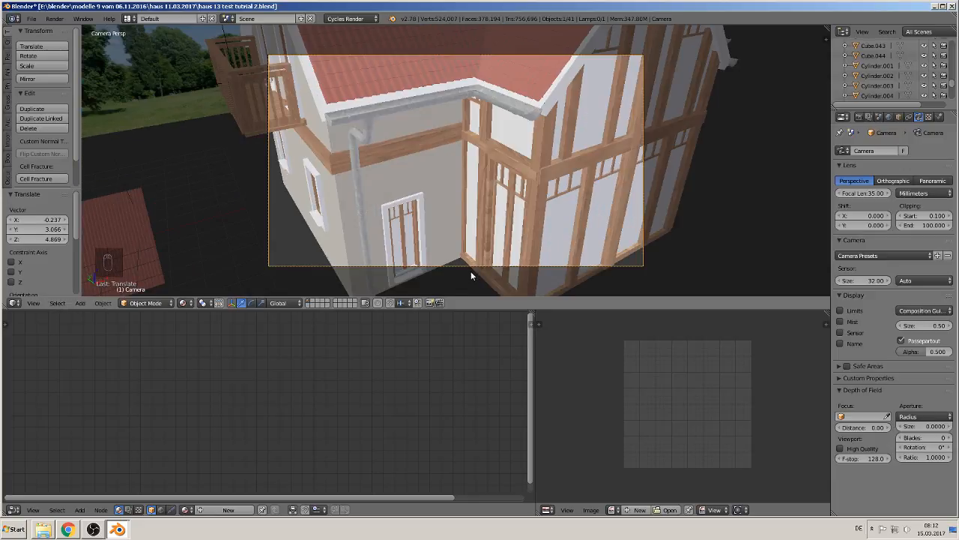
- Pull the camera back about 16.3 units along its local Z and shift it about 0.63, 0.40 and 1.36 units in X, Y and Z
key(g)
middle_click(475, 226)
click(476, 94)
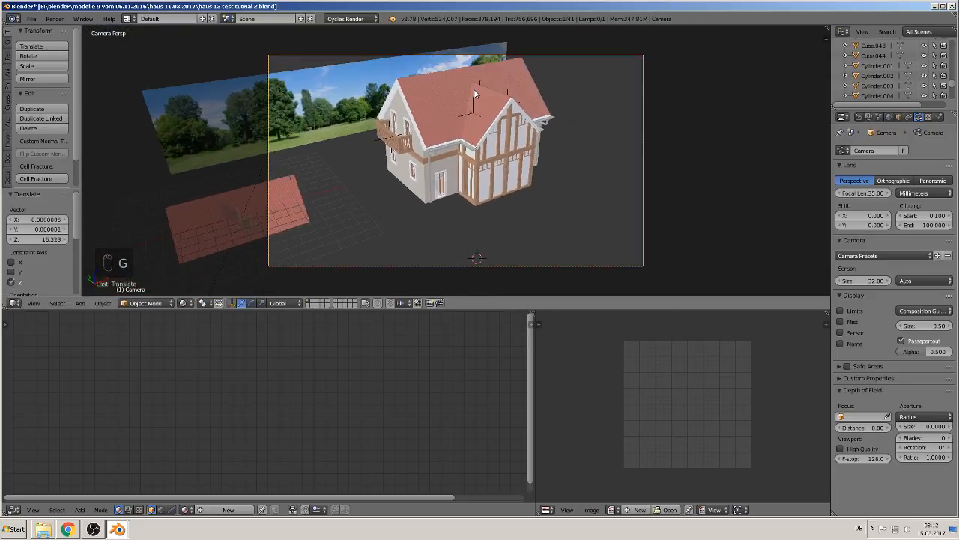
key(g)
click(504, 150)
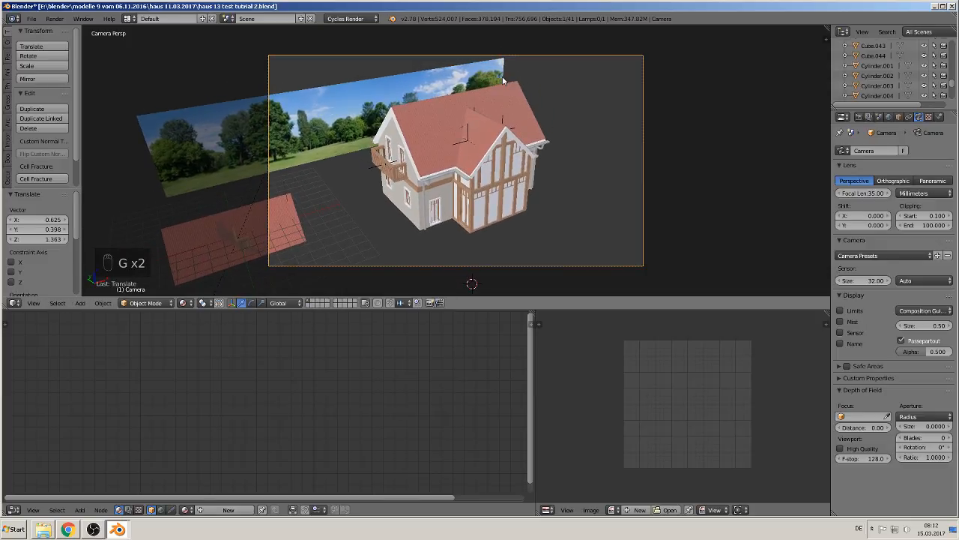
- Move the camera about -4.63 units along its local Z, closer to the house
key(g)
middle_click(499, 153)
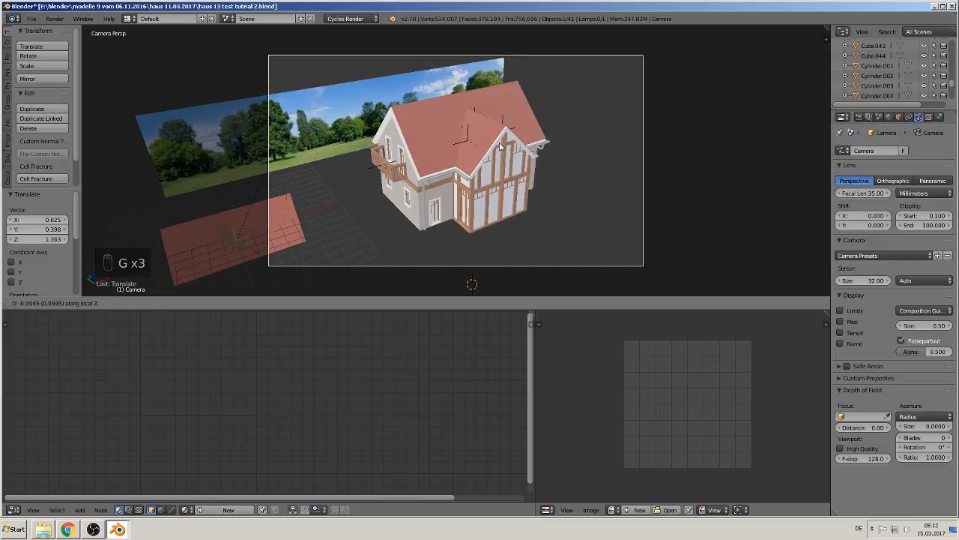
click(496, 80)
- Move the tree image plane about 10.75 units along X behind the house and scale it up by about 1.6
right_click(339, 101)
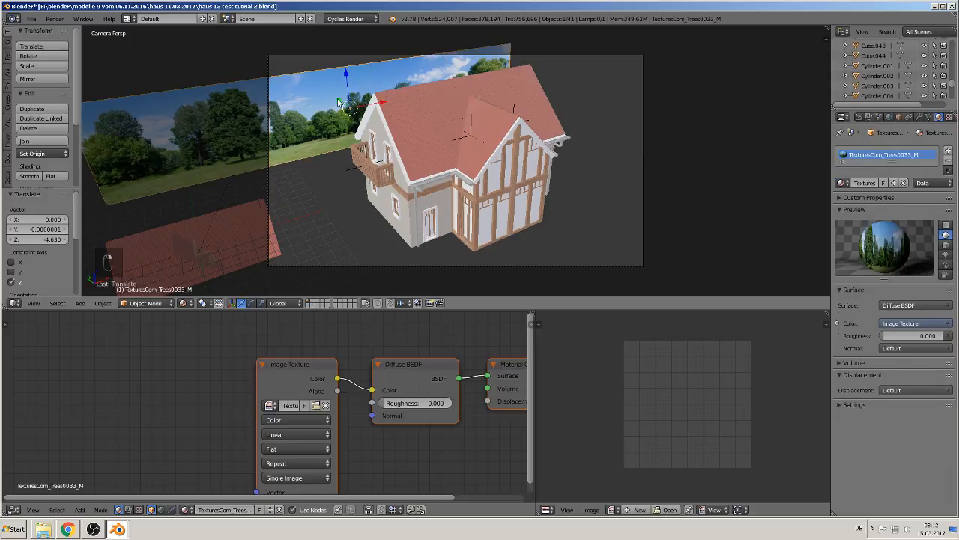
drag(376, 105, 545, 65)
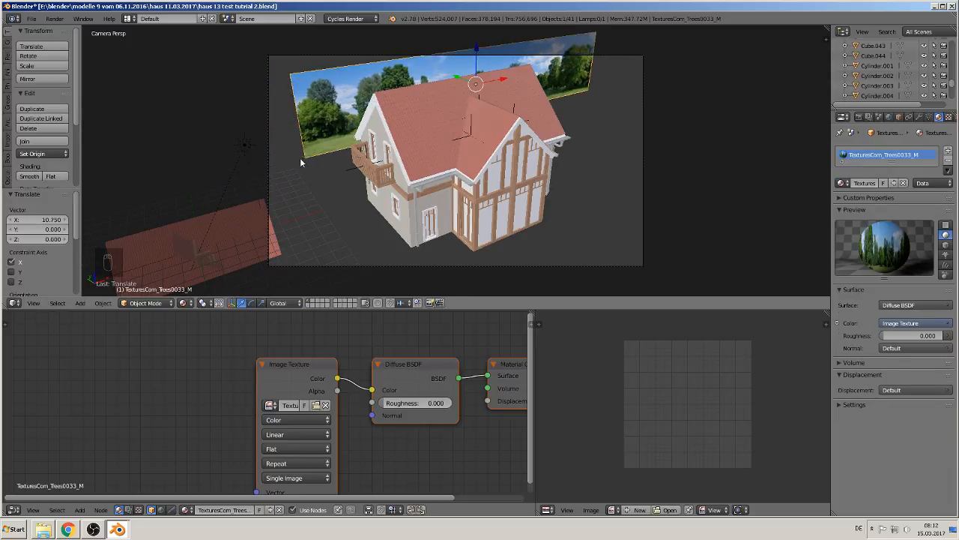
key(s)
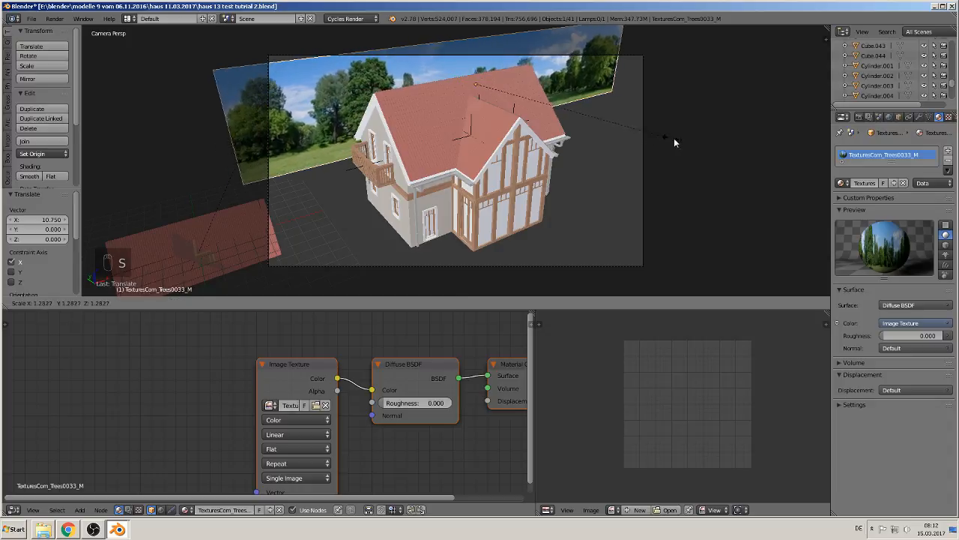
click(716, 141)
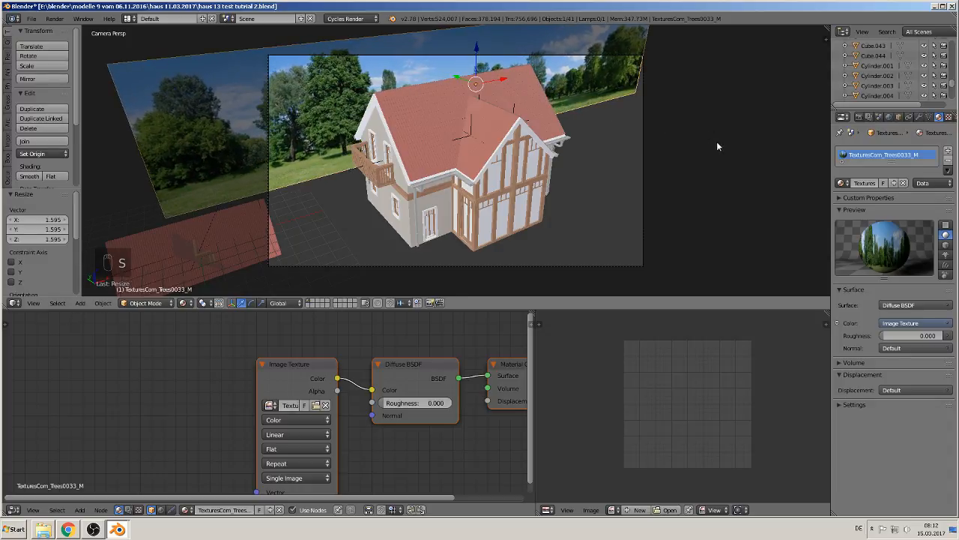
- Shift the tree image plane about 3.05 units along X and deselect it
key(g)
key(x)
click(522, 92)
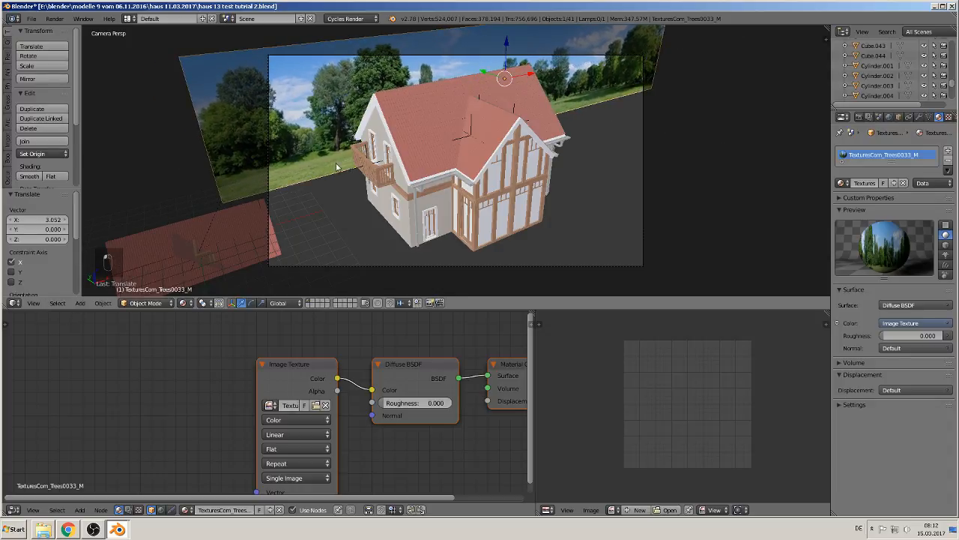
key(a)
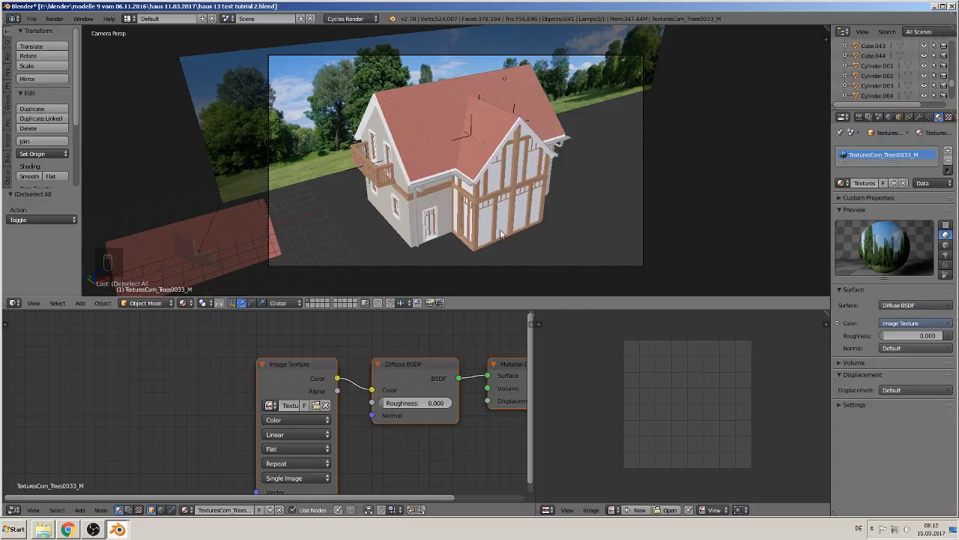
- Add a mesh plane at the base of the house front and scale it by about 14.1 as the ground
click(81, 304)
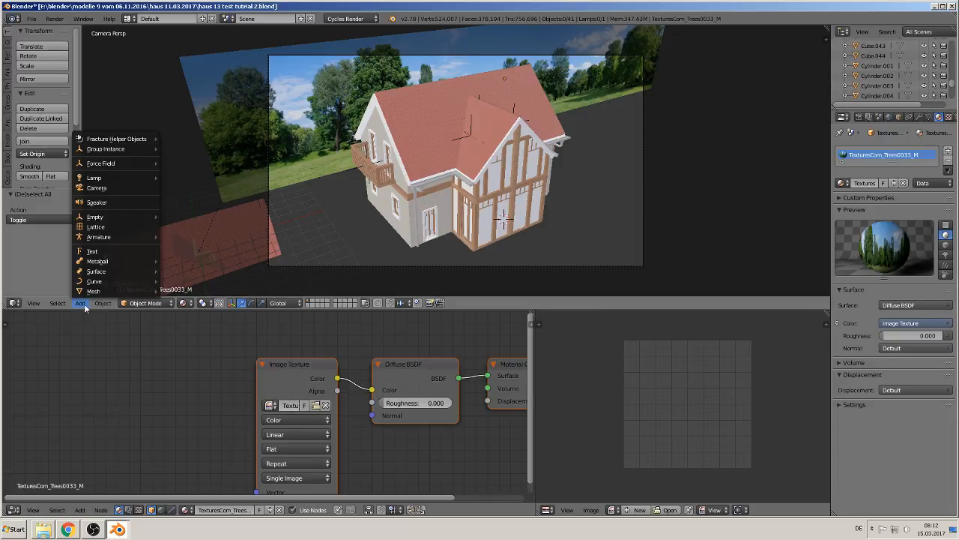
mouse_move(89, 293)
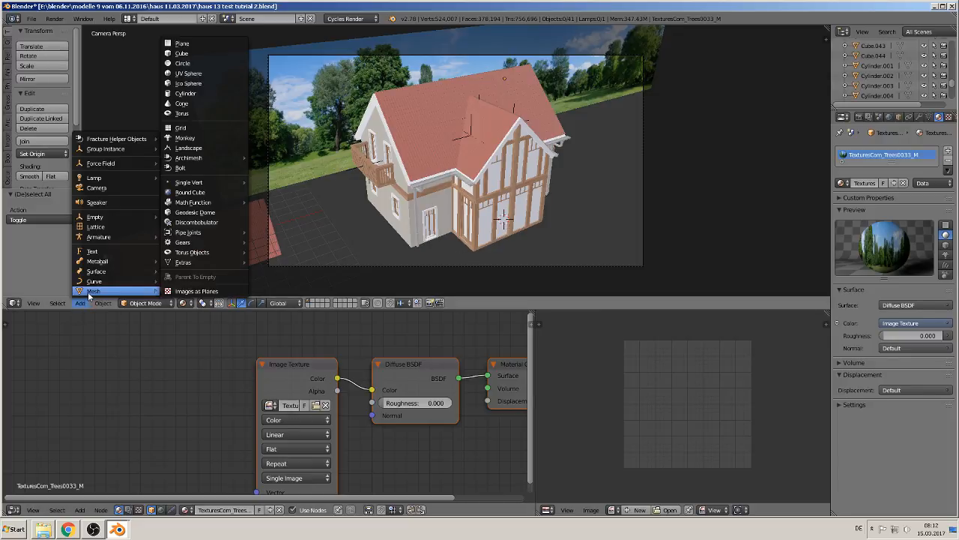
click(191, 45)
key(s)
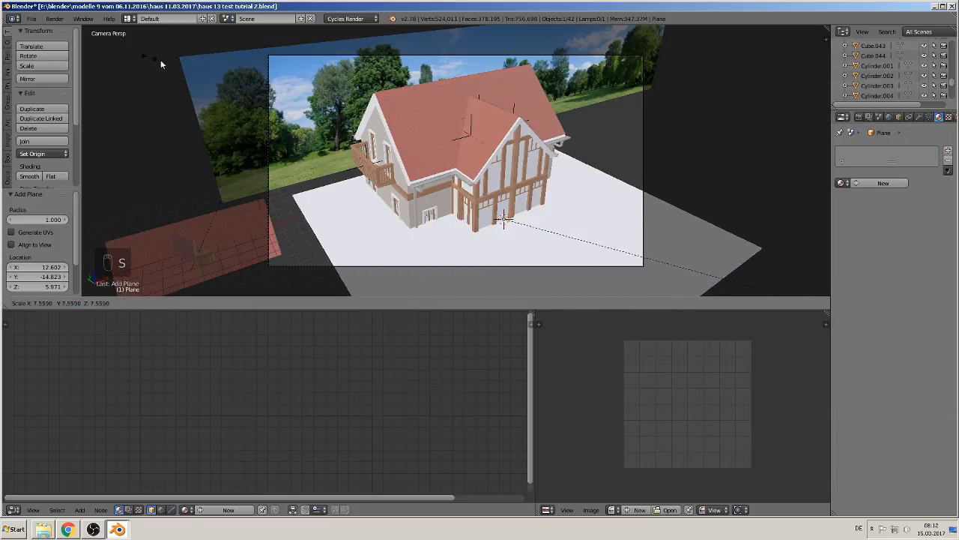
click(475, 183)
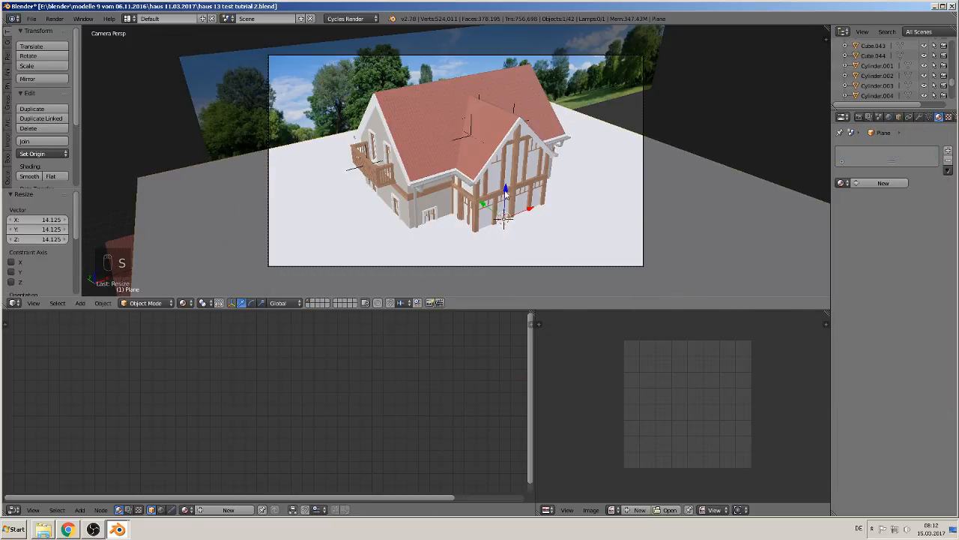
- Lower the ground plane about 1.04 units along Z to the foot of the house walls
key(g)
key(z)
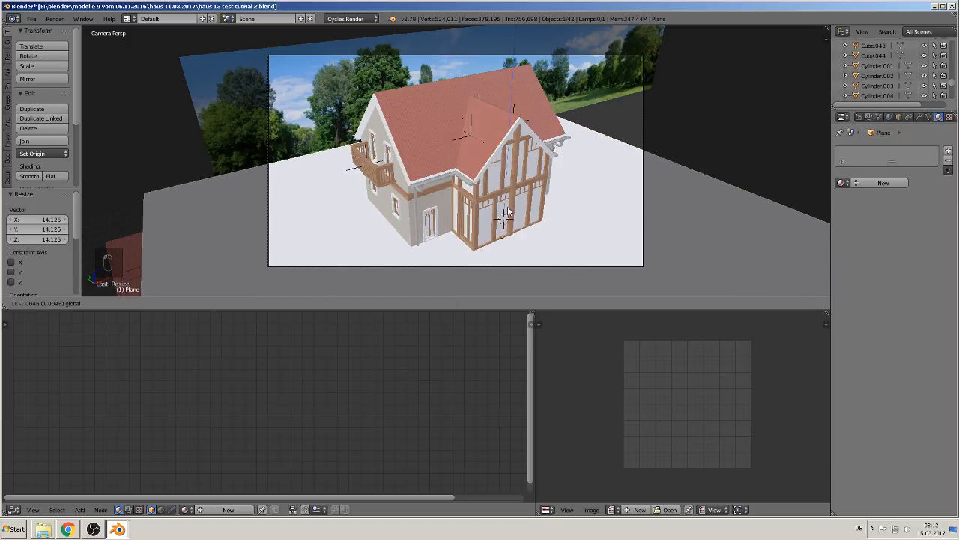
click(506, 211)
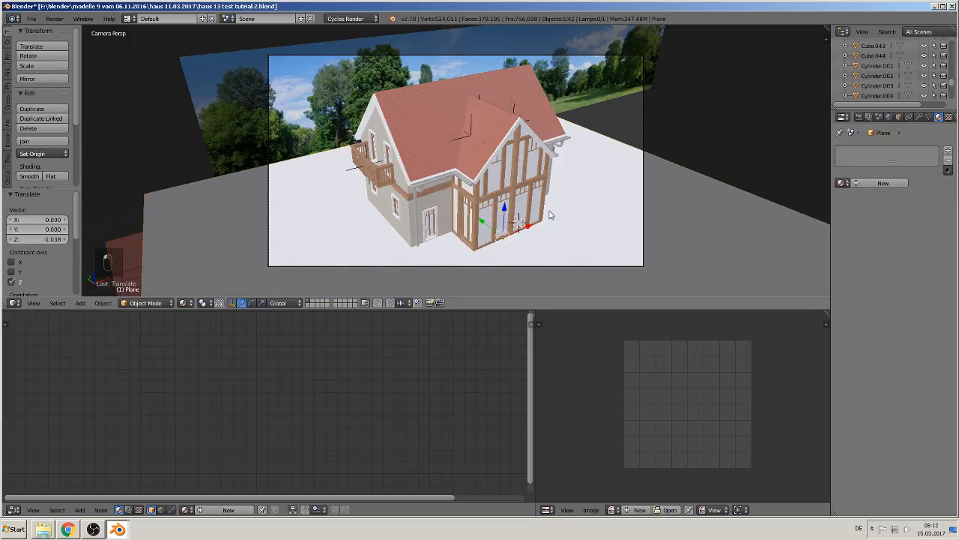
- Move the ground plane about 5.05 units along X and enlarge it by a factor of about 2.24
drag(527, 229, 655, 135)
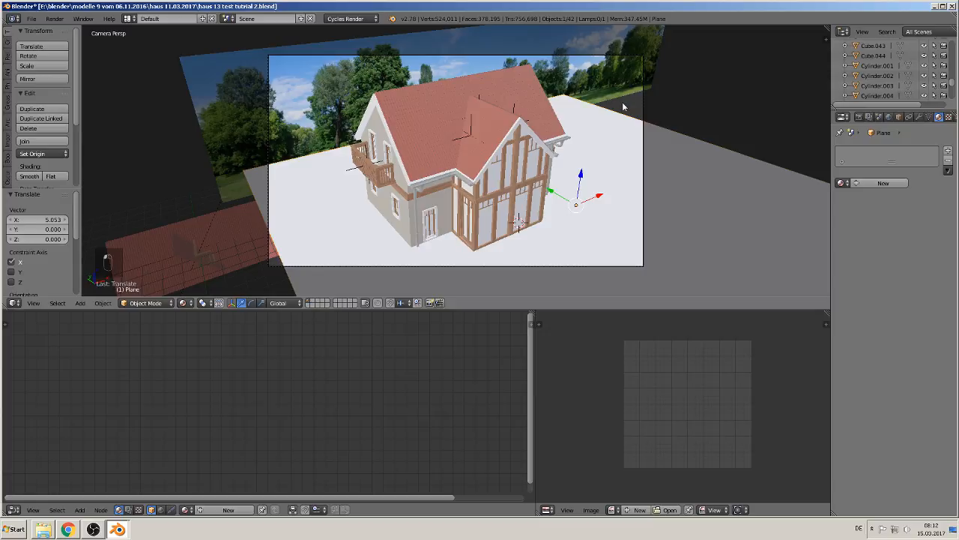
key(s)
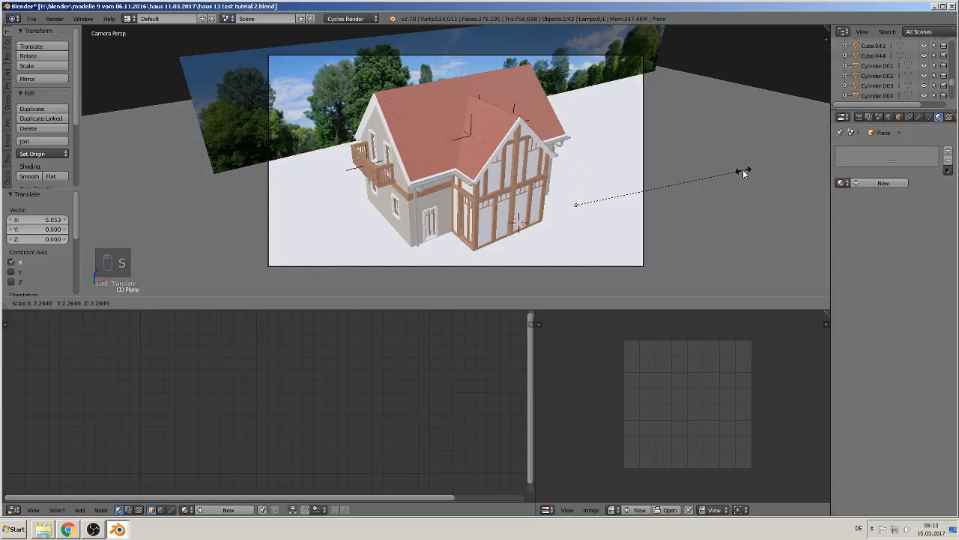
click(741, 169)
- Select the tree image plane, raise it about 0.33 units along Z, and deselect it
right_click(307, 114)
scroll(300, 109, down, 2)
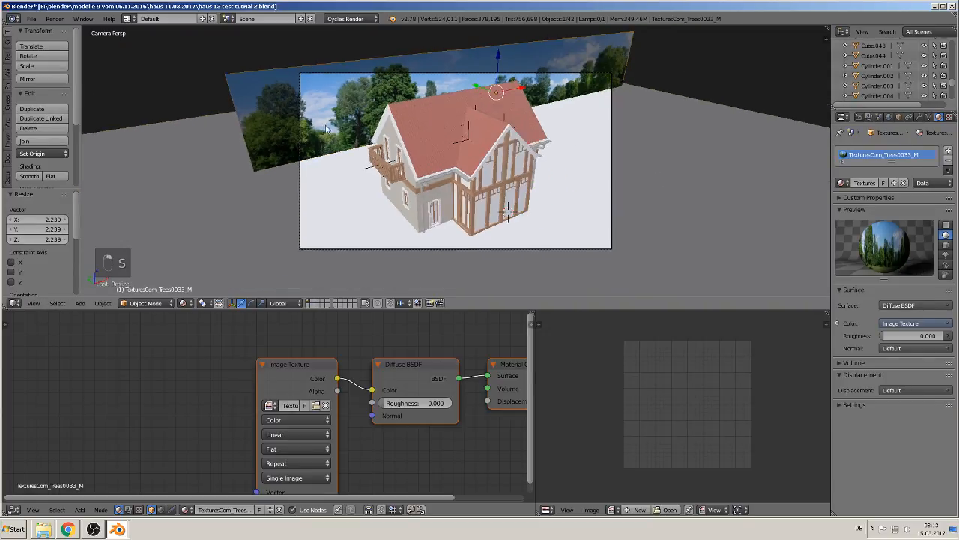
key(g)
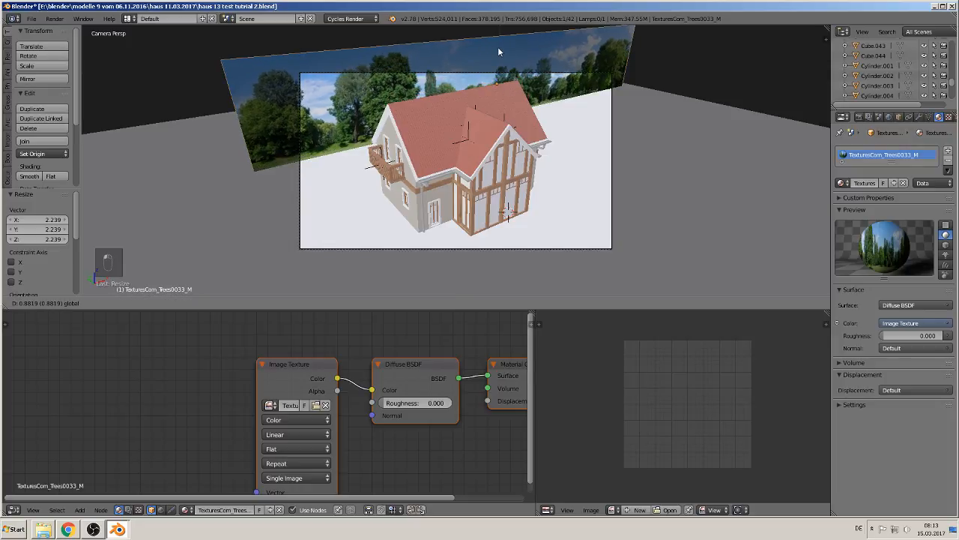
click(501, 52)
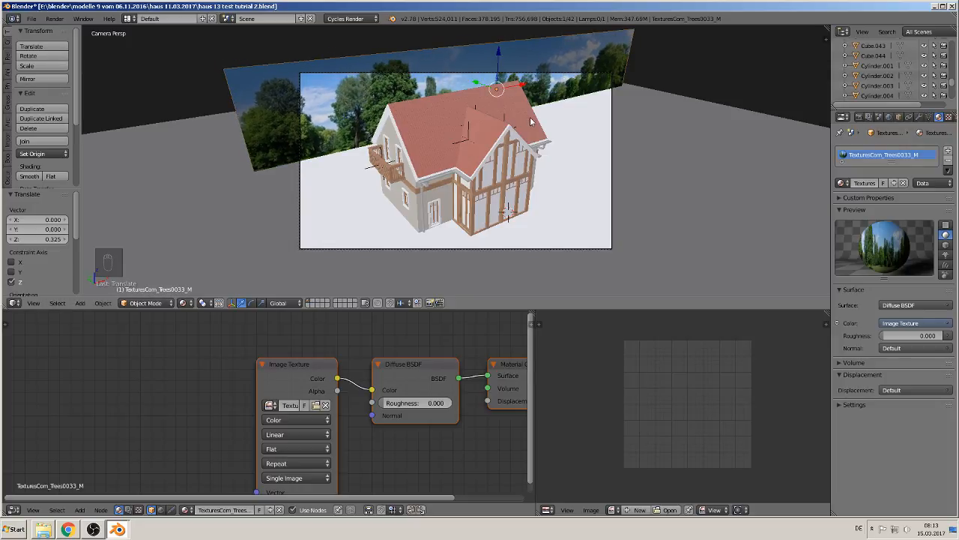
key(a)
- Select the ground plane and enter Edit Mode on it in top view
right_click(586, 184)
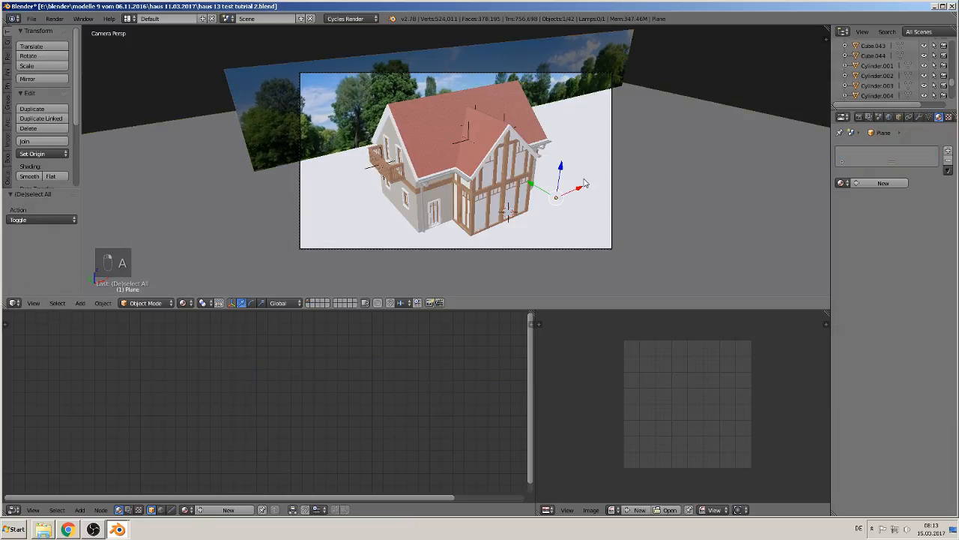
key(KP_7)
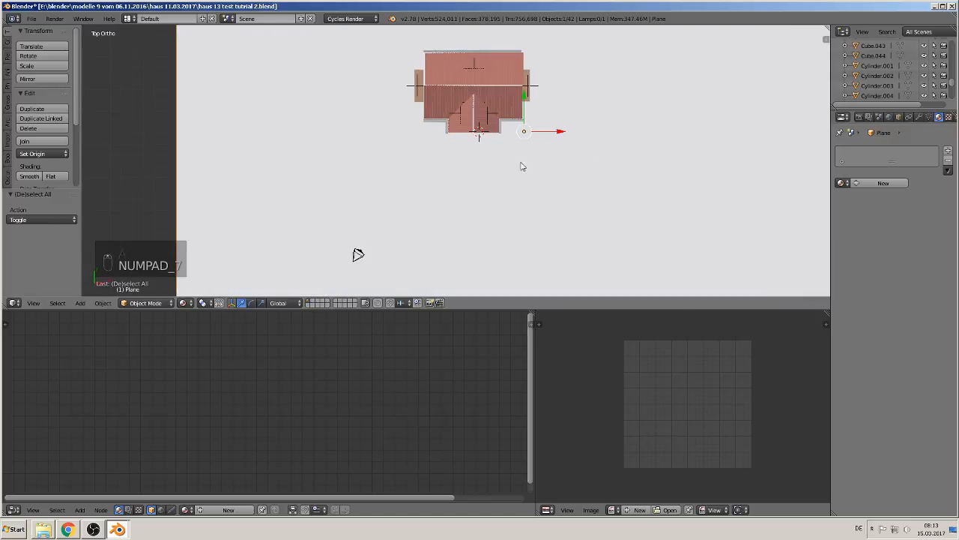
shift+middle_drag(522, 164, 456, 272)
scroll(441, 264, down, 6)
scroll(454, 217, up, 2)
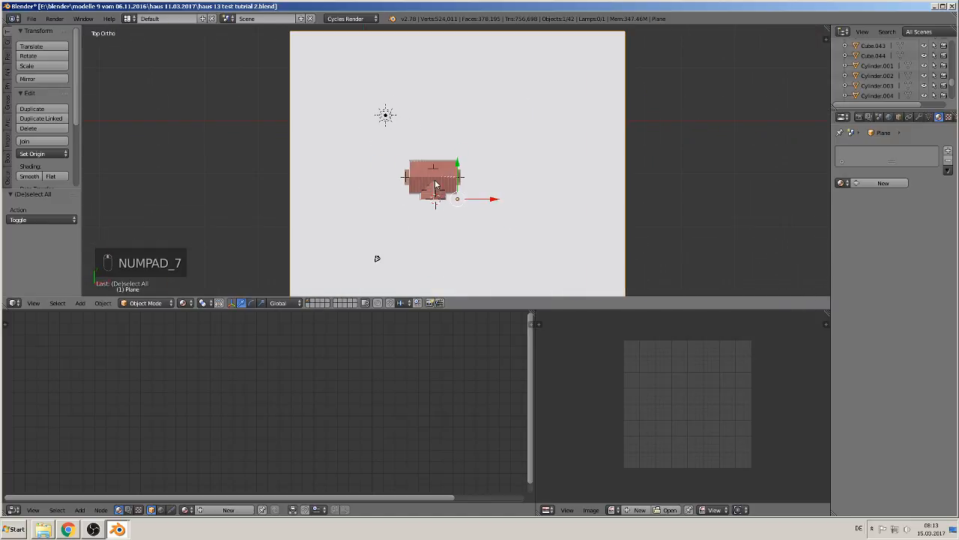
scroll(435, 185, up, 2)
key(Tab)
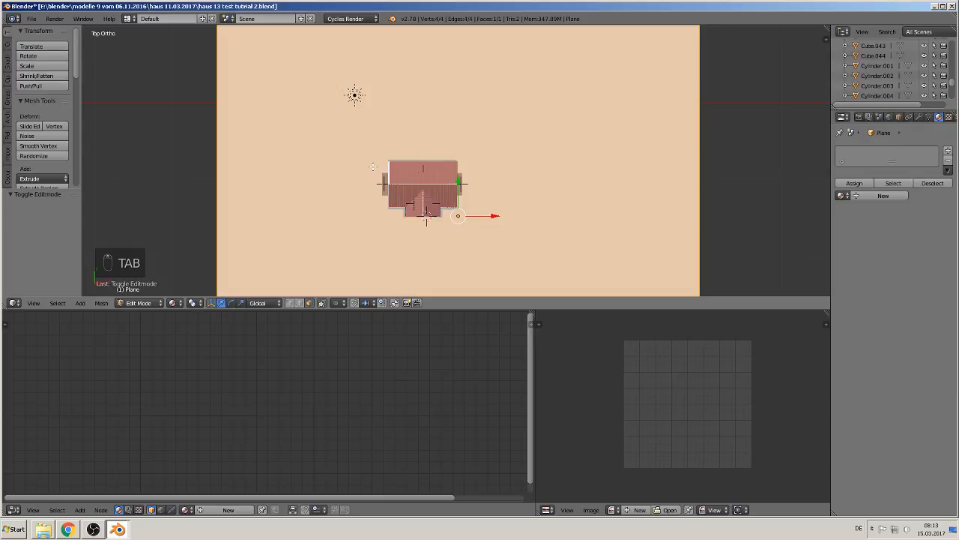
key(ctrl+r)
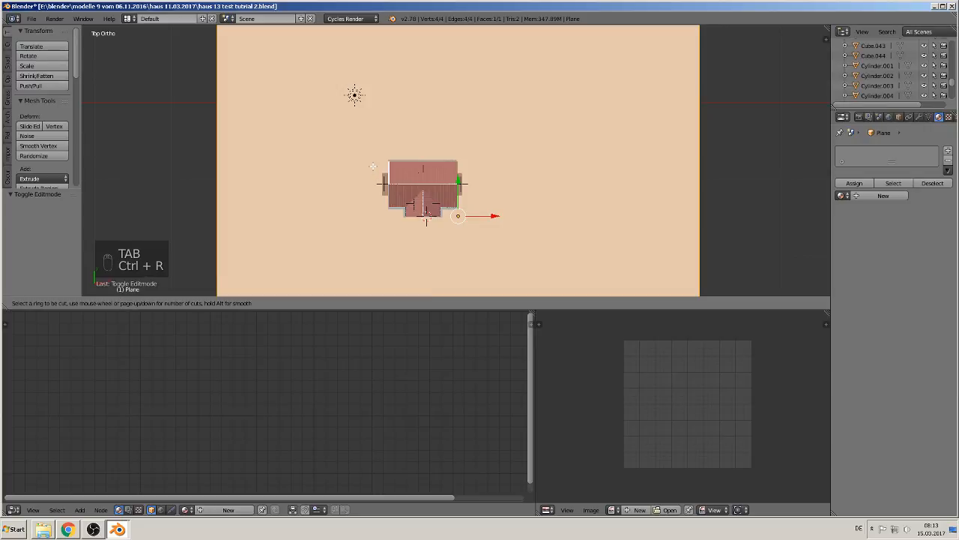
right_click(501, 282)
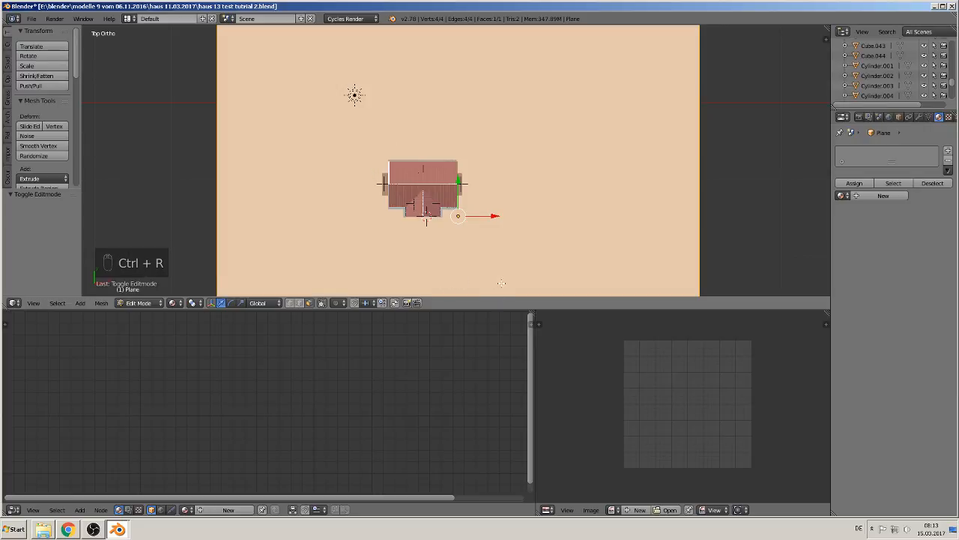
shift+middle_drag(501, 276, 503, 192)
scroll(495, 200, down, 2)
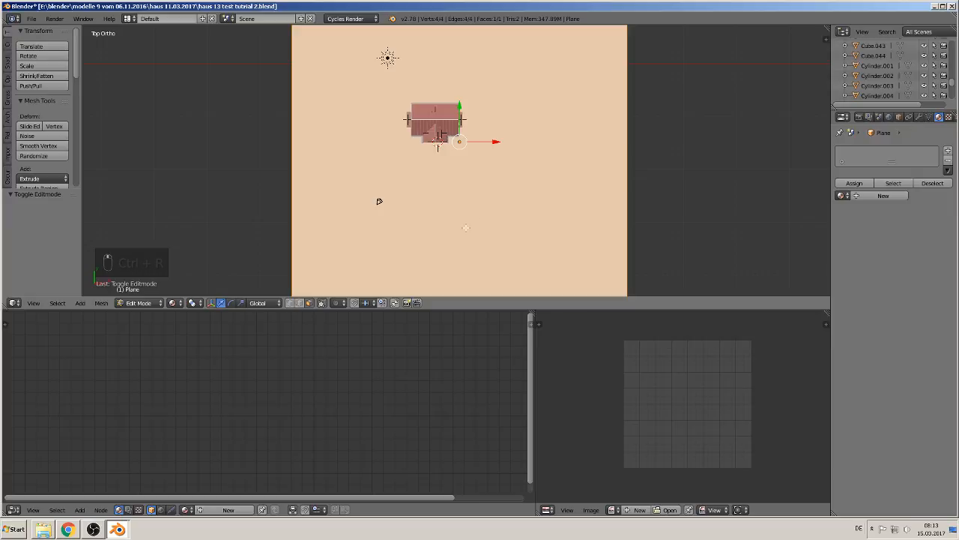
key(ctrl+r)
right_click(379, 200)
scroll(368, 213, down, 3)
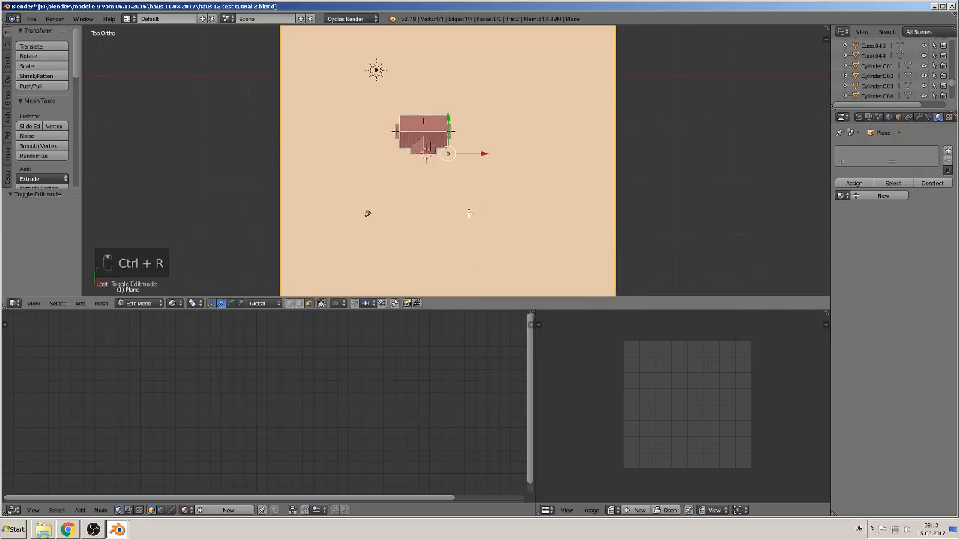
- Add two loop cuts to the ground plane running along Y, one on either side of the house
scroll(459, 229, up, 1)
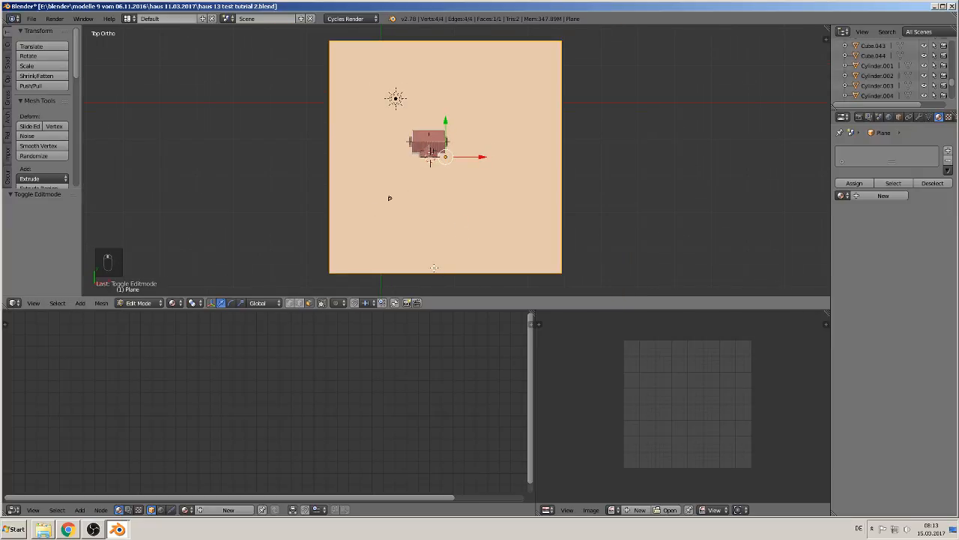
key(ctrl+r)
click(434, 267)
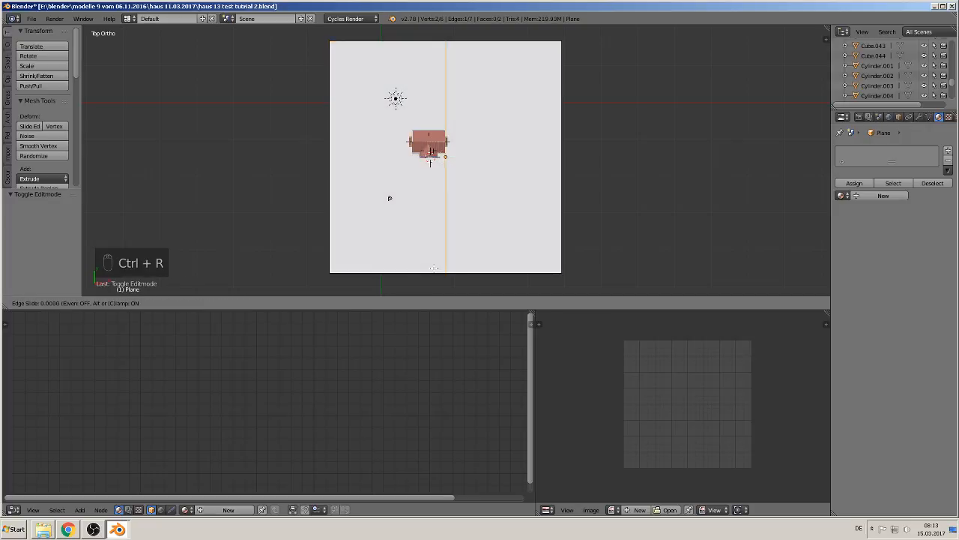
click(391, 268)
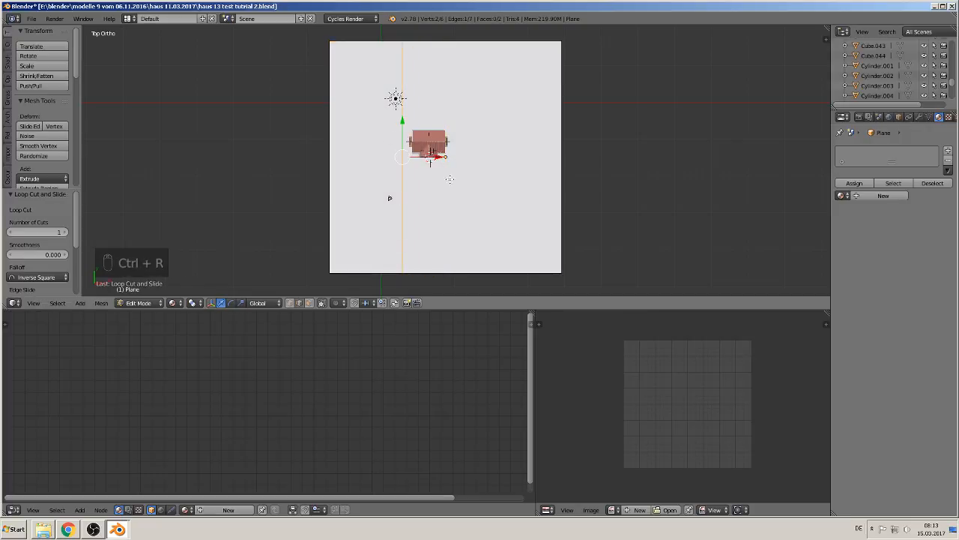
key(ctrl+r)
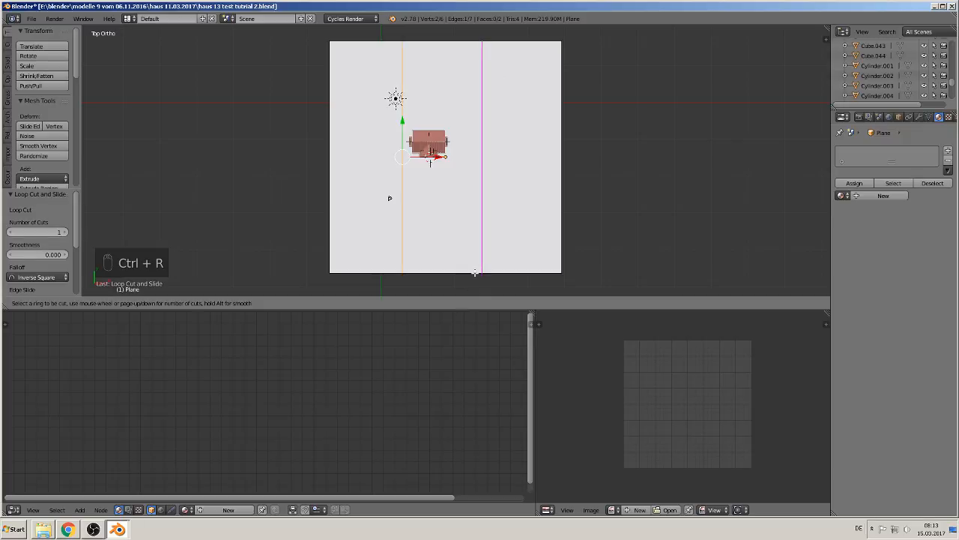
click(475, 272)
click(449, 263)
scroll(448, 263, up, 2)
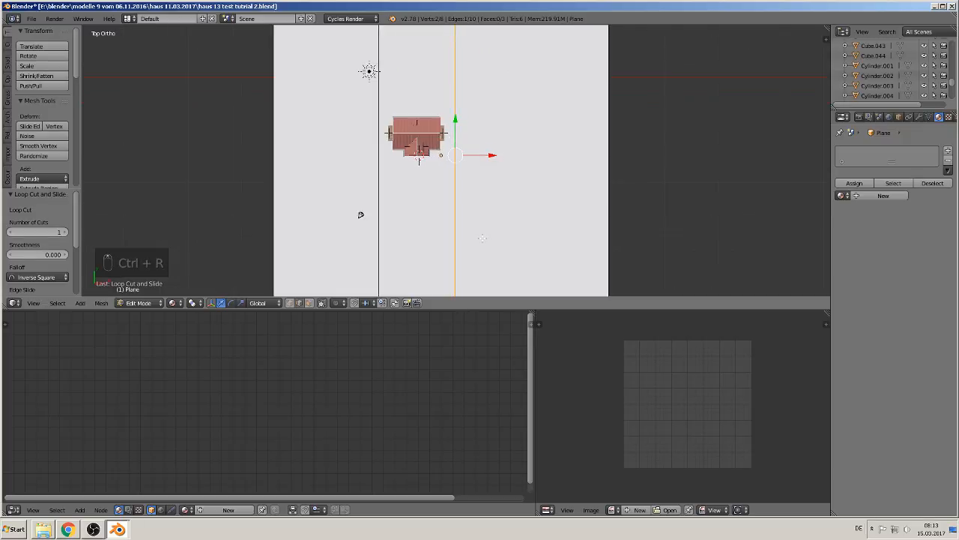
middle_drag(448, 263, 493, 181)
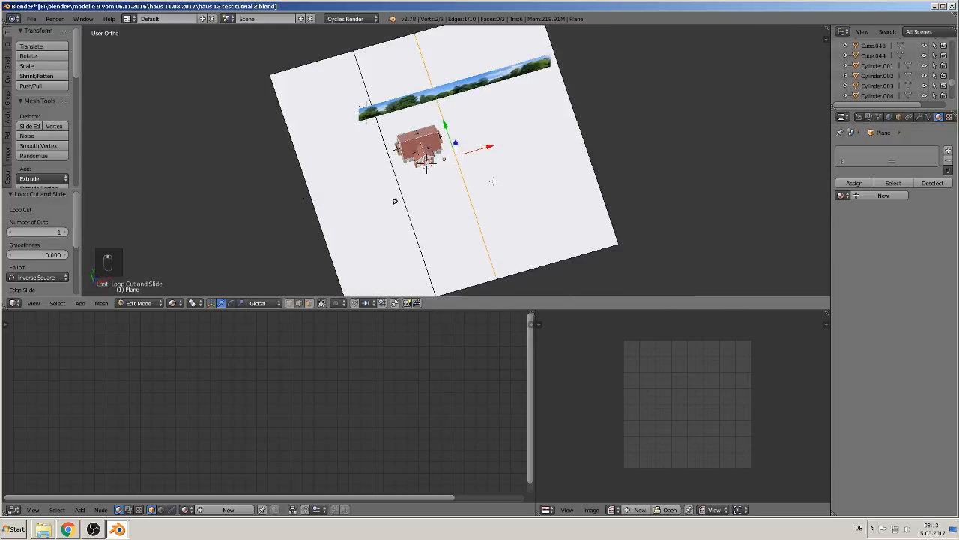
- Select the whole ground plane mesh in top view and unwrap it with Project From View
key(KP_7)
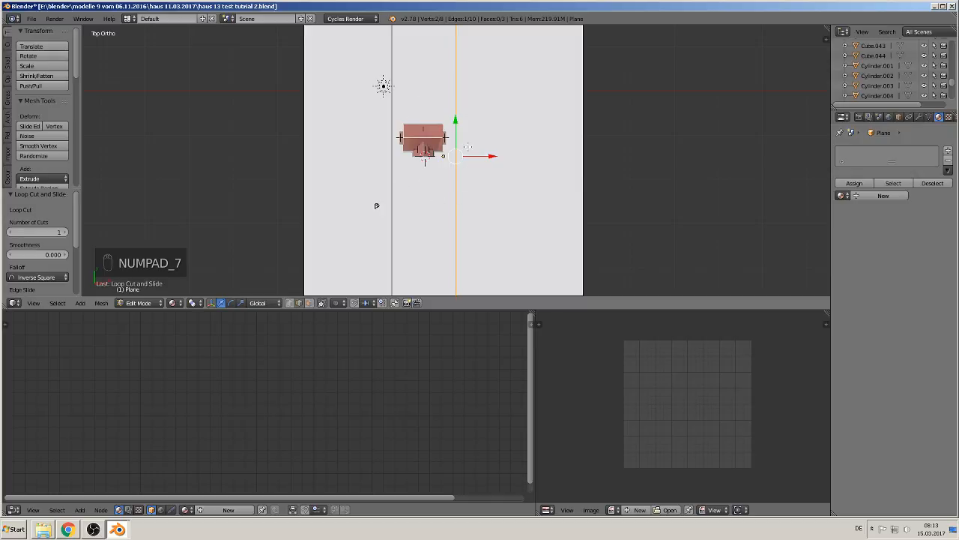
key(Tab)
key(Tab)
key(a)
key(a)
key(a)
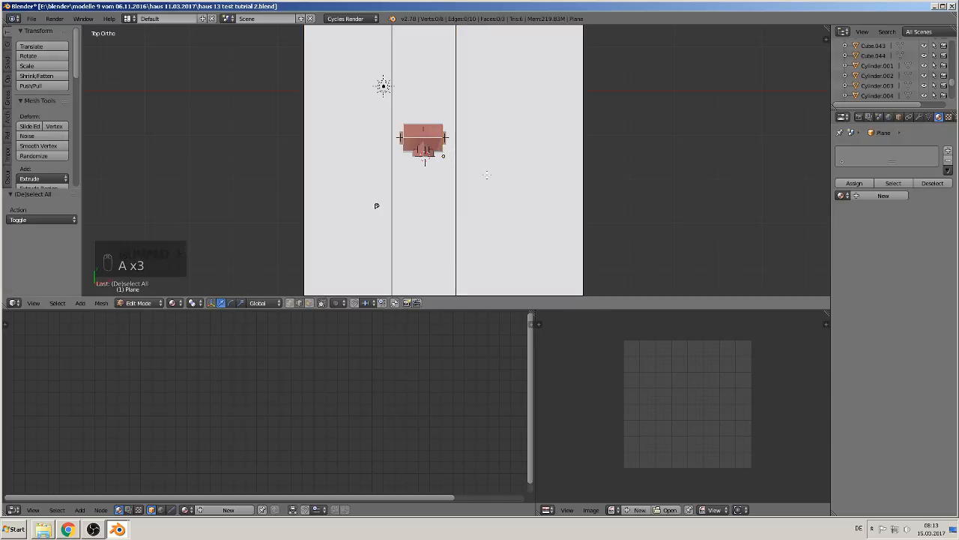
key(a)
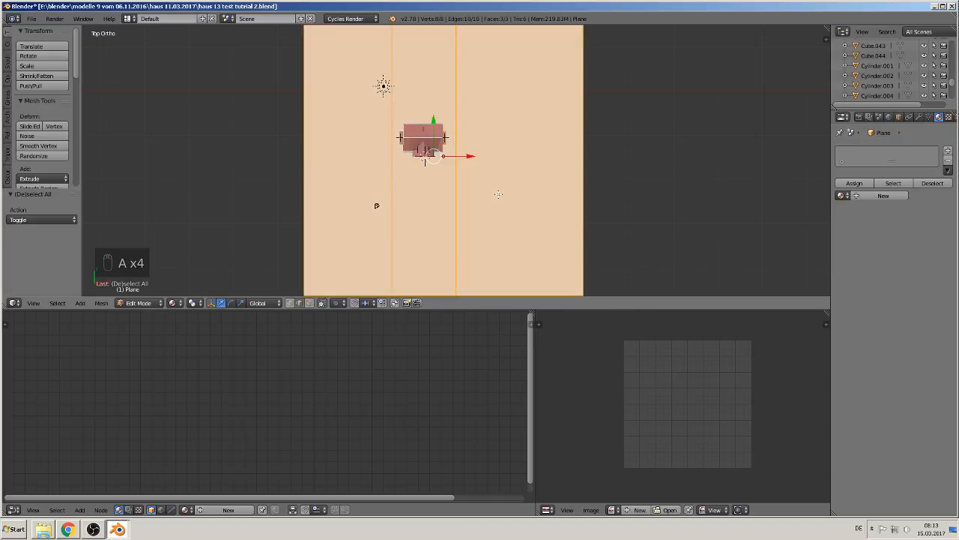
key(u)
click(494, 265)
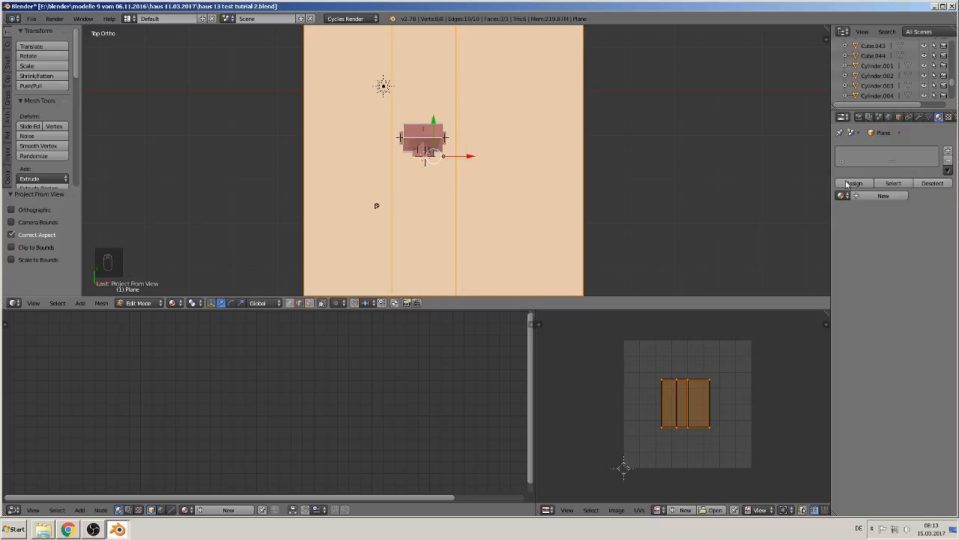
- Add a new material to the ground plane and name it gras
click(948, 151)
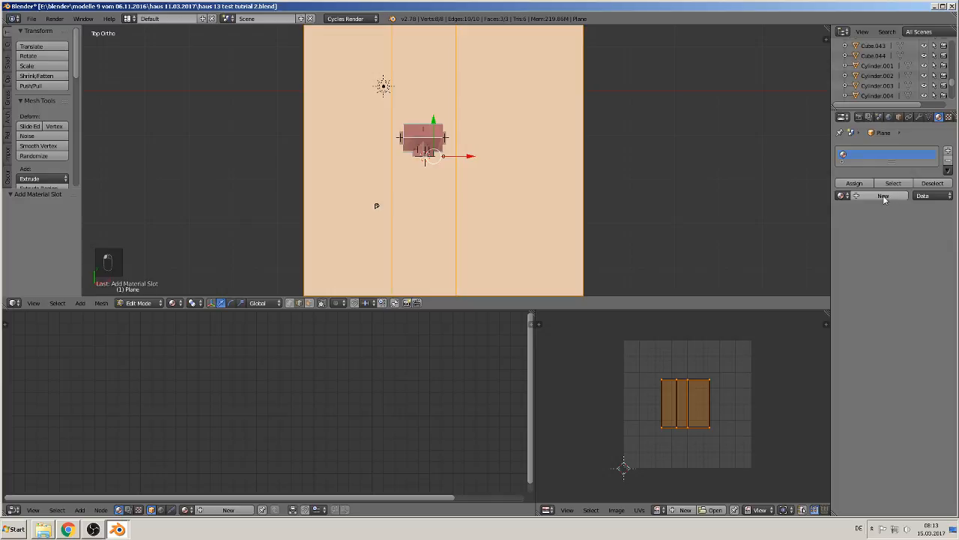
click(884, 195)
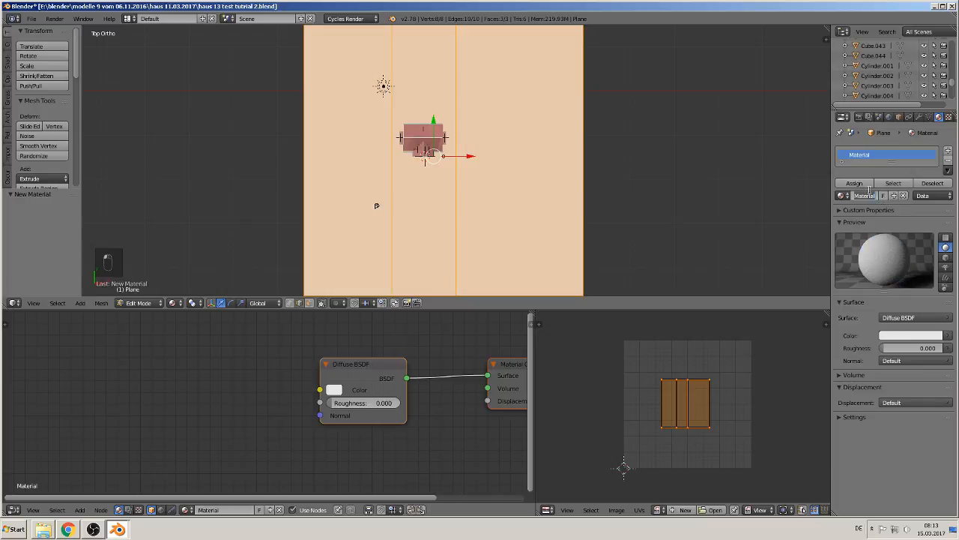
click(868, 190)
key(Return)
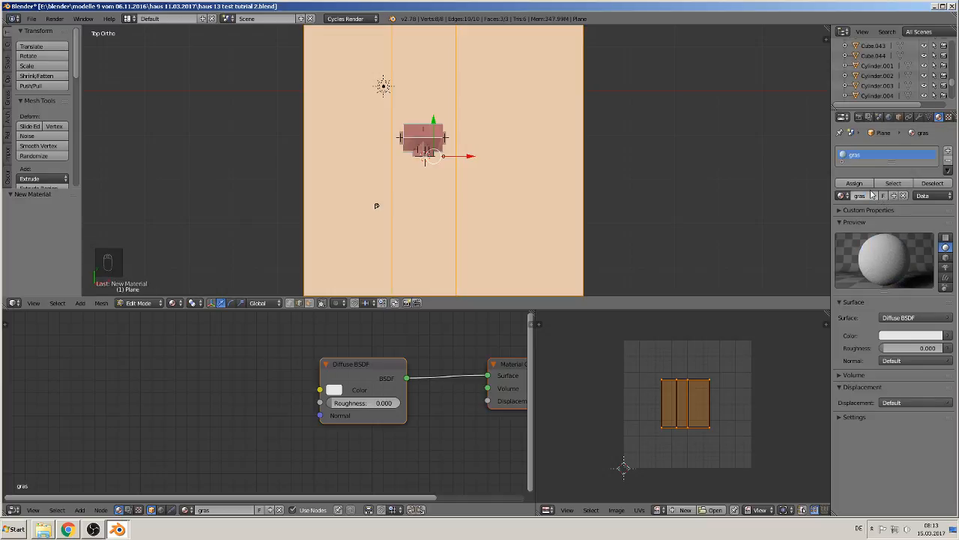
- Add a second material slot with a new material named stone
click(948, 151)
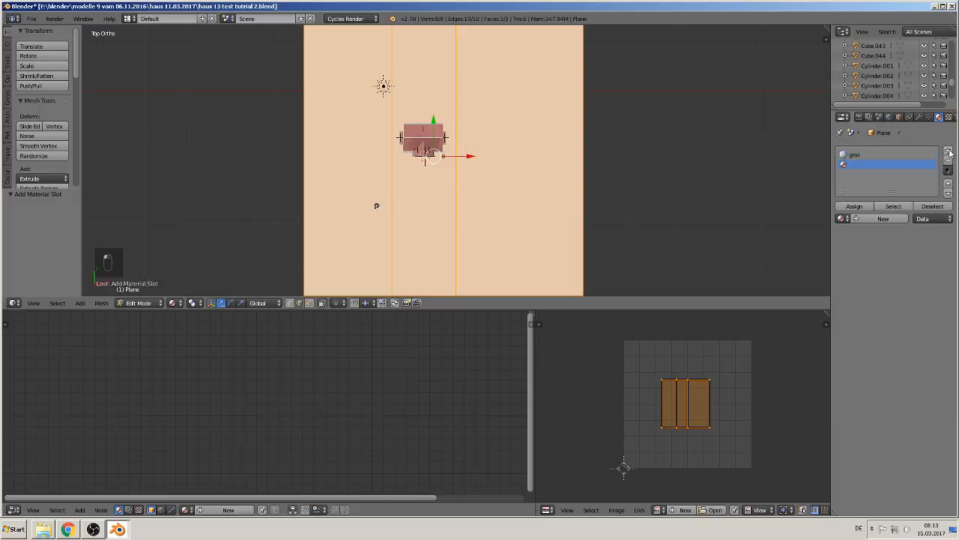
click(880, 219)
click(865, 218)
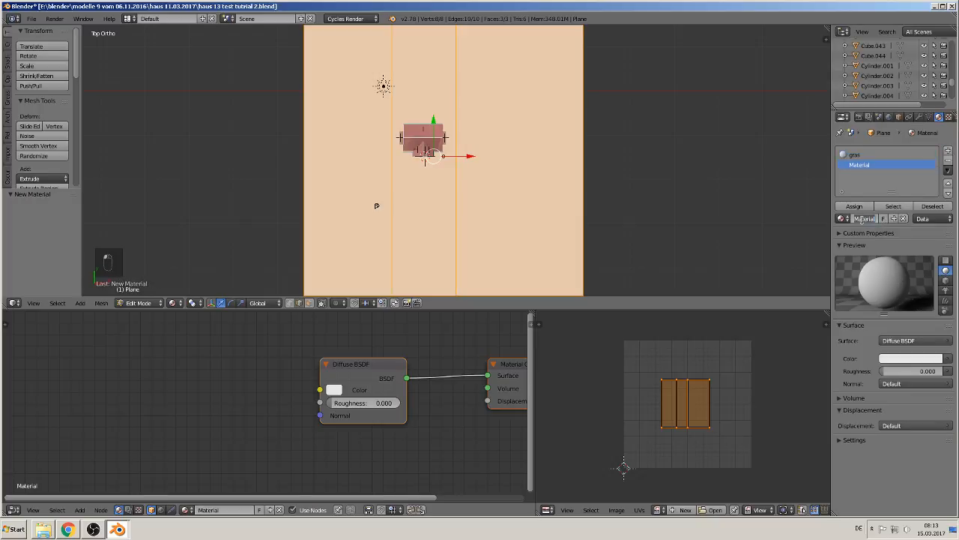
text(stone)
key(Return)
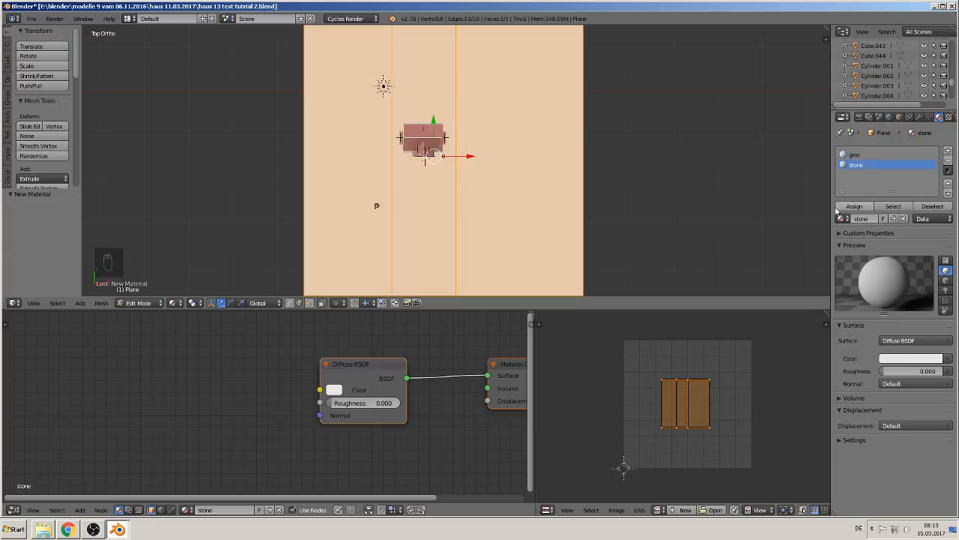
- Give the gras material's diffuse colour an Image Texture using Gras.jpg from the "Bäume, pflanzen obst" folder
click(862, 153)
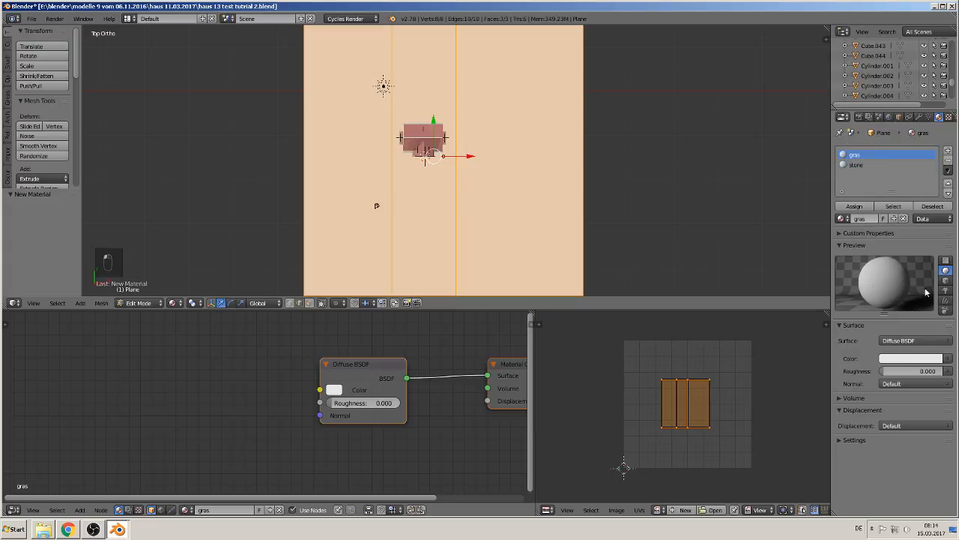
click(948, 358)
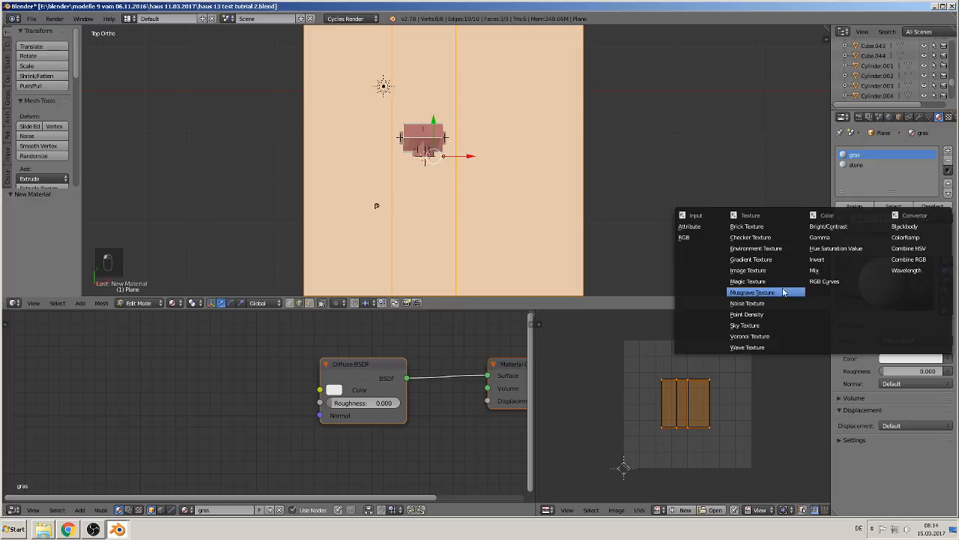
click(769, 271)
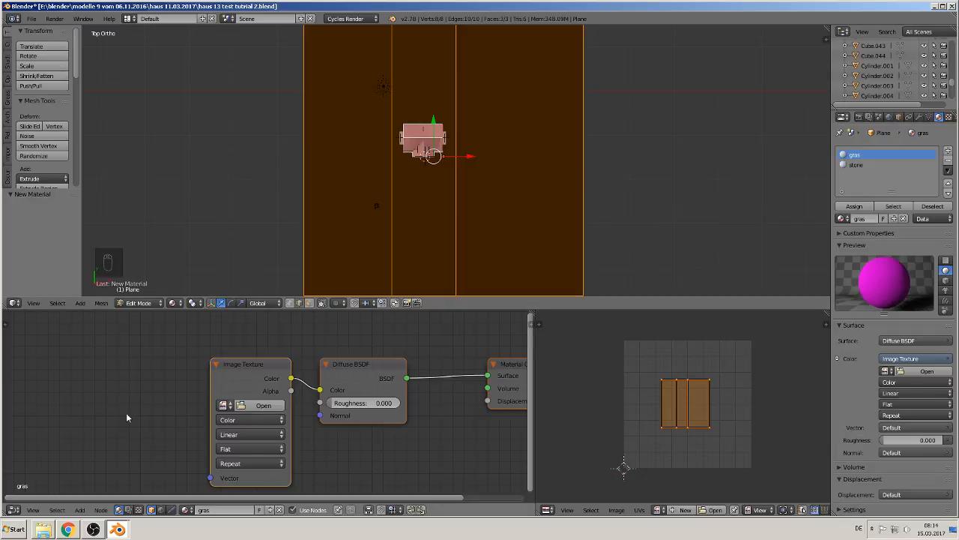
click(262, 406)
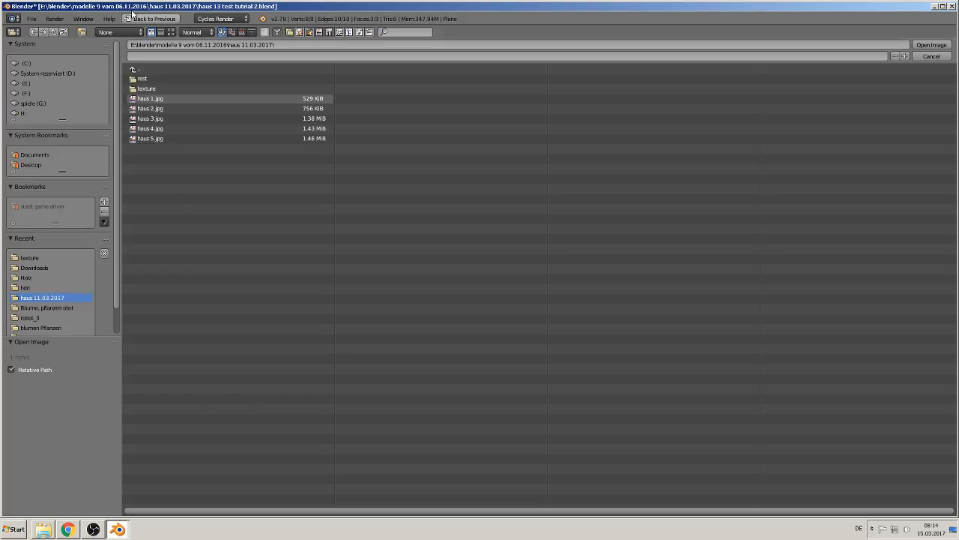
click(148, 90)
click(171, 31)
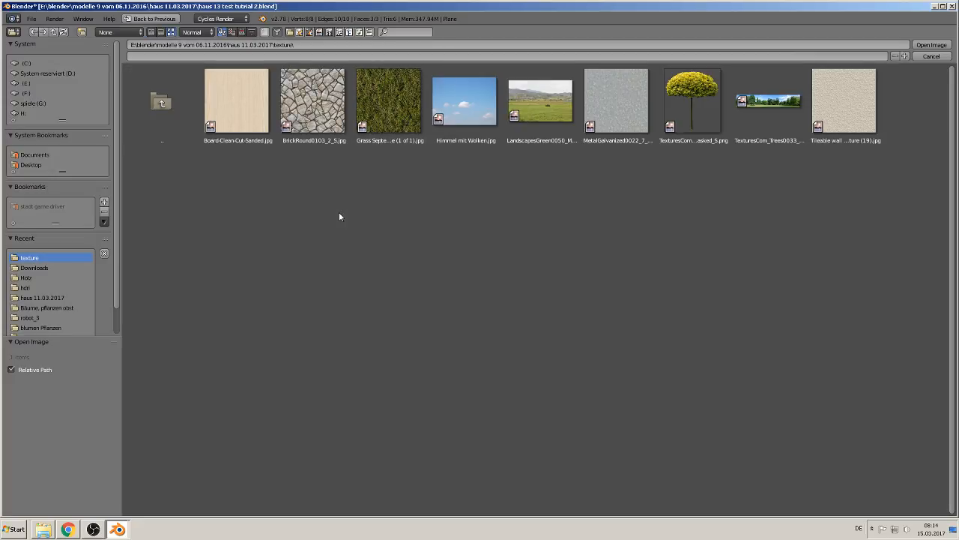
click(50, 307)
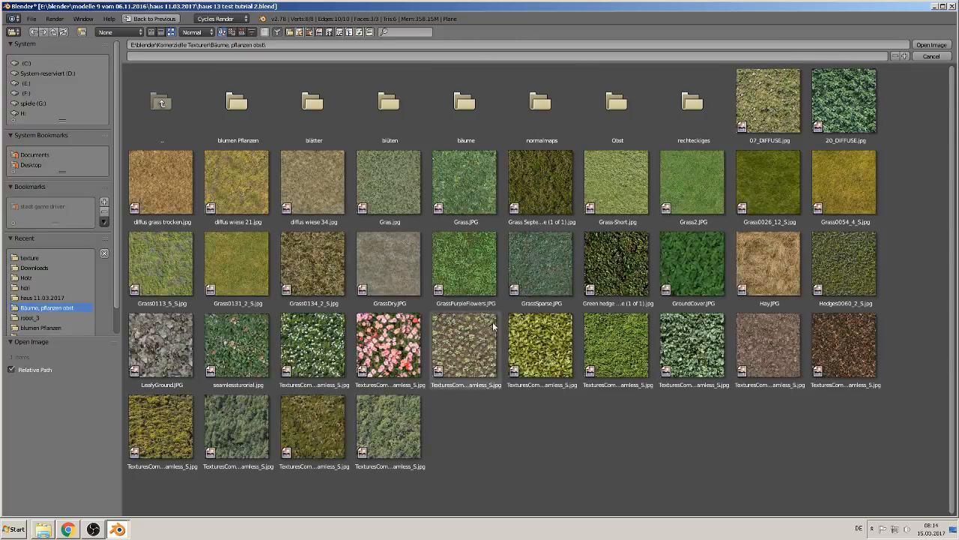
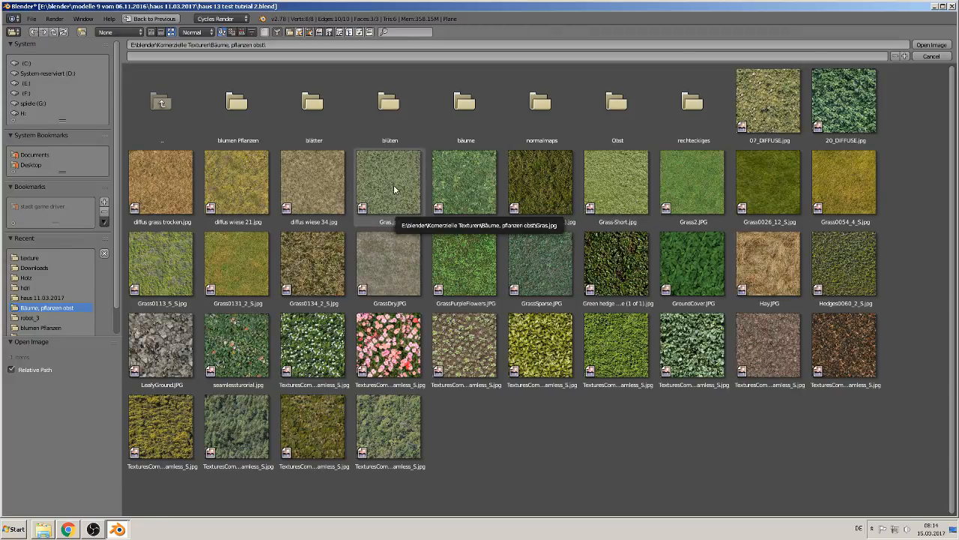
double_click(394, 189)
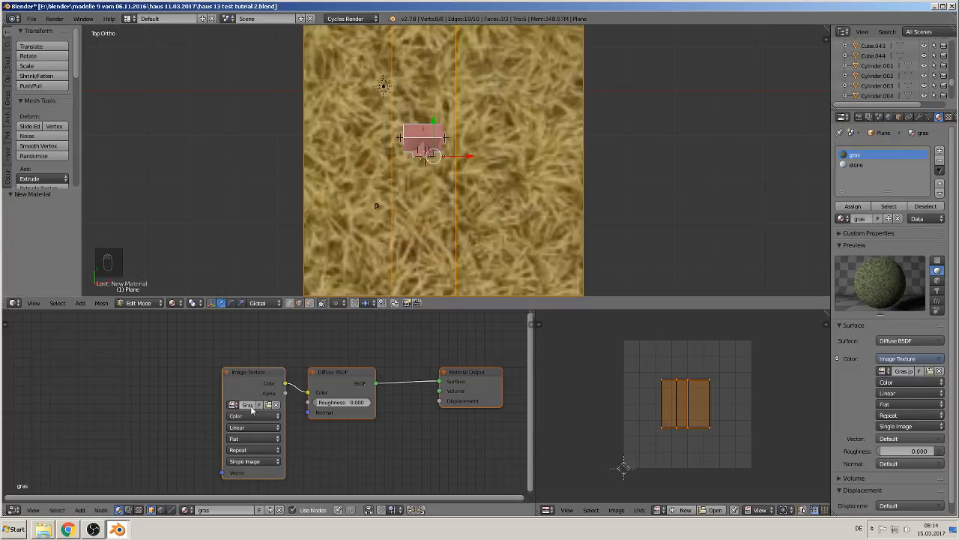
- Add a Texture Coordinate node to the gras material and place it ahead of the Image Texture node
scroll(175, 427, down, 1)
middle_drag(175, 427, 336, 429)
scroll(335, 431, down, 2)
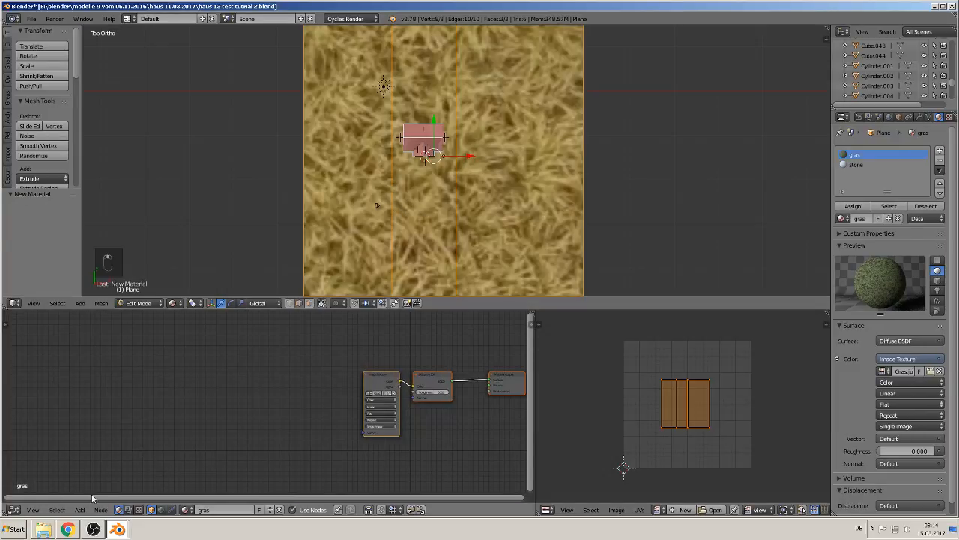
click(77, 510)
mouse_move(99, 495)
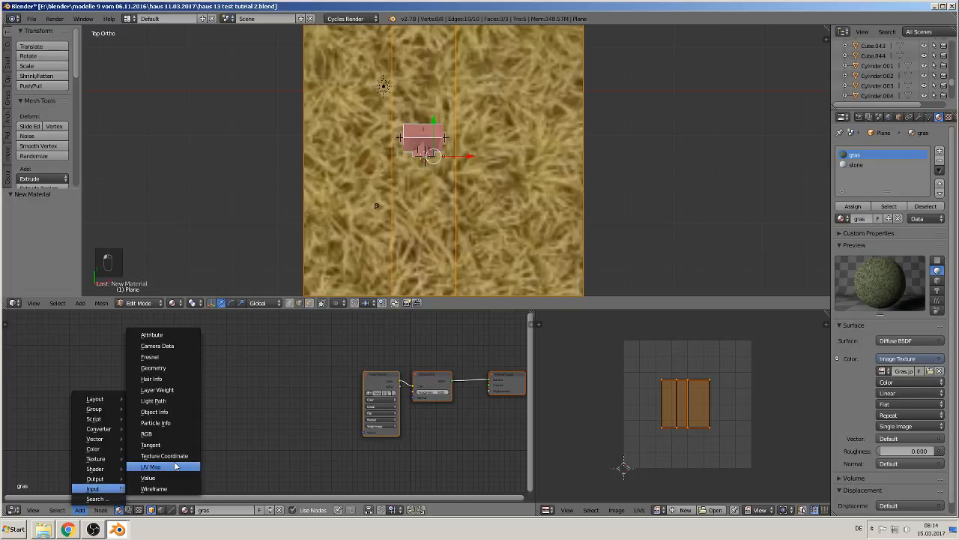
click(171, 455)
click(210, 372)
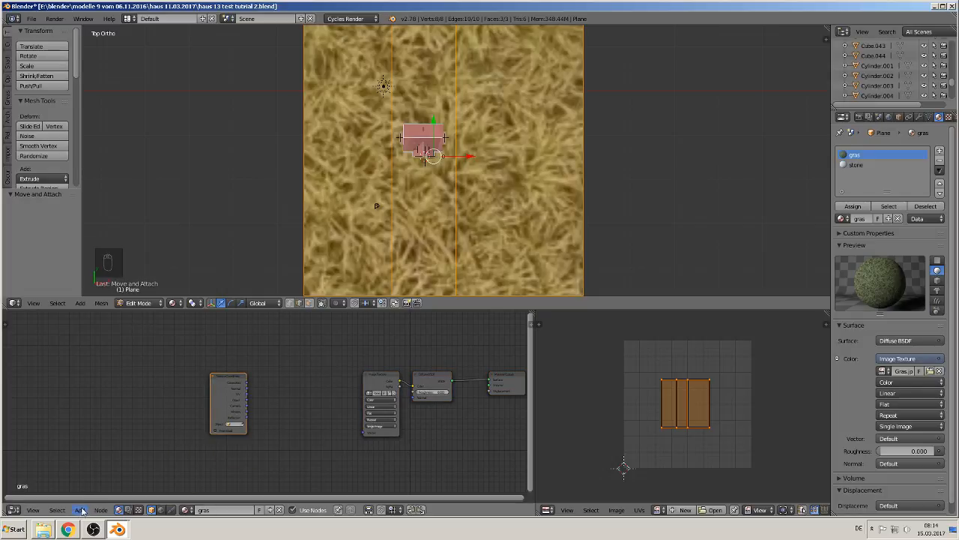
- Add a Mapping node and place it between the Texture Coordinate and Image Texture nodes
click(82, 510)
mouse_move(100, 459)
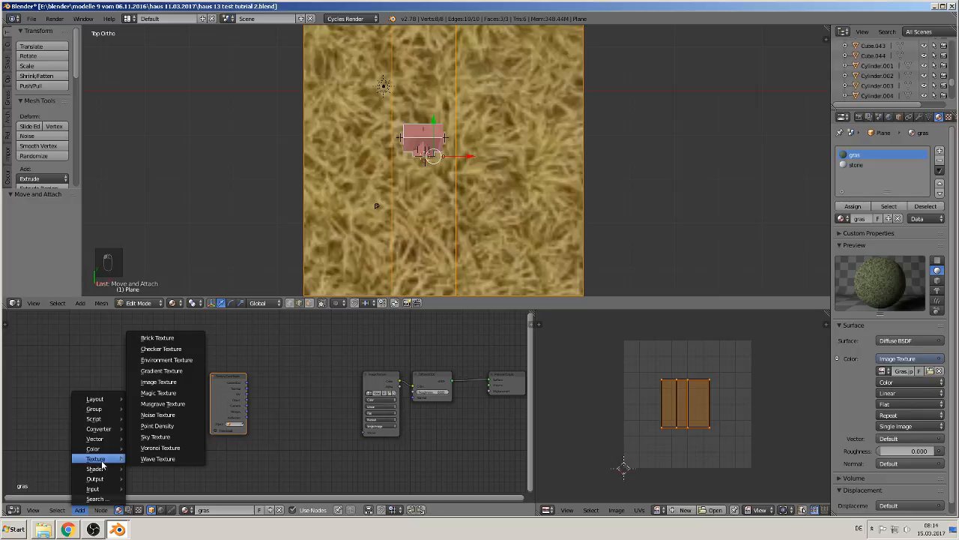
mouse_move(98, 440)
click(150, 452)
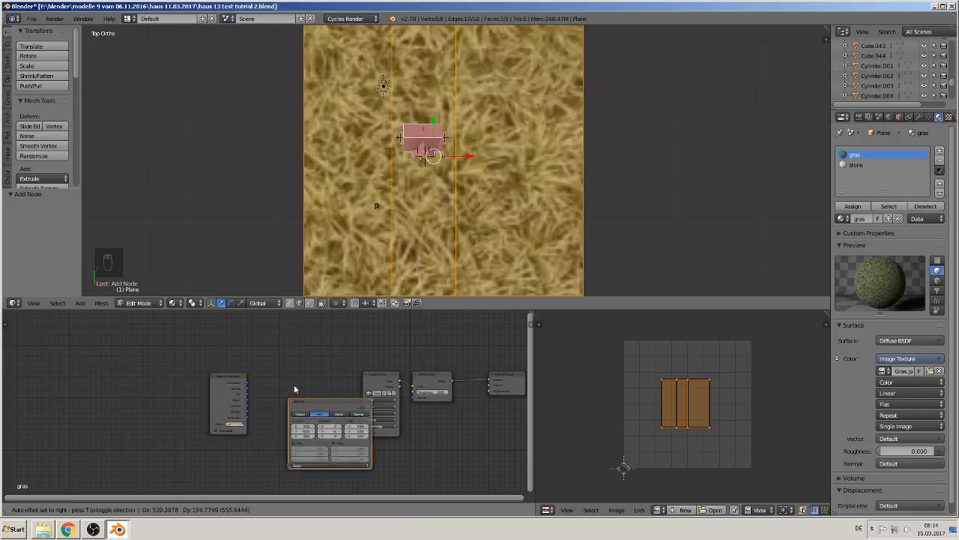
click(254, 380)
scroll(255, 390, up, 3)
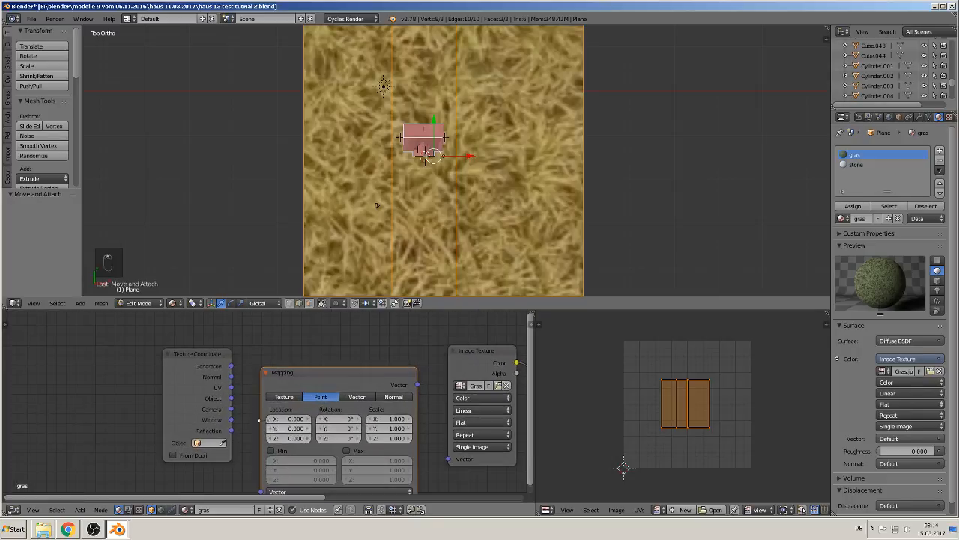
- Link the UV output through the Mapping node to the Image Texture's Vector input and set the mapping type to Texture
middle_drag(279, 410, 239, 385)
drag(193, 364, 221, 466)
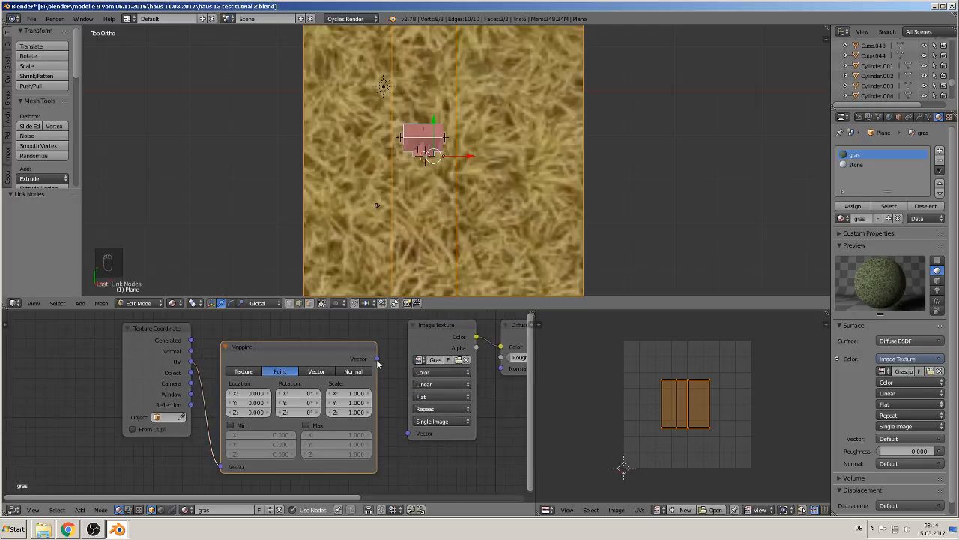
drag(378, 359, 409, 433)
click(245, 370)
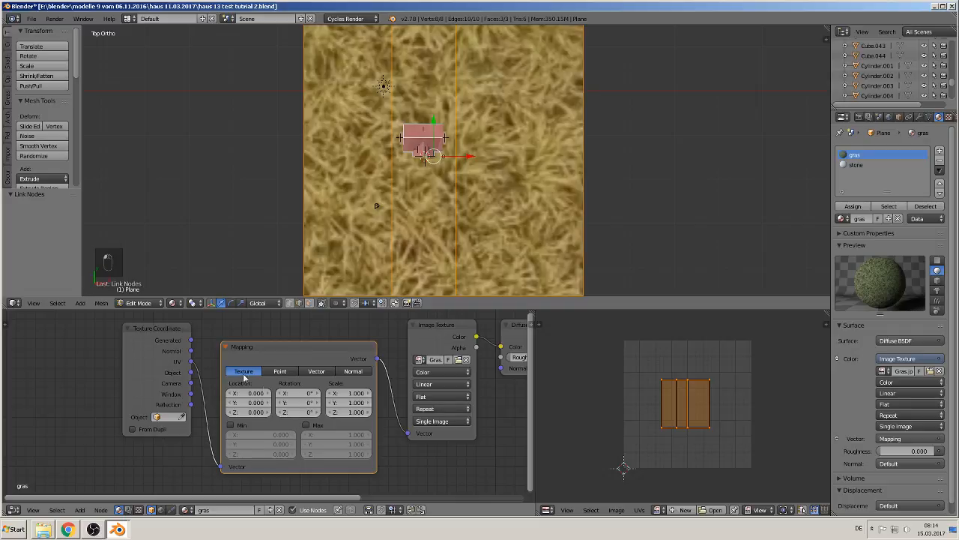
- Set the gras Mapping node's X and Y scale to 0.04
click(340, 393)
key(BackSpace)
key(BackSpace)
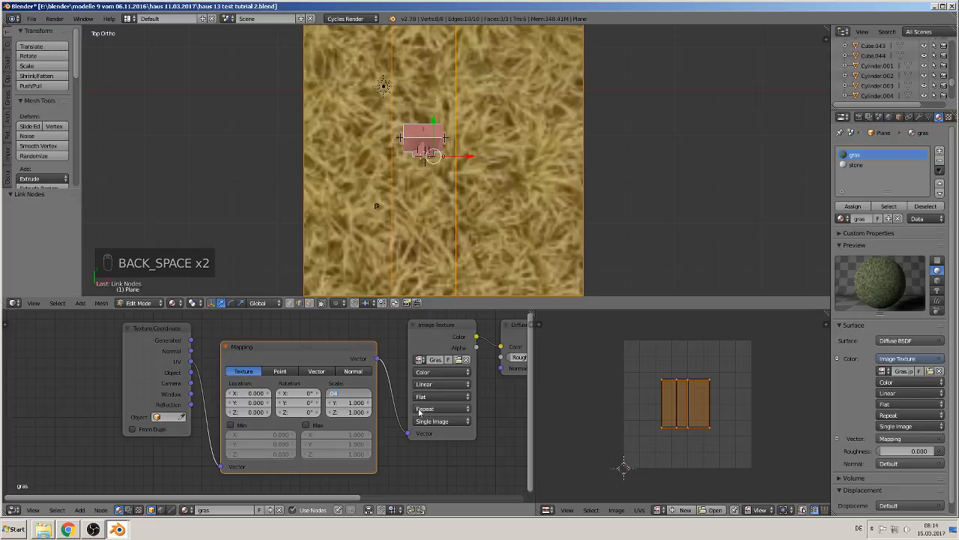
click(351, 403)
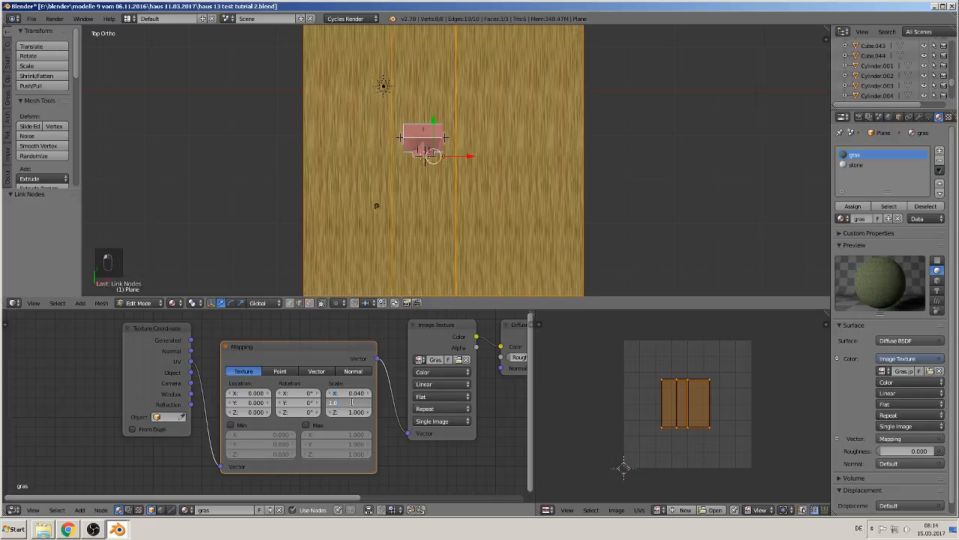
key(BackSpace)
key(BackSpace)
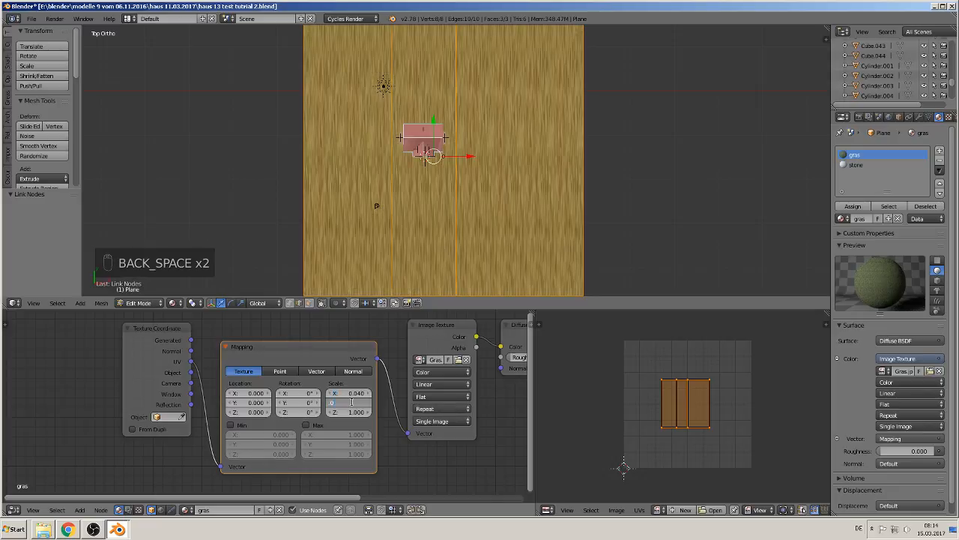
text(.04)
key(Return)
scroll(422, 197, up, 5)
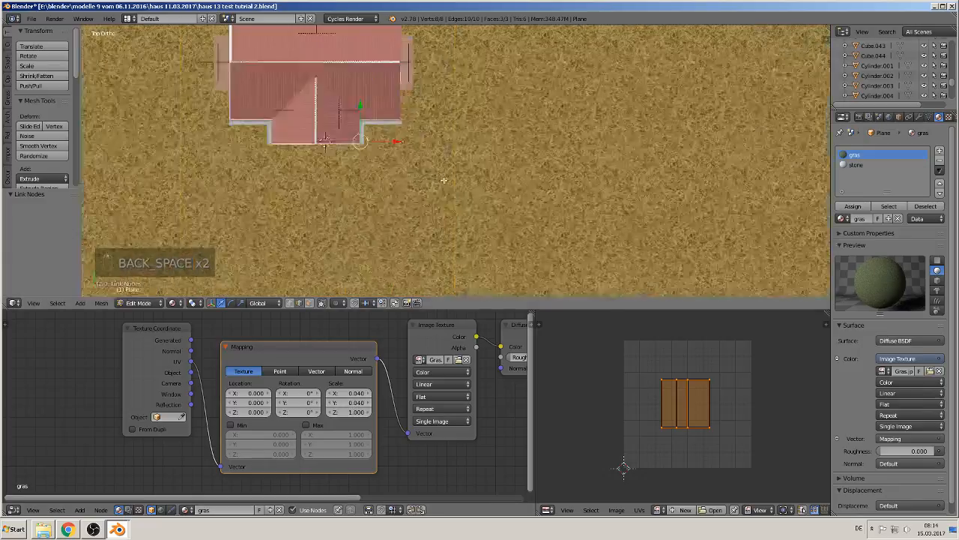
middle_drag(422, 196, 542, 168)
scroll(582, 192, up, 4)
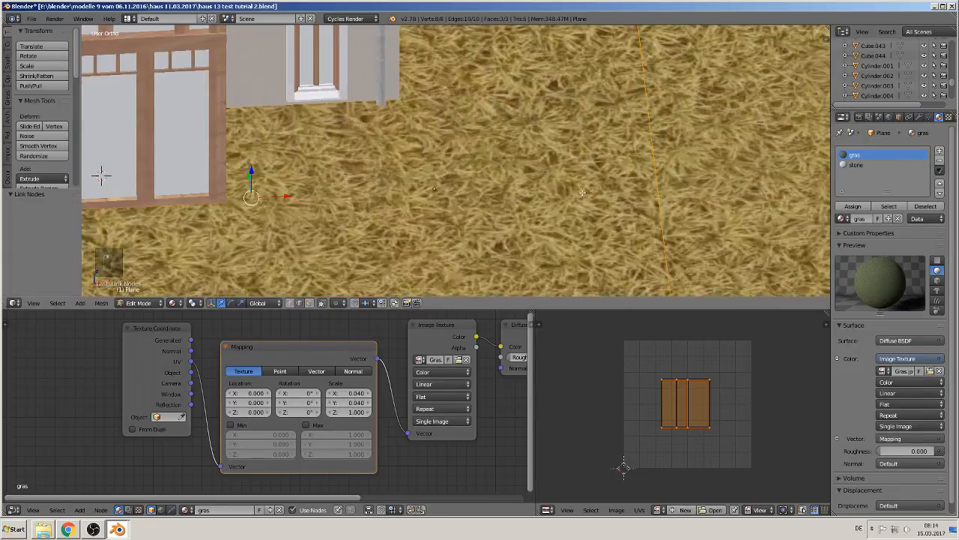
- Set the gras Mapping node's X and Y scale to 0.01
click(346, 393)
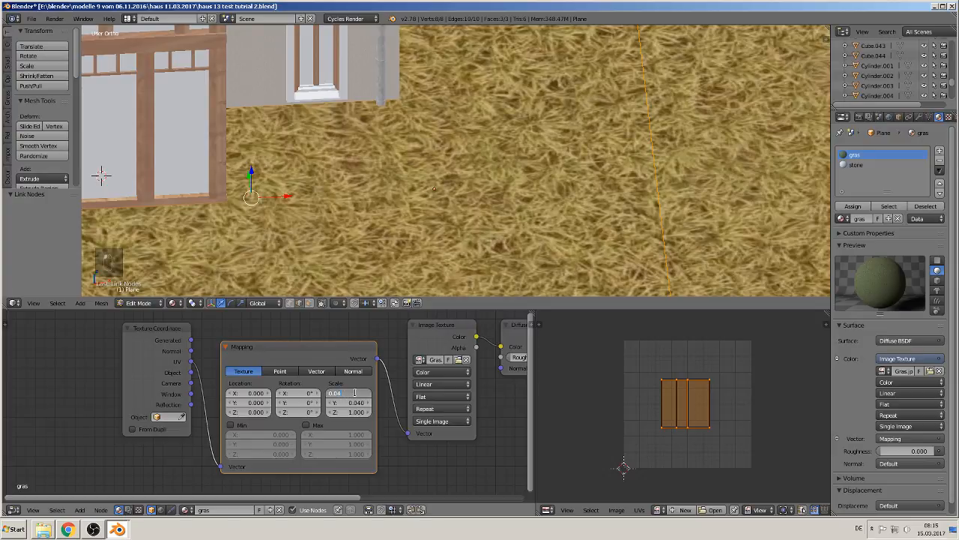
text(0.01)
key(Return)
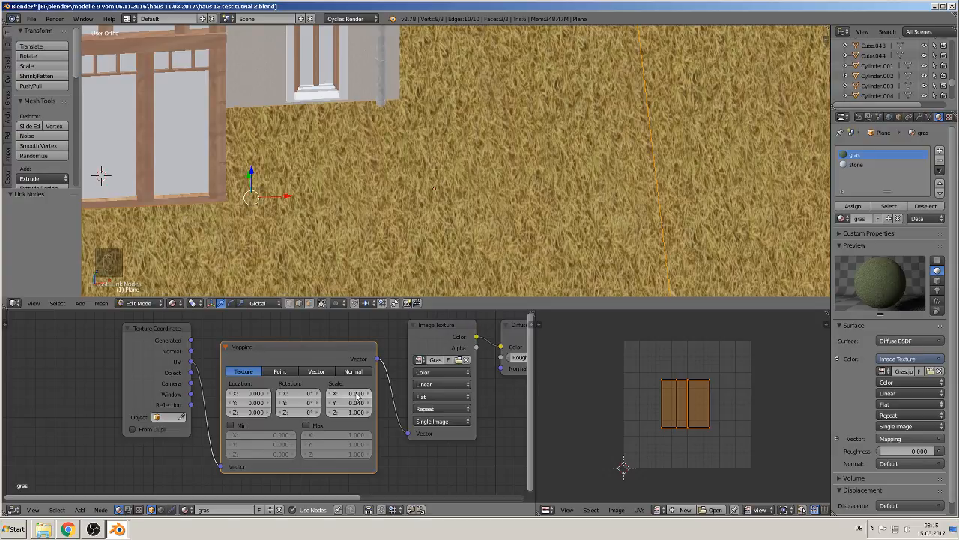
click(350, 403)
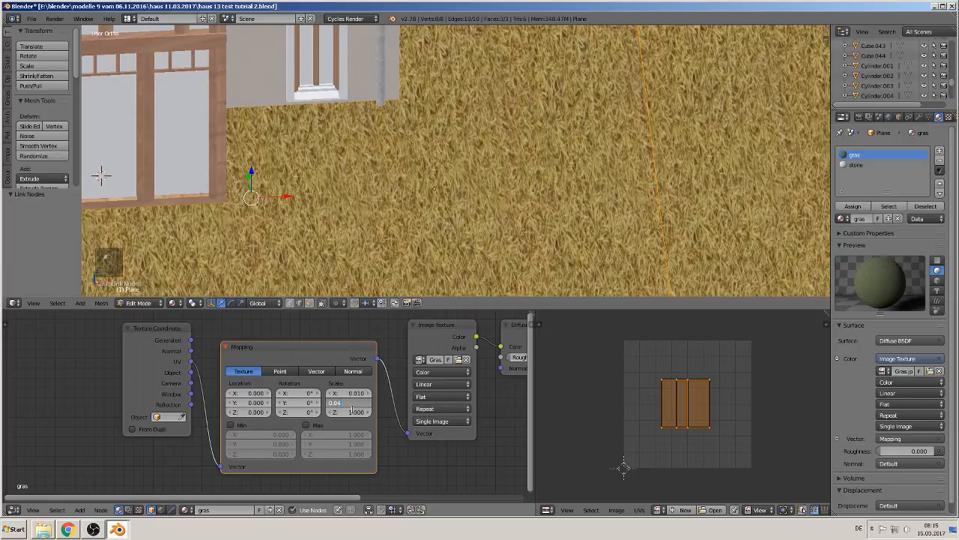
text(0.01)
key(Return)
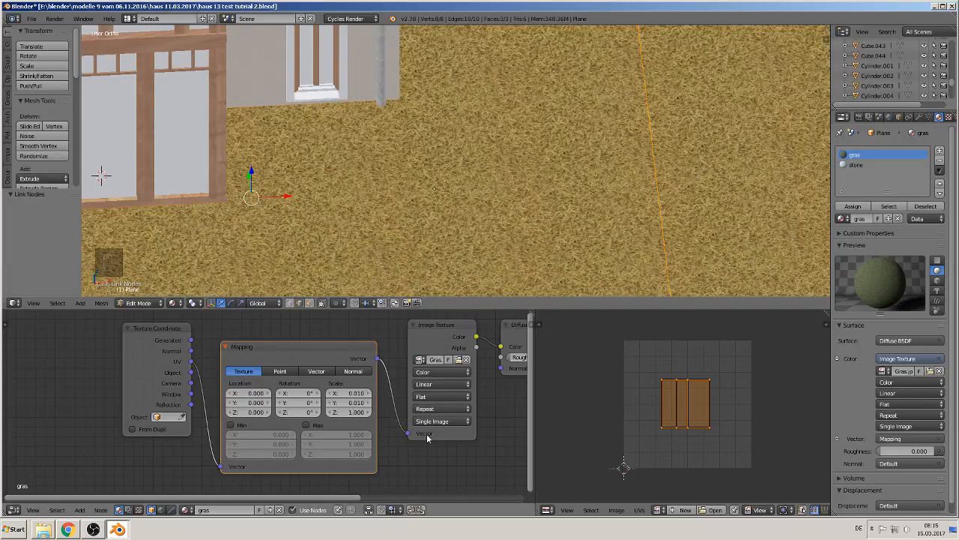
- Duplicate the Mapping, Image Texture and Diffuse BSDF nodes, placing the copies below the originals
middle_drag(430, 435, 321, 462)
scroll(319, 463, down, 3)
scroll(318, 462, down, 1)
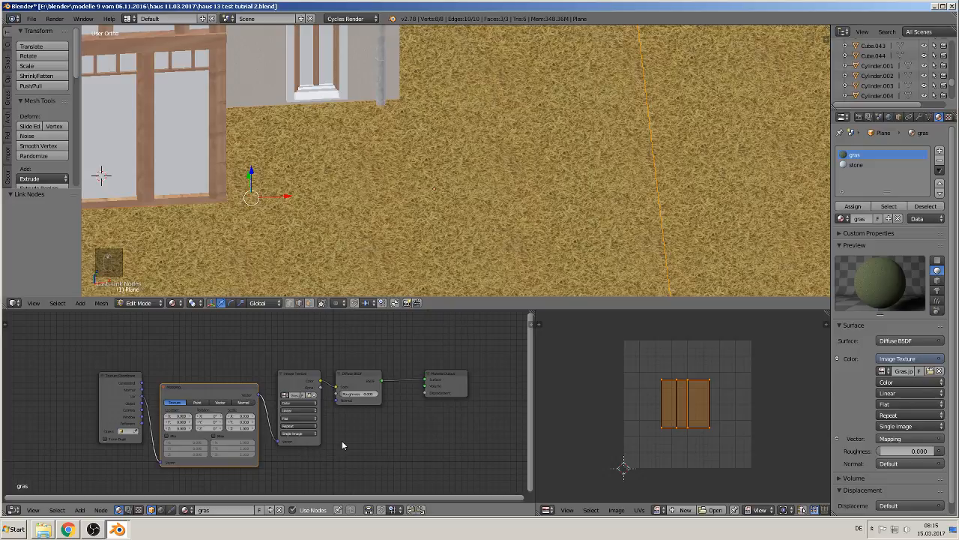
scroll(514, 208, down, 7)
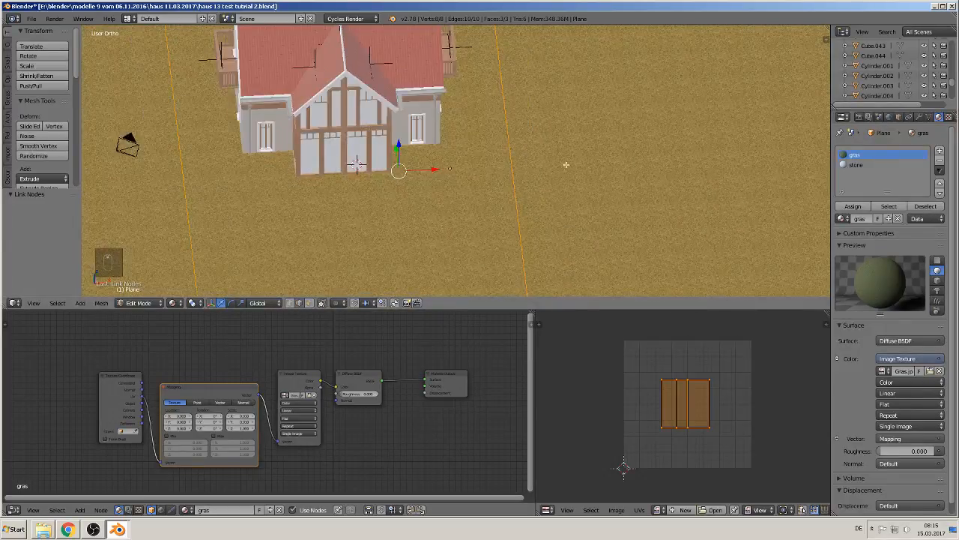
scroll(605, 188, up, 1)
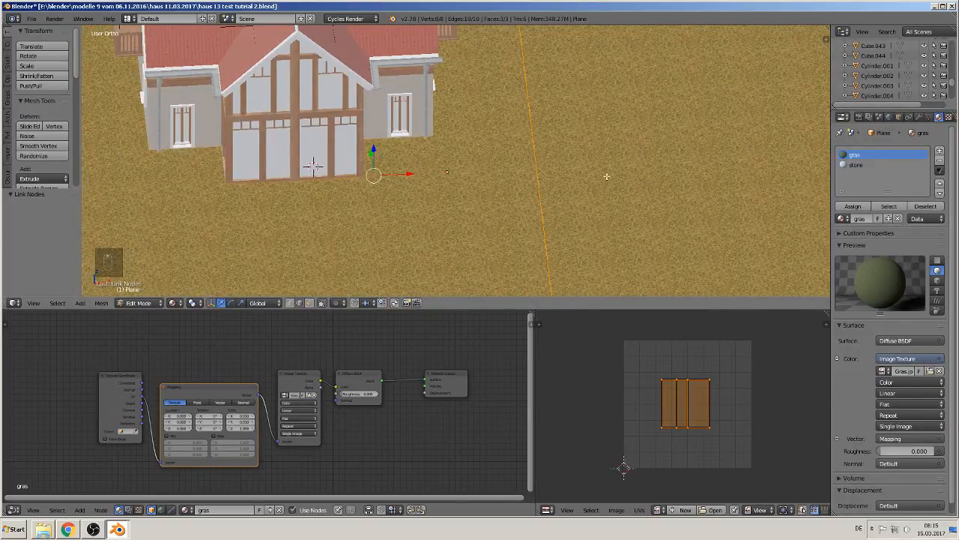
scroll(429, 400, down, 2)
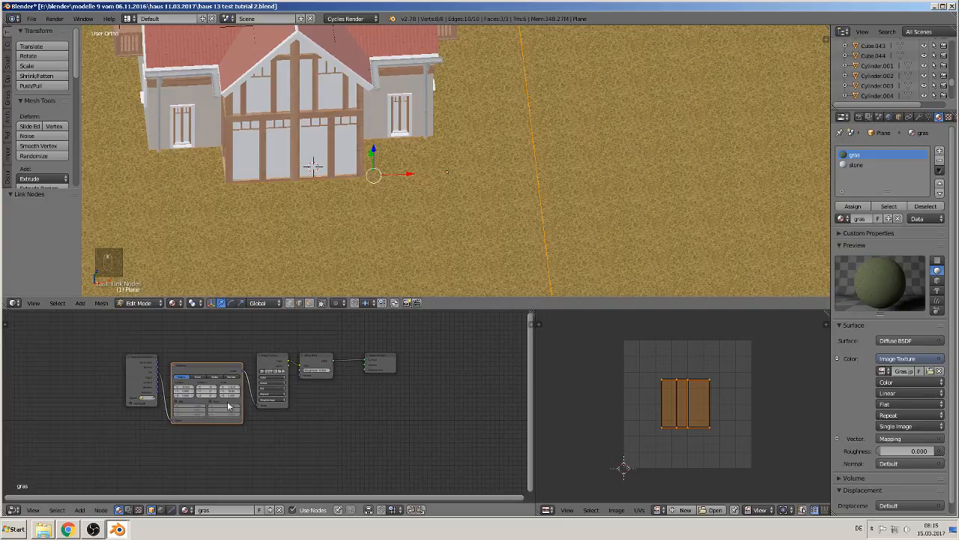
key(shift+d)
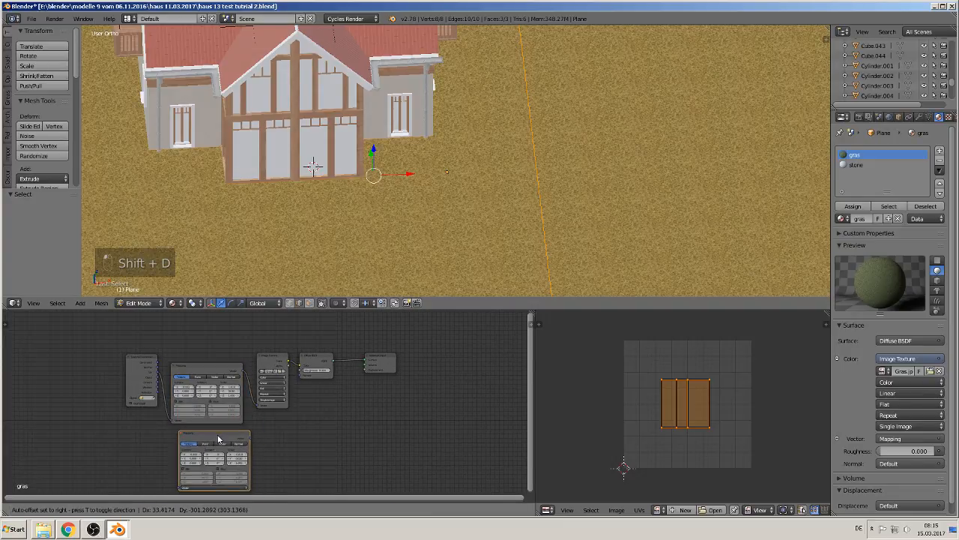
click(213, 438)
click(280, 363)
key(shift+d)
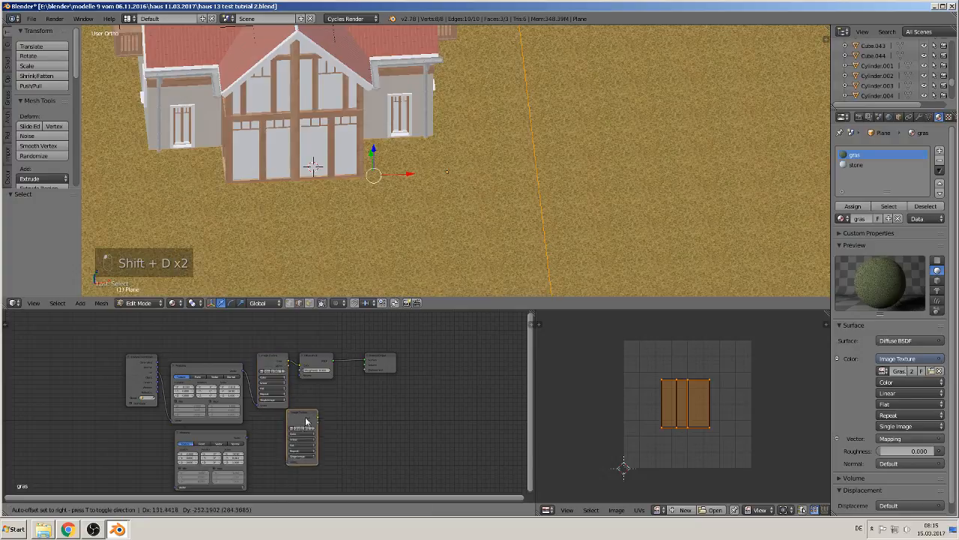
click(294, 424)
click(321, 365)
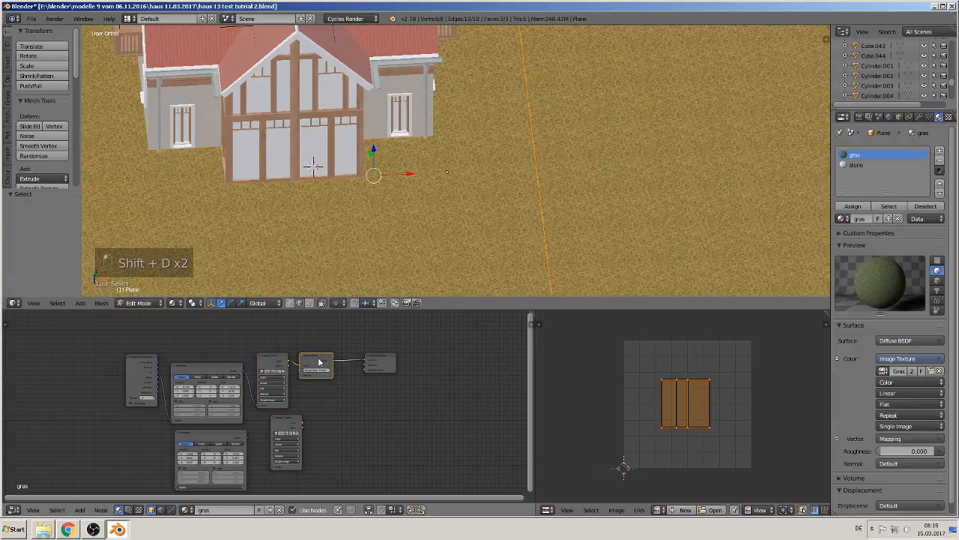
key(shift+d)
click(352, 432)
scroll(372, 414, up, 3)
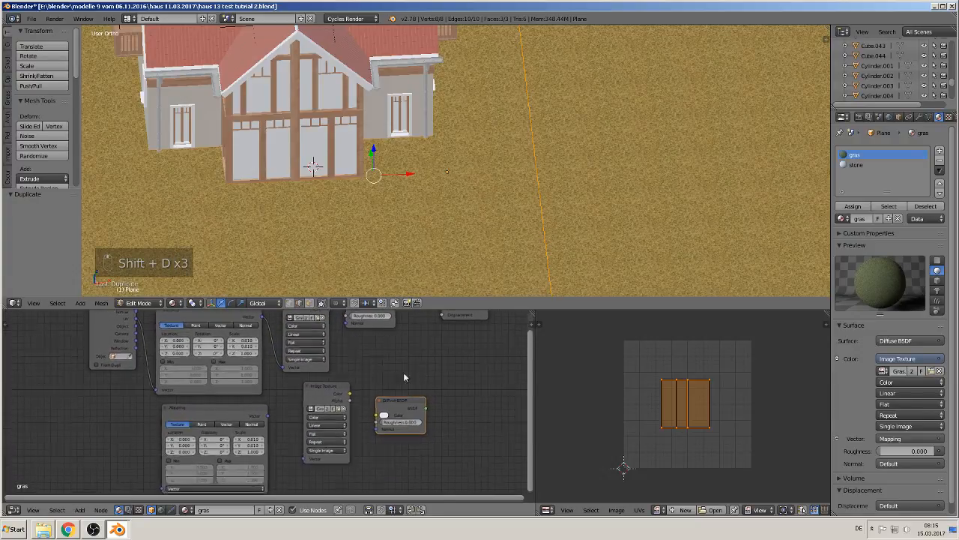
- Link the Texture Coordinate's UV output to the duplicated Mapping node and set that node's X and Y scale to 0.02
click(122, 330)
drag(122, 330, 166, 490)
scroll(270, 454, up, 4)
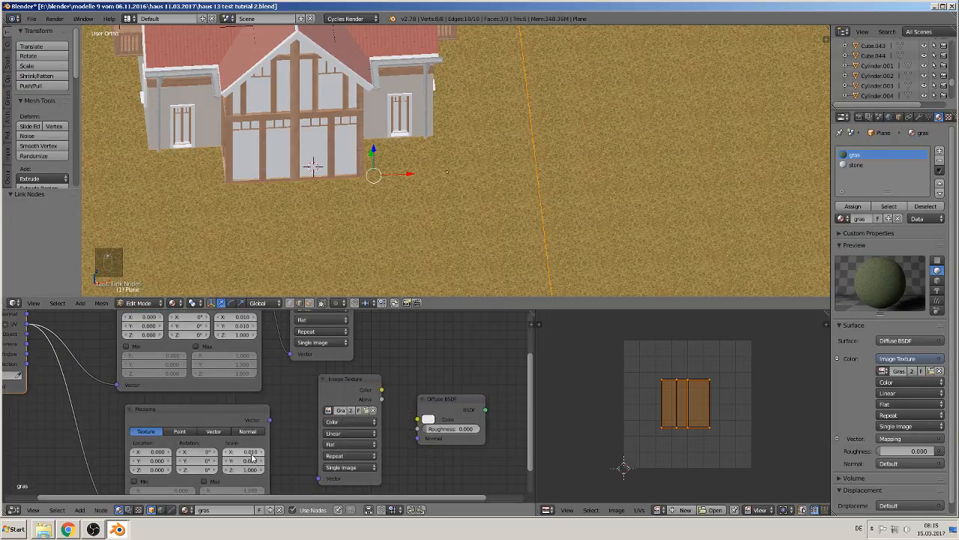
scroll(264, 470, up, 2)
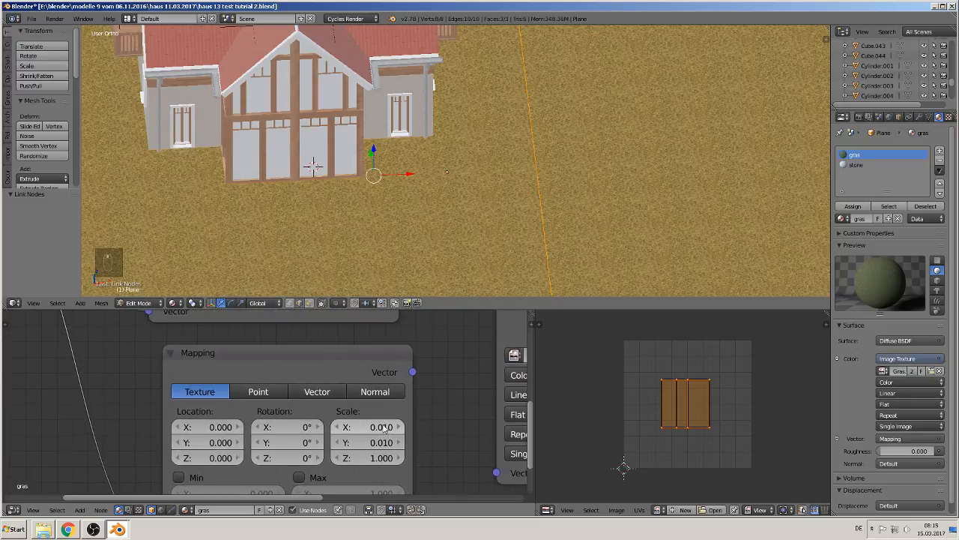
click(381, 427)
click(385, 427)
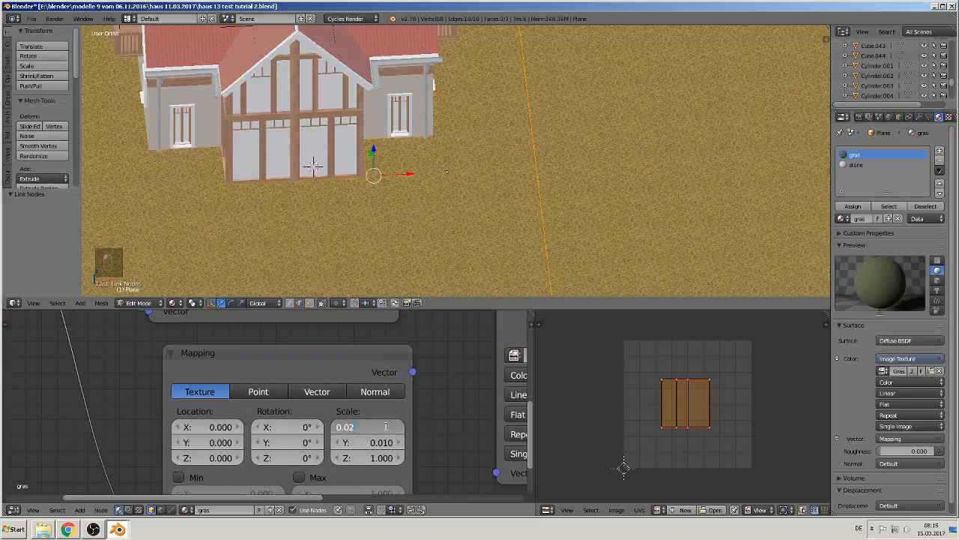
click(422, 435)
click(368, 443)
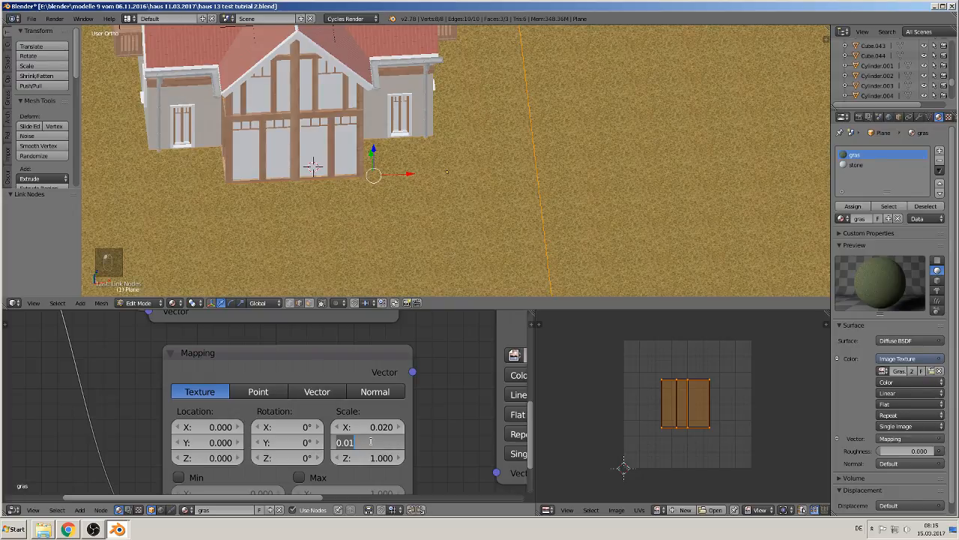
click(373, 445)
text(20)
key(Return)
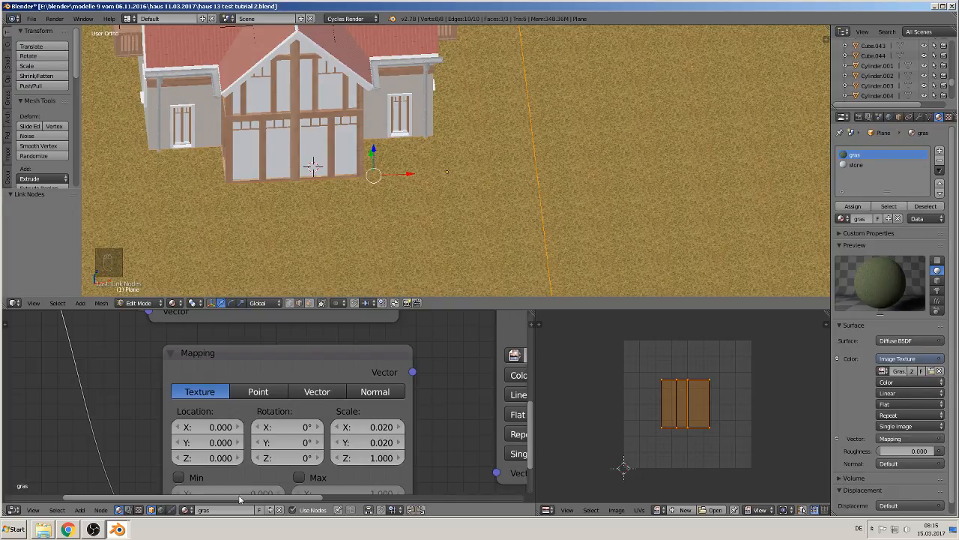
- Set the duplicated Mapping node's Y rotation to 45°
click(282, 440)
text(4)
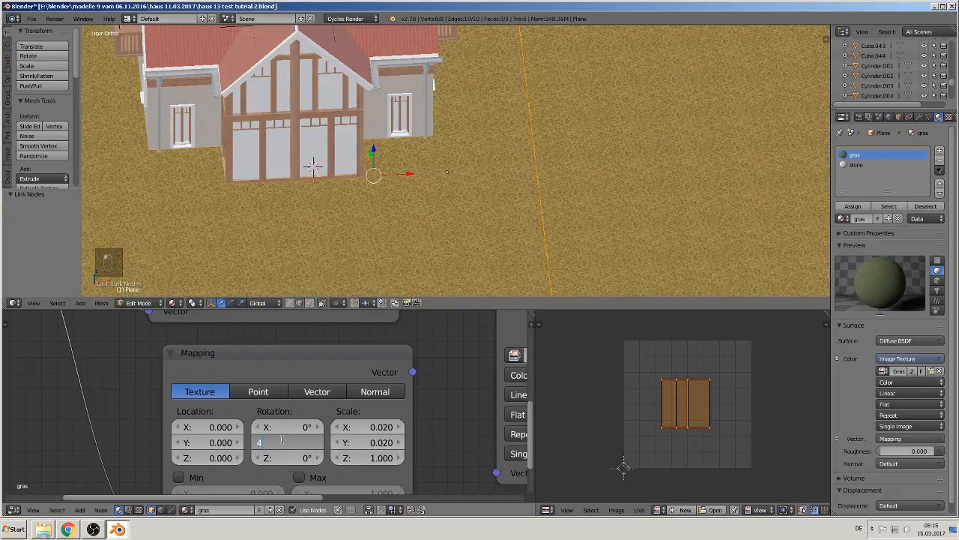
text(5)
key(Return)
scroll(410, 462, down, 3)
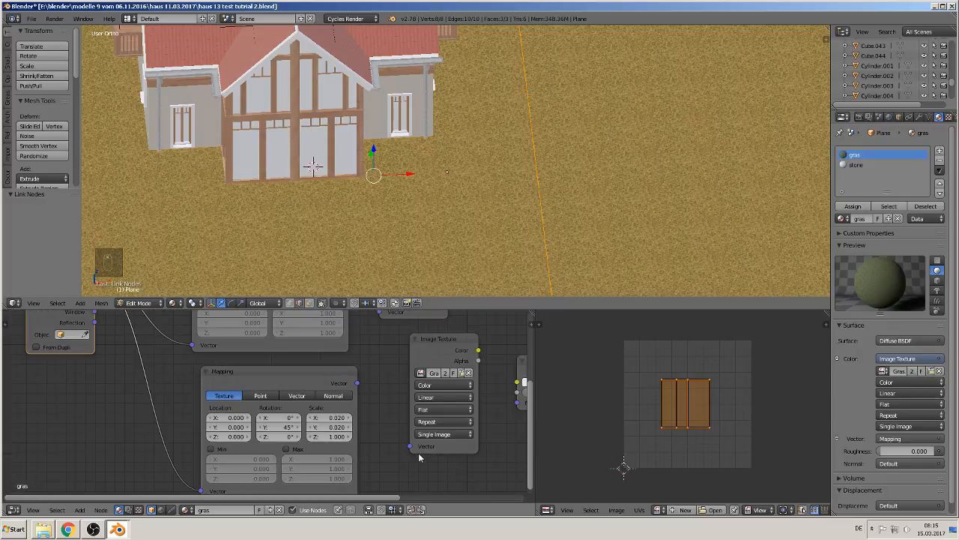
- Link the duplicated Mapping node to the duplicated Image Texture's Vector input, and that texture's Color output to the duplicated Diffuse BSDF
middle_drag(418, 453, 248, 435)
drag(214, 364, 267, 426)
drag(335, 330, 376, 365)
- Spread out the original Diffuse BSDF and Material Output nodes, leaving a gap between them
middle_drag(465, 372, 261, 491)
scroll(273, 469, down, 6)
drag(209, 343, 234, 358)
drag(292, 347, 362, 373)
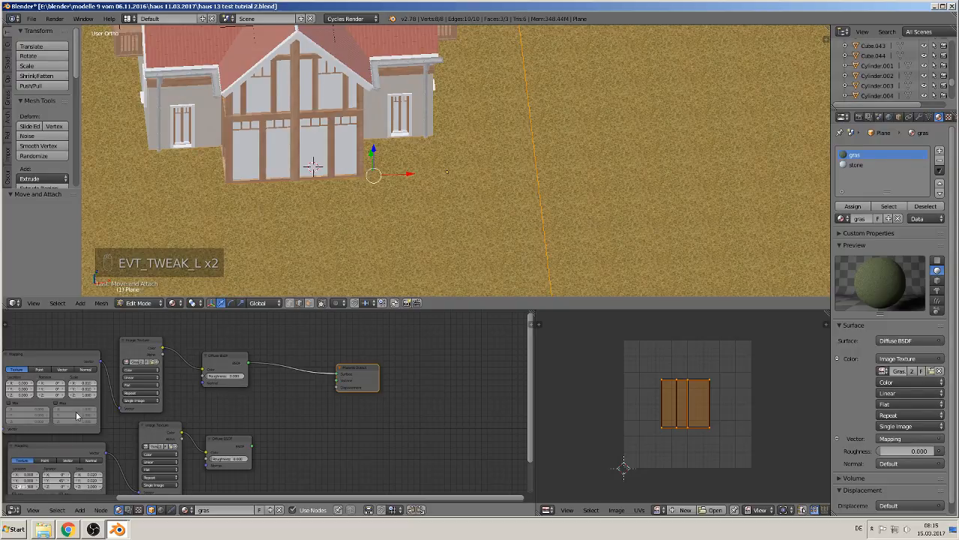
- Insert a Mix Shader between the original Diffuse BSDF and Material Output, and link the duplicated Diffuse BSDF to its second Shader input
click(99, 511)
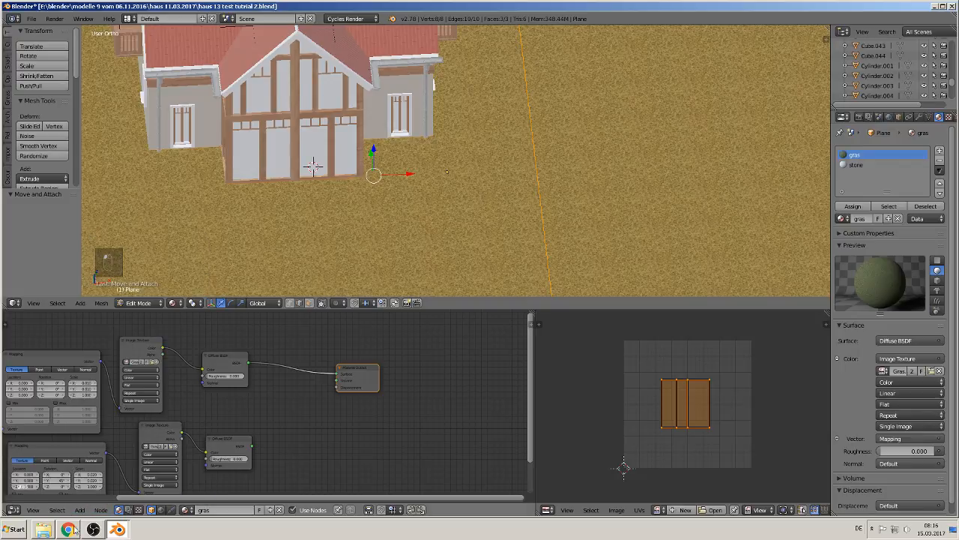
click(79, 510)
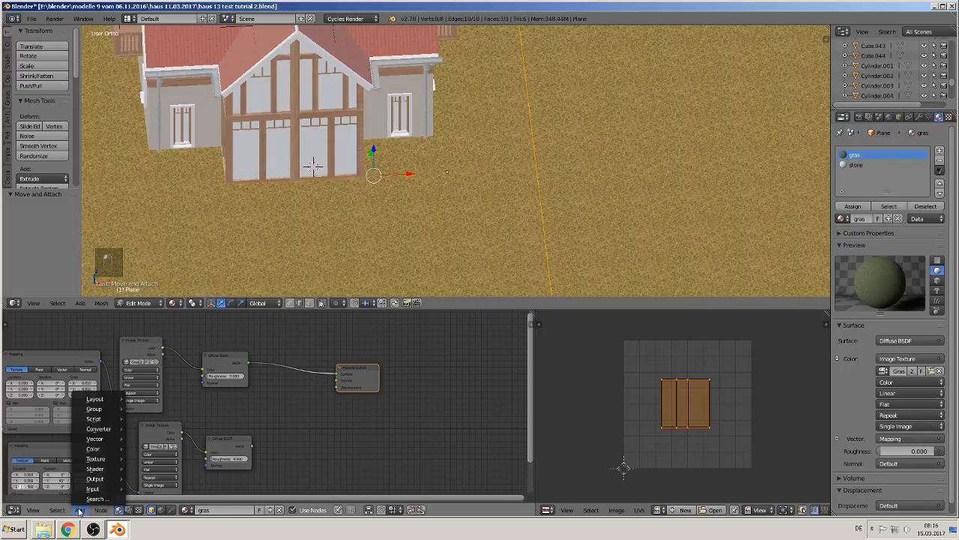
mouse_move(105, 468)
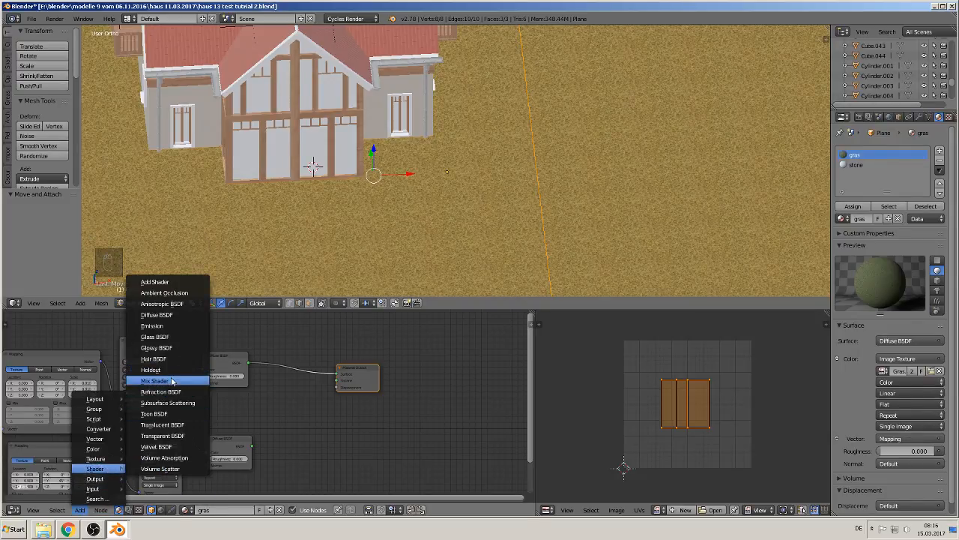
click(161, 370)
click(286, 356)
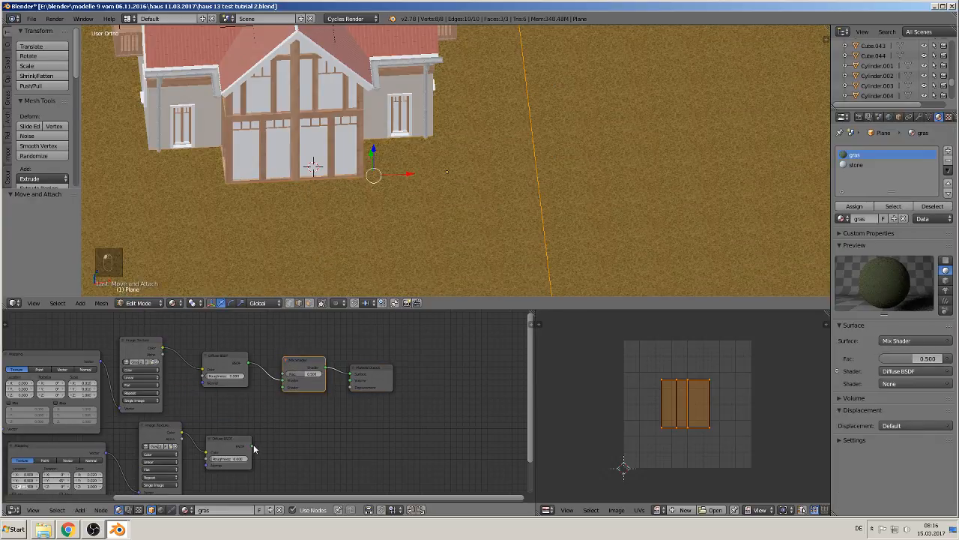
drag(254, 448, 284, 387)
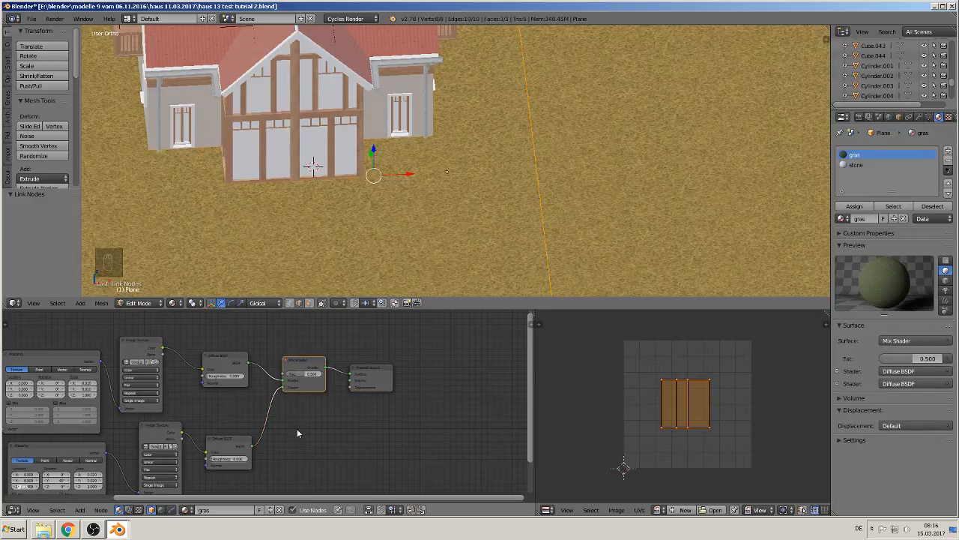
- Link the original Image Texture's Color output to the Material Output's Displacement input
scroll(617, 123, up, 4)
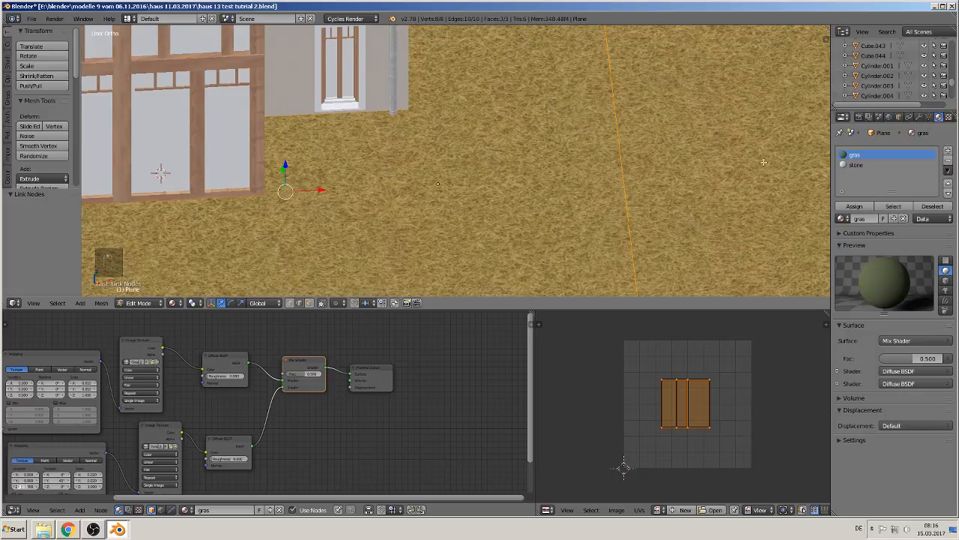
scroll(643, 225, down, 8)
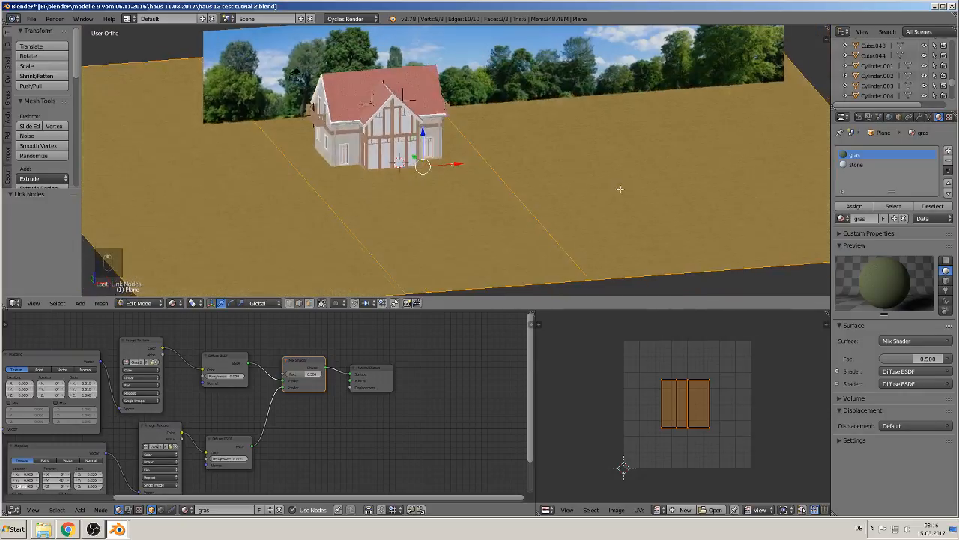
scroll(611, 195, up, 6)
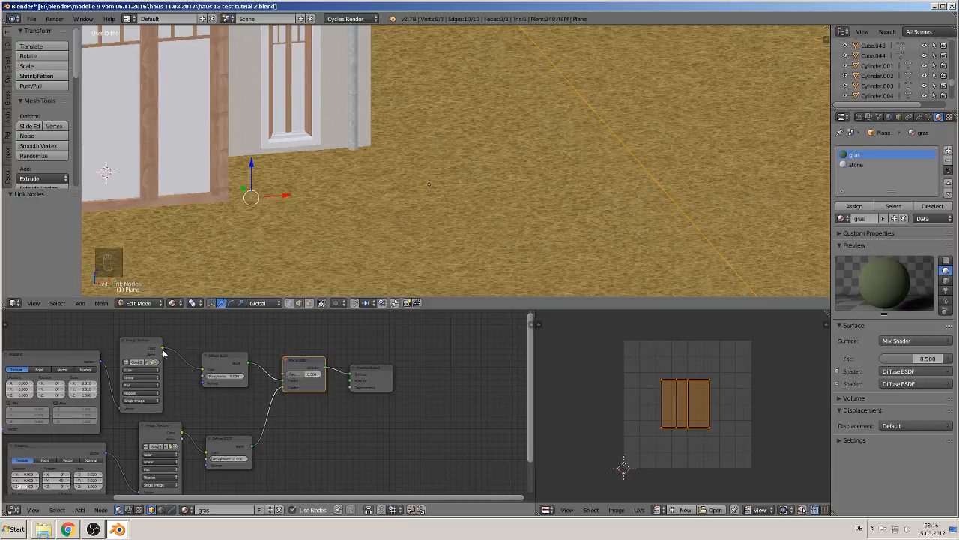
drag(163, 351, 352, 388)
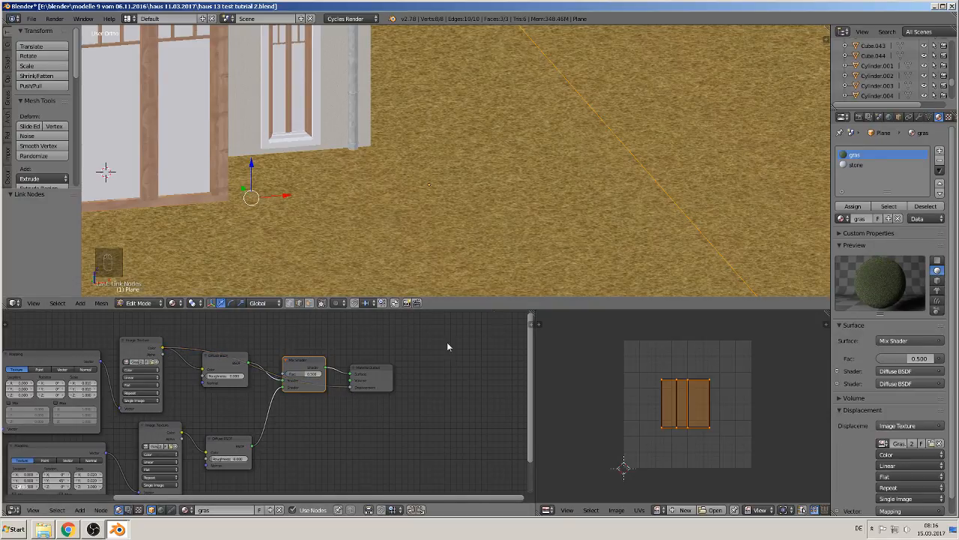
scroll(628, 178, down, 2)
middle_drag(608, 180, 624, 189)
scroll(624, 189, up, 4)
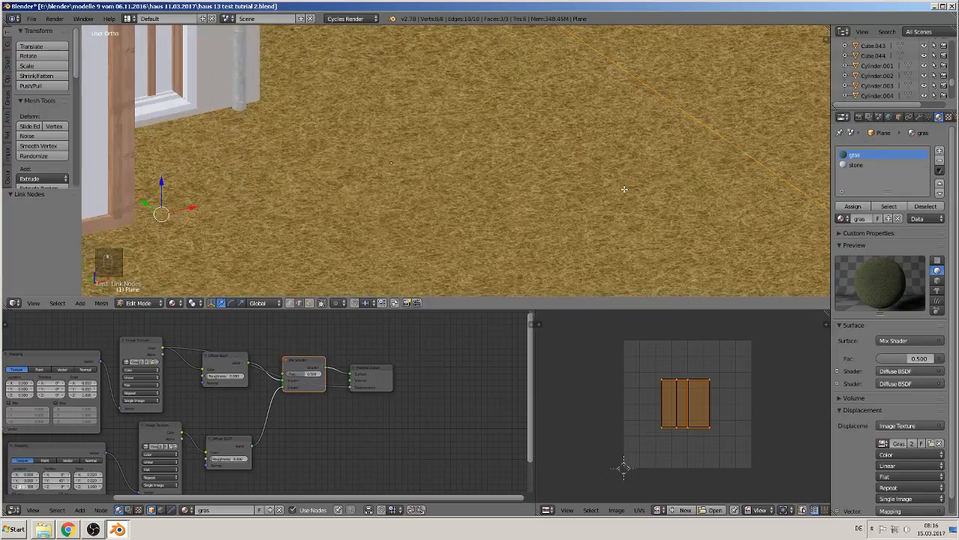
- In Object Mode, select the plane's stone material and set its Diffuse BSDF color to an Image Texture
scroll(624, 189, down, 6)
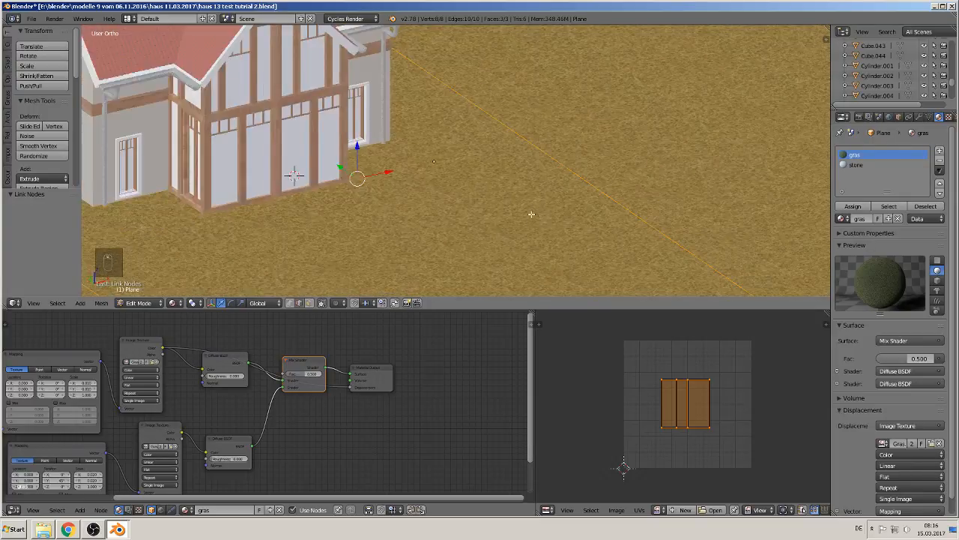
middle_drag(488, 218, 426, 240)
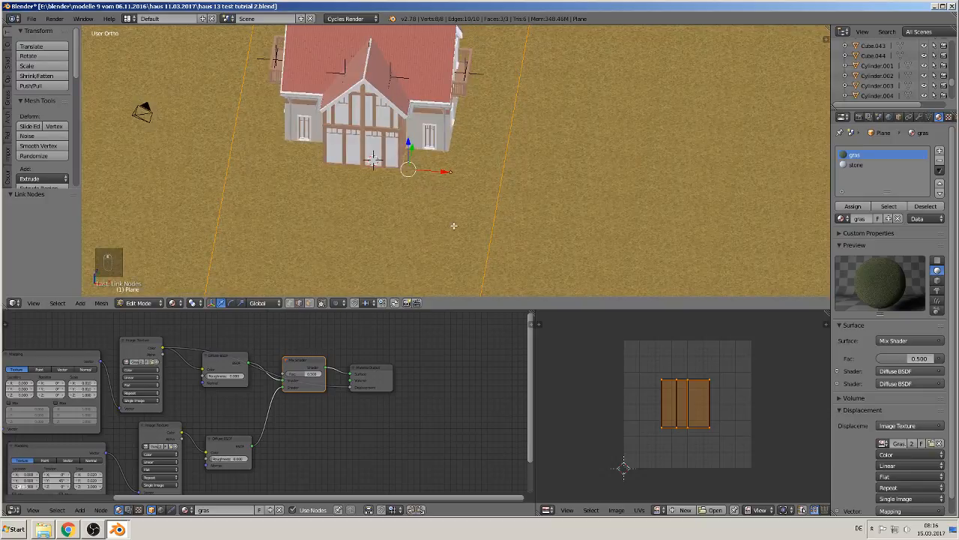
key(KP_1)
key(KP_7)
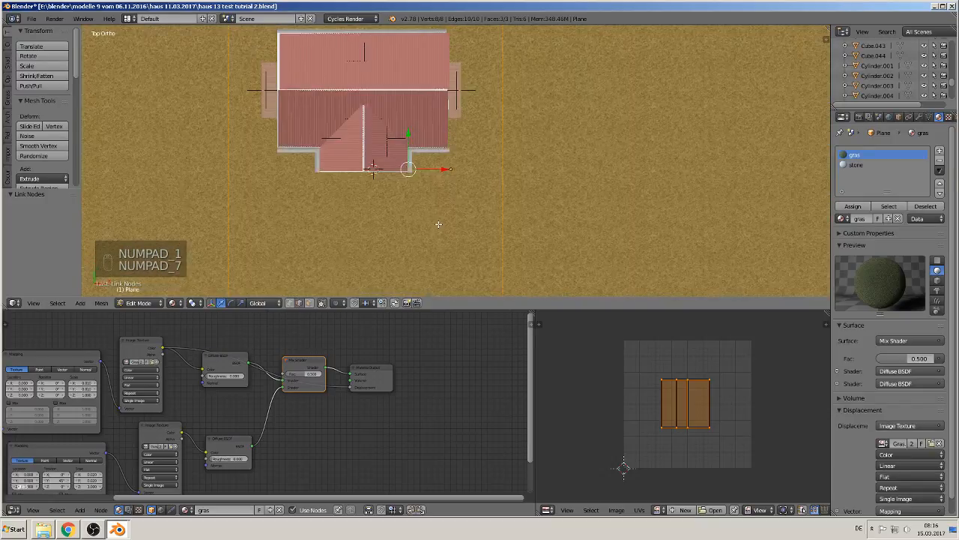
key(Tab)
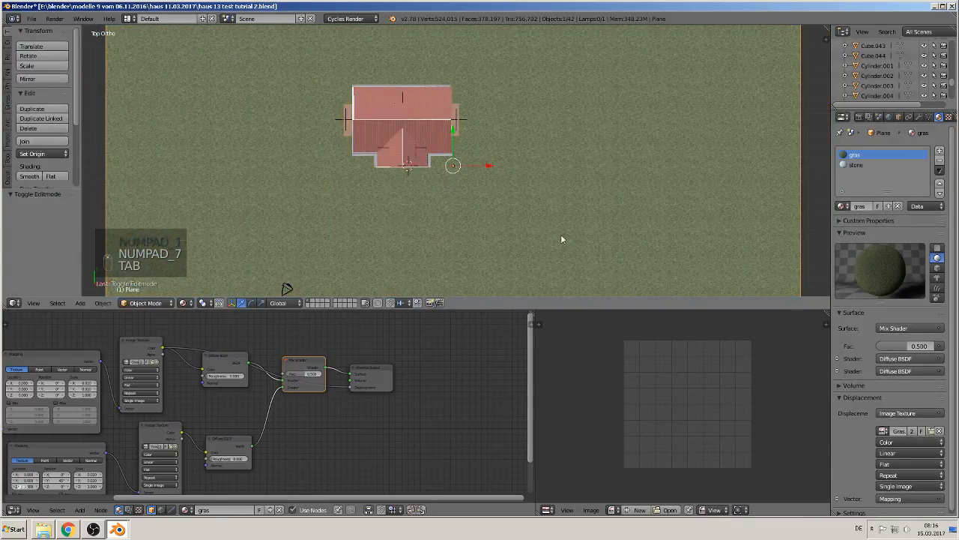
click(879, 165)
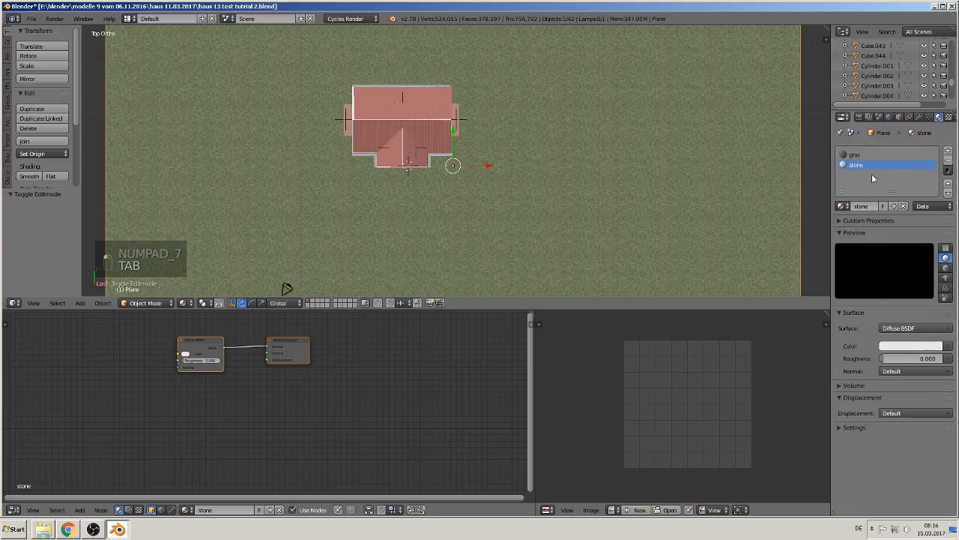
click(949, 345)
click(748, 257)
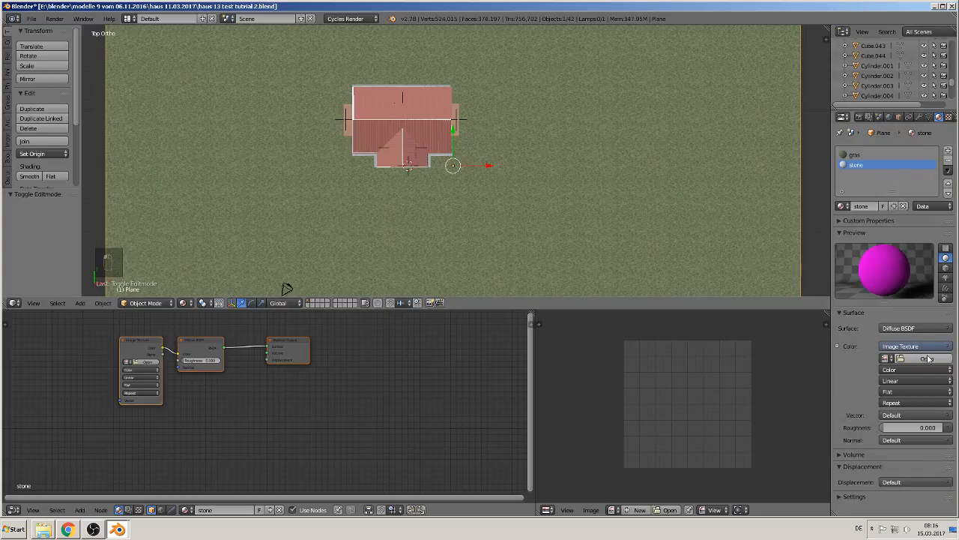
- Load the grey interlocking paving image FloorsRegular0230_1_S.jpg from the Pflastersteine,Boden,Fliesen texture folder into the stone material
key(alt+o)
double_click(150, 88)
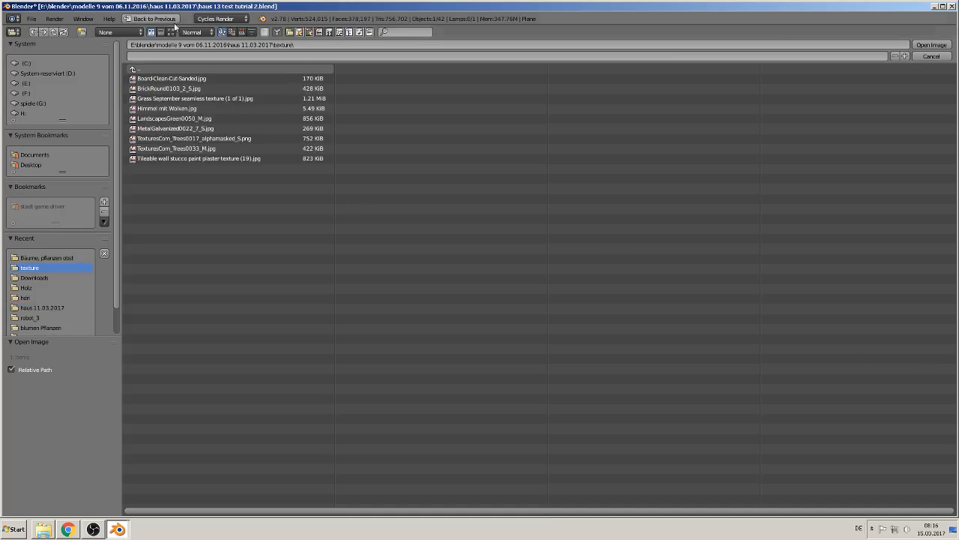
click(171, 31)
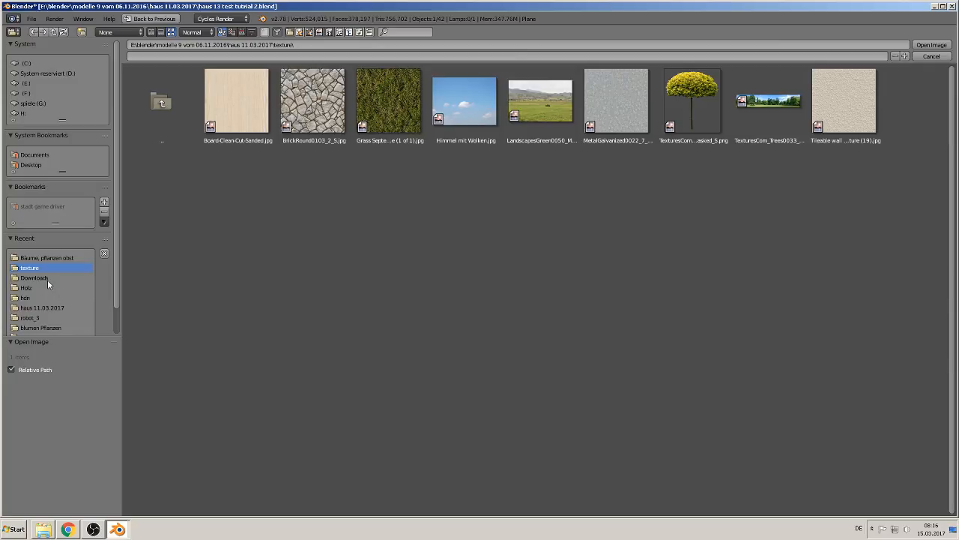
click(48, 258)
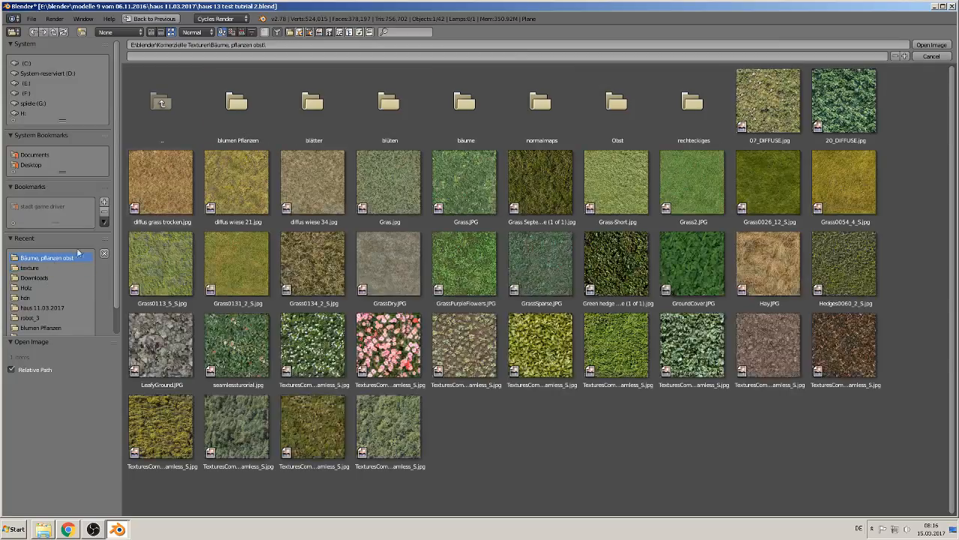
click(174, 86)
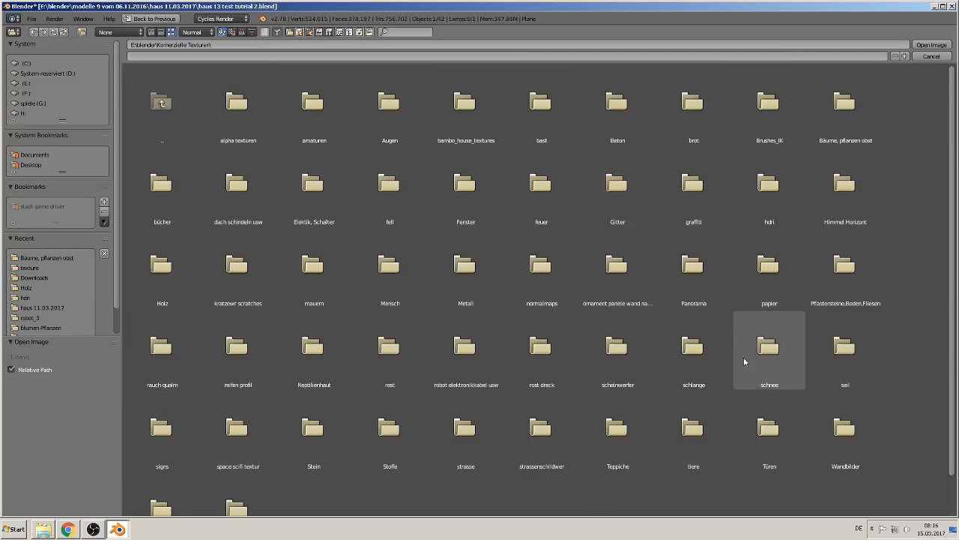
click(844, 270)
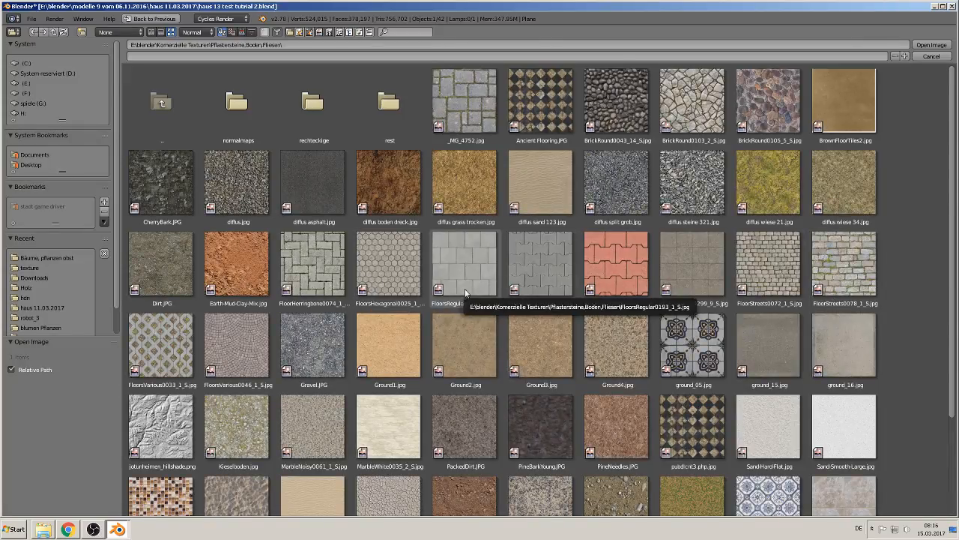
double_click(544, 264)
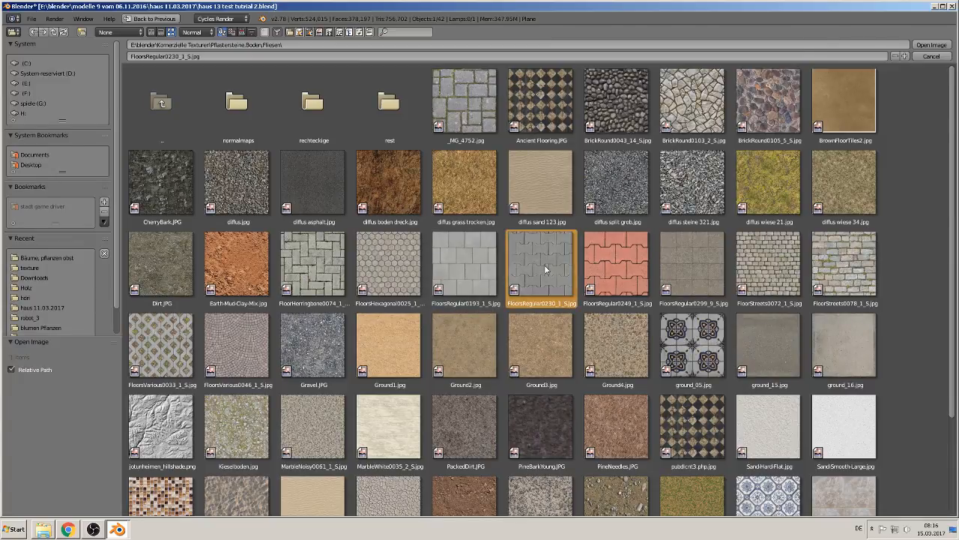
- Assign the stone material to the middle face of the ground plane in Edit Mode
key(Tab)
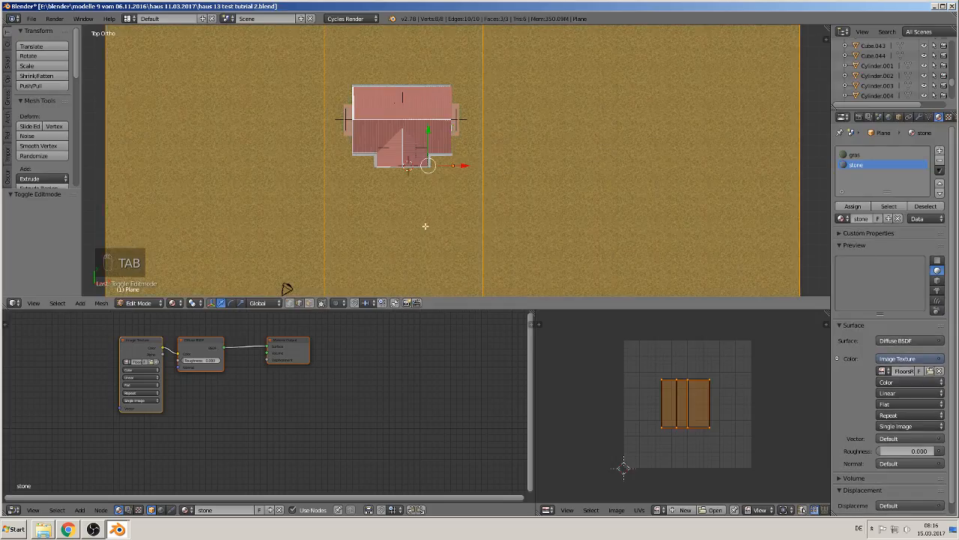
right_click(416, 203)
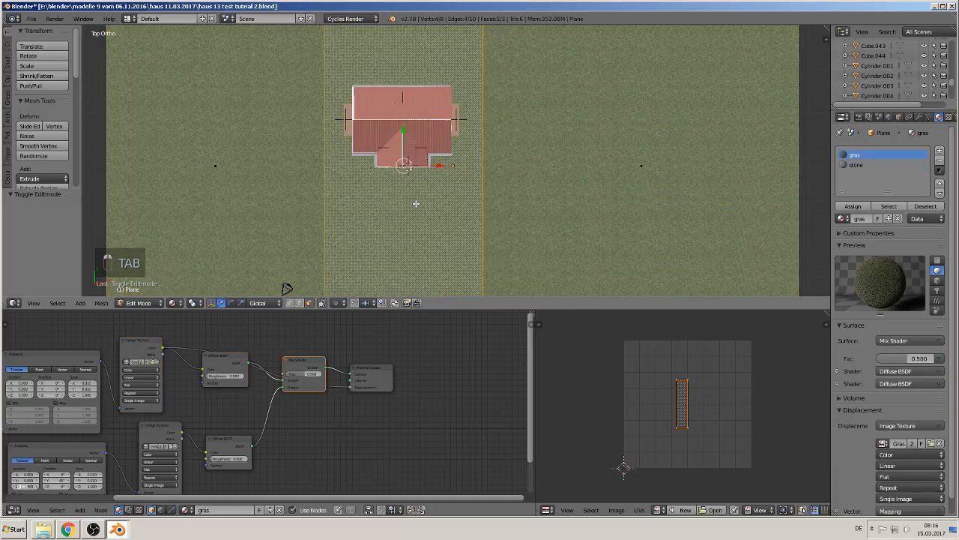
click(862, 165)
click(854, 206)
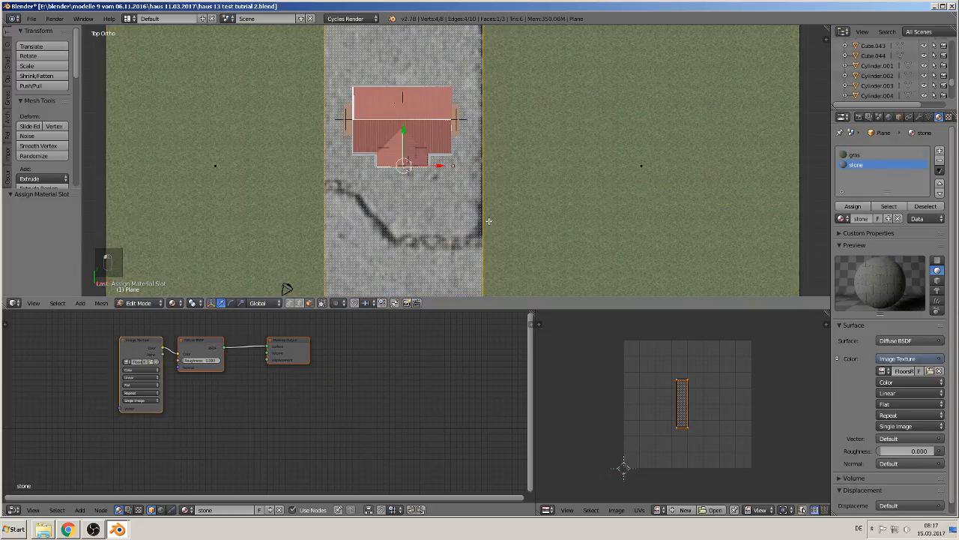
- Copy the Texture Coordinate, upper Mapping and Mix Shader nodes from the gras material's node tree
middle_drag(254, 384, 437, 434)
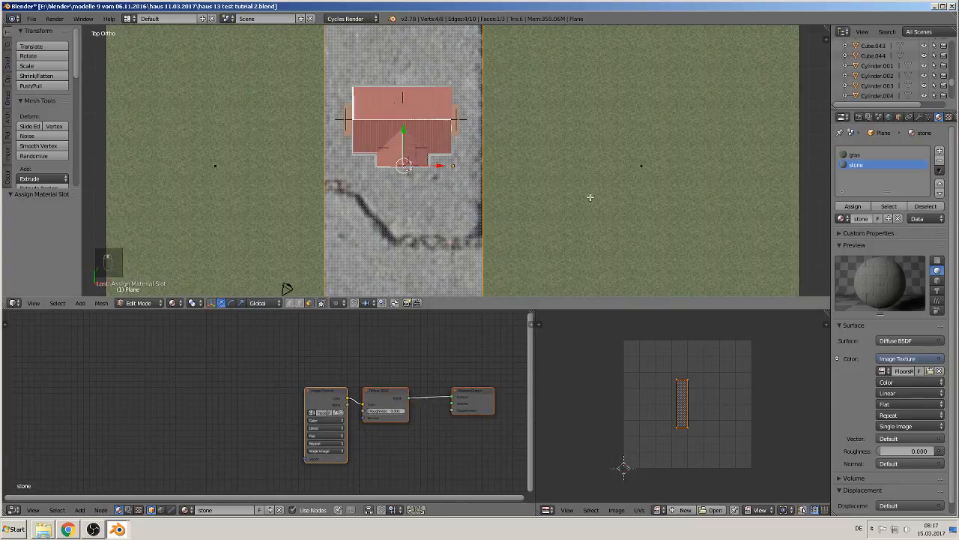
click(855, 155)
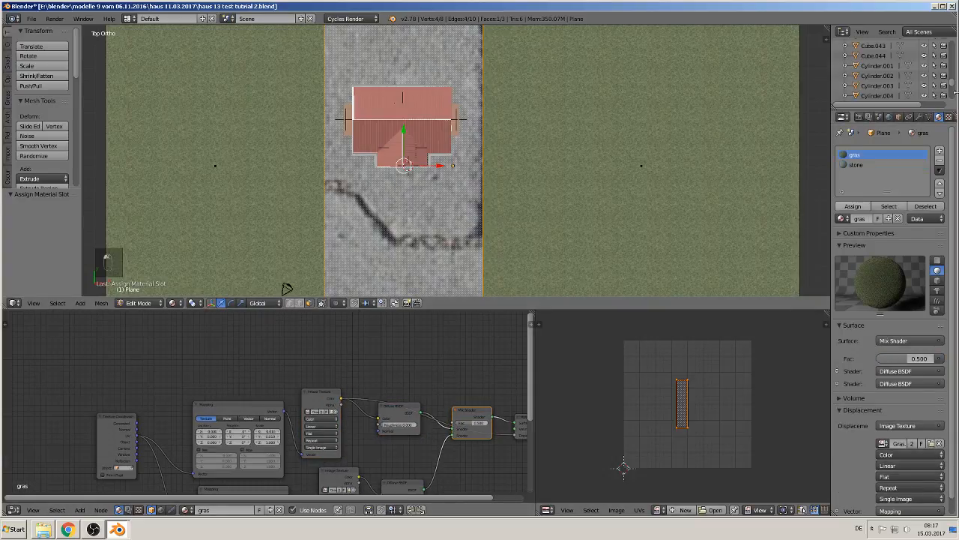
middle_drag(324, 350, 293, 337)
scroll(320, 352, down, 3)
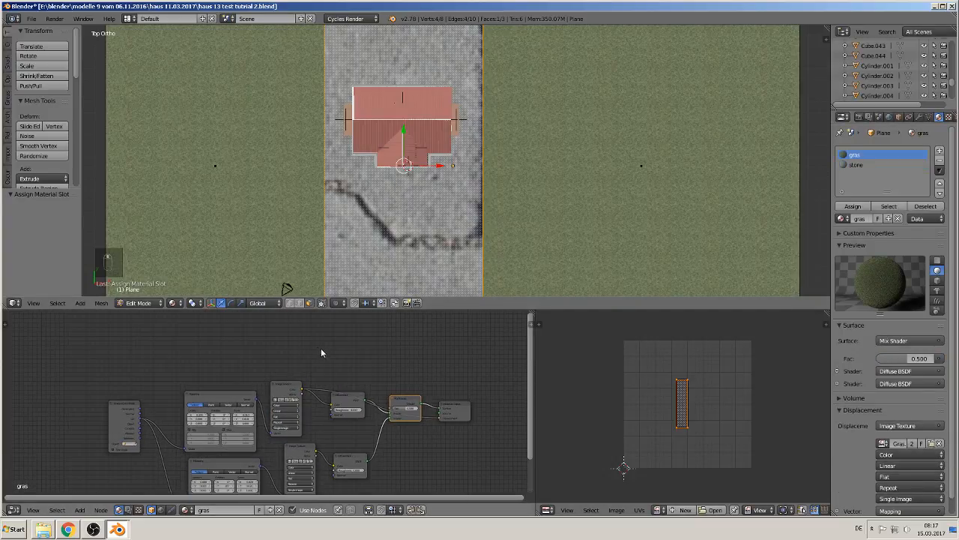
scroll(321, 352, down, 2)
middle_drag(414, 491, 415, 468)
scroll(406, 467, up, 1)
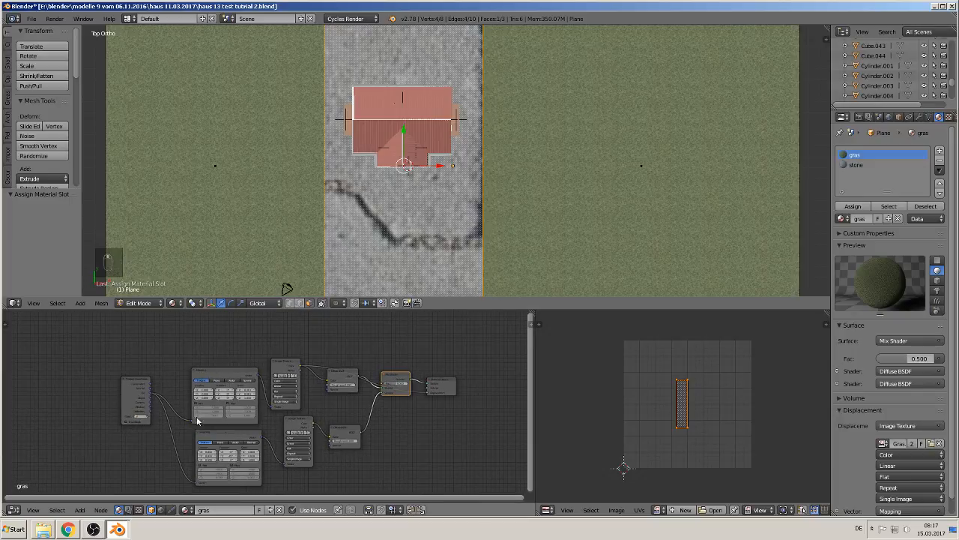
click(135, 386)
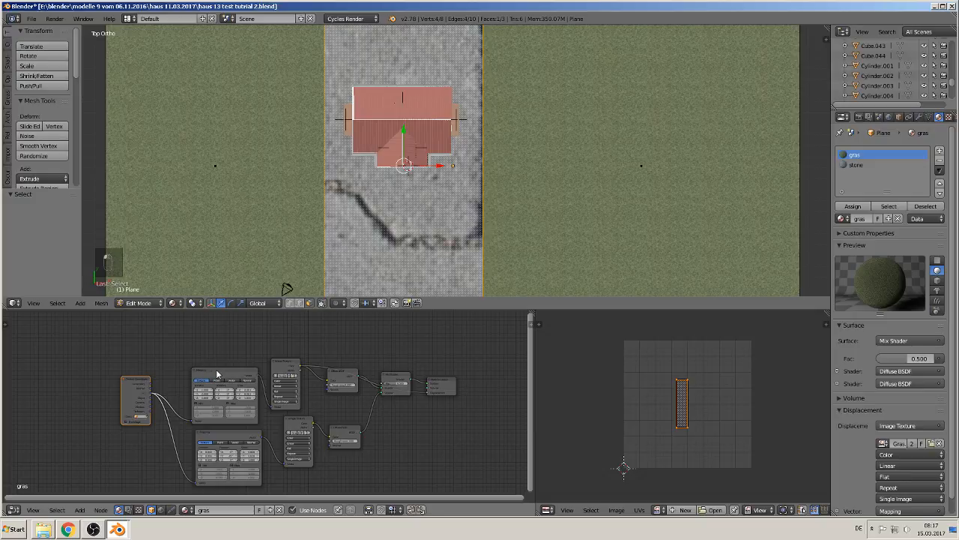
shift+drag(218, 374, 251, 378)
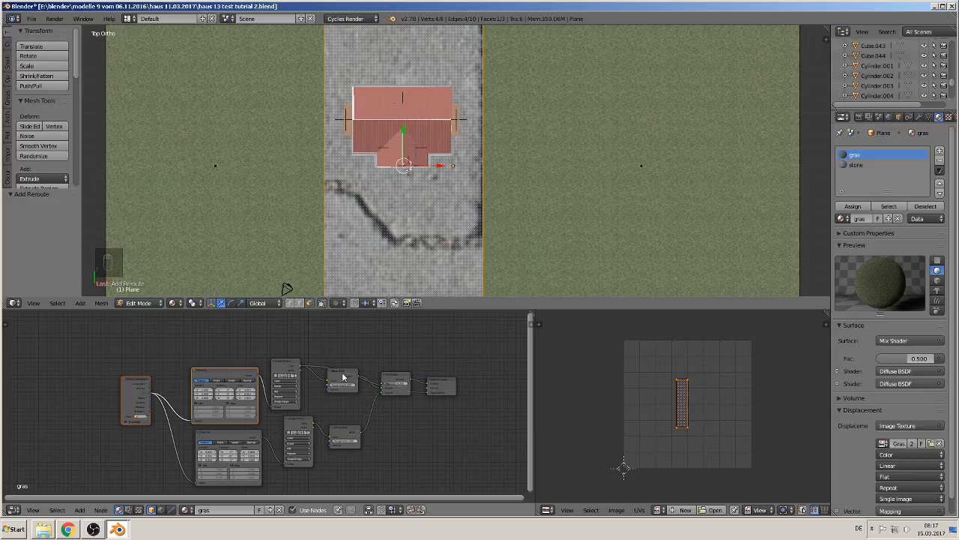
click(400, 380)
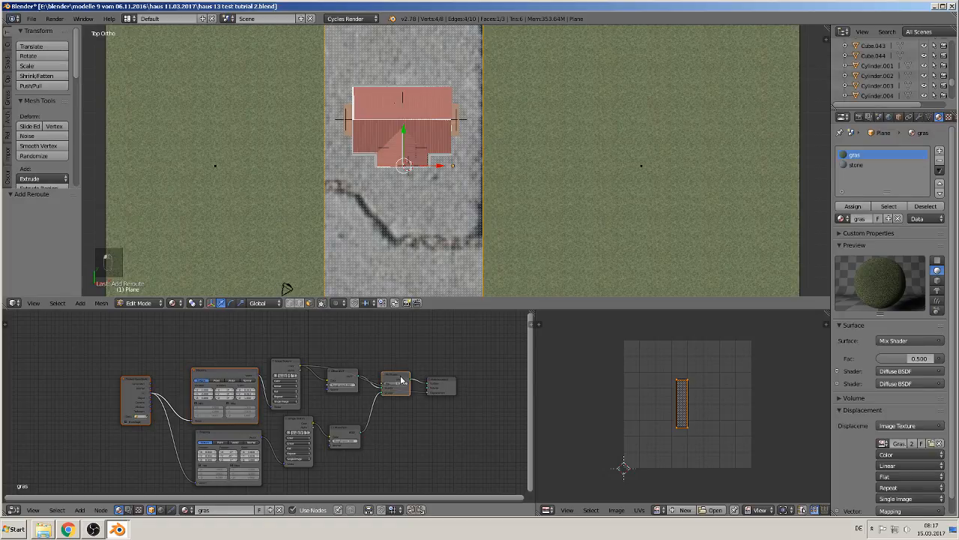
key(ctrl+c)
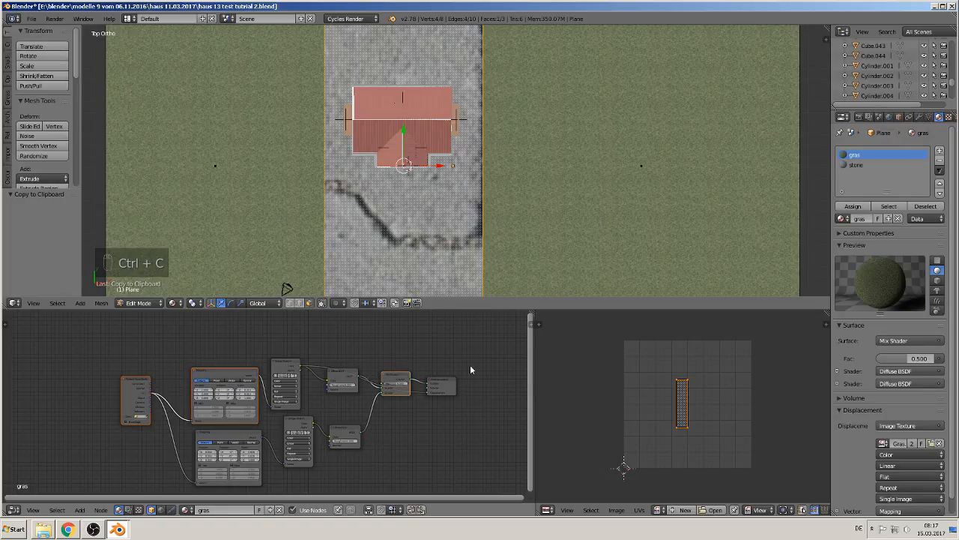
- Paste the copied nodes into the stone material and insert the Mix Shader between its Diffuse BSDF and Material Output
click(863, 165)
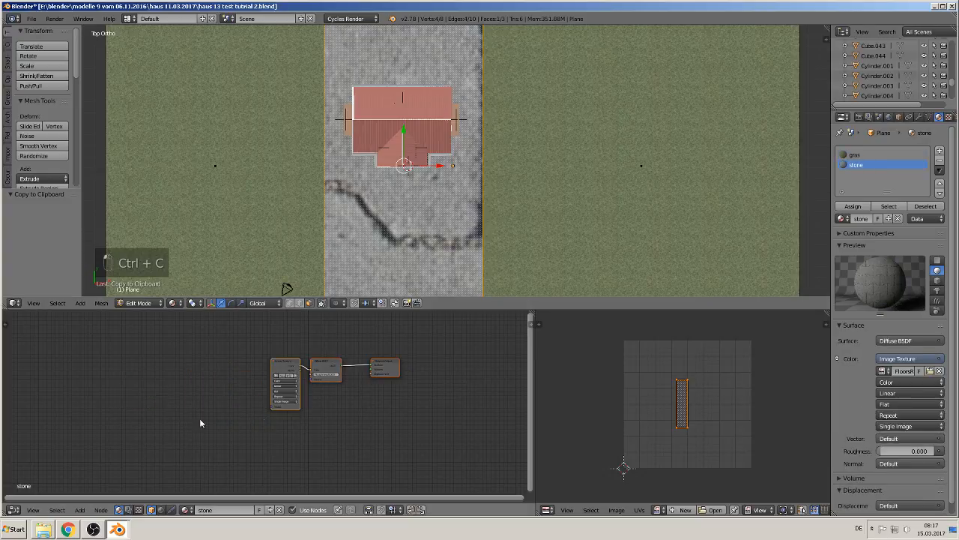
key(ctrl+v)
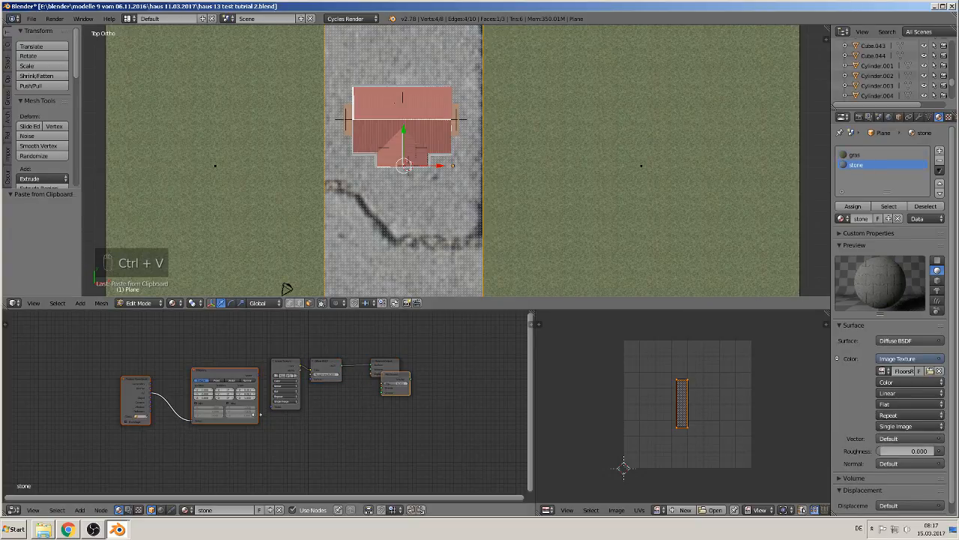
drag(401, 377, 435, 372)
drag(372, 390, 391, 370)
- Link the stone material's Mapping node to its Image Texture's Vector input and check the paving scale beside the house
scroll(242, 406, up, 1)
scroll(261, 376, up, 1)
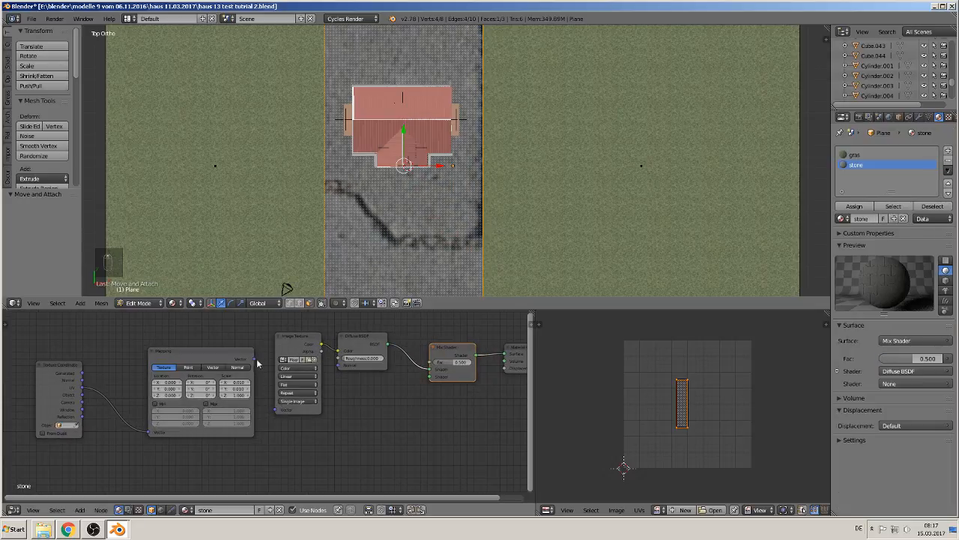
drag(255, 359, 276, 410)
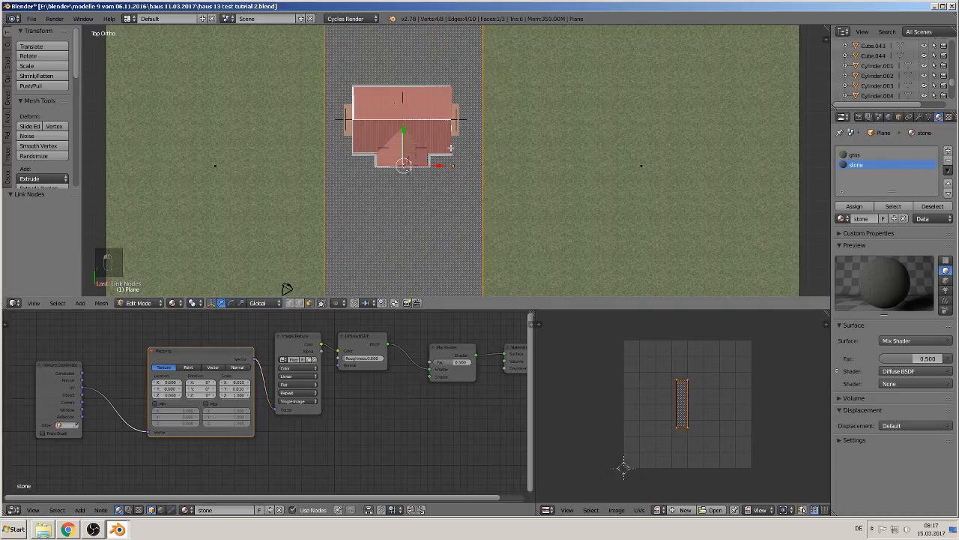
scroll(450, 213, up, 8)
middle_drag(417, 216, 535, 158)
- Move the Mix Shader and Diffuse BSDF nodes upward, and link the Image Texture's Color output to the Material Output's Displacement input
middle_drag(402, 419, 328, 448)
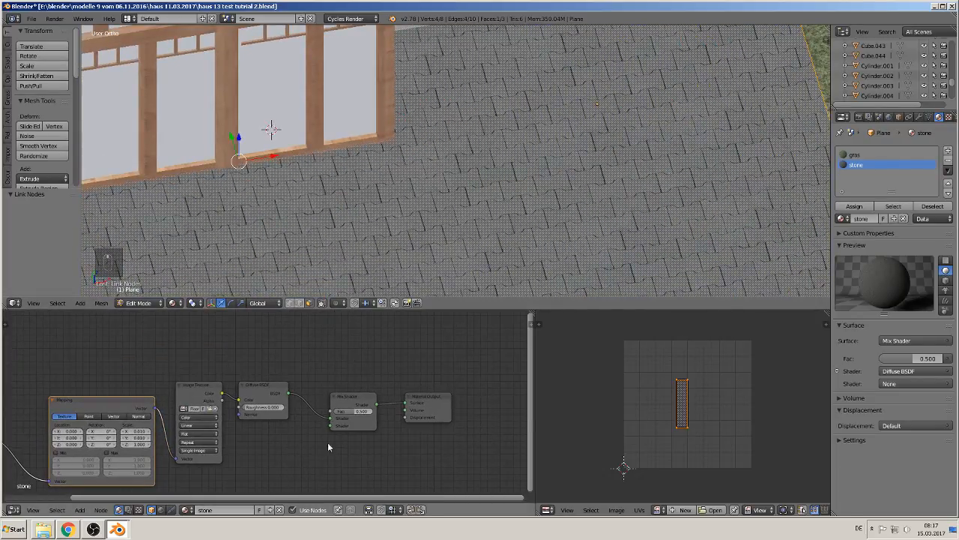
drag(359, 404, 350, 338)
drag(261, 390, 264, 346)
drag(223, 394, 406, 417)
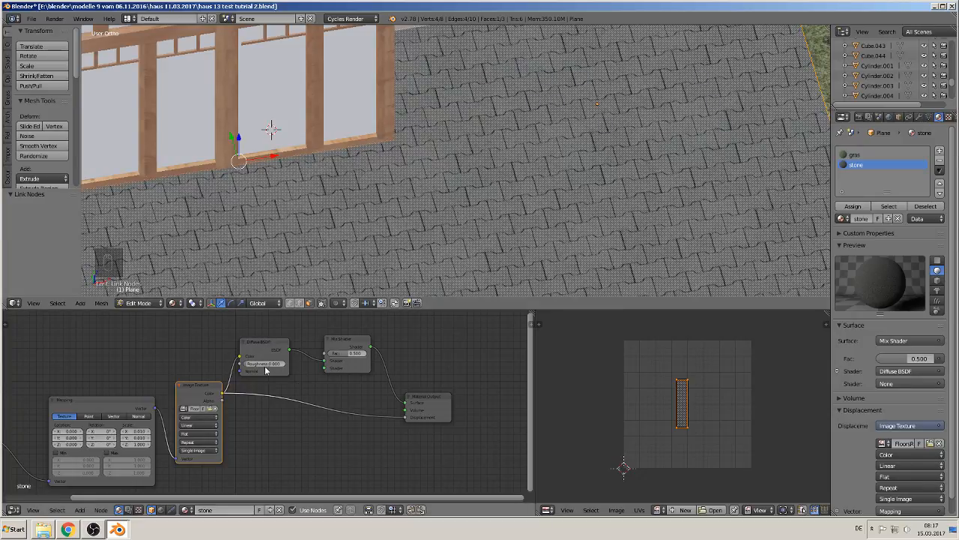
- Add a Glossy BSDF below the stone material's Diffuse BSDF and link it to the Mix Shader's second Shader input
drag(360, 343, 389, 341)
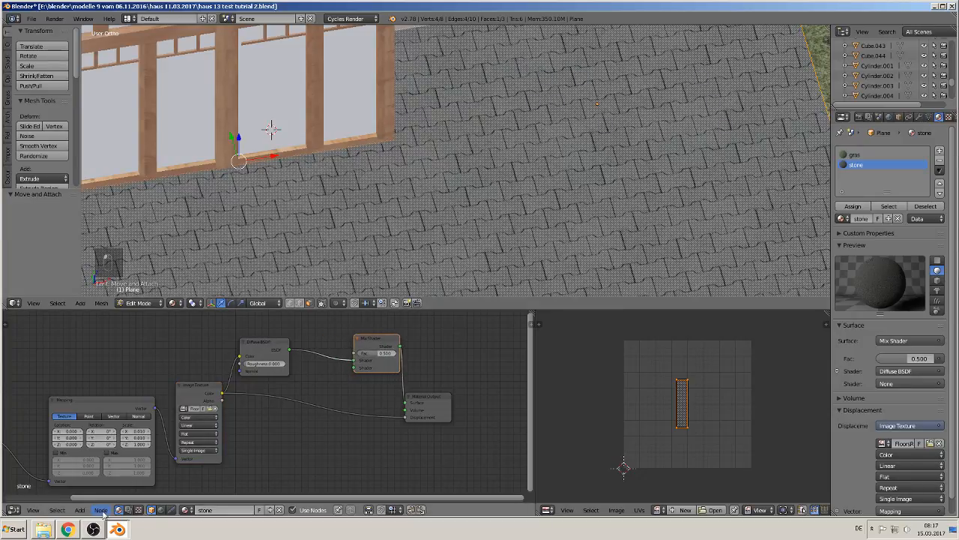
click(80, 509)
mouse_move(102, 488)
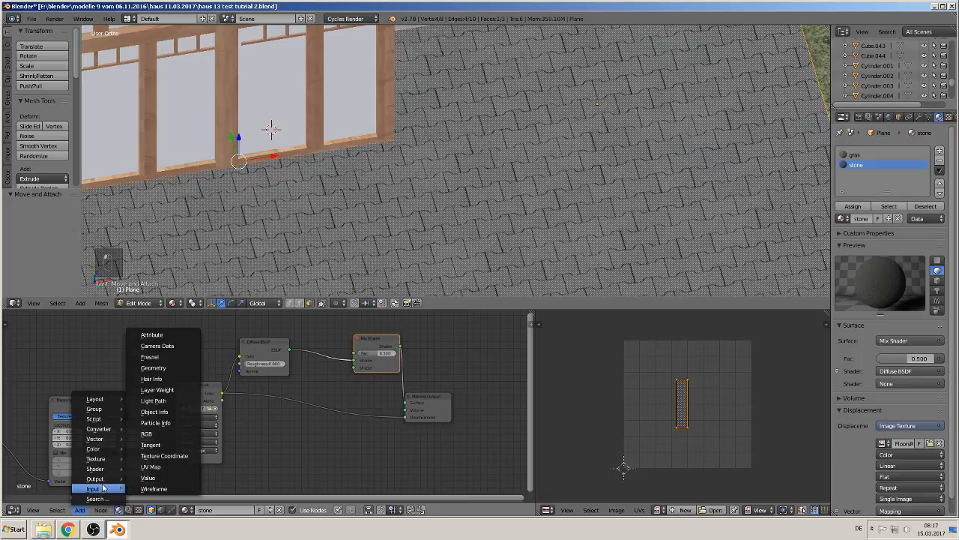
mouse_move(102, 469)
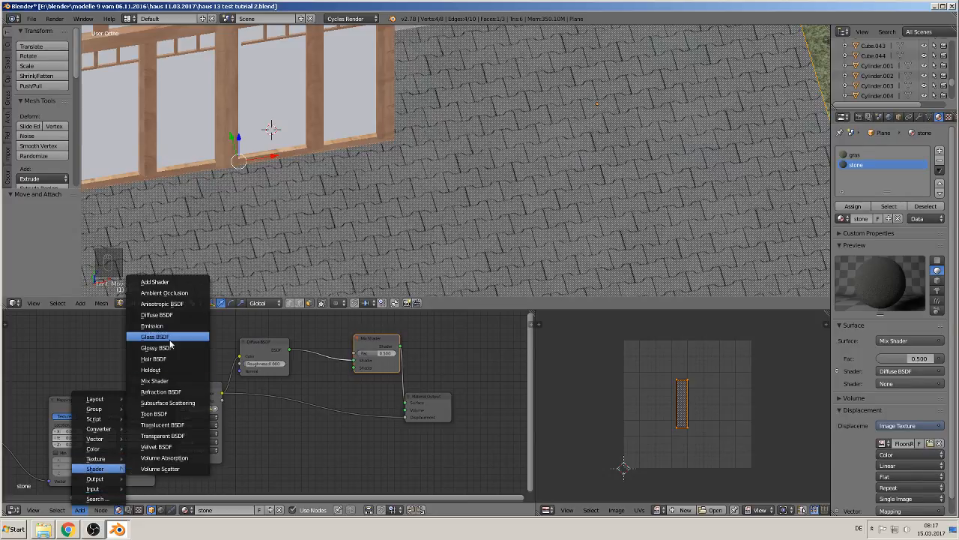
click(156, 347)
click(243, 412)
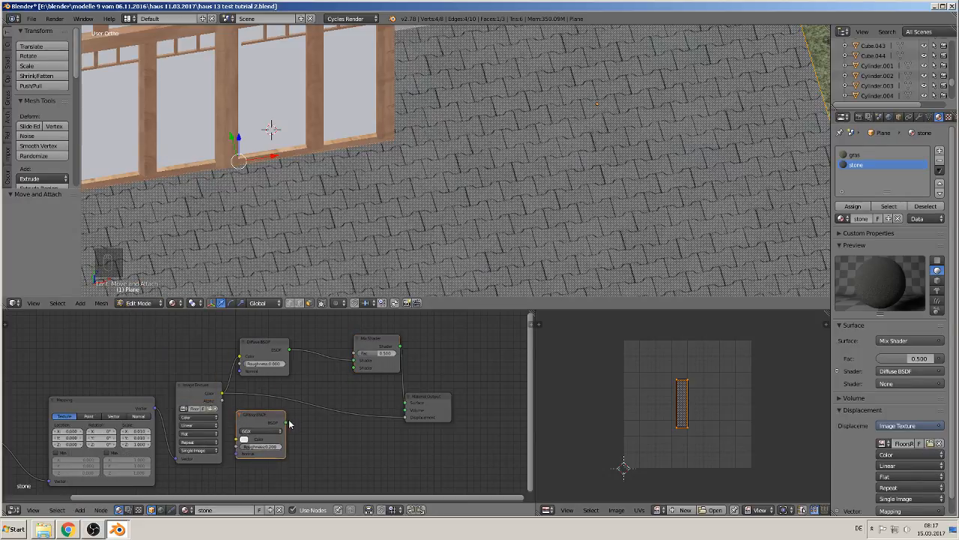
drag(285, 422, 360, 374)
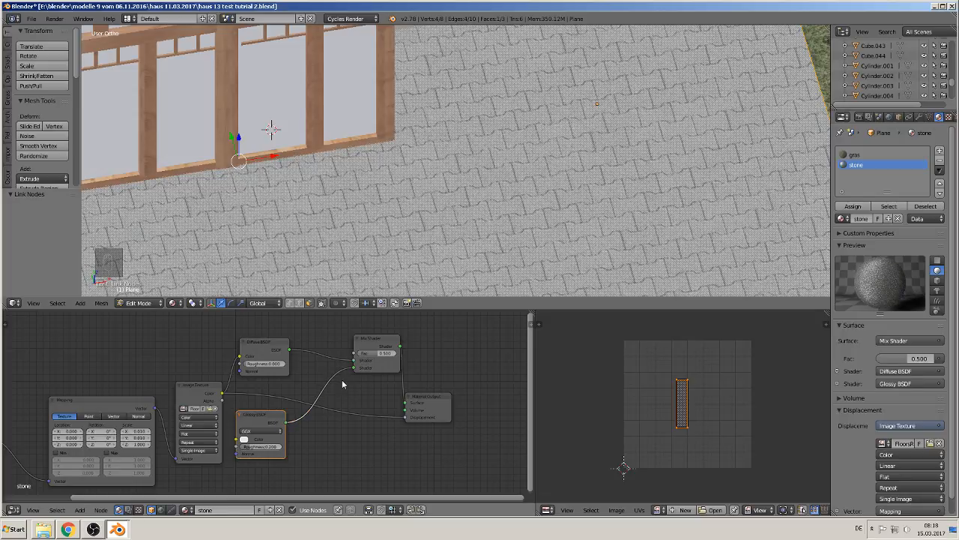
scroll(342, 380, up, 3)
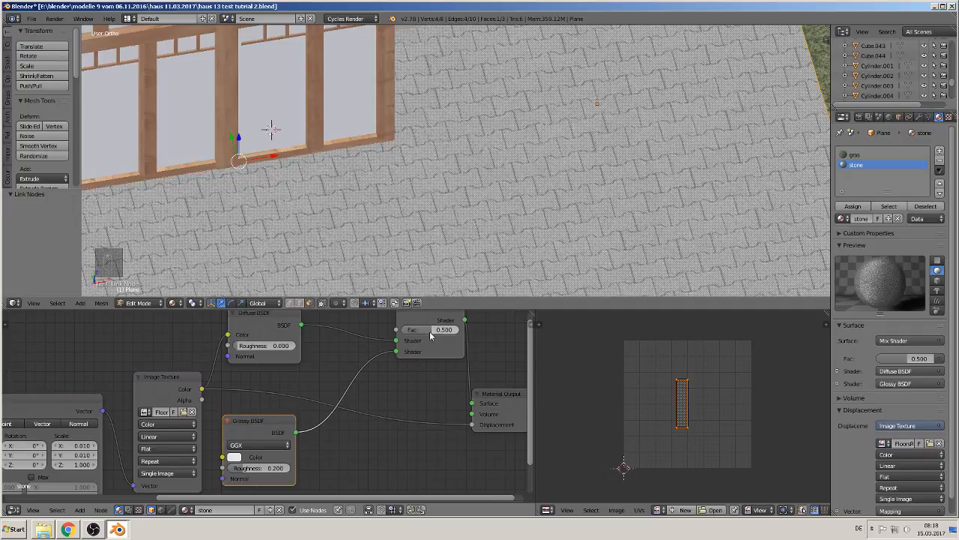
- Set the stone material's Mix Shader factor to 0.282 and the Glossy BSDF roughness to 0.575
drag(431, 330, 422, 331)
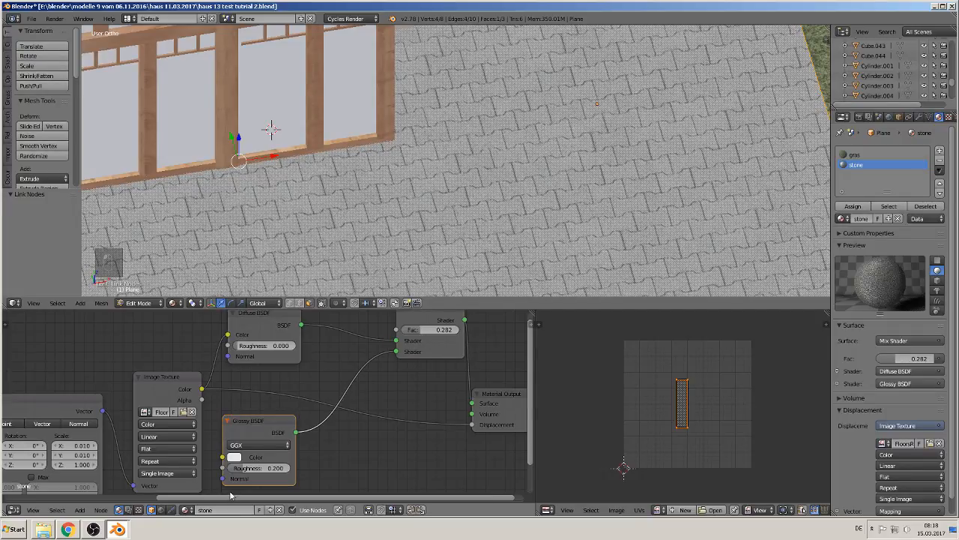
mouse_move(259, 468)
mouse_down()
mouse_move(295, 467)
mouse_move(267, 470)
mouse_up()
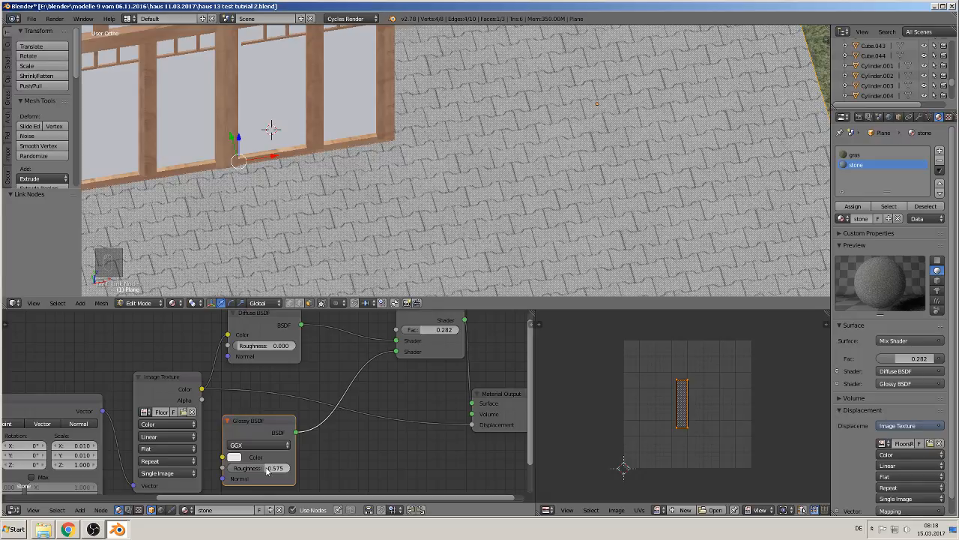
scroll(578, 176, down, 2)
key(a)
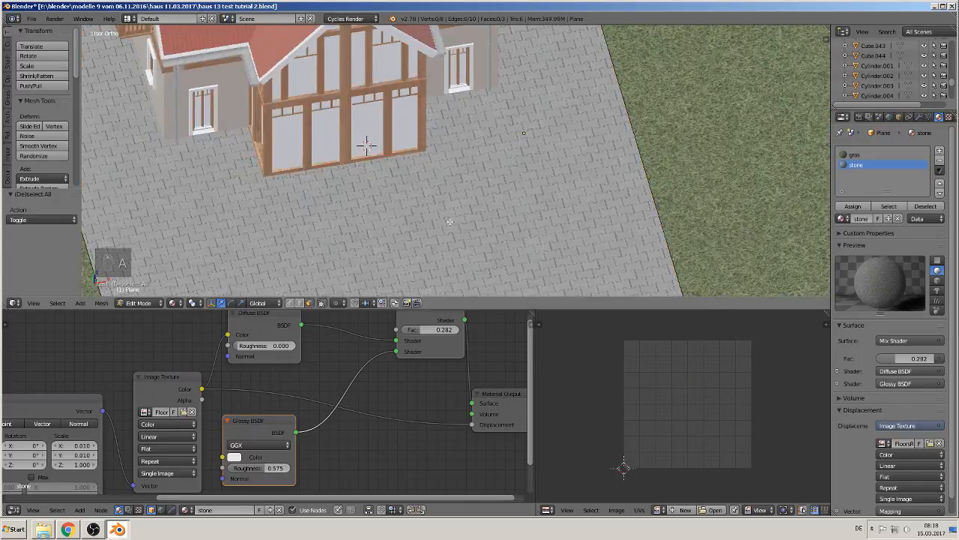
- View the house through the camera with all ground plane geometry deselected, and save the file
middle_drag(477, 219, 527, 209)
scroll(412, 223, down, 3)
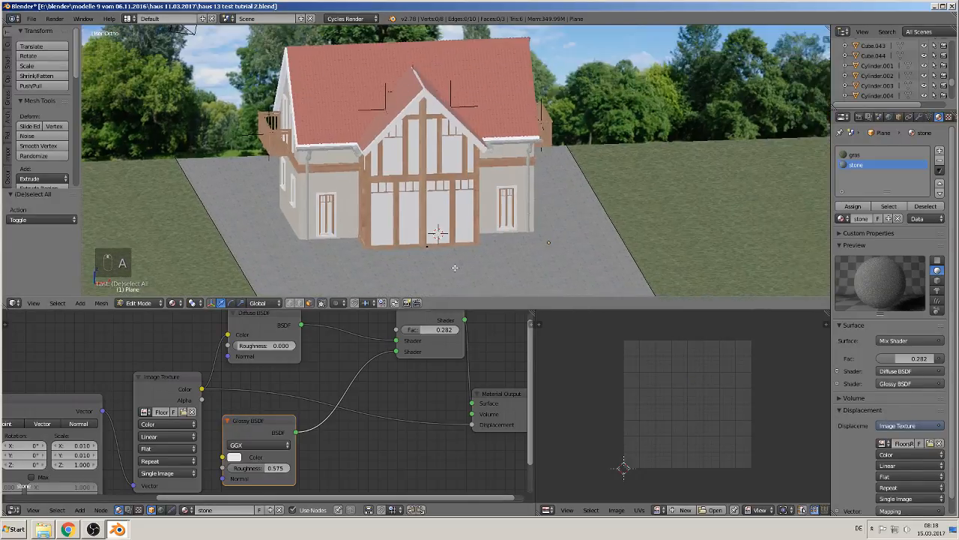
key(a)
scroll(412, 224, down, 2)
key(KP_0)
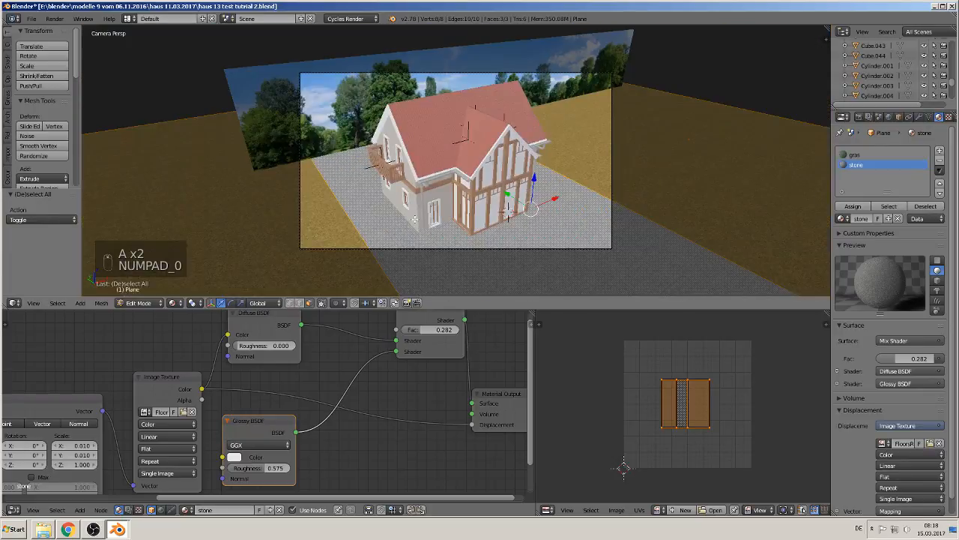
scroll(426, 218, up, 2)
key(a)
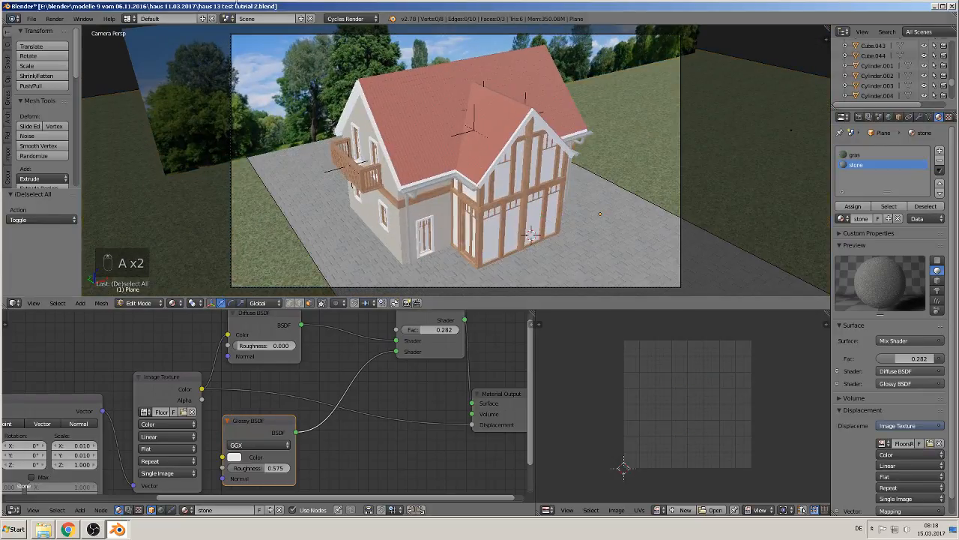
click(31, 18)
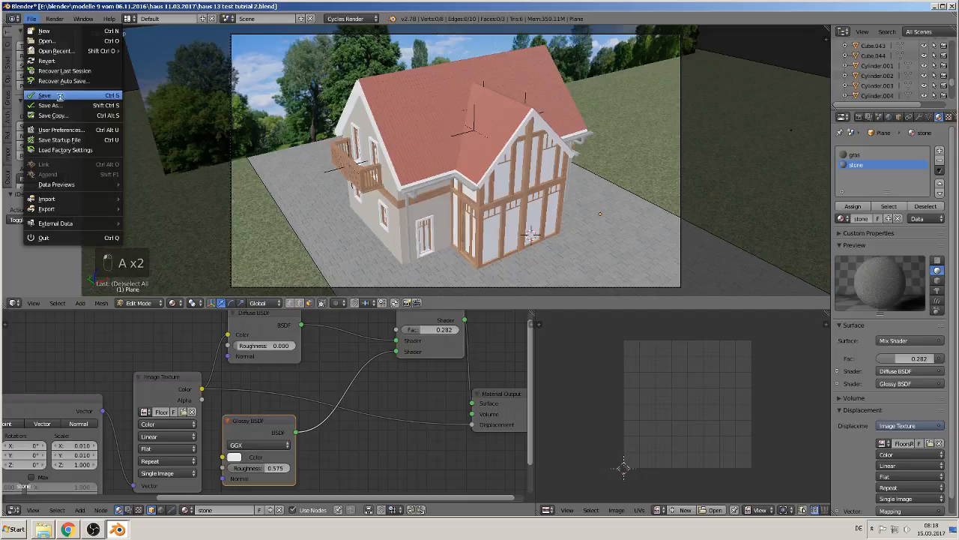
- Preview the camera view in Rendered shading and return to Material shading
click(174, 303)
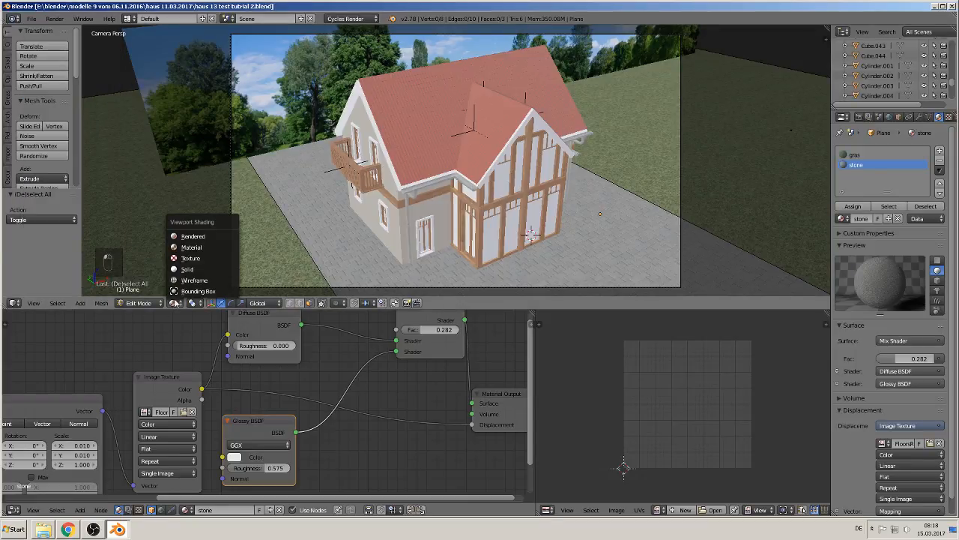
click(194, 236)
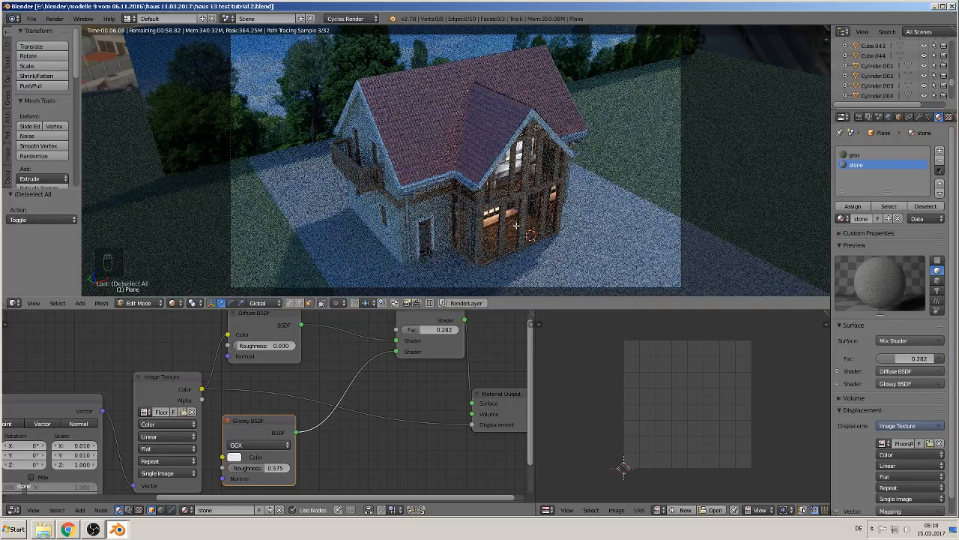
click(172, 303)
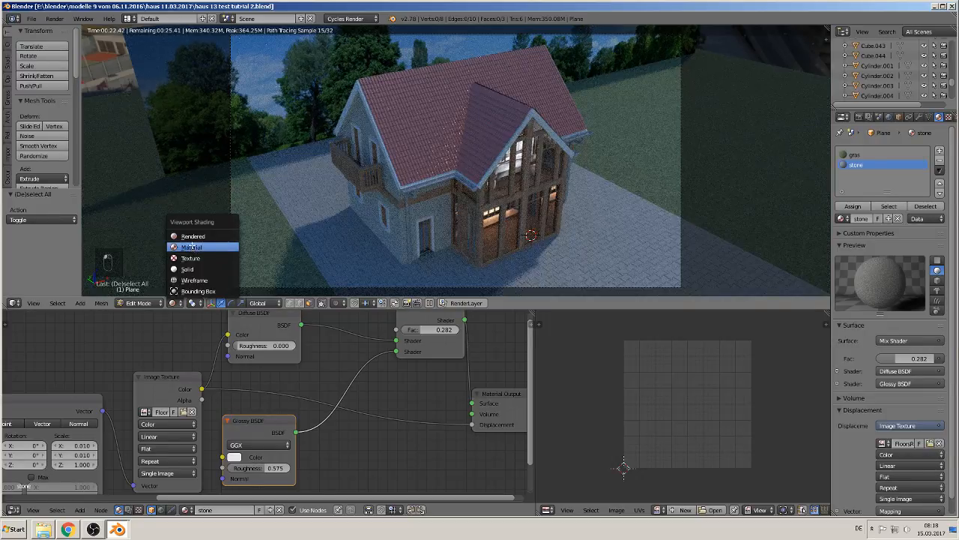
click(192, 246)
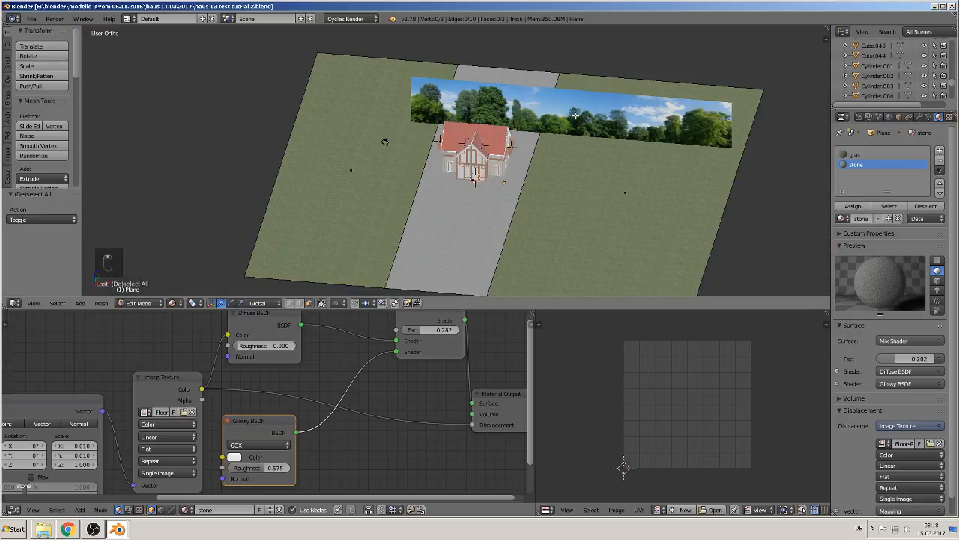
- Leave Edit Mode, select the tree backdrop plane and change its material surface to Emission
key(backslash)
key(Tab)
right_click(558, 113)
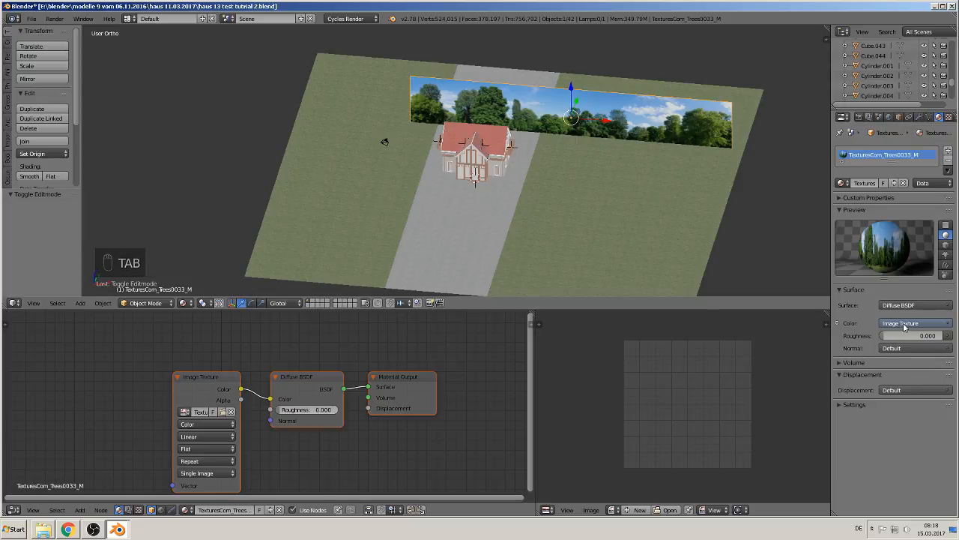
click(905, 305)
click(879, 152)
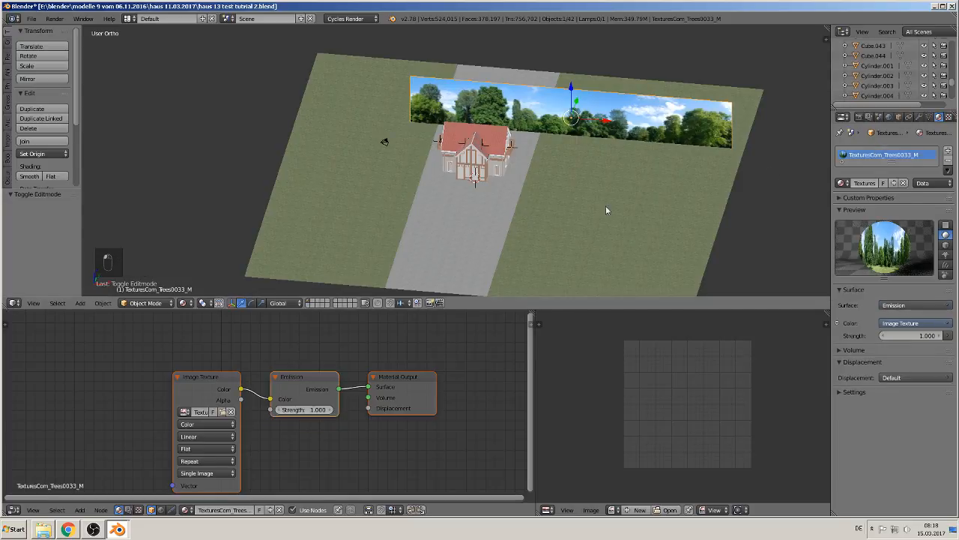
- Rotate the camera about -18° from the side view and lower it about 7.66 units along Z
scroll(497, 200, up, 3)
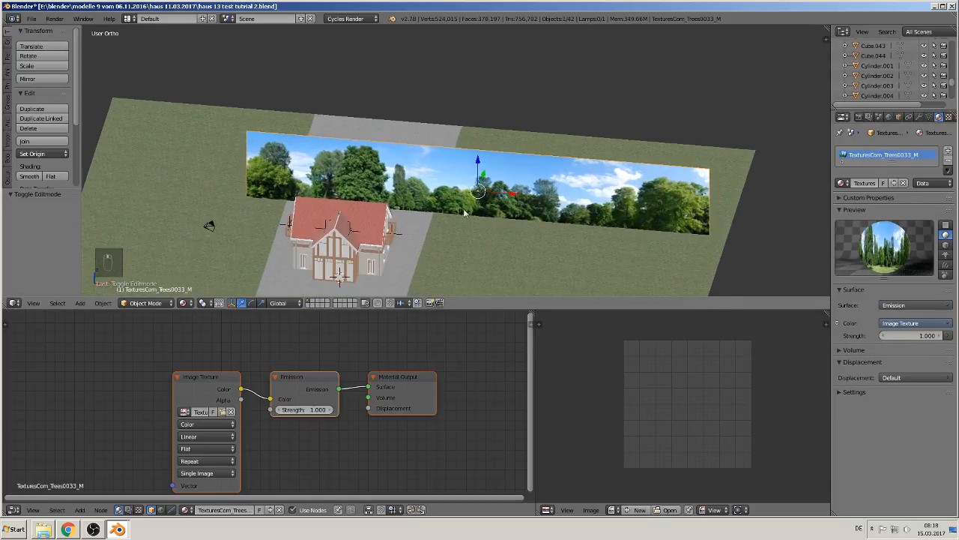
middle_drag(464, 214, 381, 138)
right_click(279, 78)
middle_drag(264, 96, 248, 91)
key(r)
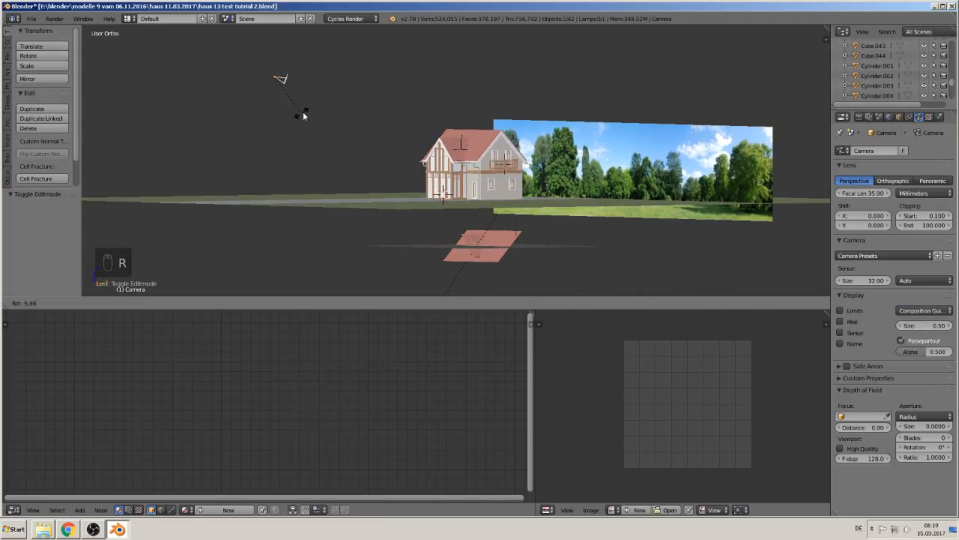
click(306, 103)
key(g)
key(z)
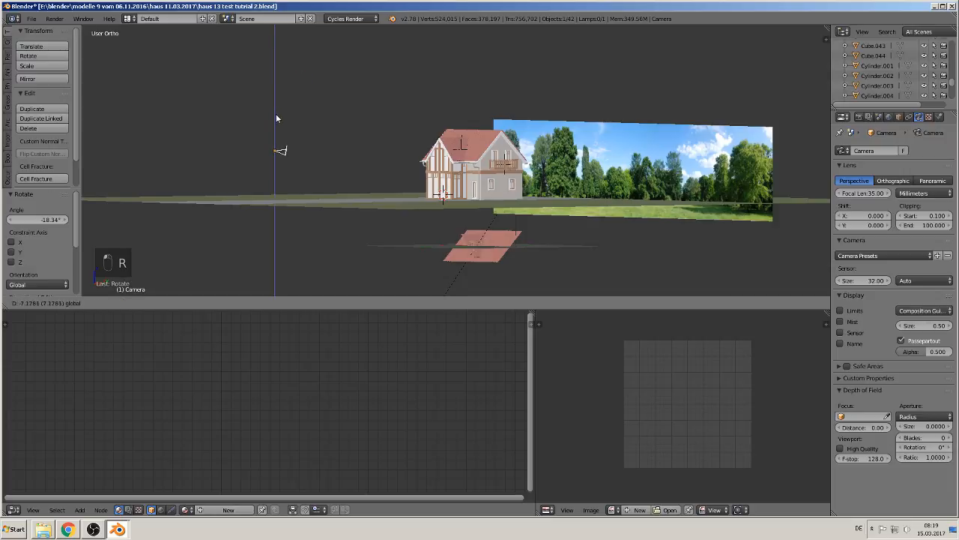
click(275, 120)
middle_drag(425, 227, 495, 230)
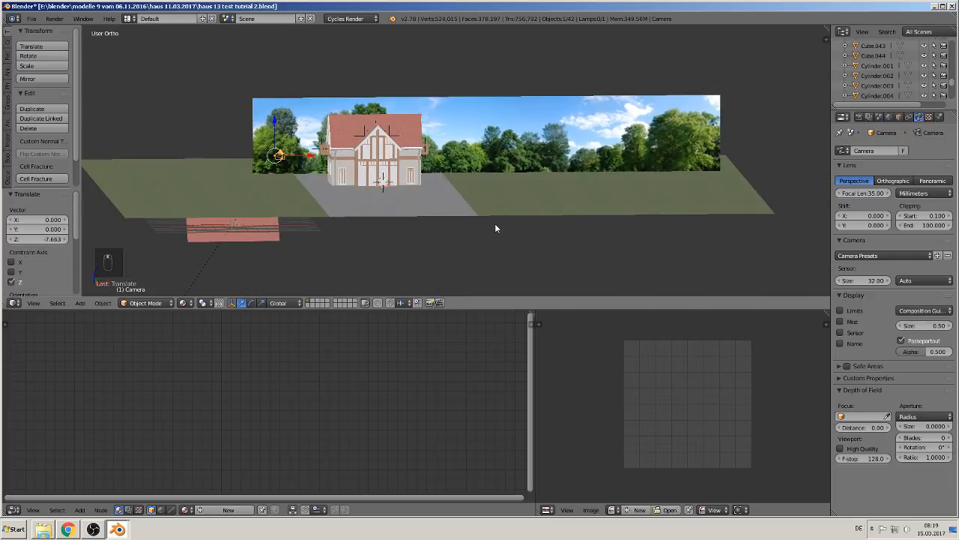
- Look through the camera and shift it up about 1.3 units to frame the house
key(KP_0)
scroll(487, 210, up, 3)
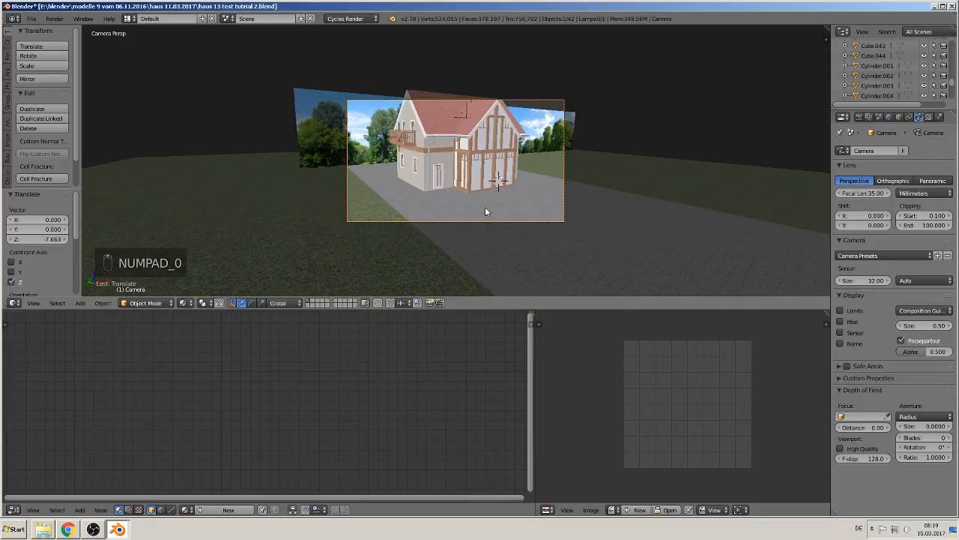
key(g)
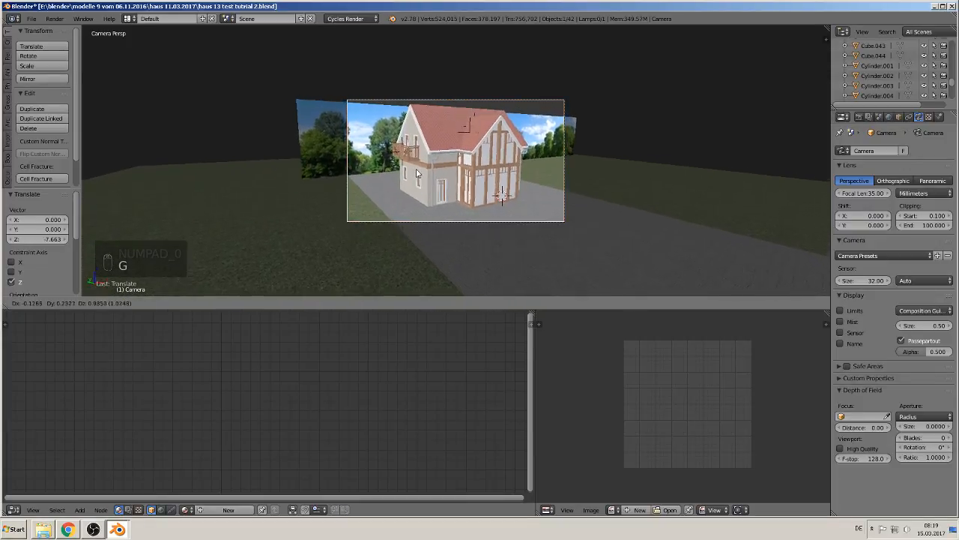
click(399, 159)
- Enlarge the tree backdrop and raise it about 1.59 units along Z, then scale it up by about 1.17
right_click(382, 139)
key(s)
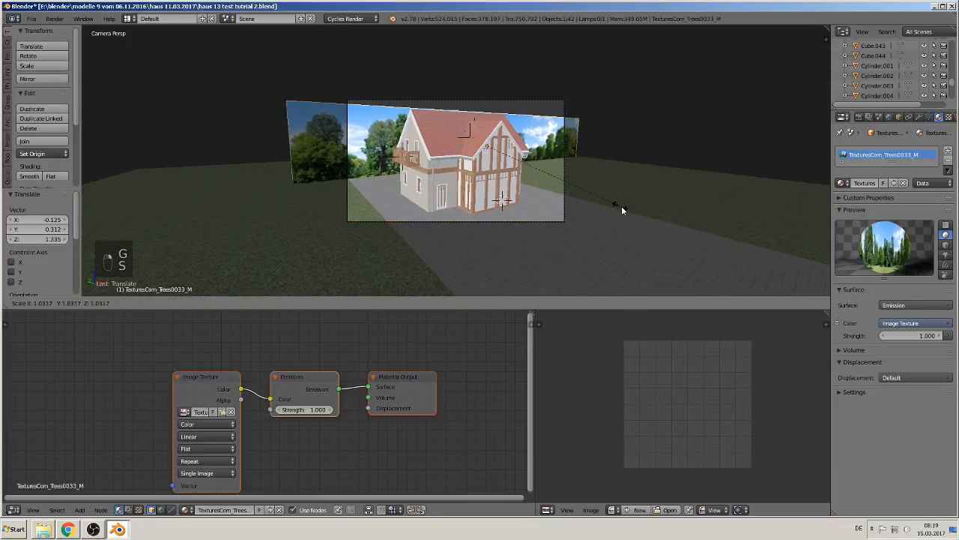
click(634, 216)
mouse_move(488, 111)
mouse_down()
mouse_move(491, 97)
mouse_move(491, 113)
mouse_up()
key(s)
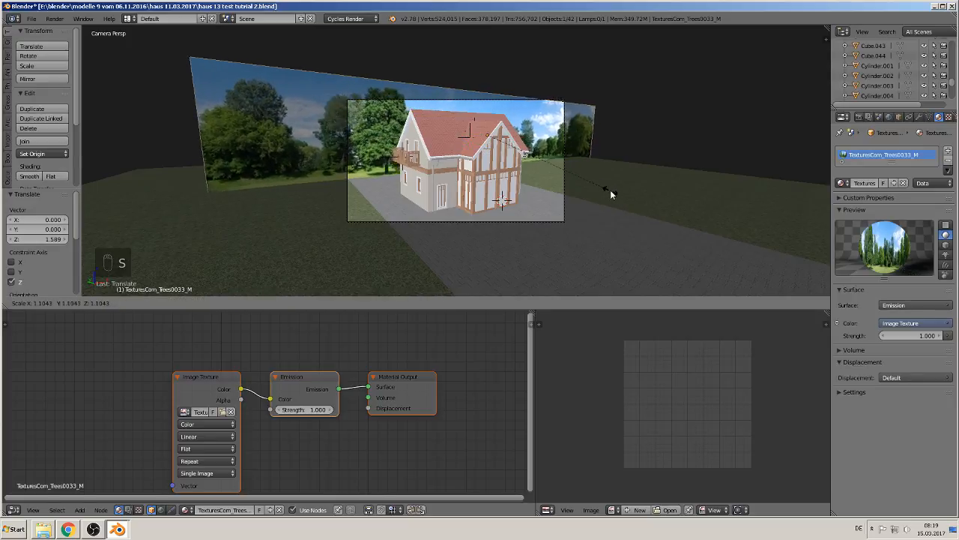
click(616, 200)
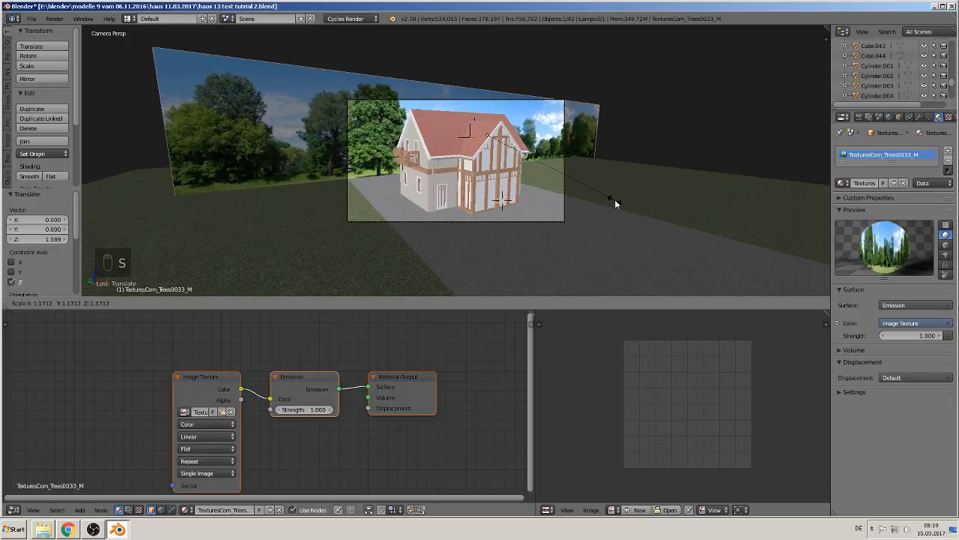
- Deselect all objects and save the file
key(a)
scroll(580, 192, up, 3)
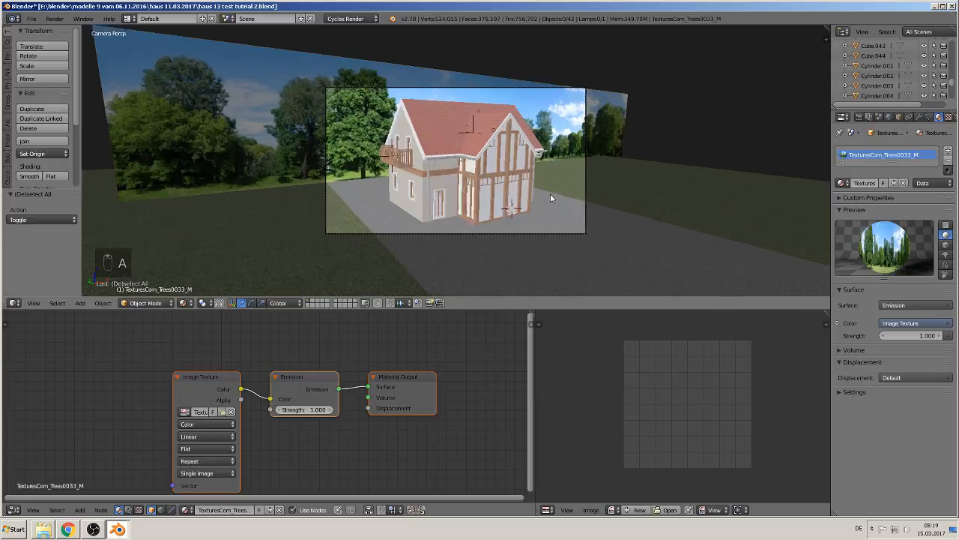
click(31, 18)
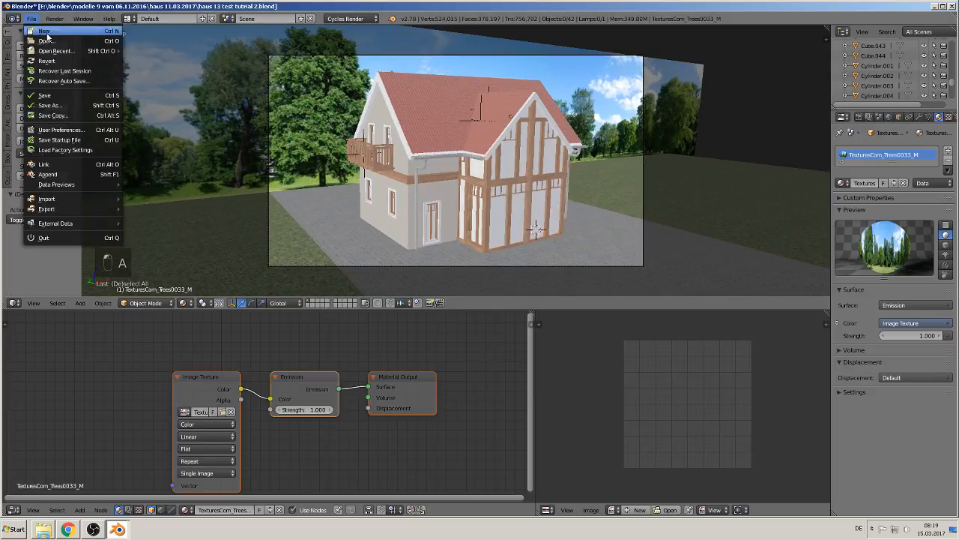
click(45, 95)
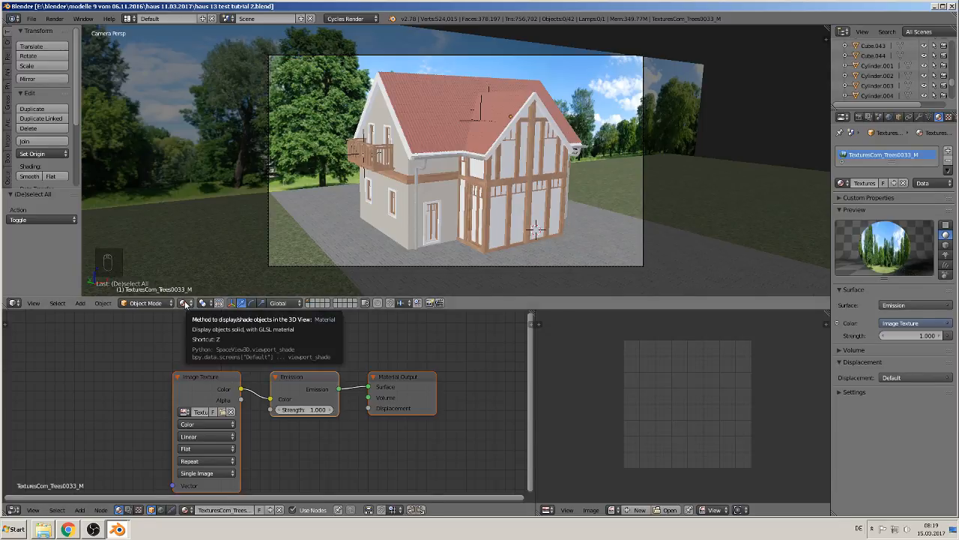
- Raise the sun lamp about 19.4 units along Z and move it along Y toward the camera side of the backdrop
scroll(608, 182, down, 3)
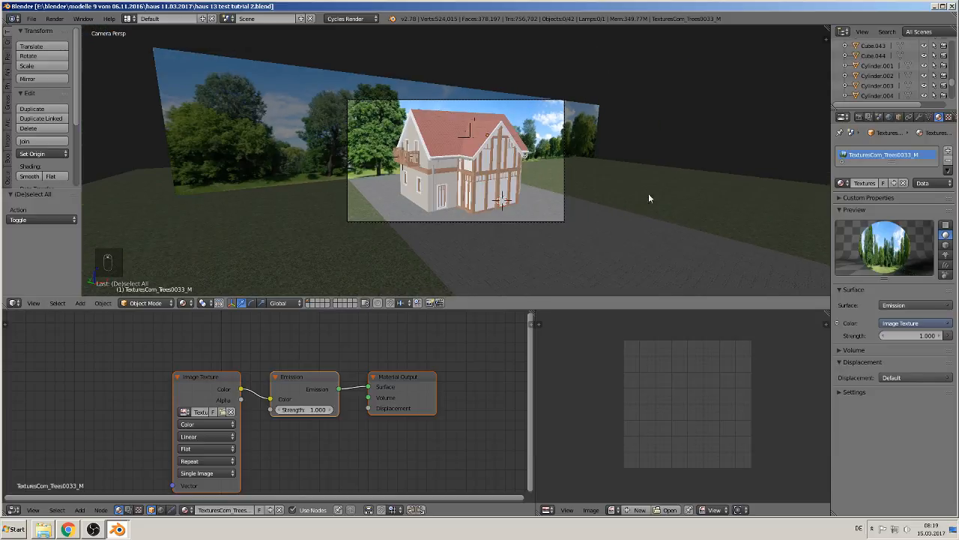
key(KP_0)
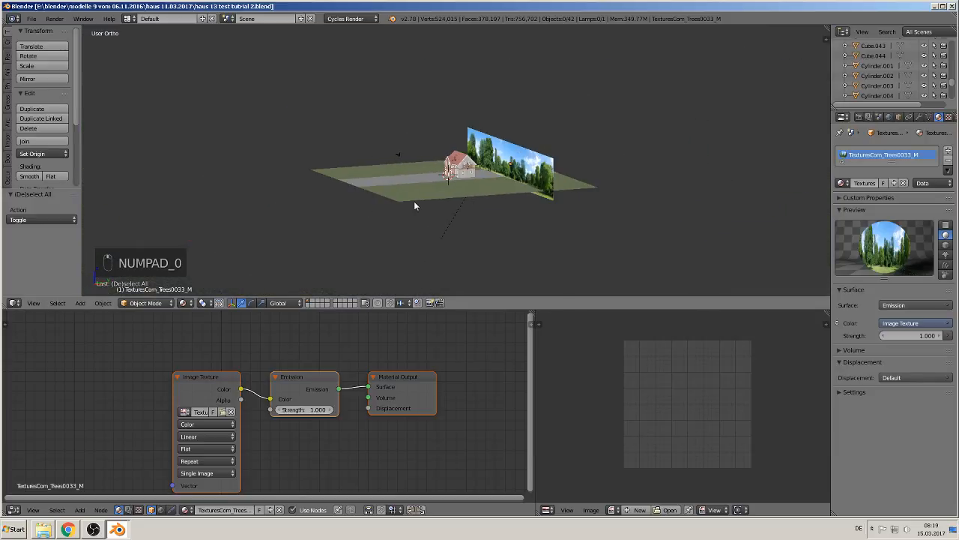
middle_drag(416, 206, 446, 187)
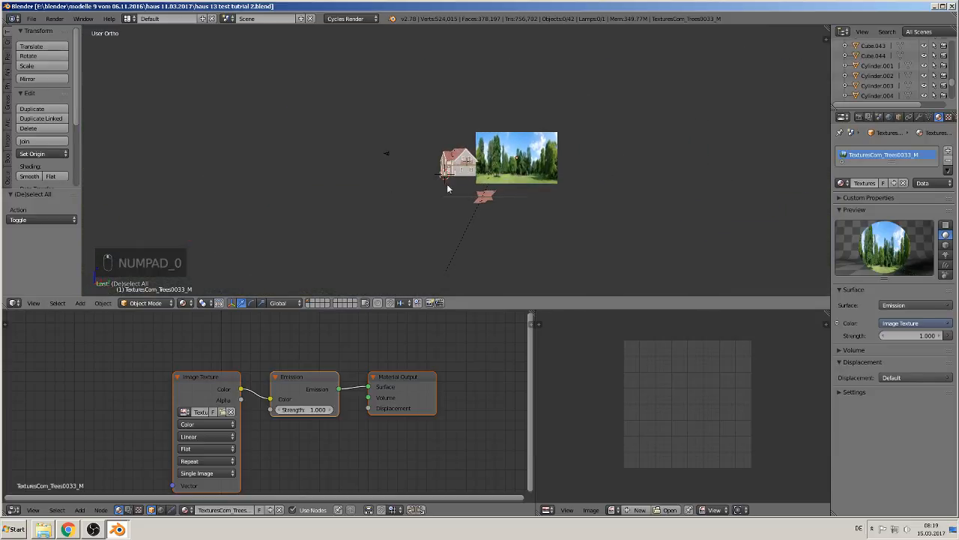
right_click(499, 170)
right_click(494, 172)
drag(497, 143, 496, 57)
middle_drag(554, 125, 533, 148)
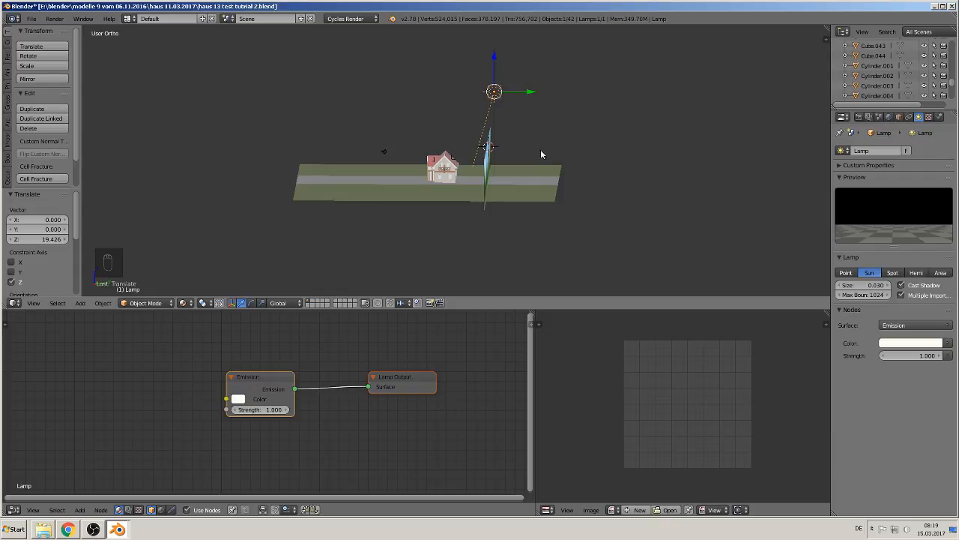
middle_drag(541, 154, 546, 159)
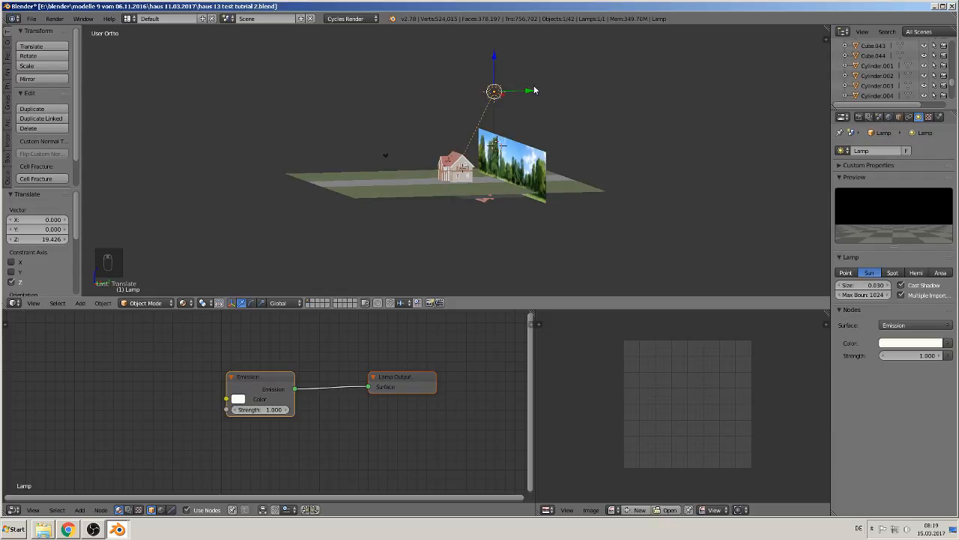
drag(534, 90, 434, 101)
- Rotate the sun lamp about -35° in the view and -80.6° around Z to aim it at the house
middle_drag(427, 123, 559, 233)
key(r)
click(385, 155)
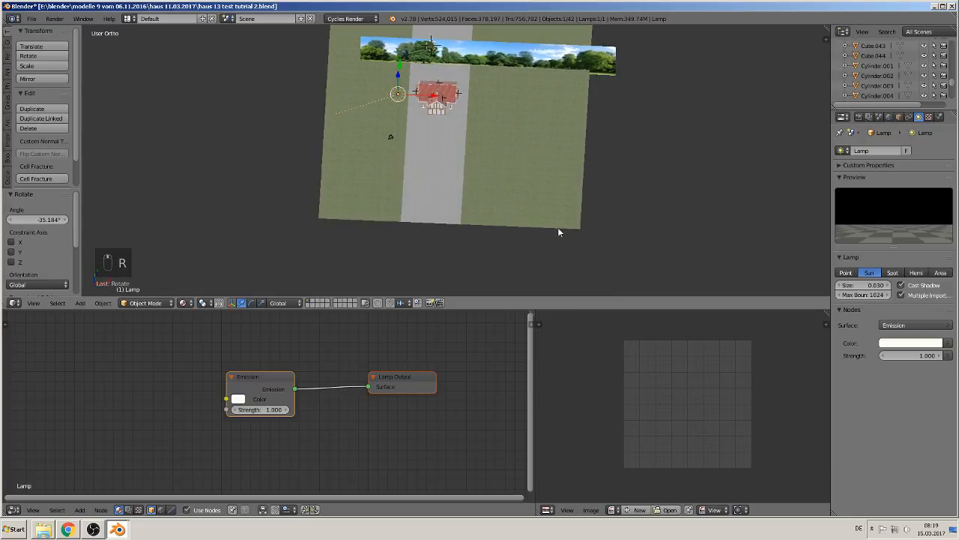
key(r)
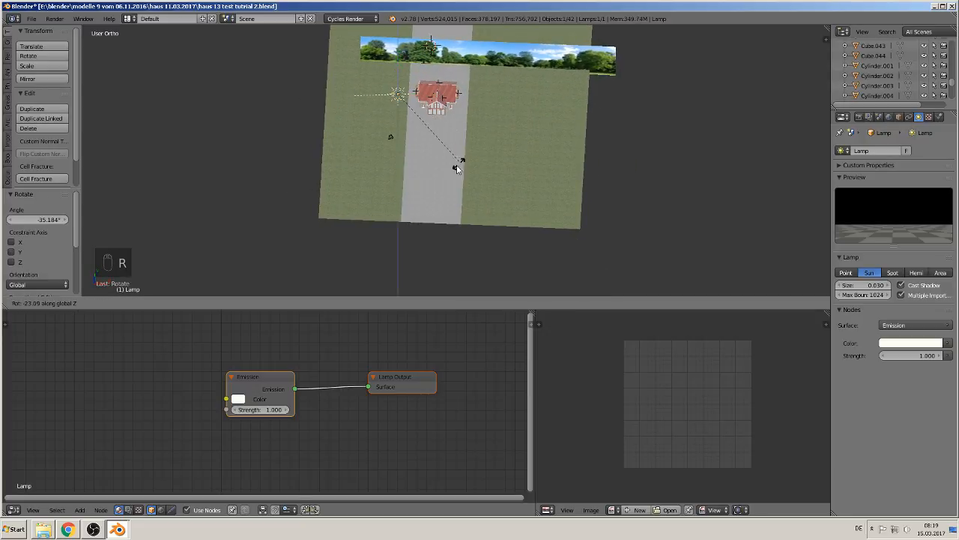
click(373, 186)
- Return to the camera view and save the file
middle_drag(372, 186, 405, 98)
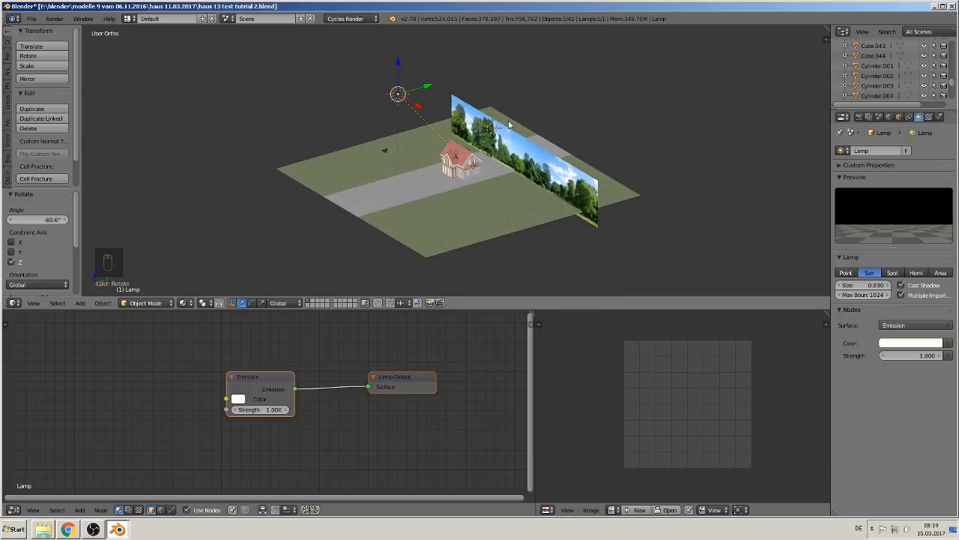
key(KP_0)
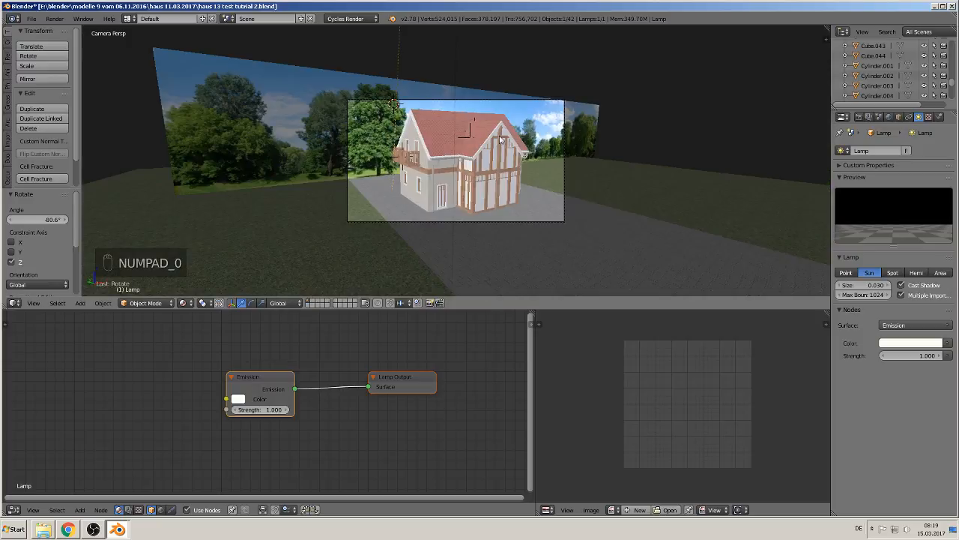
click(29, 21)
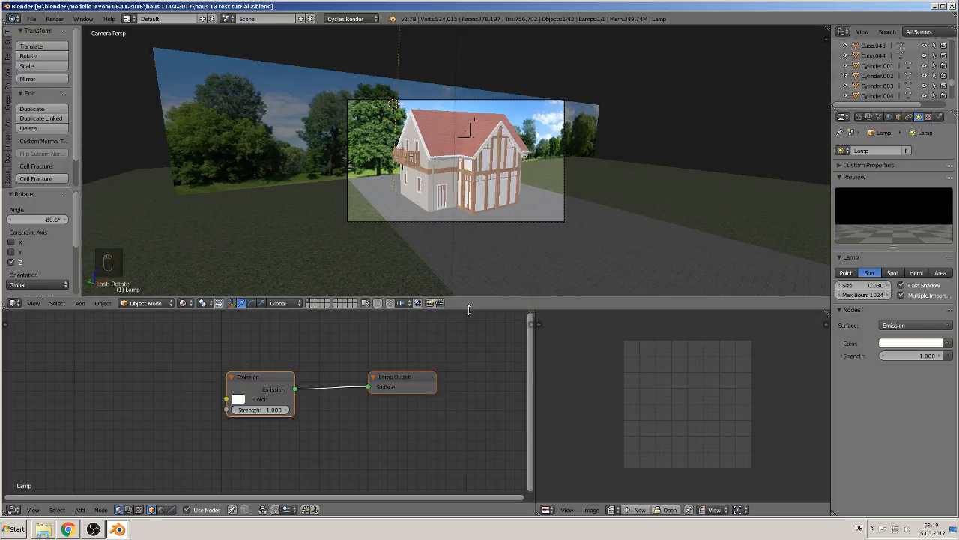
- Enlarge the 3D viewport, fill it with the camera view and switch it to Rendered shading
drag(469, 313, 487, 448)
scroll(490, 338, up, 7)
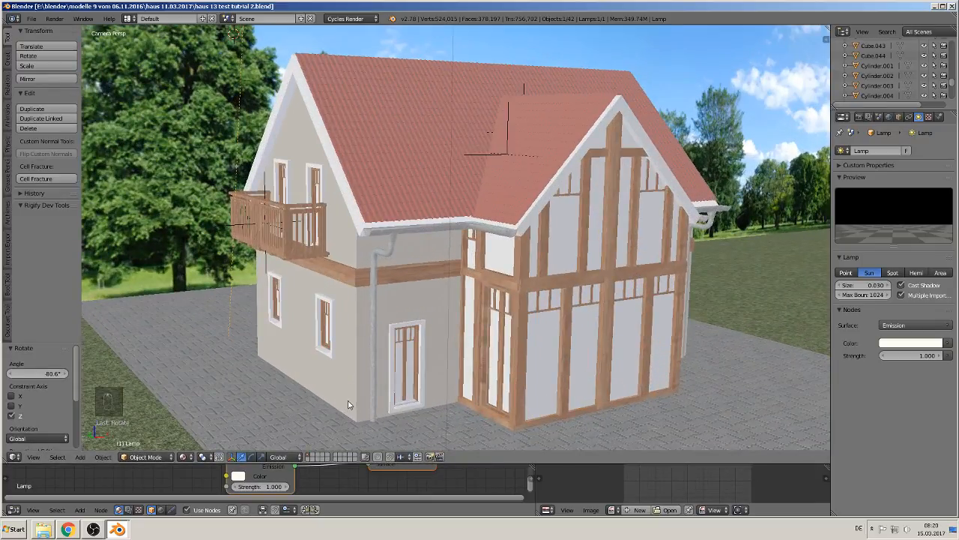
click(184, 456)
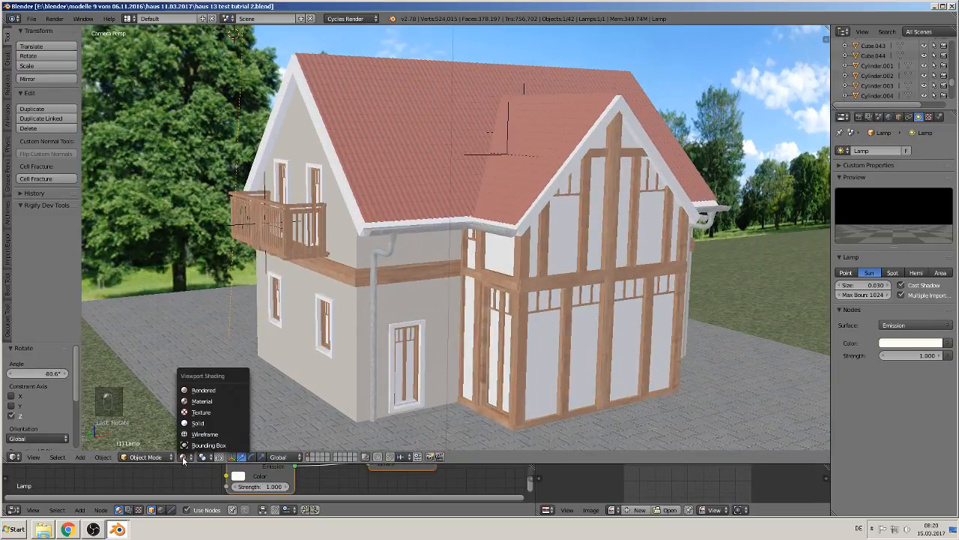
key(Return)
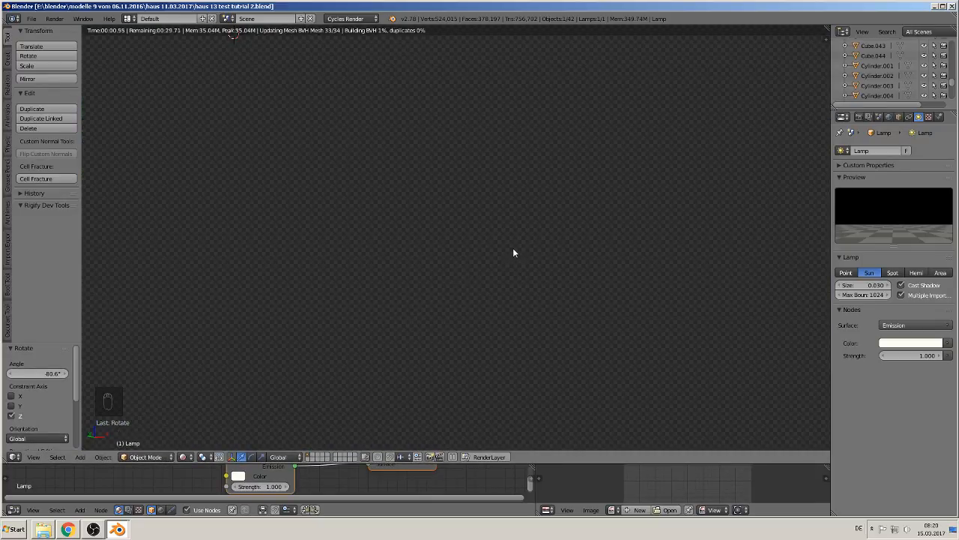